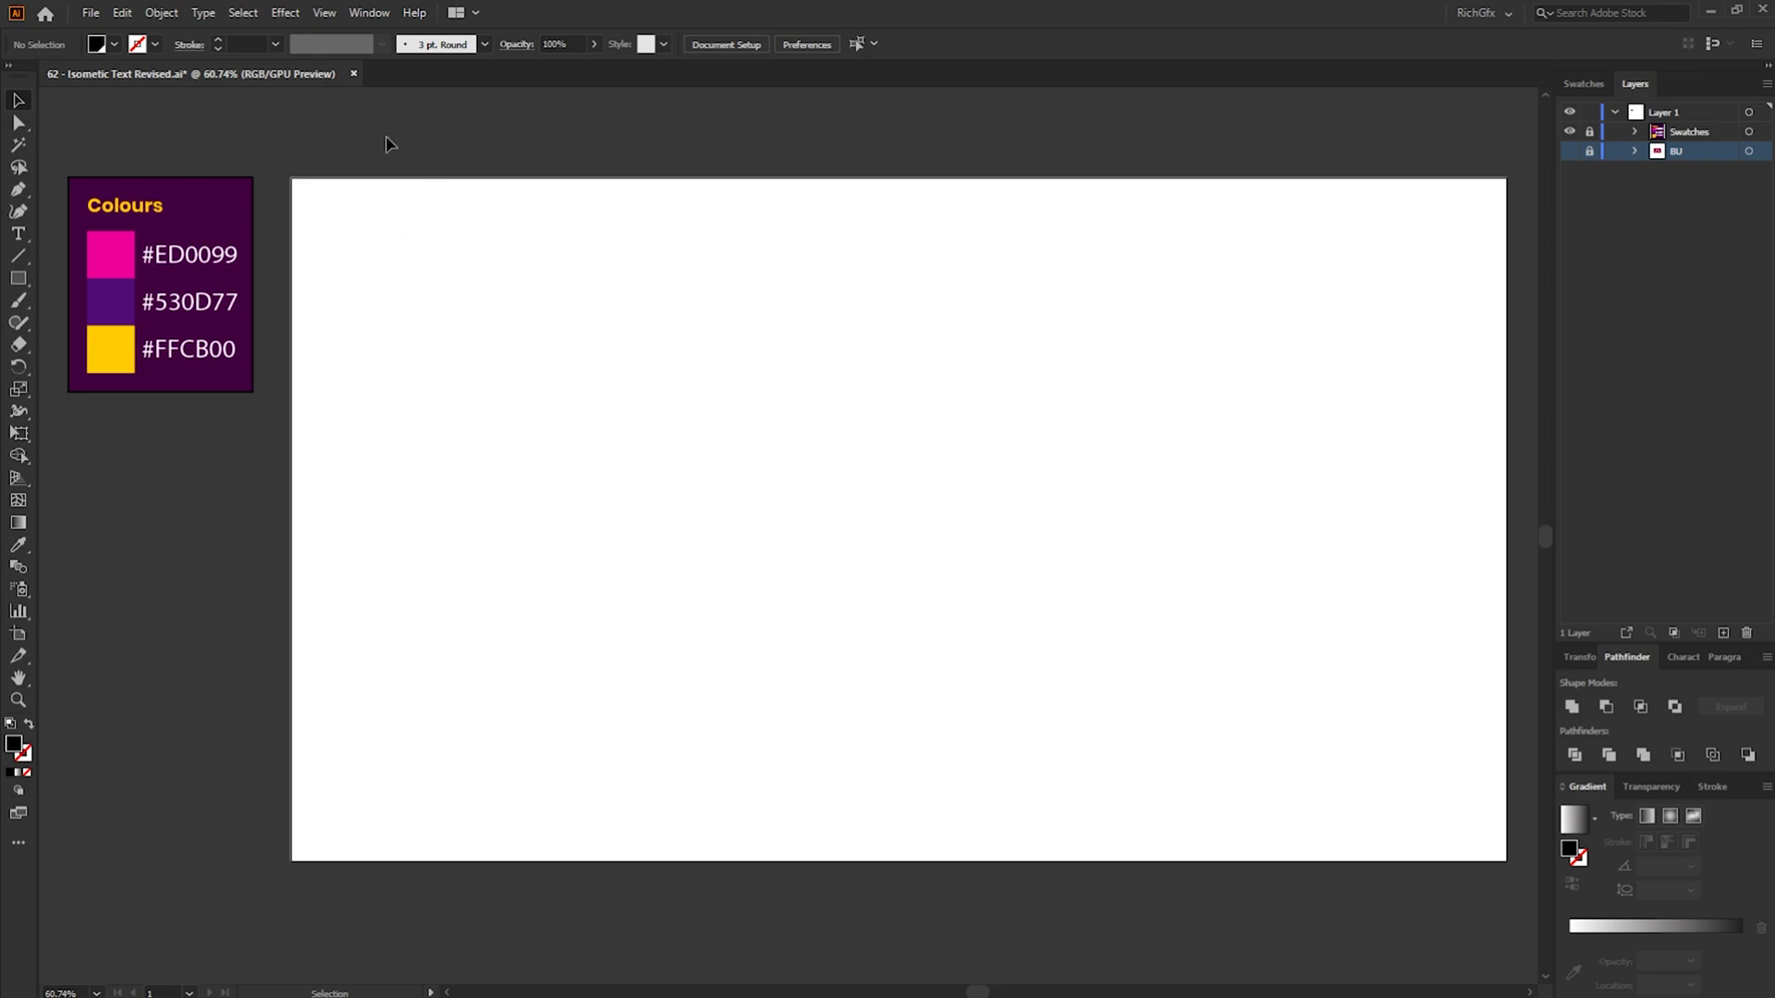
# Check the Smart Guides and Snap to Point settings
pyautogui.click(324, 13)
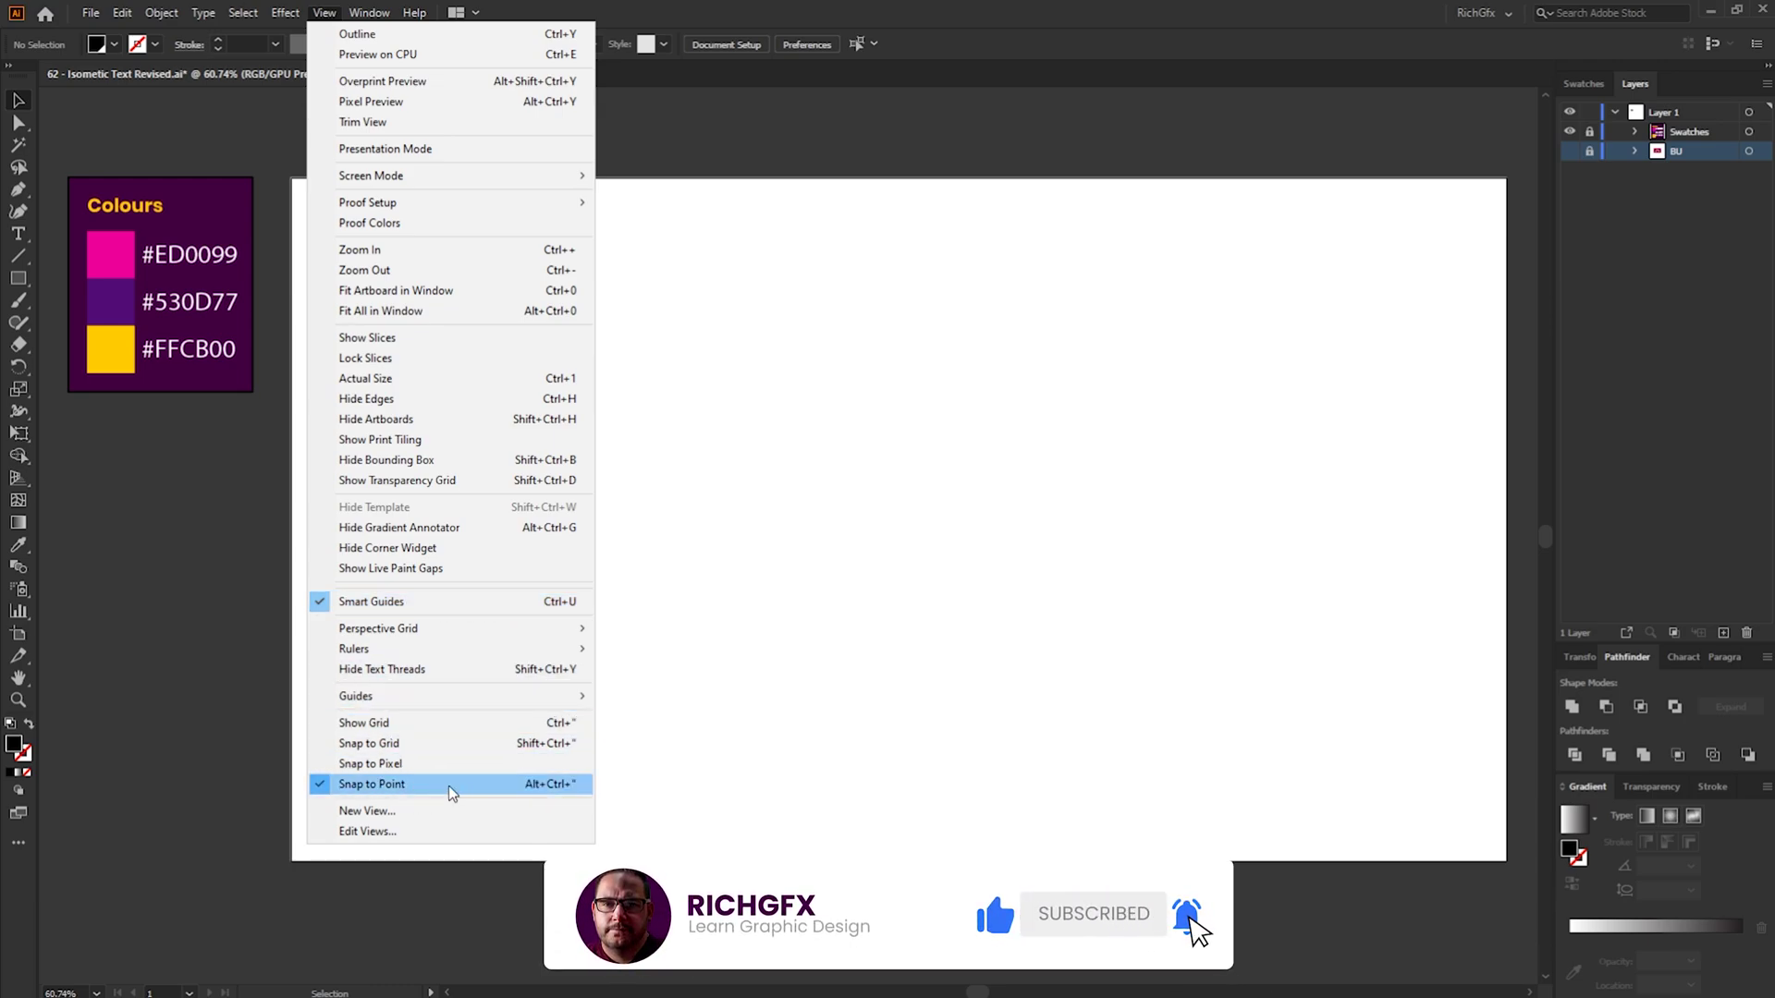
pyautogui.click(537, 788)
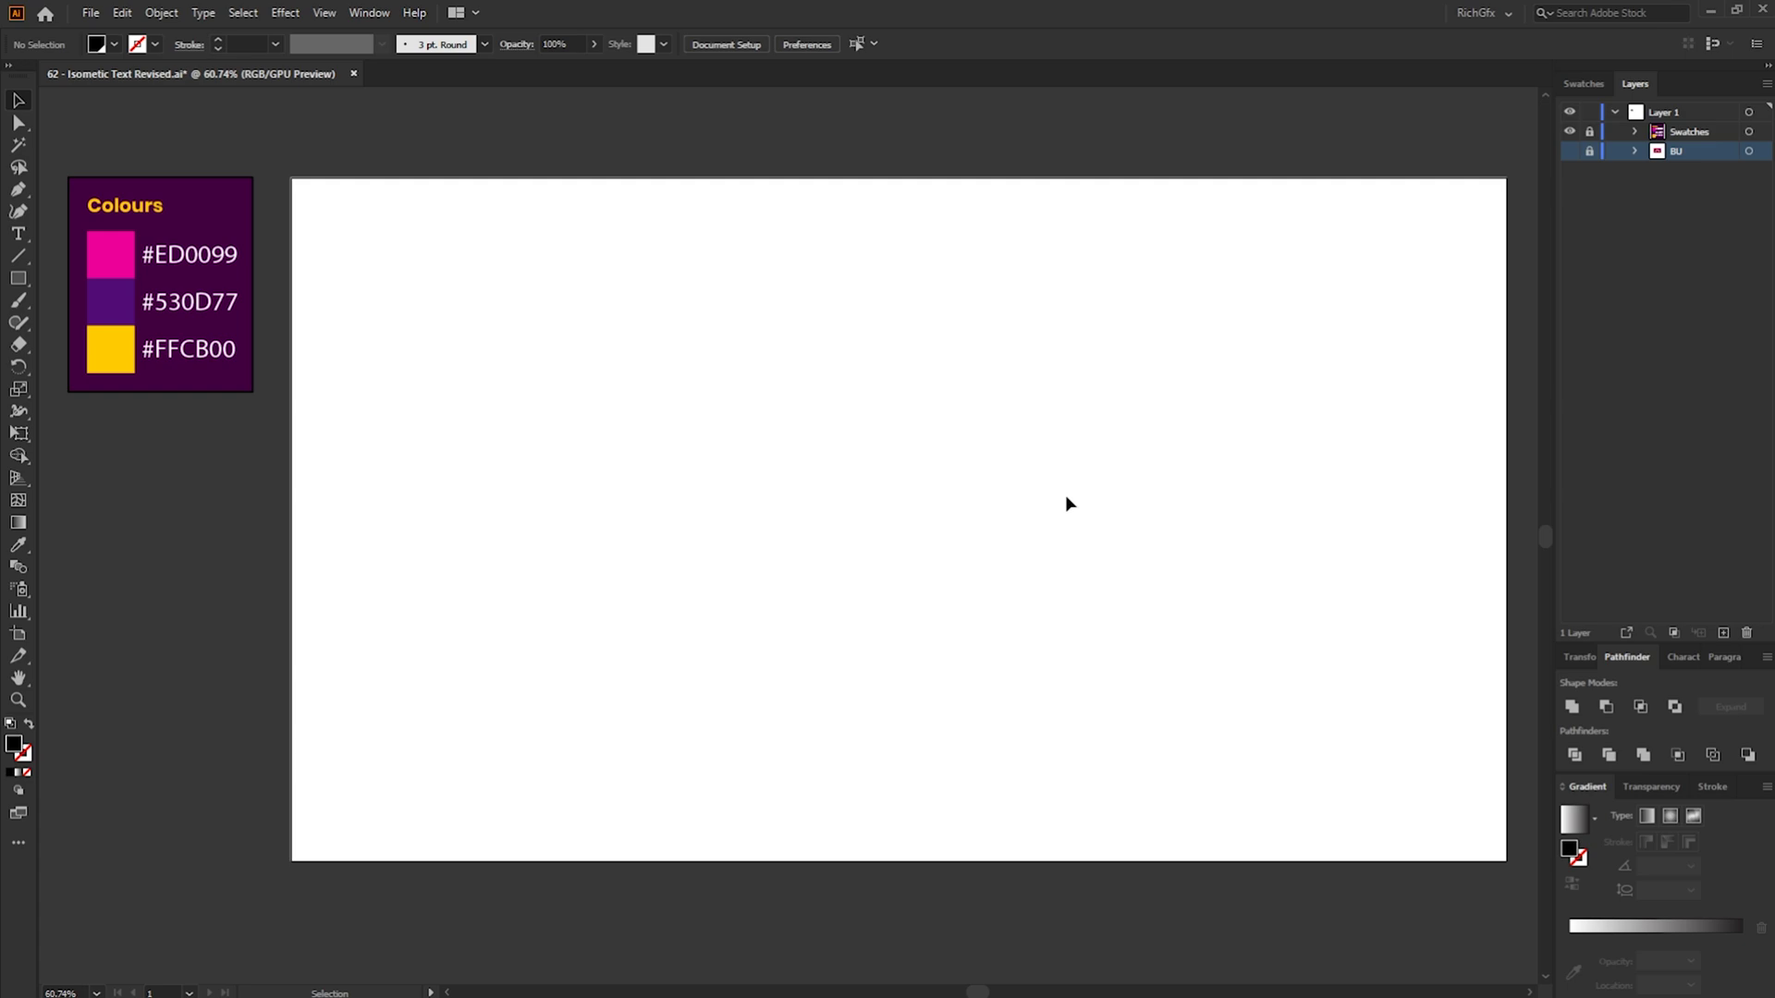
# Create a 100 × 100 px rectangular grid on the artboard with 100 horizontal and 100 vertical dividers
pyautogui.click(25, 257)
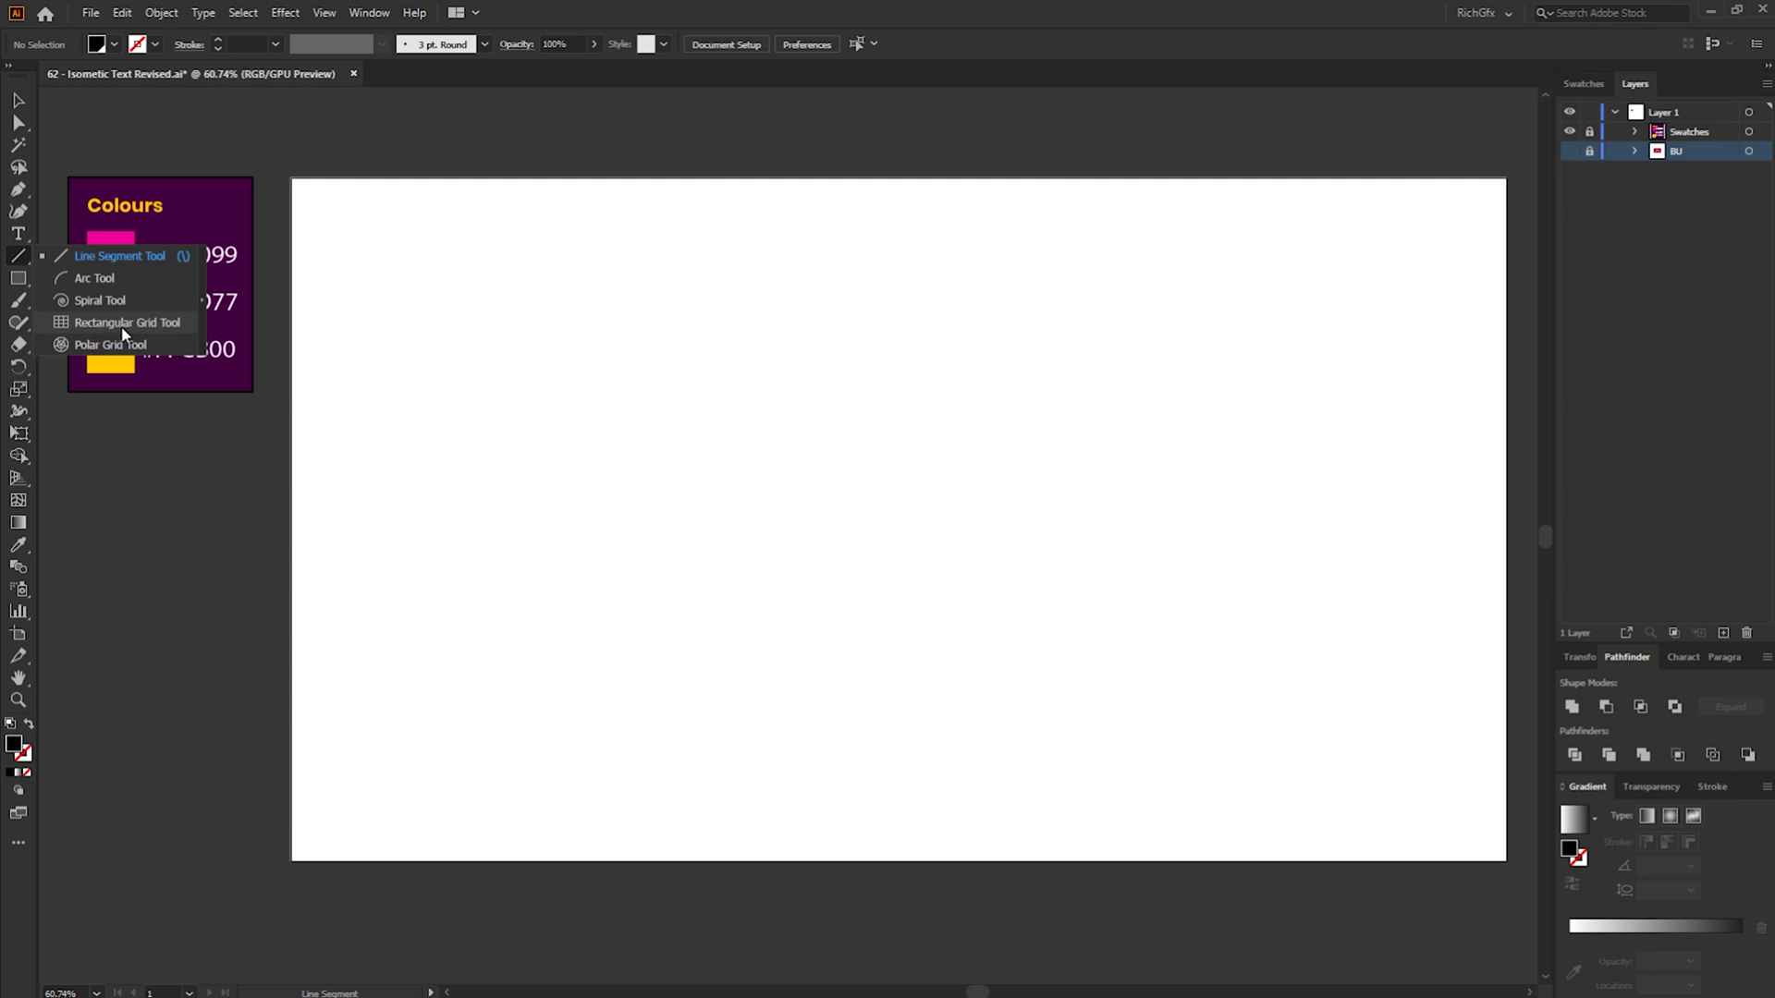
pyautogui.click(129, 323)
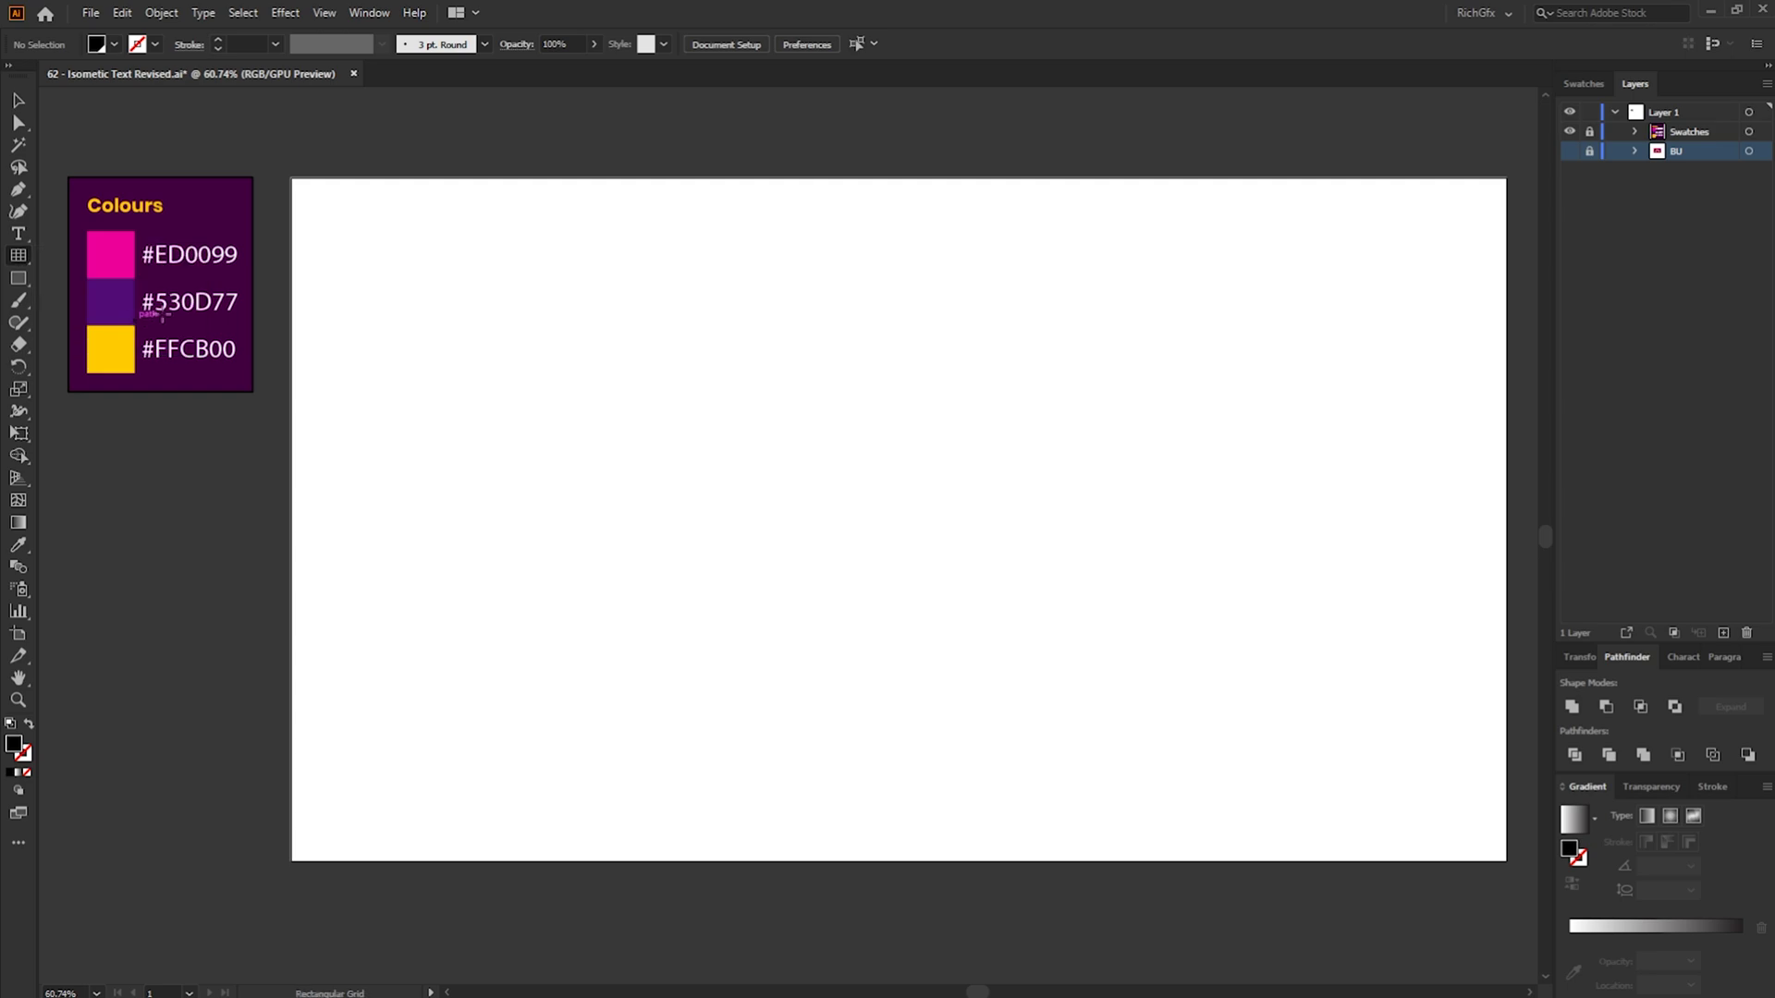
pyautogui.click(741, 427)
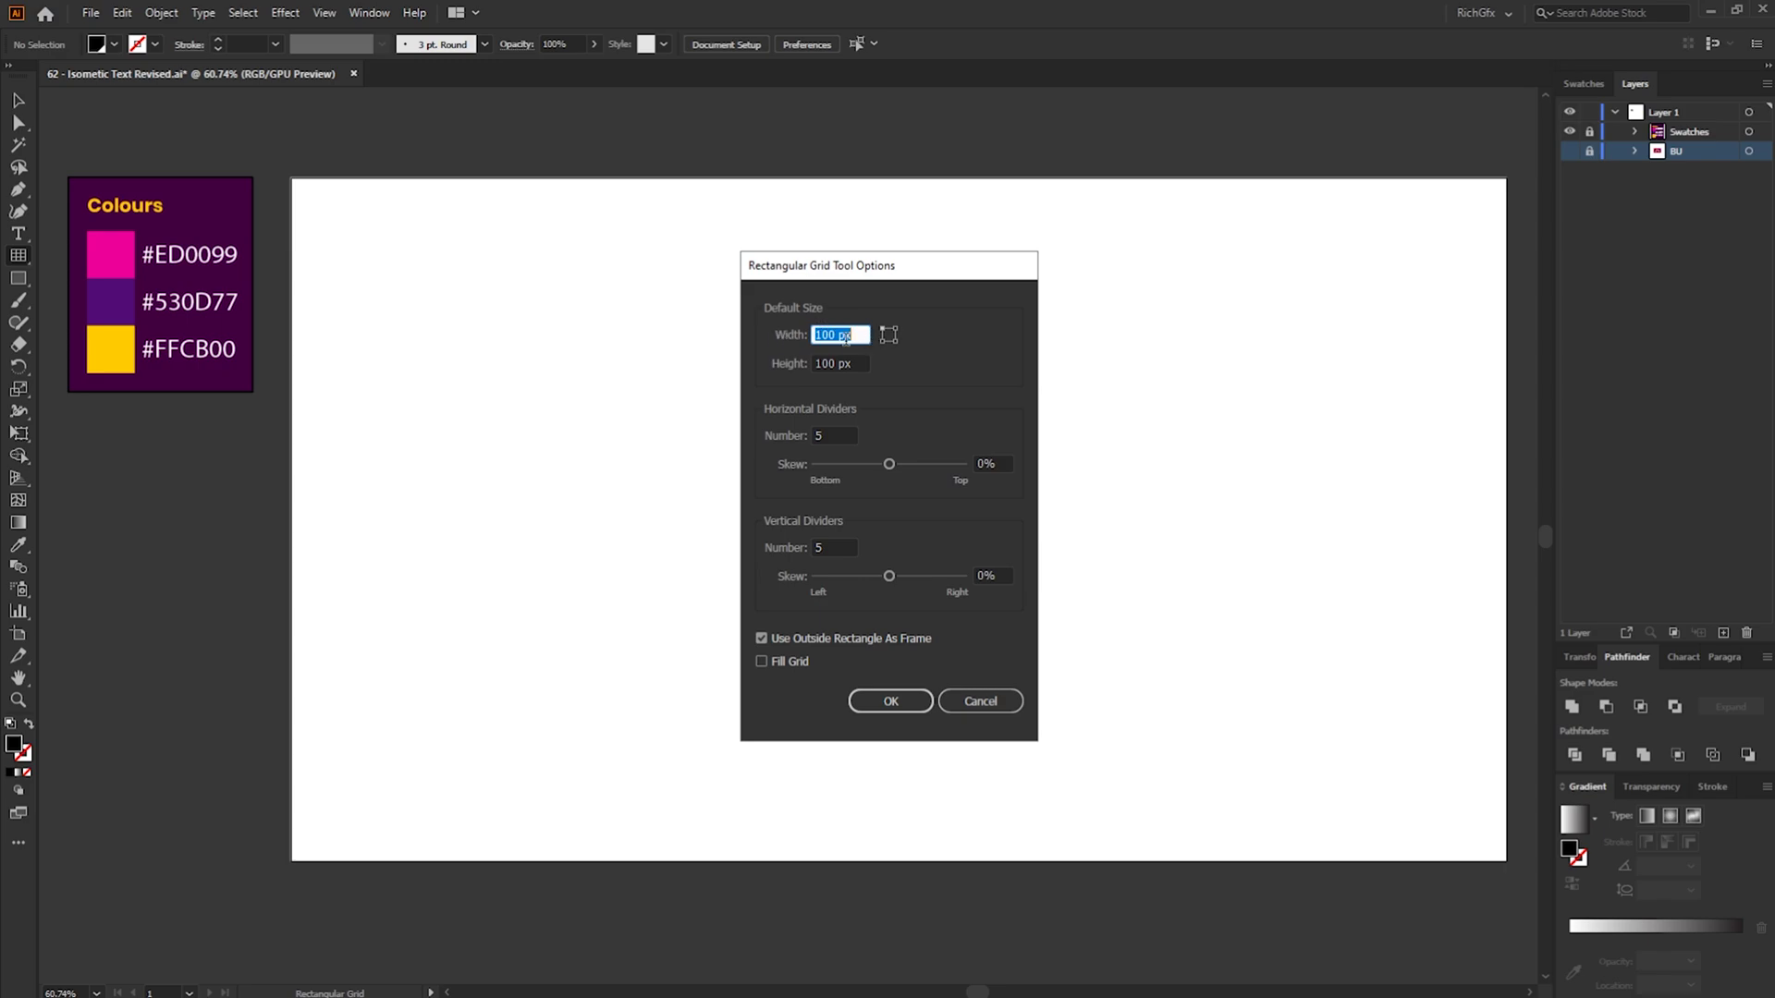
pyautogui.doubleClick(827, 436)
pyautogui.write('100')
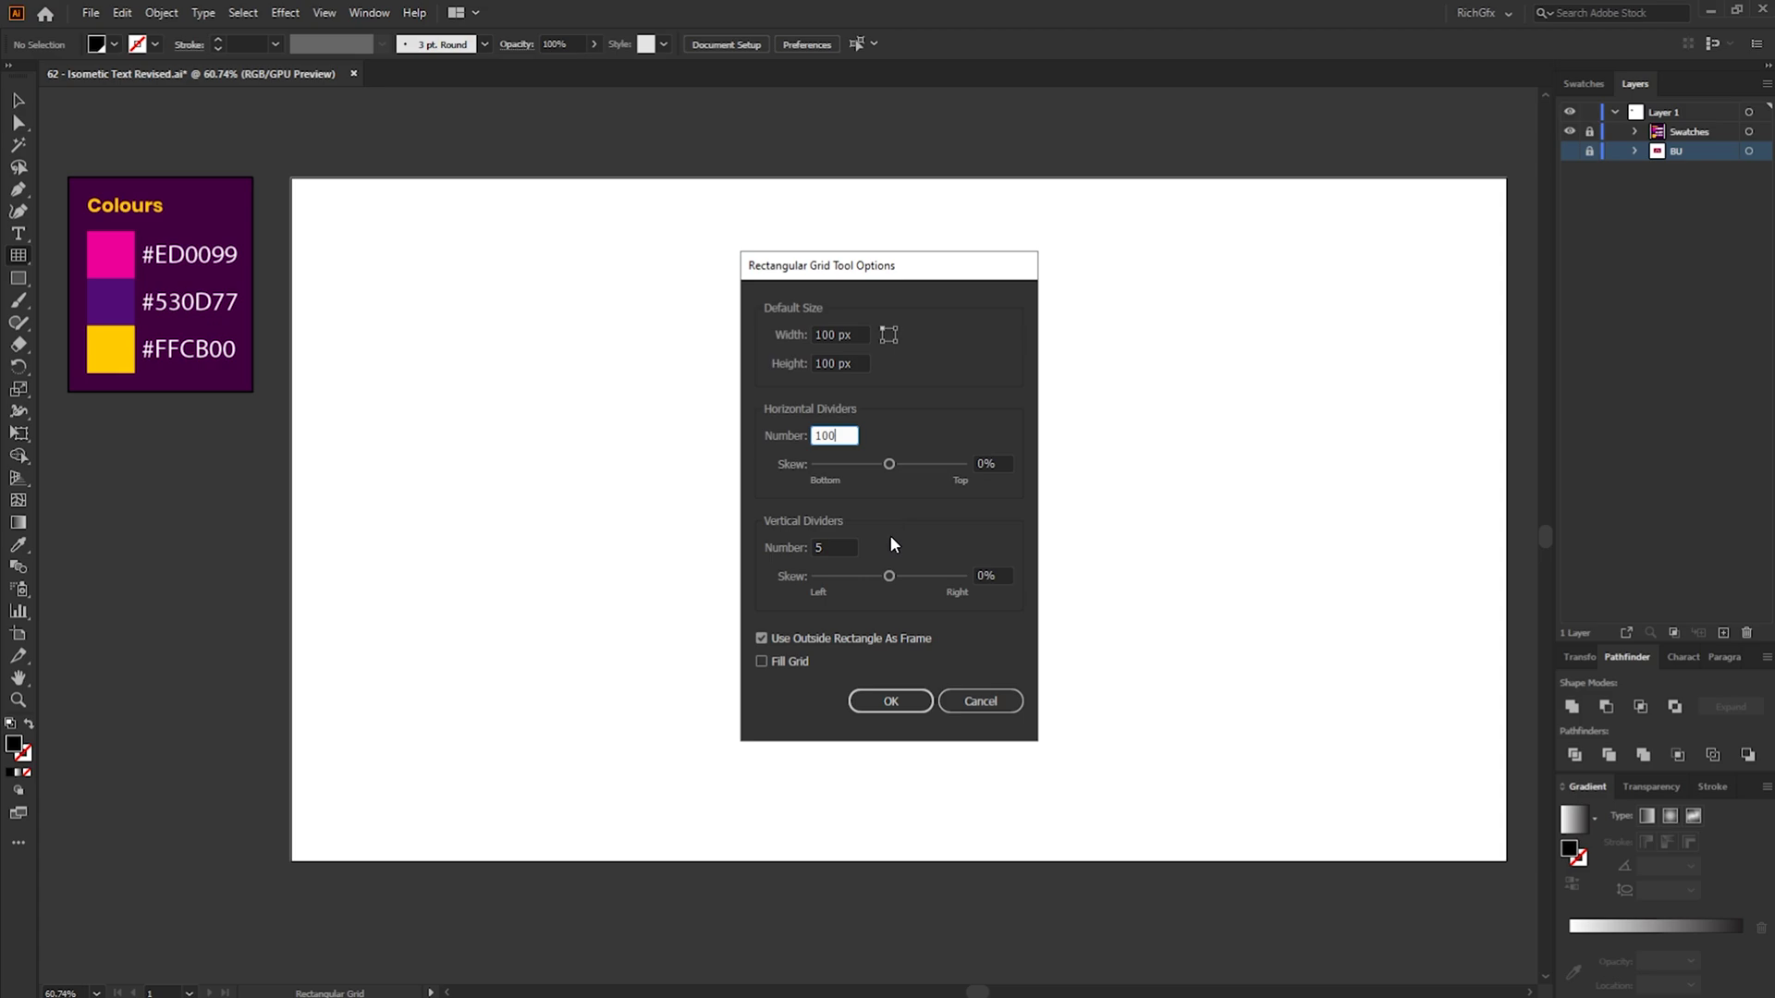
pyautogui.doubleClick(832, 547)
pyautogui.write('100')
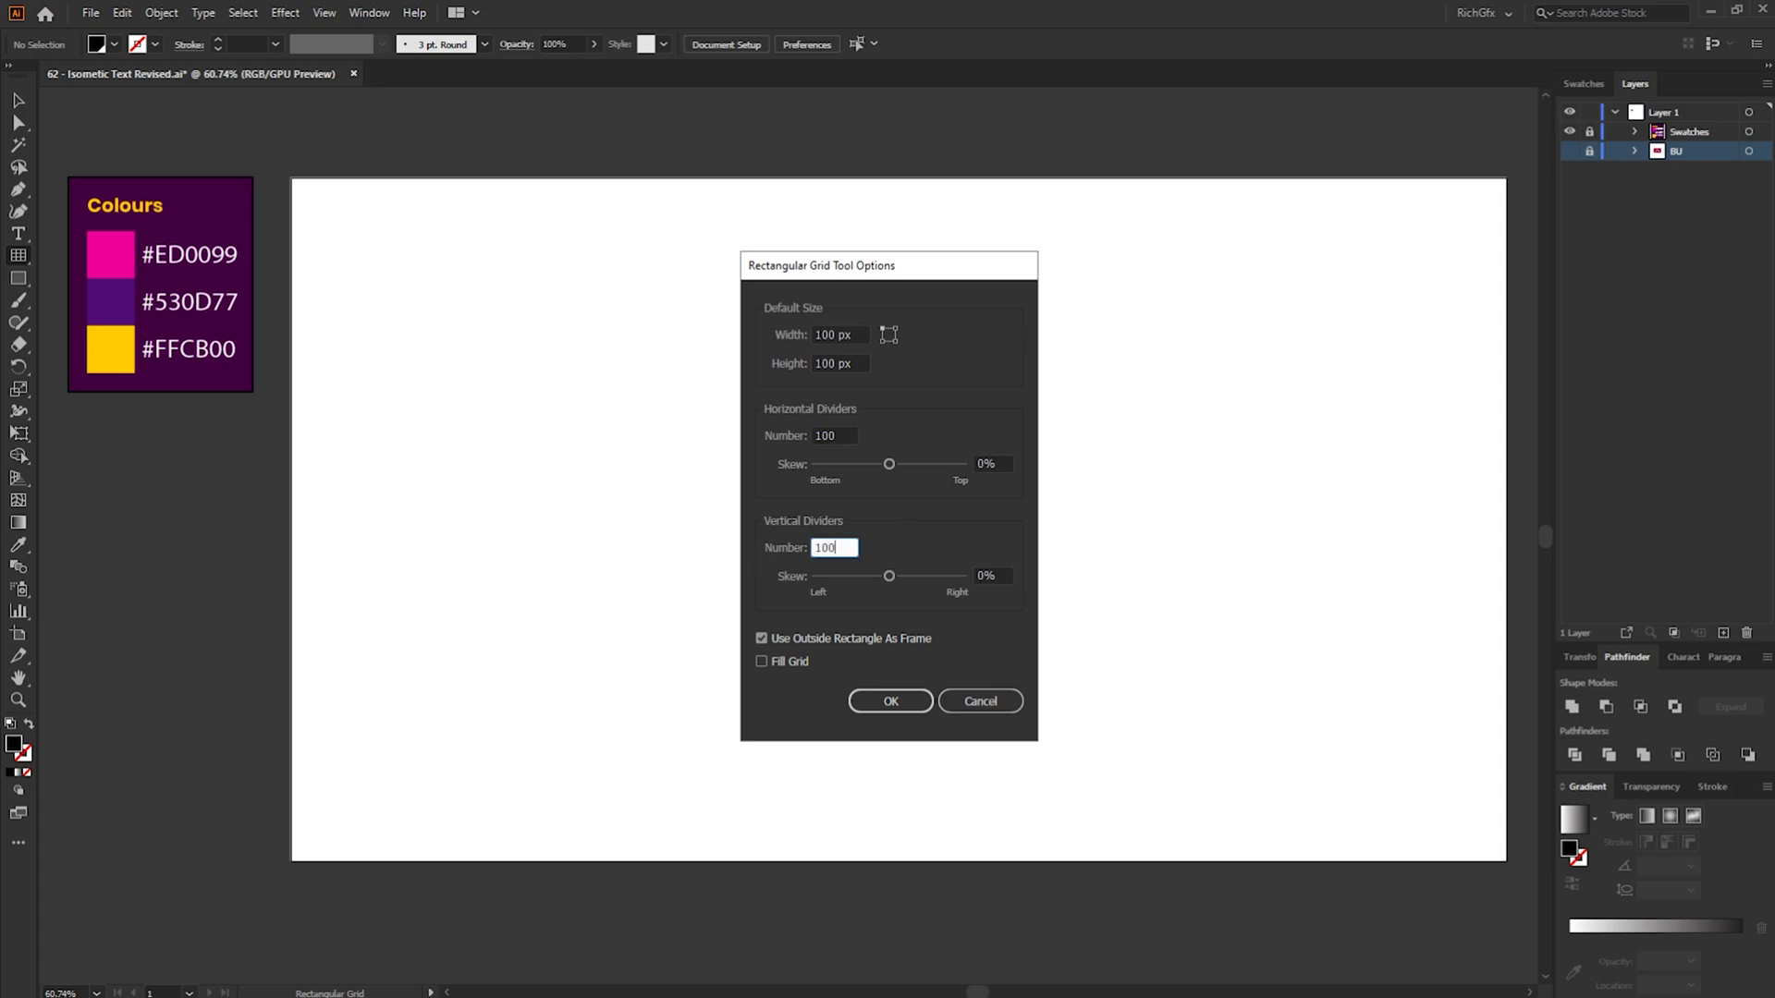
pyautogui.click(889, 702)
pyautogui.press('v')
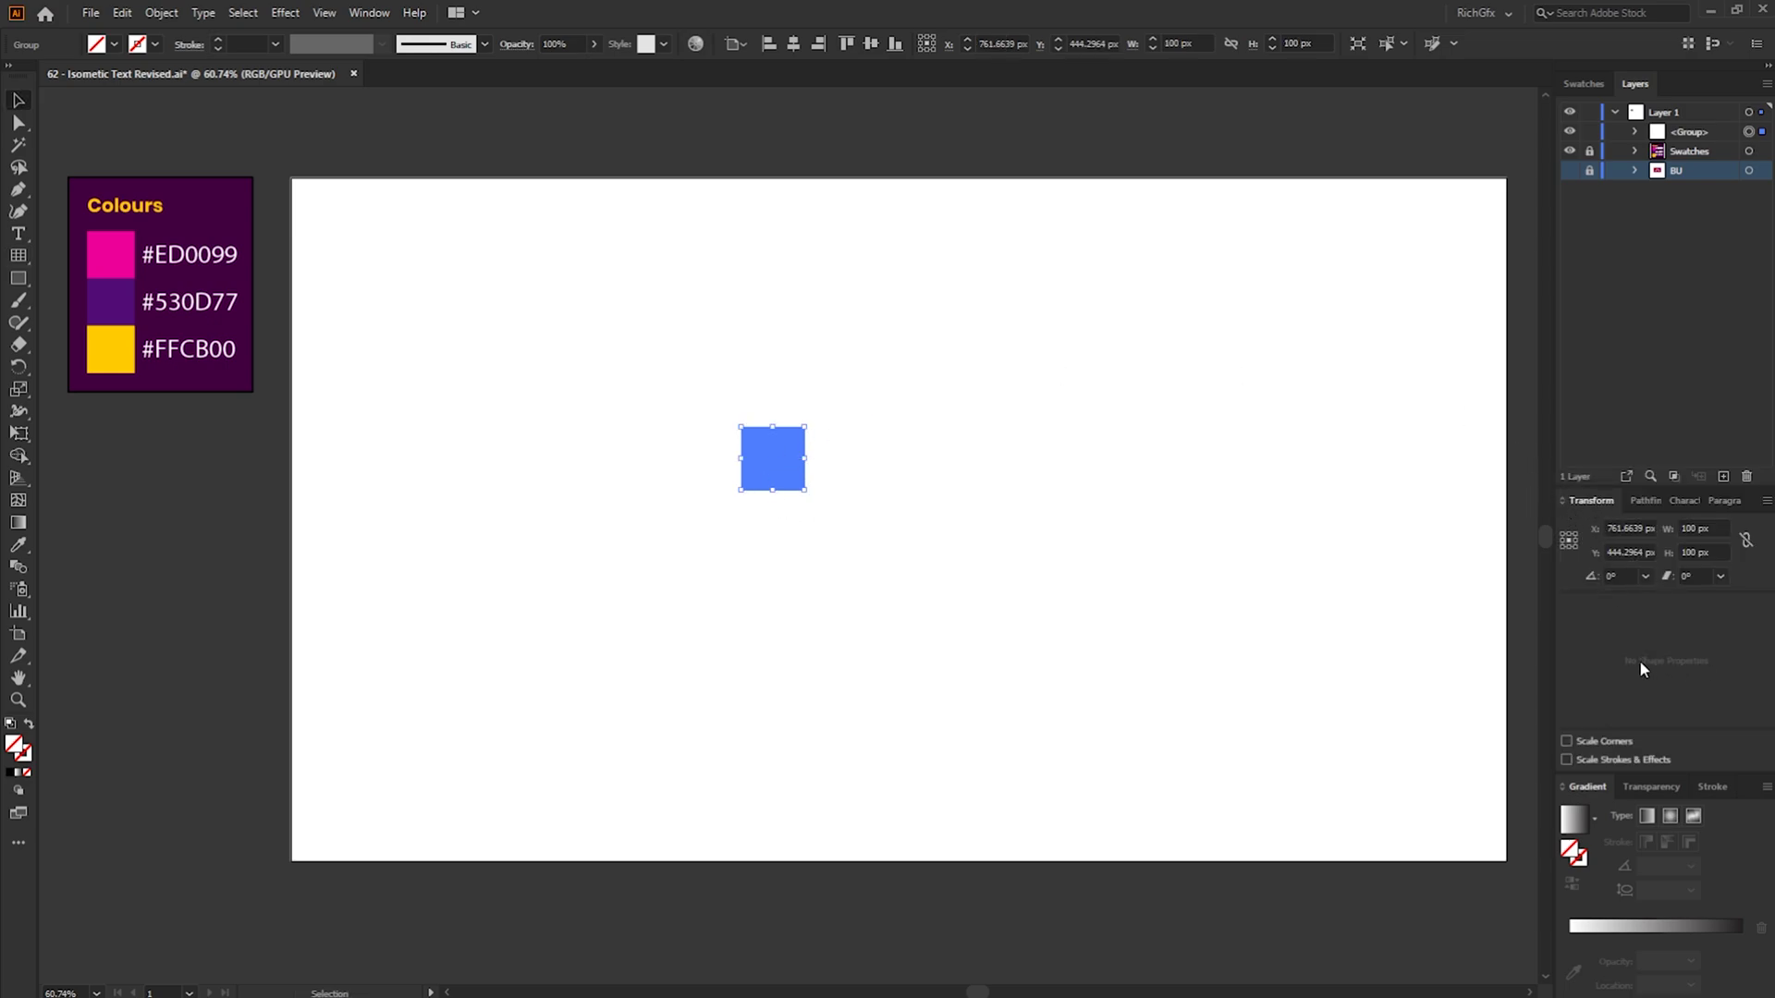
# Set the grid's height to 86.606% without changing its width
pyautogui.click(369, 13)
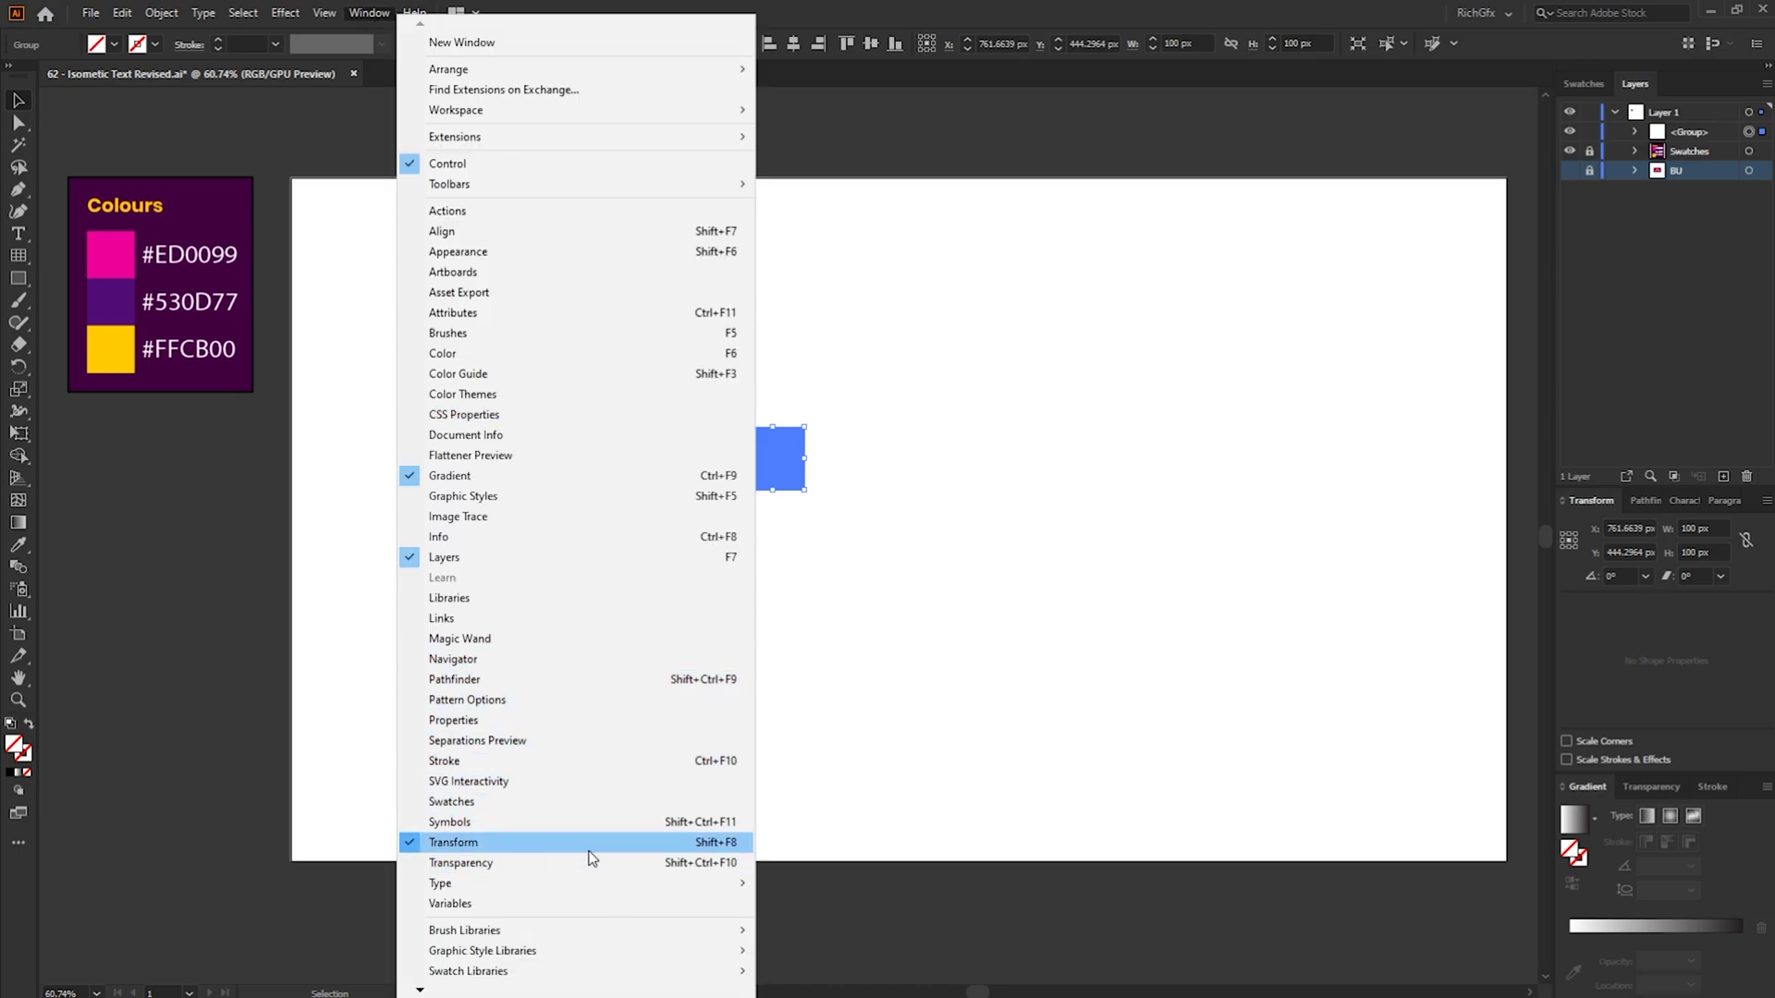
pyautogui.click(615, 842)
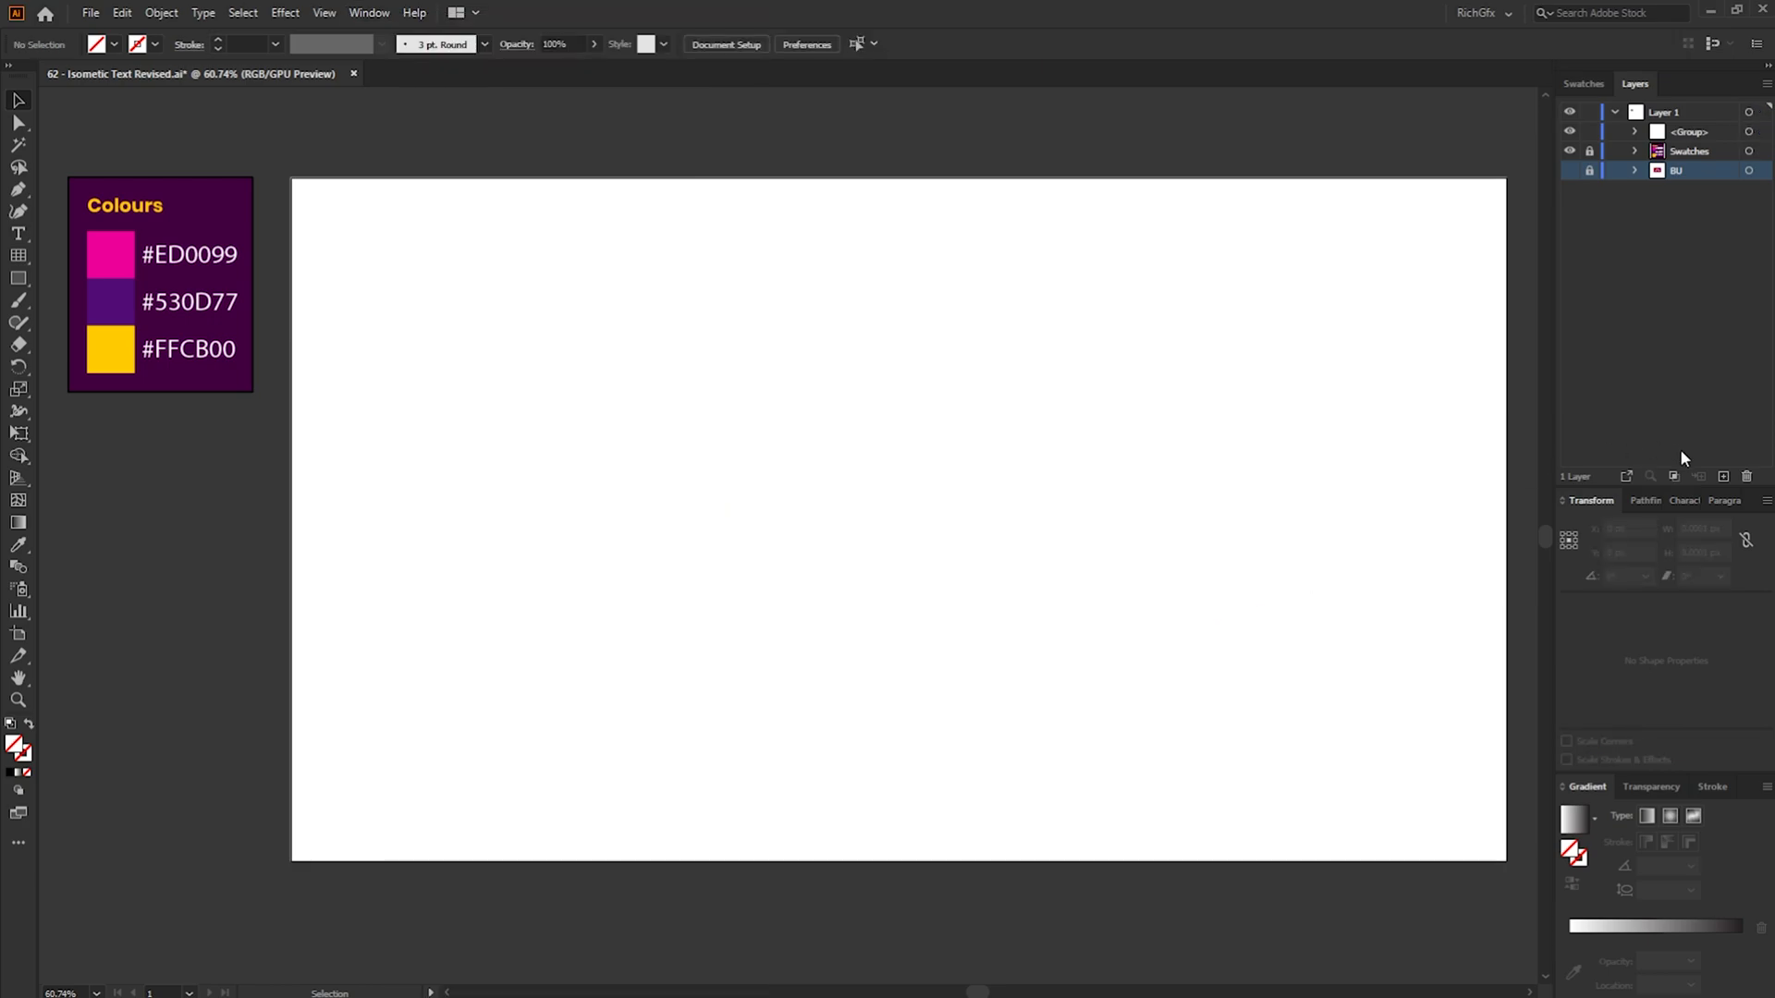
pyautogui.click(1705, 553)
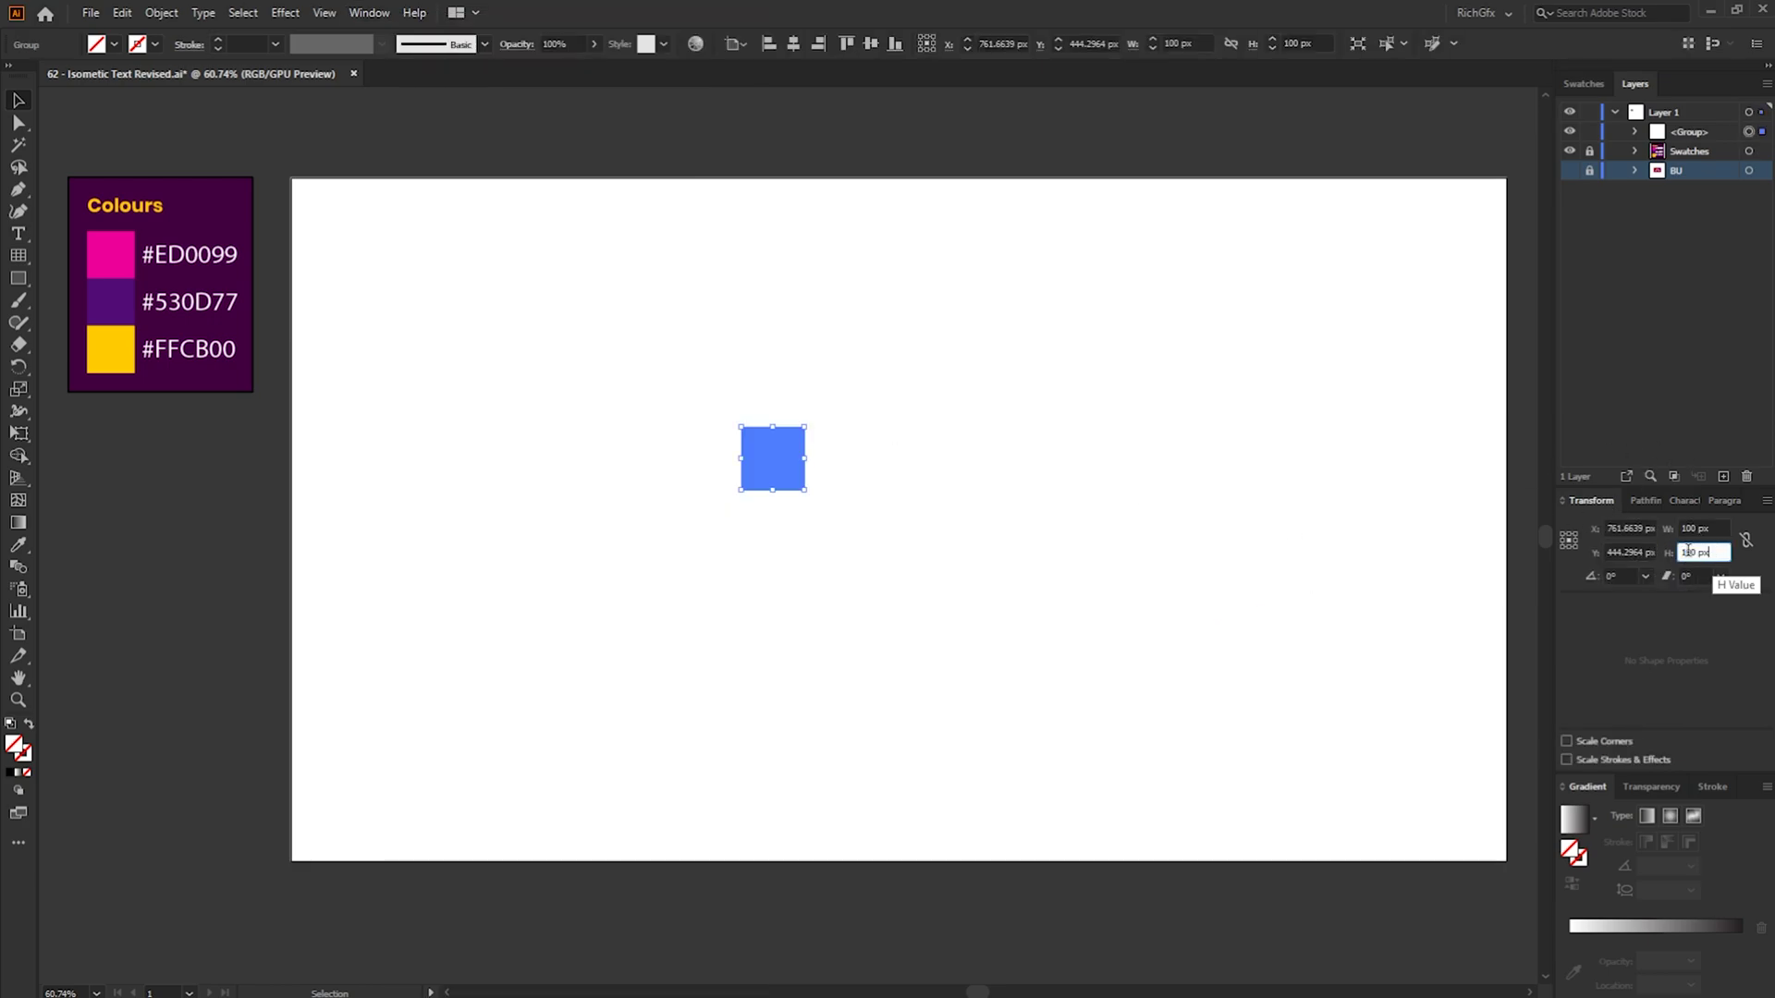
pyautogui.write('8')
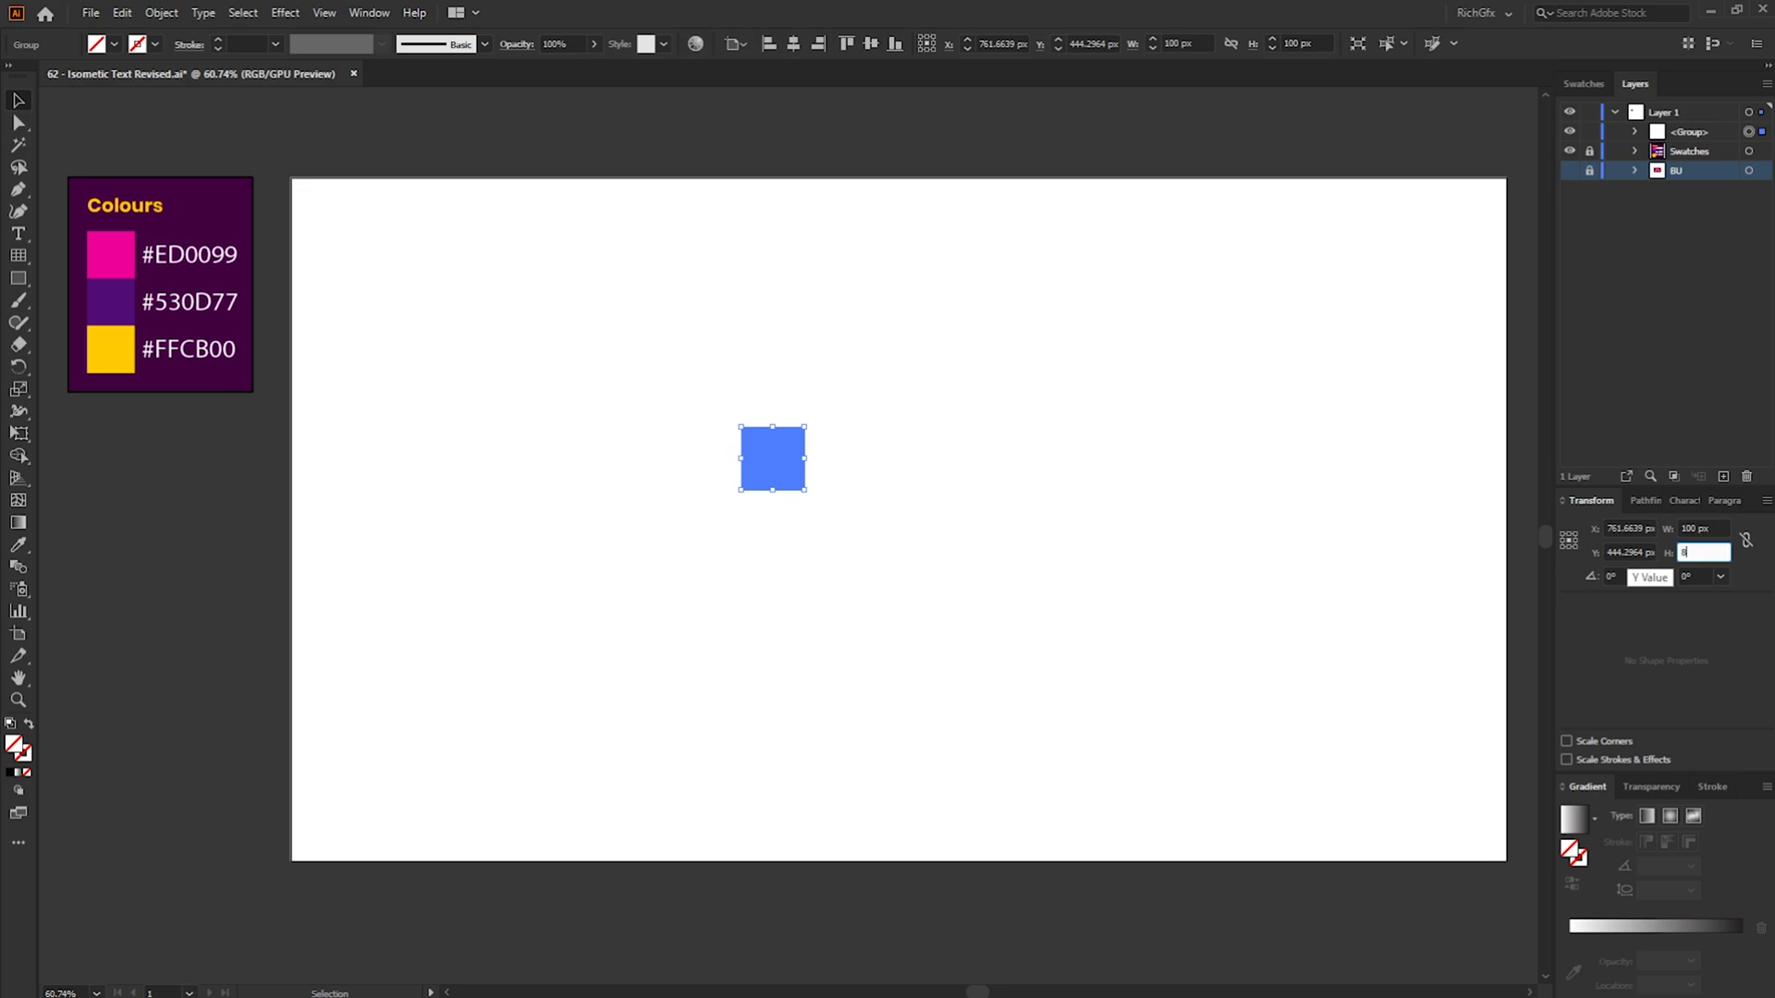
pyautogui.write('6.606%')
pyautogui.press('Return')
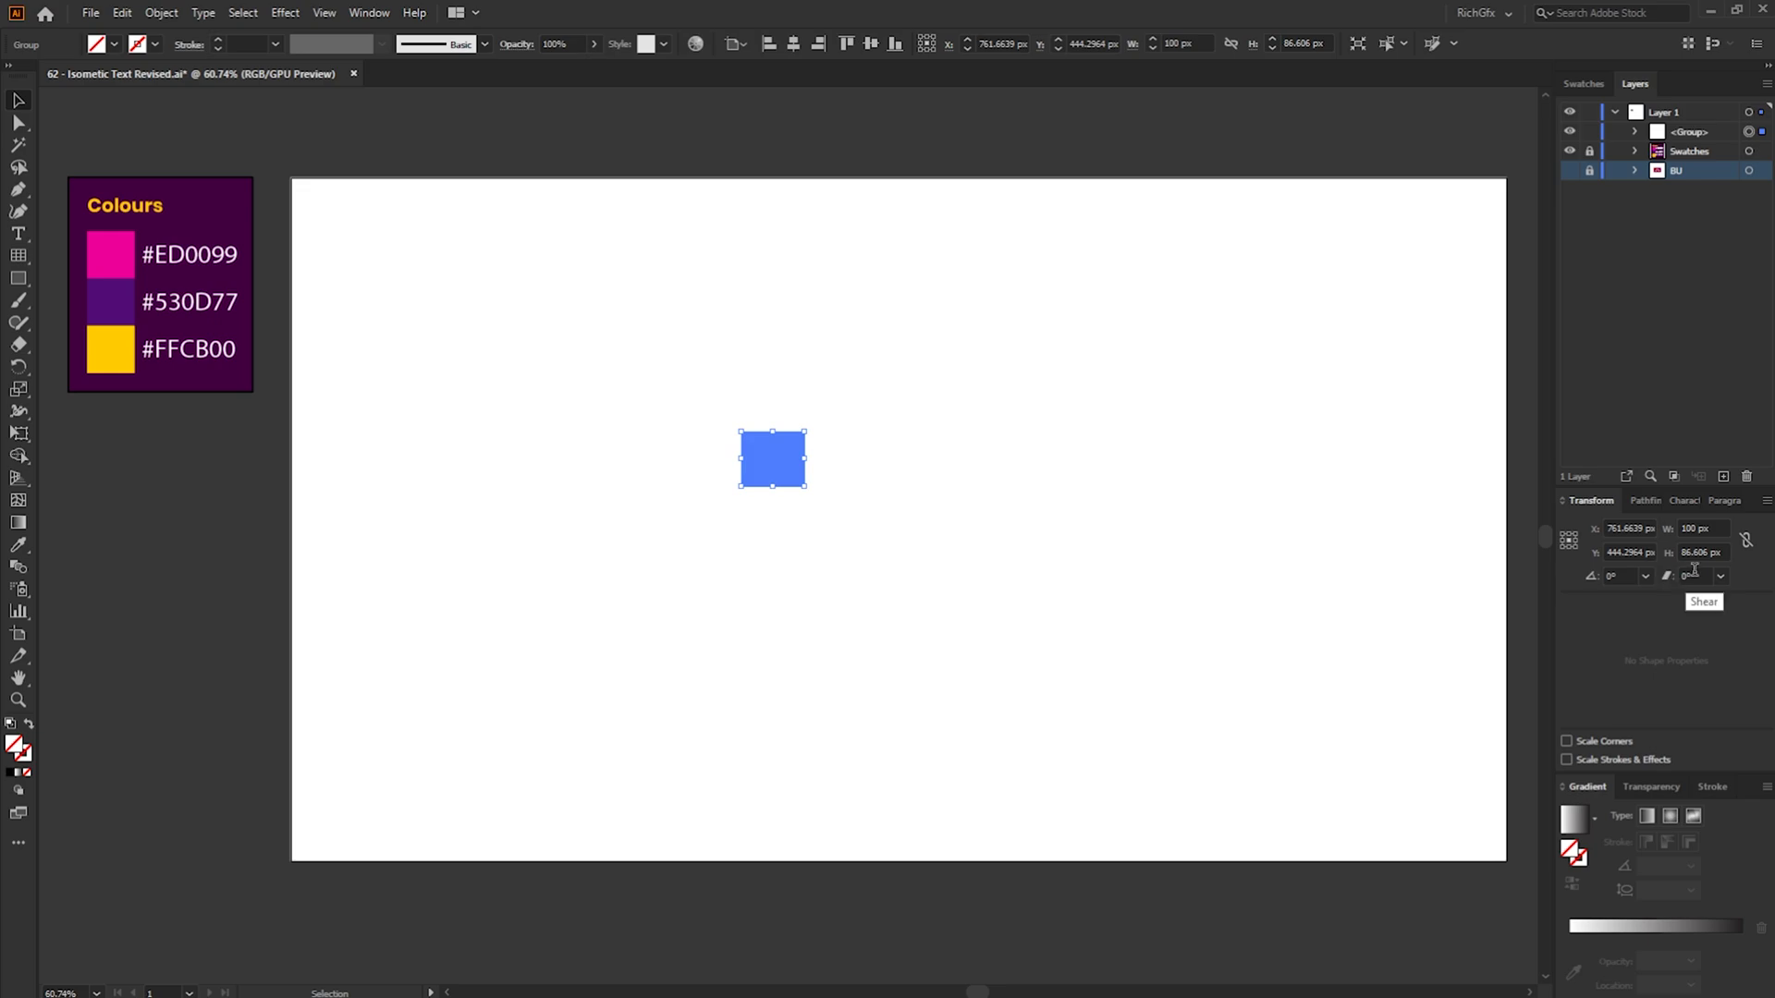
# Shear the grid by a negative angle and rotate it 30° to form an isometric diamond
pyautogui.click(1666, 580)
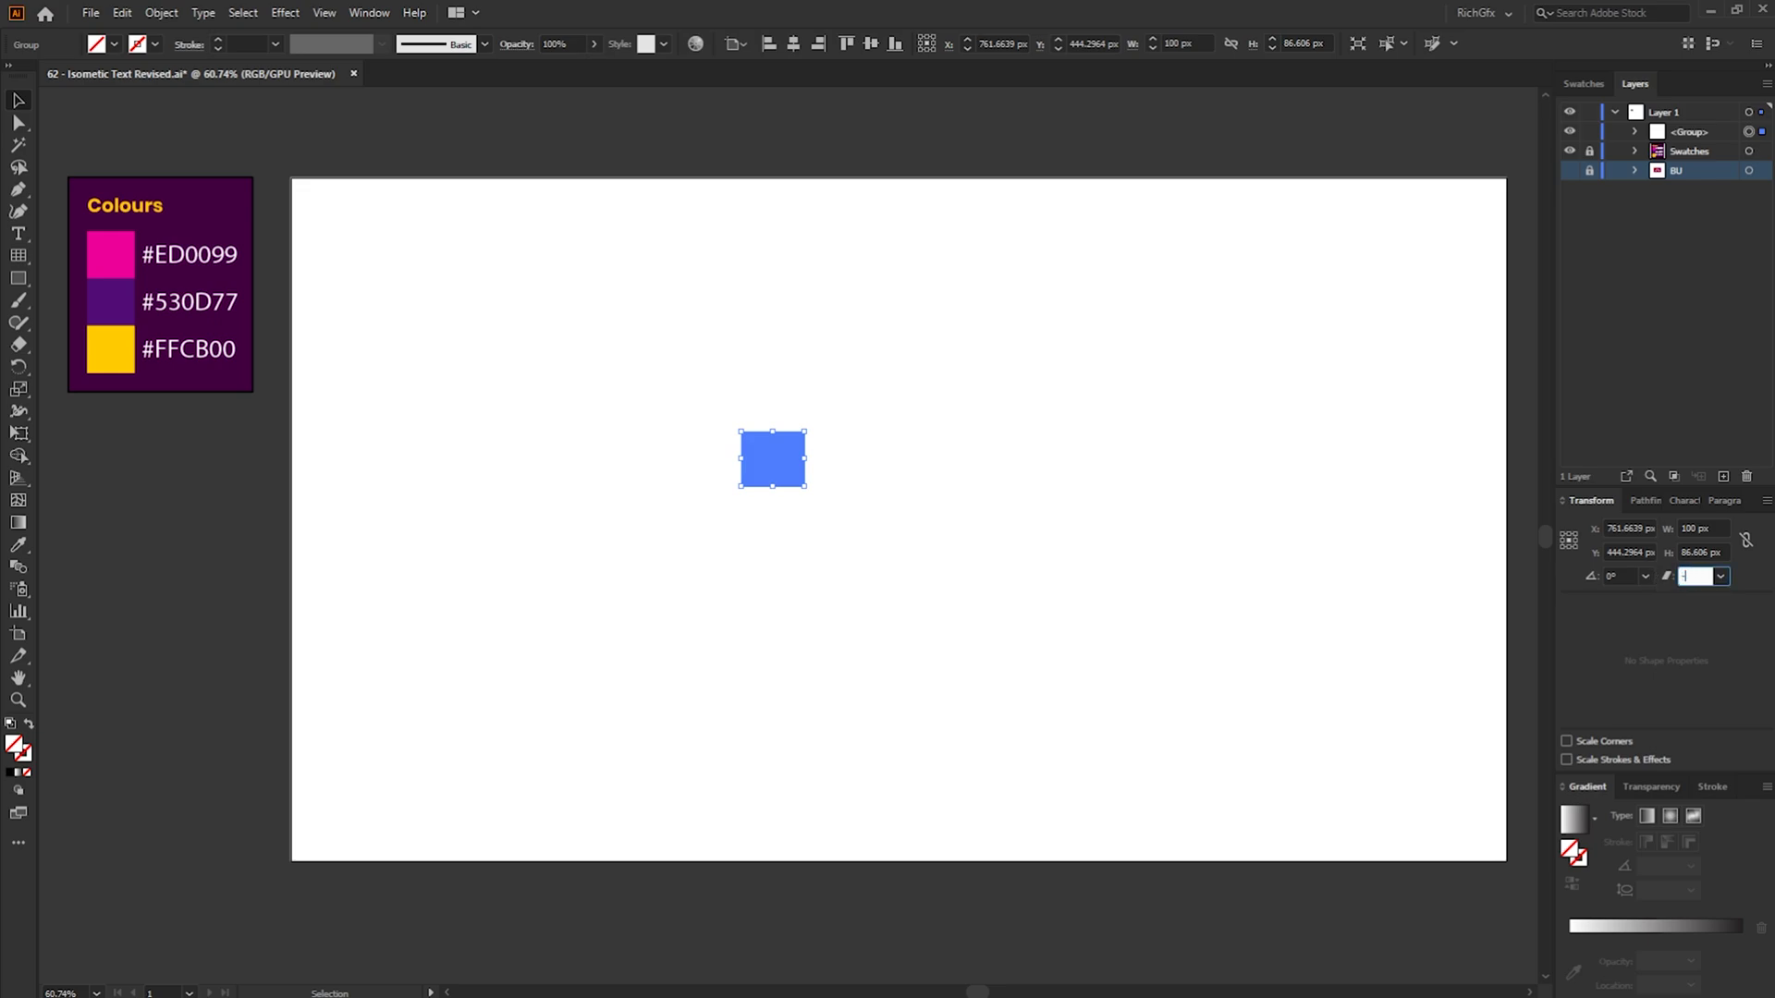
pyautogui.press('Return')
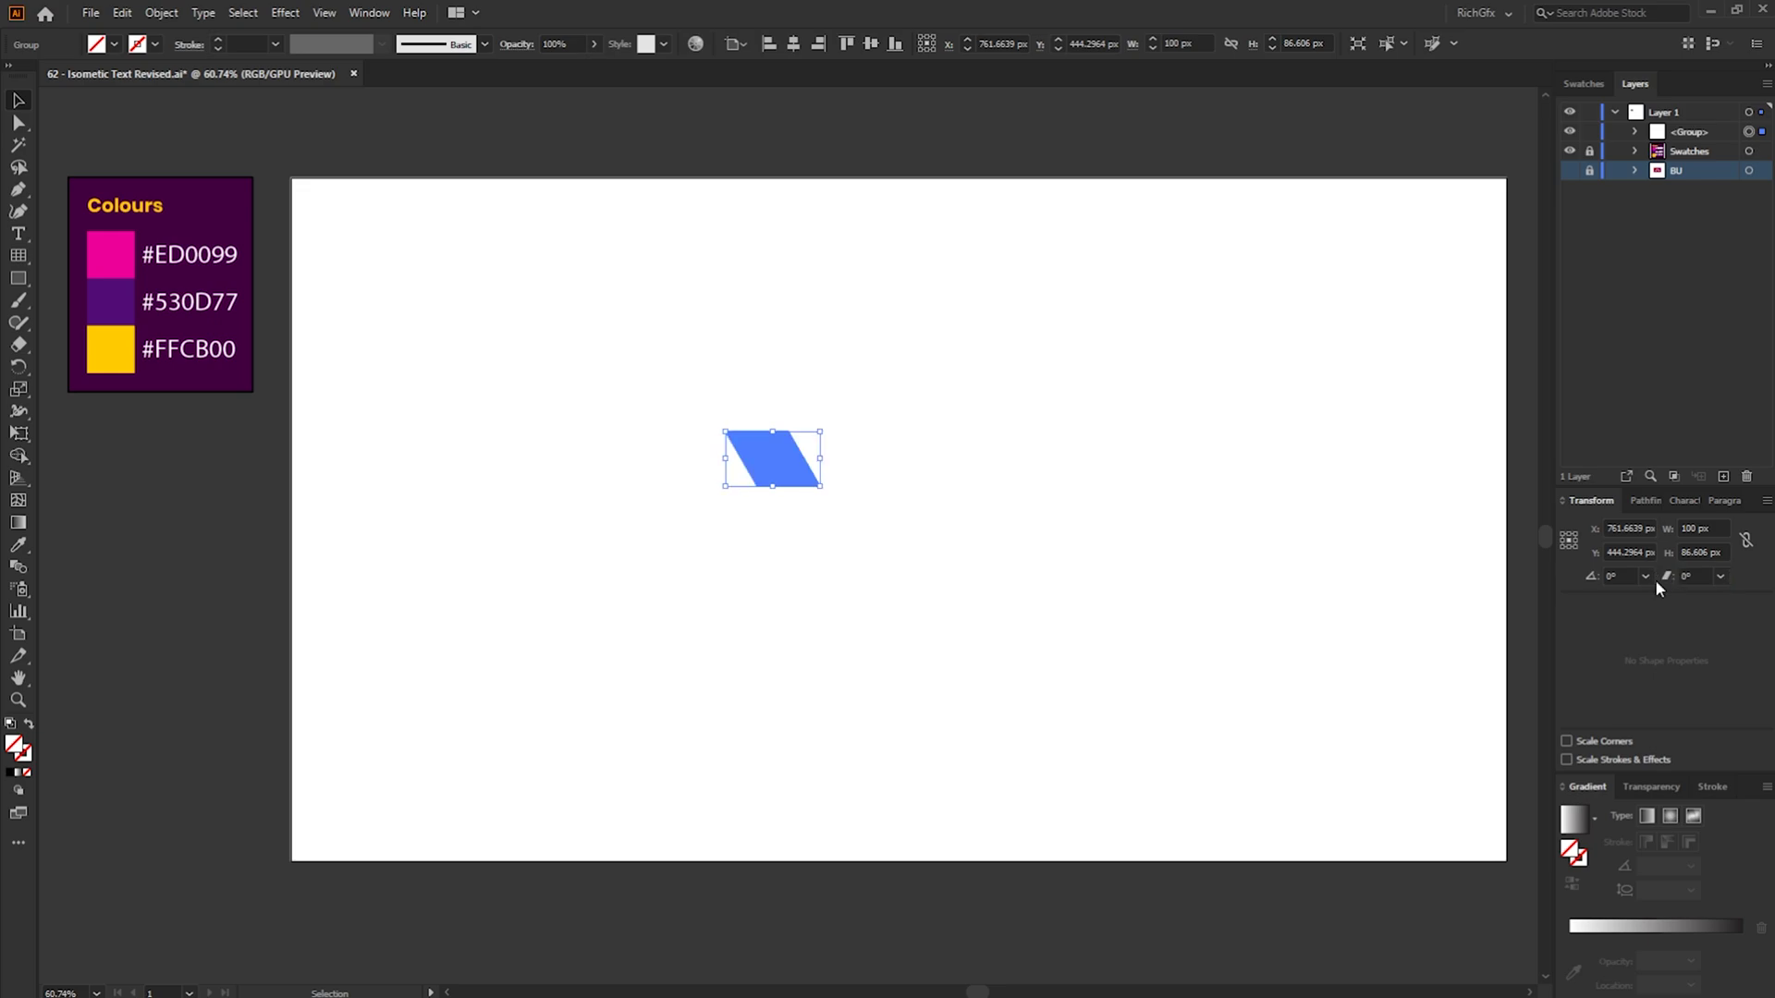
pyautogui.click(1592, 580)
pyautogui.write('3')
pyautogui.press('Return')
# Centre the isometric grid on the artboard and scale it about its centre to about 3797 × 2192 px, covering the artboard
pyautogui.scroll(-1, 796, 316)
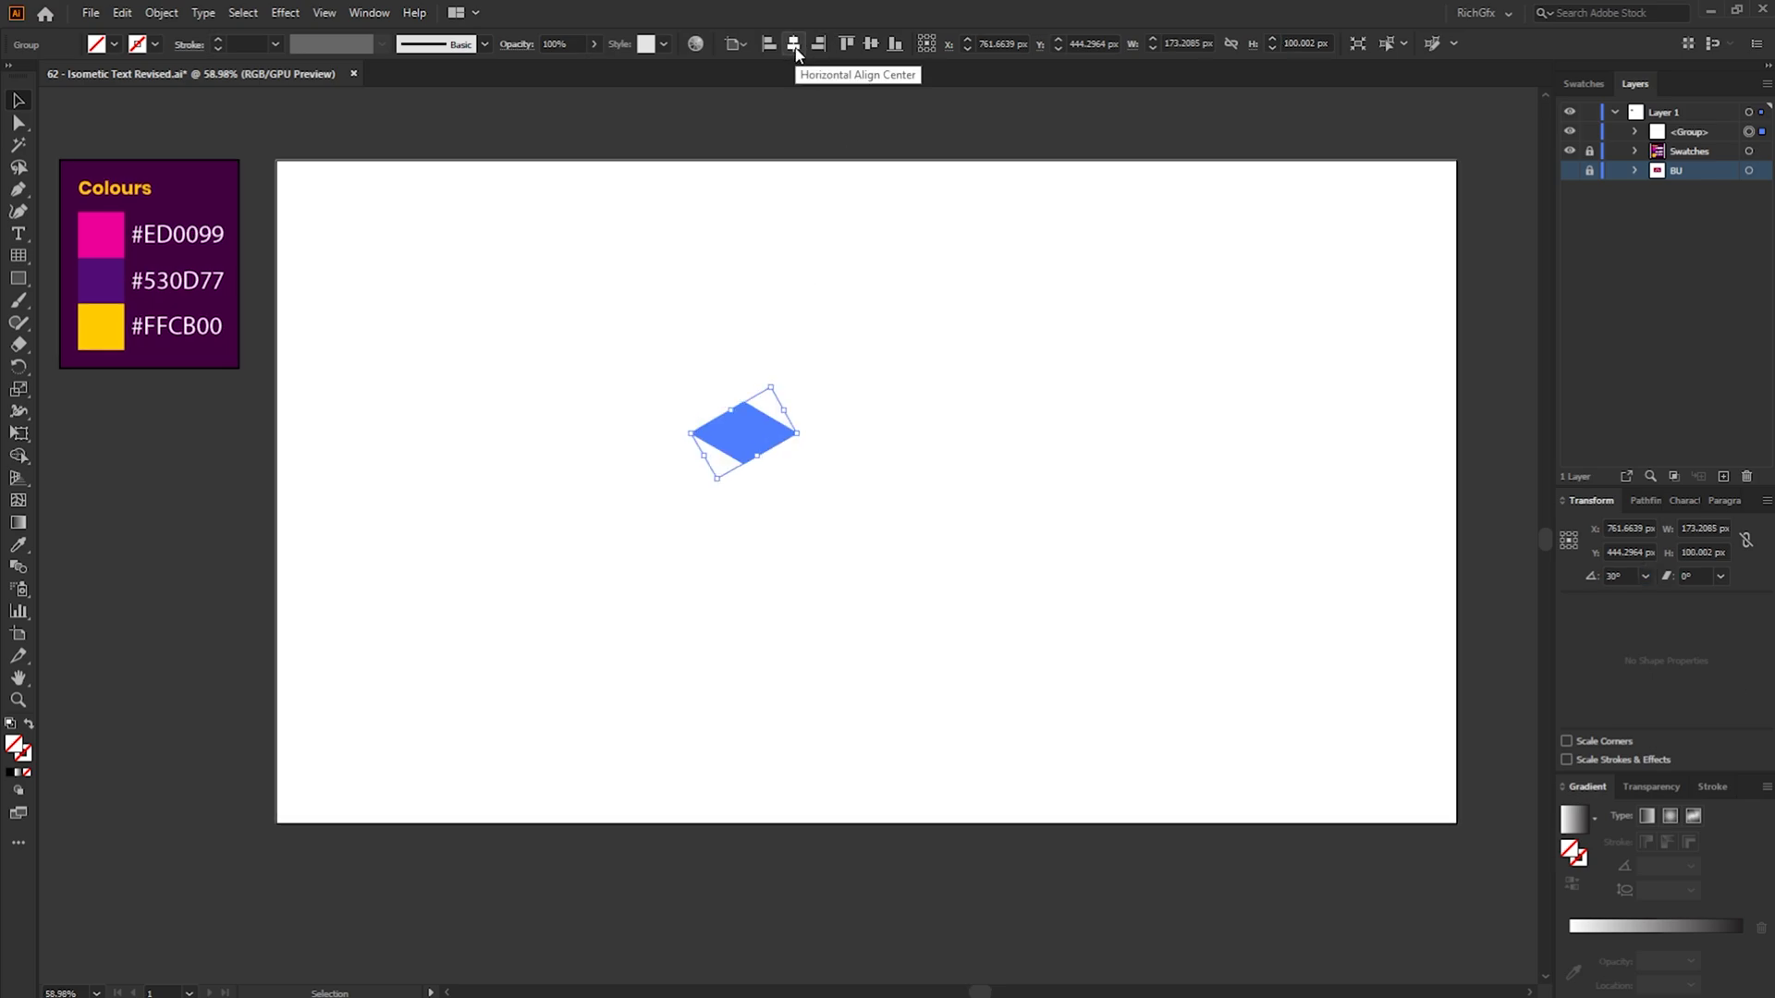
pyautogui.click(795, 51)
pyautogui.click(871, 47)
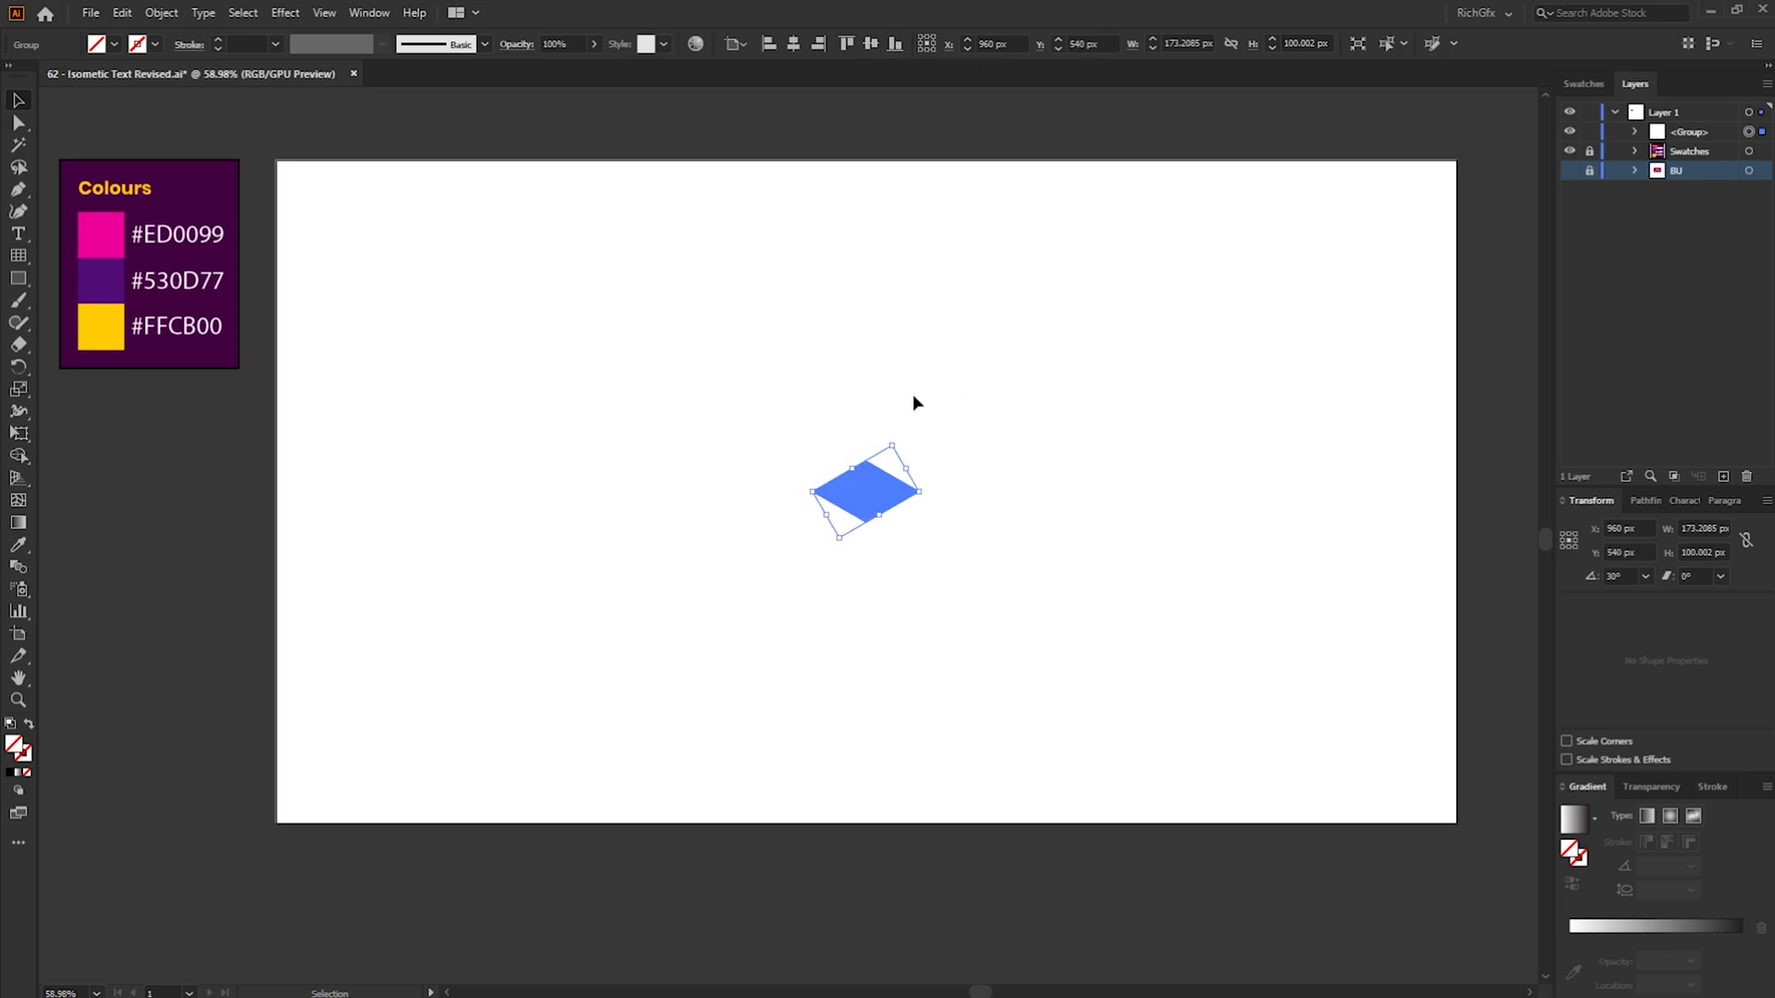
pyautogui.moveTo(892, 446); pyautogui.dragTo(1185, 63)
pyautogui.hotkey('ctrl', '-')
pyautogui.hotkey('ctrl', '-')
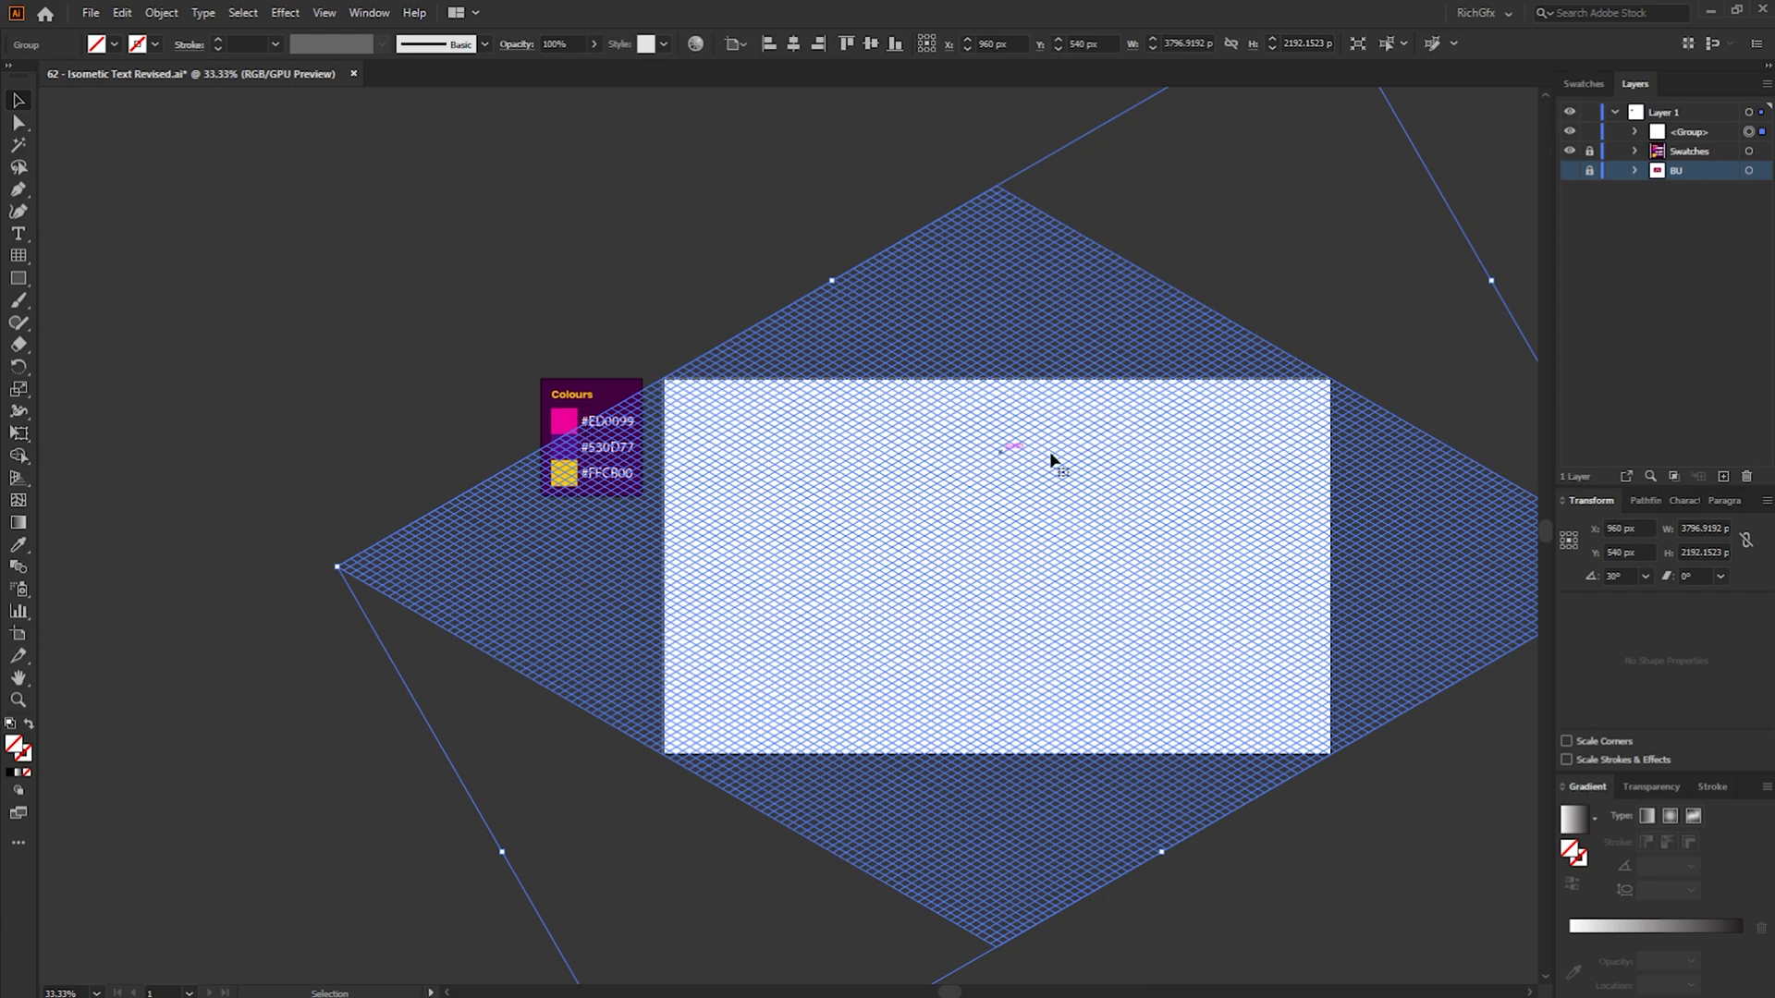
# Give the isometric grid a black stroke with a weight of 0.2 pt
pyautogui.click(157, 44)
pyautogui.click(43, 118)
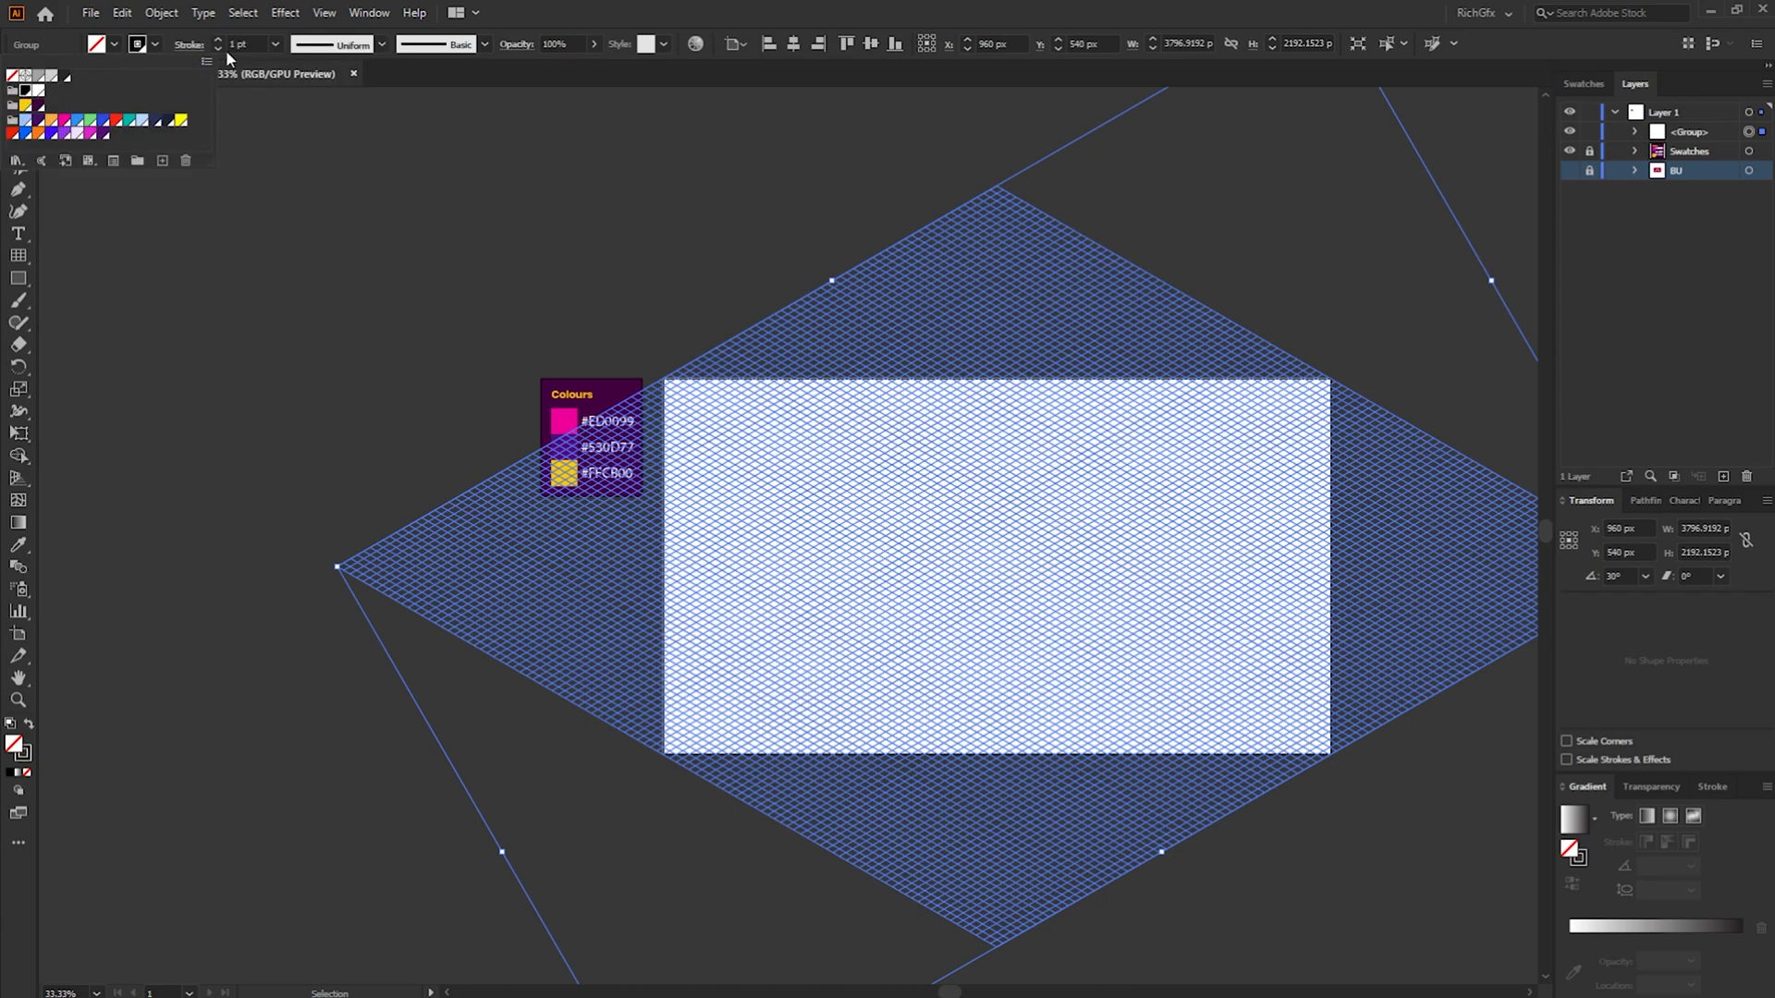
pyautogui.click(250, 43)
pyautogui.write('0.2')
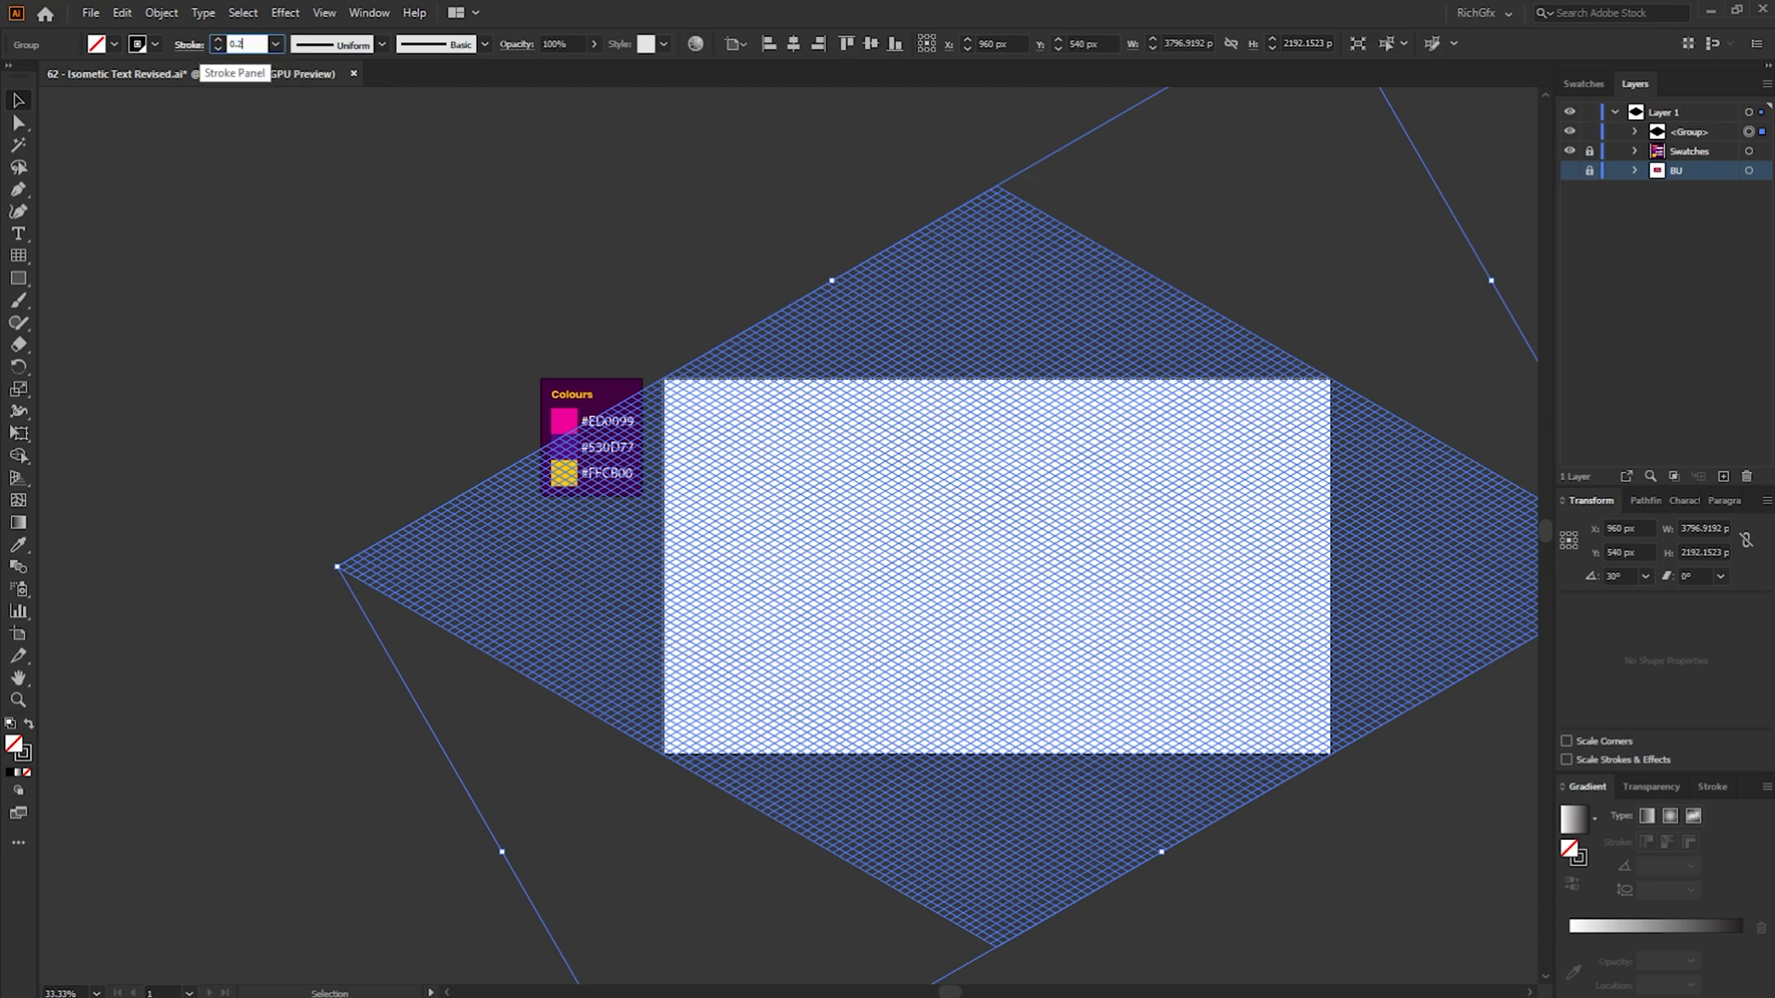
pyautogui.press('Return')
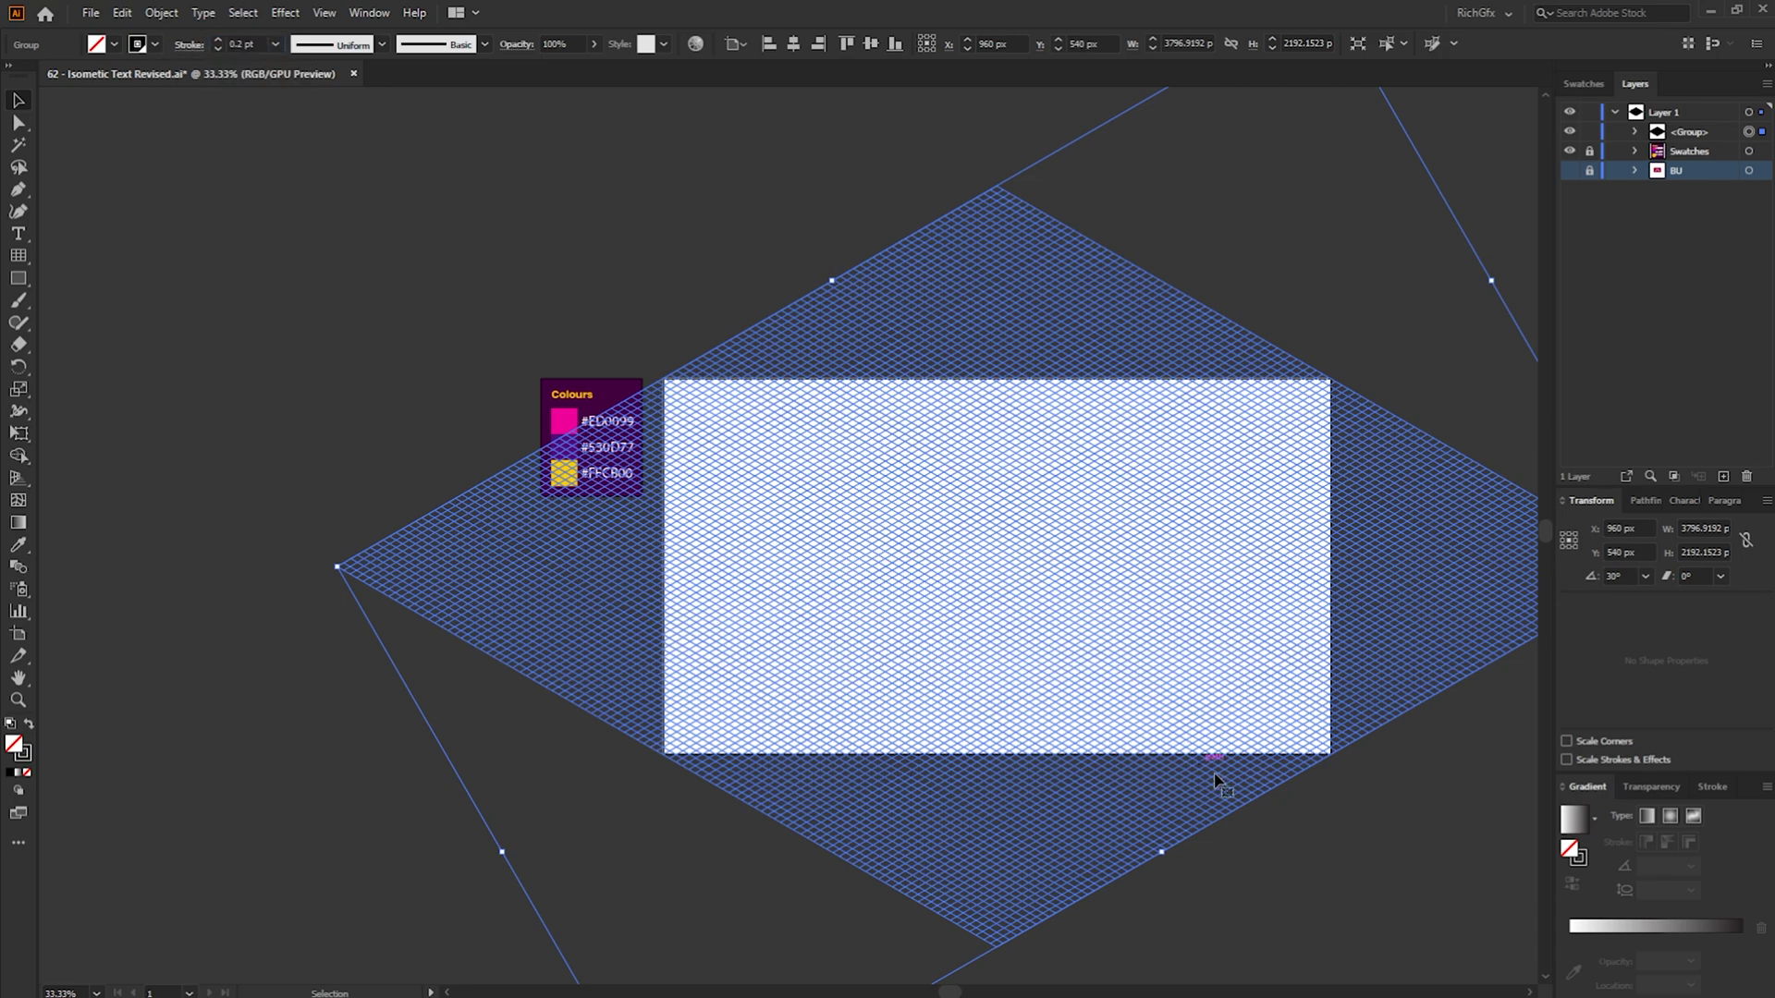
pyautogui.click(1368, 855)
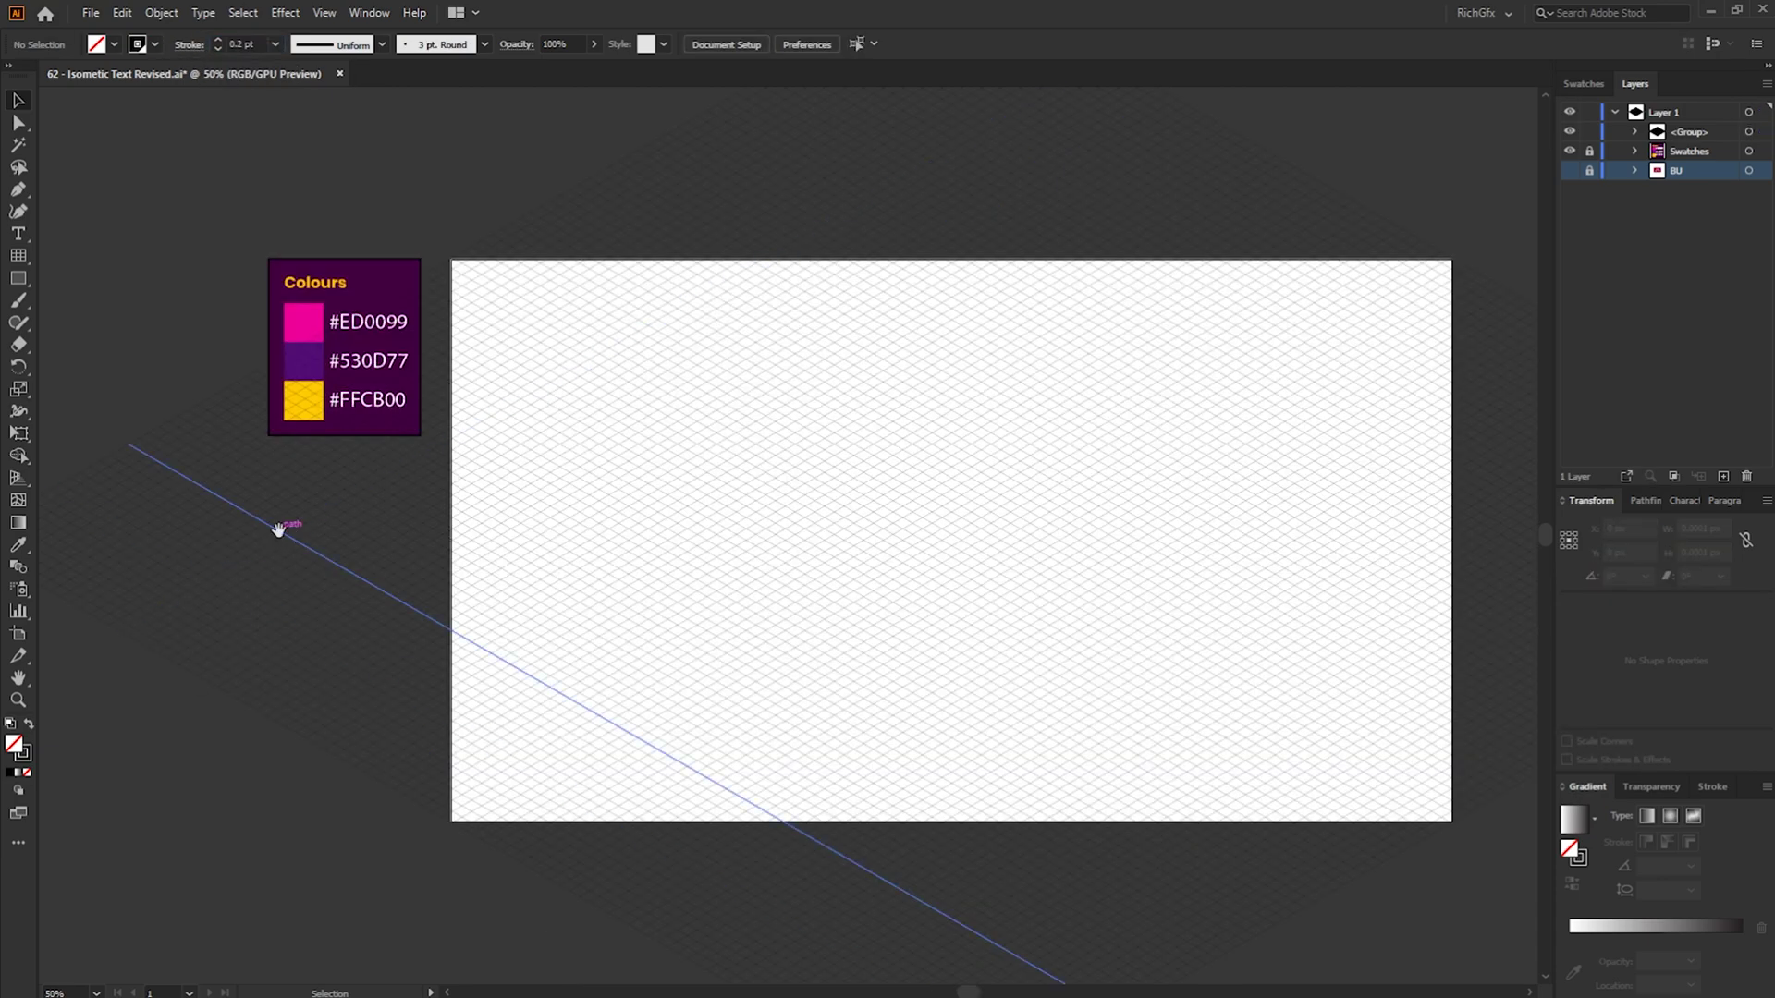
# Draw a vertical line about 458 px long through the leftmost corner of the isometric grid with the Line Segment tool
pyautogui.moveTo(278, 531); pyautogui.dragTo(723, 640)
pyautogui.scroll(3, 416, 670)
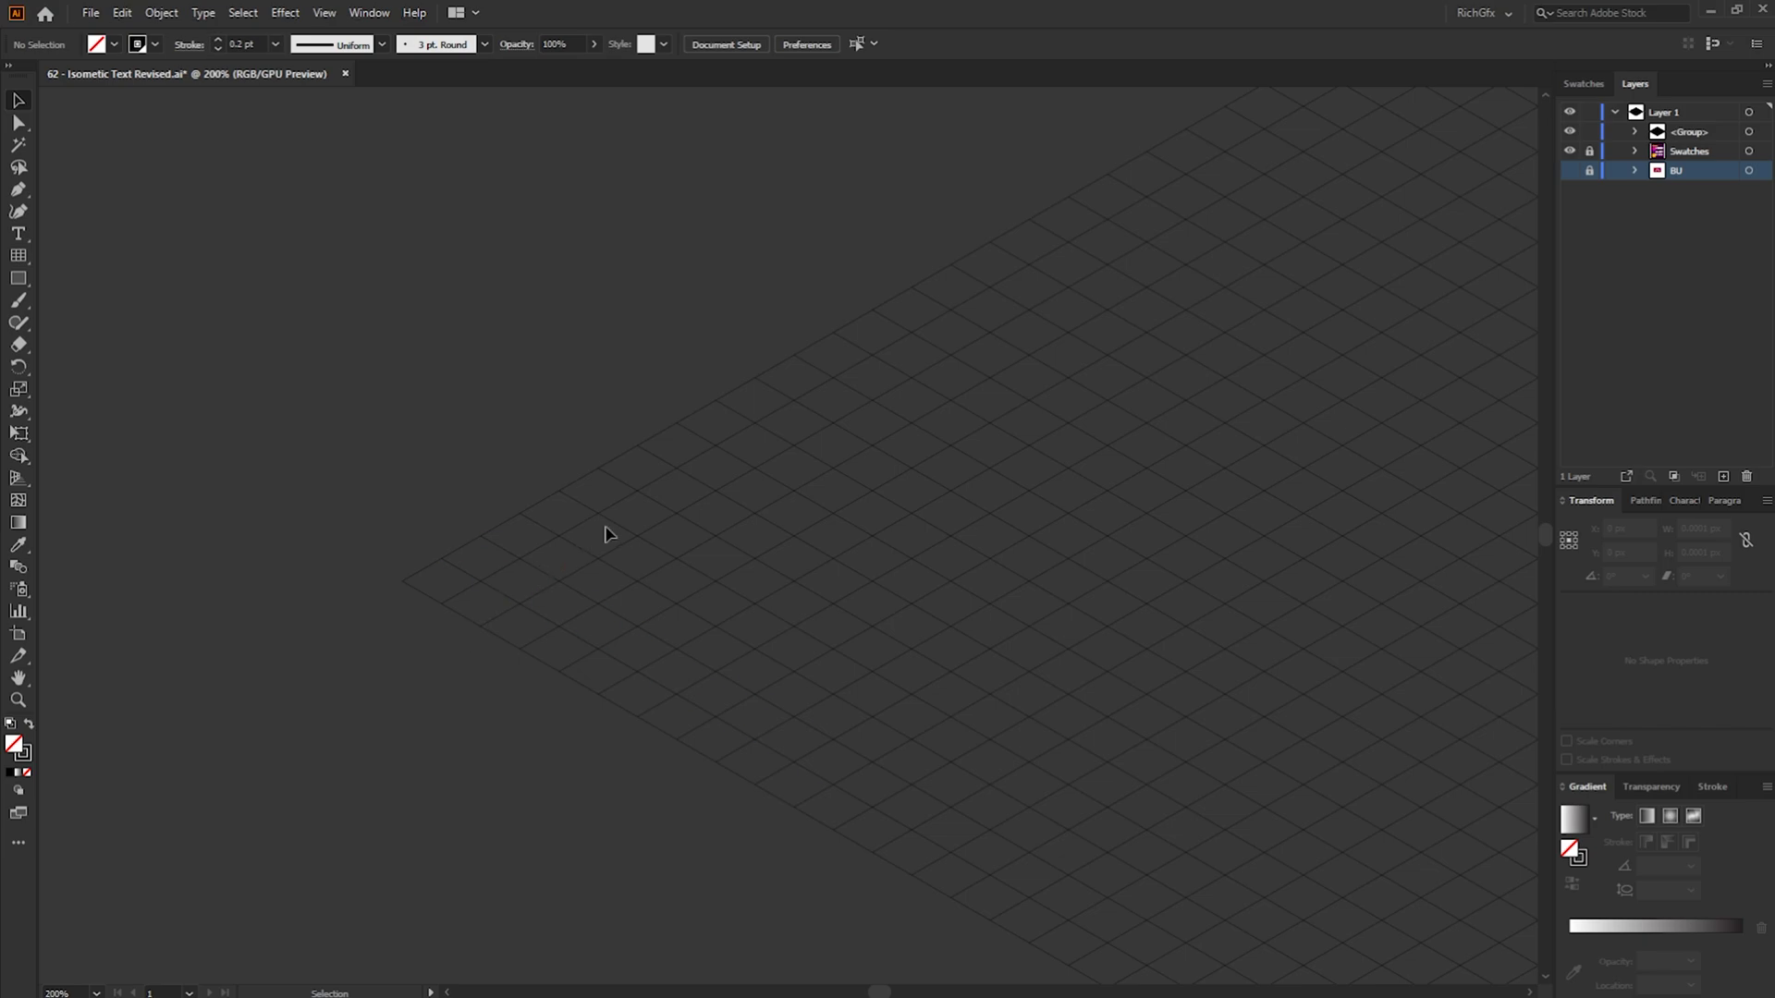
pyautogui.moveTo(648, 556); pyautogui.dragTo(568, 588)
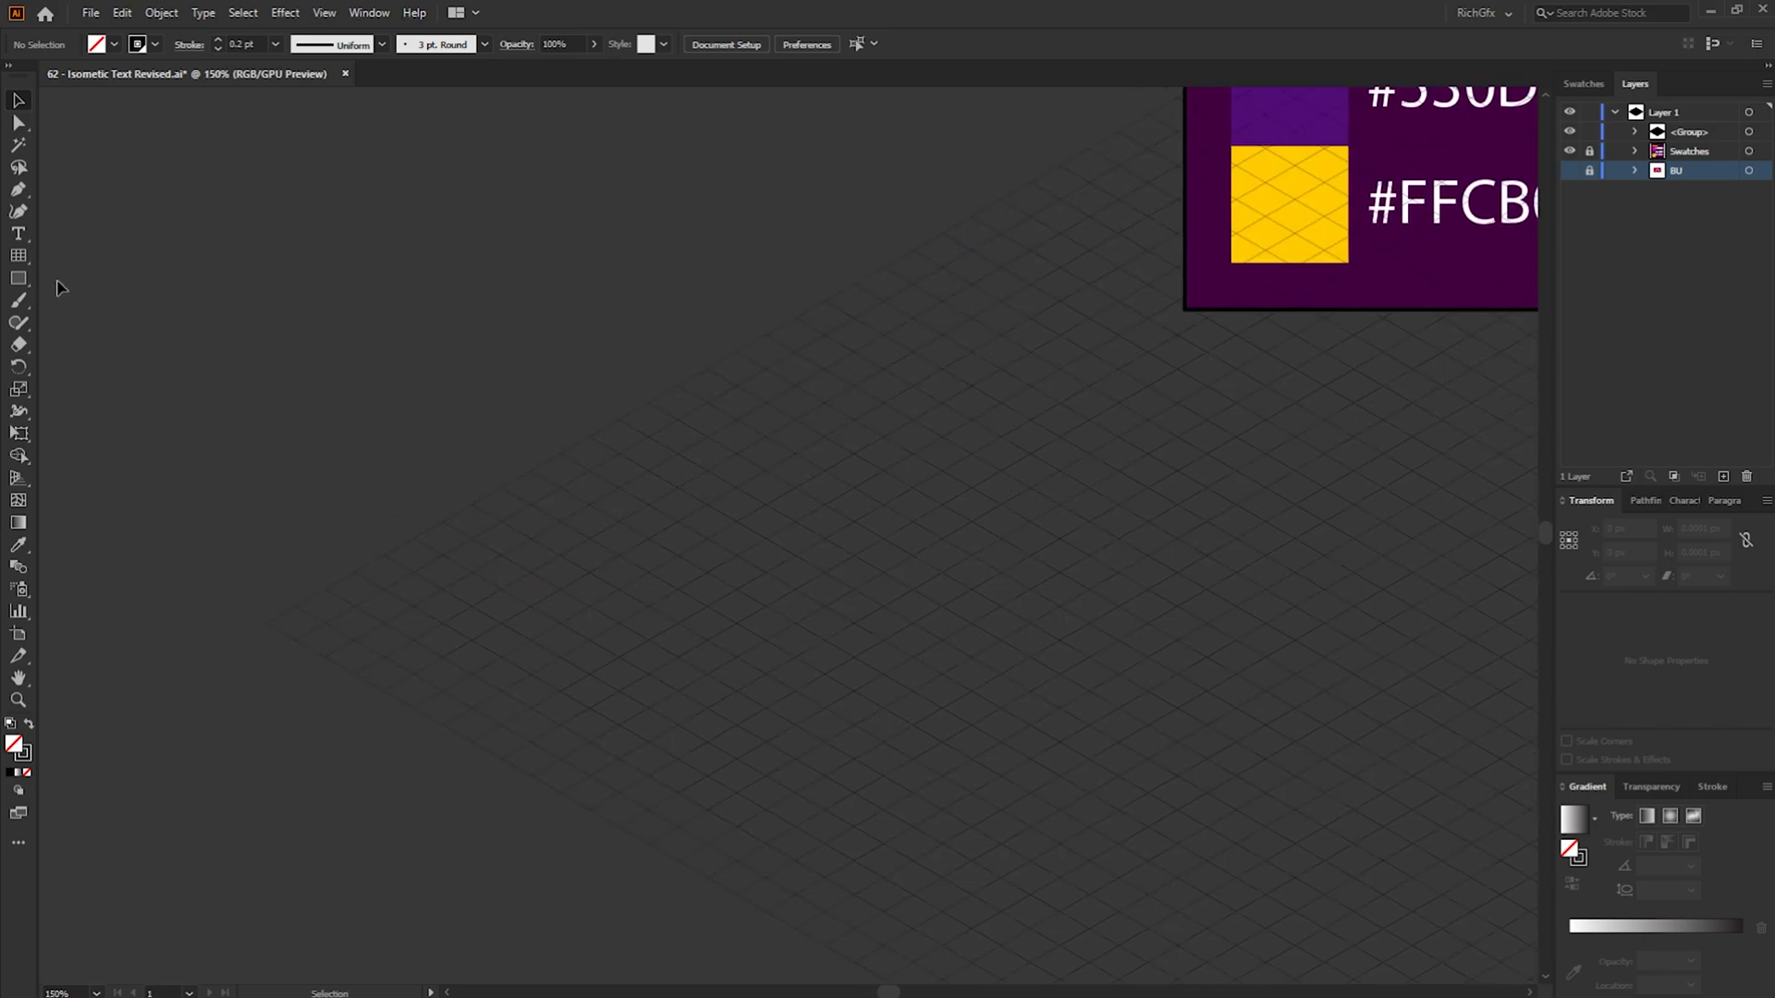
pyautogui.click(18, 277)
pyautogui.click(18, 256)
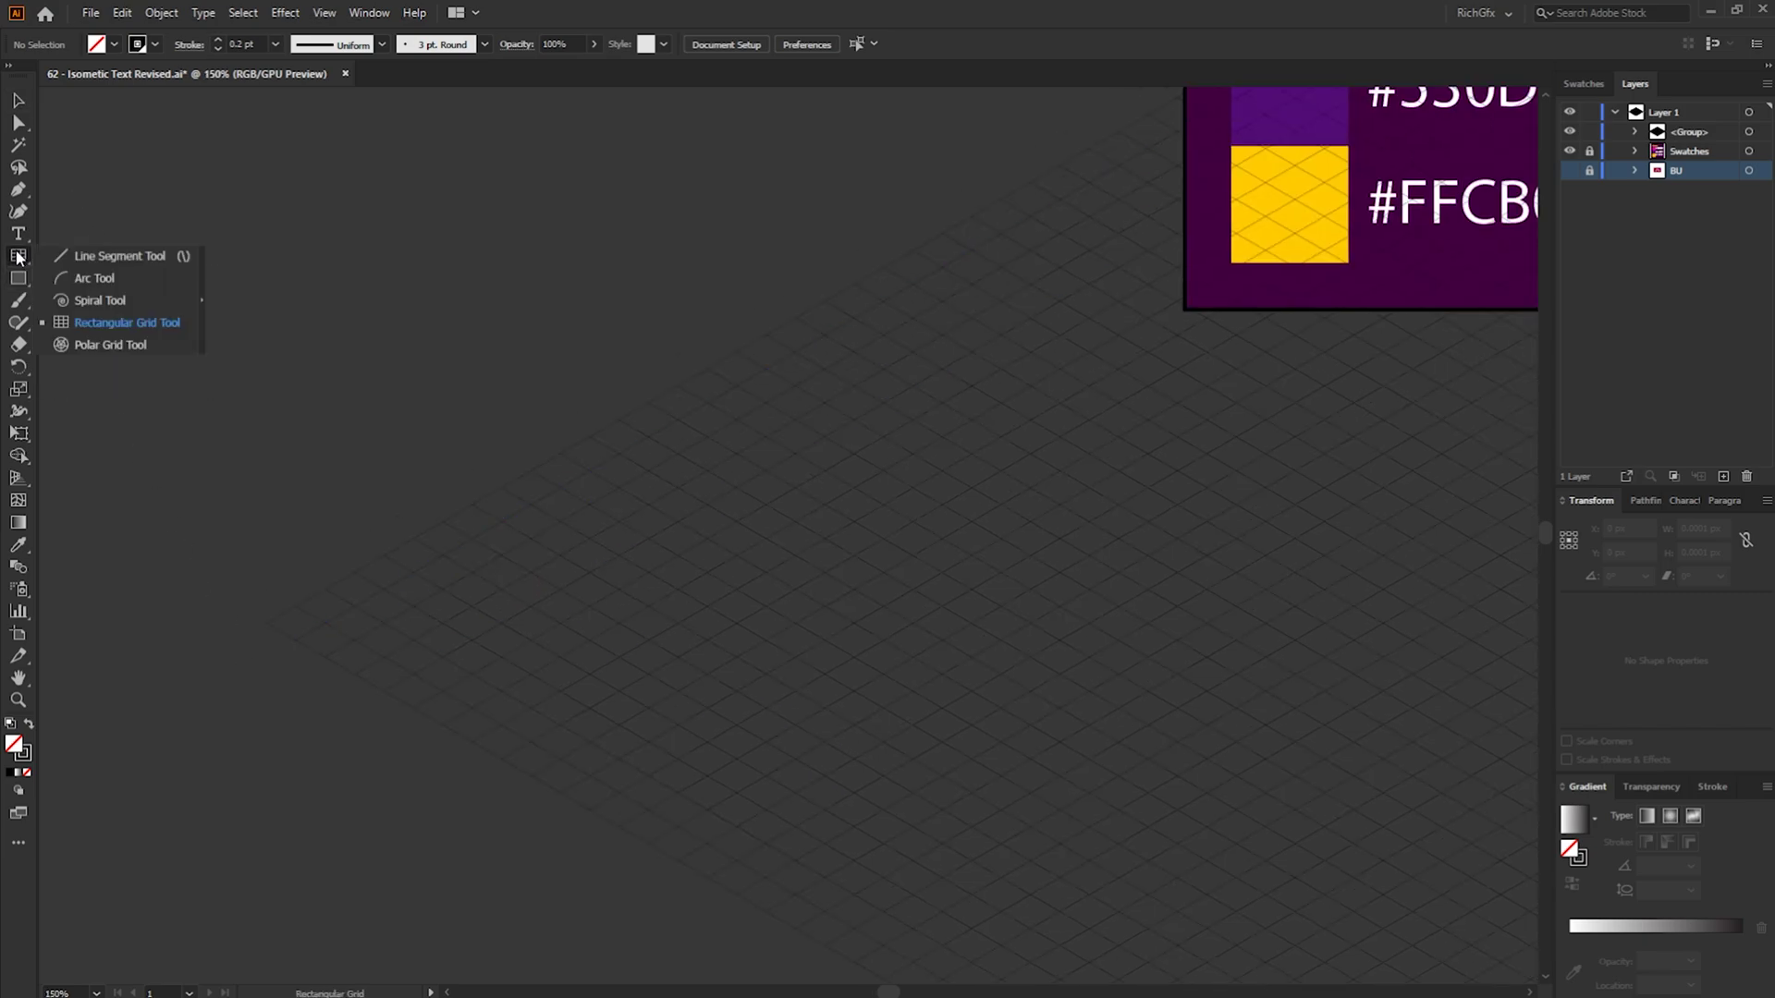
pyautogui.click(135, 257)
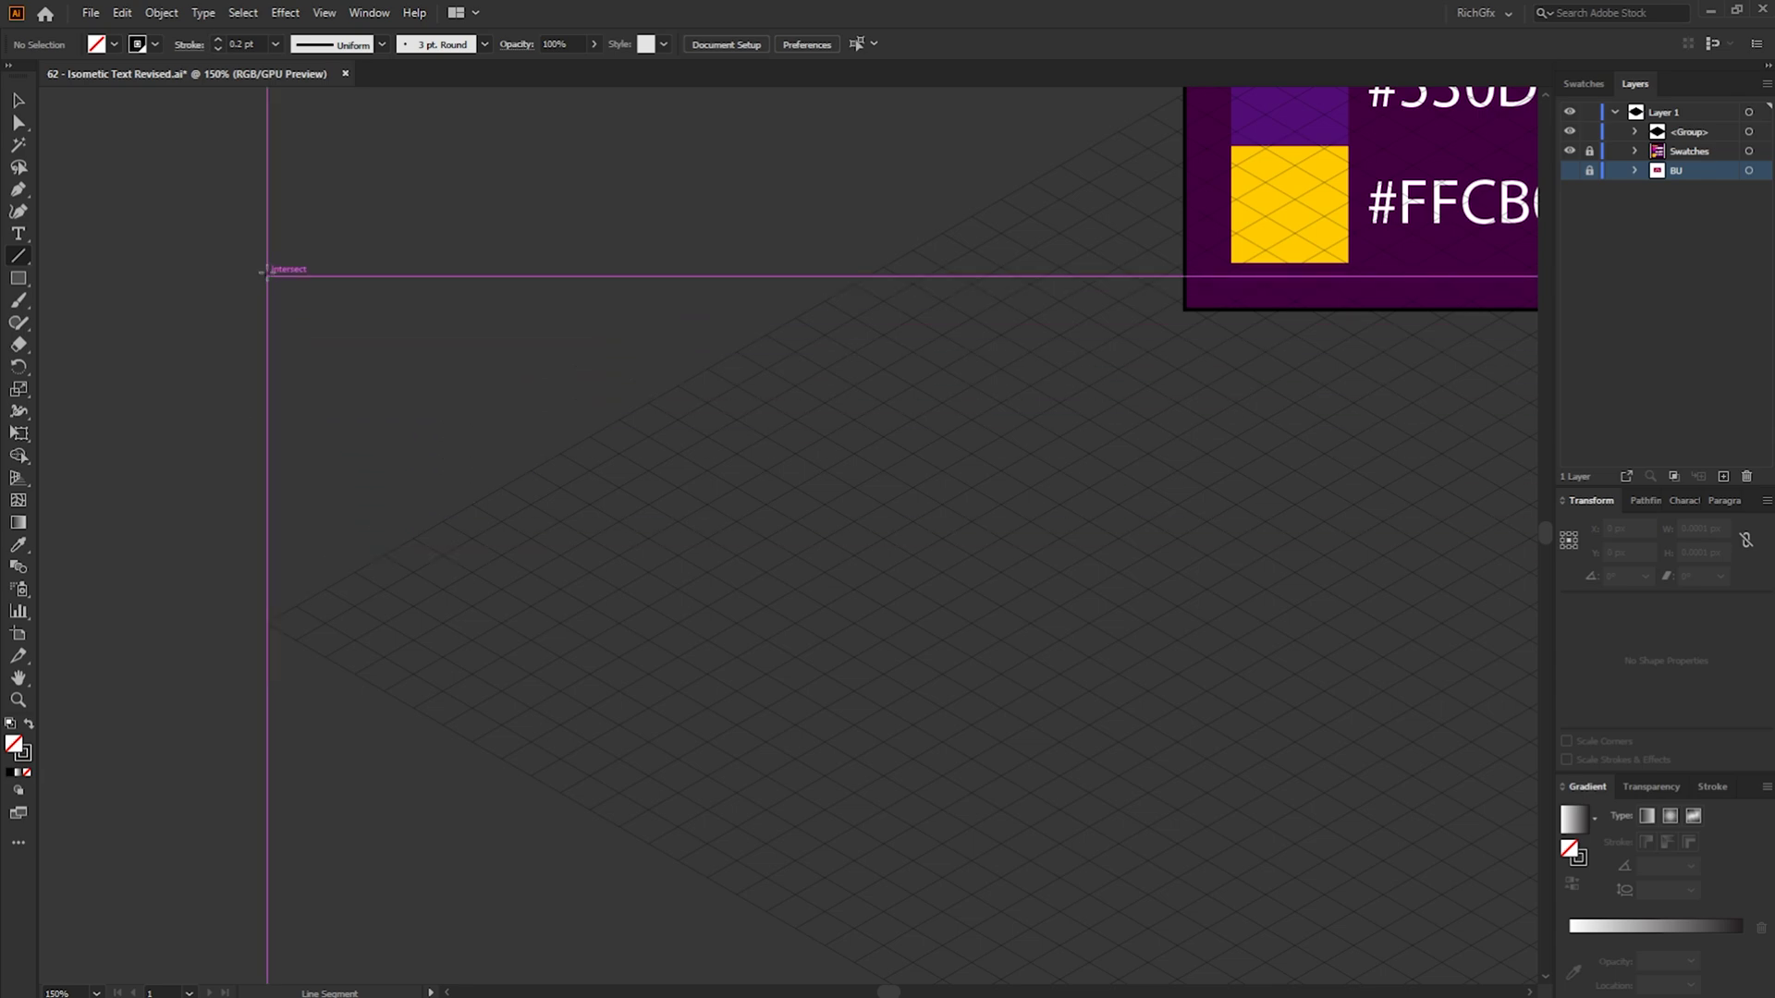
pyautogui.moveTo(267, 231); pyautogui.dragTo(267, 945)
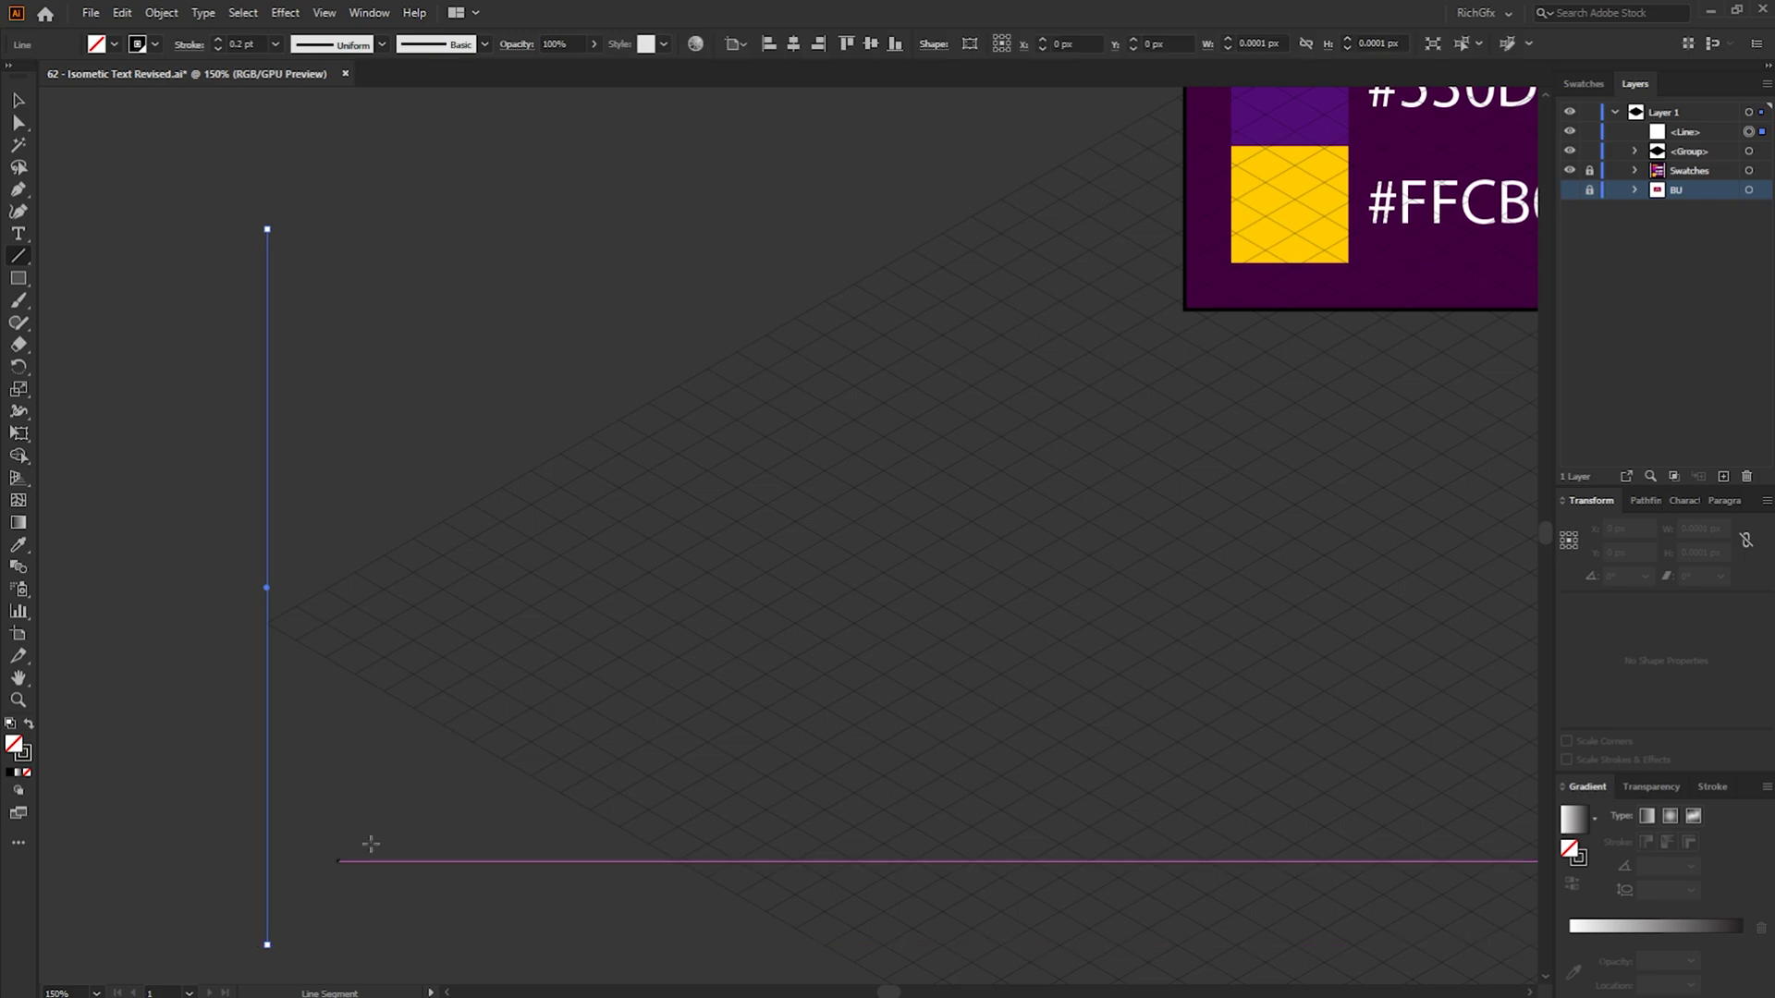
pyautogui.click(19, 102)
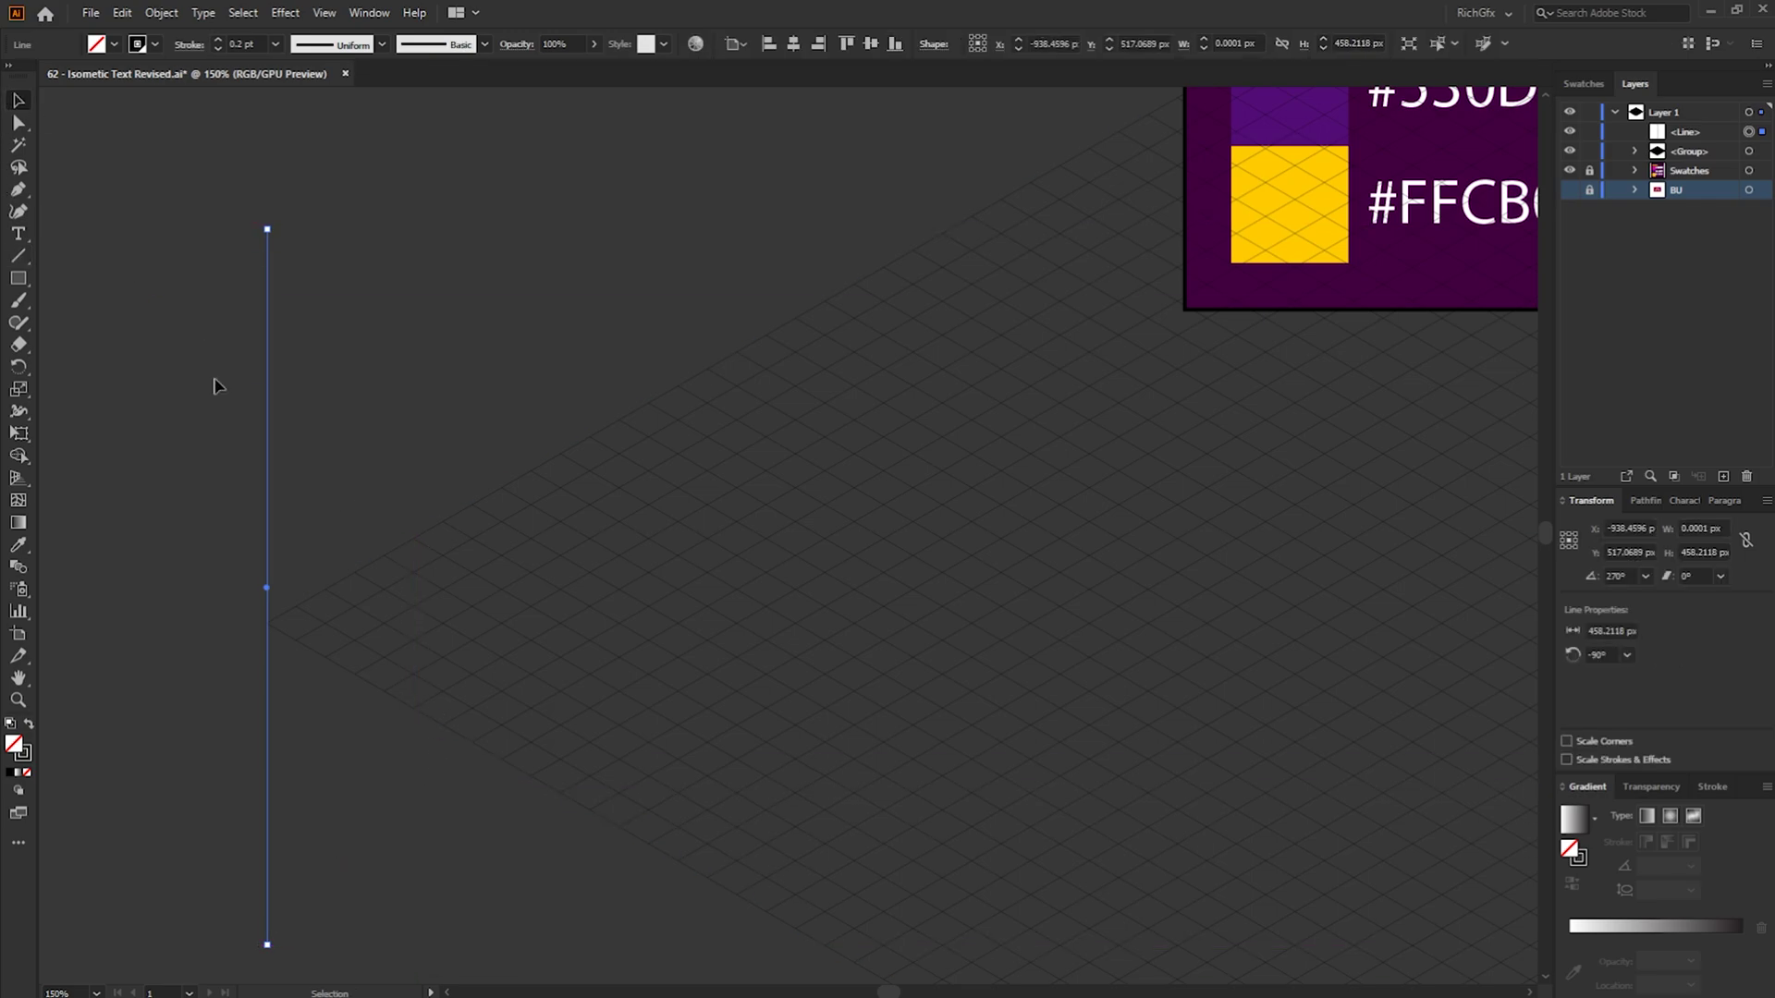
pyautogui.click(303, 689)
# Copy the vertical line about 18.8 px horizontally to the right, onto the next grid intersection
pyautogui.moveTo(267, 624); pyautogui.dragTo(299, 587)
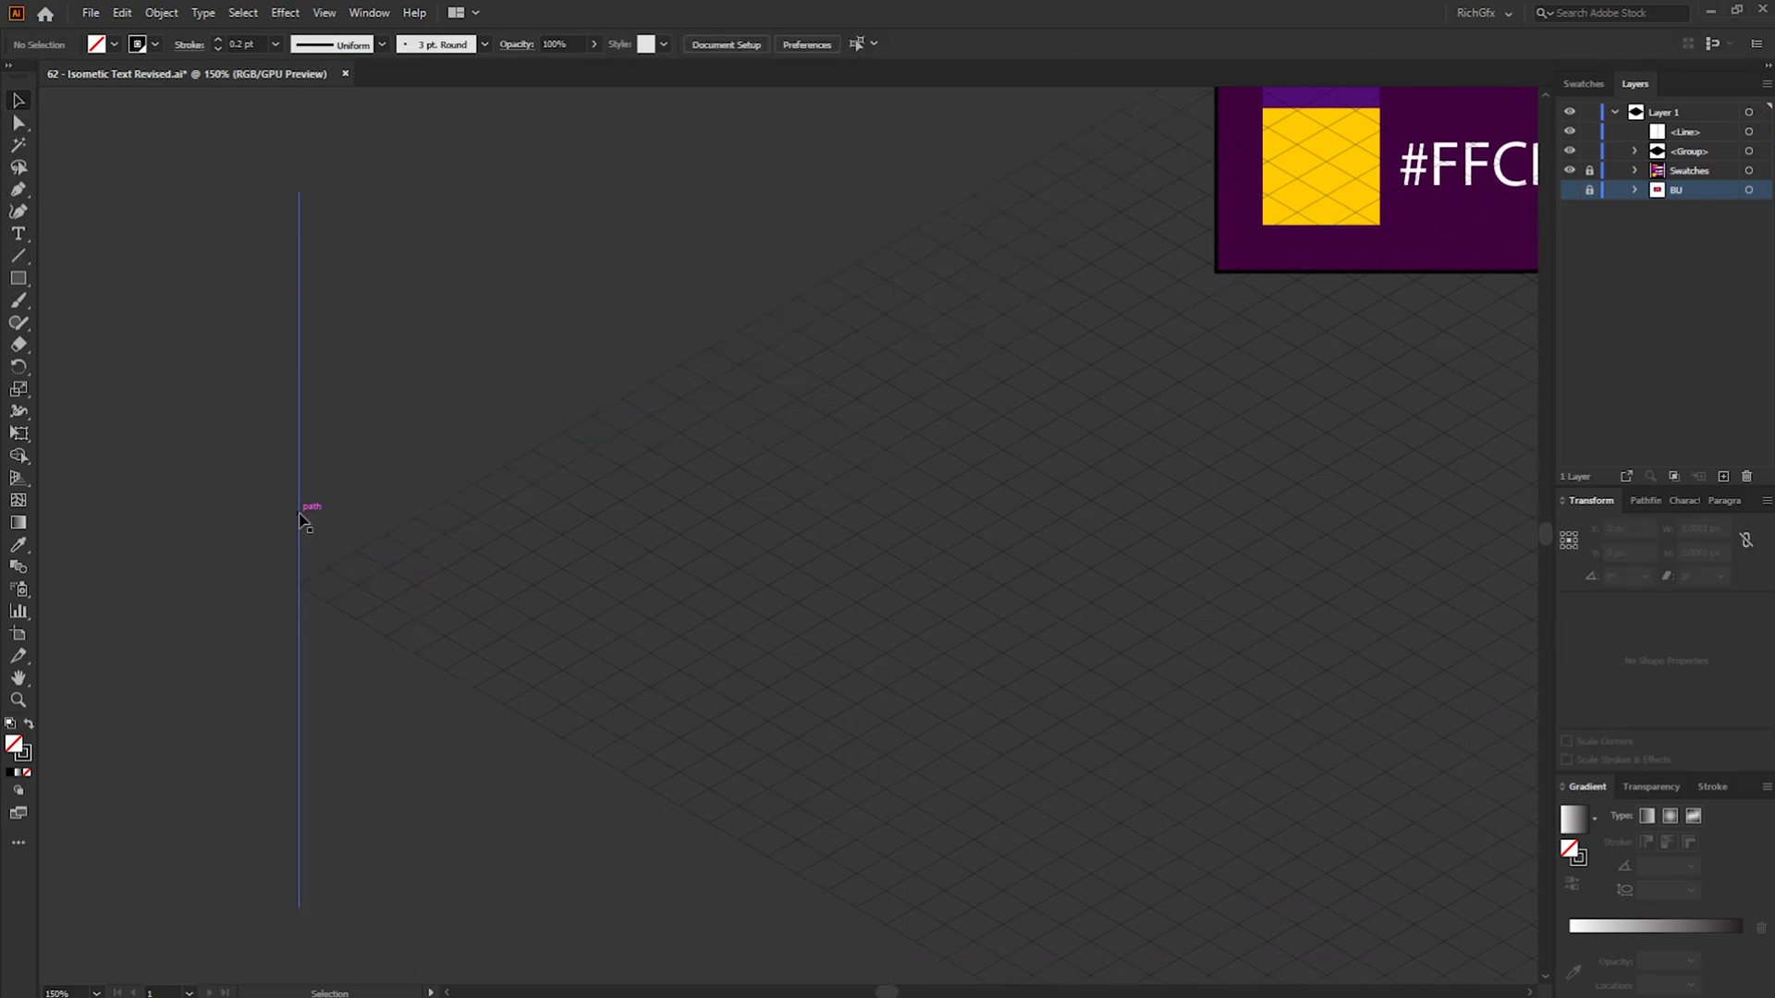
pyautogui.click(299, 504)
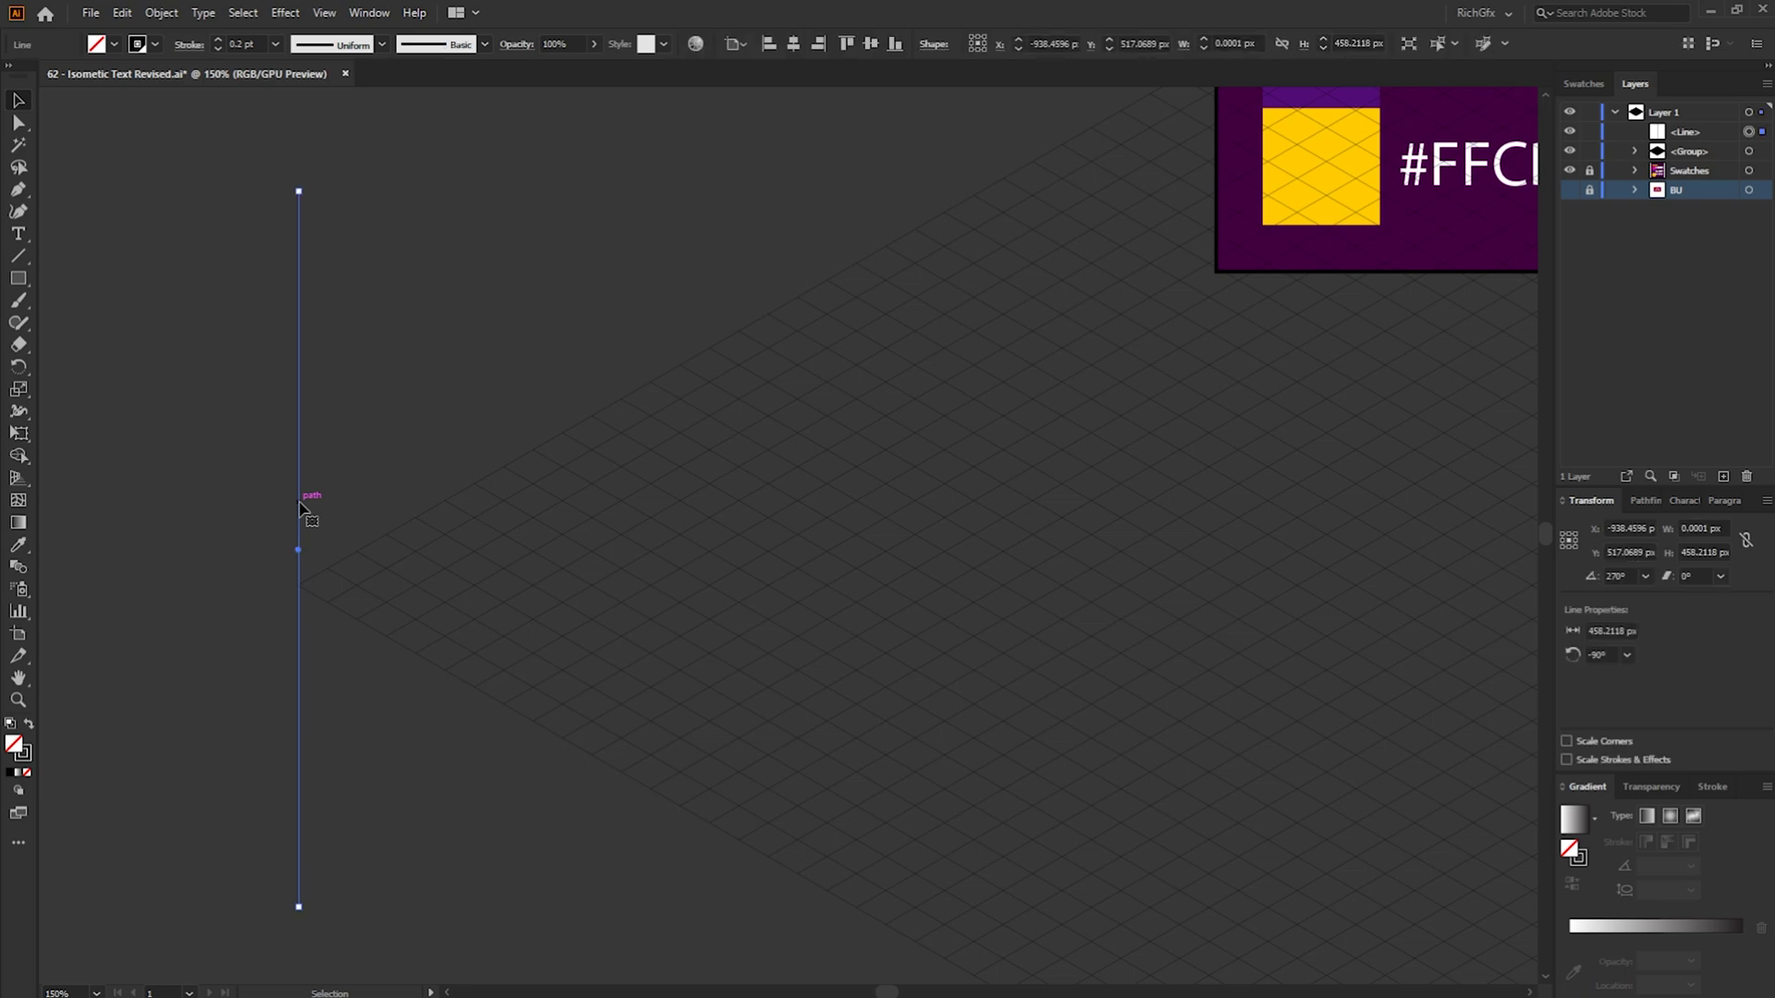
pyautogui.moveTo(299, 504); pyautogui.dragTo(326, 511)
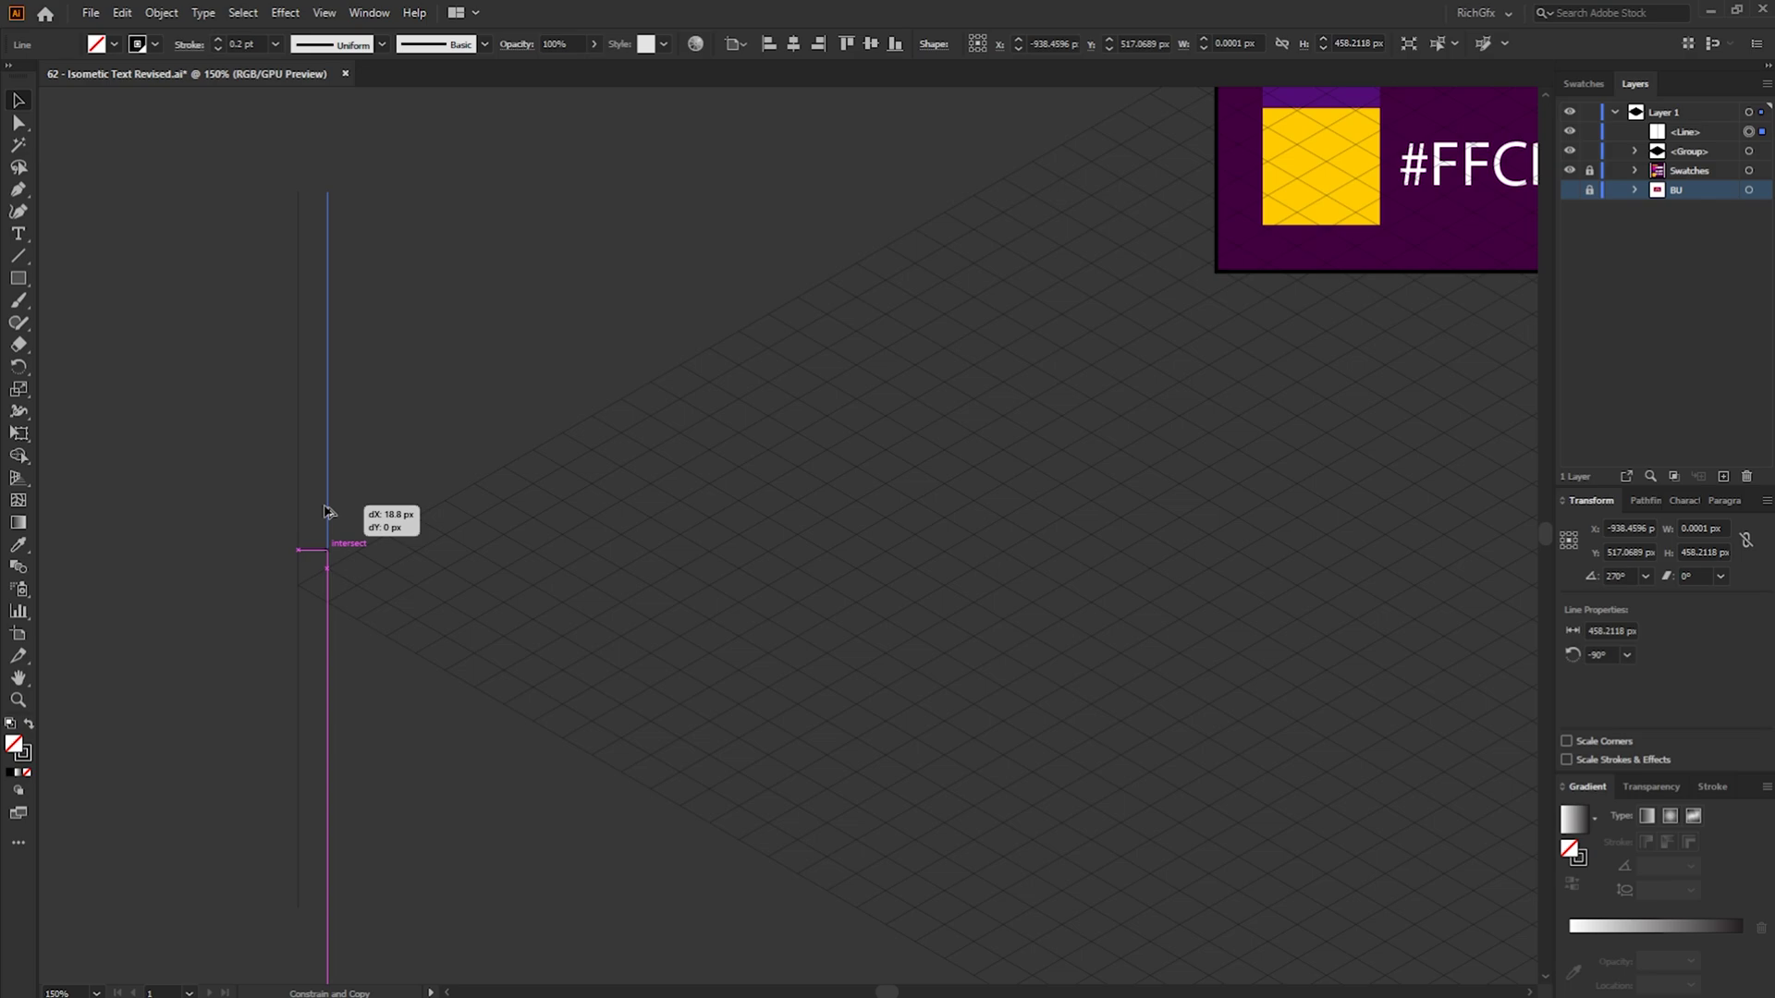
pyautogui.moveTo(325, 511); pyautogui.dragTo(326, 511)
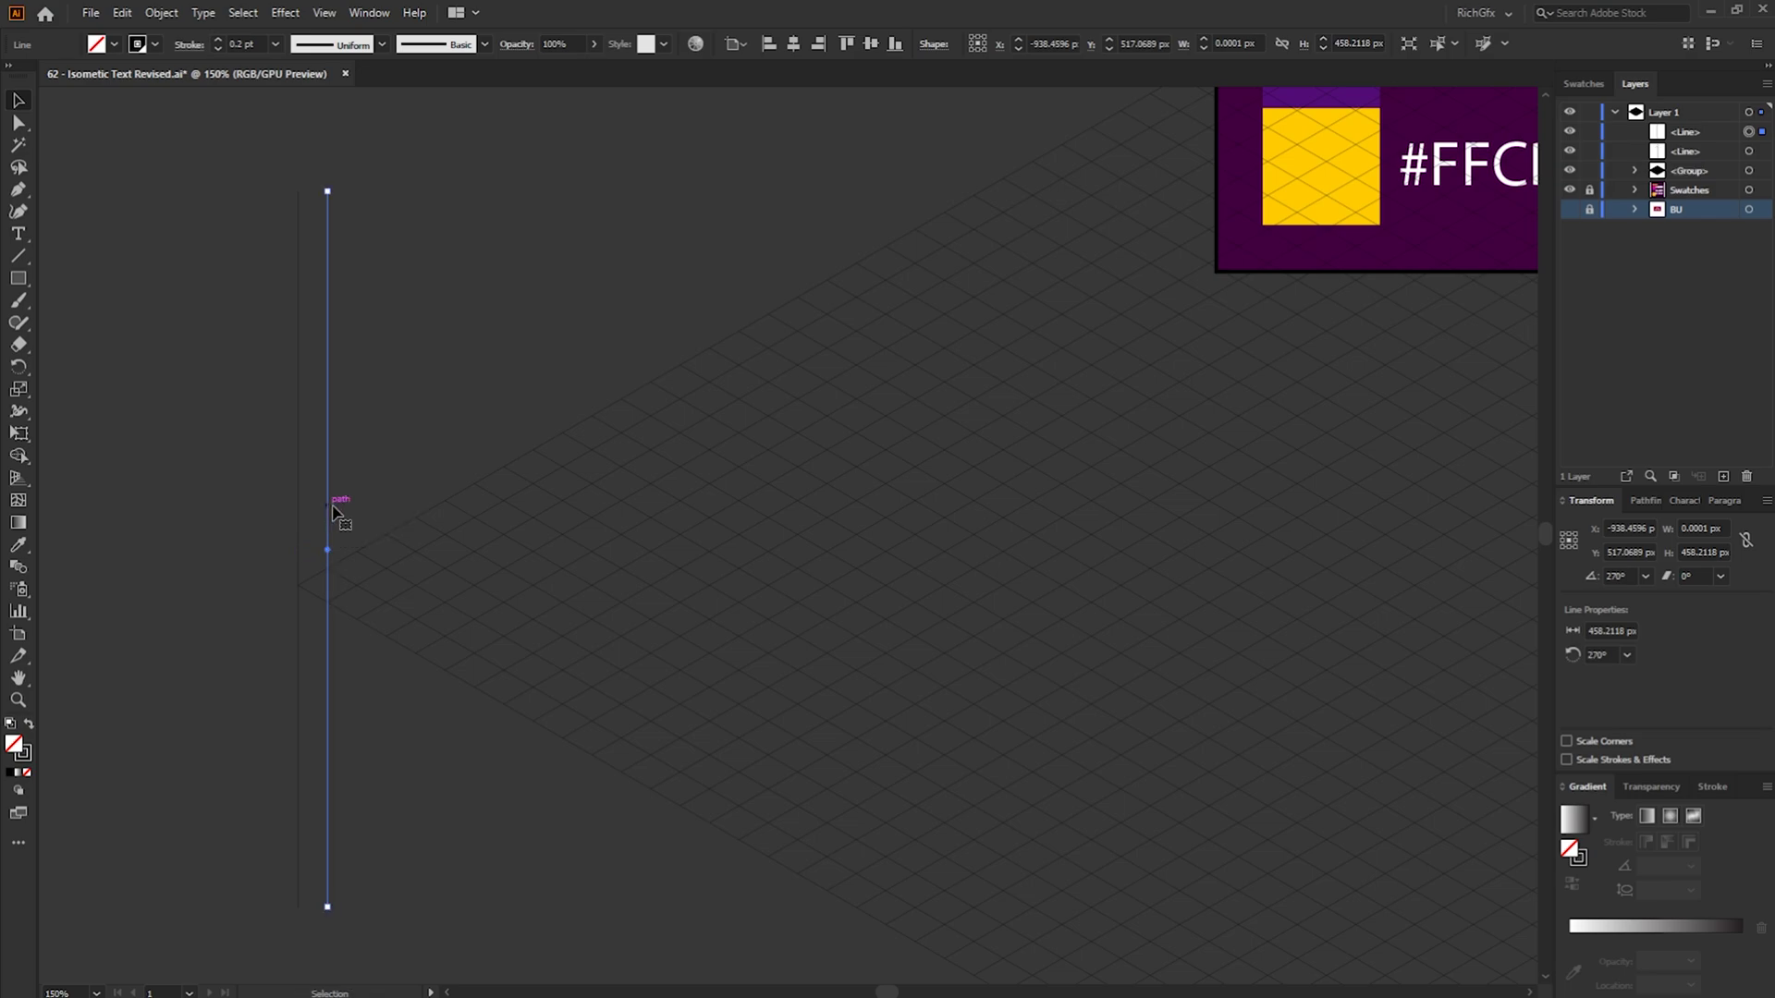
pyautogui.click(610, 874)
# Repeat the line duplication at the same spacing until vertical lines reach the rightmost corner of the isometric grid
pyautogui.scroll(-4, 610, 873)
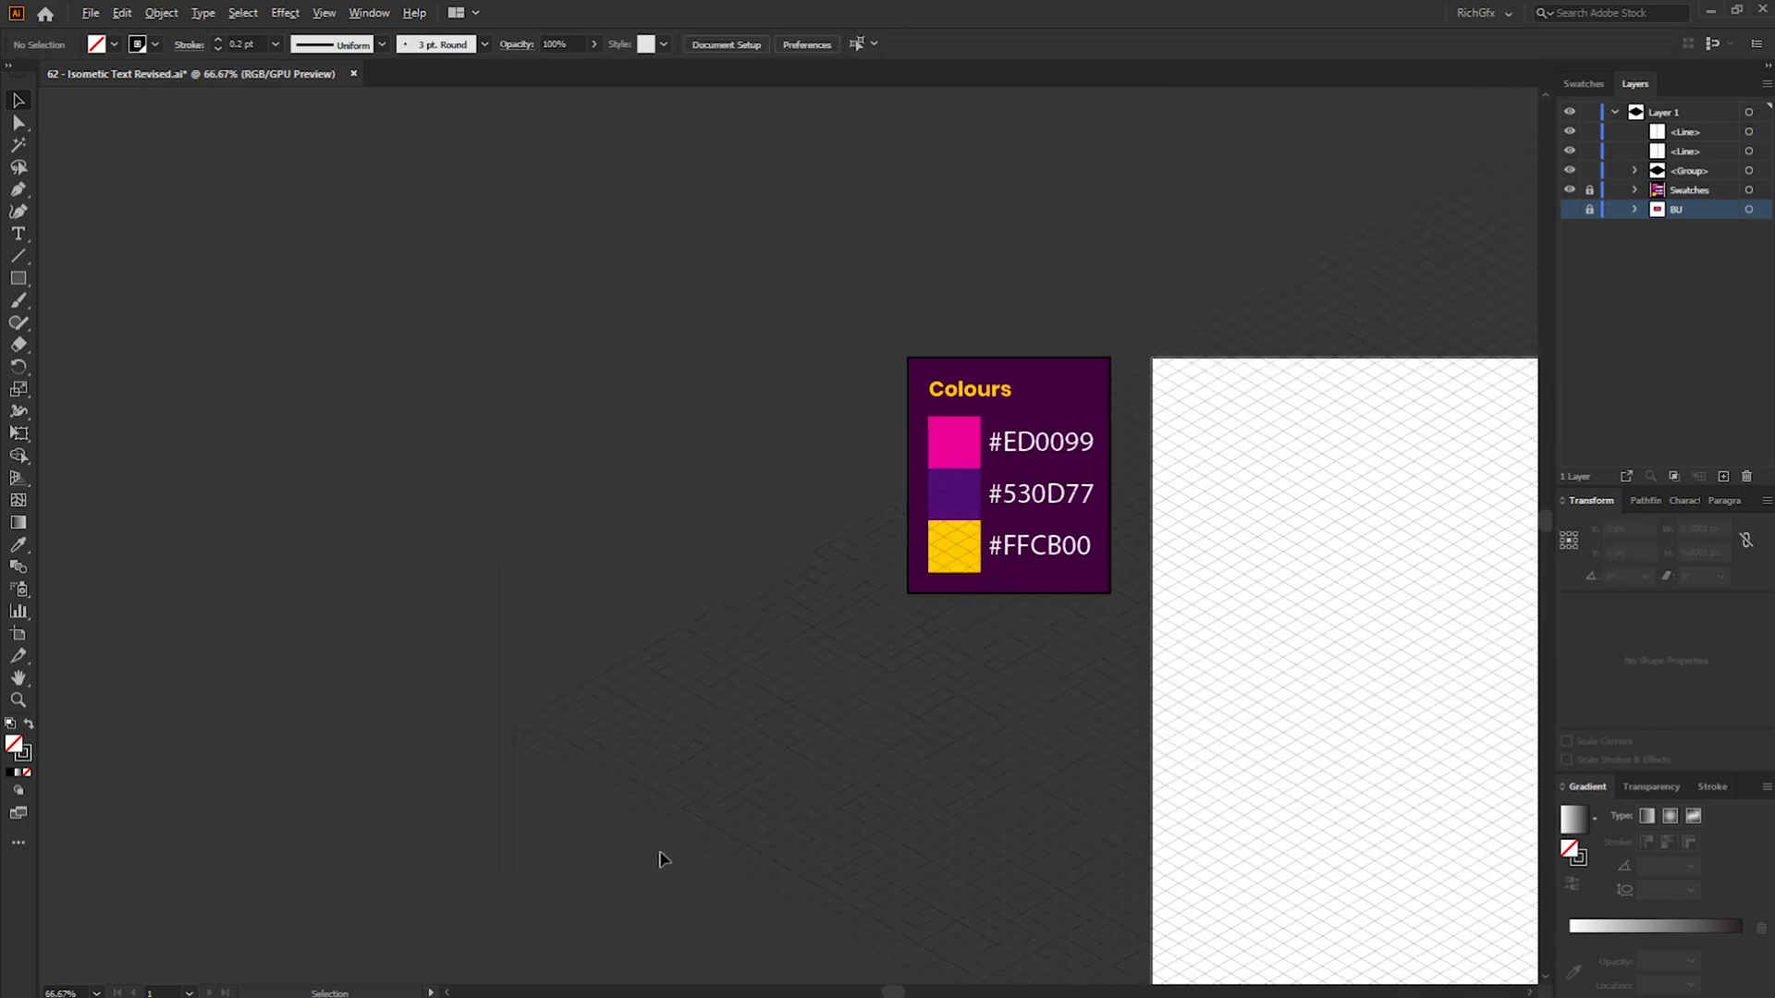
pyautogui.moveTo(1194, 786); pyautogui.dragTo(873, 641)
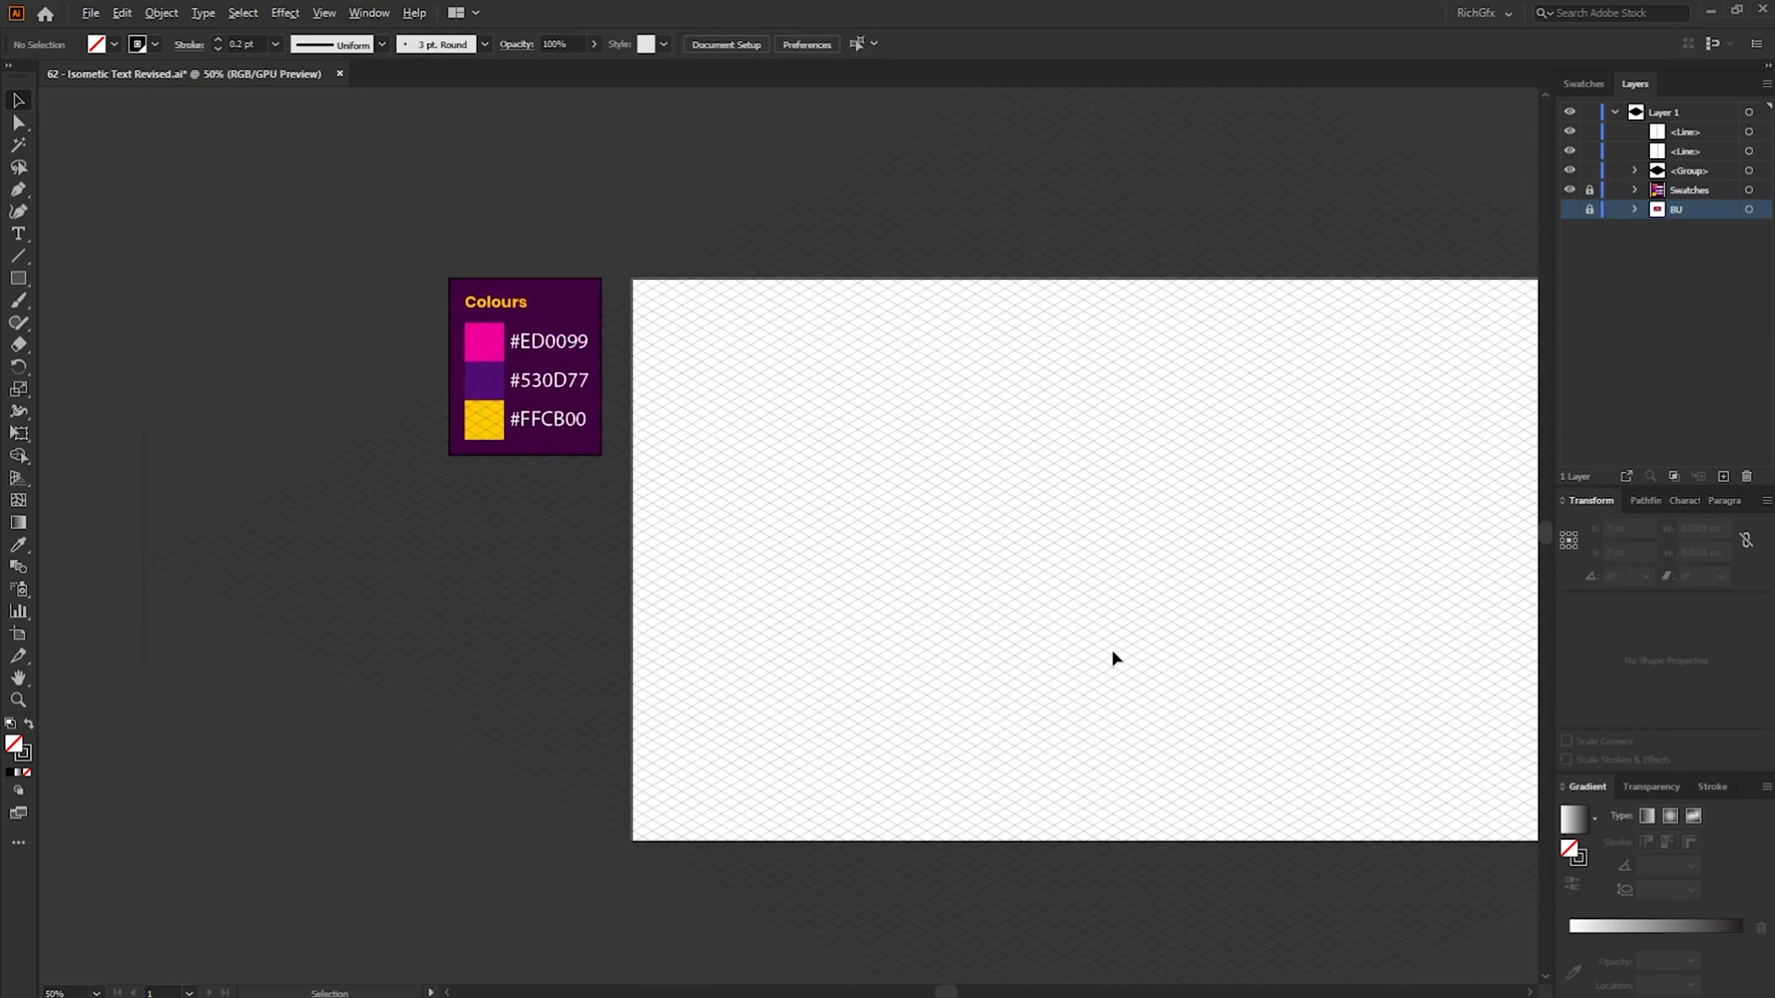
pyautogui.scroll(-1, 1117, 657)
pyautogui.moveTo(1232, 626); pyautogui.dragTo(931, 595)
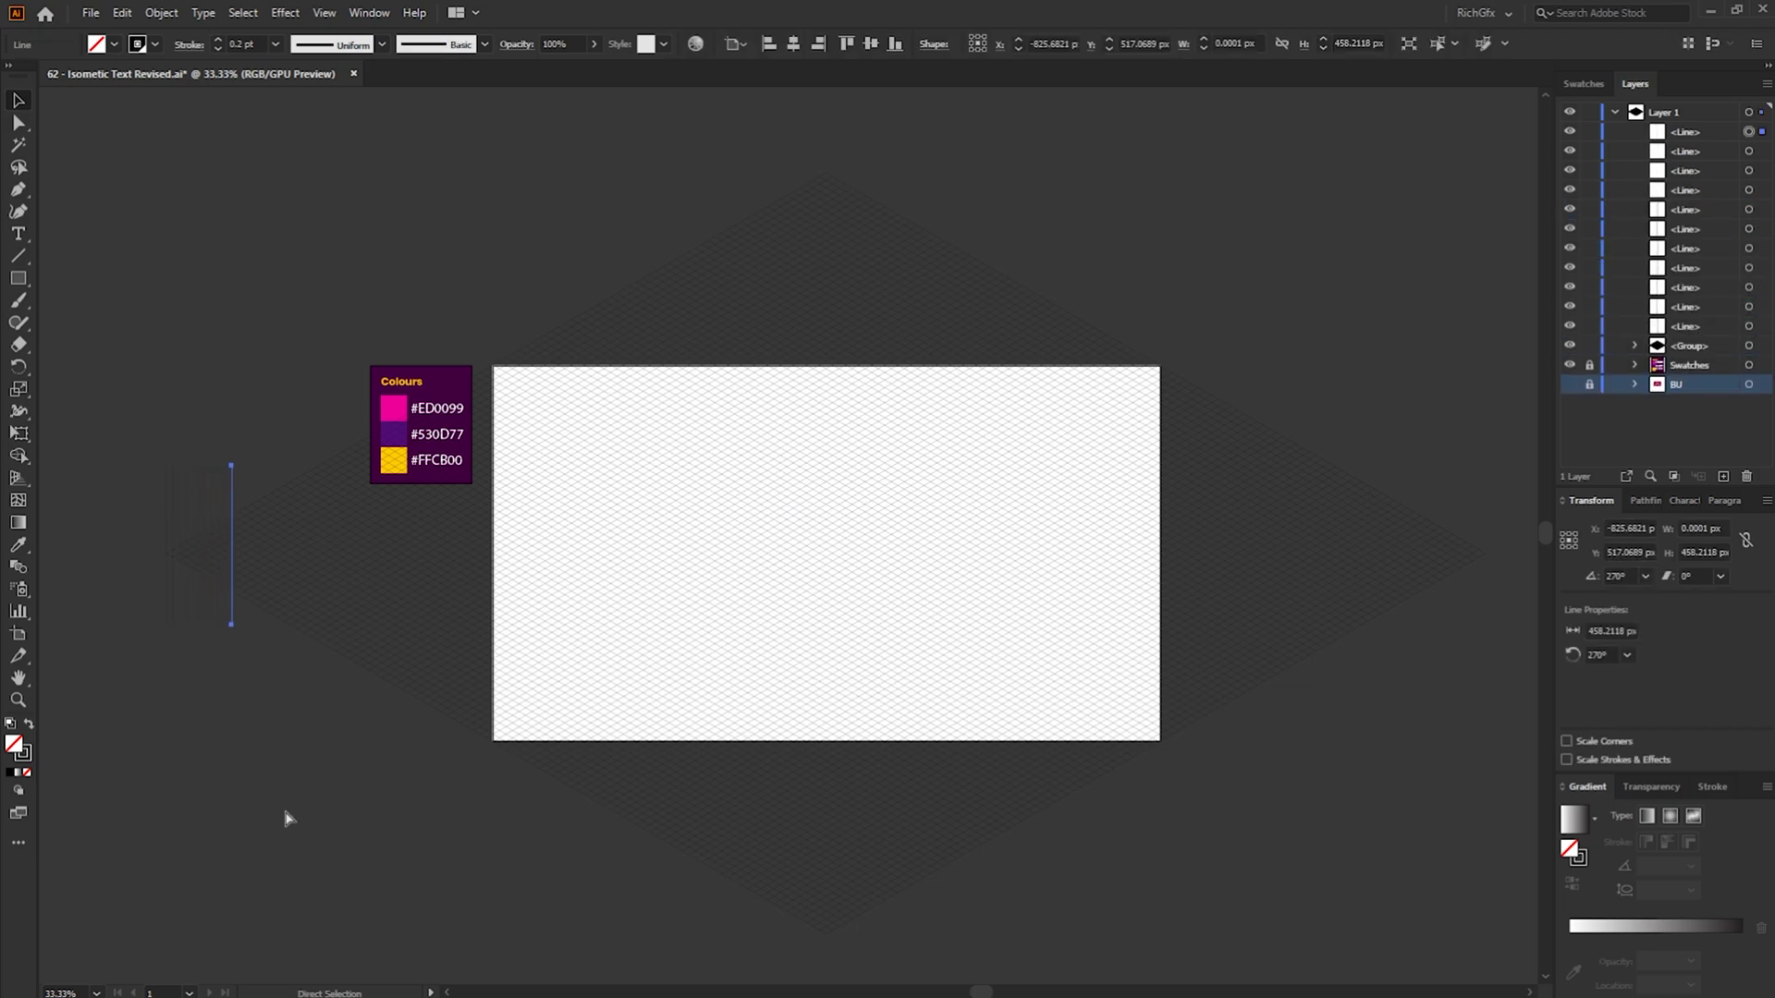
pyautogui.hotkey('ctrl', 'd')
pyautogui.hotkey('ctrl', 'd')
pyautogui.hotkey('ctrl', 'd')
pyautogui.hotkey('ctrl', 'd')
pyautogui.hotkey('ctrl', 'd')
pyautogui.hotkey('ctrl', 'd')
pyautogui.hotkey('ctrl', 'd')
pyautogui.hotkey('ctrl', 'd')
pyautogui.hotkey('ctrl', 'd')
pyautogui.hotkey('ctrl', 'd')
pyautogui.hotkey('ctrl', 'd')
pyautogui.hotkey('ctrl', 'd')
pyautogui.hotkey('ctrl', 'd')
pyautogui.hotkey('ctrl', 'd')
pyautogui.hotkey('ctrl', 'd')
pyautogui.hotkey('ctrl', 'd')
pyautogui.hotkey('ctrl', 'd')
pyautogui.hotkey('ctrl', 'd')
pyautogui.hotkey('ctrl', 'd')
pyautogui.hotkey('ctrl', 'd')
pyautogui.hotkey('ctrl', 'd')
pyautogui.hotkey('ctrl', 'd')
pyautogui.hotkey('ctrl', 'd')
pyautogui.hotkey('ctrl', 'd')
pyautogui.hotkey('ctrl', 'd')
pyautogui.hotkey('ctrl', 'd')
pyautogui.hotkey('ctrl', 'd')
pyautogui.hotkey('ctrl', 'd')
pyautogui.hotkey('ctrl', 'd')
pyautogui.hotkey('ctrl', 'd')
pyautogui.hotkey('ctrl', 'd')
pyautogui.hotkey('ctrl', 'd')
pyautogui.hotkey('ctrl', 'd')
pyautogui.hotkey('ctrl', 'd')
pyautogui.hotkey('ctrl', 'd')
pyautogui.hotkey('ctrl', 'd')
pyautogui.hotkey('ctrl', 'd')
pyautogui.hotkey('ctrl', 'd')
pyautogui.hotkey('ctrl', 'd')
pyautogui.hotkey('ctrl', 'd')
pyautogui.hotkey('ctrl', 'd')
pyautogui.hotkey('ctrl', 'd')
pyautogui.hotkey('ctrl', 'd')
pyautogui.hotkey('ctrl', 'd')
pyautogui.hotkey('ctrl', 'd')
pyautogui.hotkey('ctrl', 'd')
pyautogui.hotkey('ctrl', 'd')
pyautogui.hotkey('ctrl', 'd')
pyautogui.hotkey('ctrl', 'd')
pyautogui.hotkey('ctrl', 'd')
pyautogui.hotkey('ctrl', 'd')
pyautogui.hotkey('ctrl', 'd')
pyautogui.hotkey('ctrl', 'd')
pyautogui.hotkey('ctrl', 'd')
pyautogui.hotkey('ctrl', 'd')
pyautogui.hotkey('ctrl', 'd')
pyautogui.hotkey('ctrl', 'd')
pyautogui.hotkey('ctrl', 'd')
pyautogui.hotkey('ctrl', 'd')
pyautogui.hotkey('ctrl', 'd')
pyautogui.hotkey('ctrl', 'd')
pyautogui.hotkey('ctrl', 'd')
pyautogui.hotkey('ctrl', 'd')
pyautogui.hotkey('ctrl', 'd')
pyautogui.hotkey('ctrl', 'd')
pyautogui.hotkey('ctrl', 'd')
pyautogui.hotkey('ctrl', 'd')
pyautogui.hotkey('ctrl', 'd')
pyautogui.hotkey('ctrl', 'd')
pyautogui.hotkey('ctrl', 'd')
pyautogui.hotkey('ctrl', 'd')
pyautogui.hotkey('ctrl', 'd')
pyautogui.hotkey('ctrl', 'd')
pyautogui.hotkey('ctrl', 'd')
pyautogui.hotkey('ctrl', 'd')
pyautogui.hotkey('ctrl', 'd')
pyautogui.hotkey('ctrl', 'd')
pyautogui.hotkey('ctrl', 'd')
pyautogui.hotkey('ctrl', 'd')
pyautogui.hotkey('ctrl', 'd')
pyautogui.hotkey('ctrl', 'd')
pyautogui.hotkey('ctrl', 'd')
pyautogui.hotkey('ctrl', 'd')
pyautogui.hotkey('ctrl', 'd')
pyautogui.hotkey('ctrl', 'd')
pyautogui.hotkey('ctrl', 'd')
pyautogui.hotkey('ctrl', 'd')
pyautogui.hotkey('ctrl', 'd')
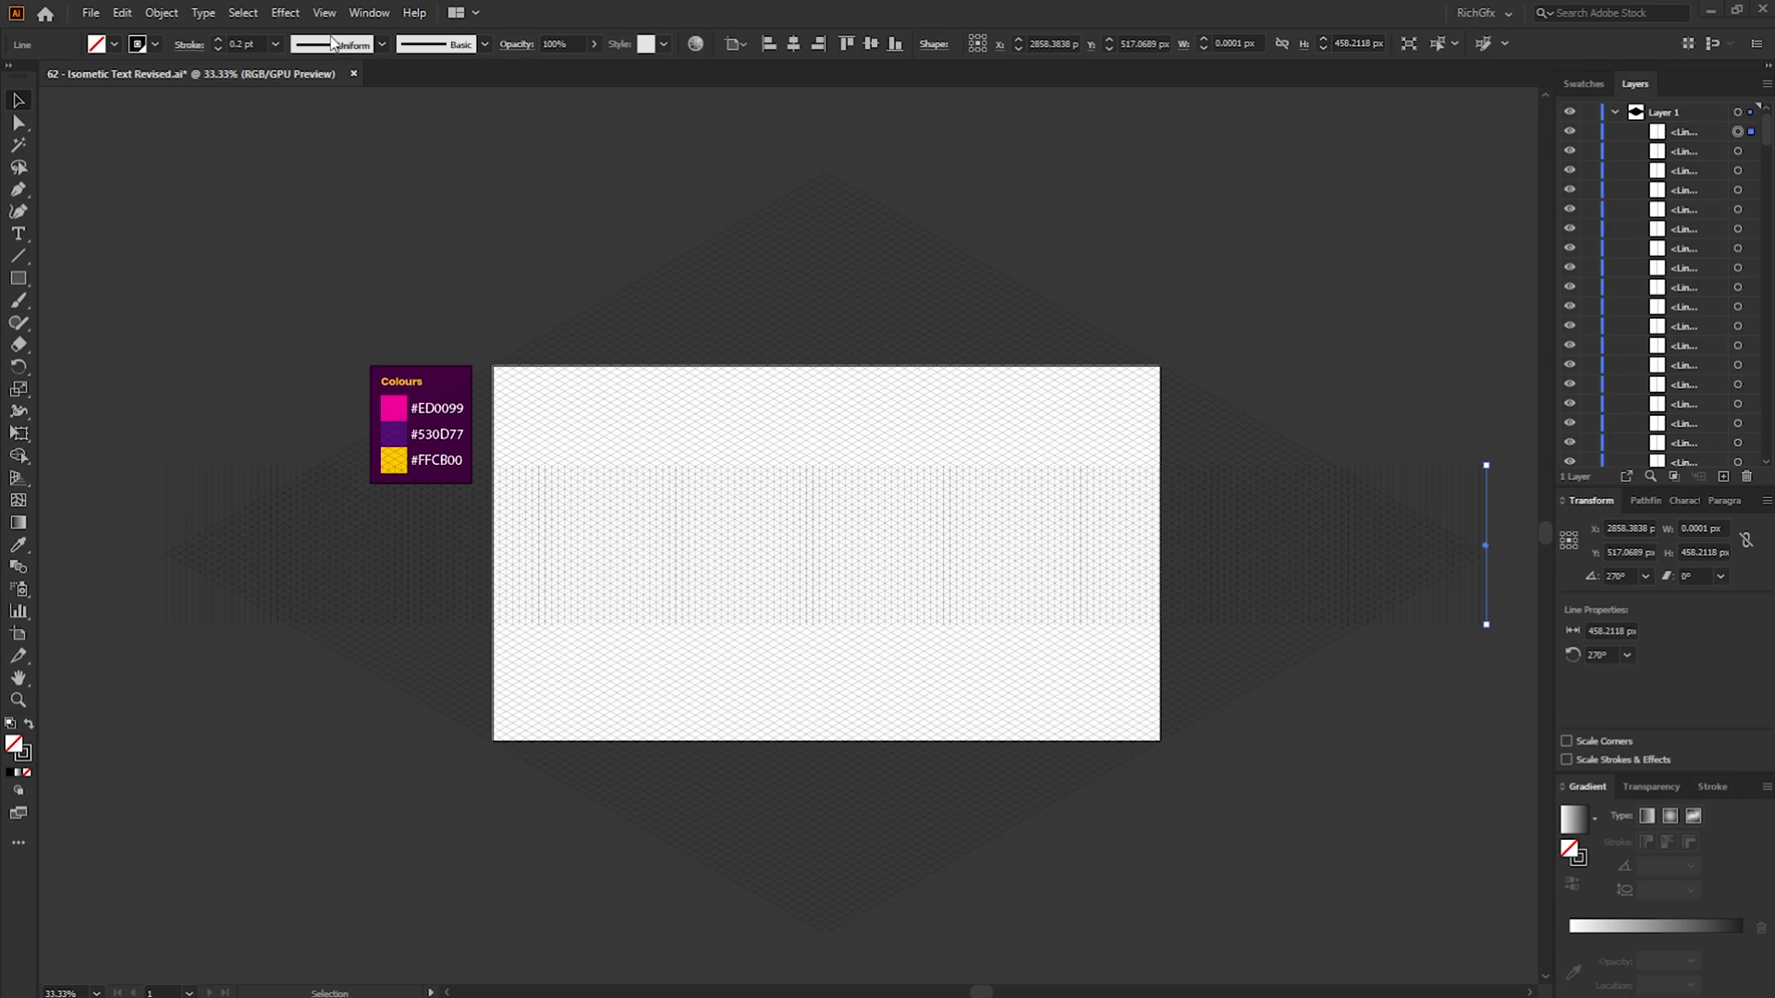
# Select all the matching vertical lines and stretch them from their centre to about 1376 px tall, past the artboard's upper and lower edges
pyautogui.click(256, 15)
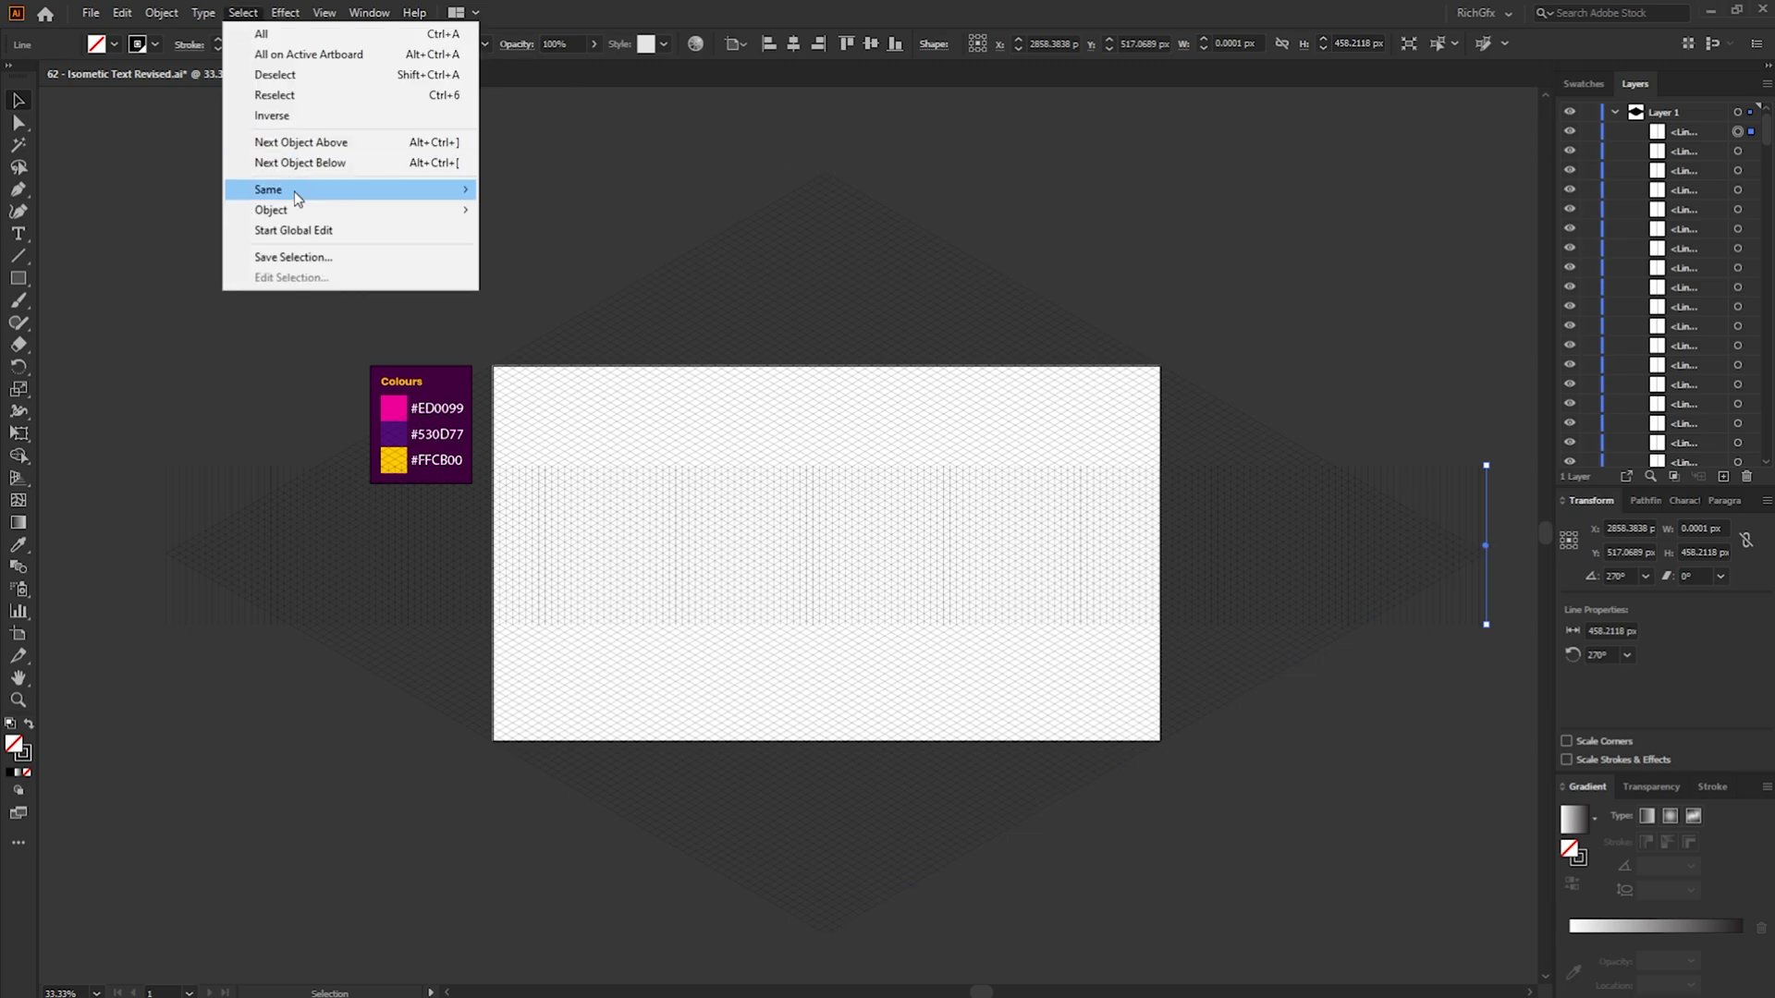
pyautogui.moveTo(294, 191)
pyautogui.click(558, 374)
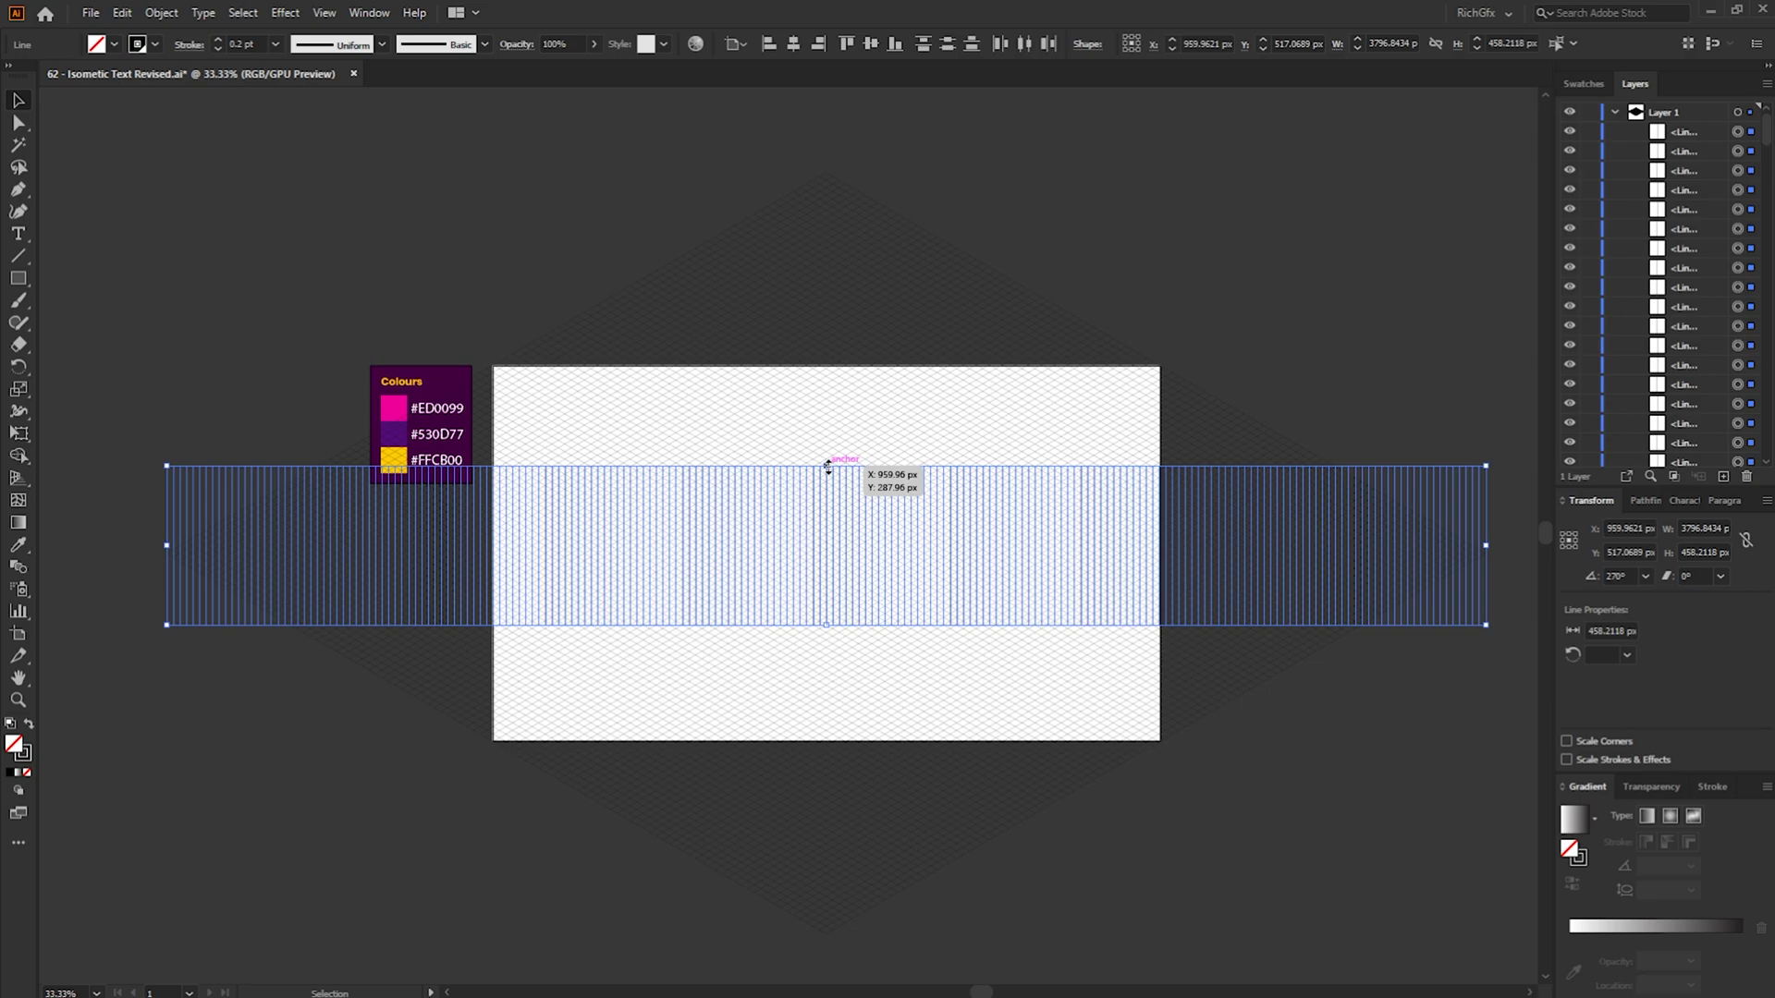
pyautogui.moveTo(827, 467); pyautogui.dragTo(849, 306)
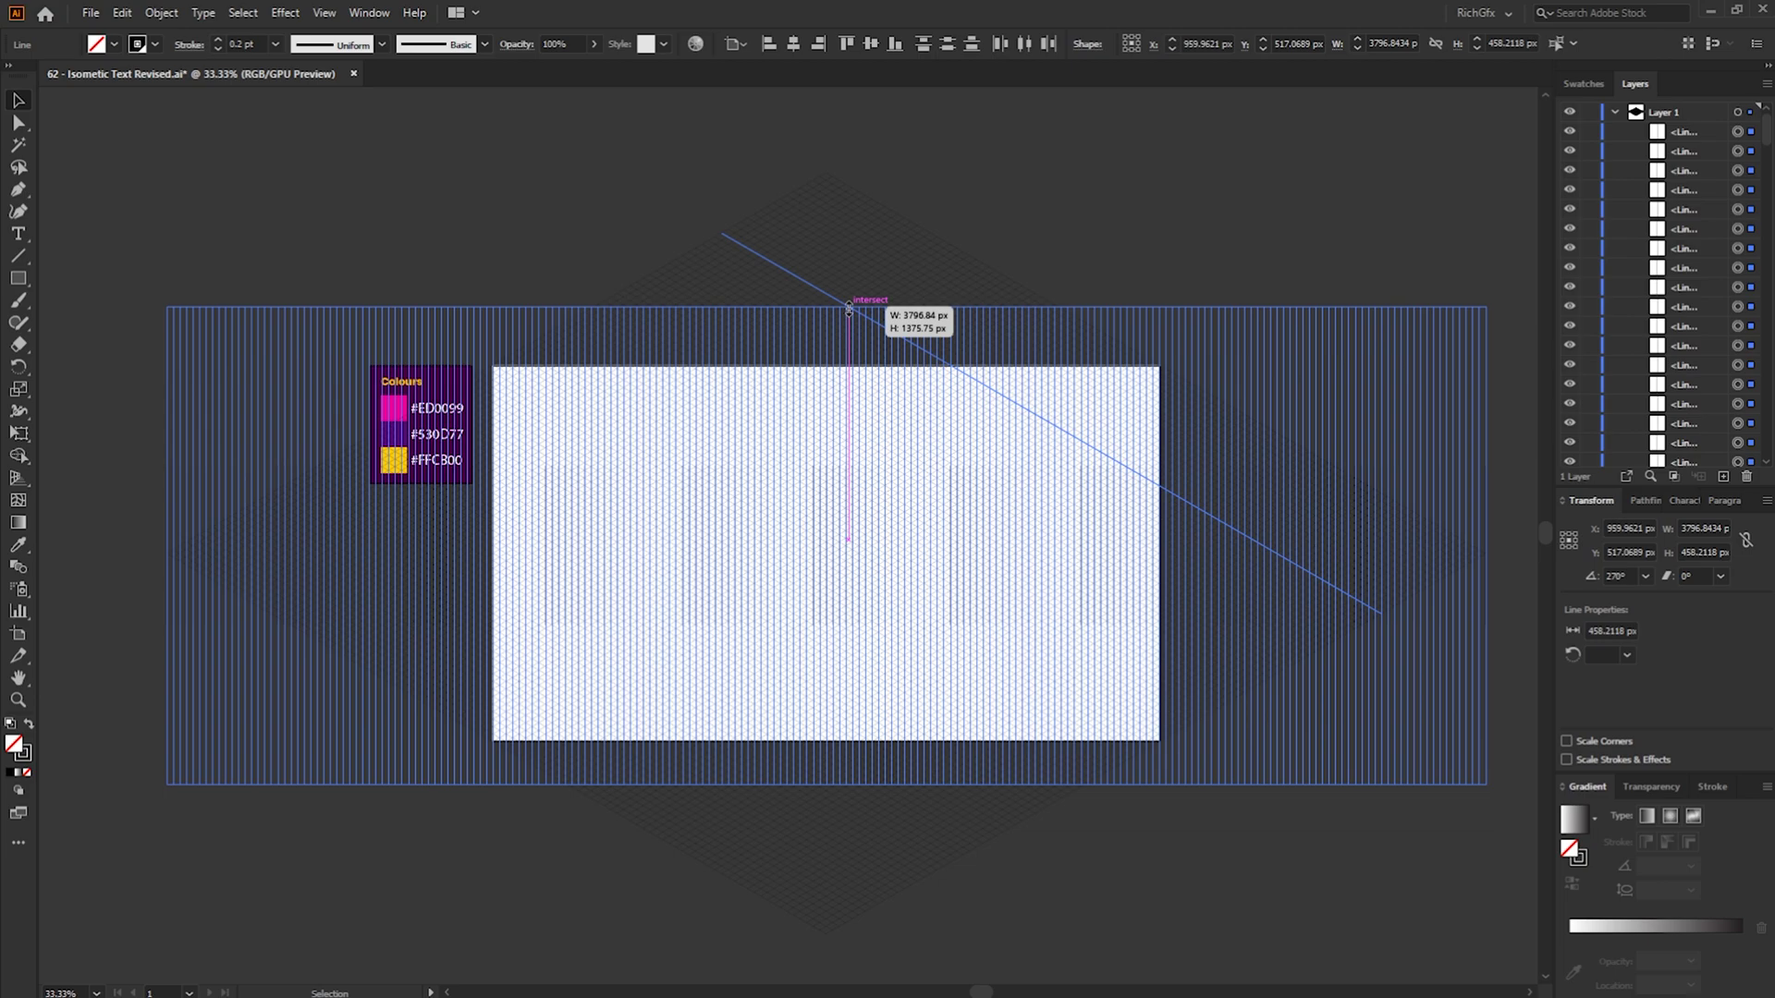
pyautogui.moveTo(850, 308); pyautogui.dragTo(849, 307)
pyautogui.click(1241, 868)
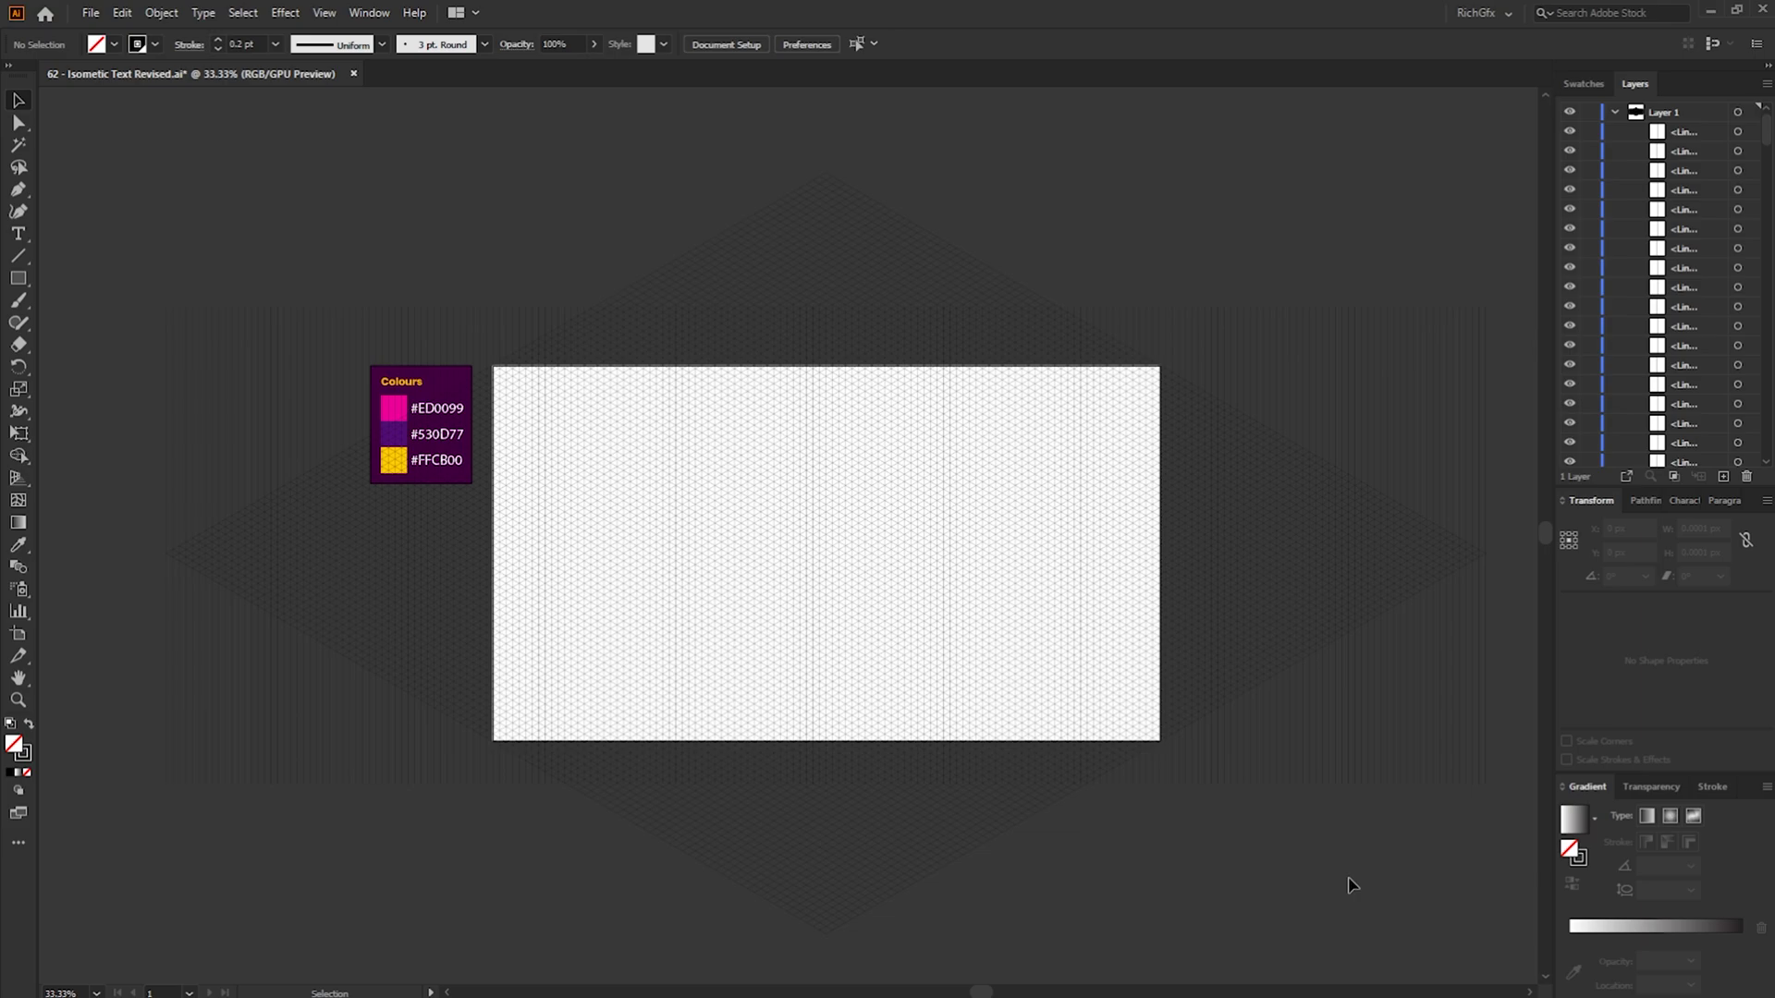
# Group the isometric grid together with all the vertical lines
pyautogui.hotkey('ctrl', 'a')
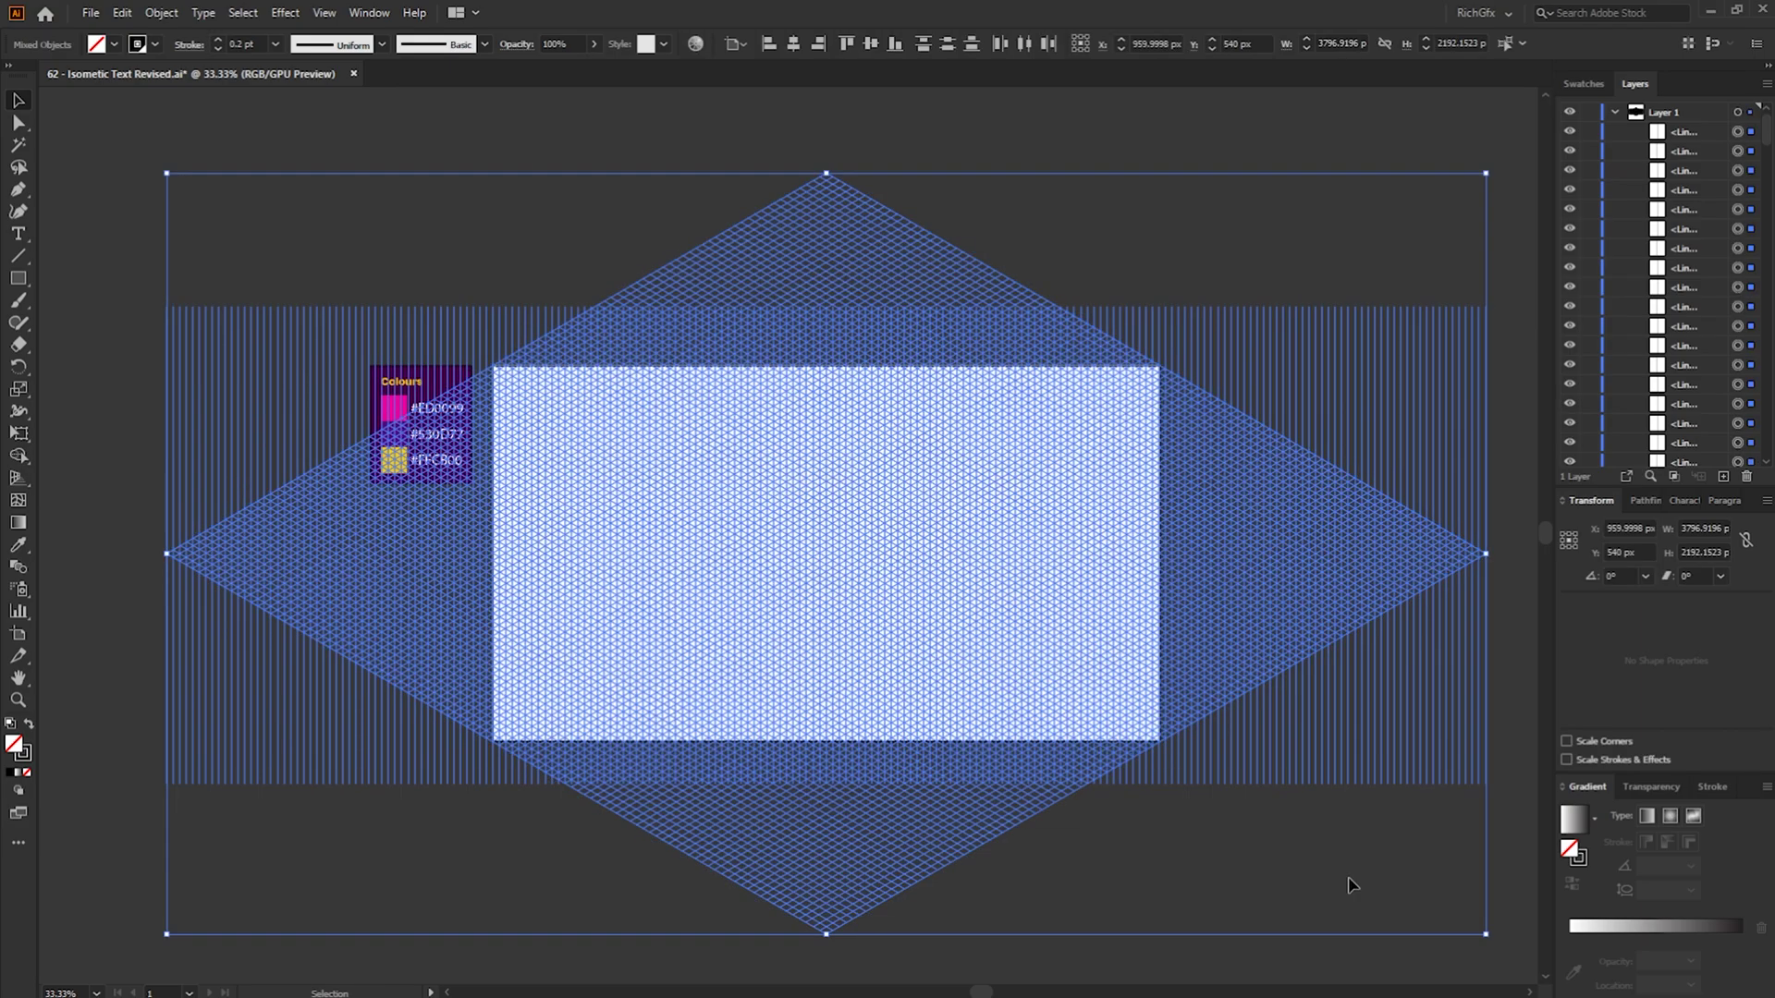
pyautogui.click(163, 13)
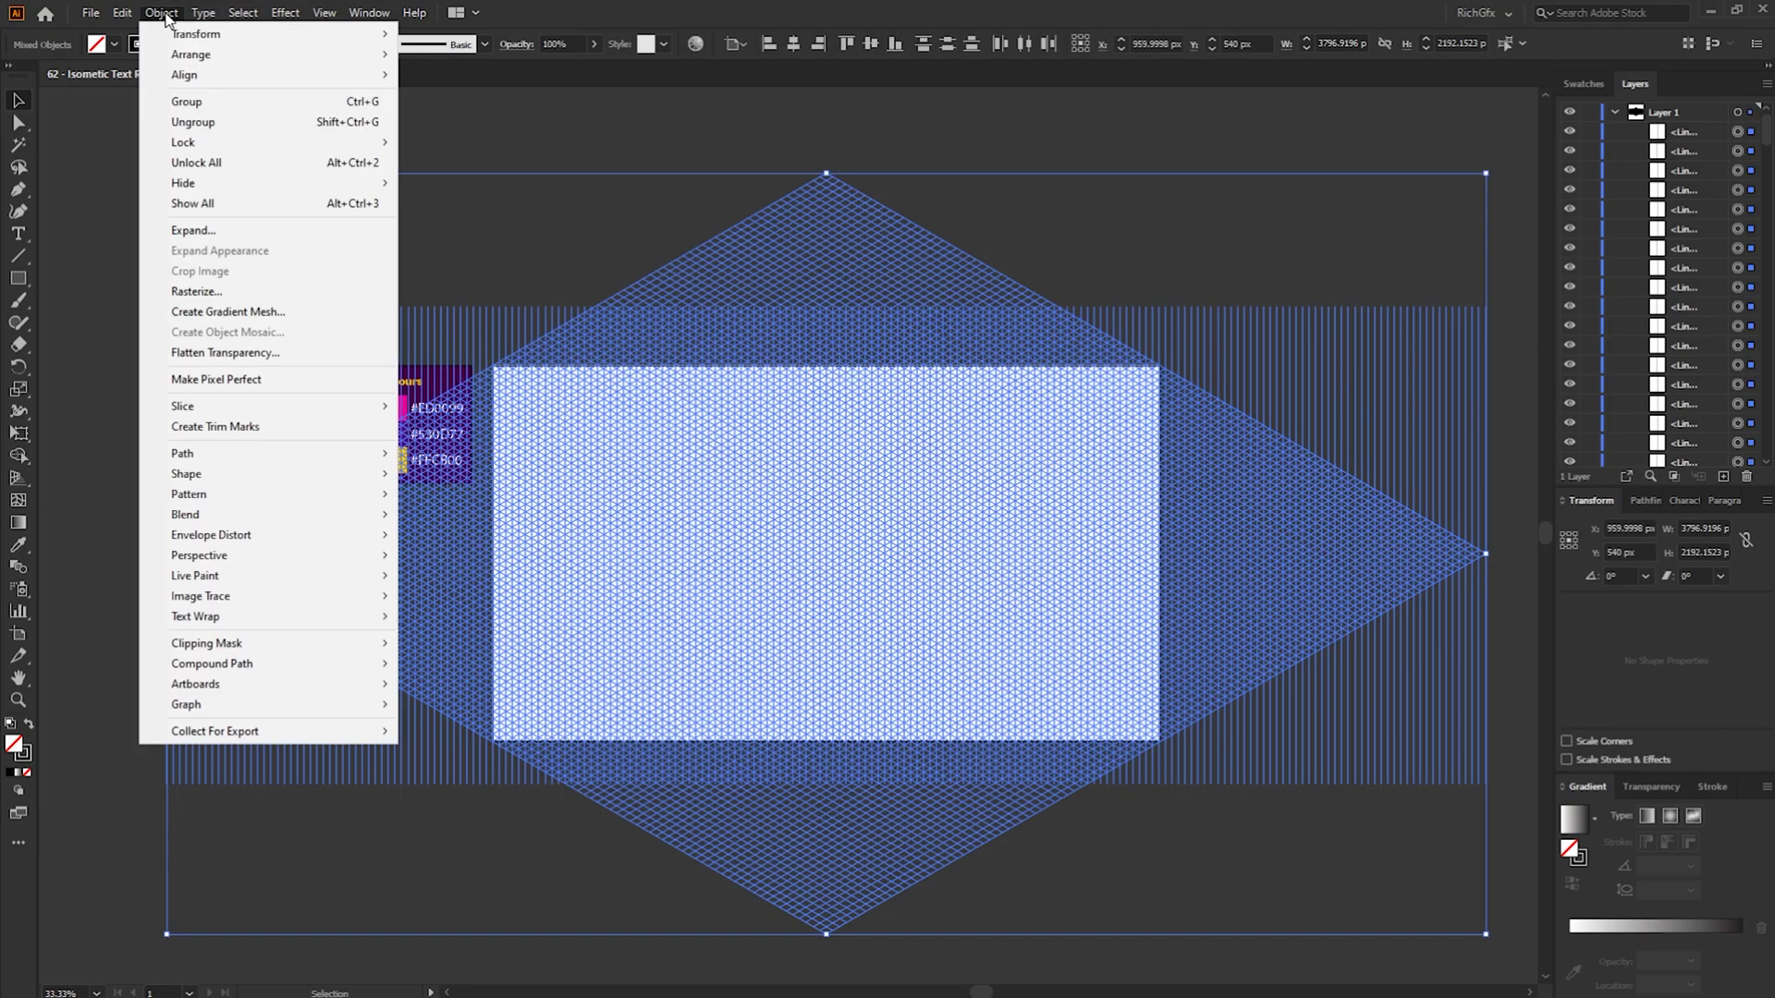
pyautogui.click(242, 101)
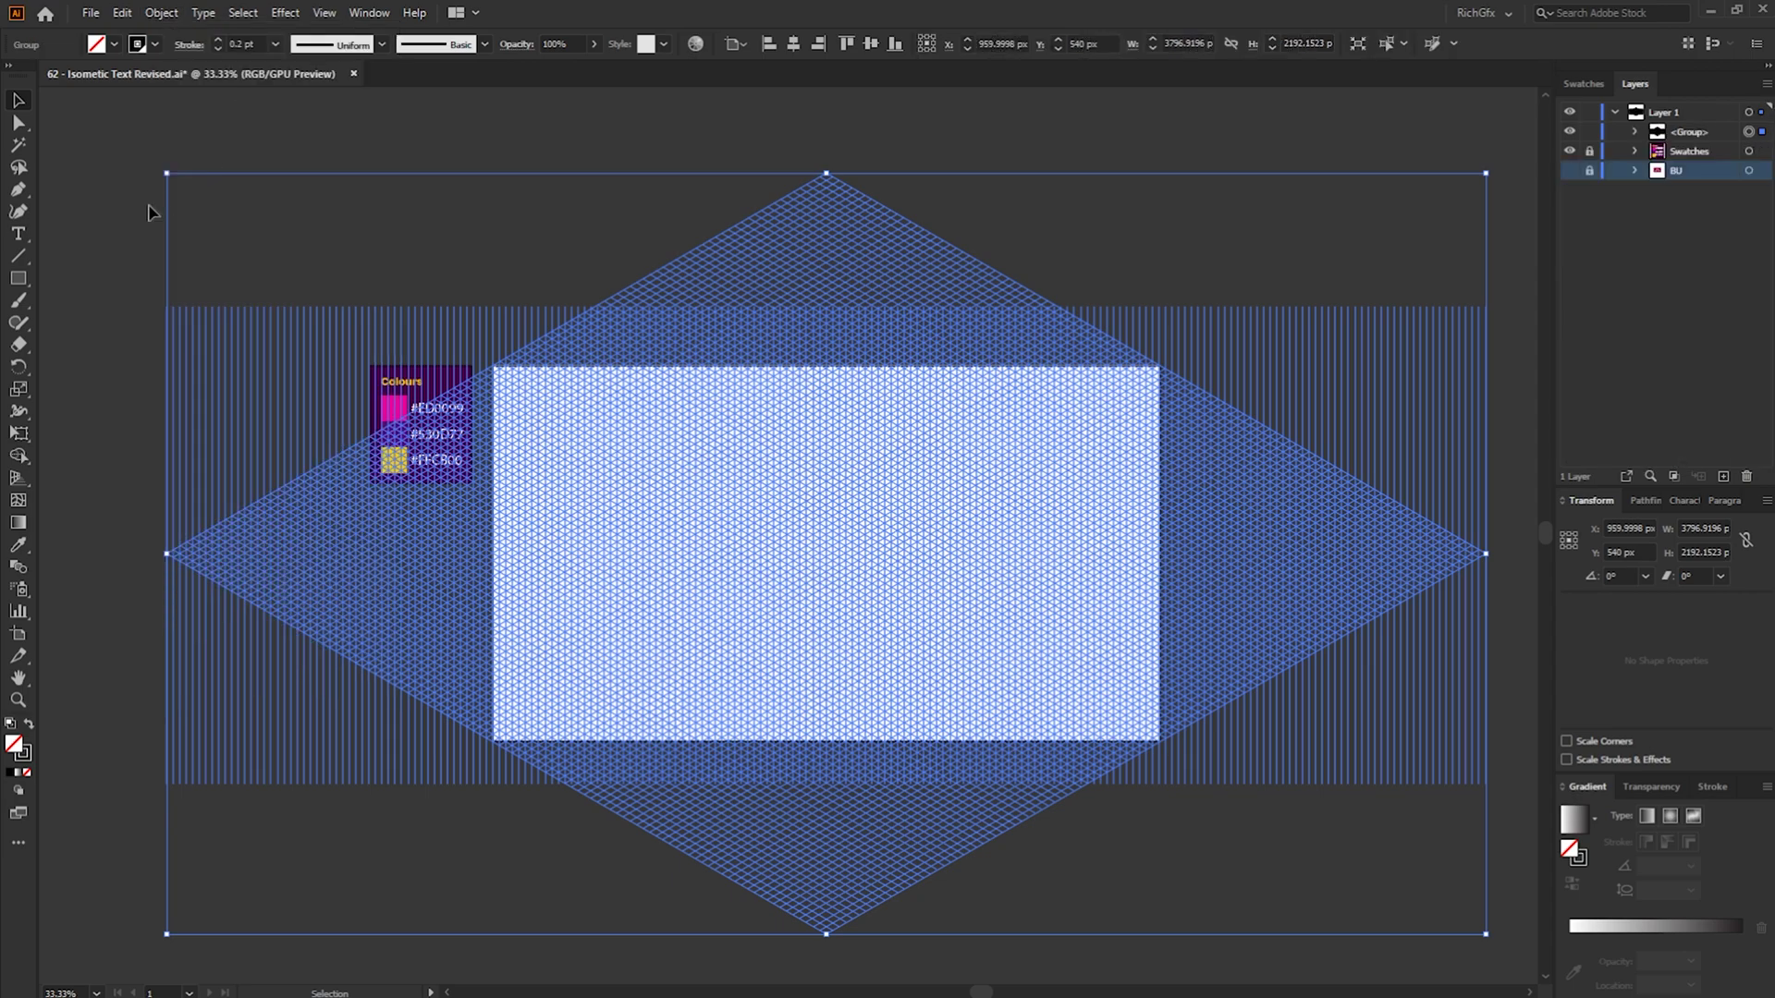
pyautogui.click(108, 224)
# Create a 1920 × 1080 px rectangle and centre it horizontally and vertically on the artboard
pyautogui.click(19, 280)
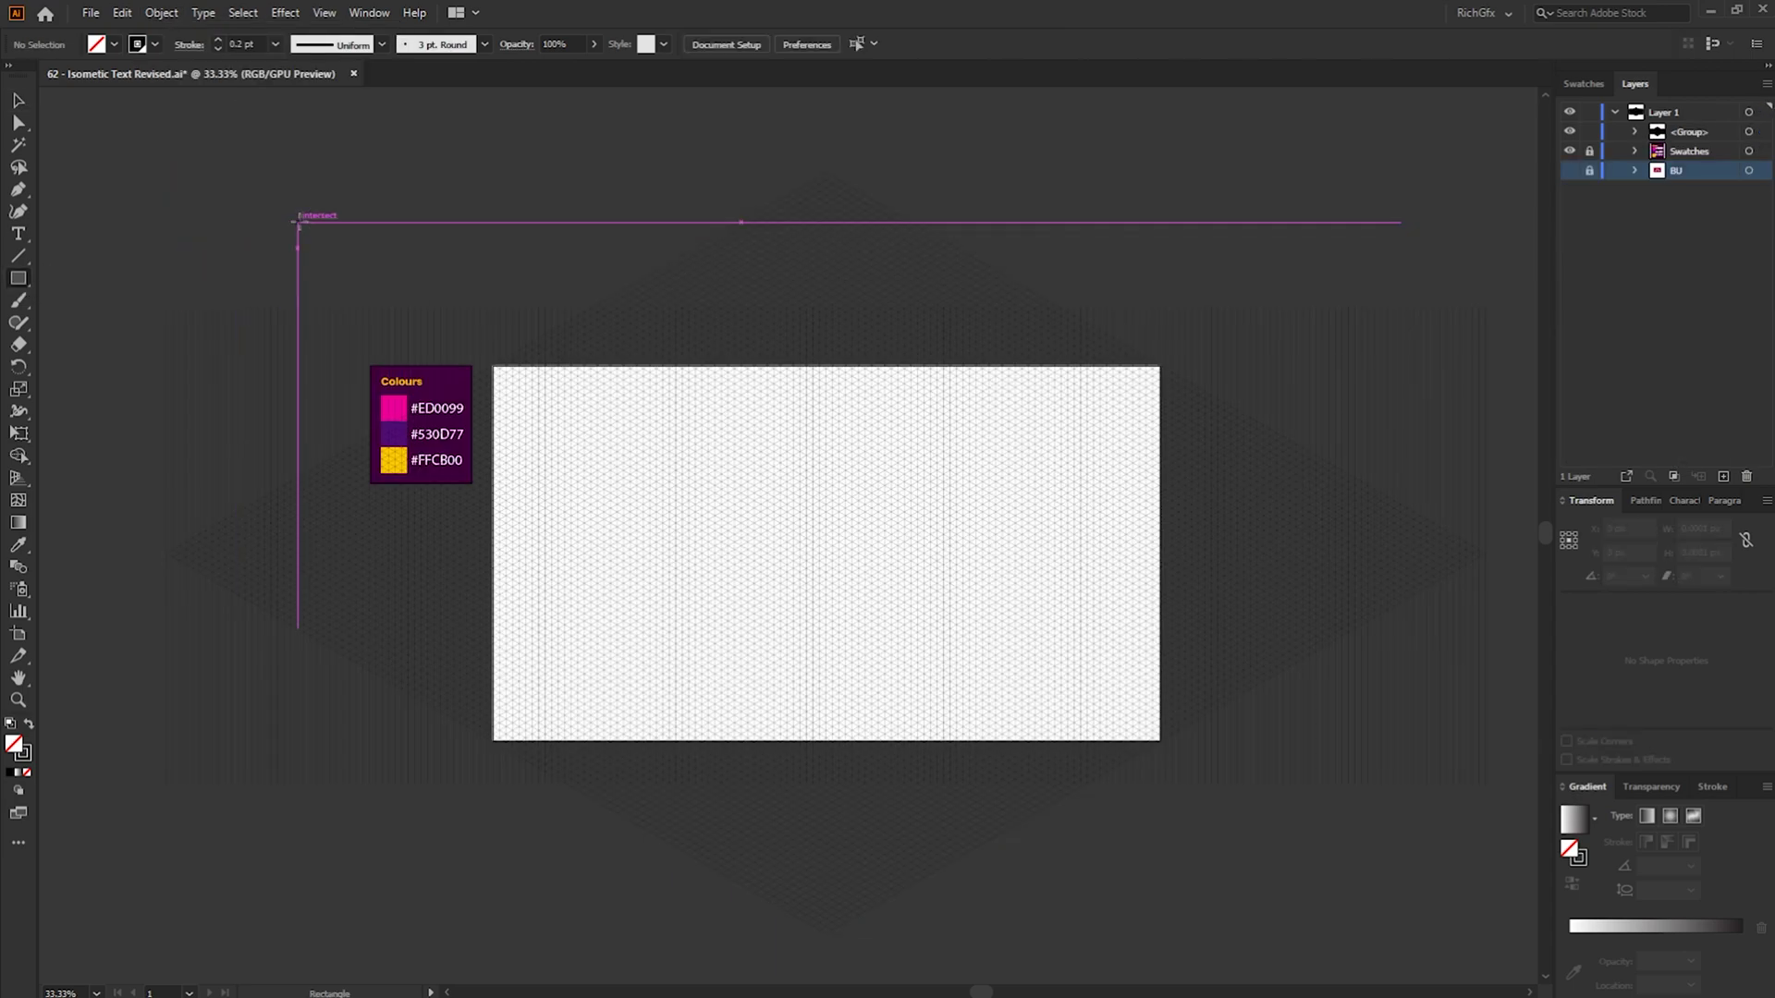
pyautogui.click(330, 184)
pyautogui.write('1920')
pyautogui.press('Tab')
pyautogui.write('1080')
pyautogui.press('Return')
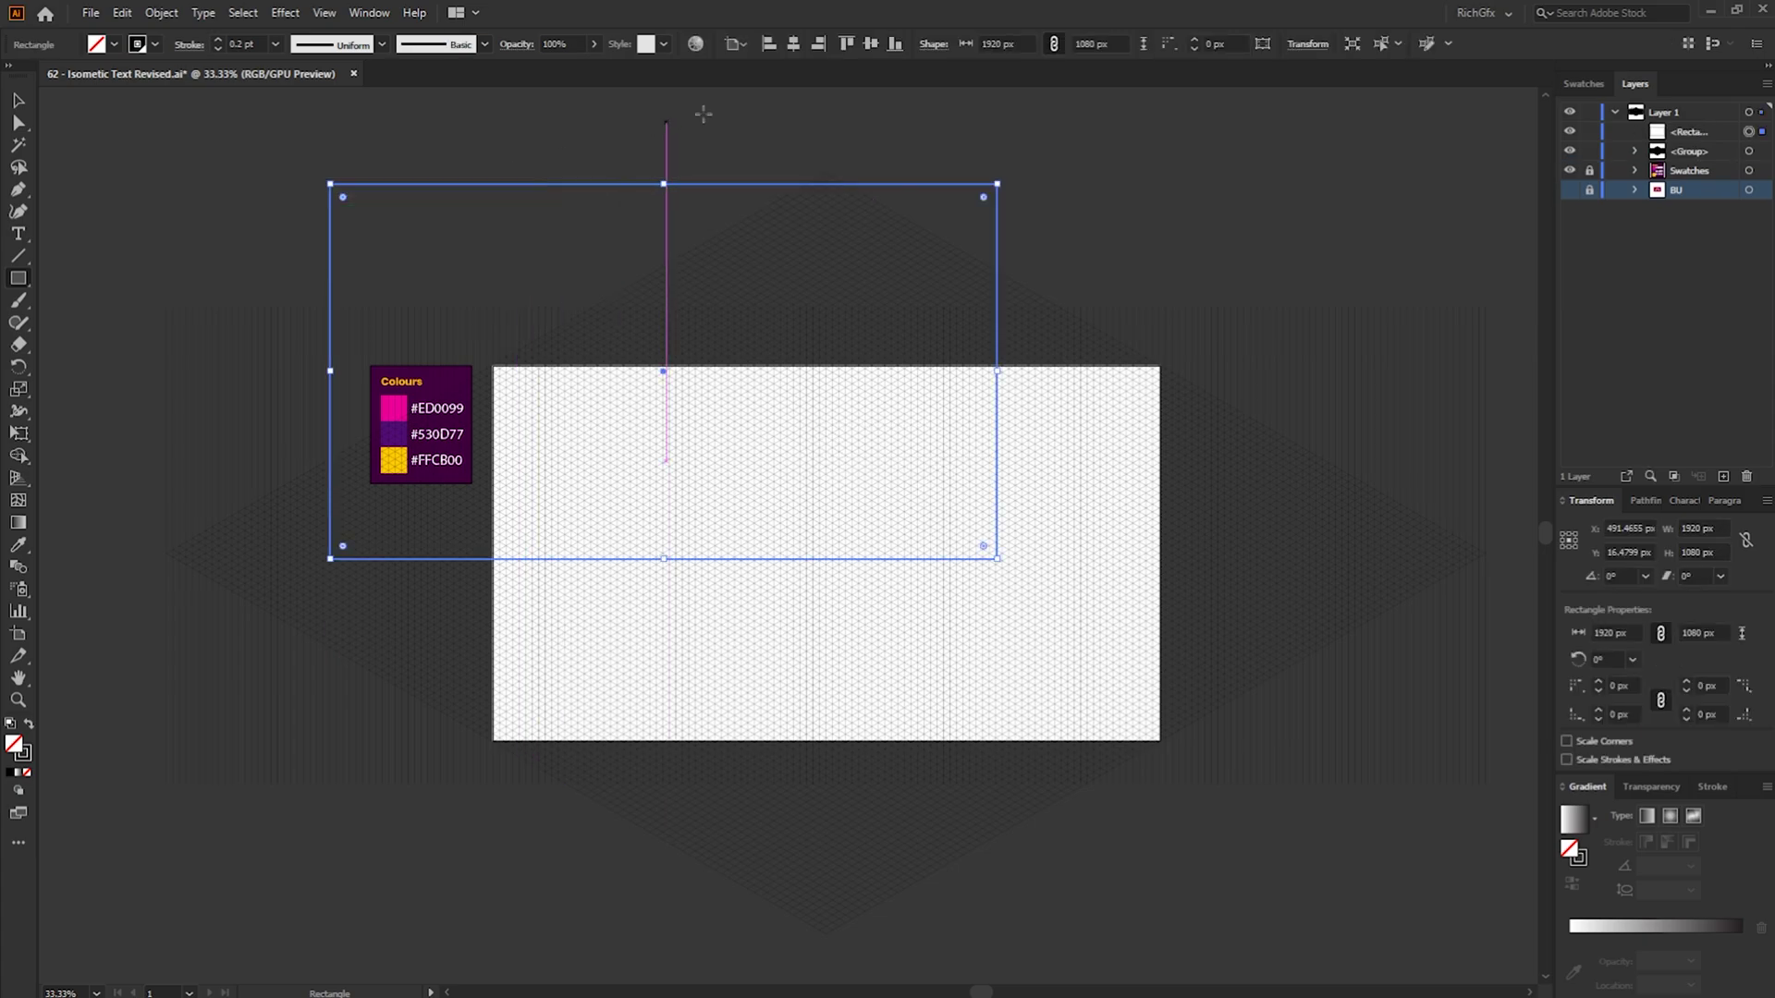
pyautogui.click(795, 48)
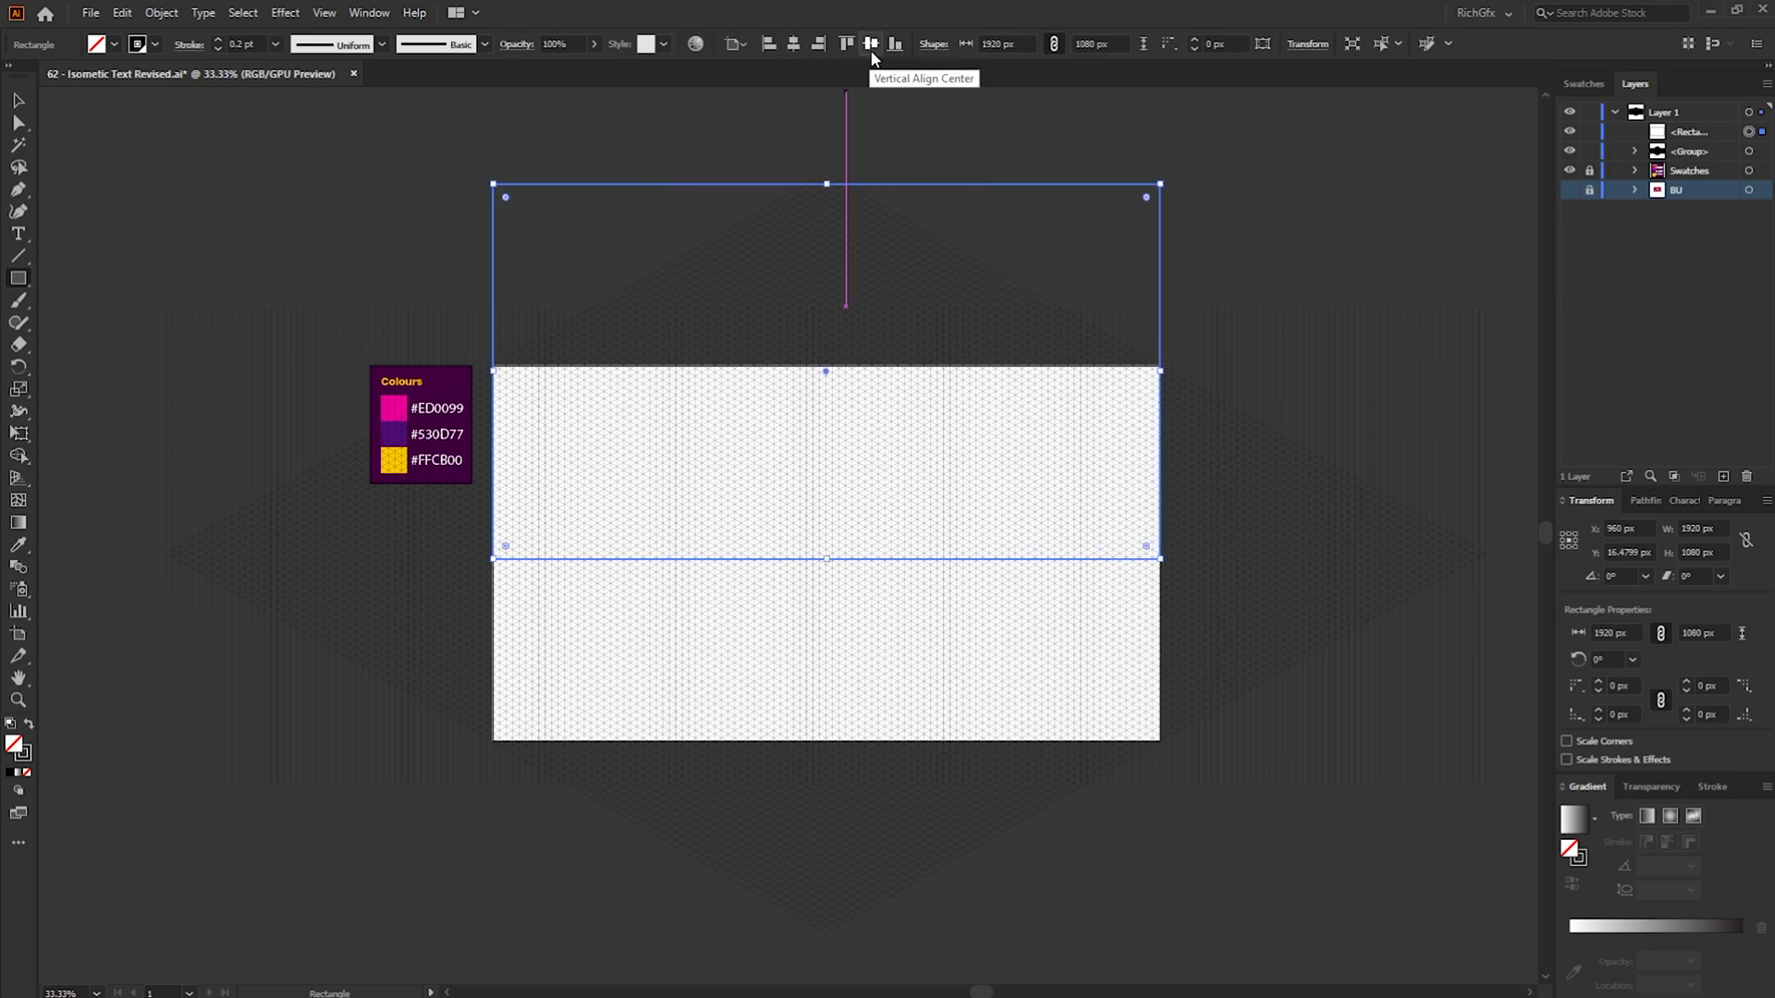
pyautogui.click(872, 47)
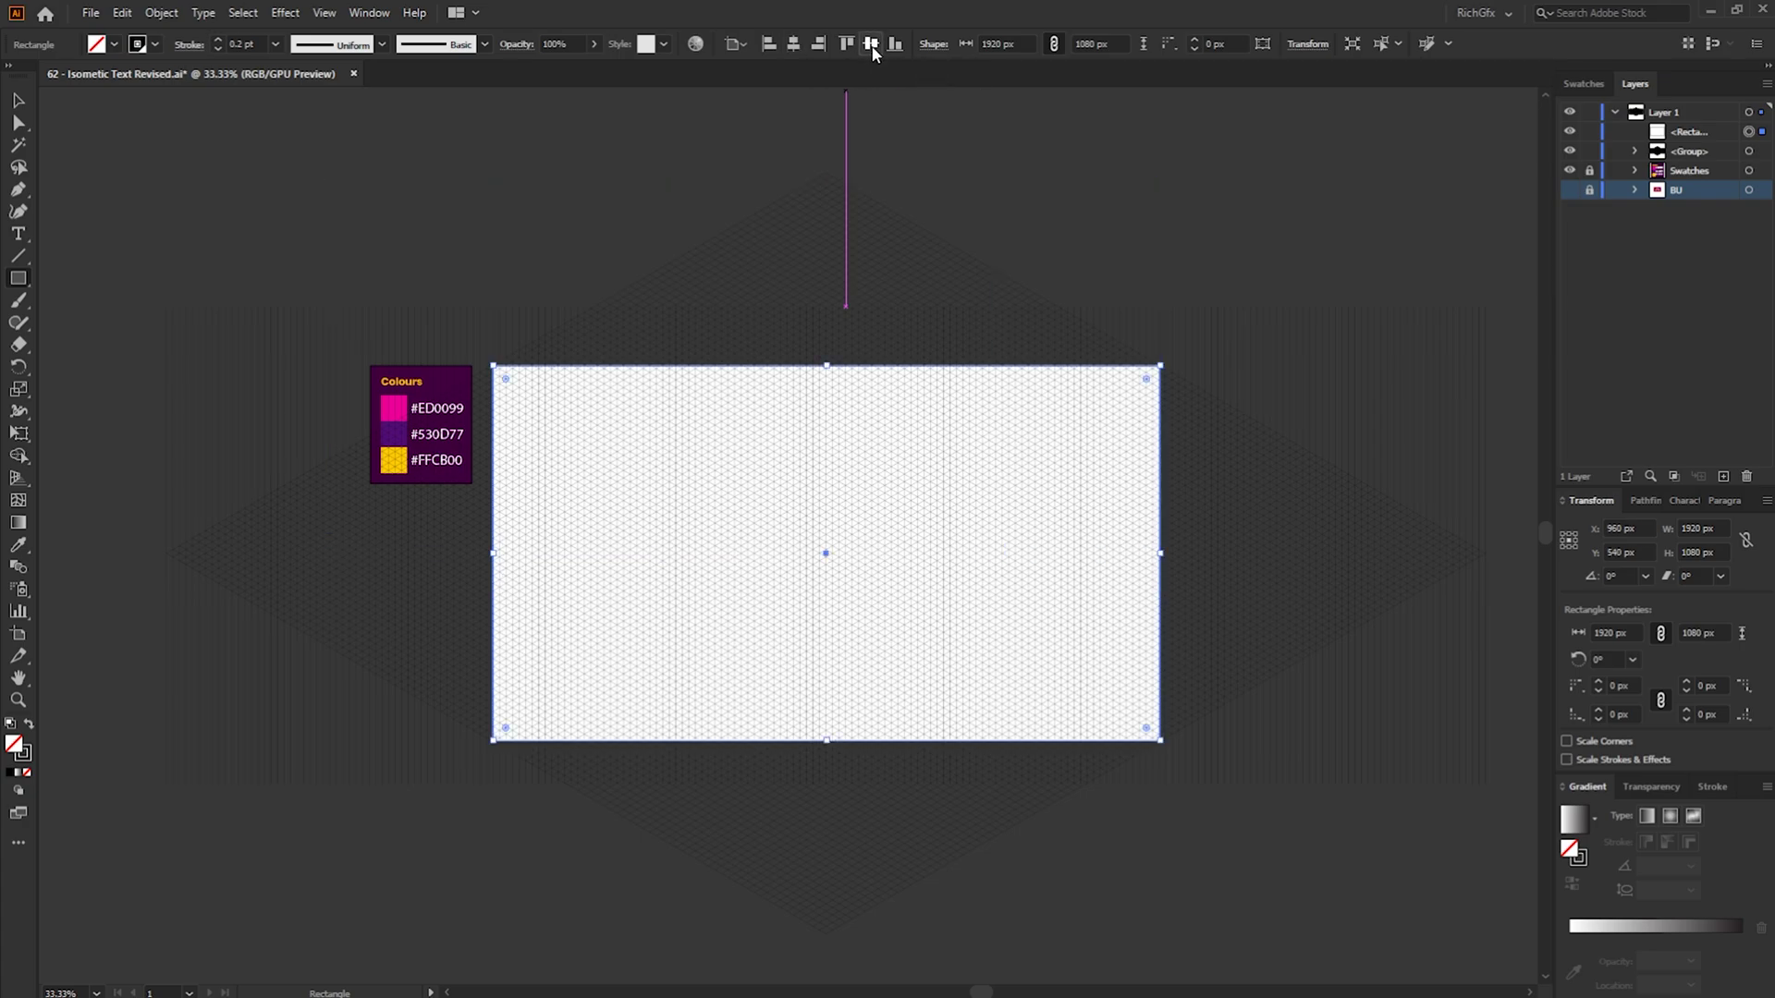
# Clip the grid group to the artboard-sized rectangle with a clipping mask
pyautogui.press('v')
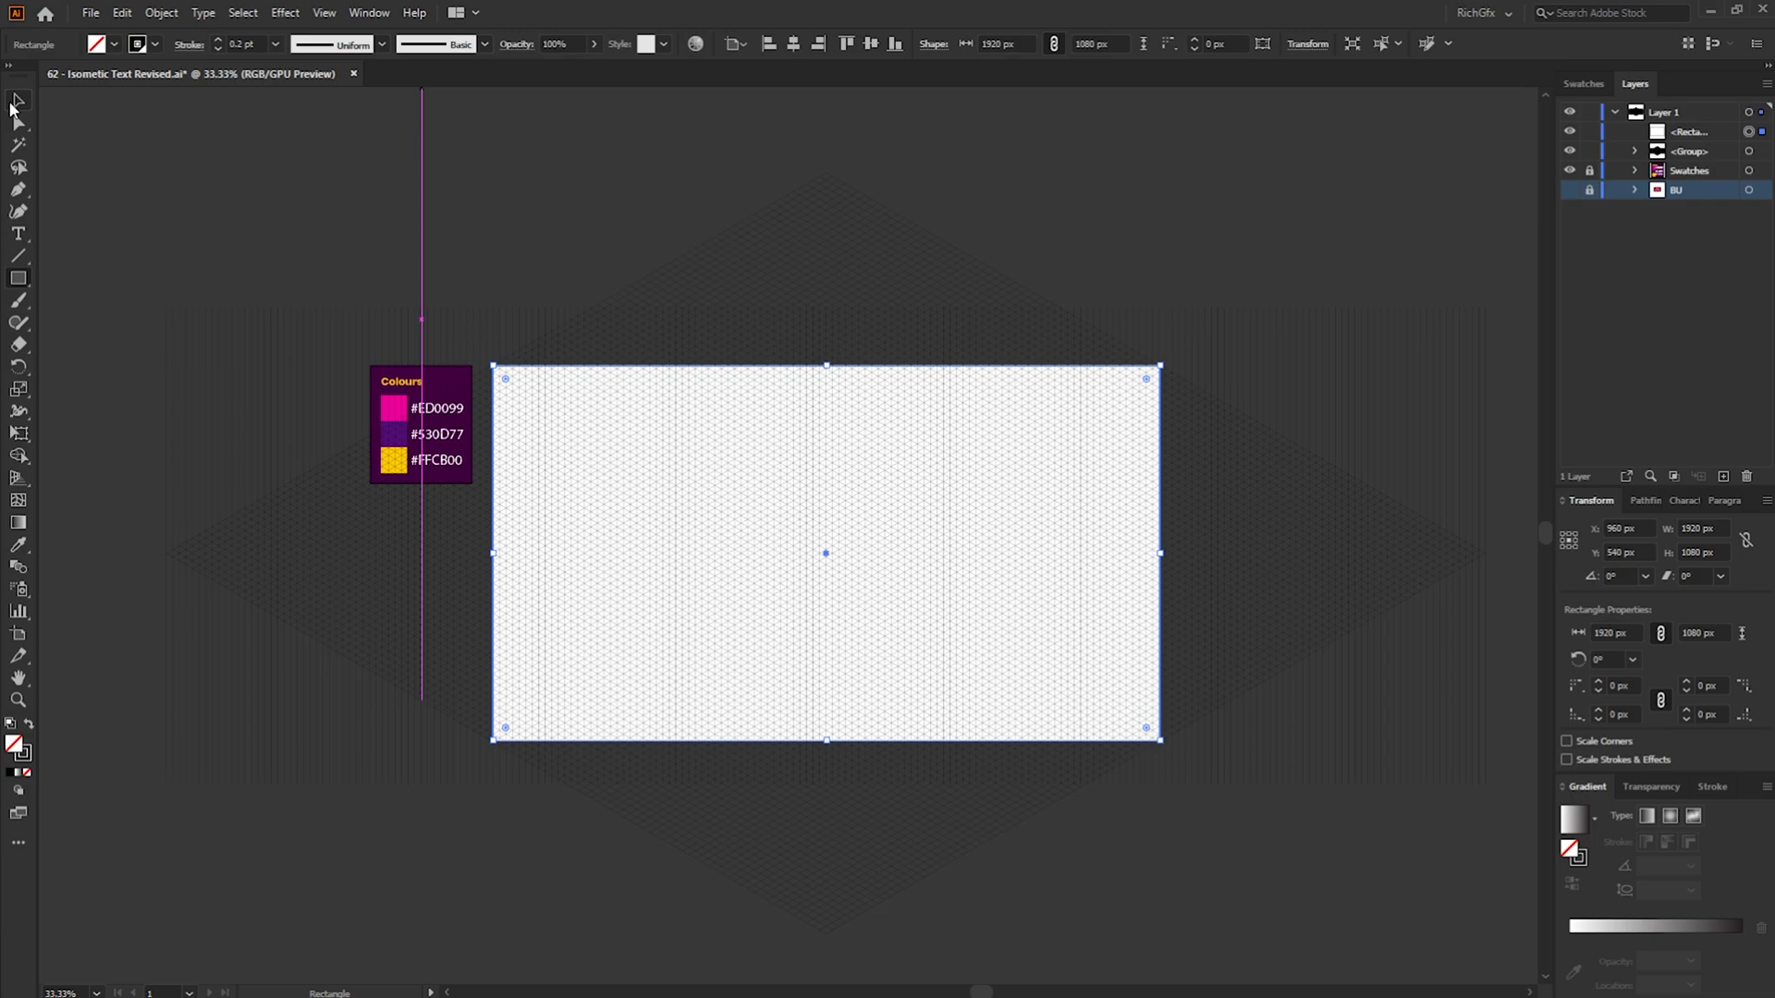
pyautogui.moveTo(1334, 179); pyautogui.dragTo(859, 582)
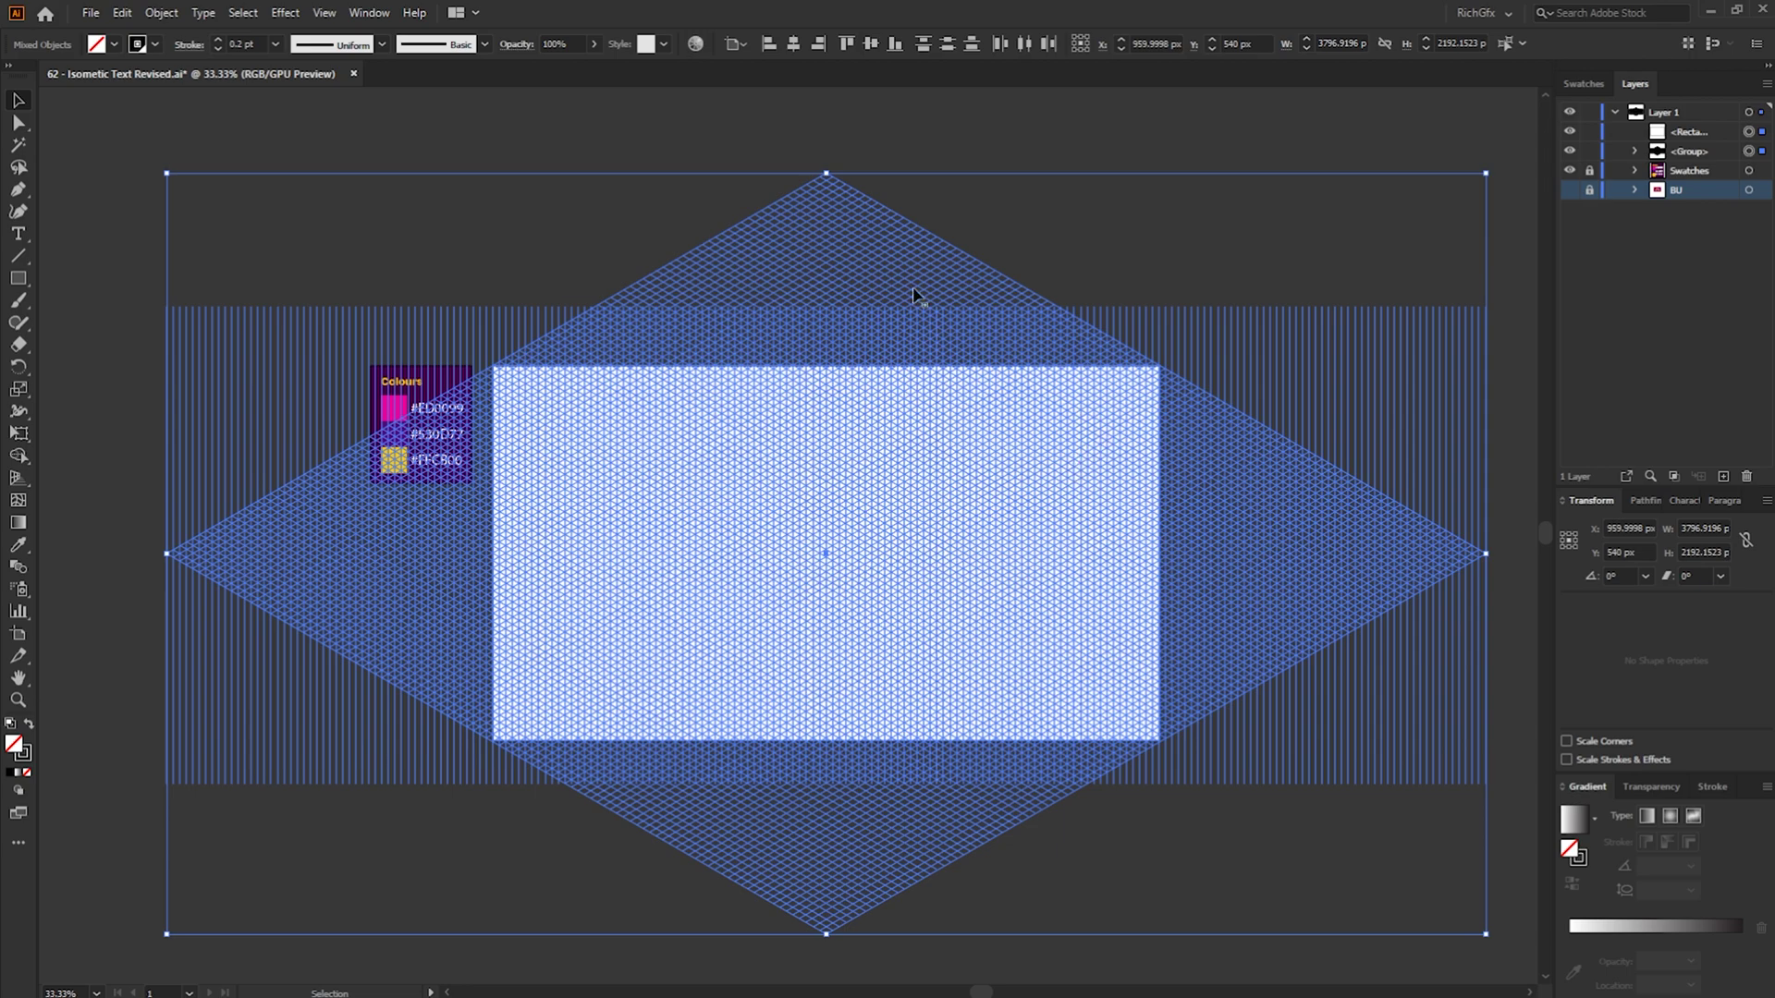
pyautogui.rightClick(1014, 450)
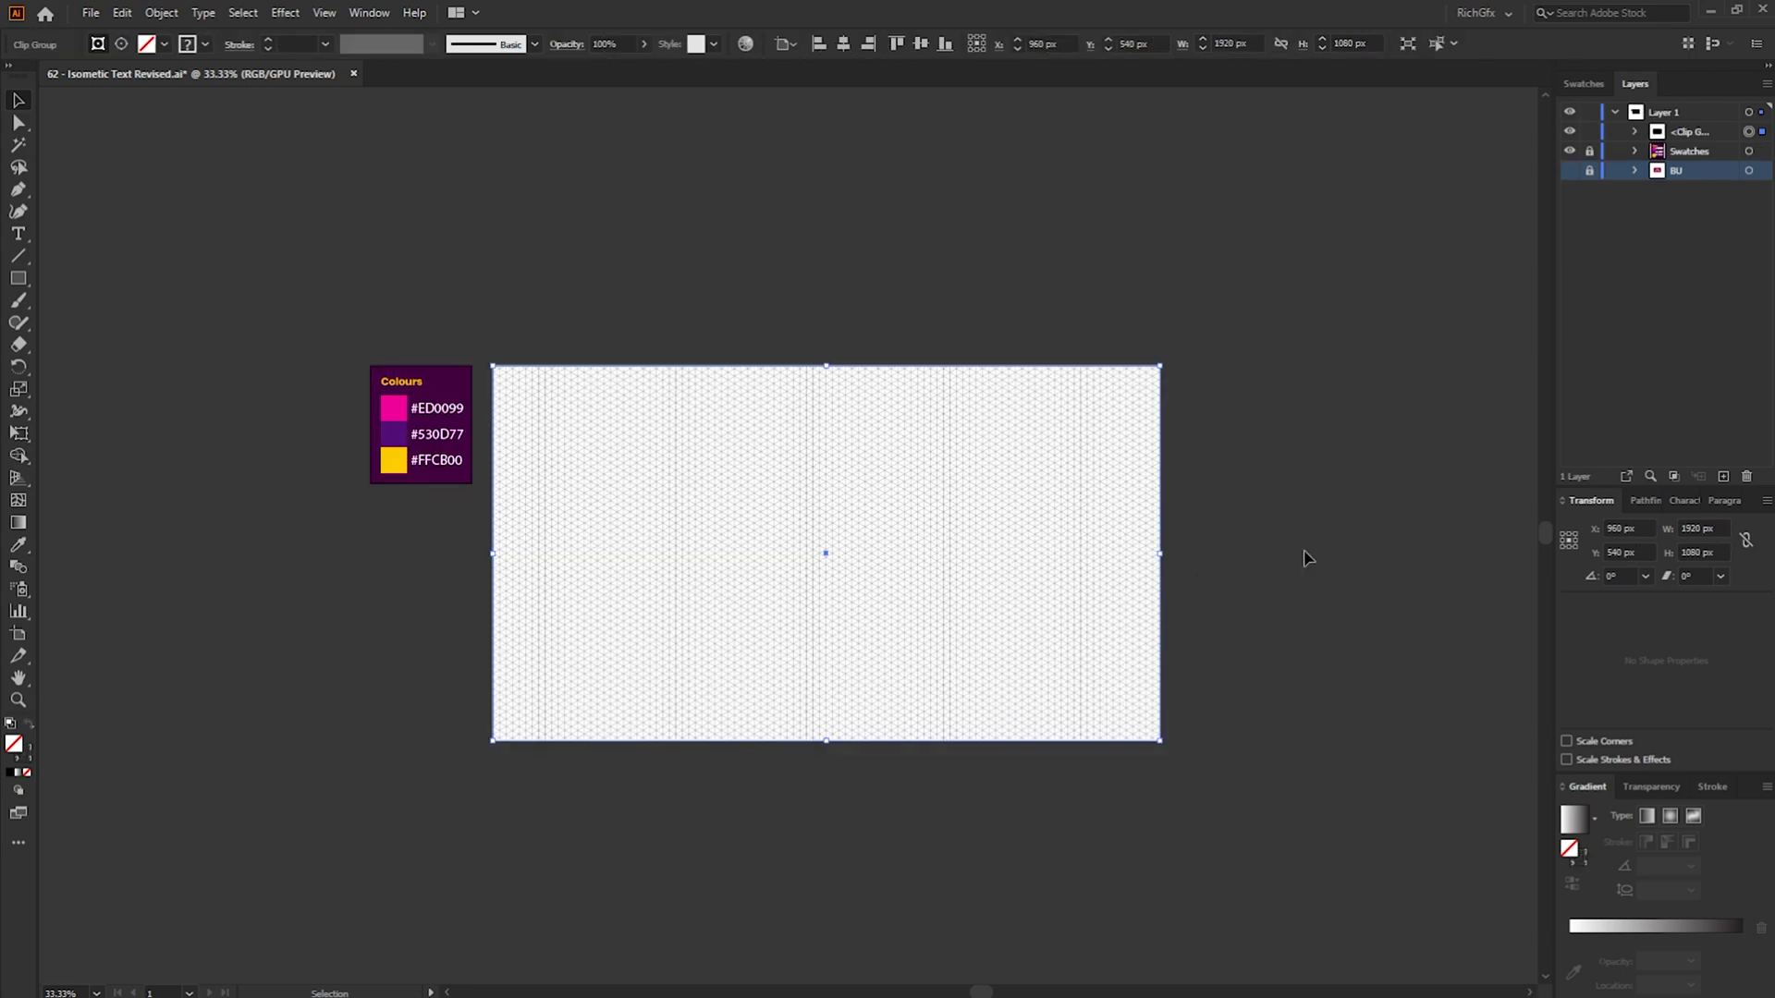
pyautogui.click(1216, 558)
# Lock the clipped grid group
pyautogui.scroll(1, 736, 536)
pyautogui.scroll(1, 736, 527)
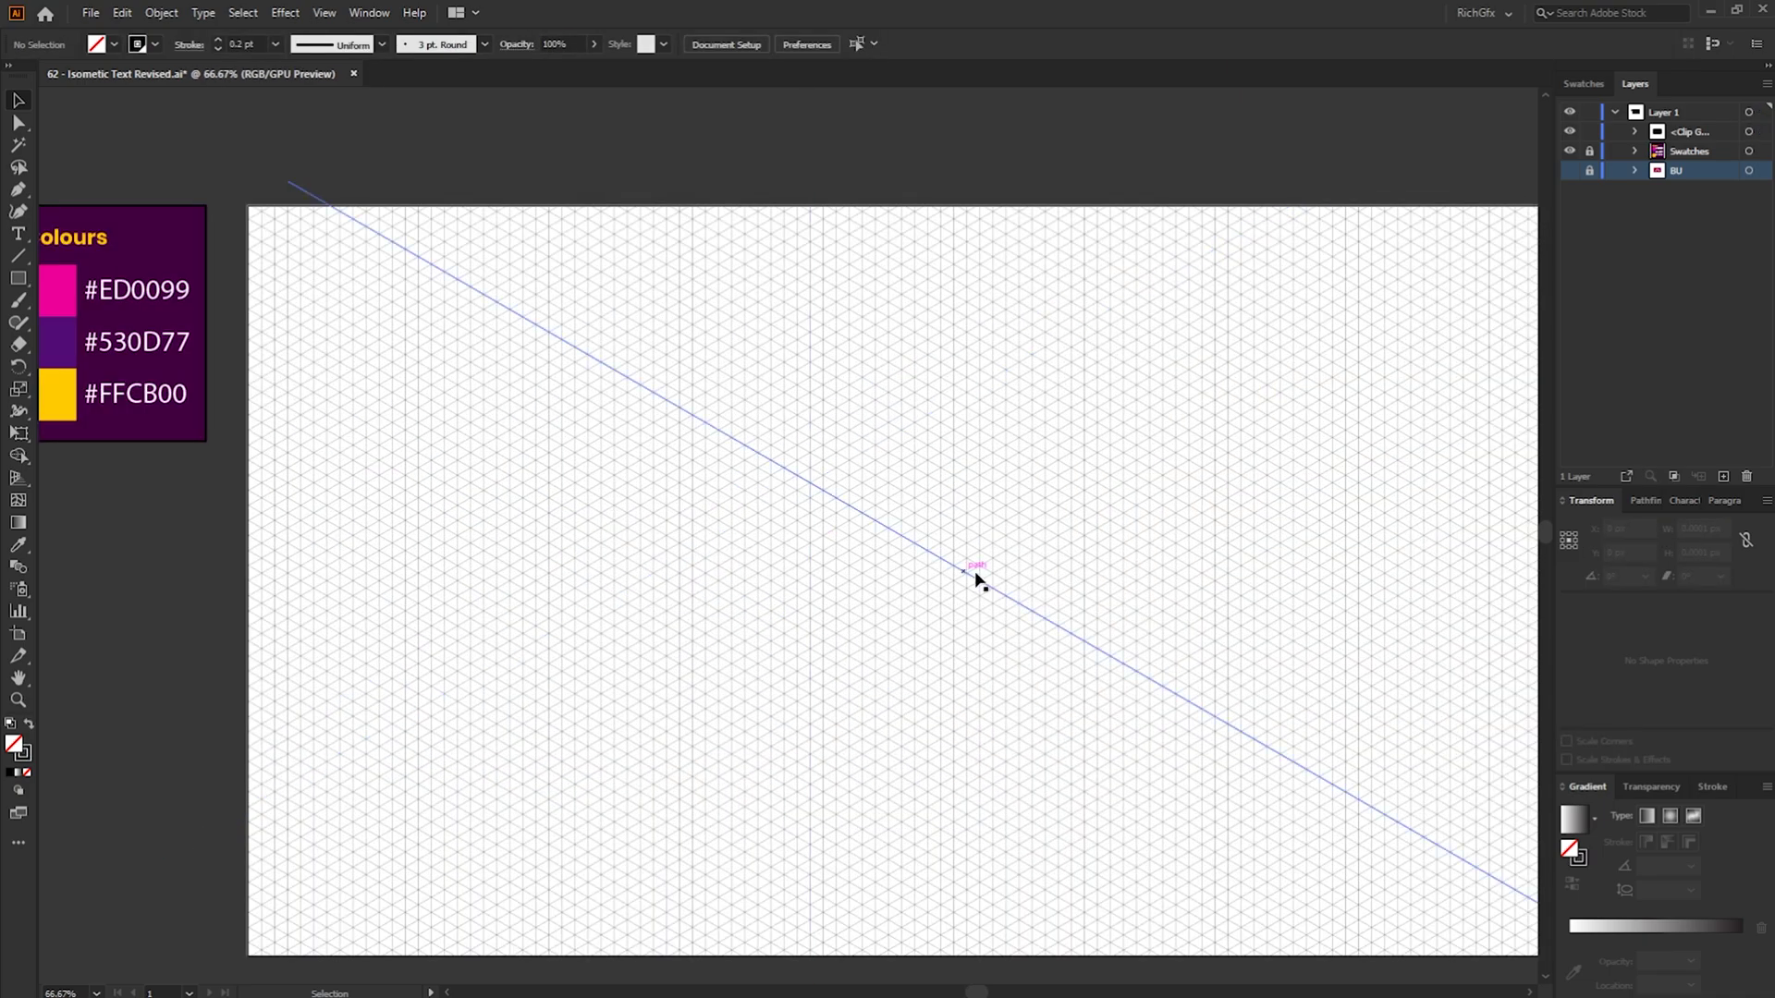
pyautogui.moveTo(978, 545); pyautogui.dragTo(875, 452)
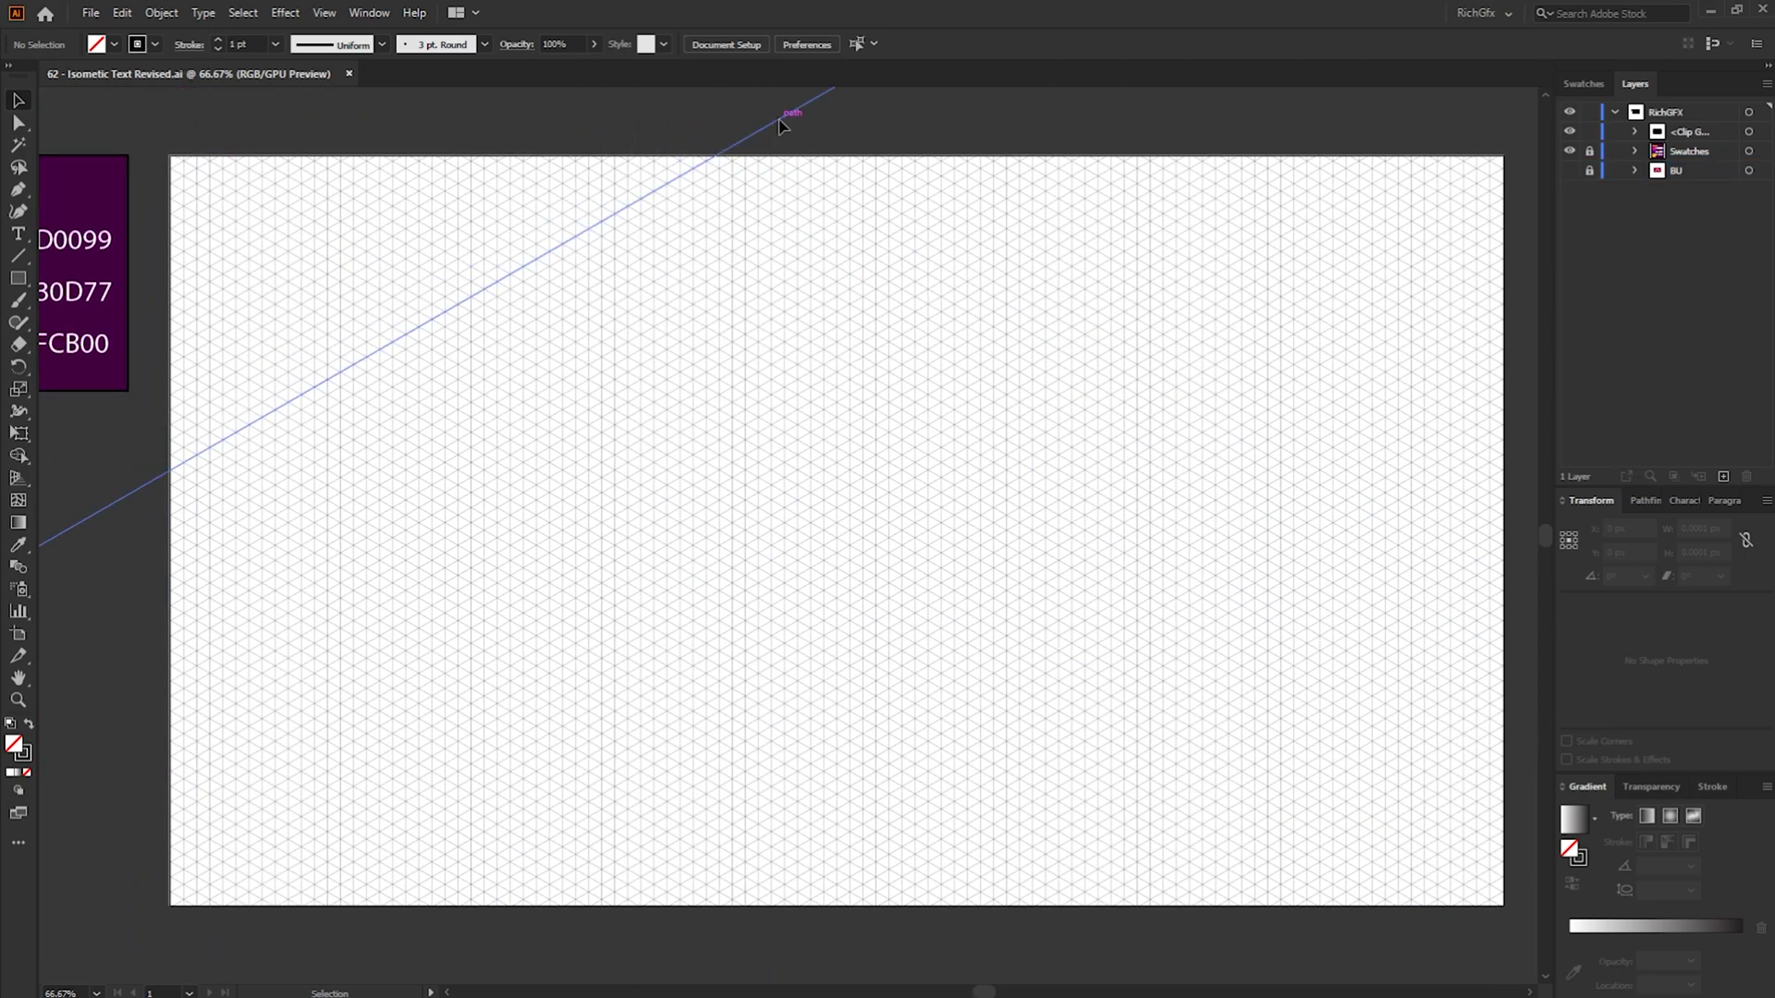
pyautogui.click(1590, 132)
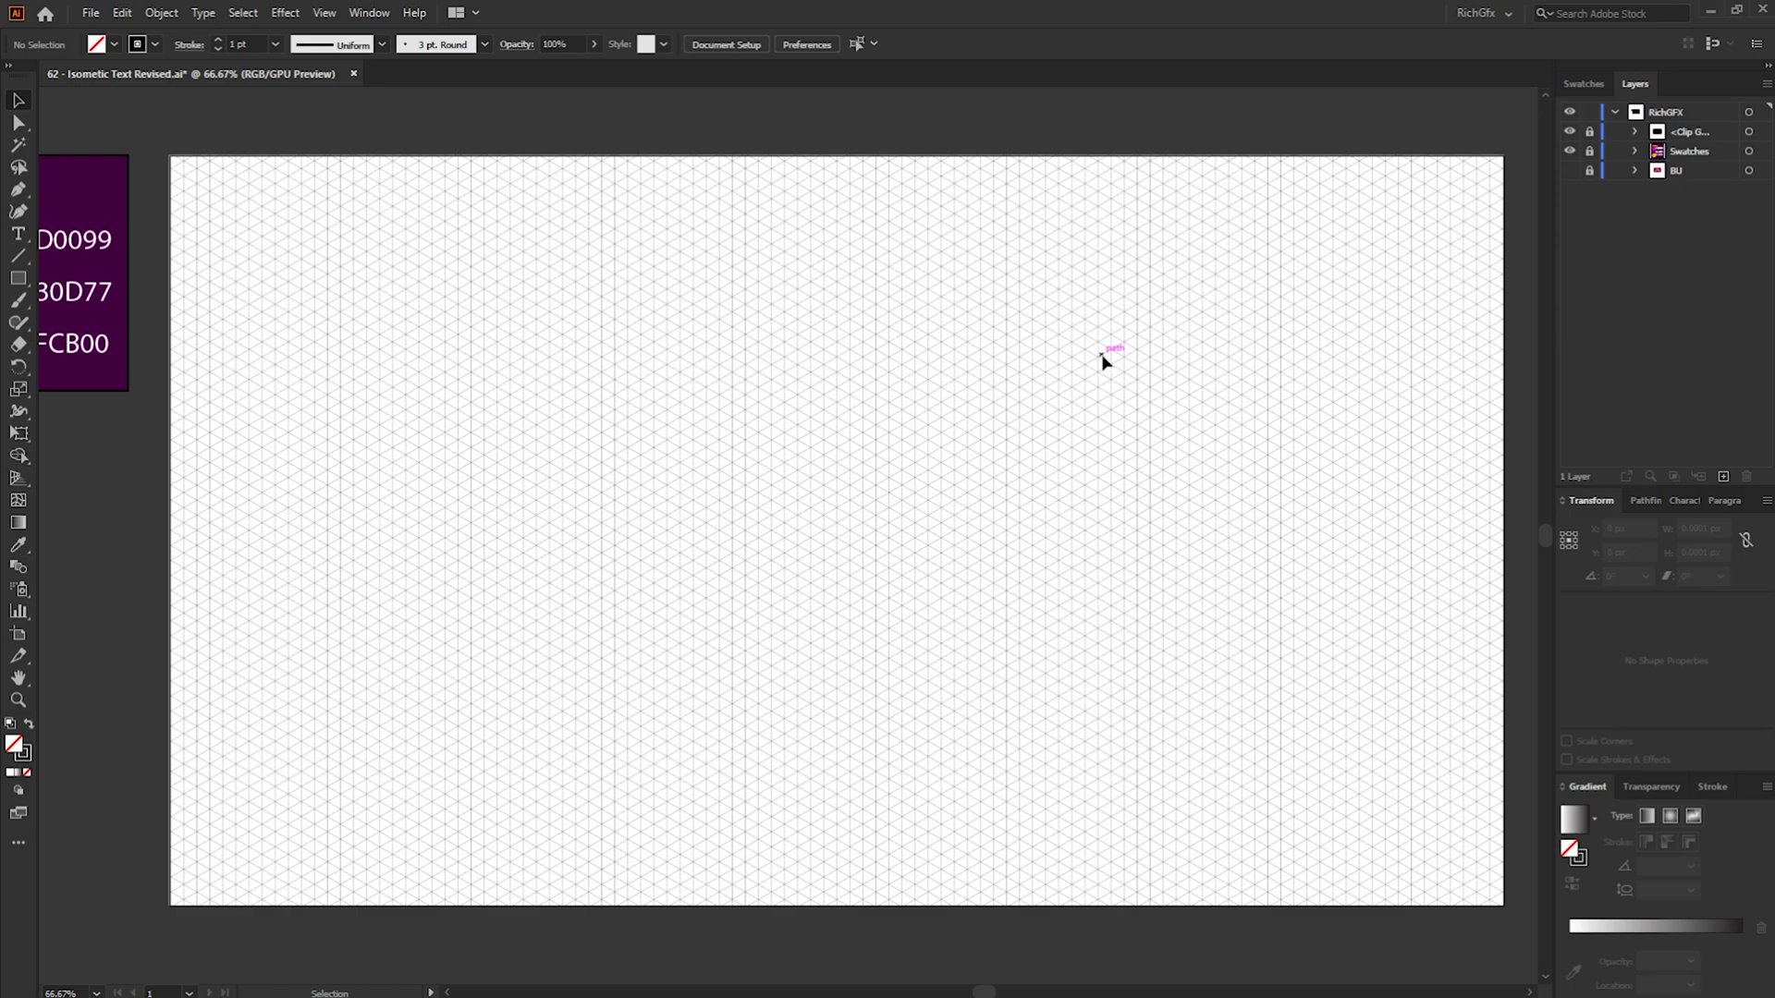
# Add the text RICHGFX on the artboard and set its font to Poppins ExtraBold
pyautogui.press('t')
pyautogui.click(606, 416)
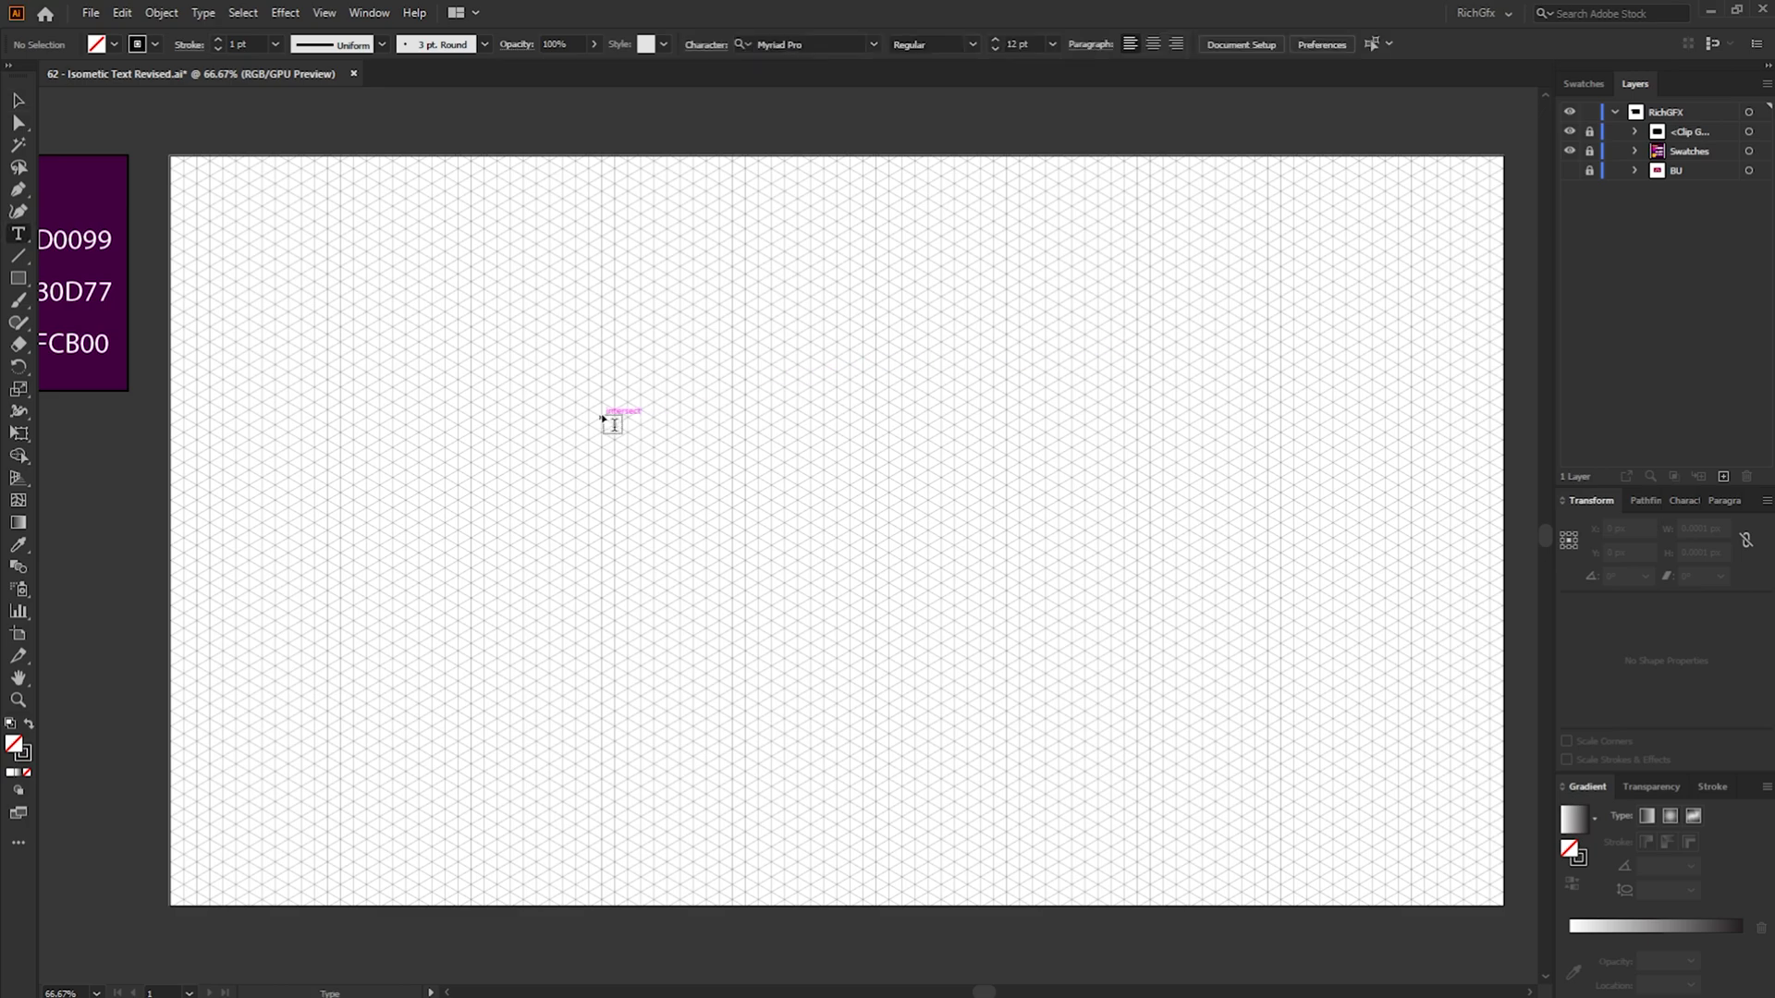
pyautogui.write('RICH')
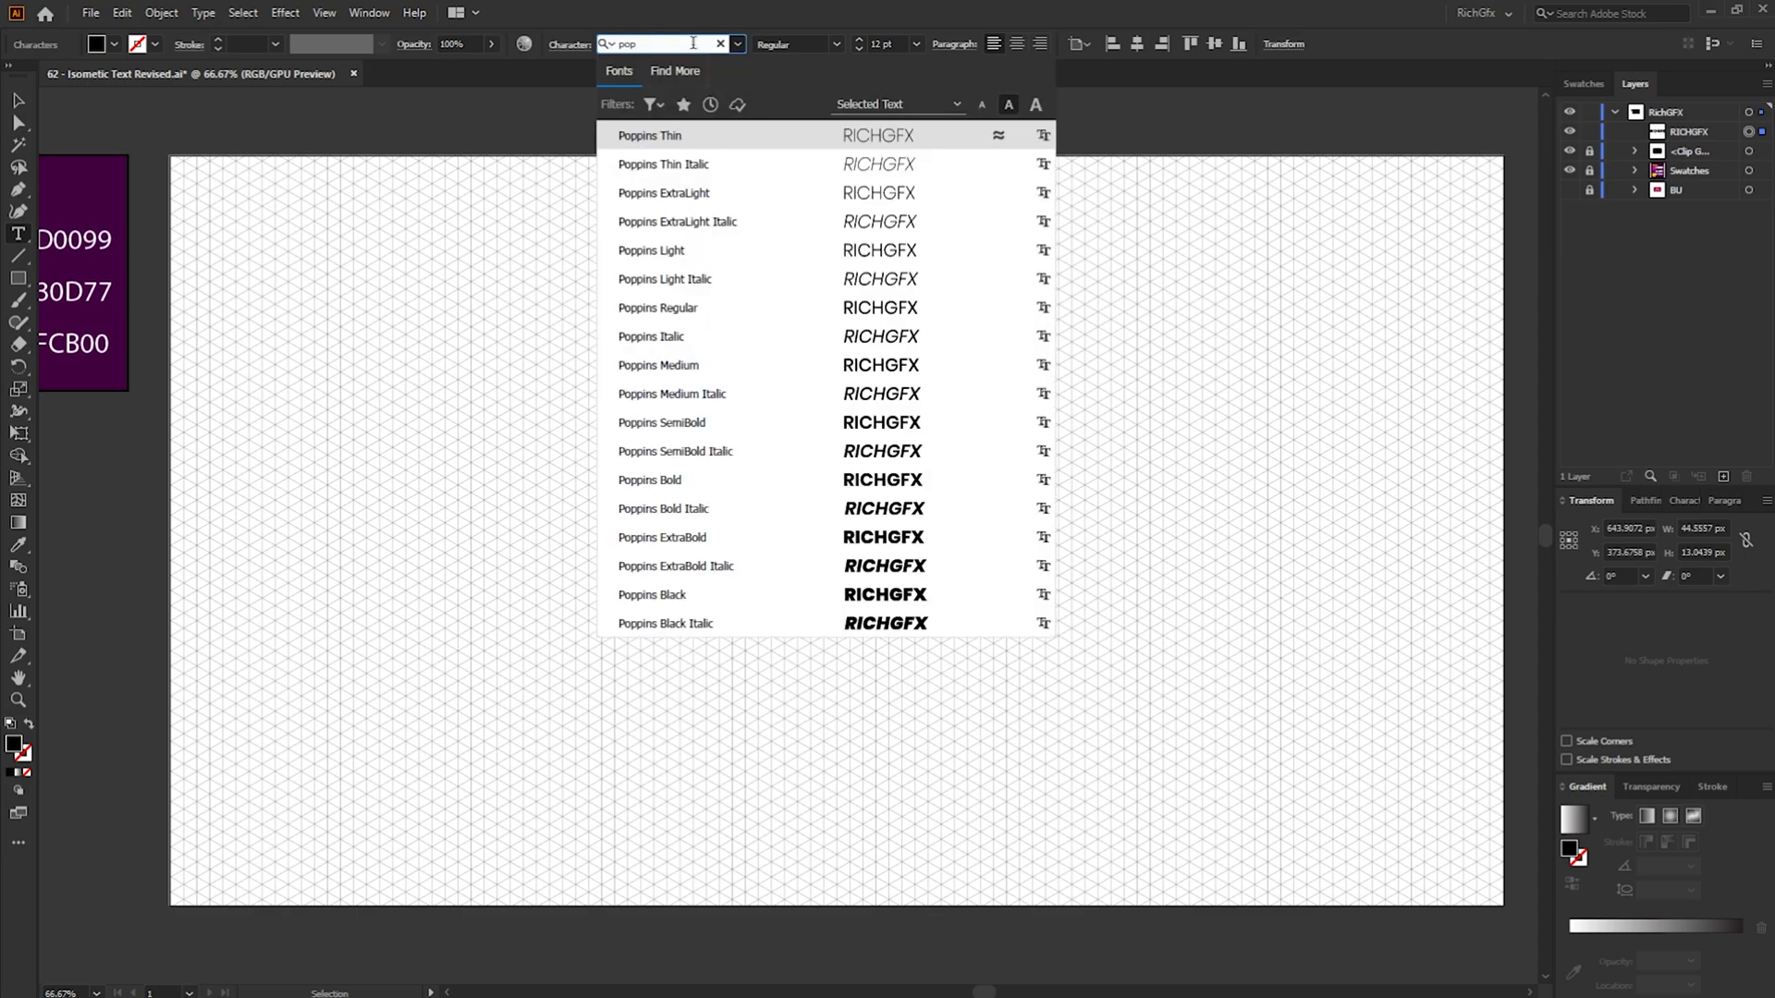
pyautogui.click(772, 536)
# Set the RICHGFX text size to 290 pt and centre the text horizontally and vertically on the artboard
pyautogui.doubleClick(887, 43)
pyautogui.write('190')
pyautogui.press('Return')
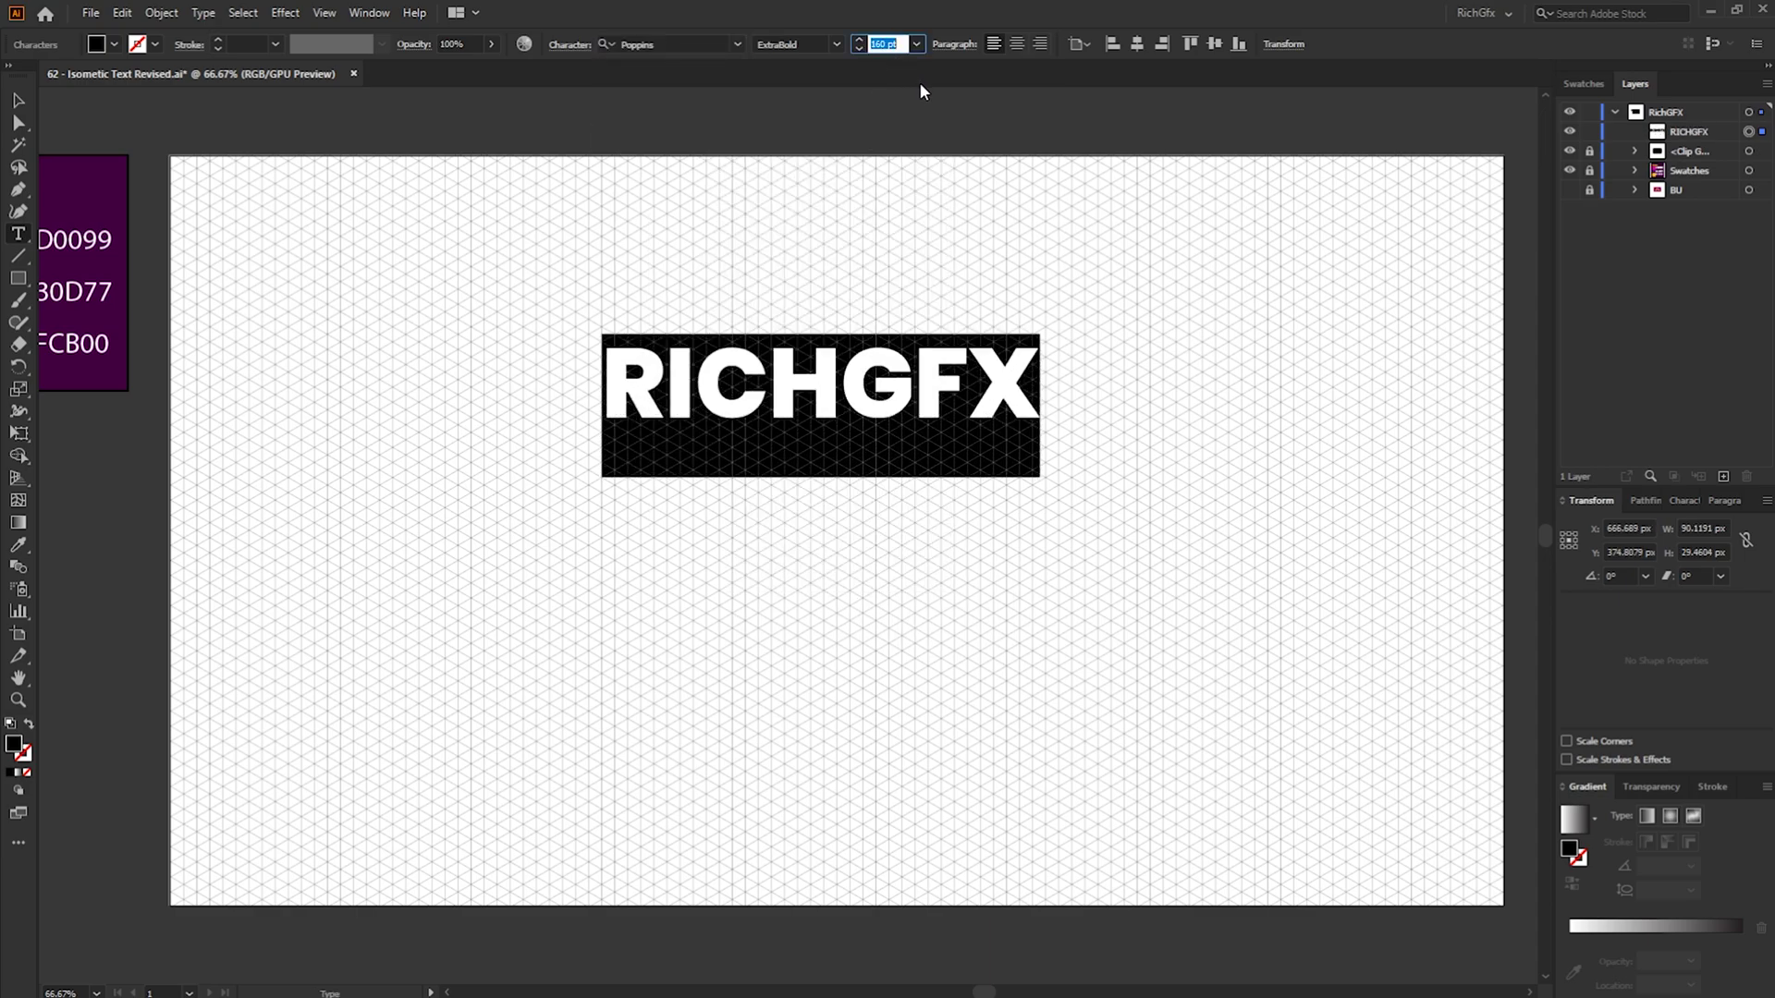
pyautogui.write('290')
pyautogui.press('Return')
pyautogui.press('Escape')
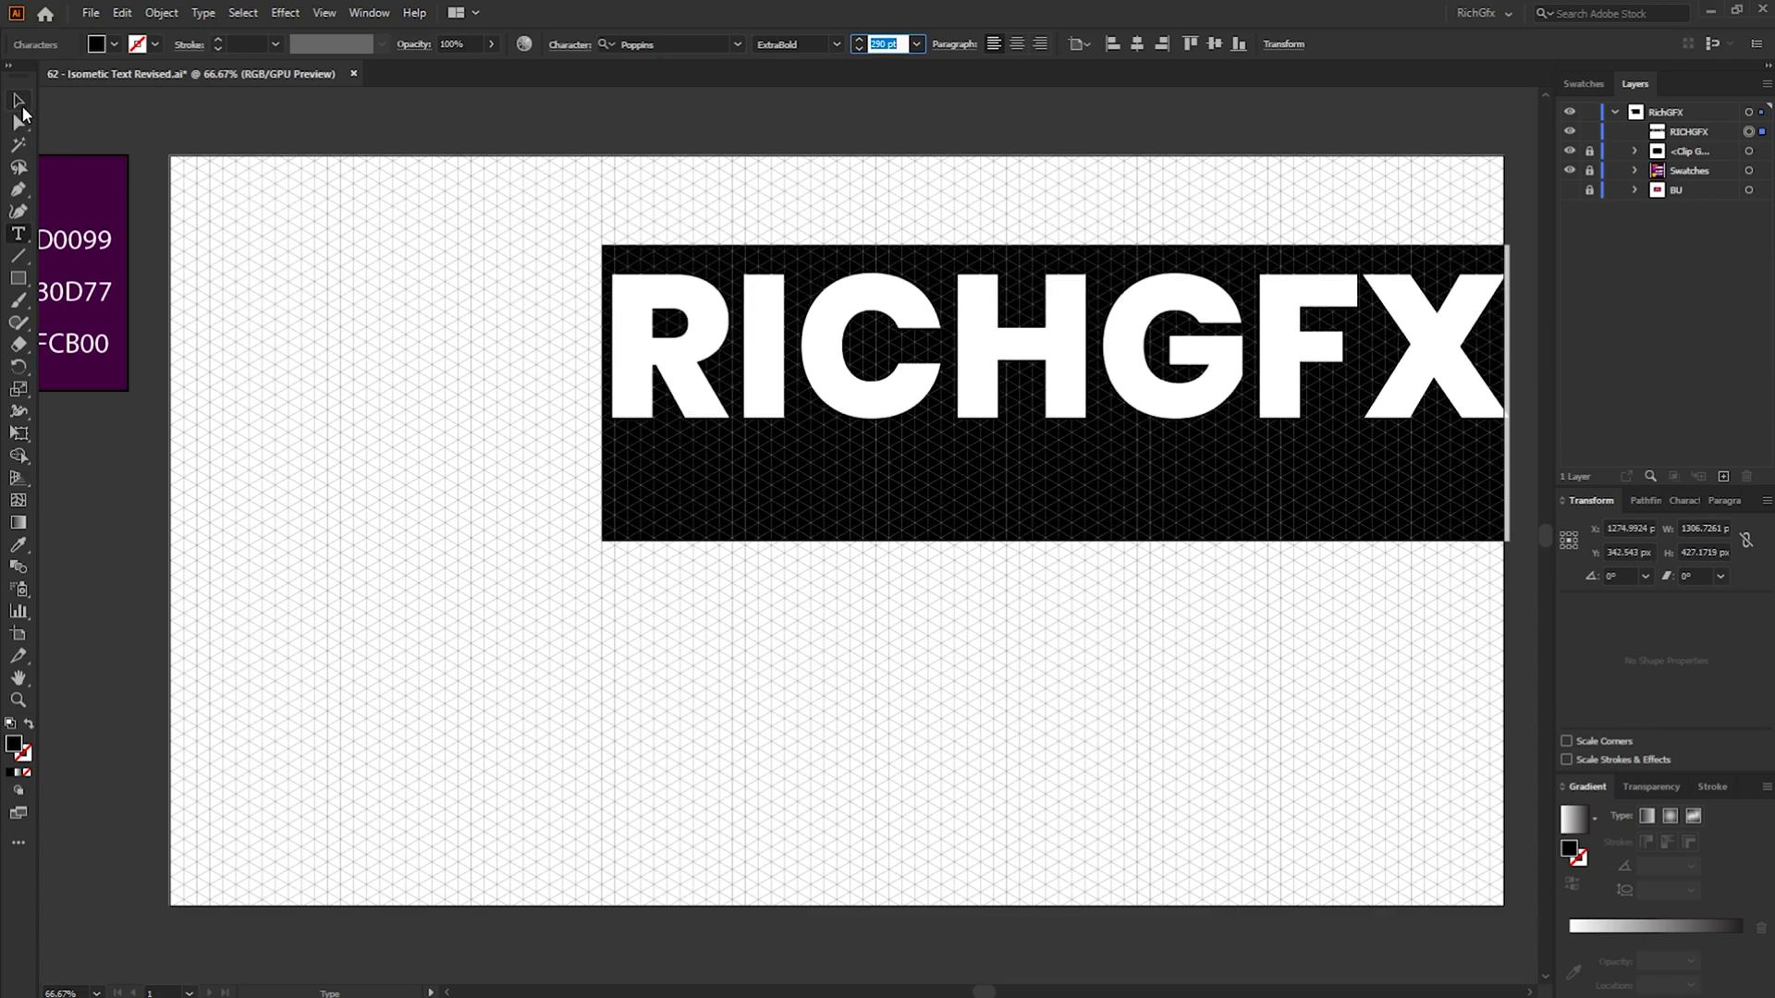
pyautogui.click(1176, 43)
pyautogui.click(1253, 43)
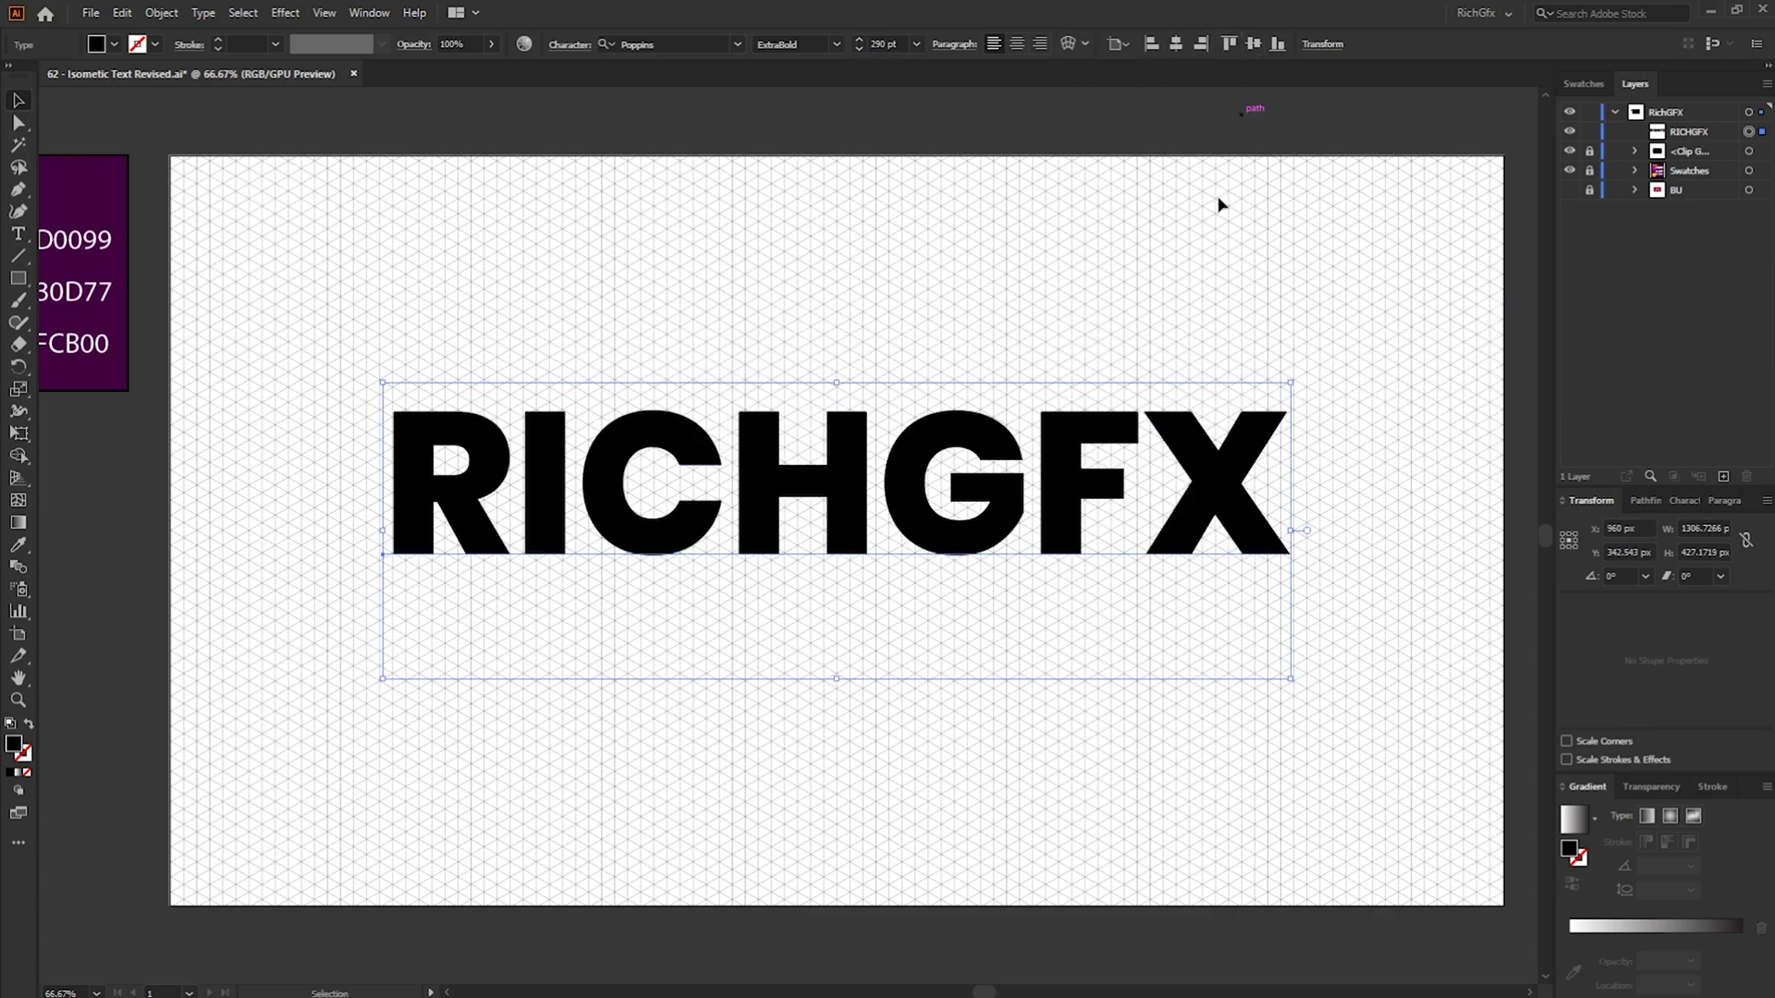
# Convert the RICHGFX text to outlines and ungroup it into separate letters
pyautogui.rightClick(1056, 482)
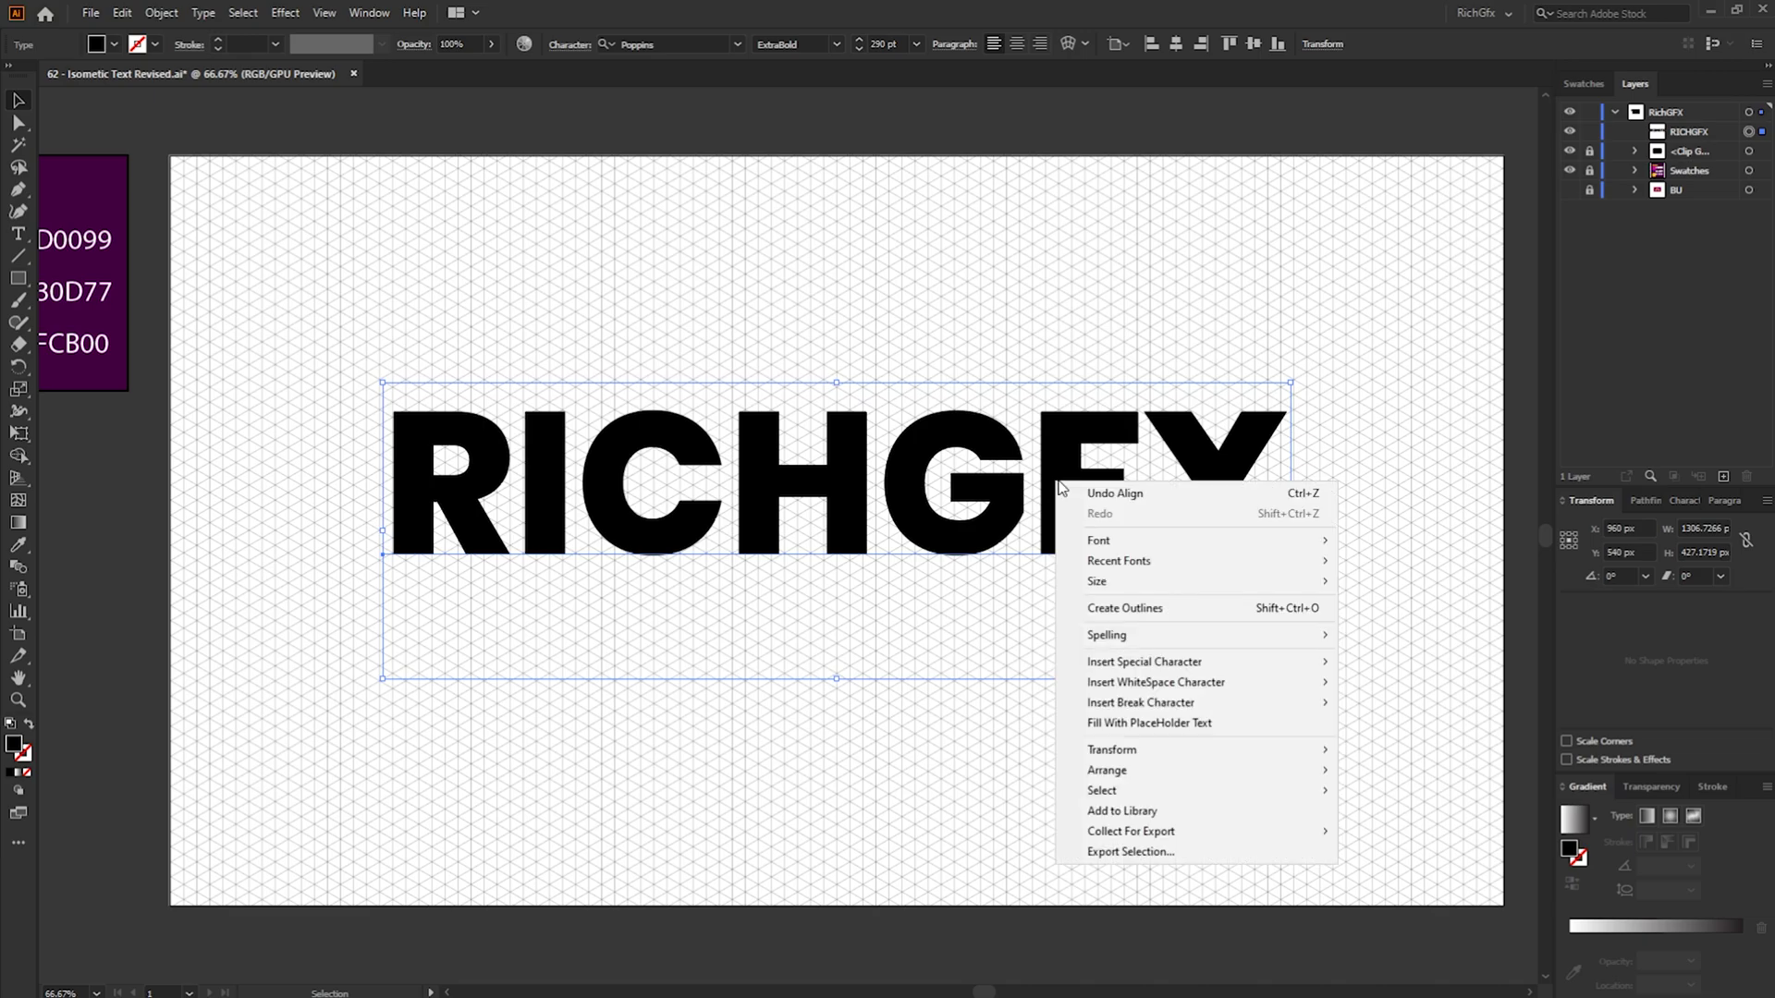
pyautogui.click(1266, 622)
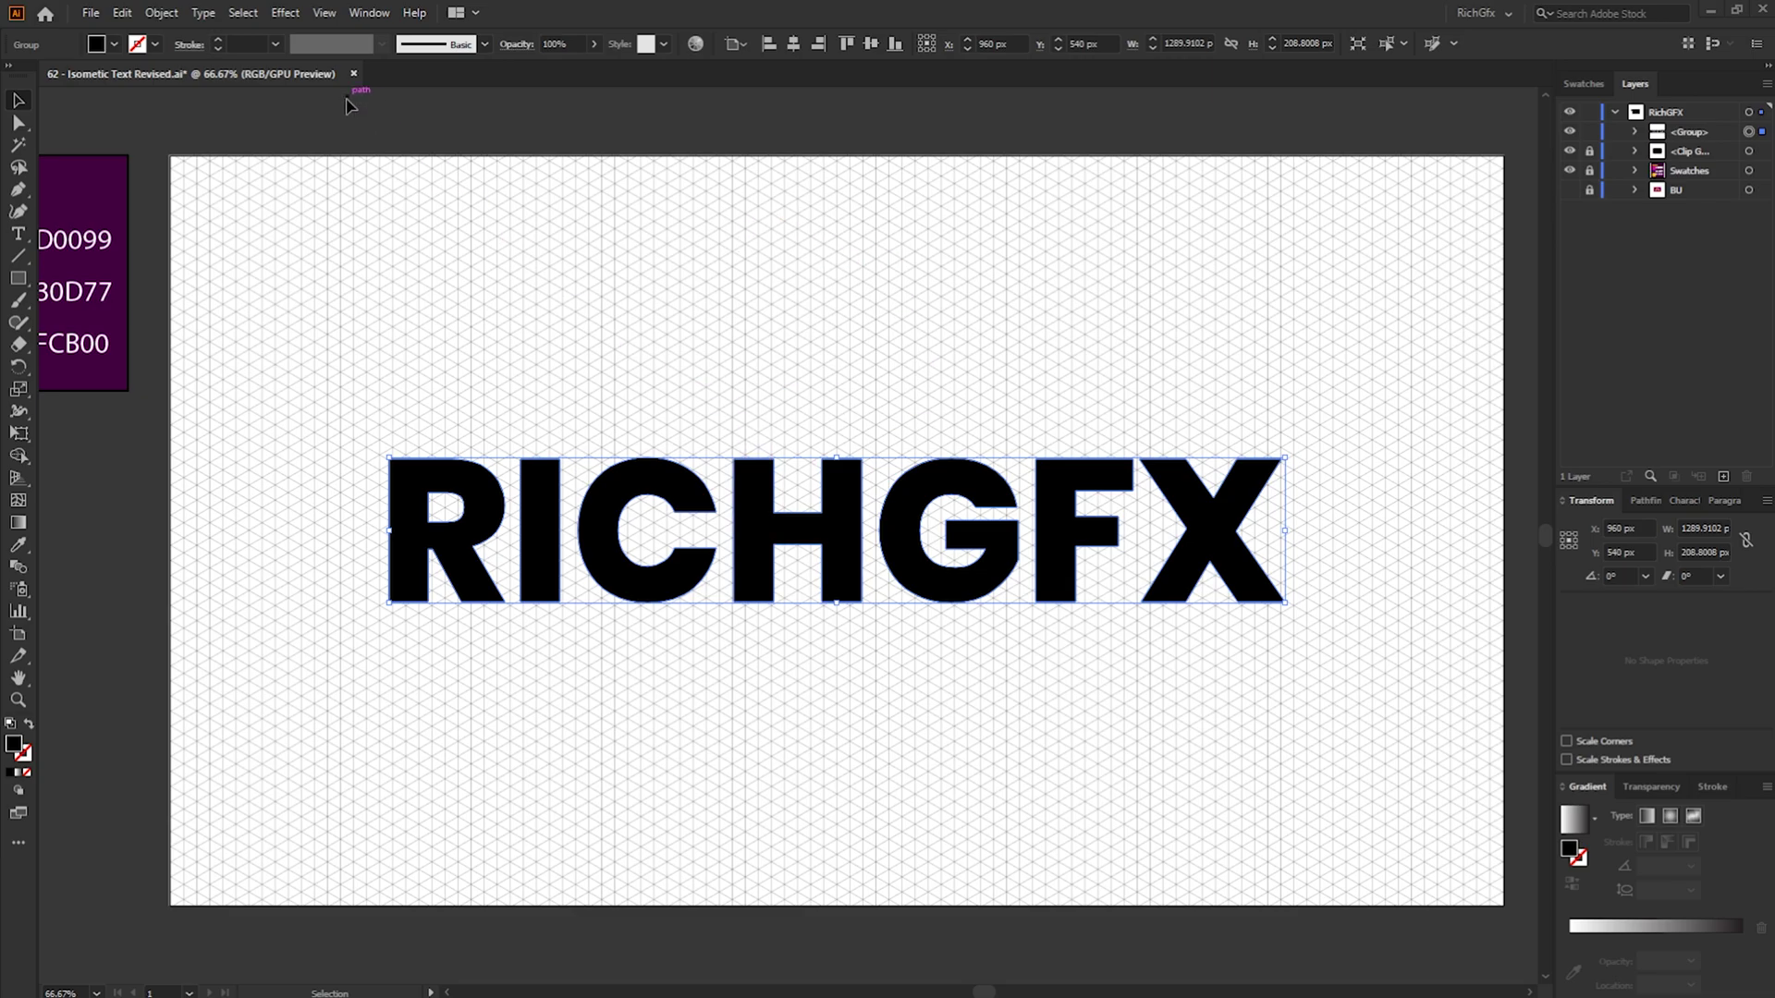
pyautogui.click(169, 15)
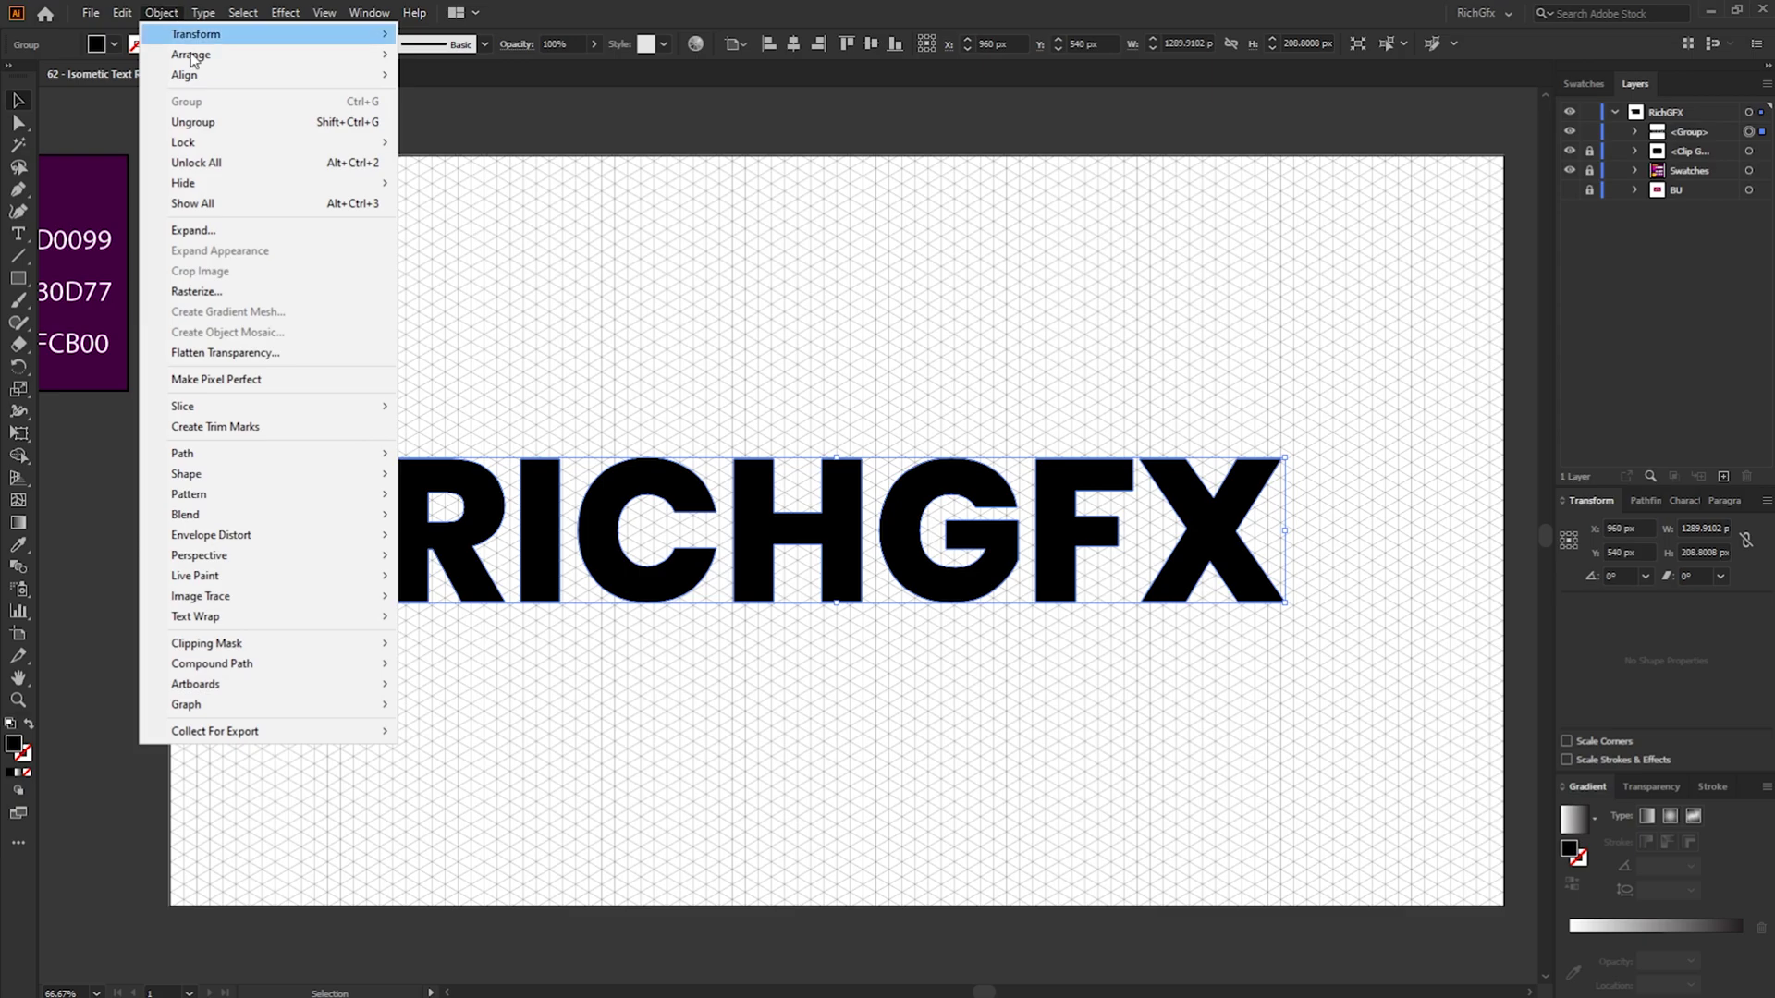
pyautogui.click(226, 123)
pyautogui.click(685, 291)
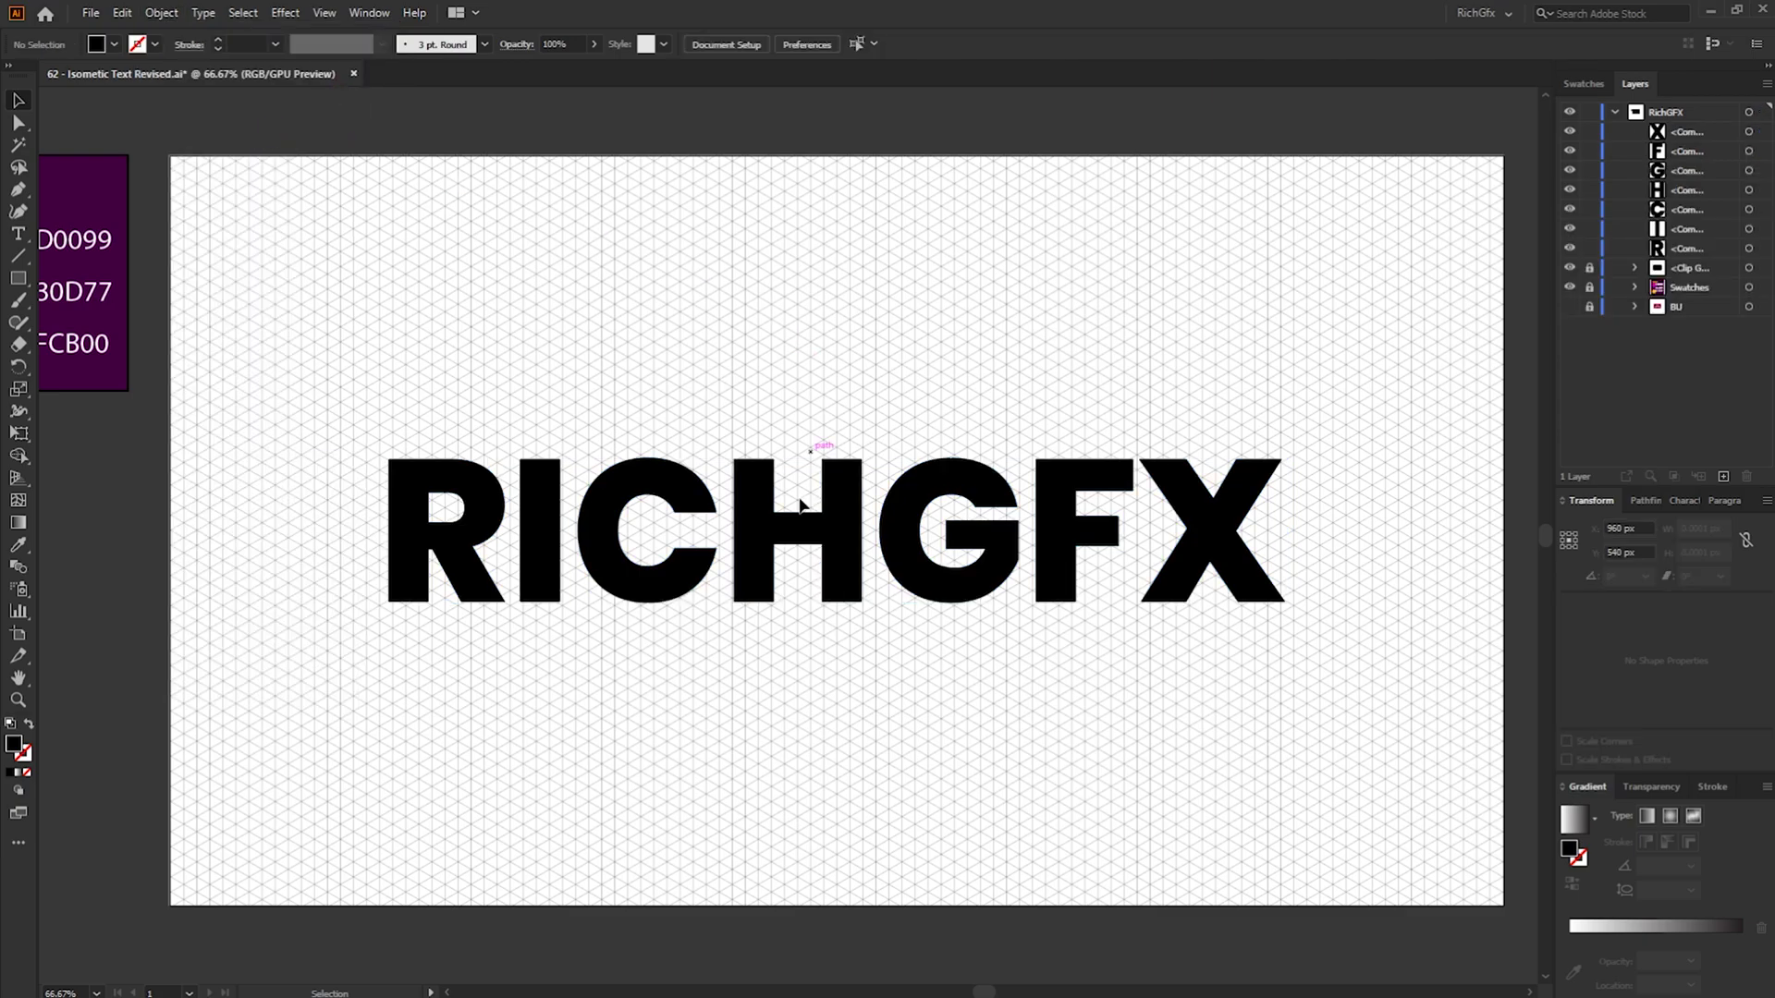
pyautogui.click(596, 561)
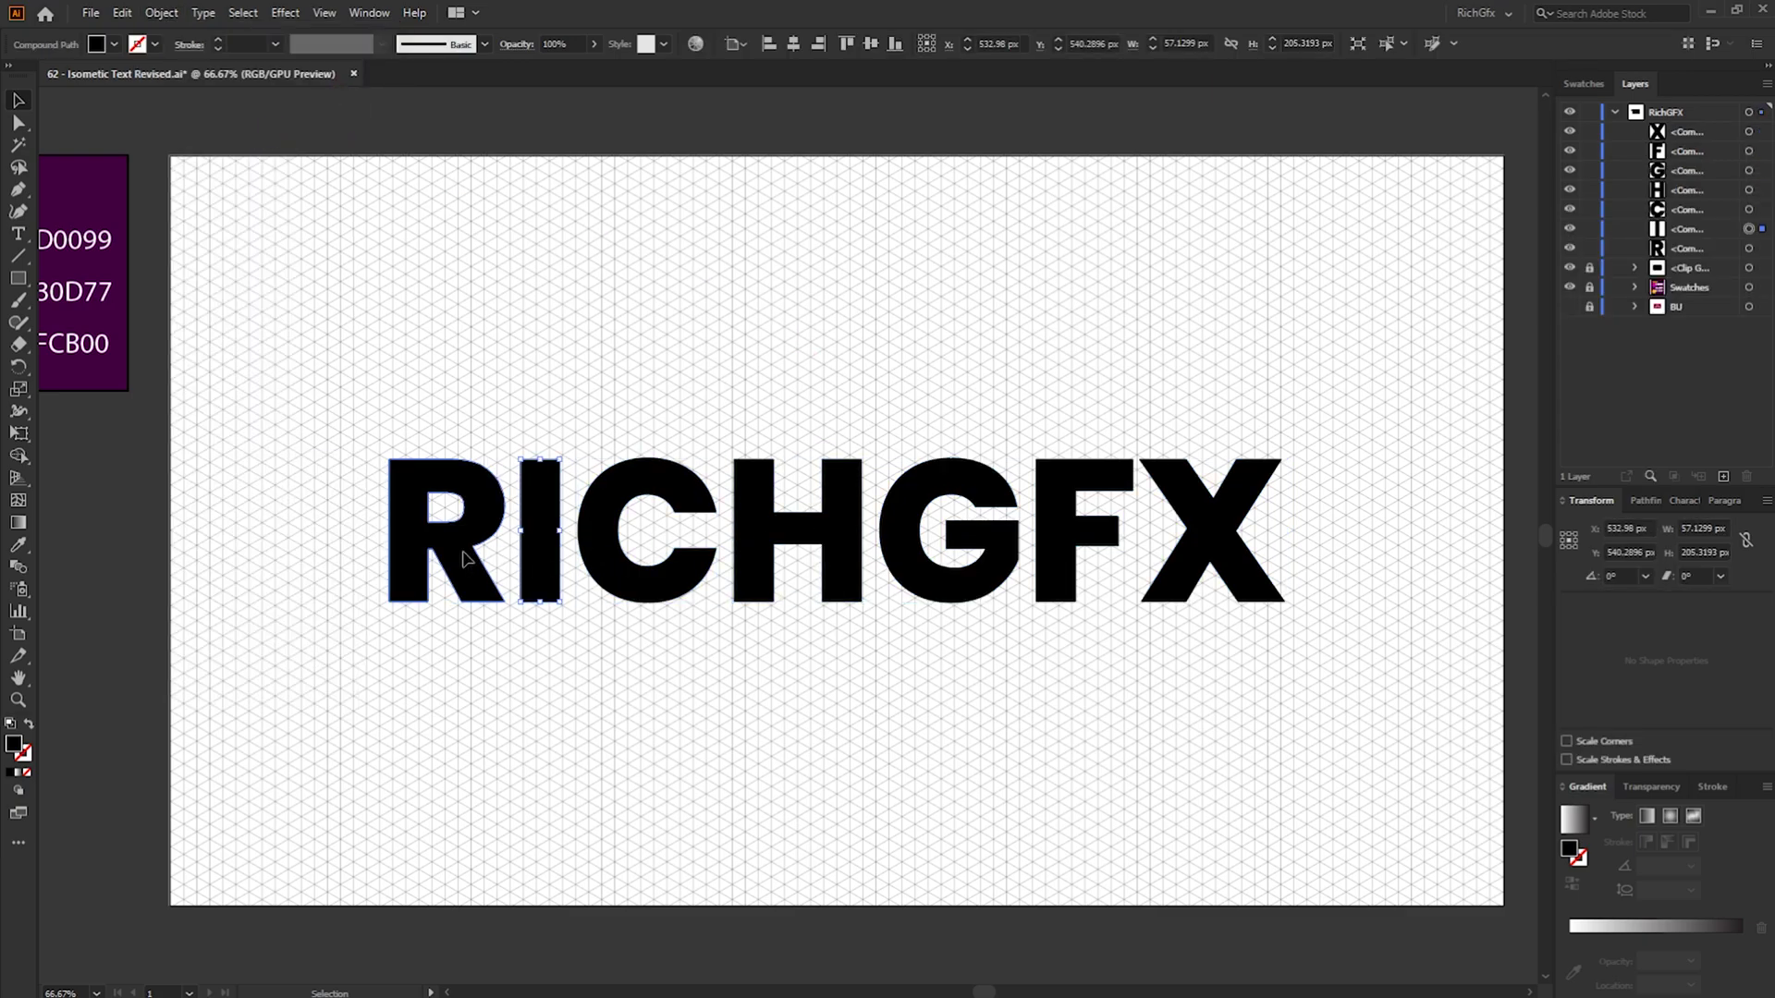
pyautogui.click(1072, 536)
pyautogui.click(1185, 528)
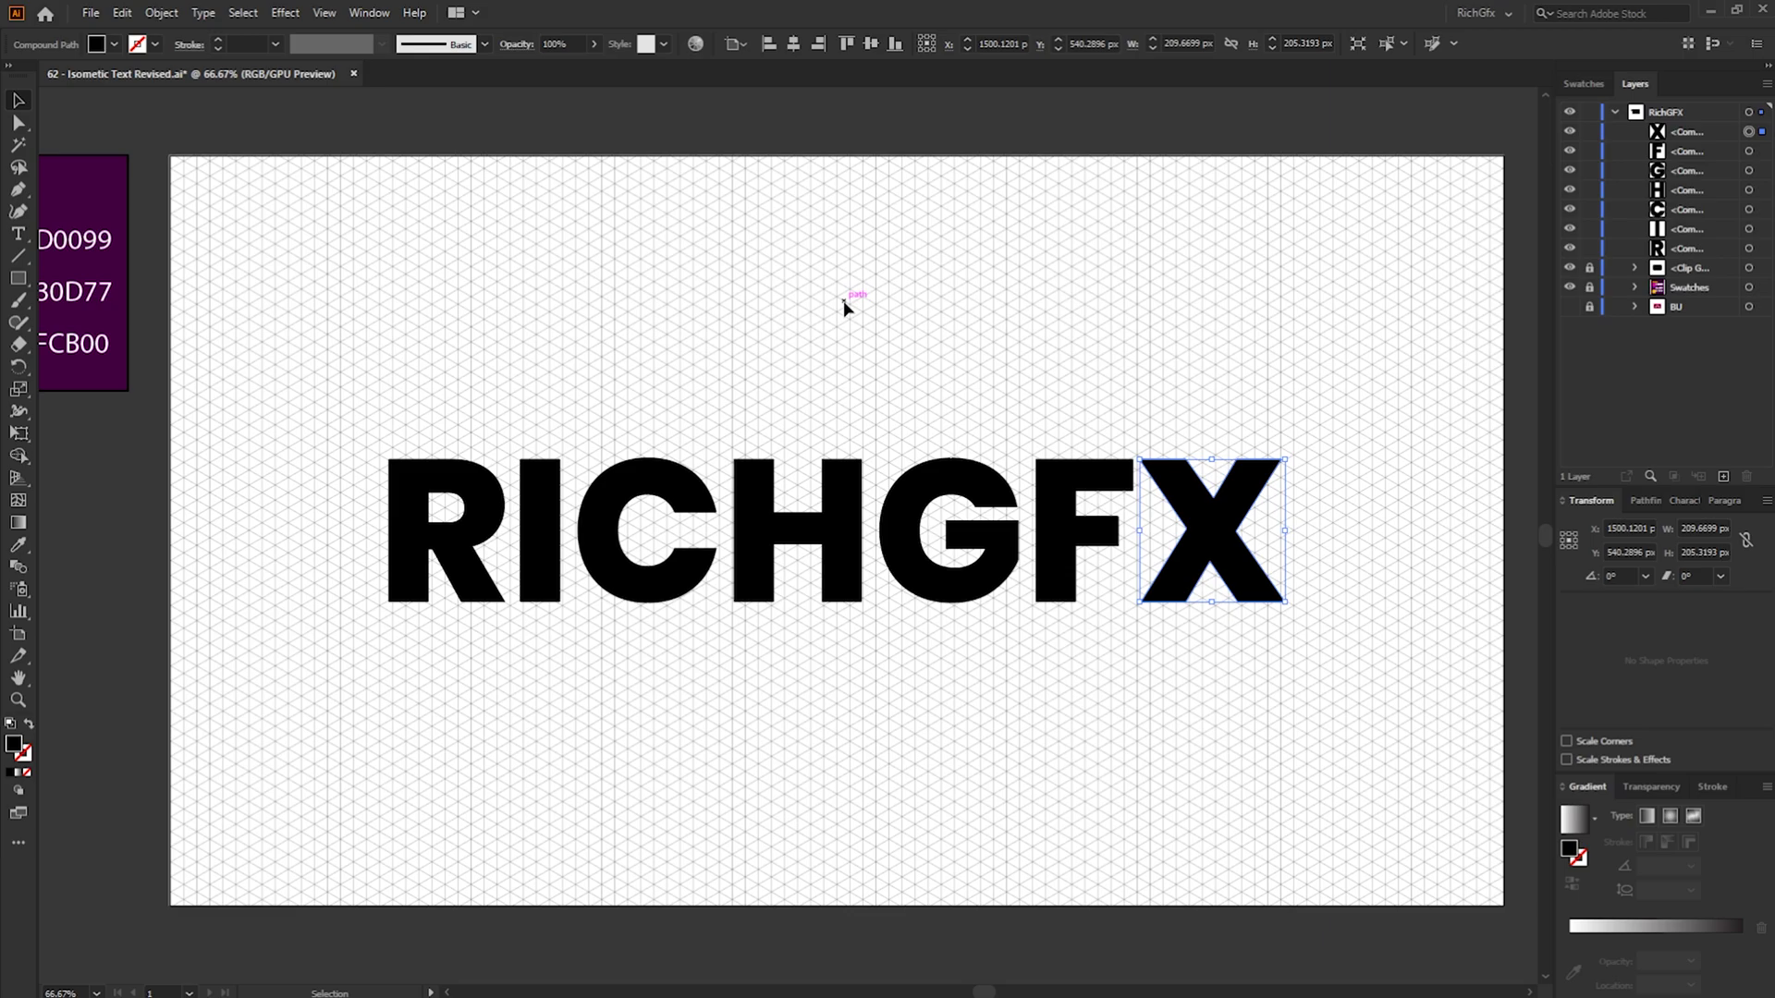
pyautogui.click(878, 356)
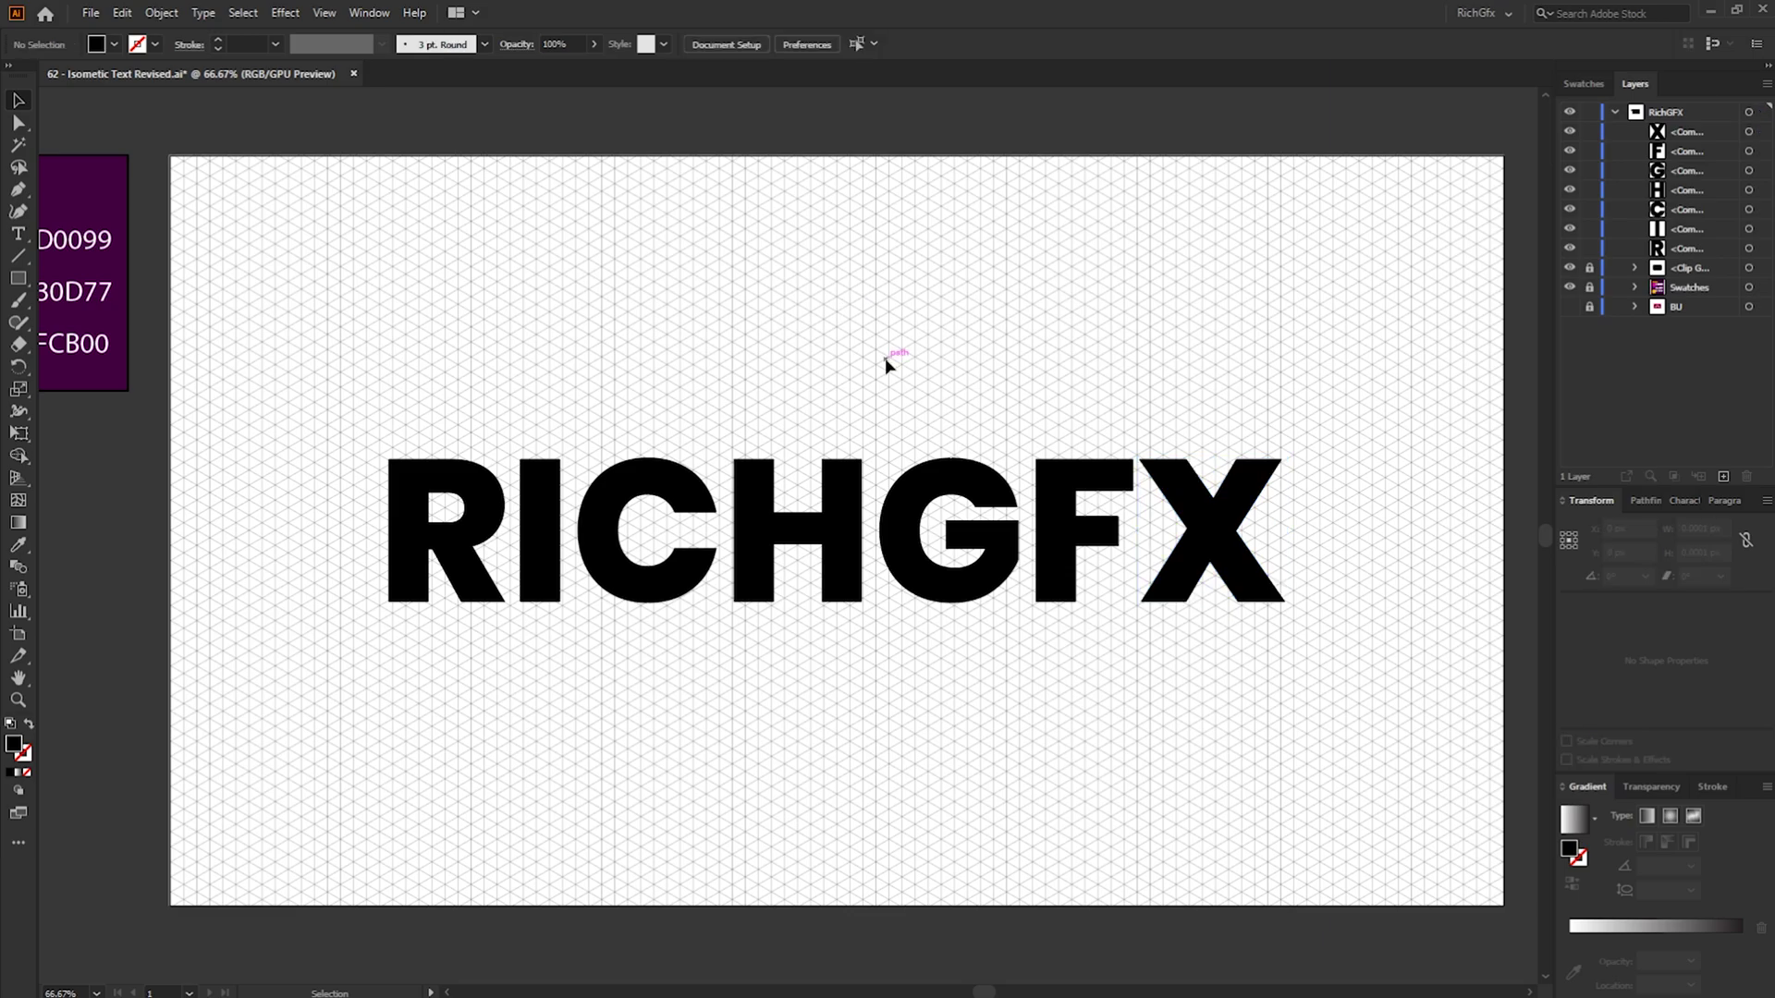
# Fill all the RICHGFX letters with the purple #530D77 sampled from the Colours swatches
pyautogui.moveTo(1303, 654); pyautogui.dragTo(284, 383)
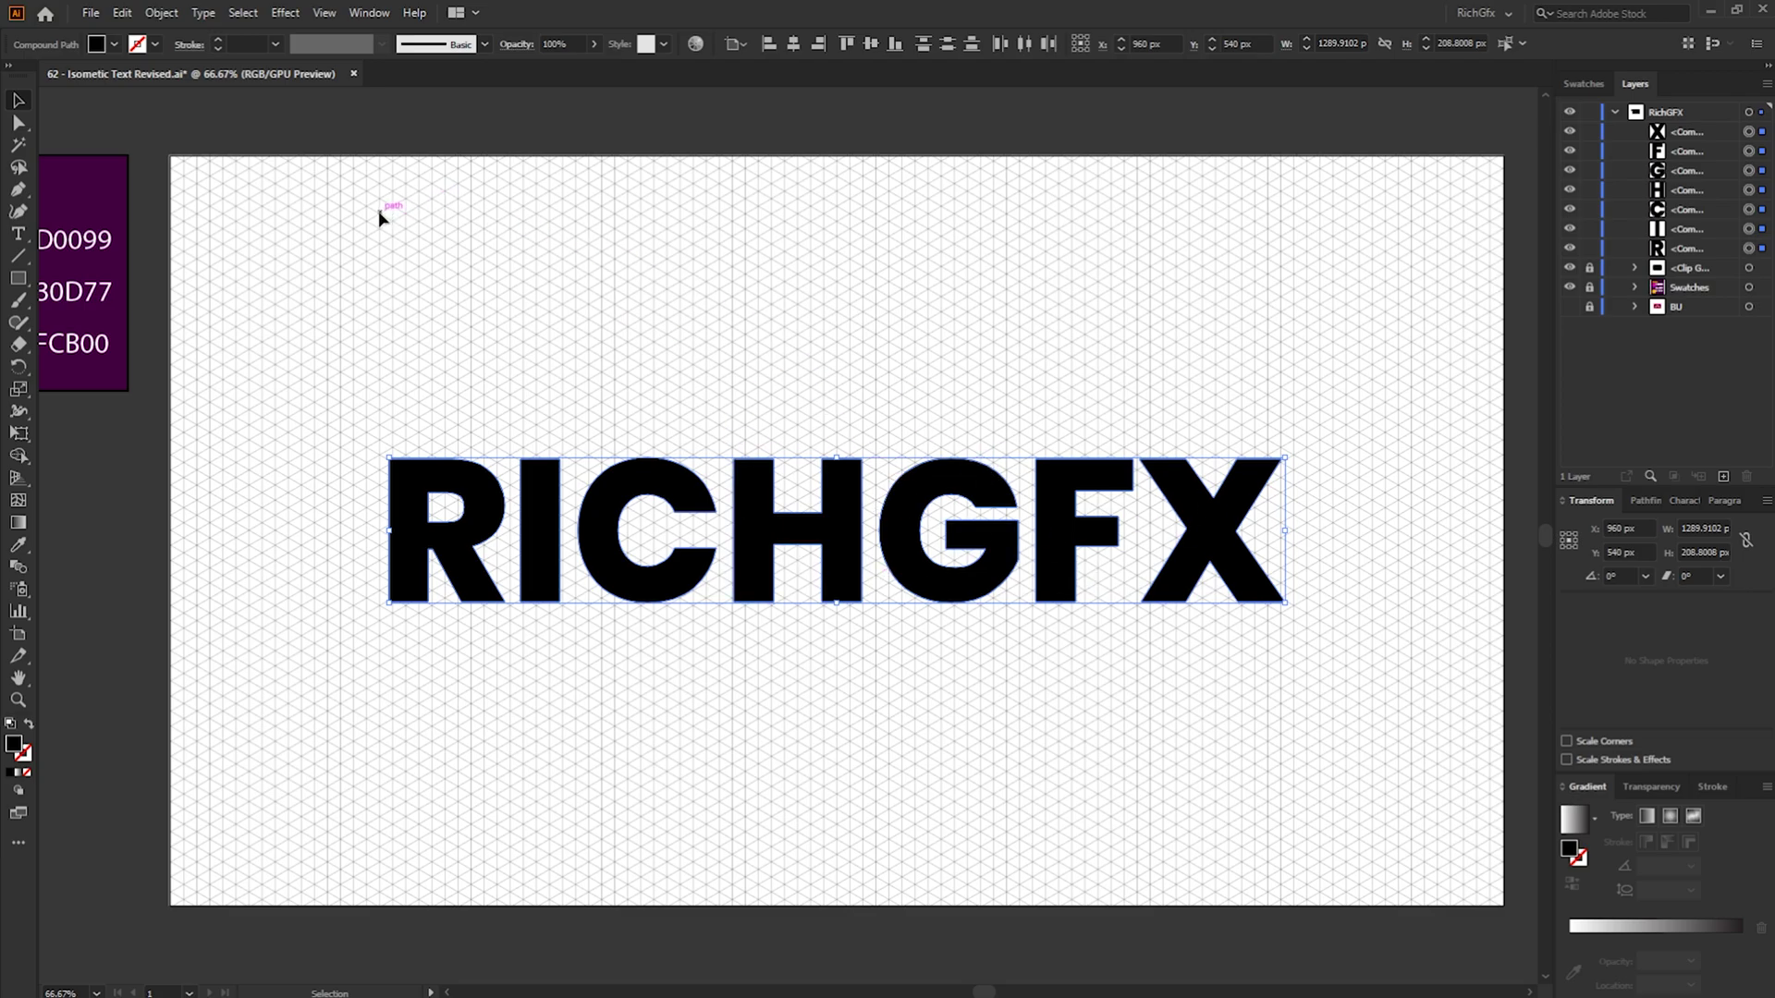
pyautogui.moveTo(380, 214); pyautogui.dragTo(570, 229)
pyautogui.press('i')
pyautogui.click(180, 296)
pyautogui.press('v')
pyautogui.click(827, 309)
# Apply a 3D Extrude & Bevel effect to the letter R and try the Isometric Left position with the preview on
pyautogui.moveTo(1339, 297); pyautogui.dragTo(1113, 309)
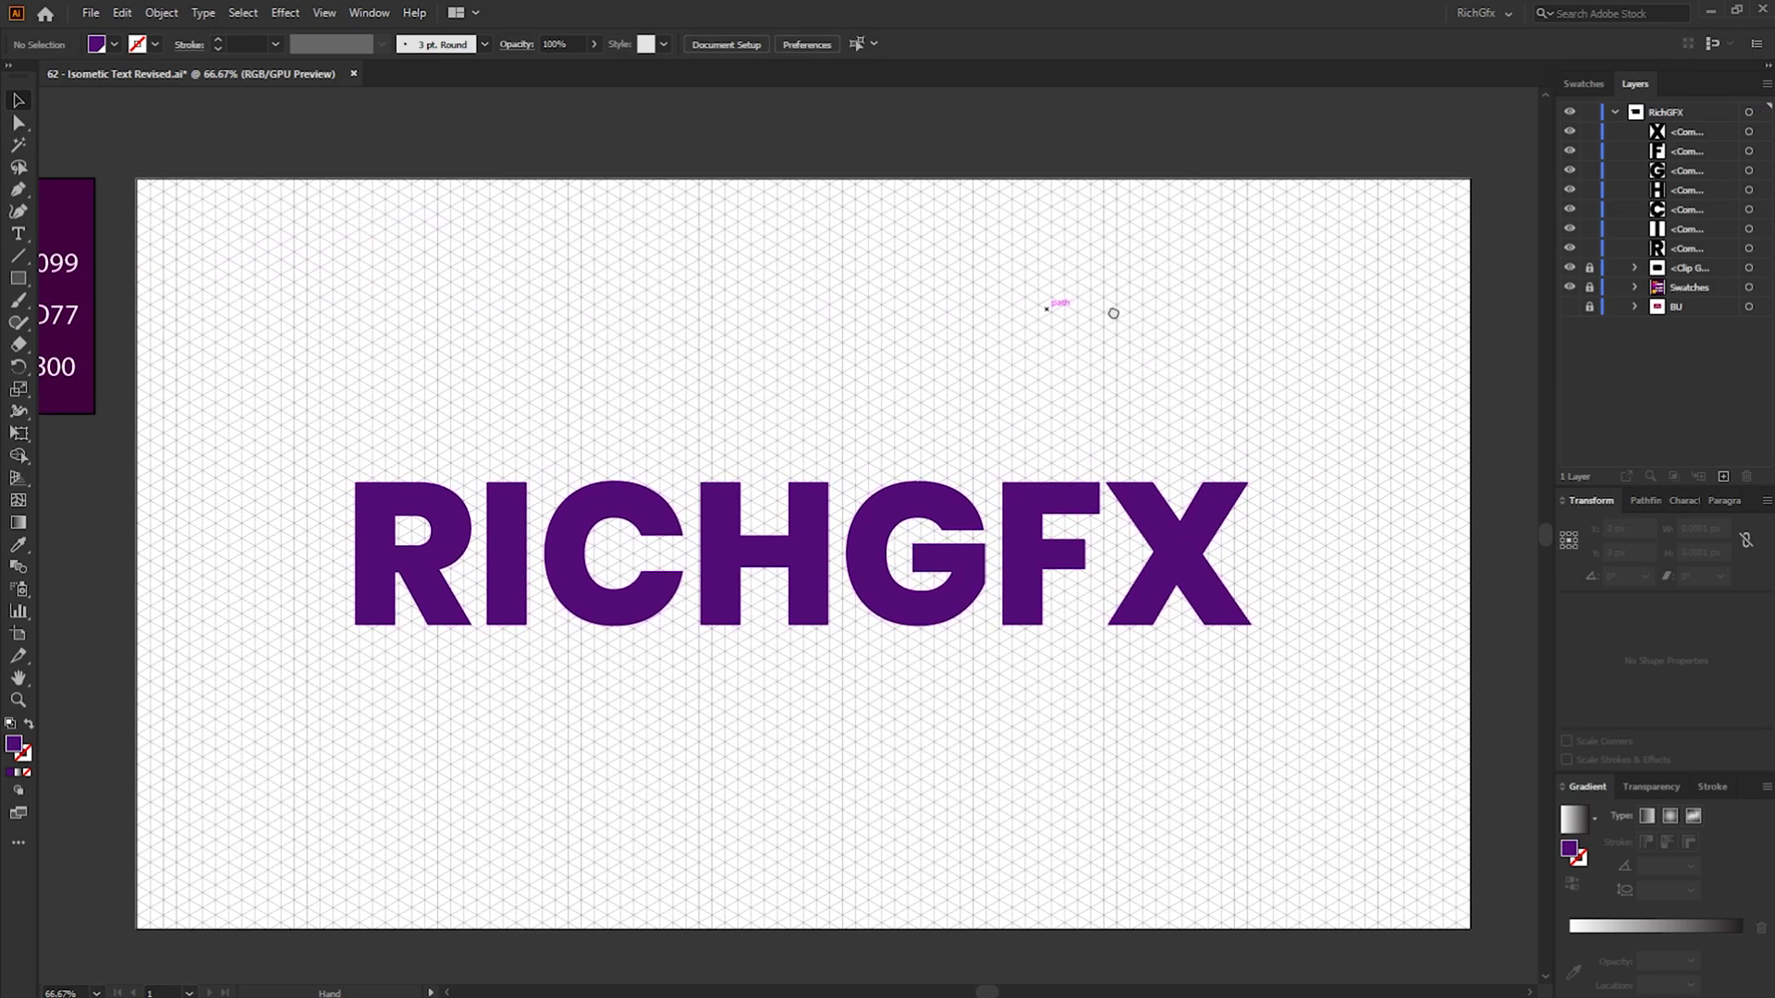
pyautogui.click(430, 582)
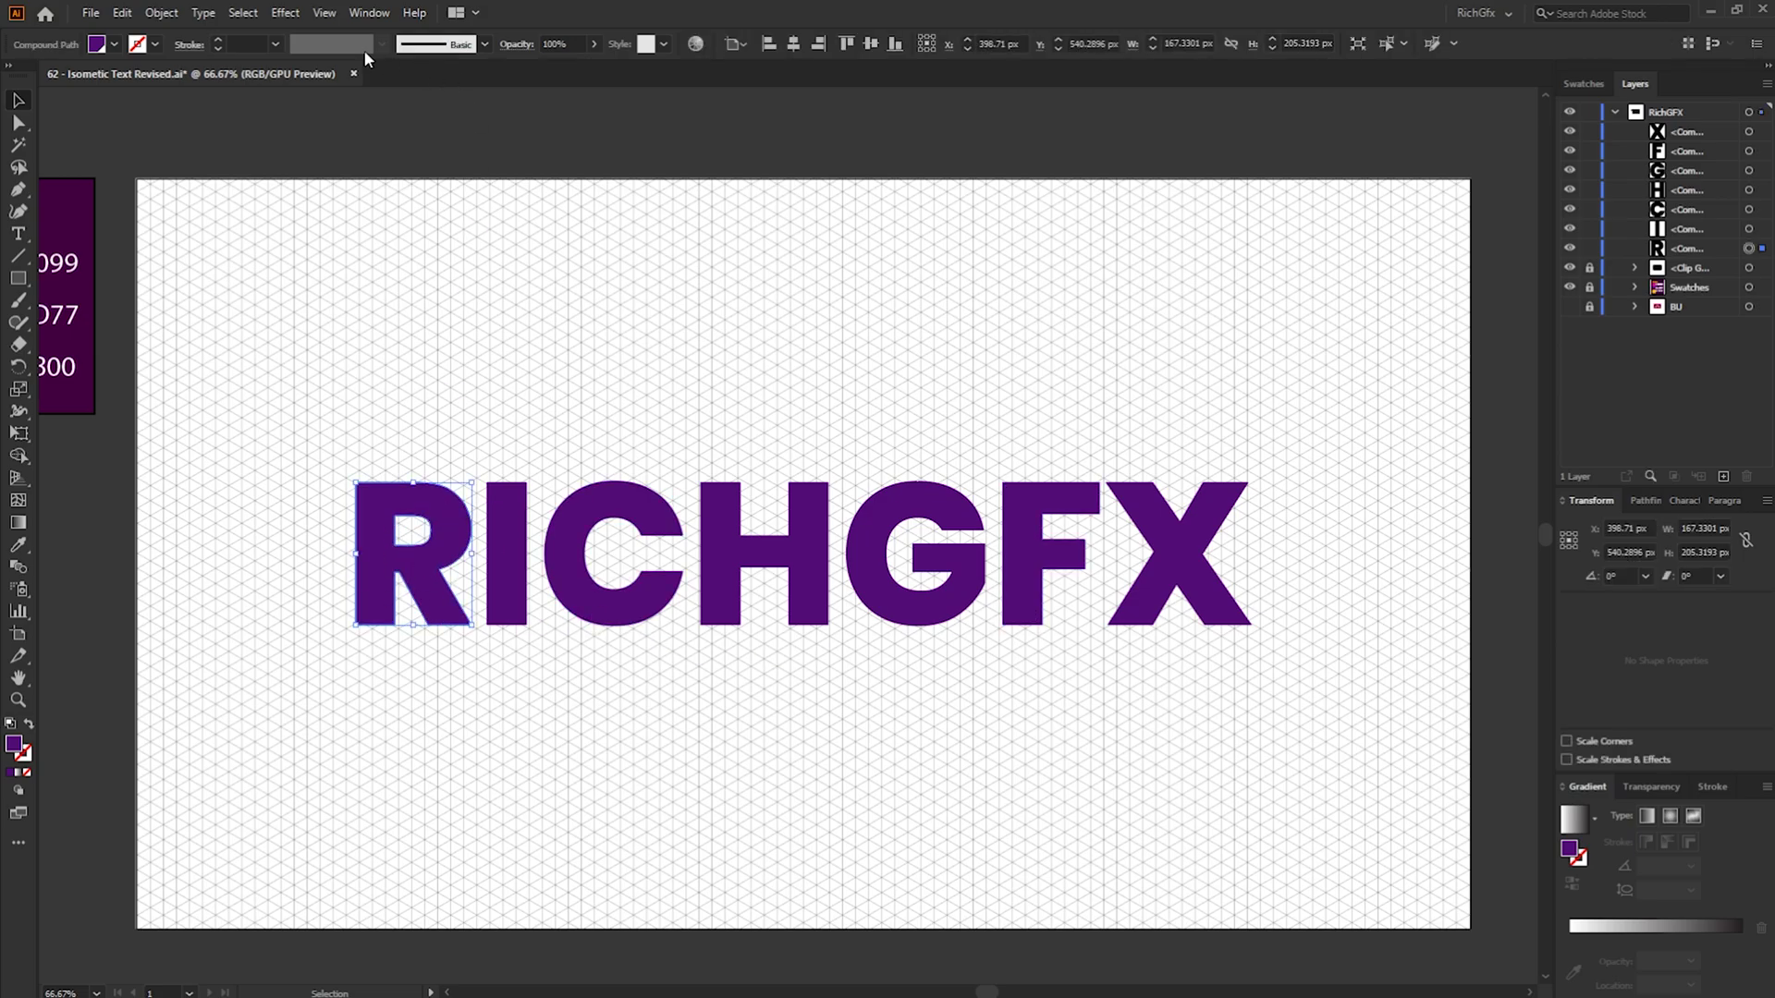
pyautogui.click(292, 17)
pyautogui.moveTo(375, 120)
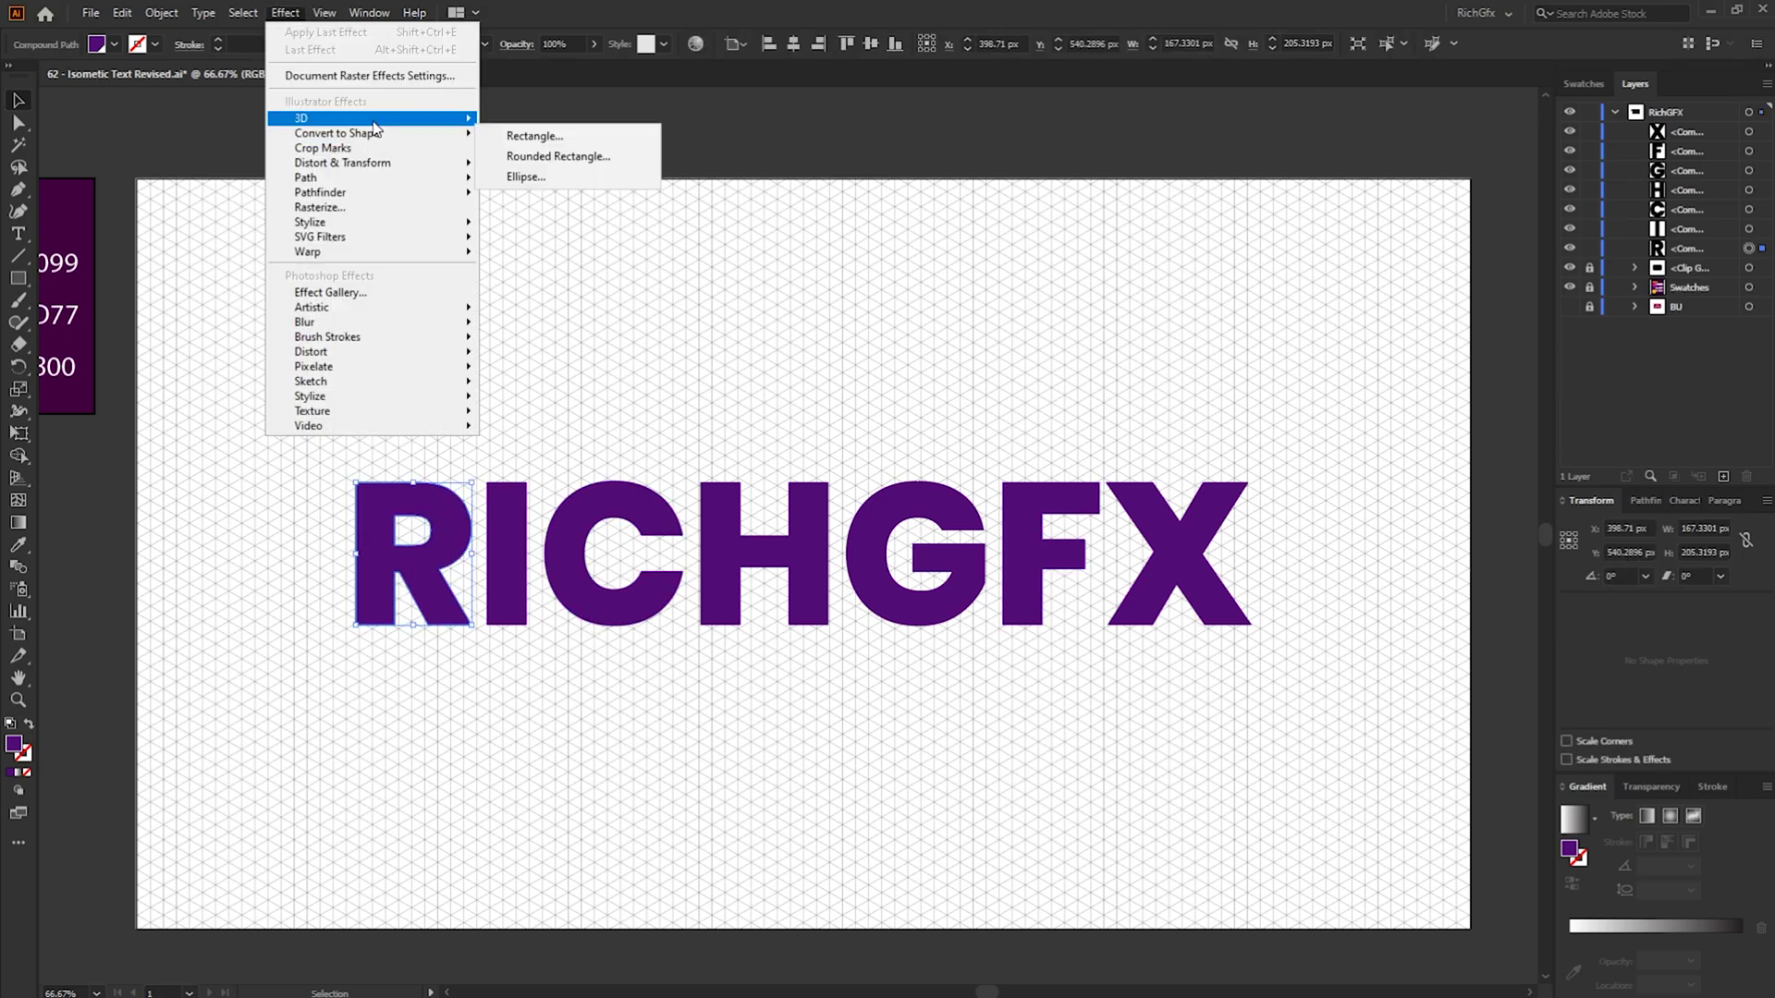
pyautogui.click(545, 121)
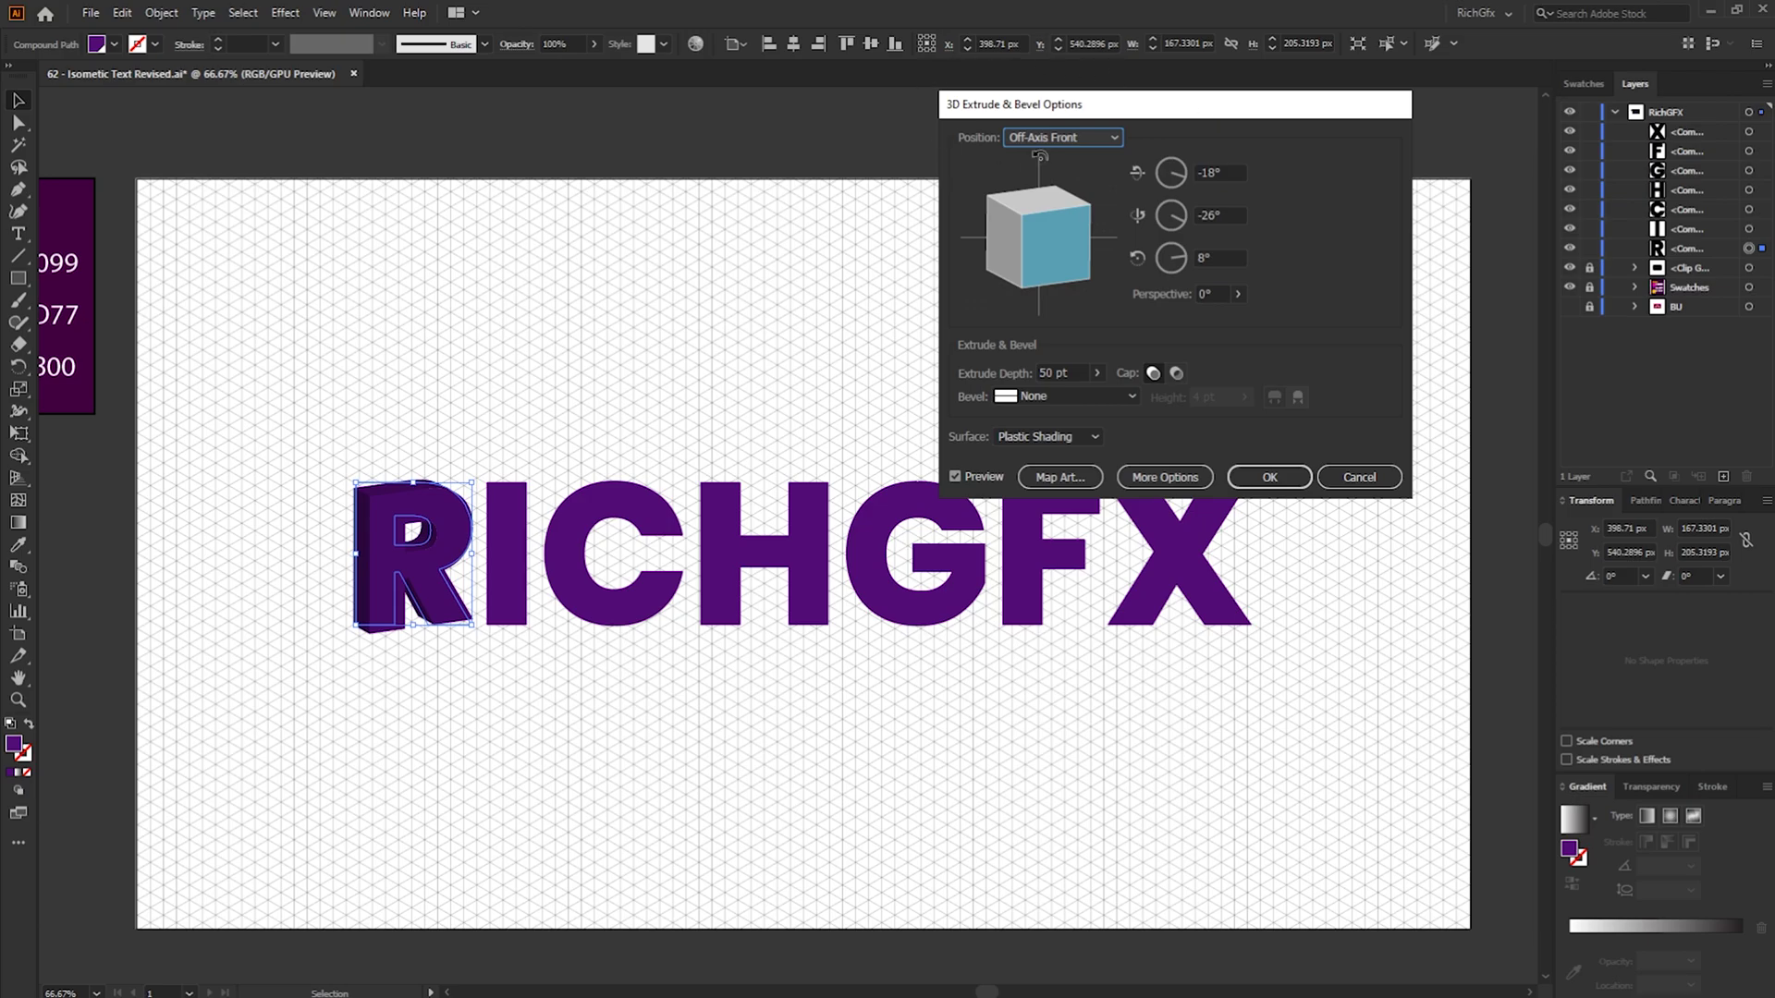
pyautogui.click(1089, 138)
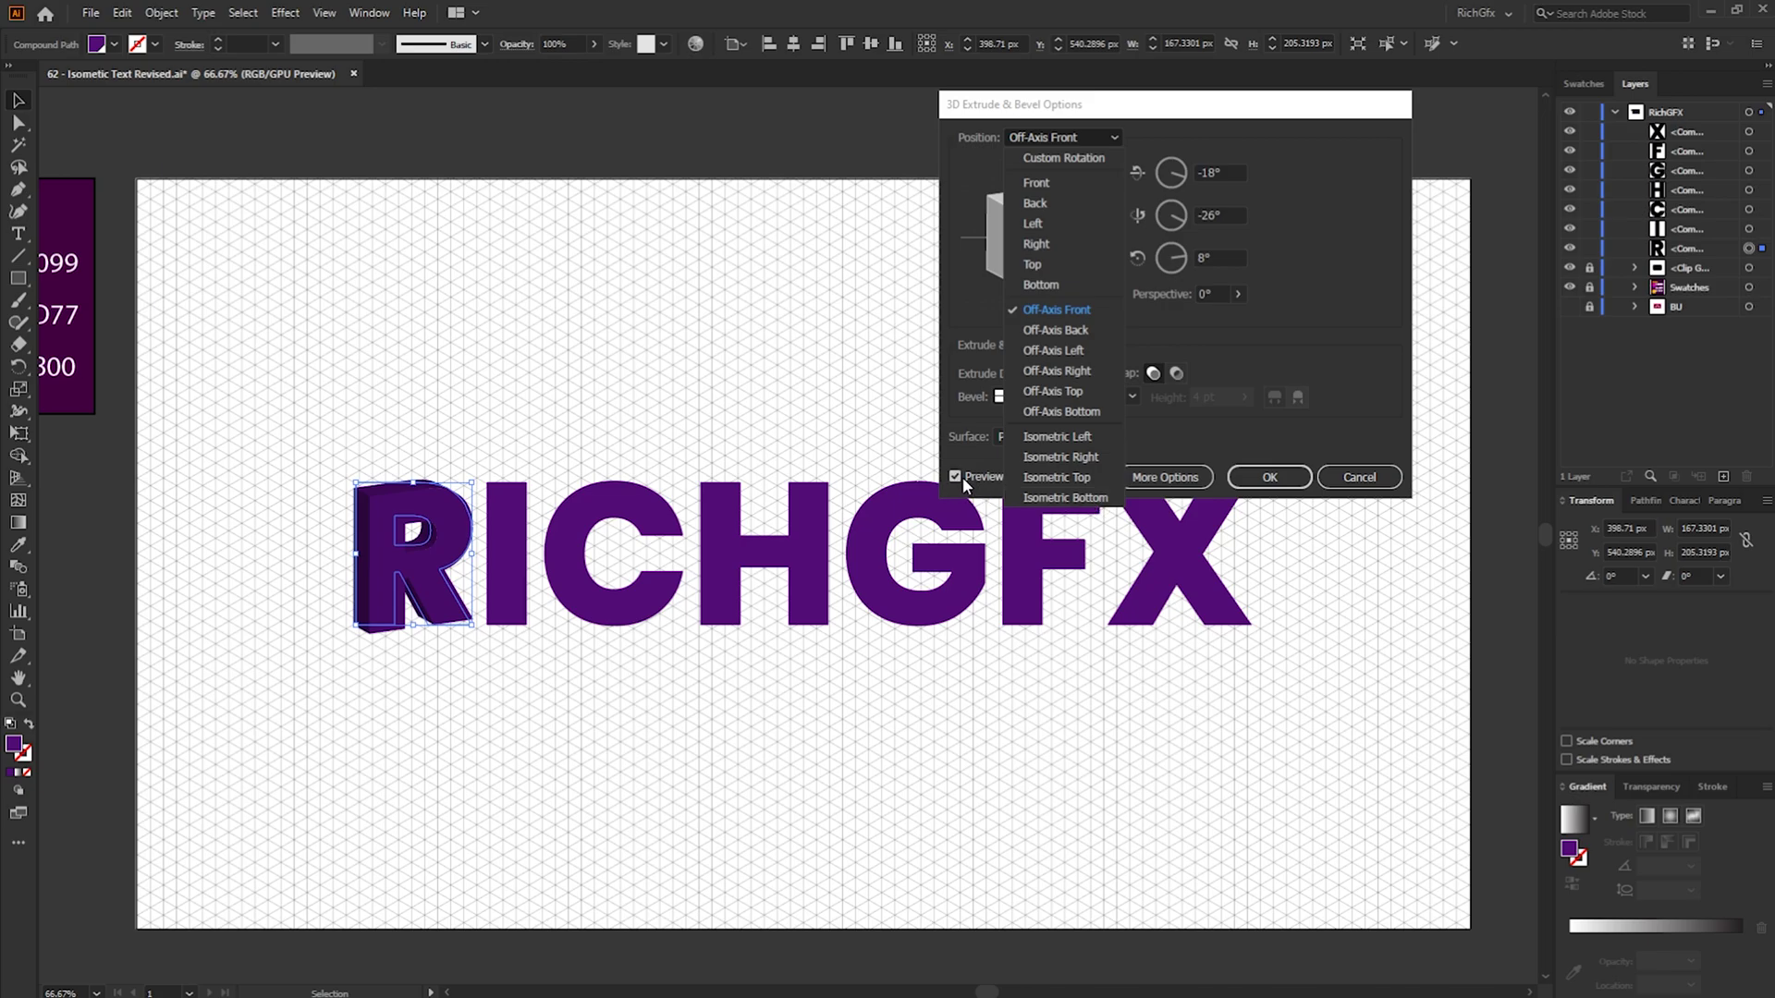
pyautogui.click(1087, 441)
pyautogui.click(1110, 138)
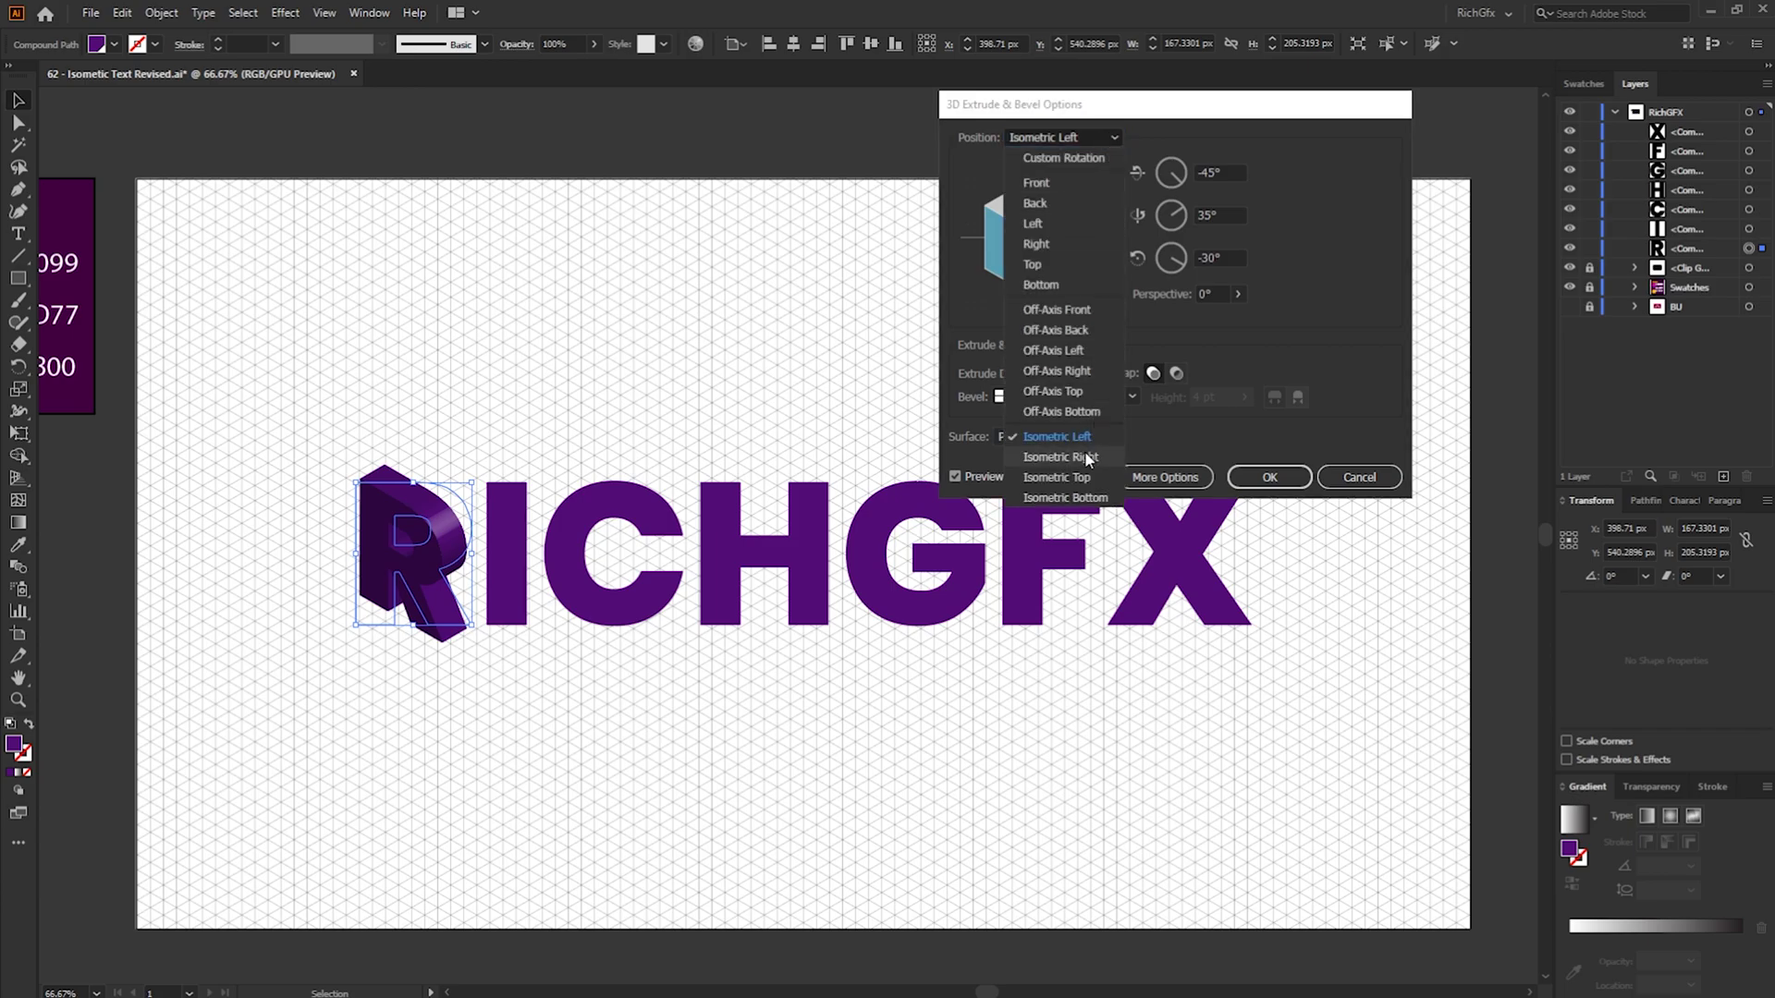
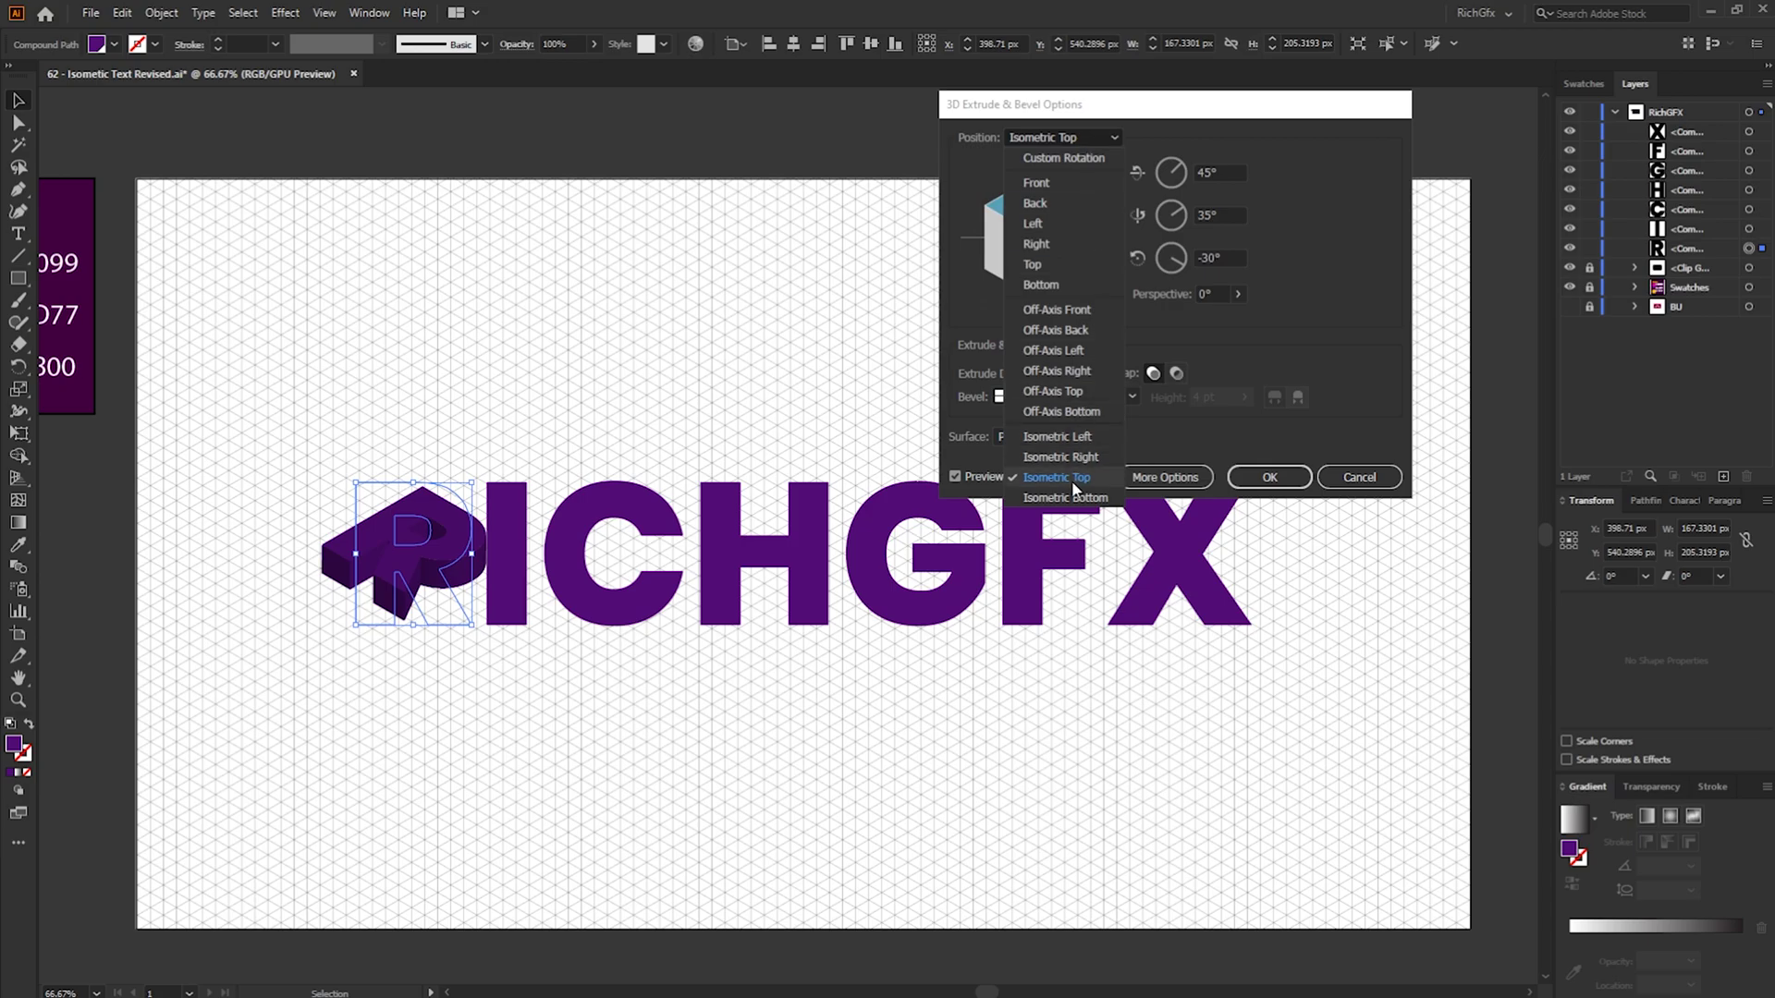
# Try the Isometric Bottom, Left, Right and Top positions on the letter R with the preview on
pyautogui.click(1067, 499)
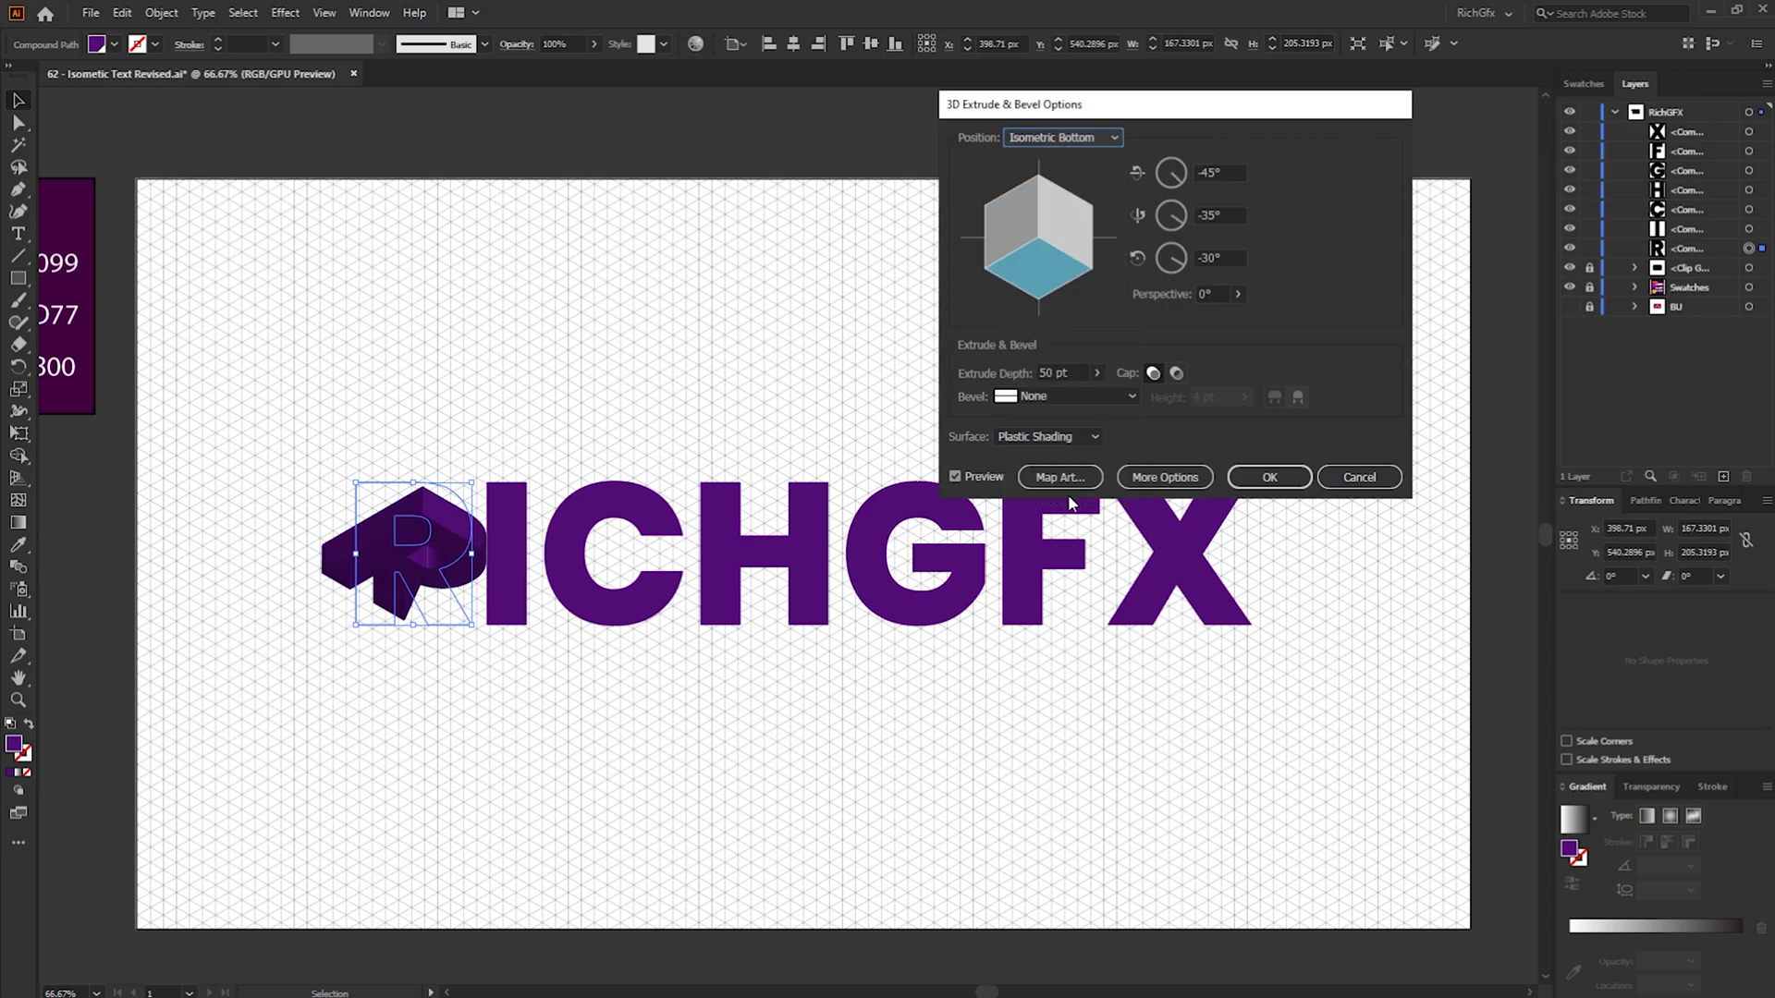
pyautogui.click(1085, 139)
pyautogui.click(1091, 443)
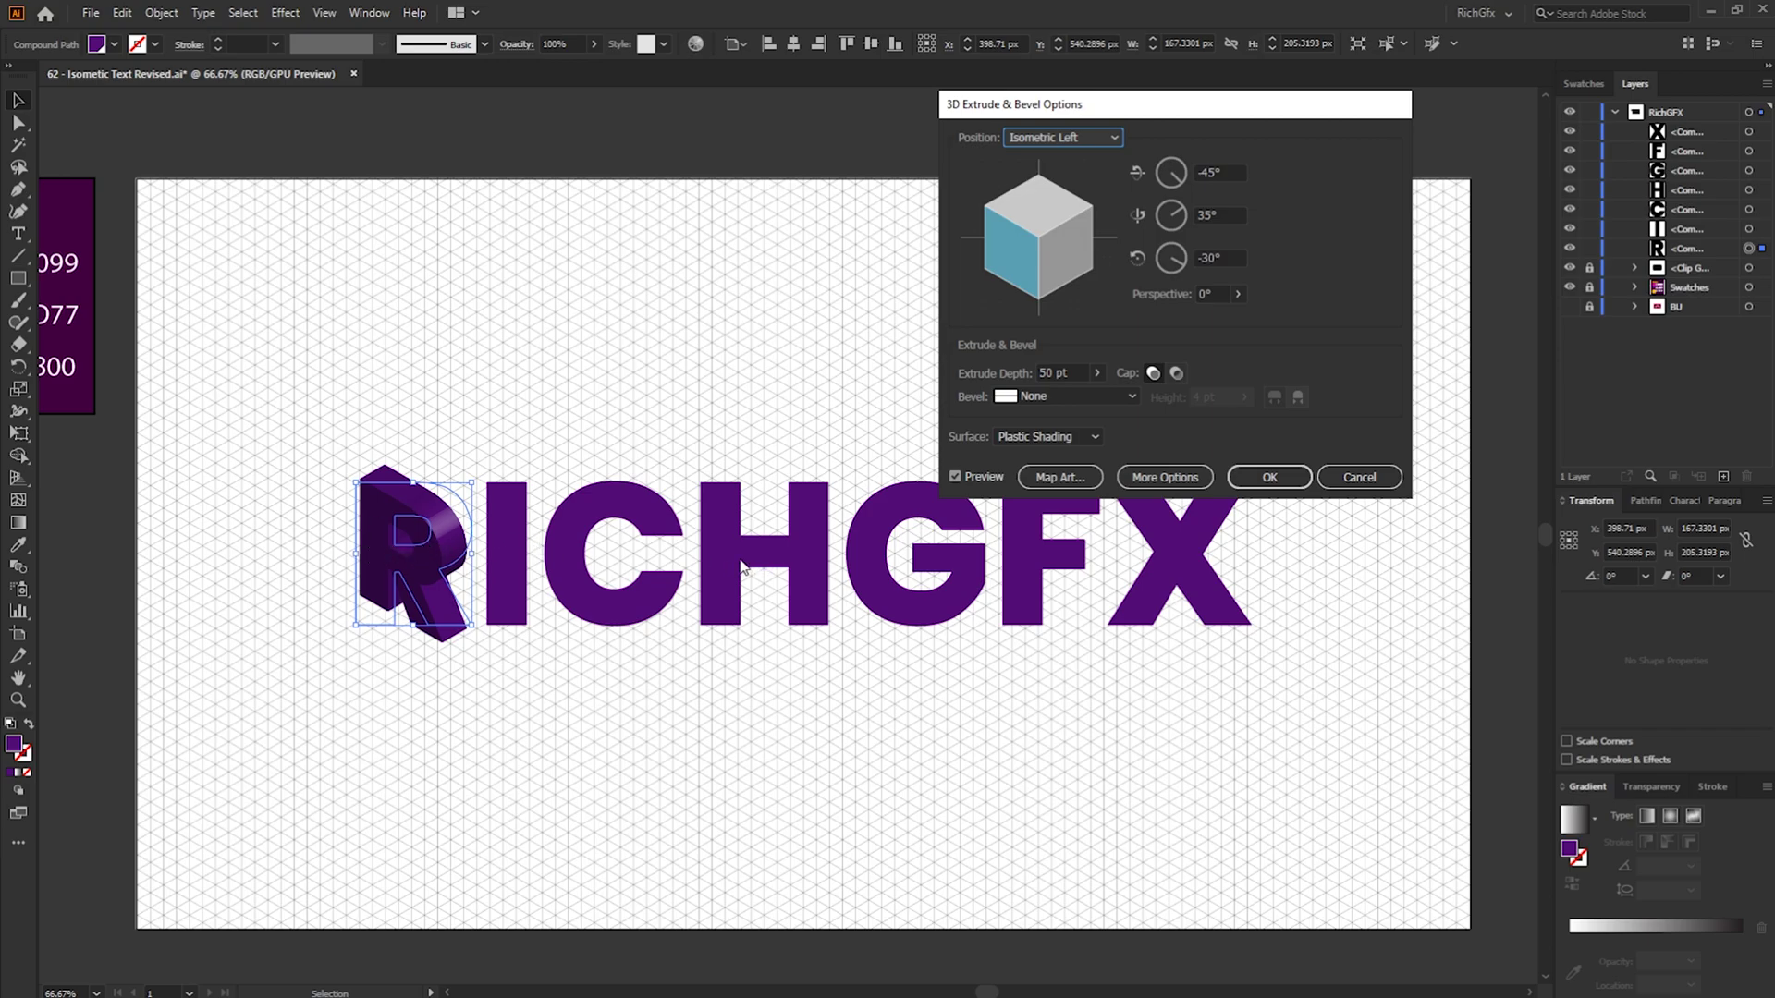
pyautogui.click(1073, 132)
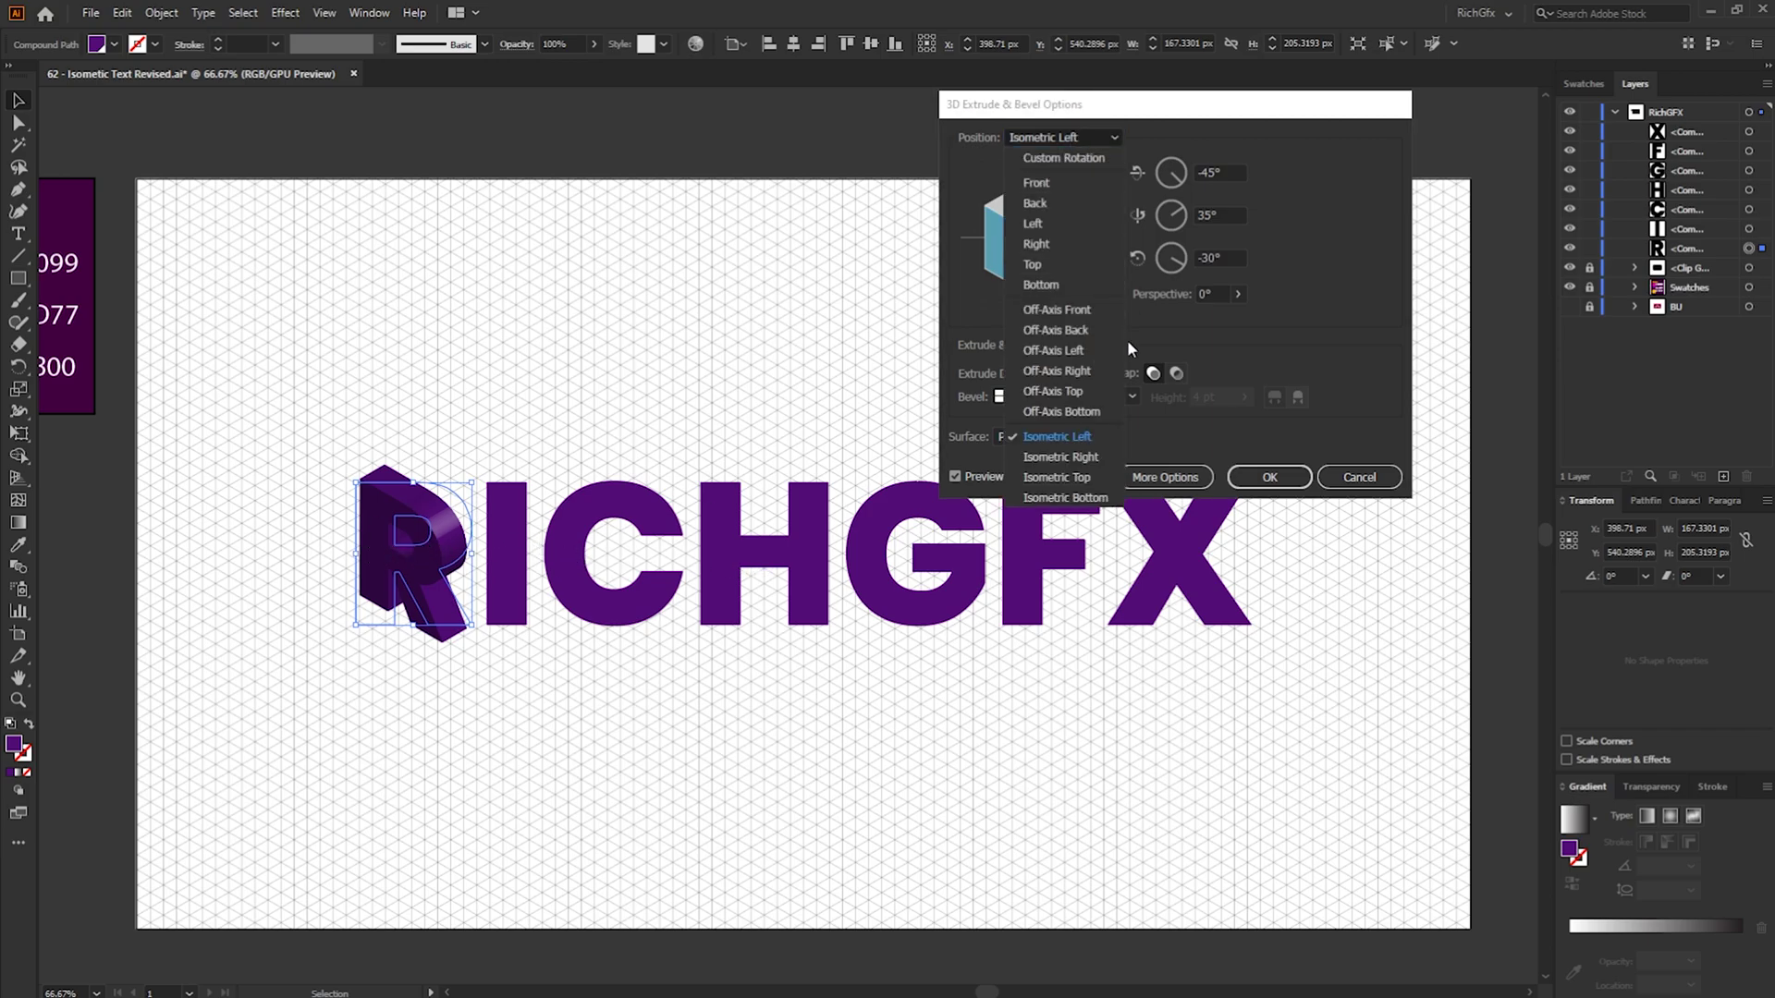
pyautogui.click(1085, 458)
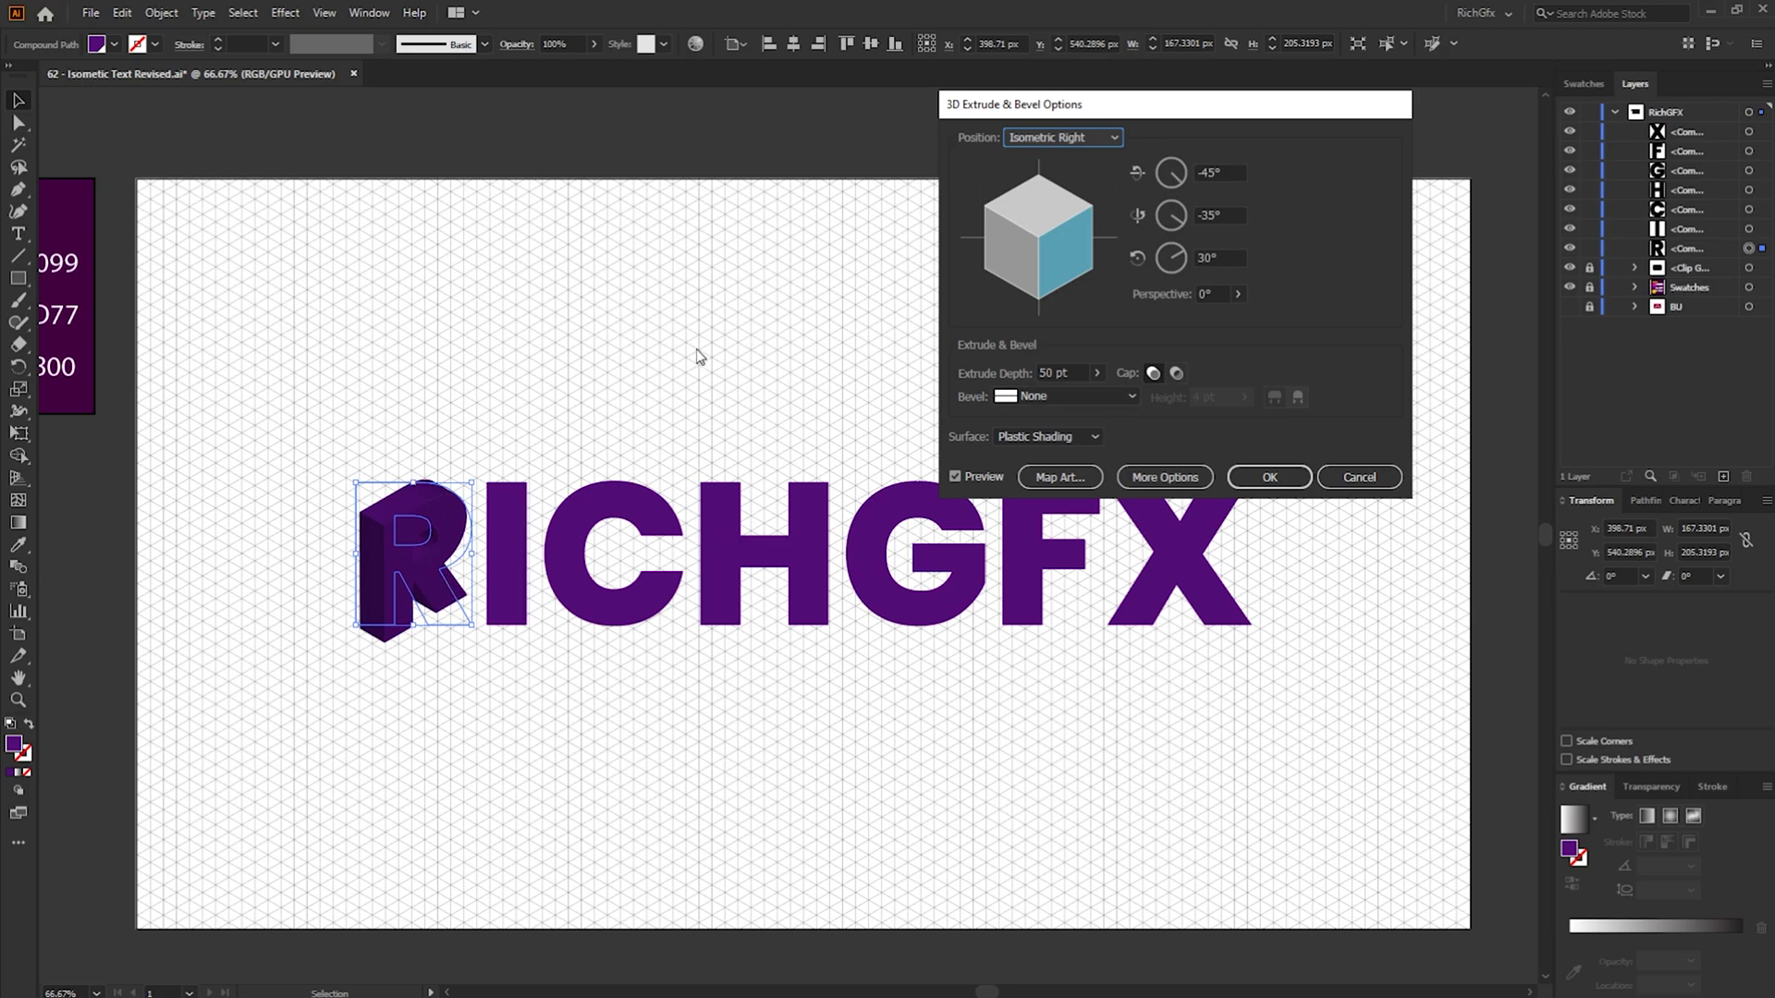
pyautogui.click(1072, 138)
pyautogui.click(1053, 480)
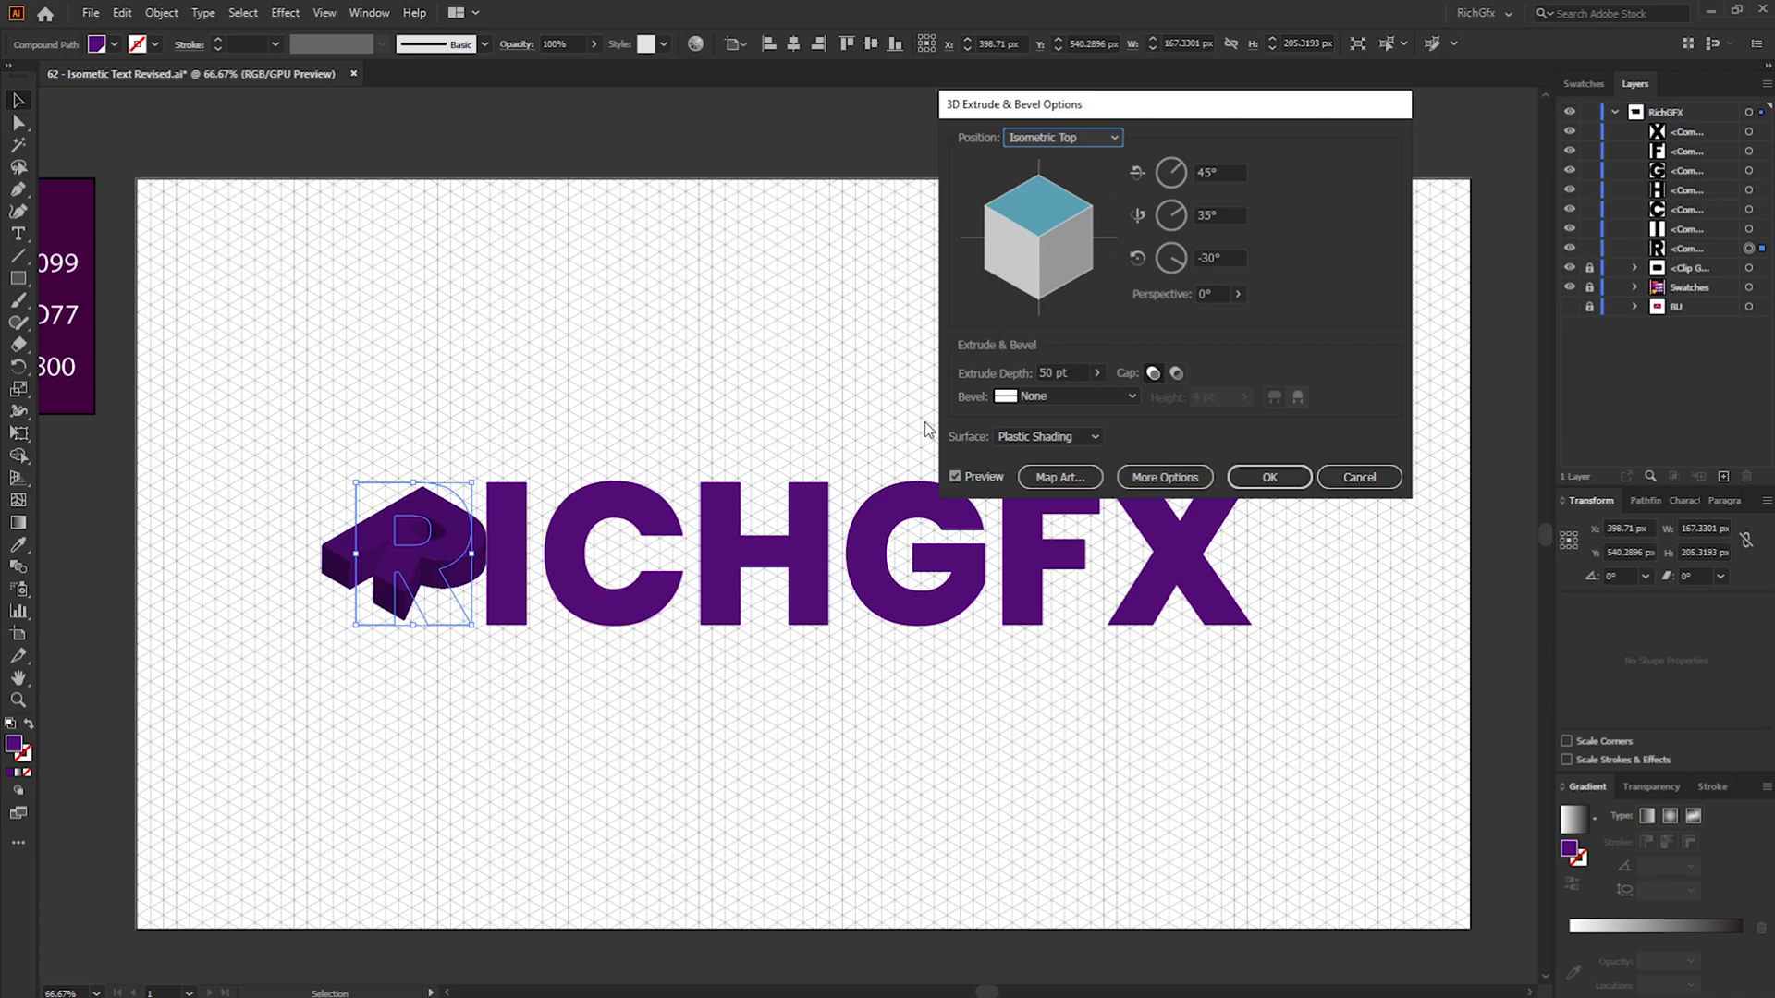
pyautogui.click(1072, 137)
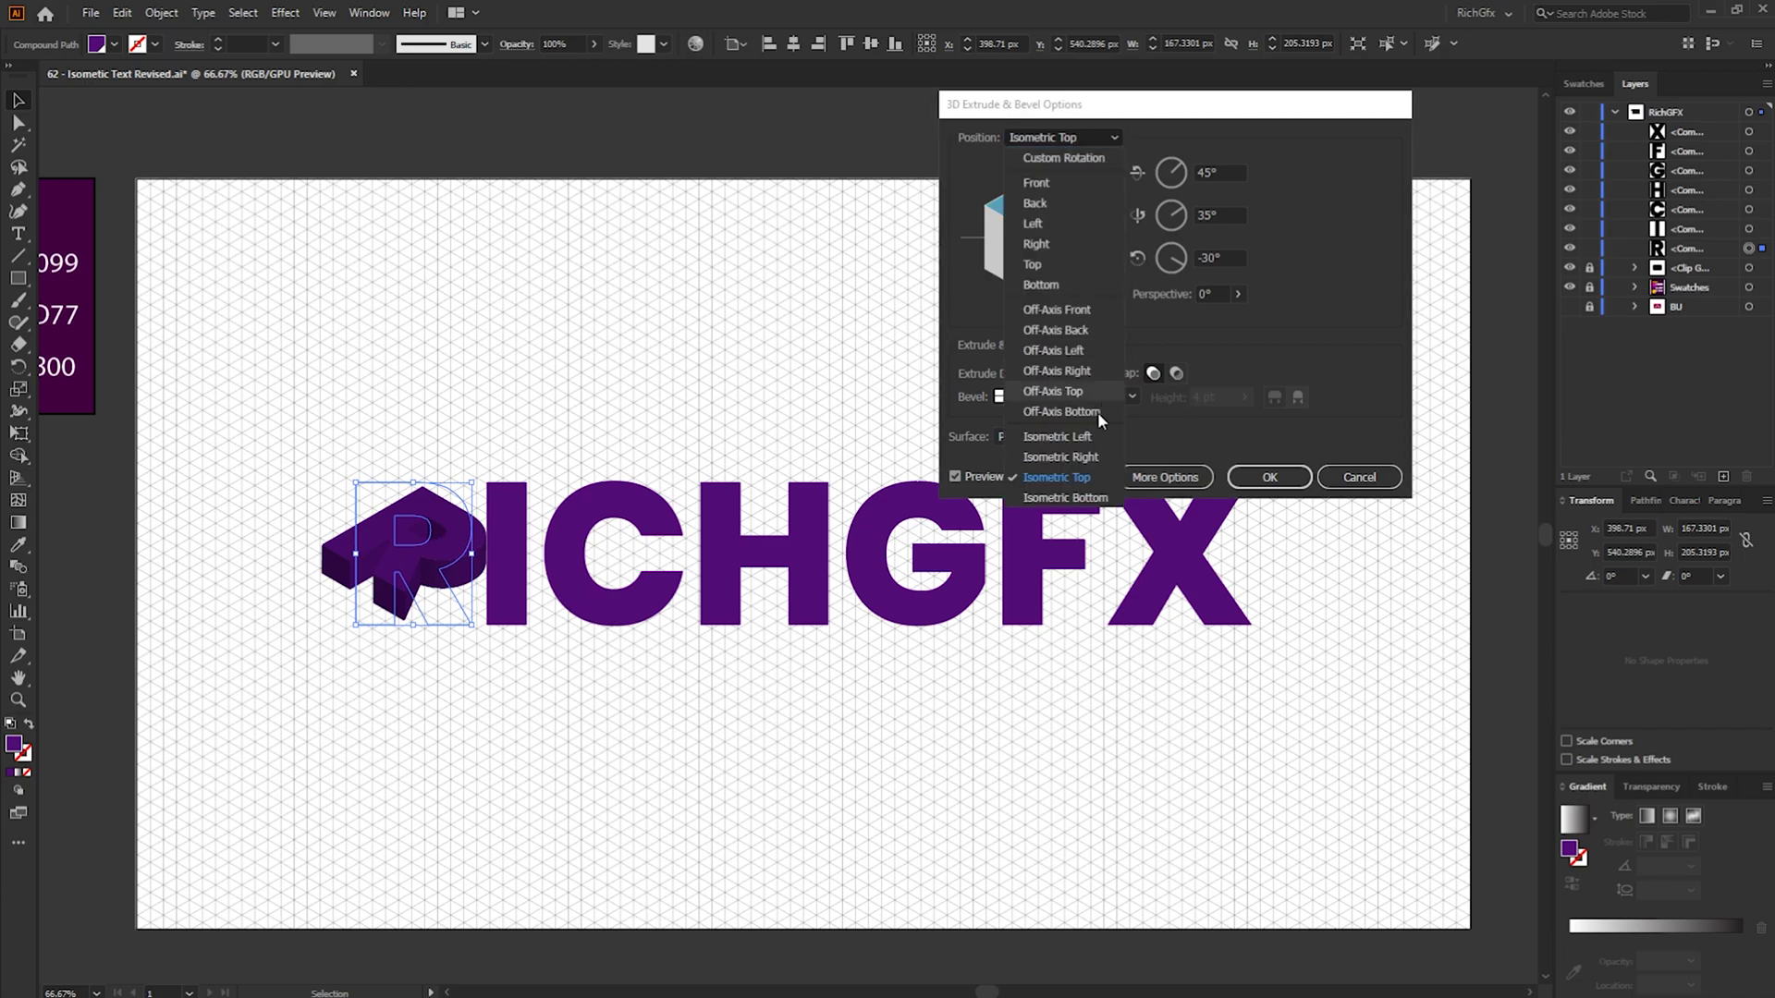
pyautogui.click(1081, 429)
# Set the letter R's extrusion to the Isometric Right position with an 80 pt depth and apply the effect
pyautogui.click(1072, 137)
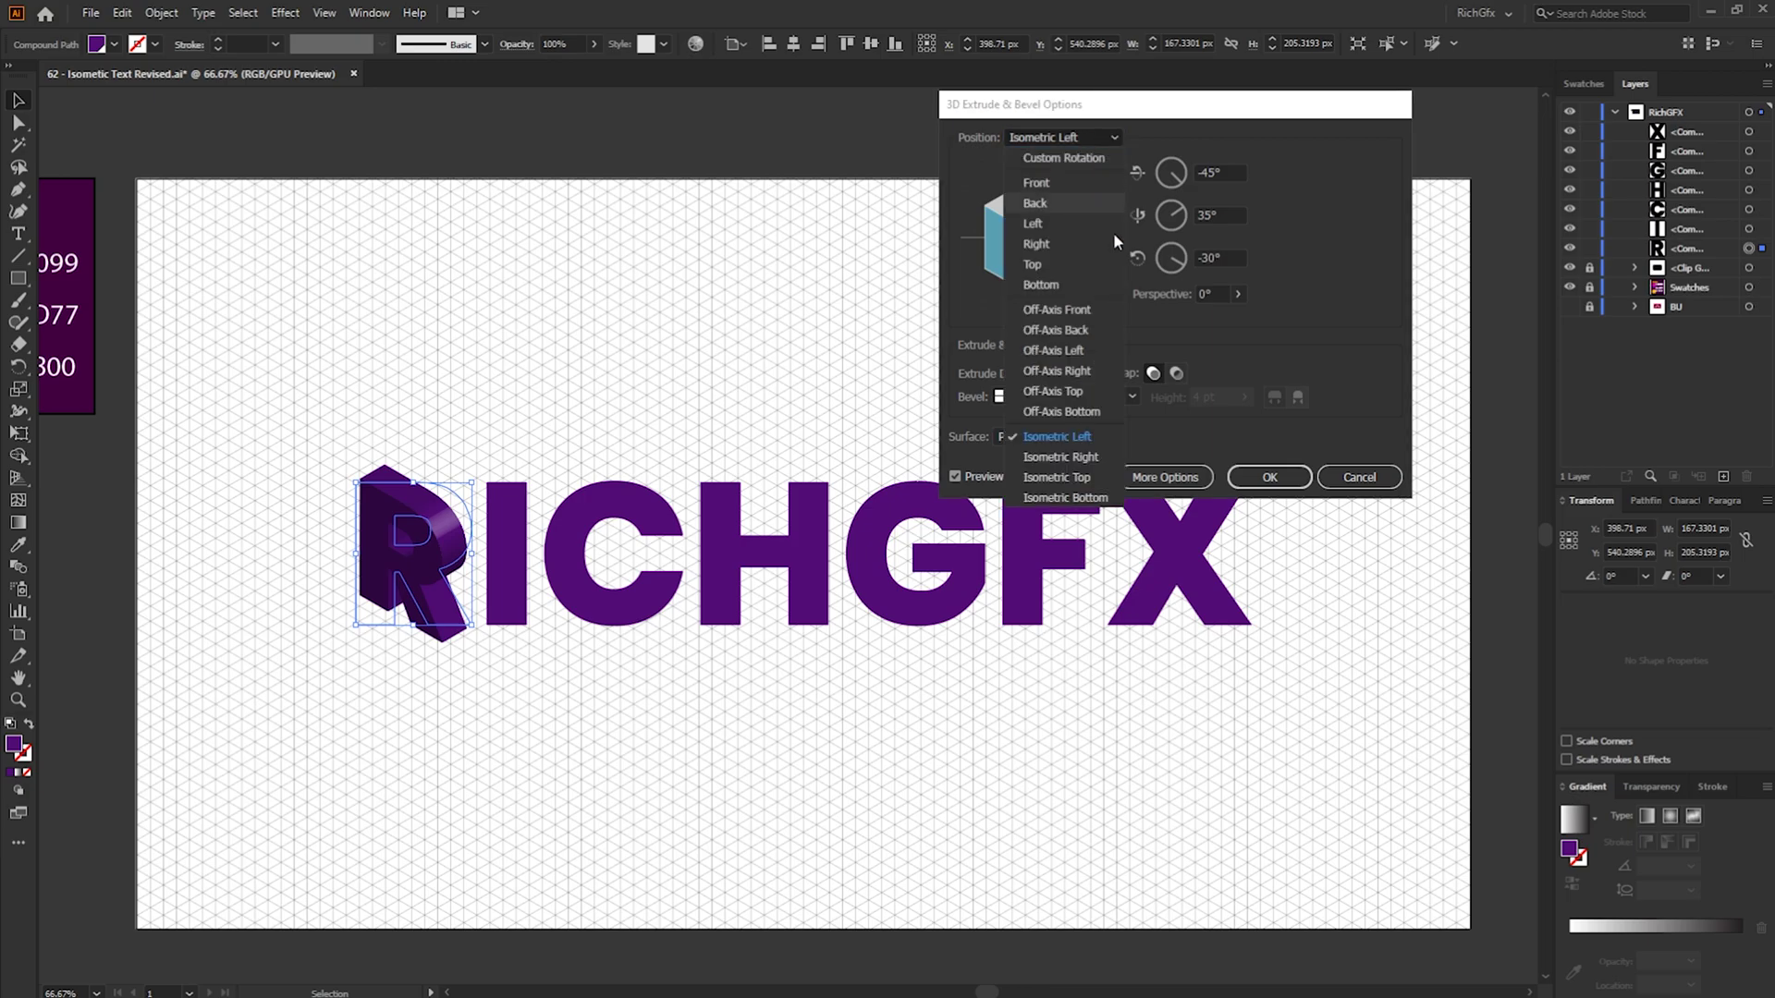
pyautogui.click(1072, 458)
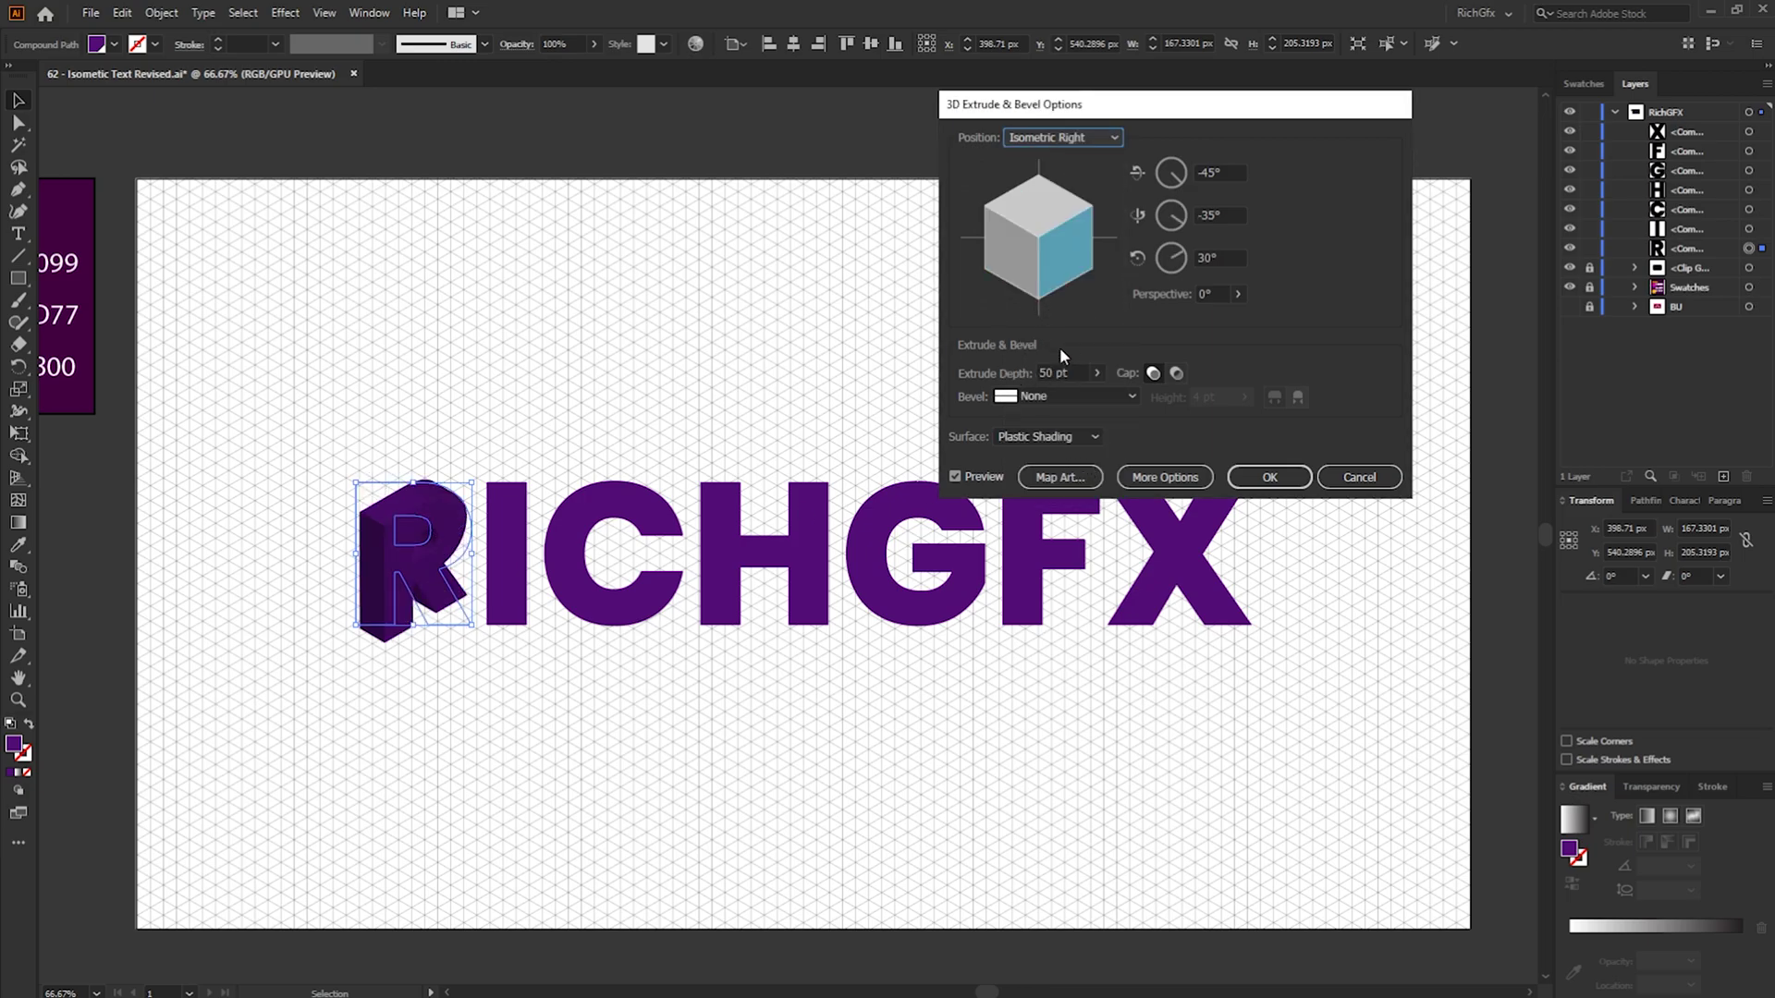
pyautogui.moveTo(1055, 374); pyautogui.dragTo(1008, 387)
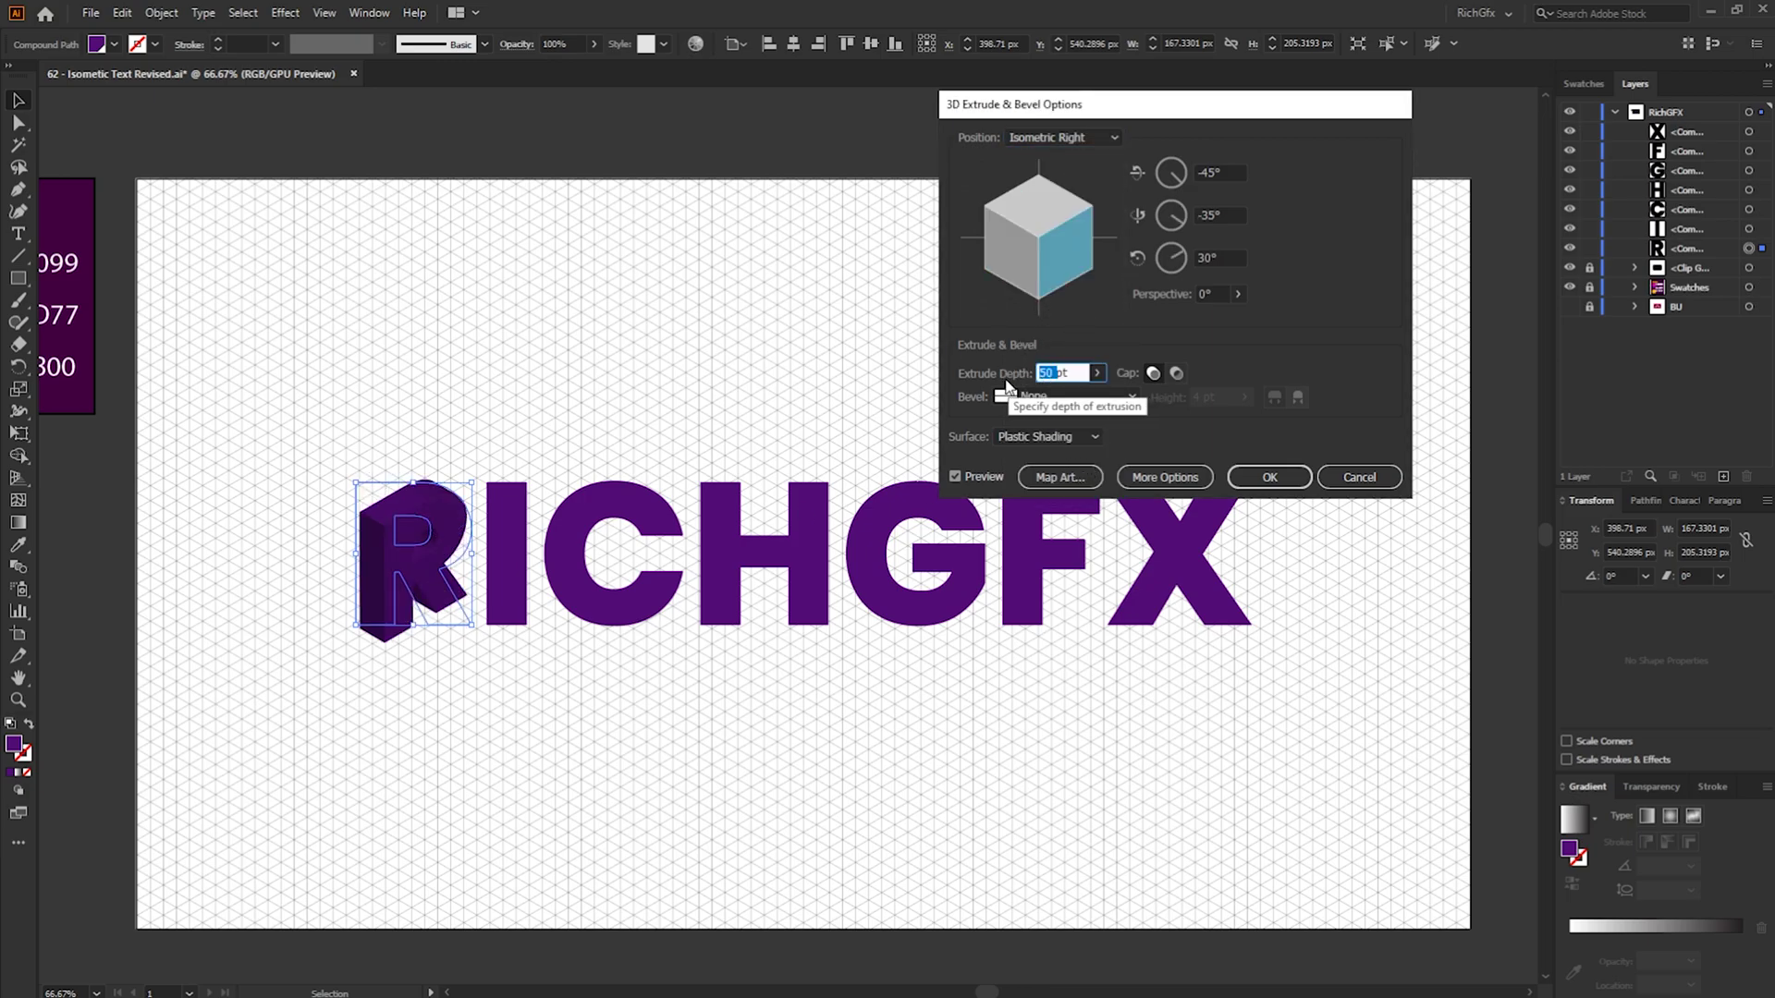
pyautogui.write('80')
pyautogui.click(1239, 258)
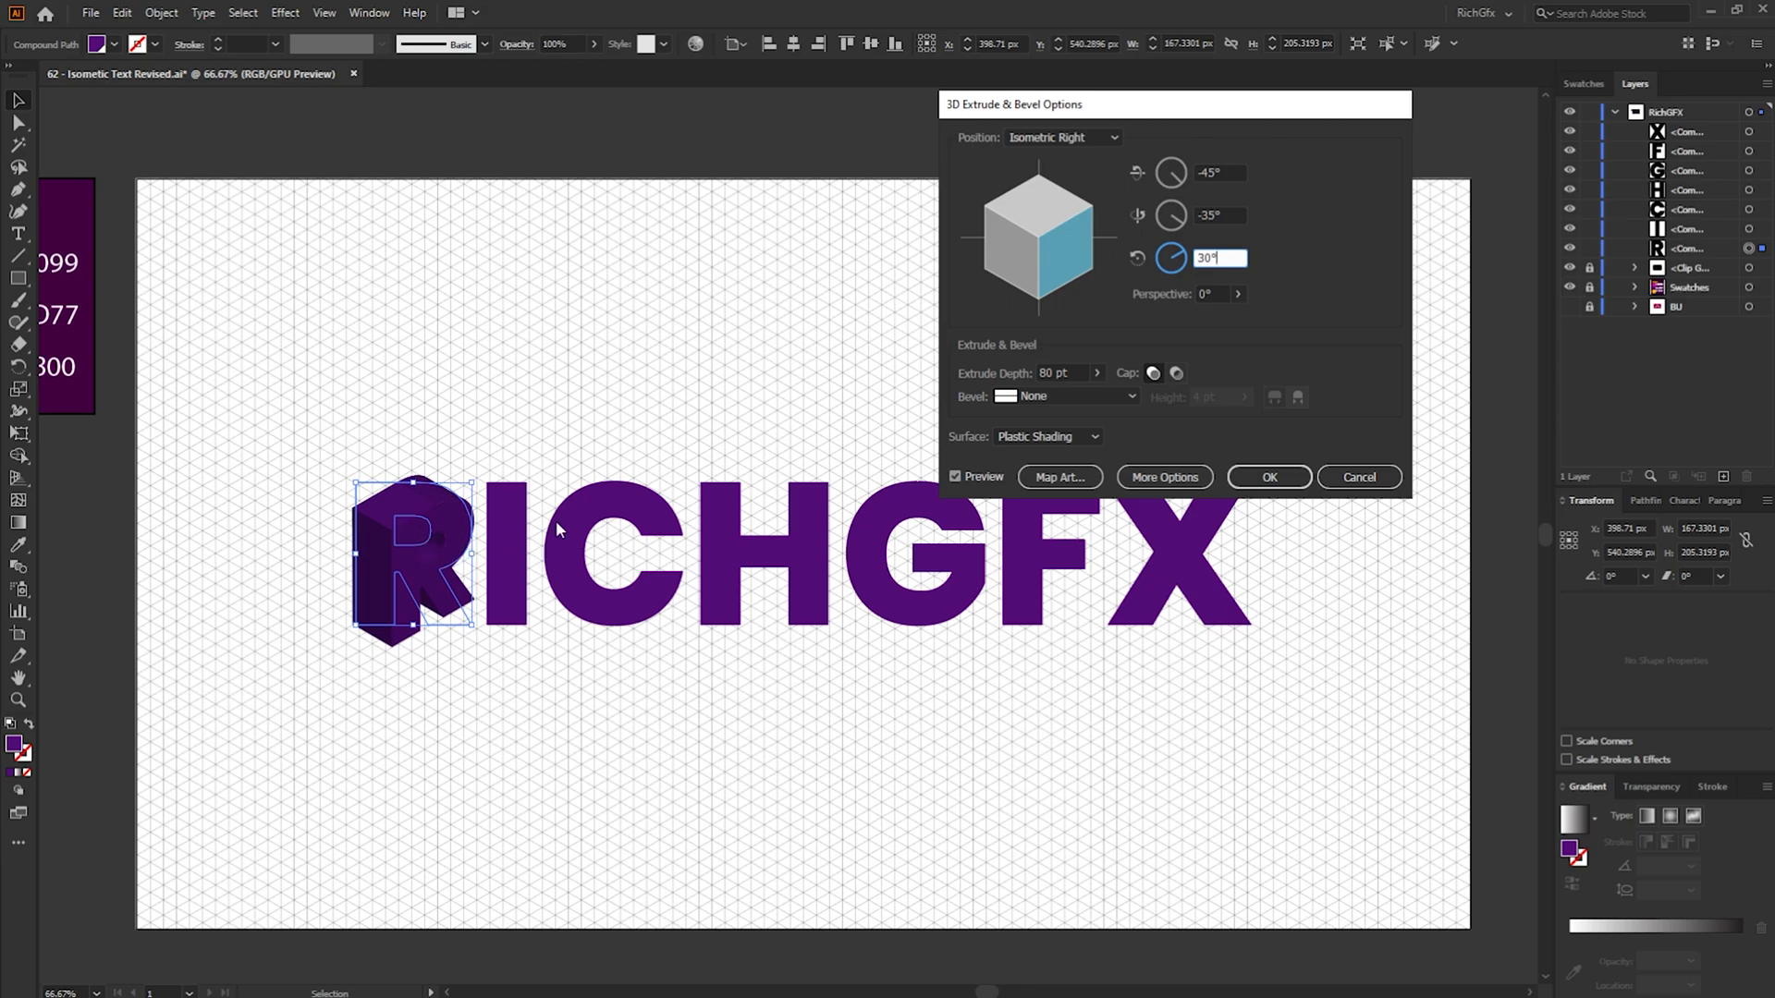
pyautogui.click(1270, 477)
pyautogui.click(1340, 612)
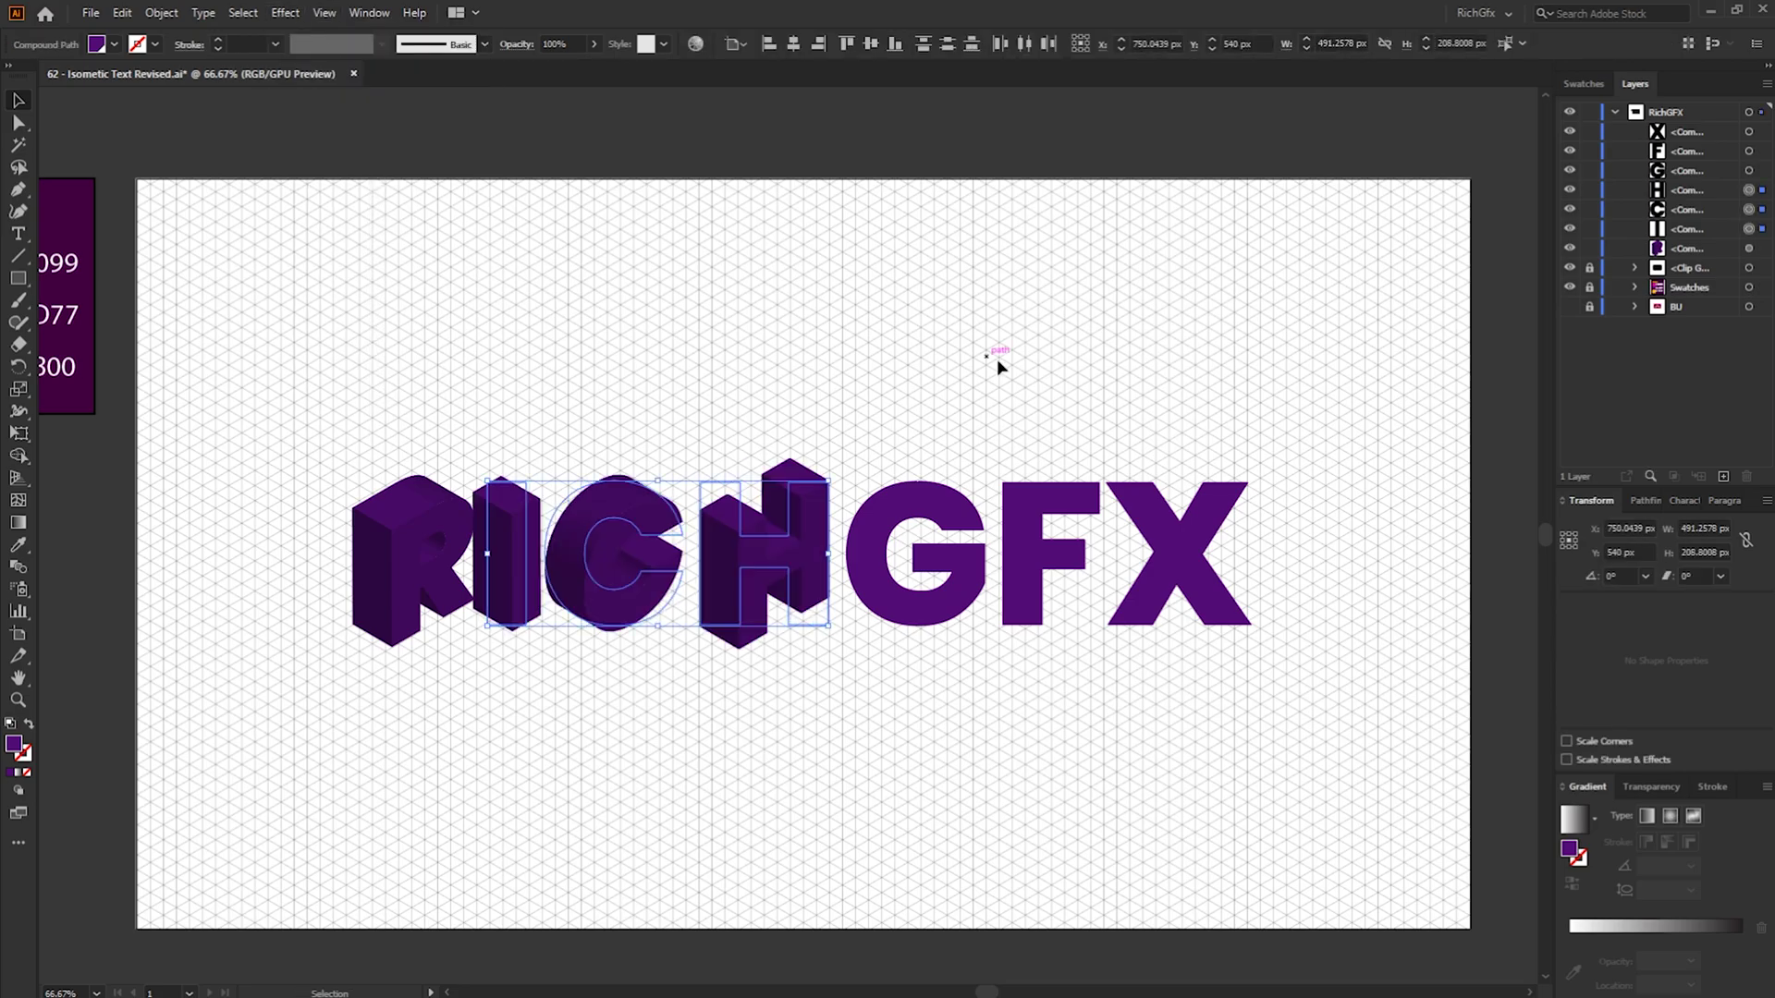
# Apply a 3D Extrude & Bevel effect in the Isometric Left position to the letters G, F and X
pyautogui.click(943, 558)
pyautogui.keyDown('shift'); pyautogui.click(1024, 554); pyautogui.keyUp('shift')
pyautogui.keyDown('shift'); pyautogui.click(1175, 554); pyautogui.keyUp('shift')
pyautogui.click(284, 13)
pyautogui.click(309, 53)
pyautogui.click(1063, 137)
pyautogui.click(1054, 434)
pyautogui.click(1269, 473)
pyautogui.click(1350, 507)
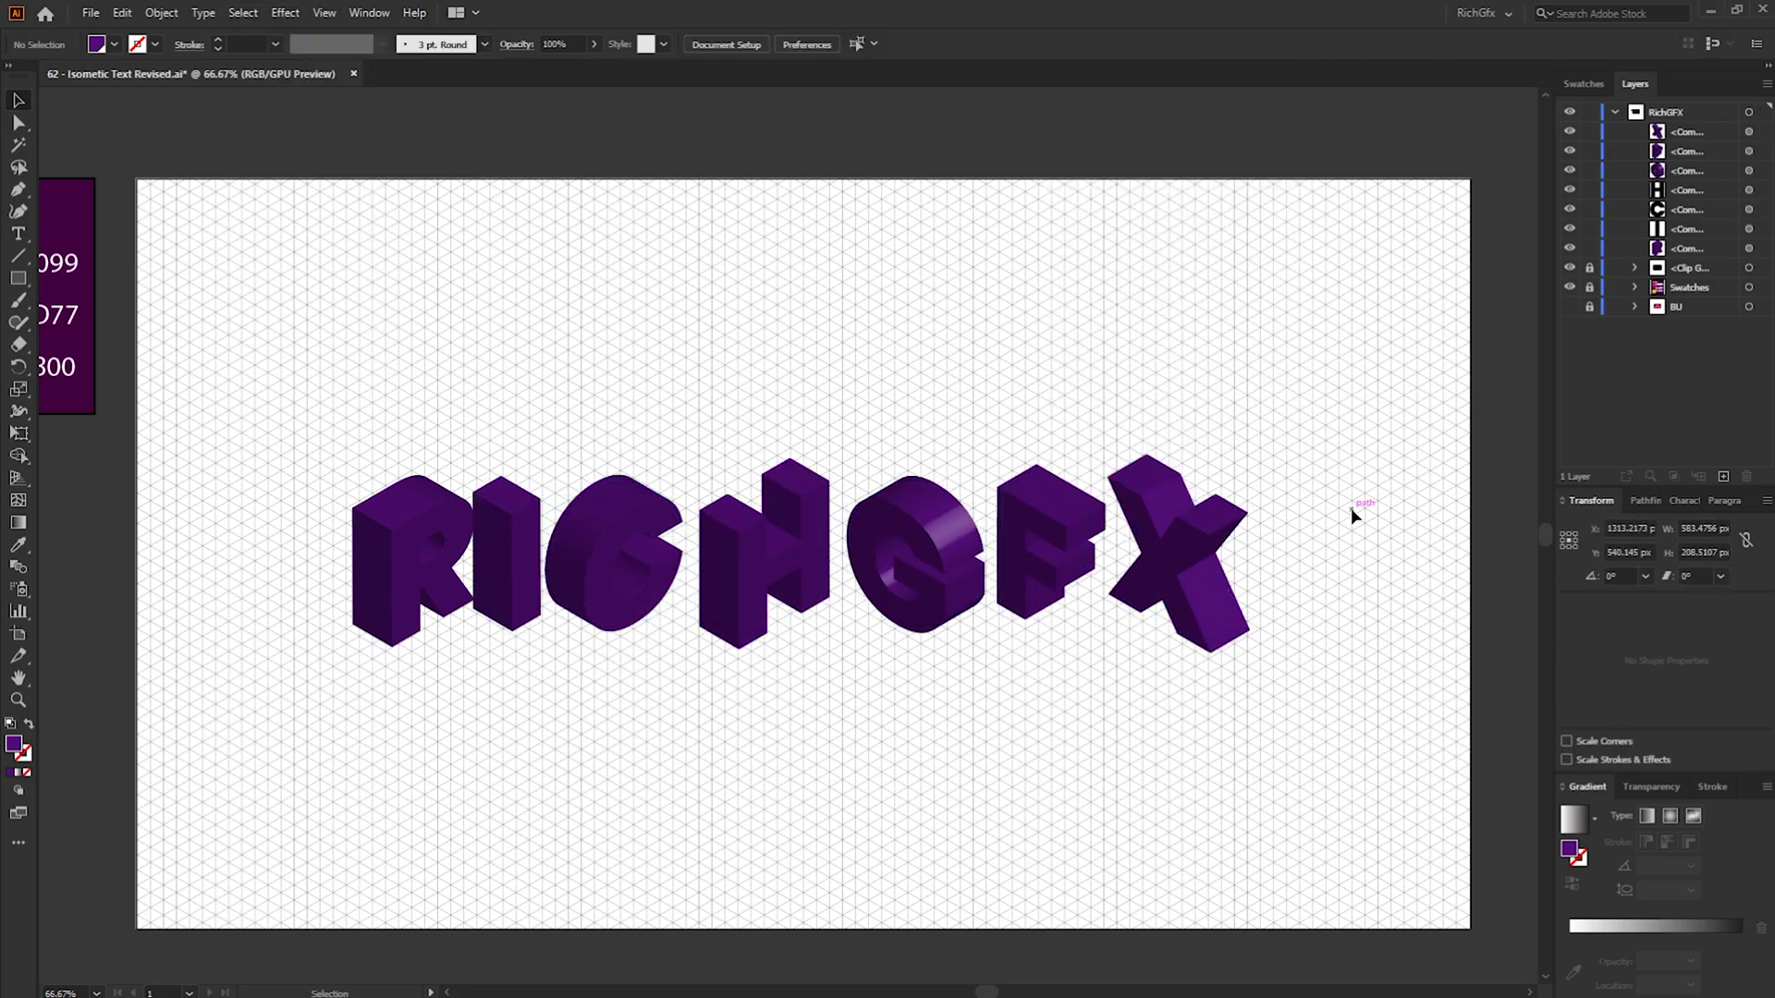
# Shift the letter R slightly away from the I and expand the appearance of all the RICHGFX letters
pyautogui.moveTo(432, 577); pyautogui.dragTo(403, 575)
pyautogui.click(1307, 739)
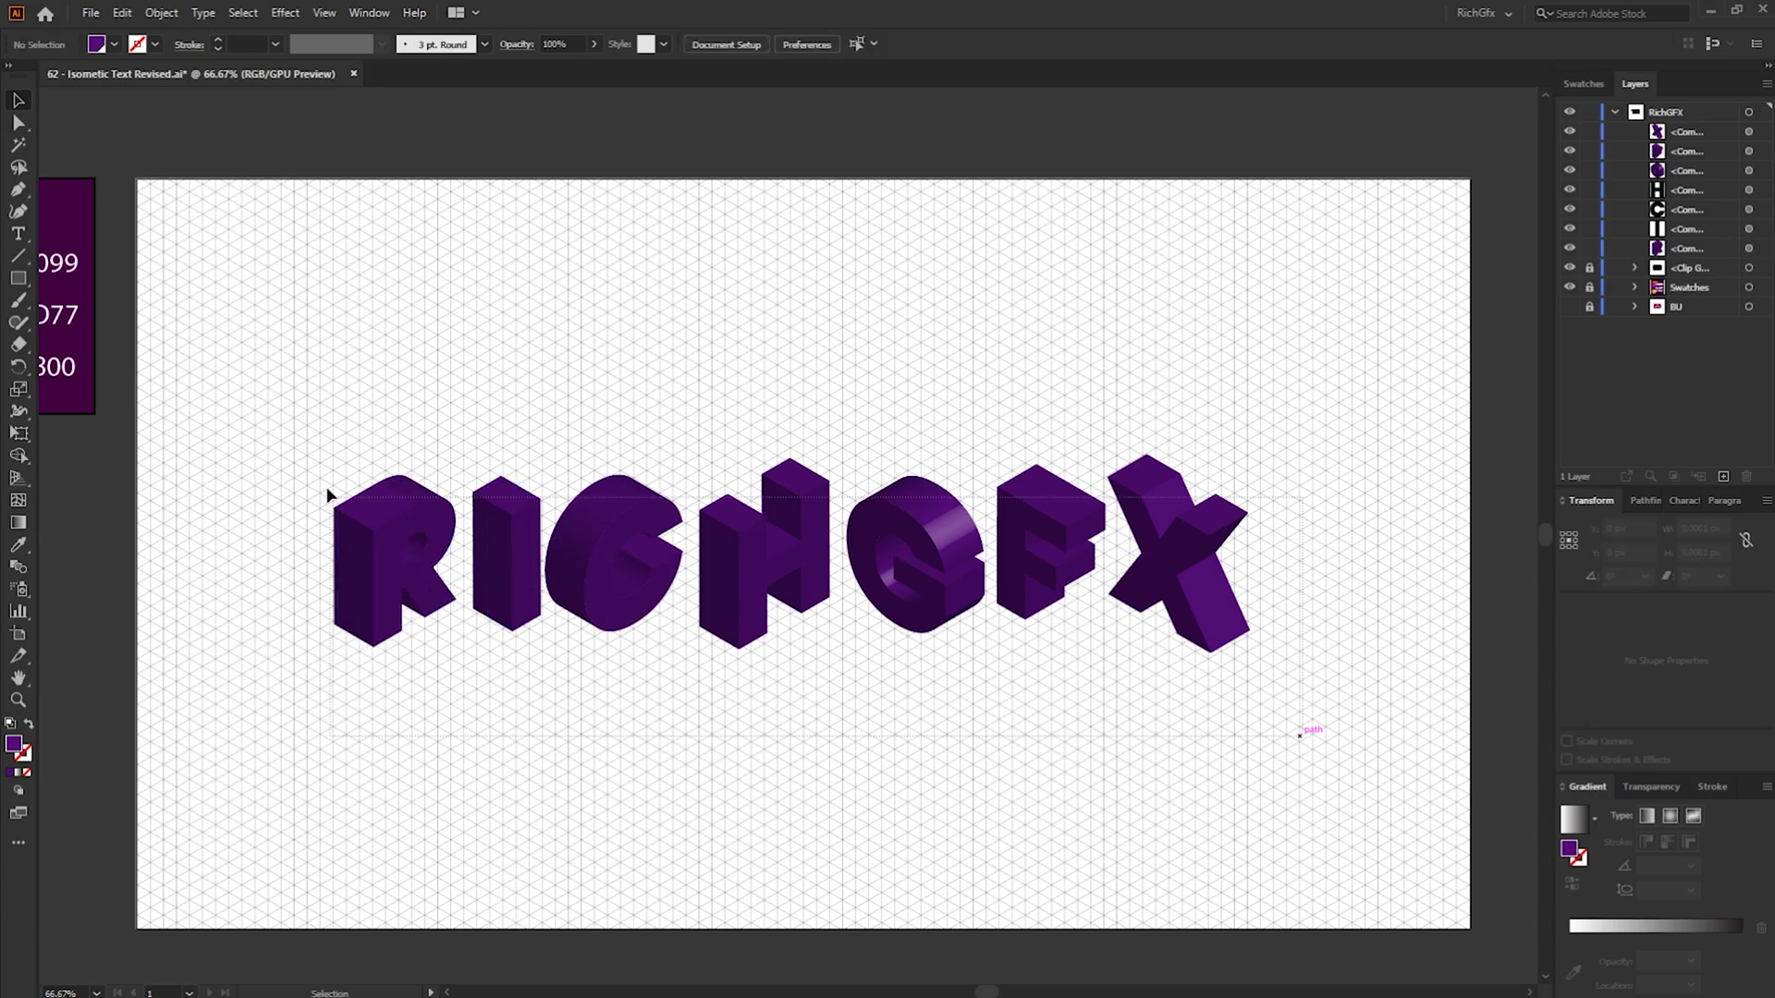
pyautogui.hotkey('ctrl', 'a')
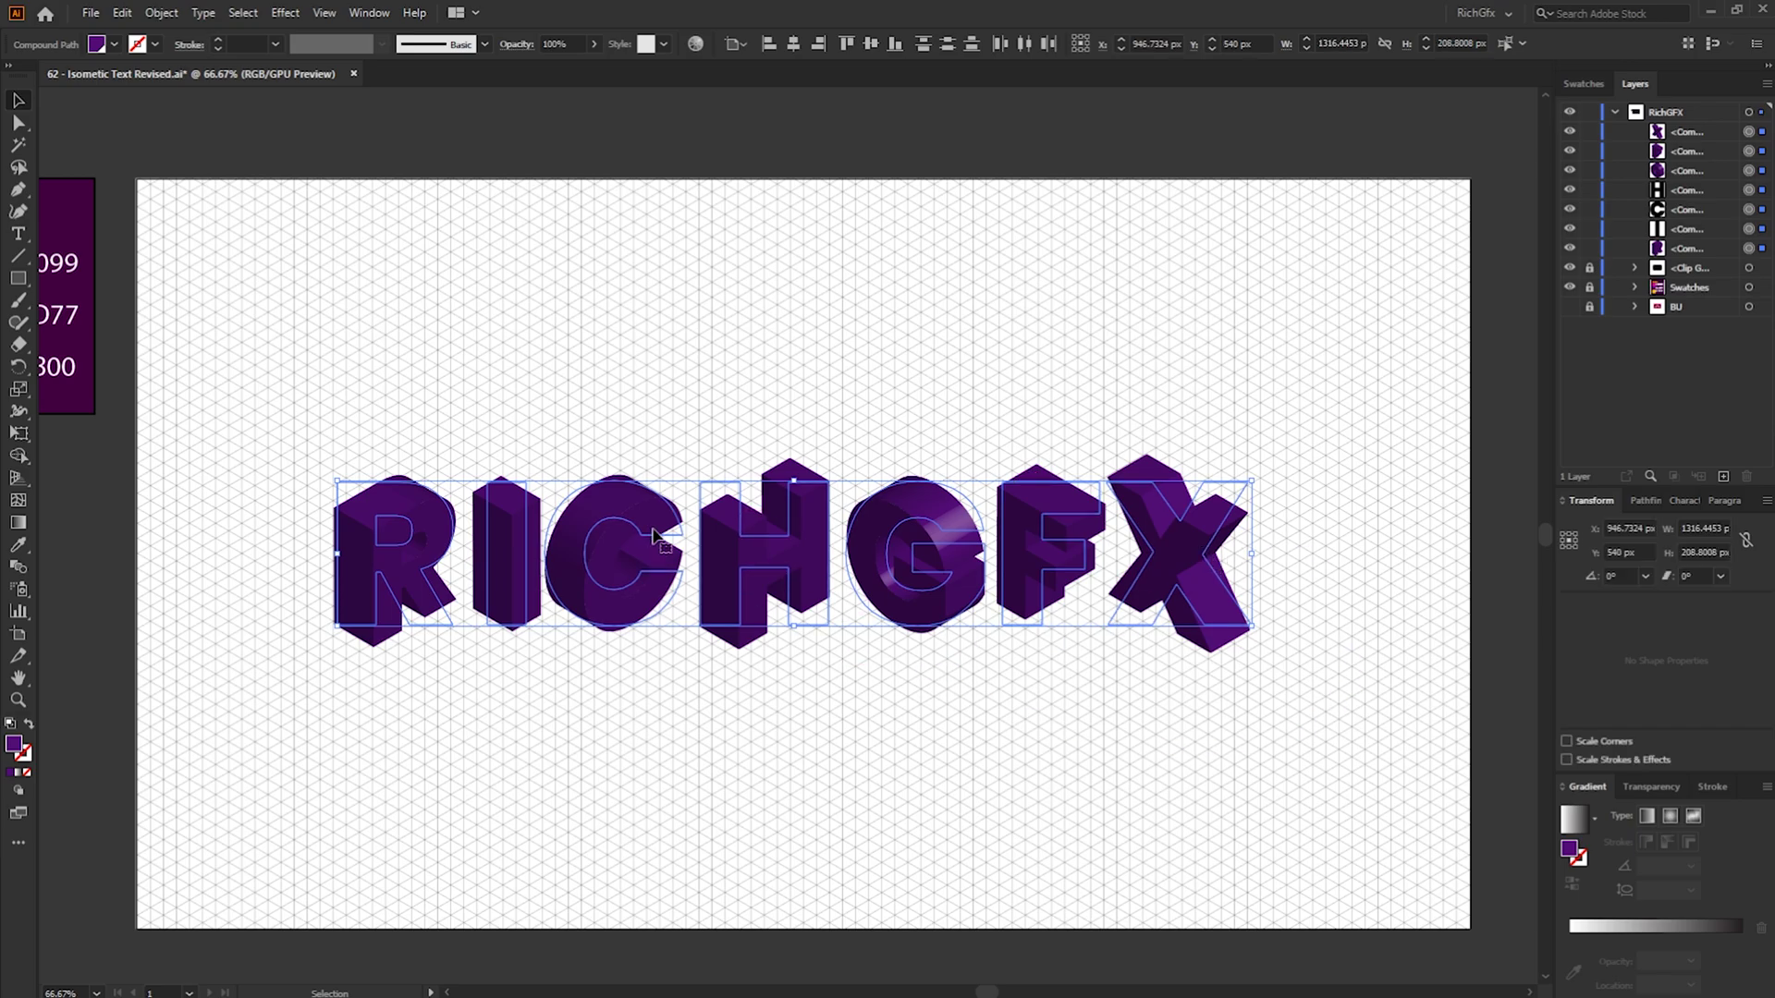
pyautogui.click(164, 13)
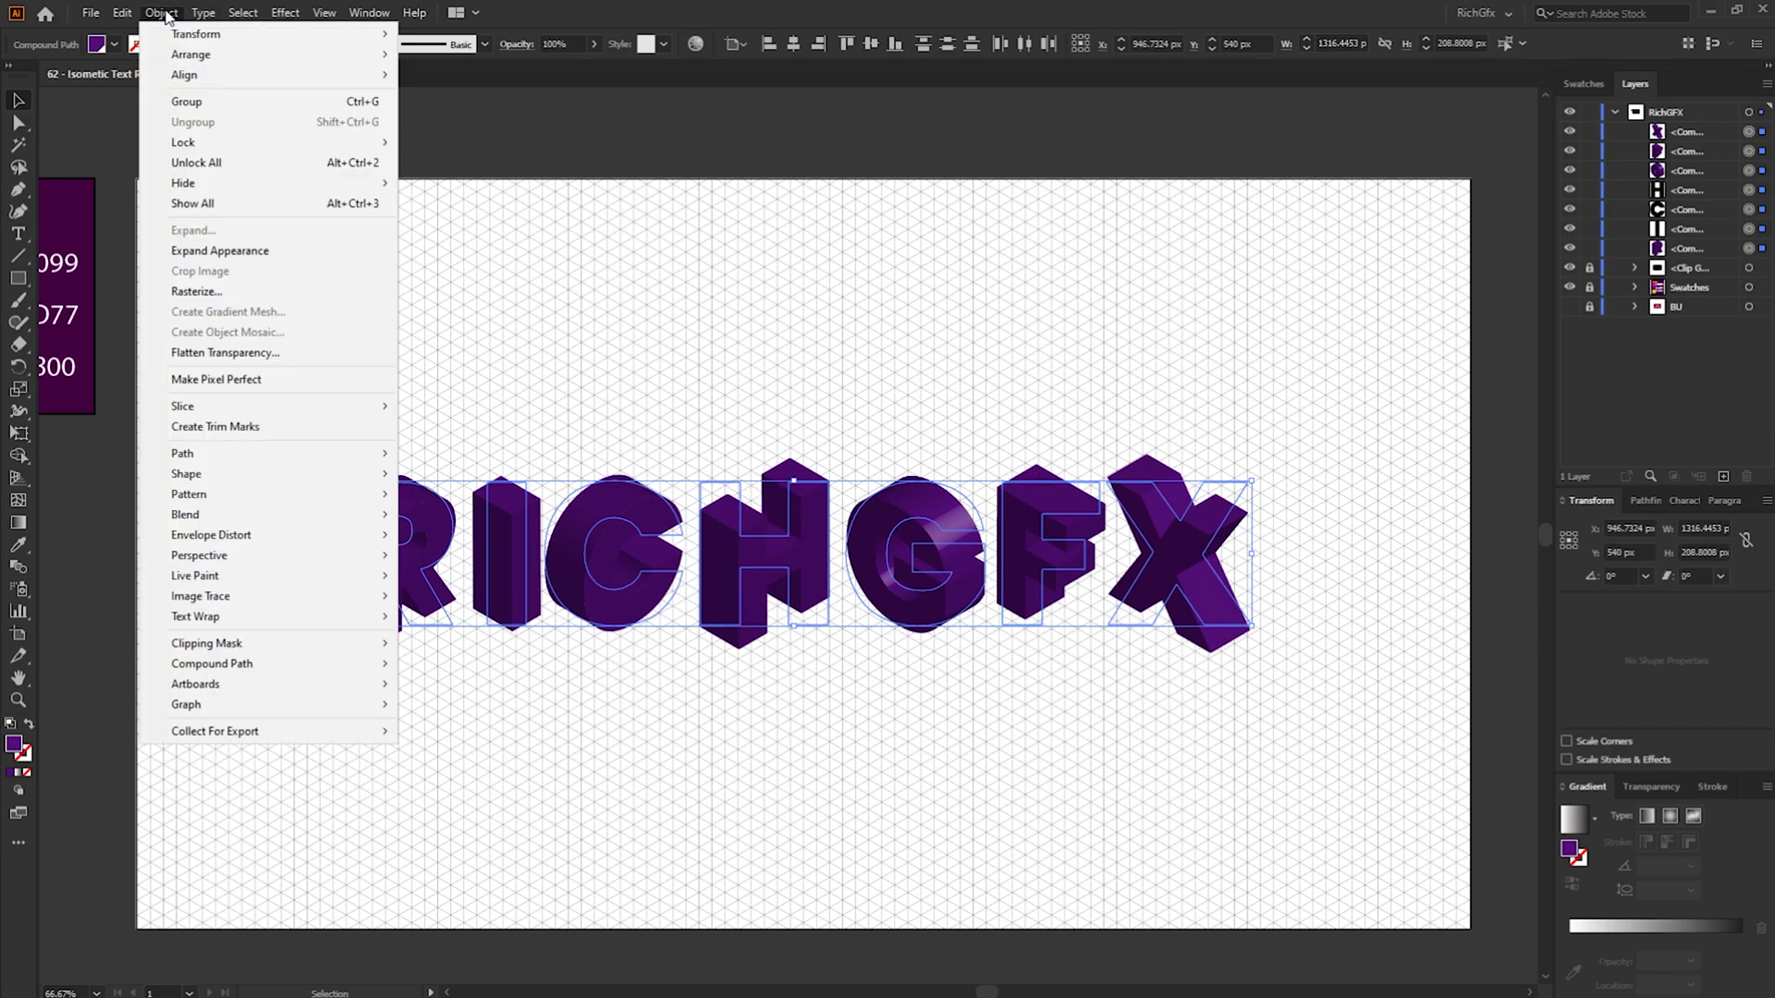
pyautogui.click(281, 249)
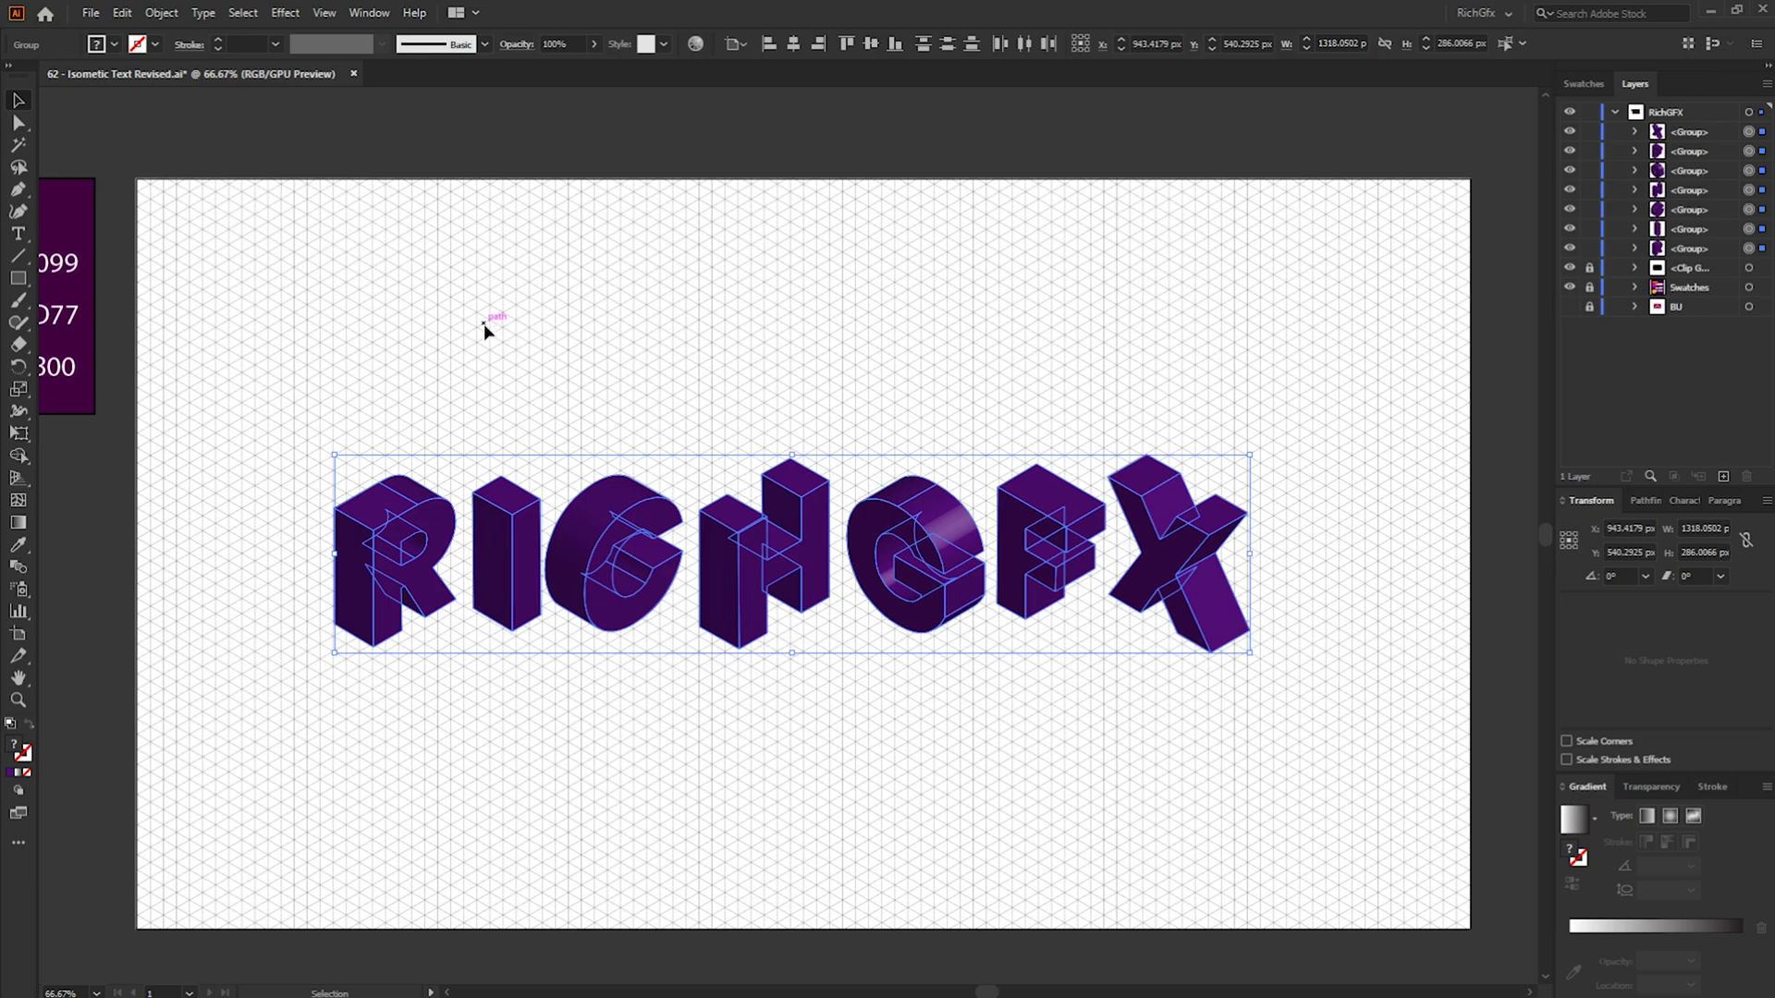
# Ungroup the expanded lettering three times so that the letter faces become separate shapes
pyautogui.click(162, 13)
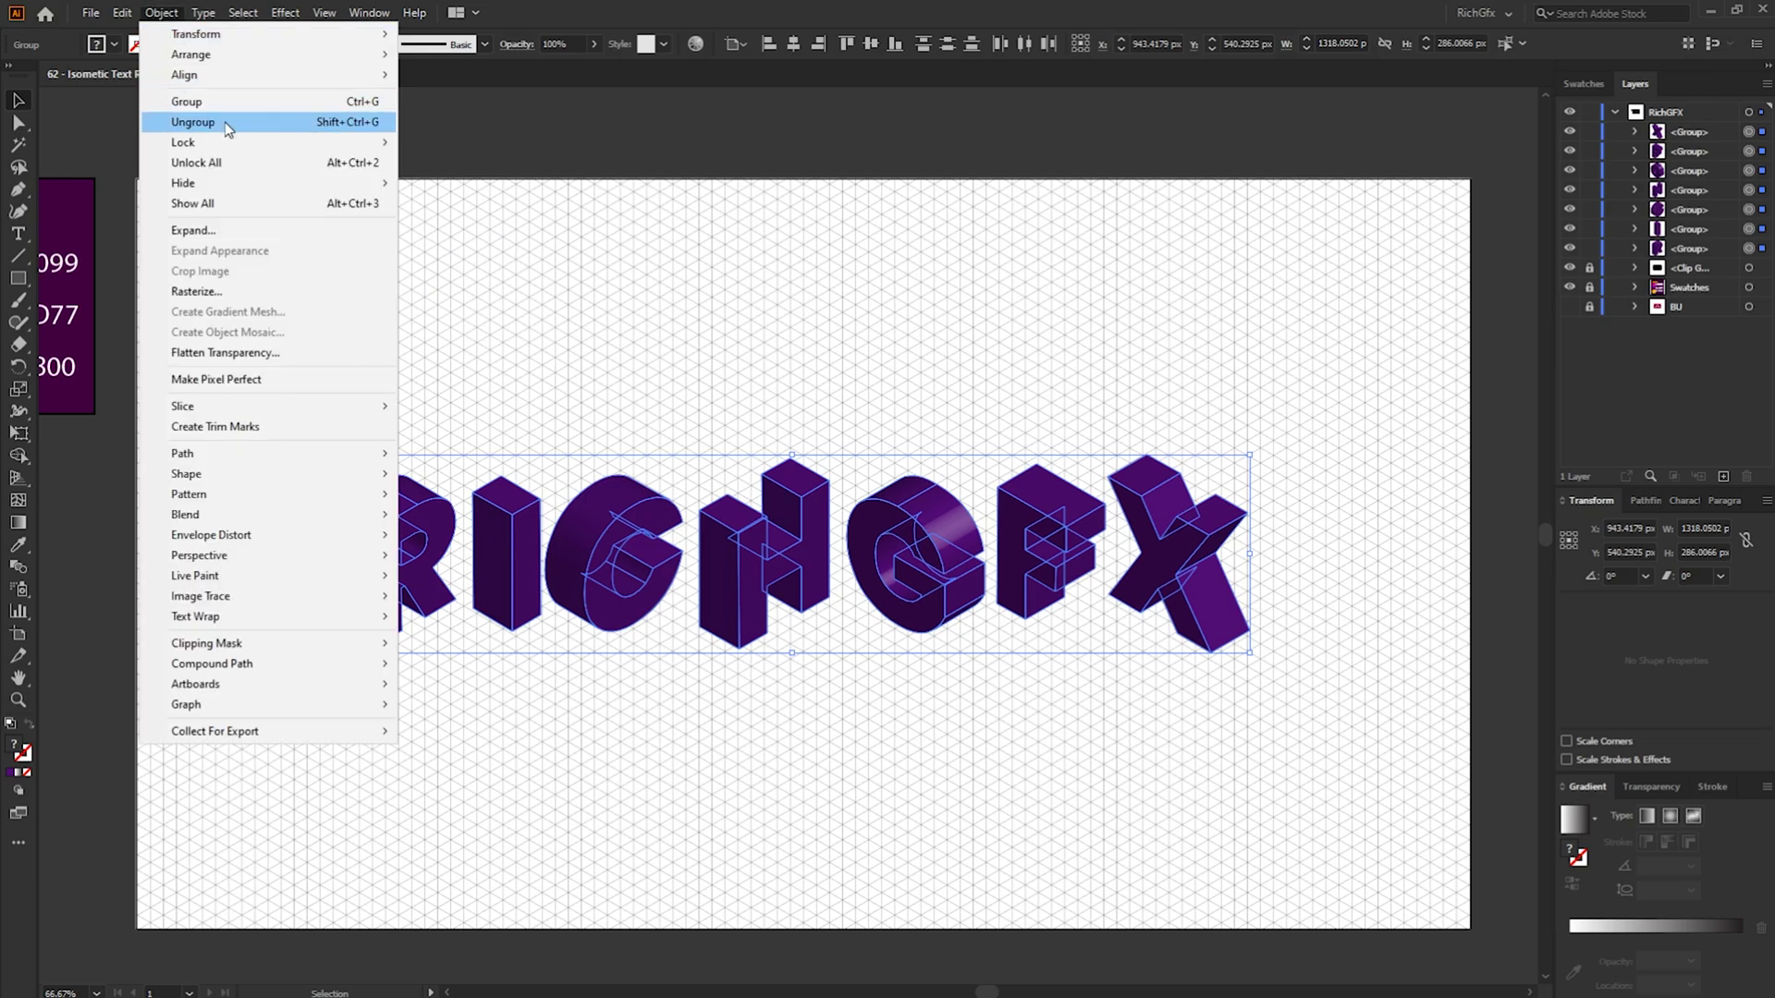
pyautogui.click(192, 122)
pyautogui.click(171, 15)
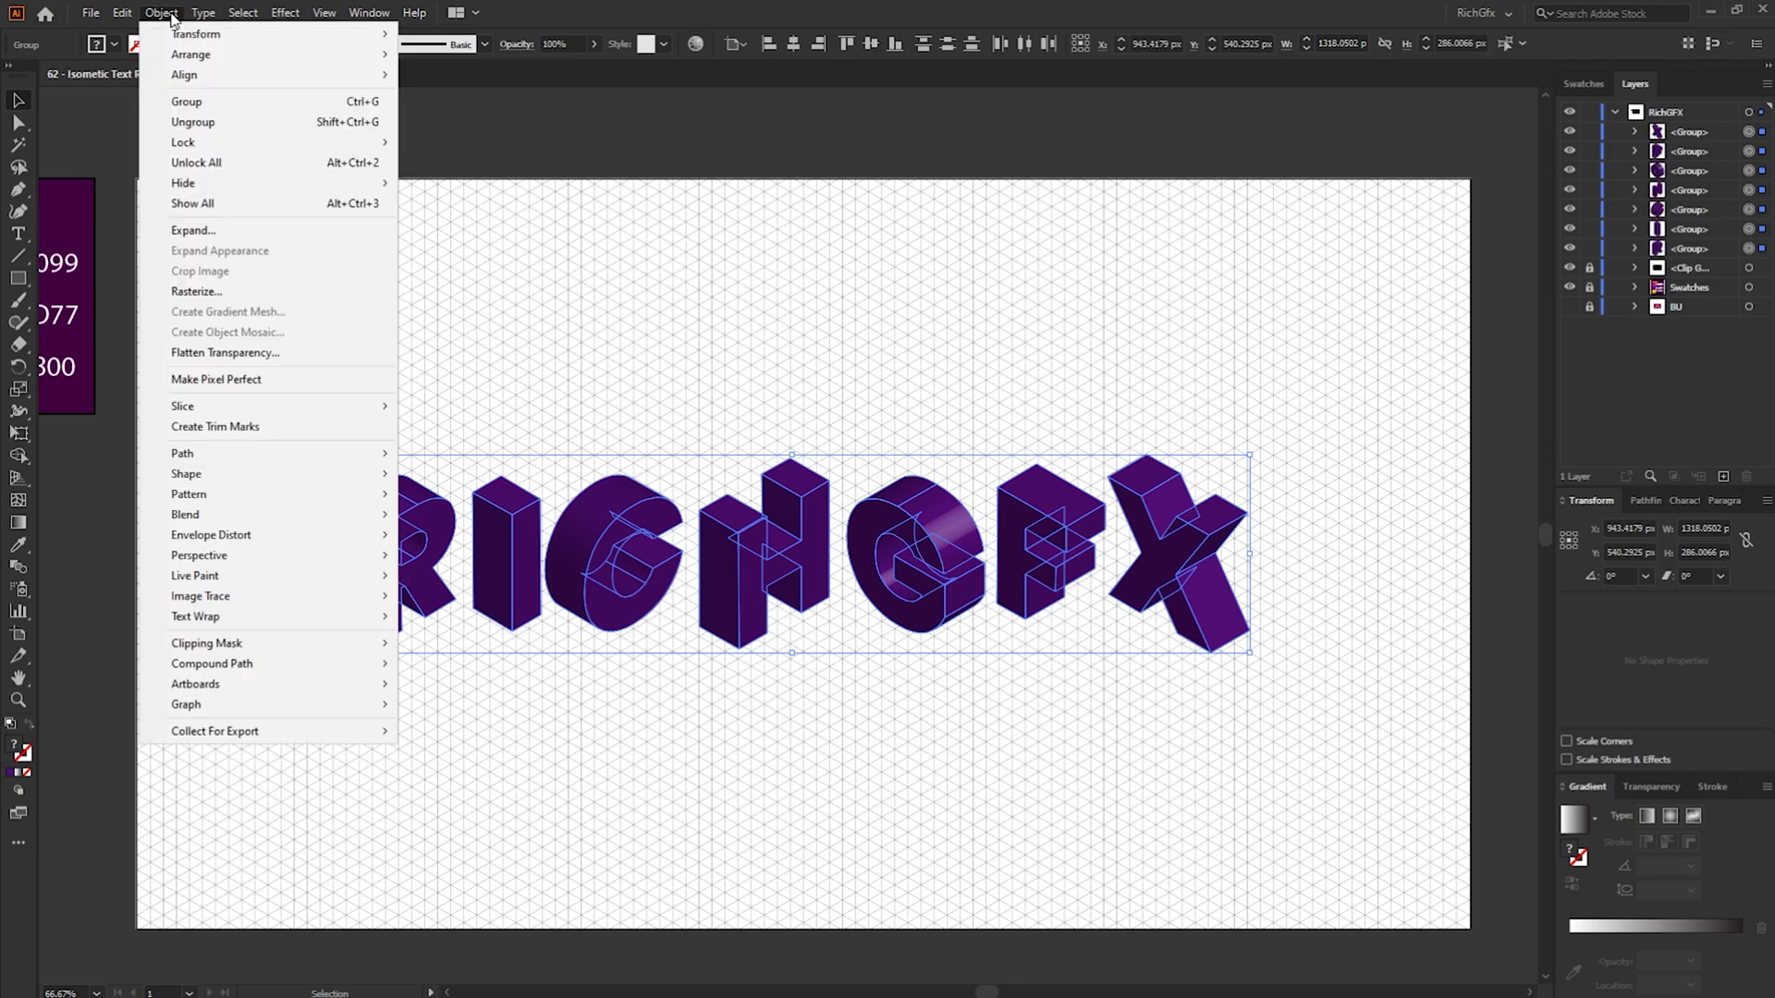
pyautogui.click(193, 122)
pyautogui.click(164, 12)
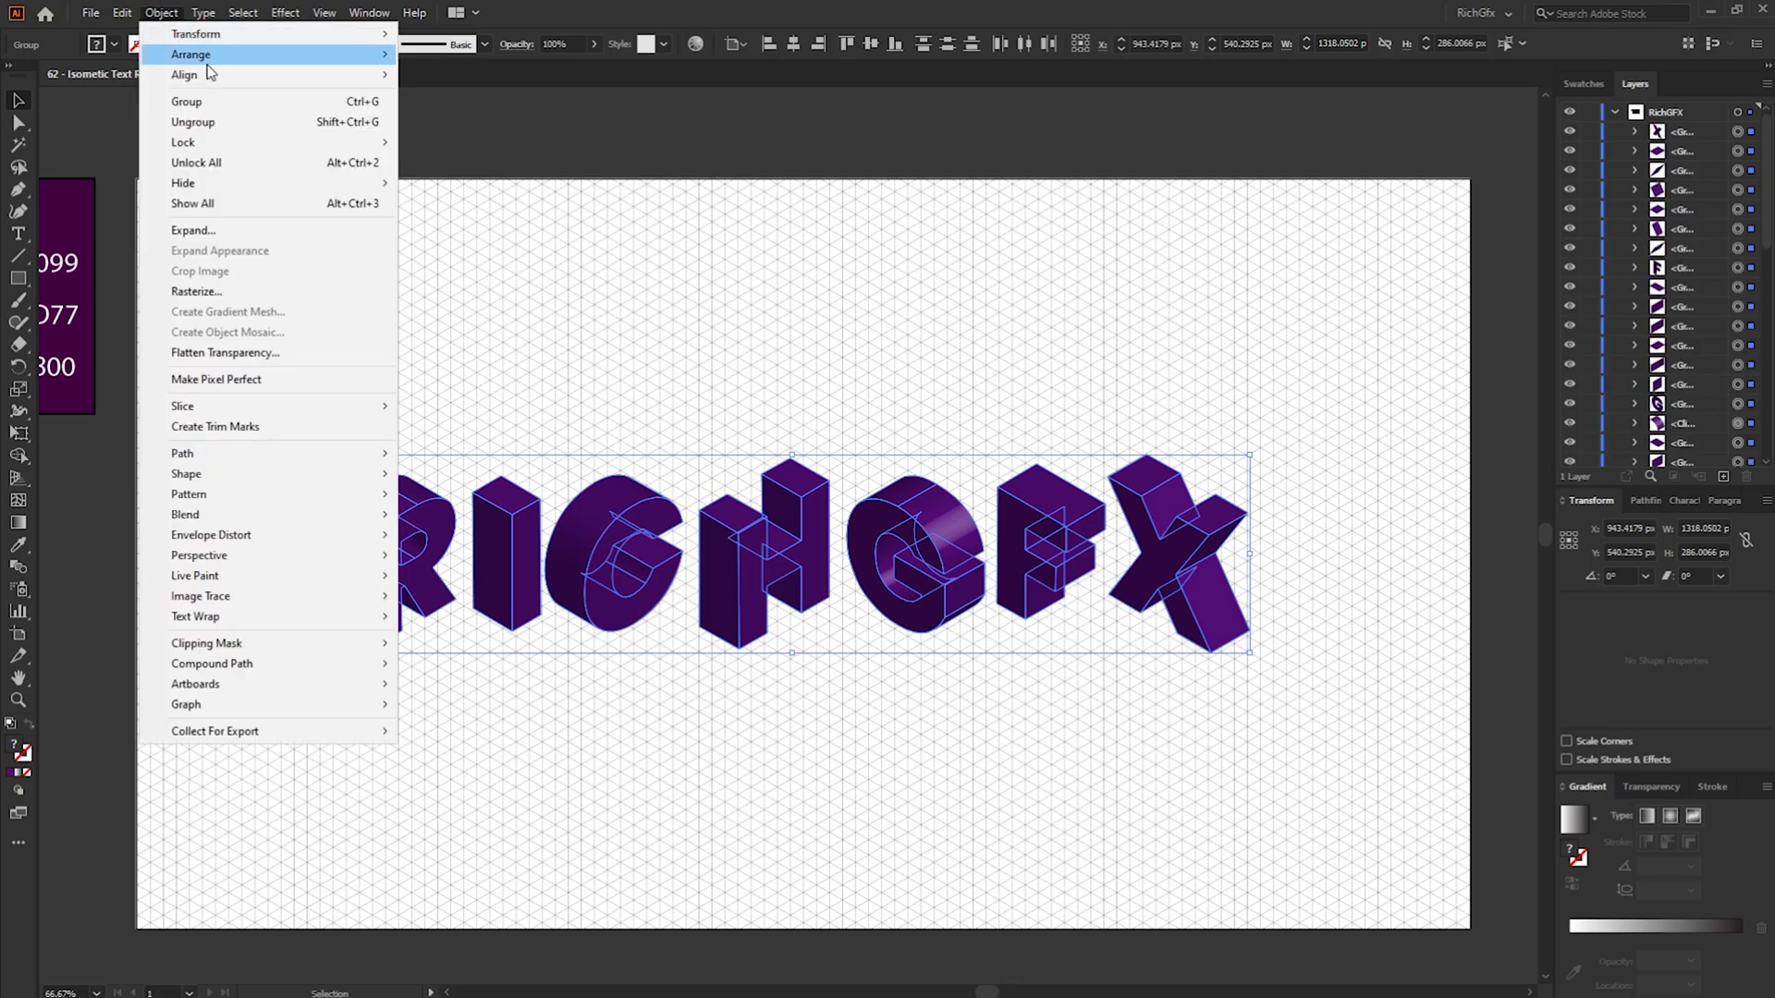
pyautogui.click(226, 121)
pyautogui.click(1217, 780)
# Select individual faces of the X and F to check that they are separate shapes
pyautogui.click(1141, 608)
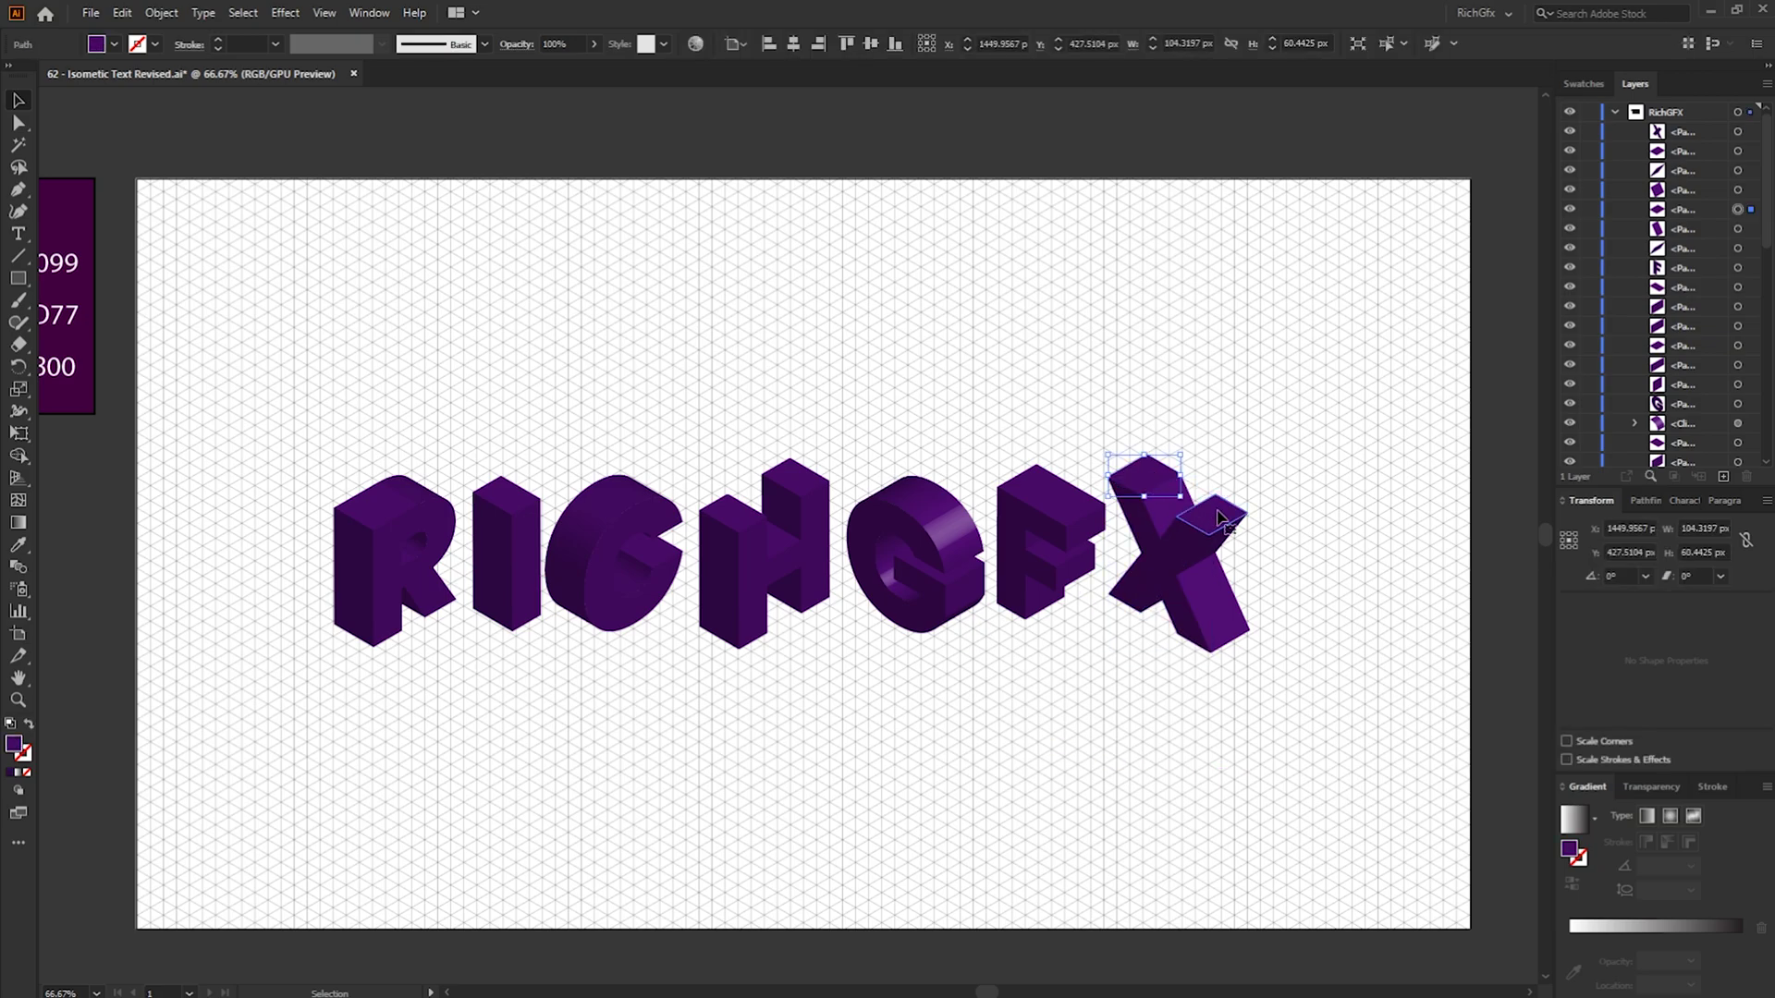
pyautogui.click(1180, 629)
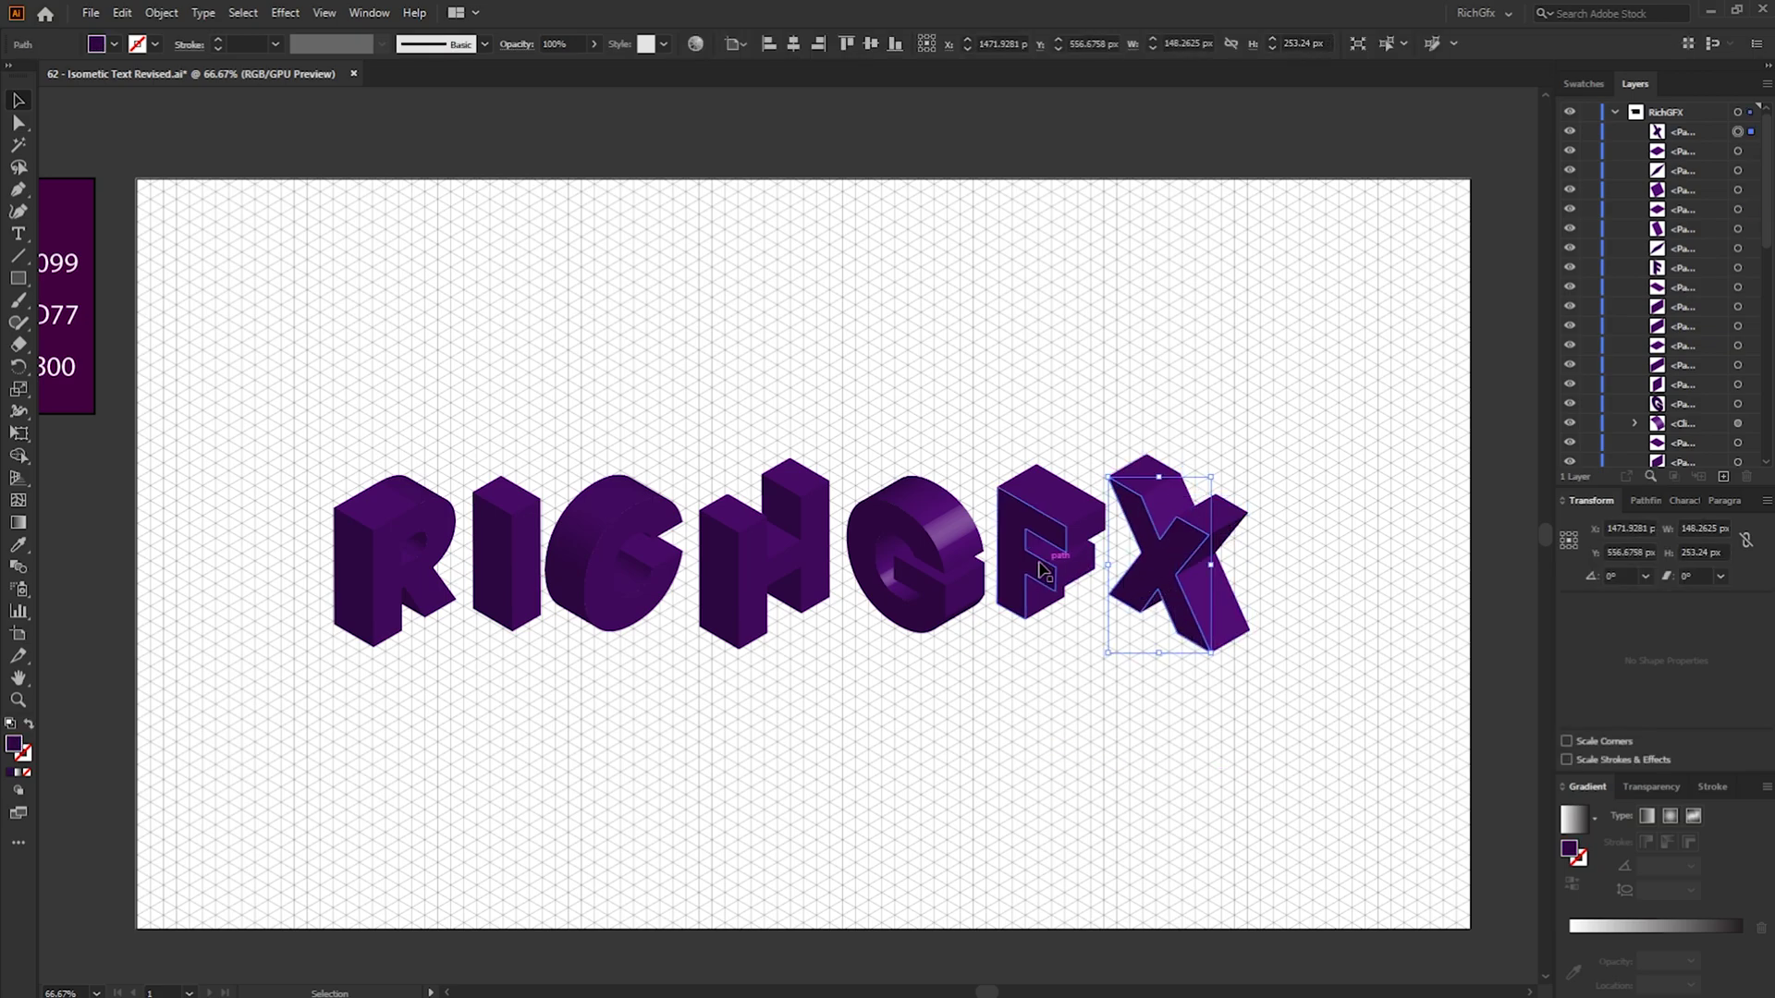
pyautogui.click(1047, 518)
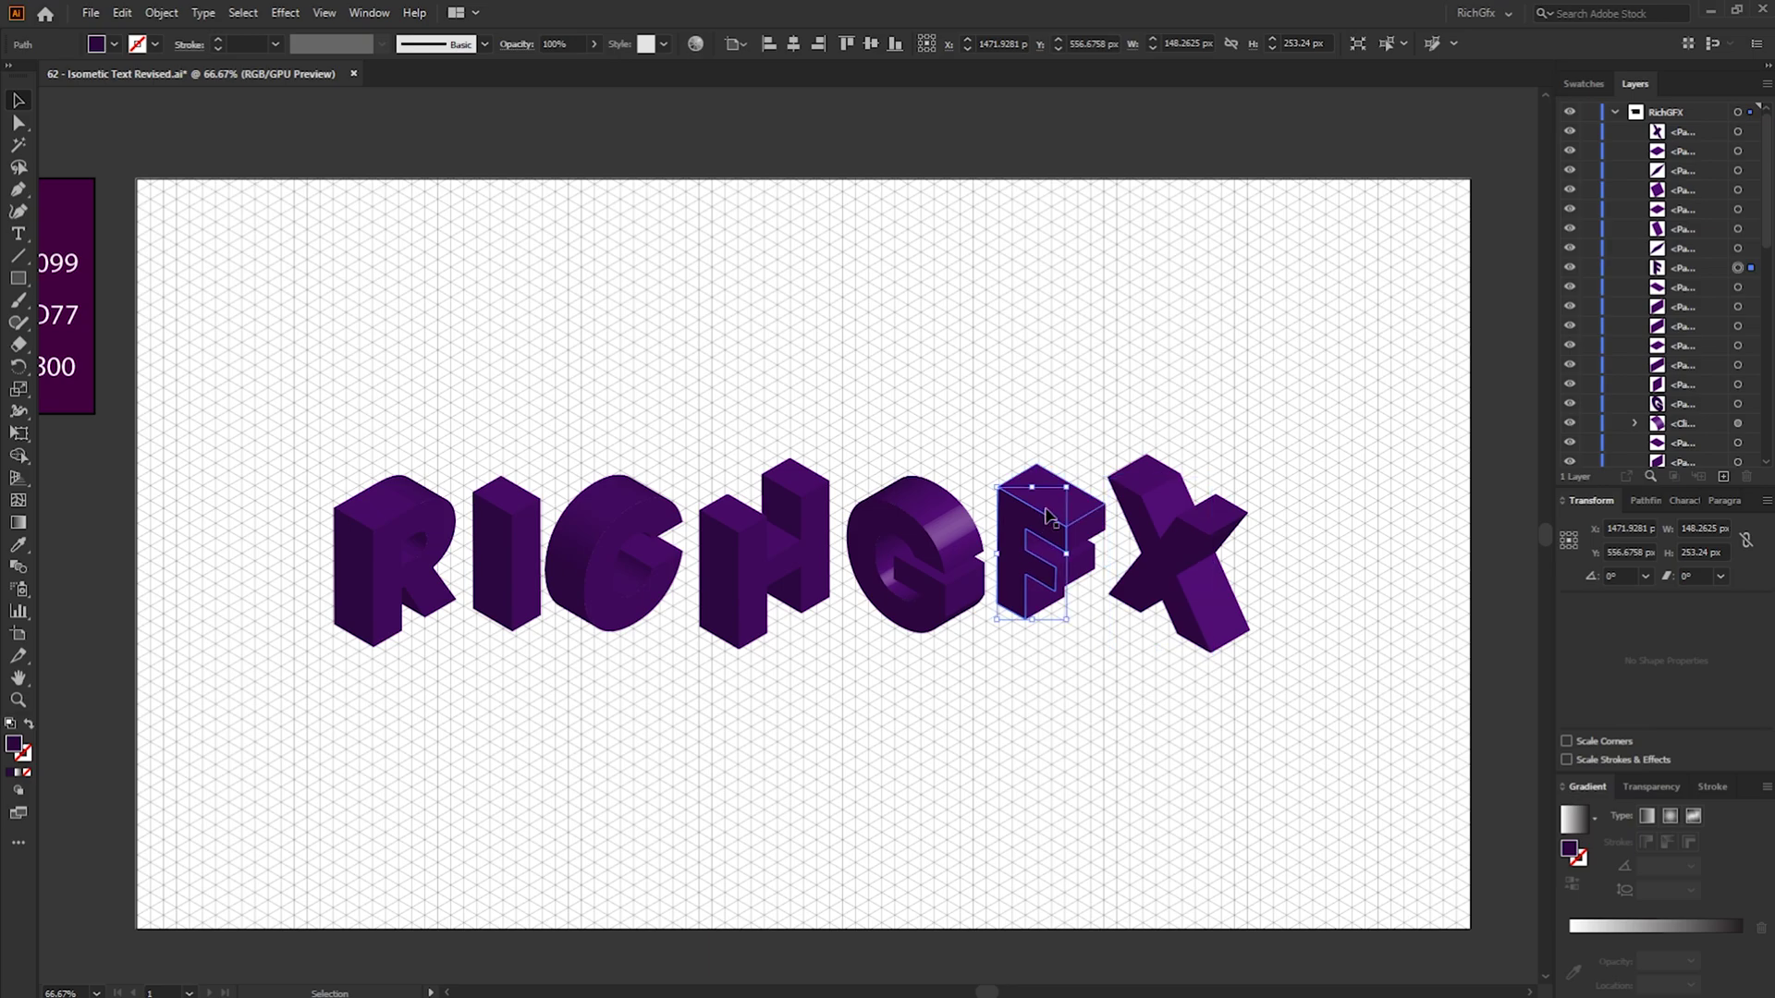
pyautogui.click(1091, 694)
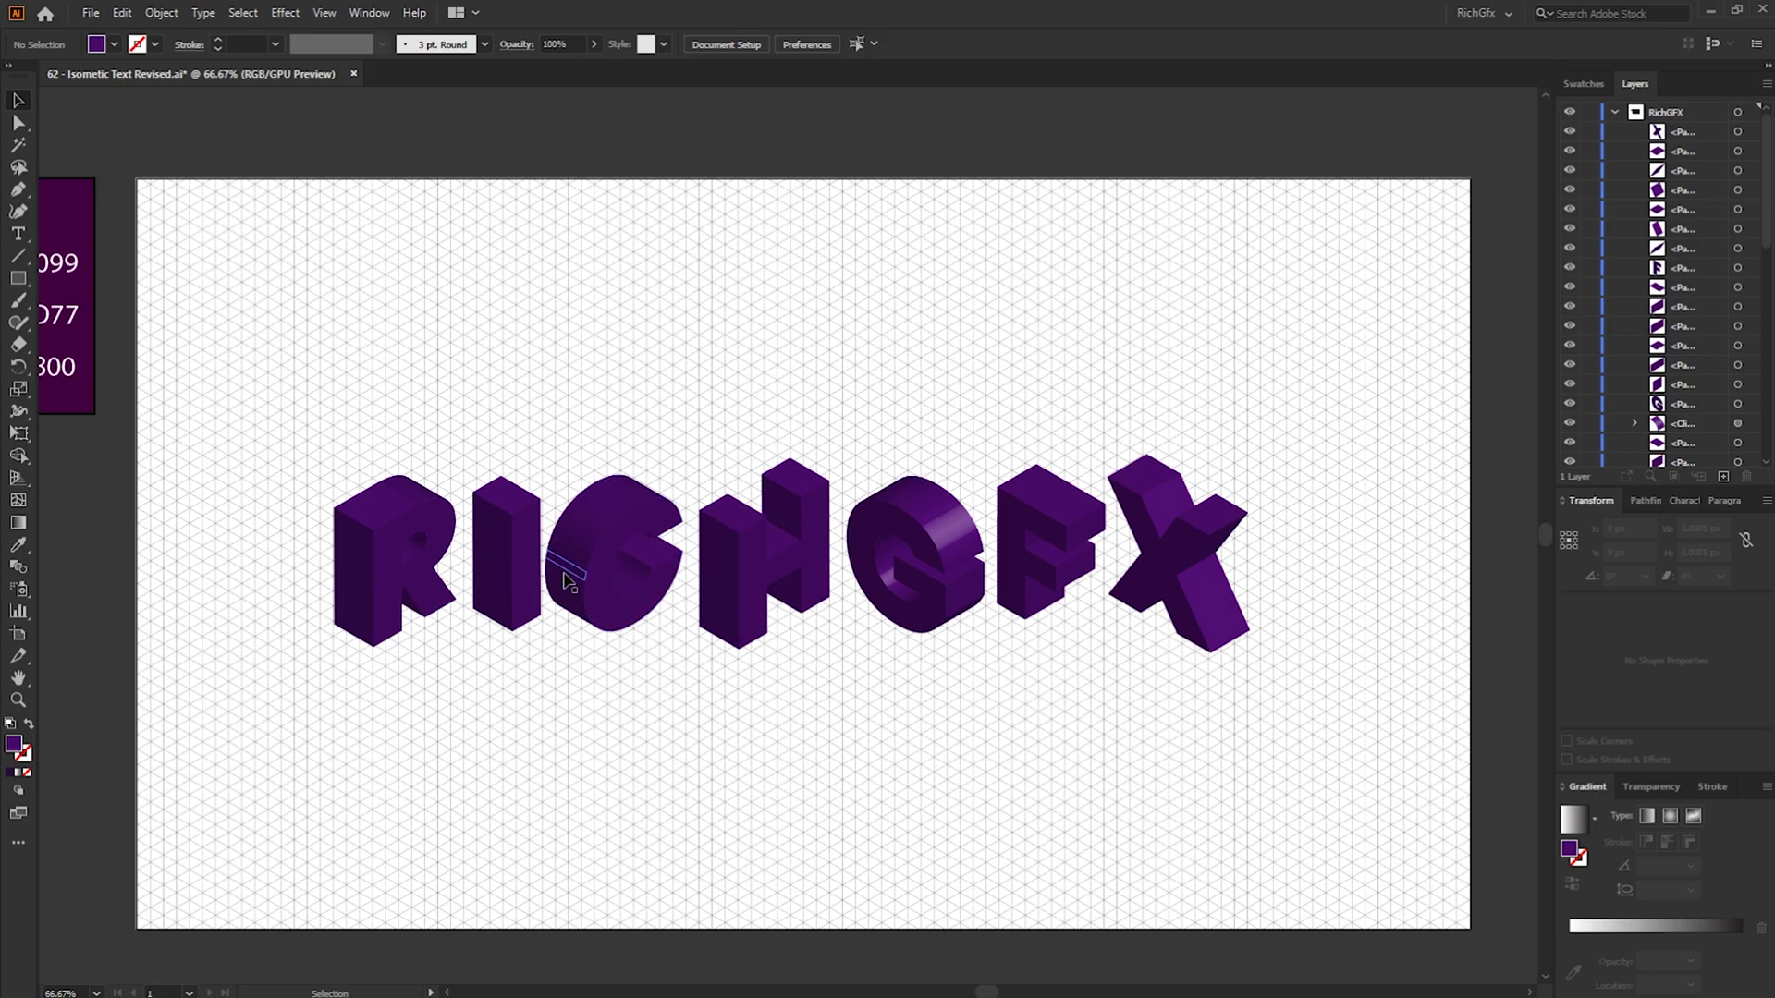
# Unite the two shapes inside the counter of the letter R with the Pathfinder
pyautogui.keyDown('alt'); pyautogui.scroll(2, 358, 534); pyautogui.keyUp('alt')
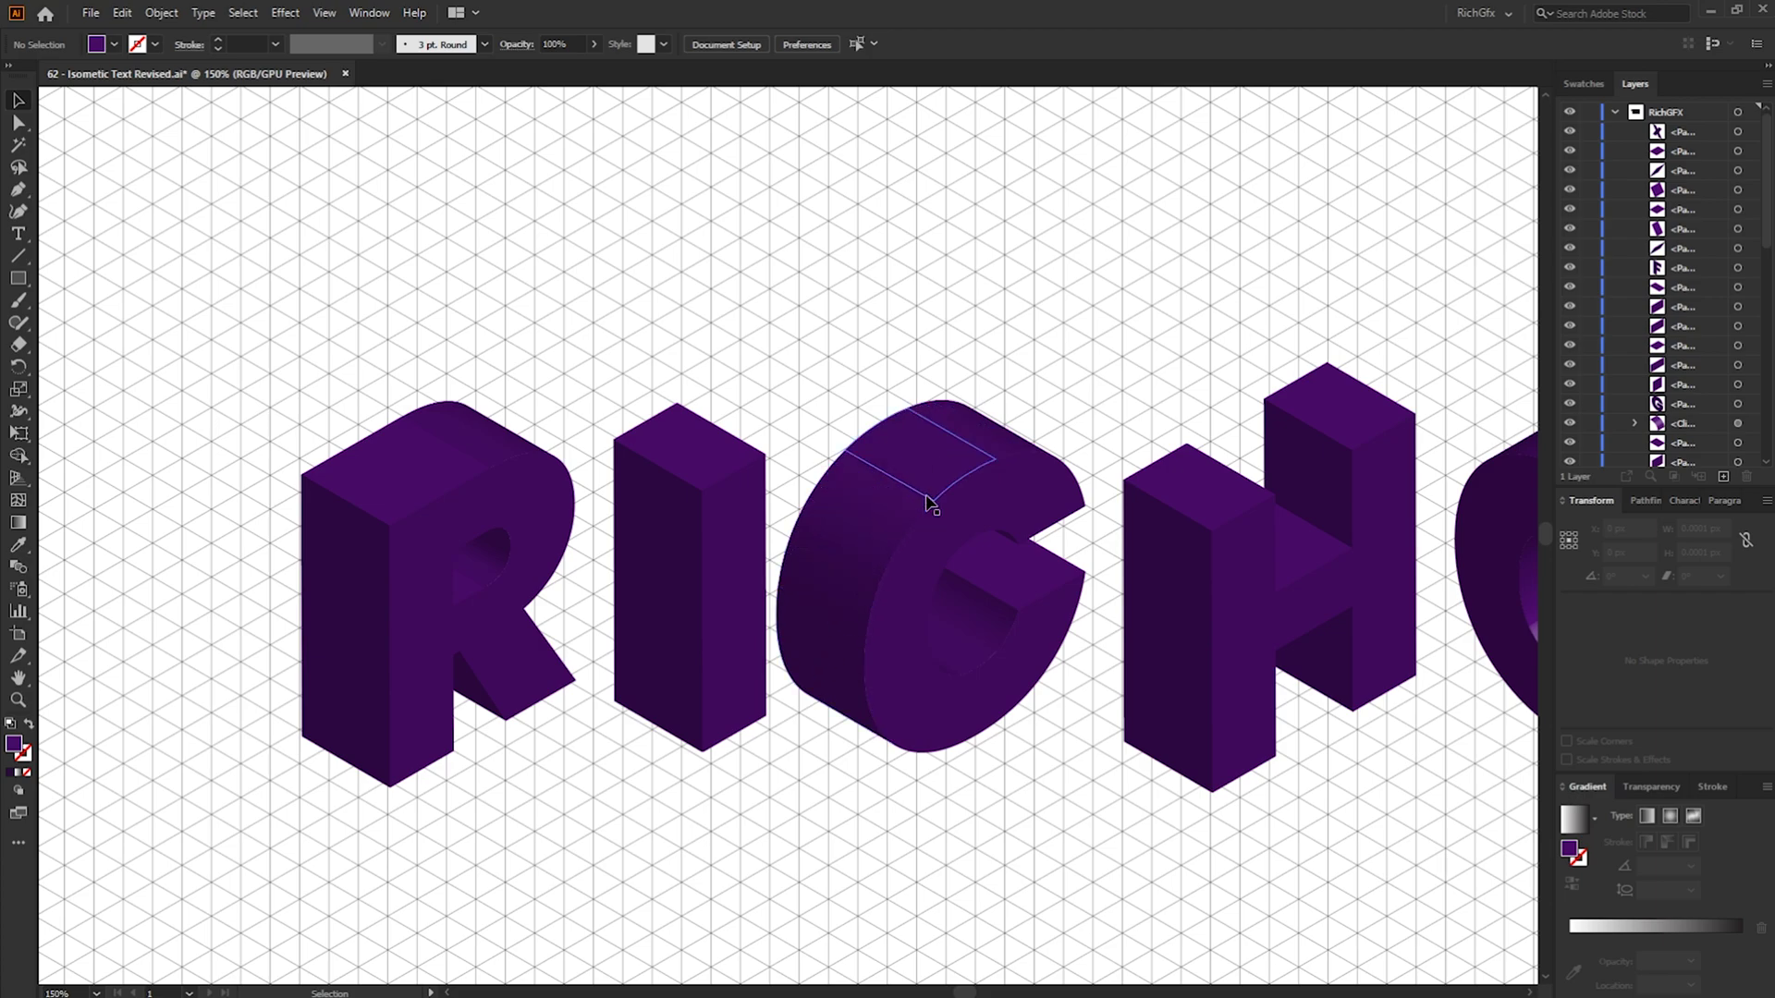
pyautogui.click(497, 571)
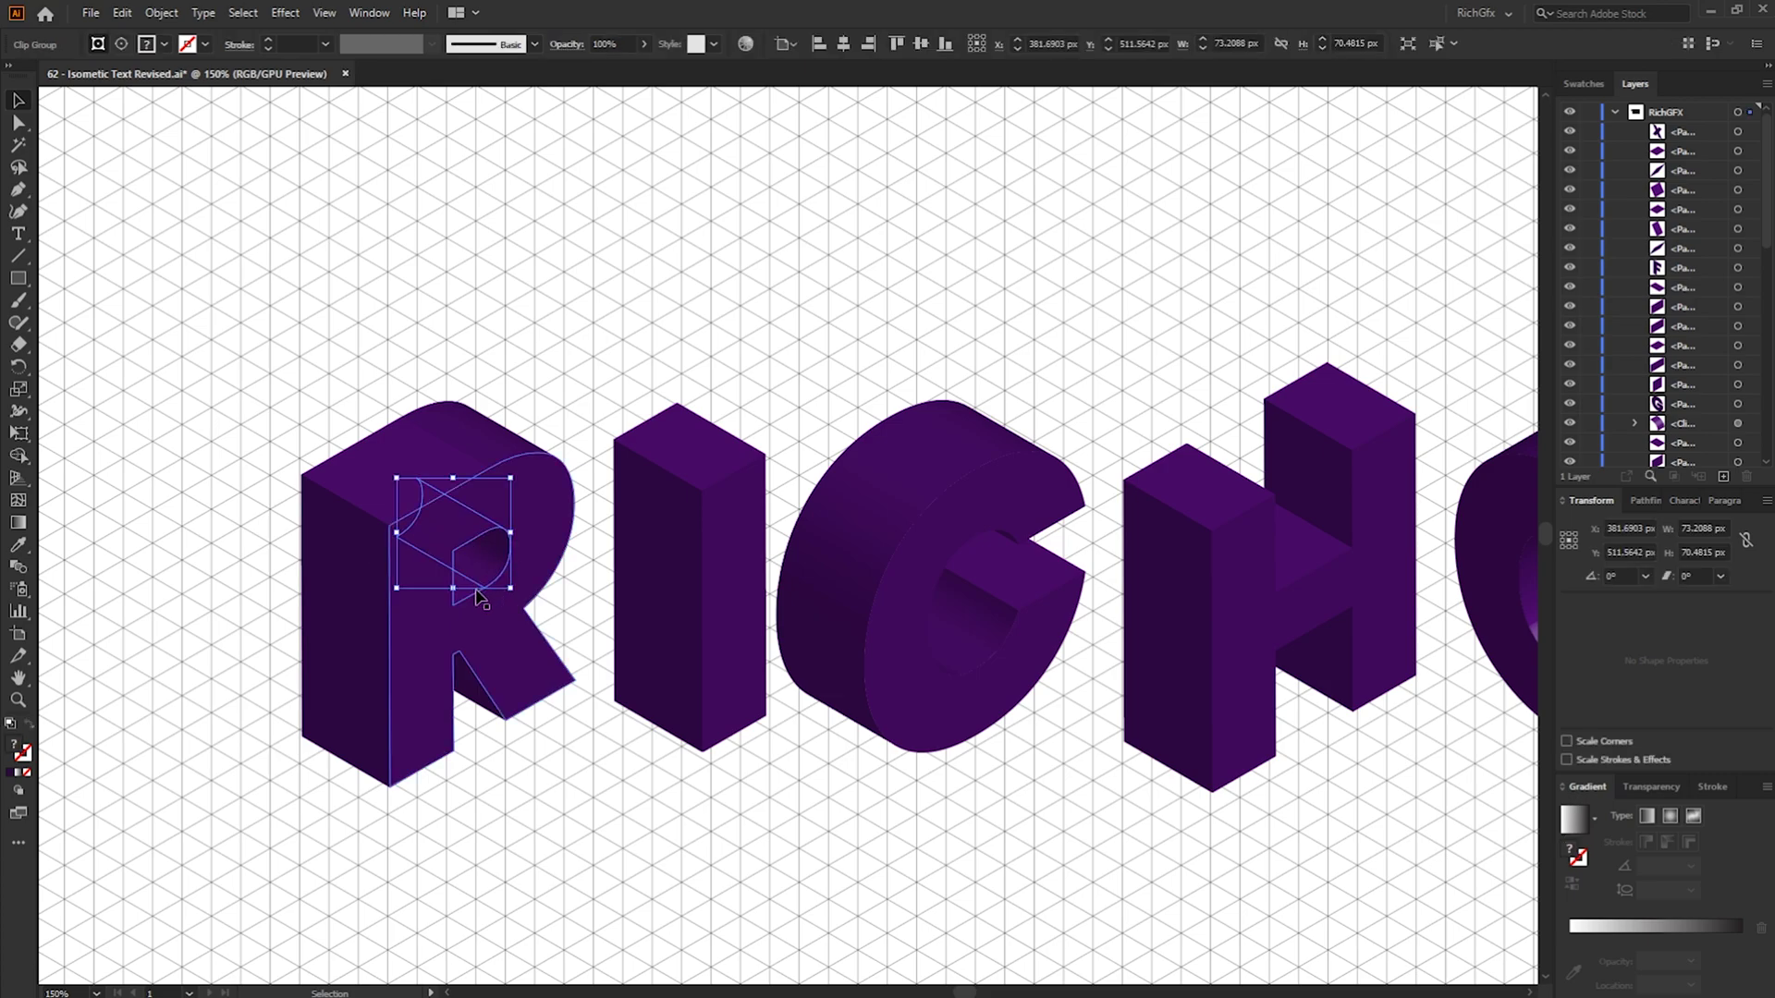
pyautogui.keyDown('shift'); pyautogui.click(470, 598); pyautogui.keyUp('shift')
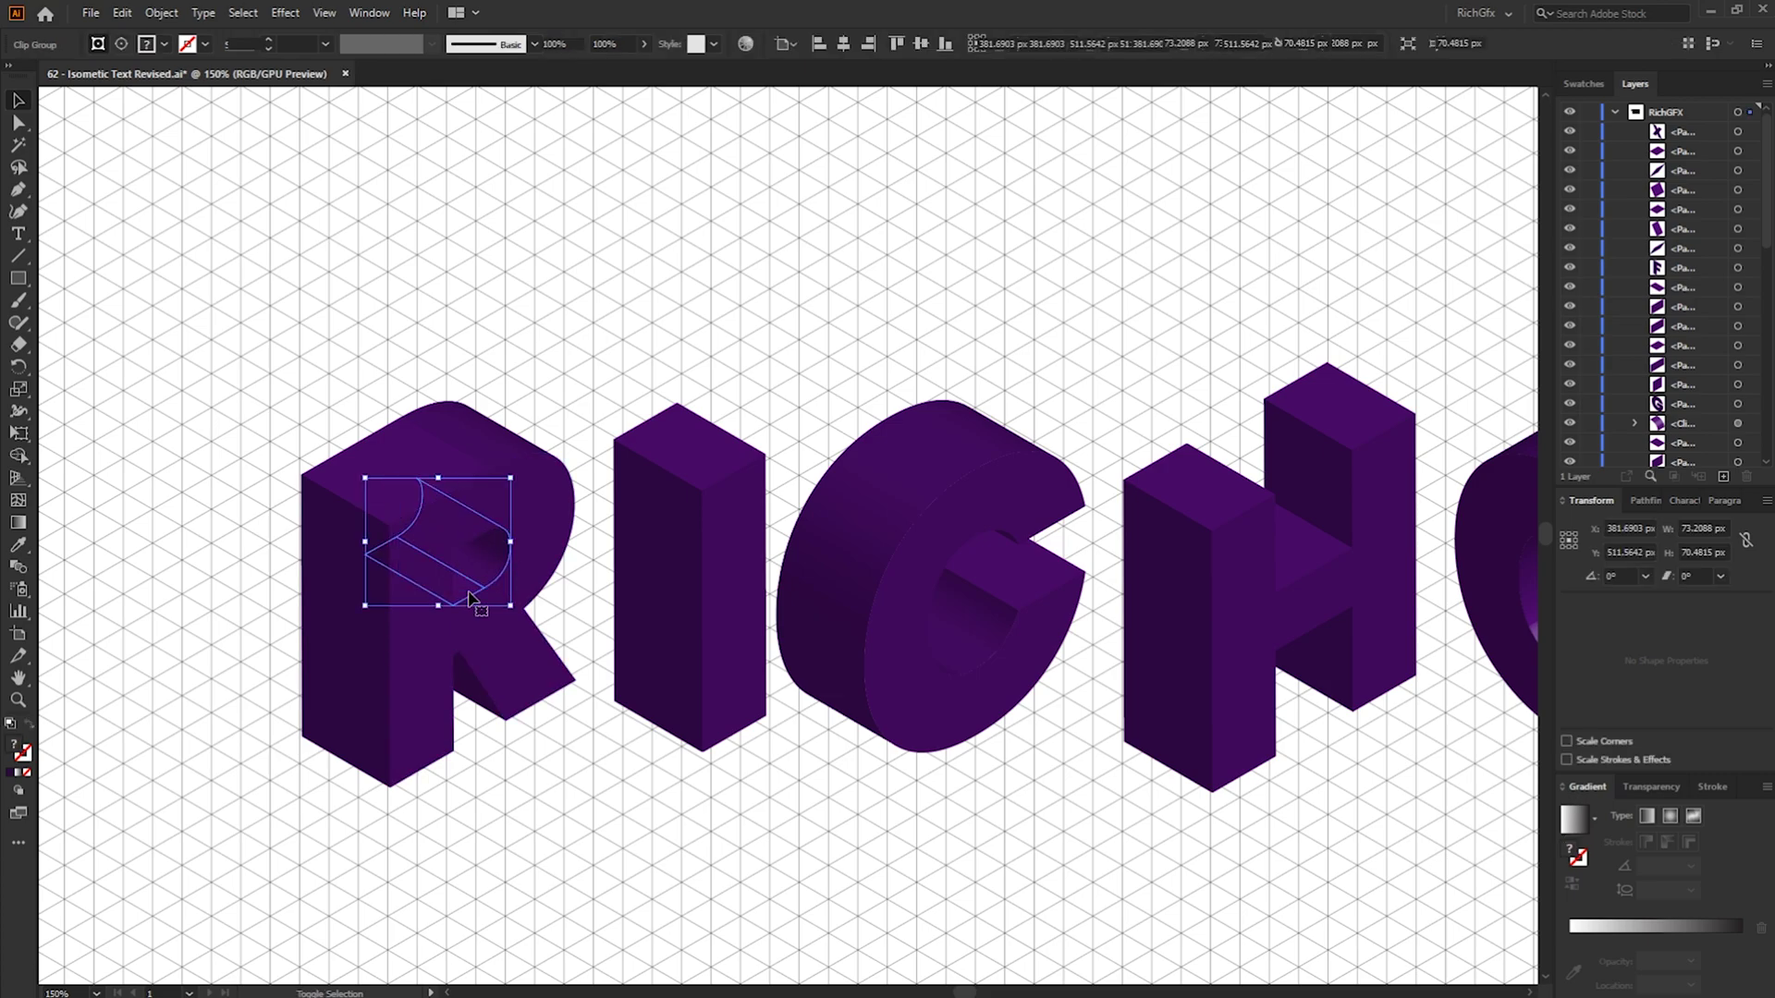
pyautogui.click(1645, 504)
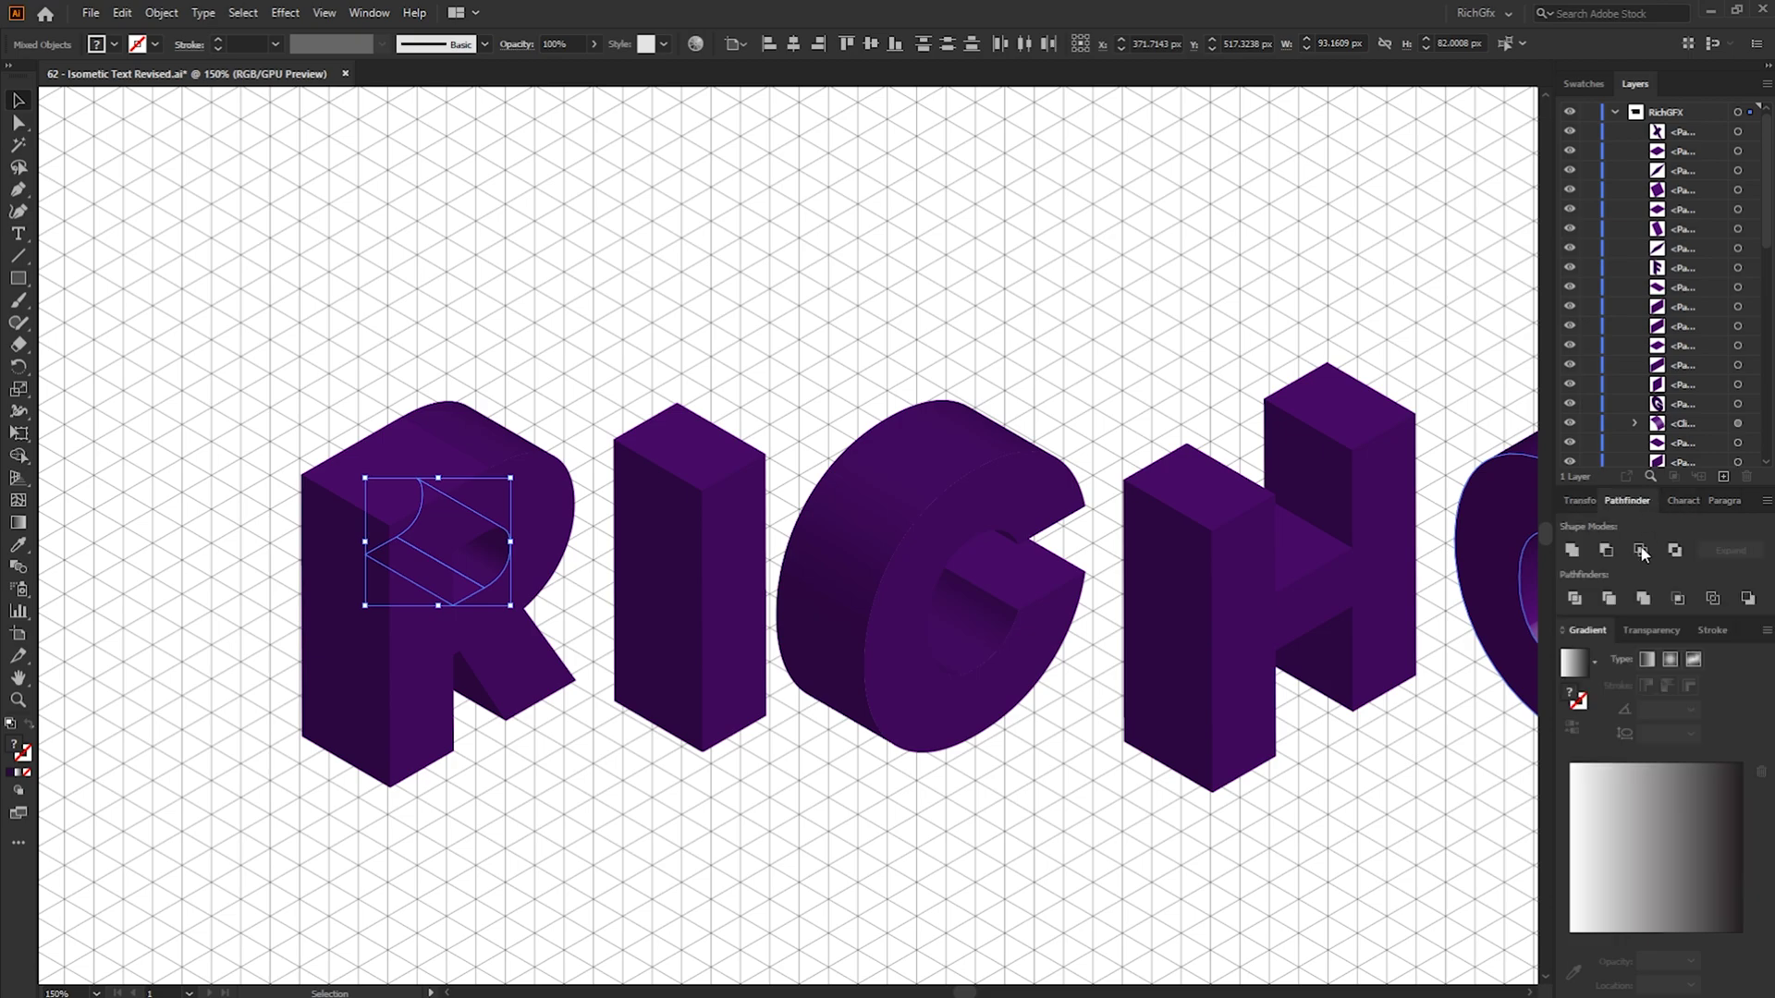
pyautogui.click(1571, 551)
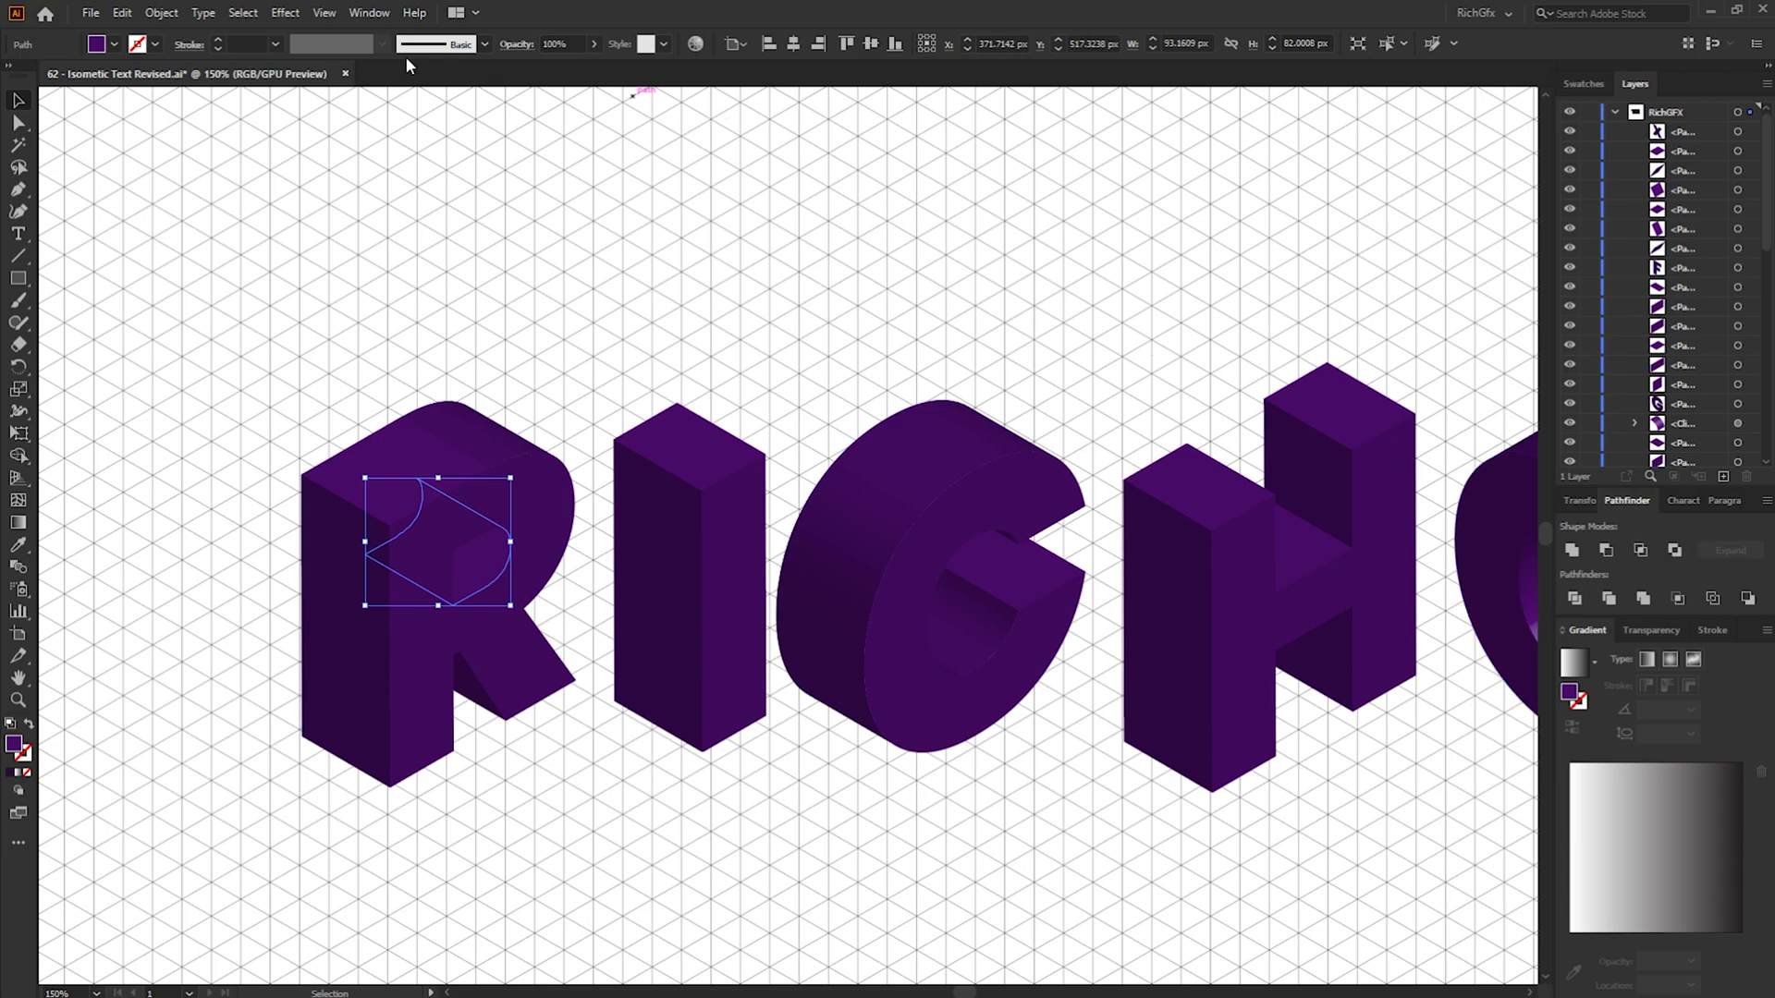
pyautogui.click(369, 12)
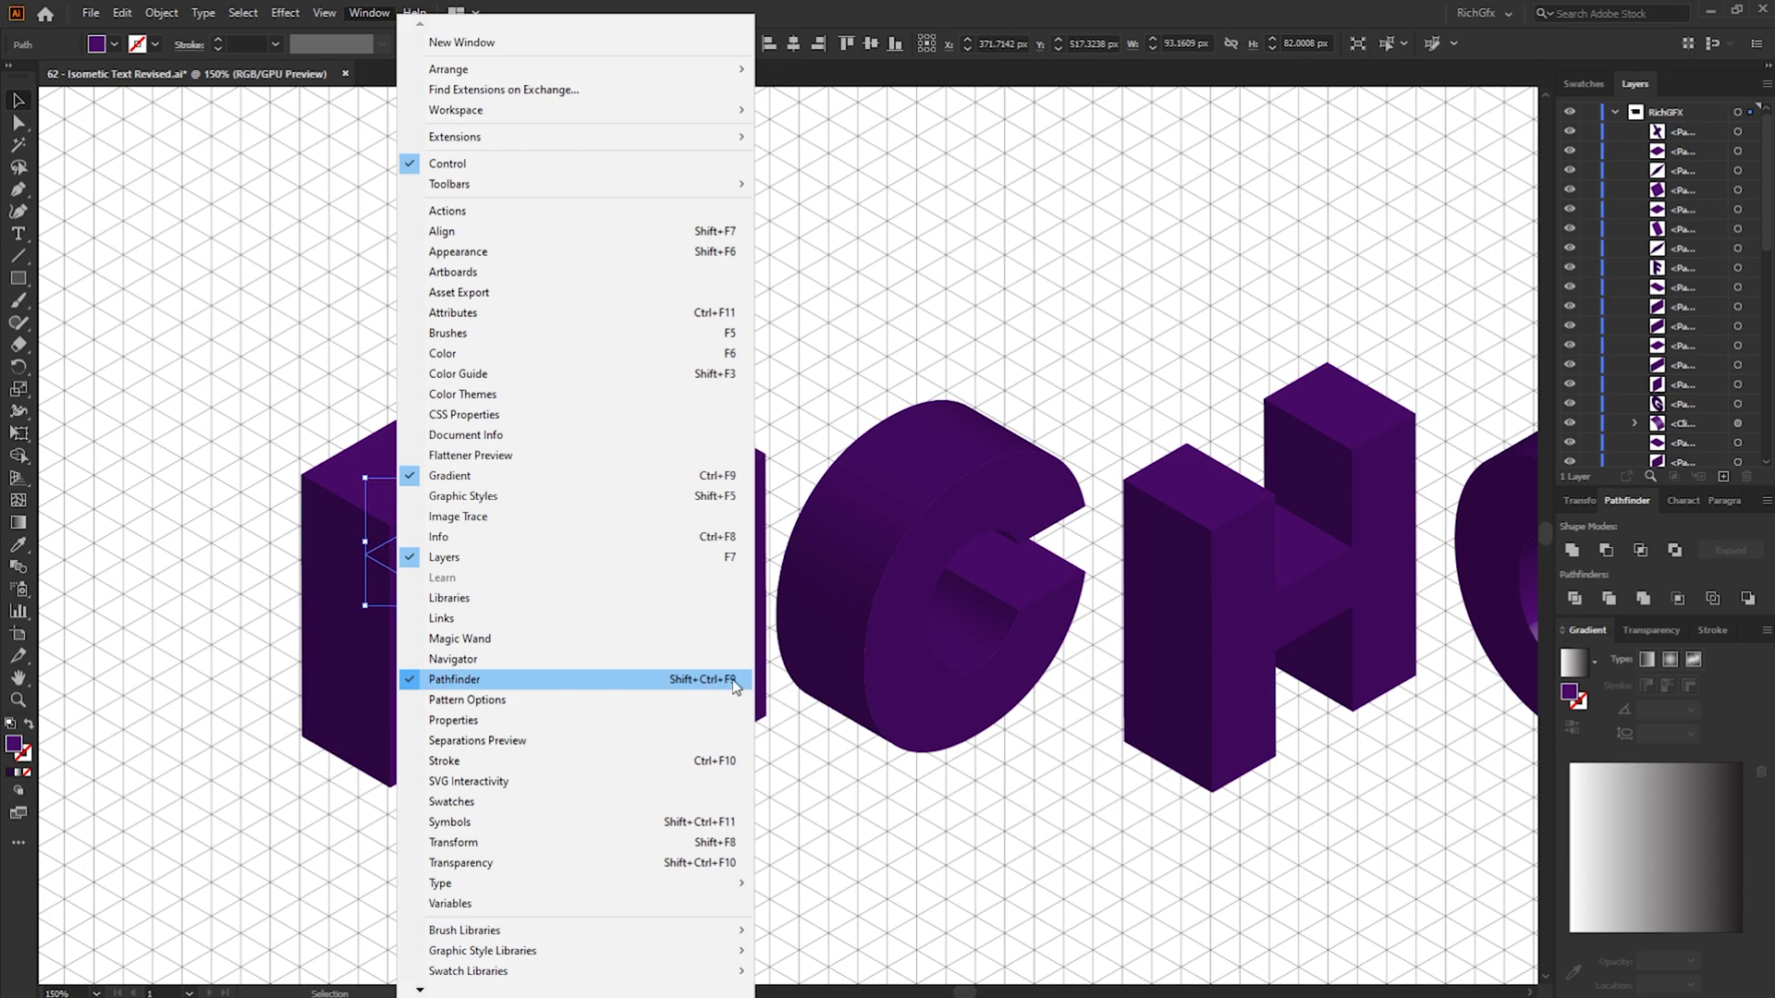
pyautogui.click(859, 810)
pyautogui.click(863, 811)
# Unite the flat and curved top faces of the letter R into a single shape
pyautogui.press('space')
pyautogui.moveTo(1053, 839); pyautogui.dragTo(859, 762)
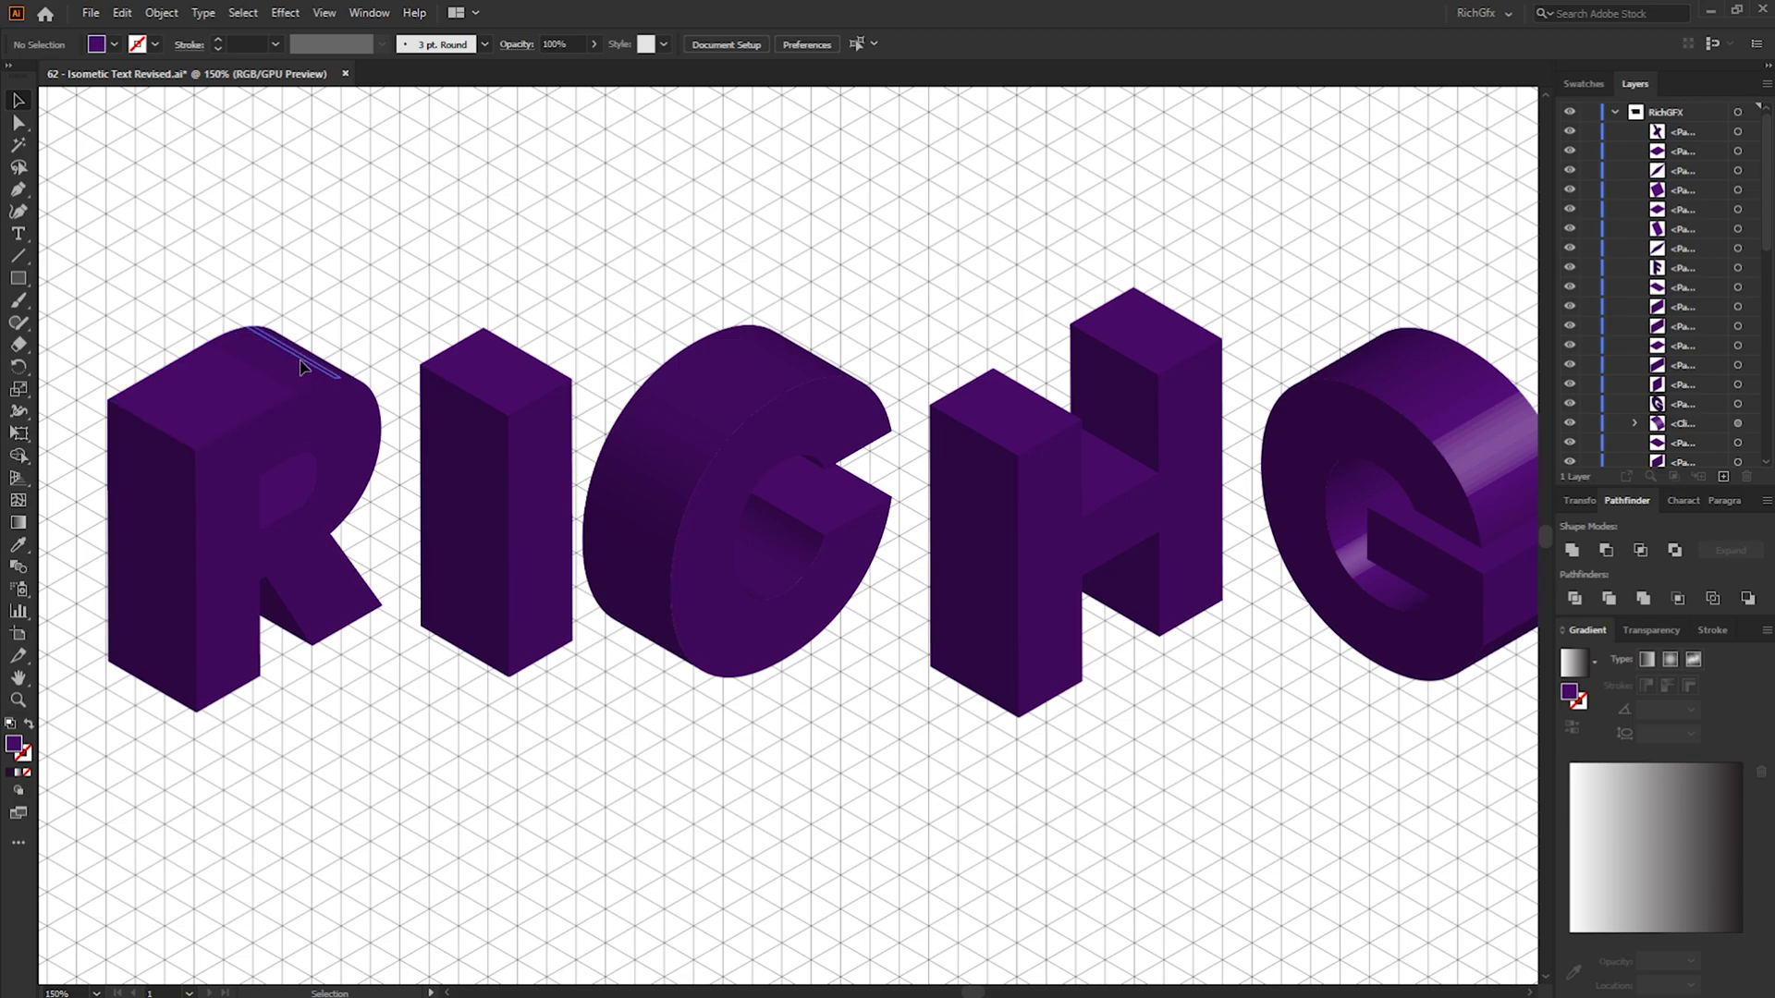
pyautogui.click(271, 386)
pyautogui.keyDown('shift'); pyautogui.click(240, 399); pyautogui.keyUp('shift')
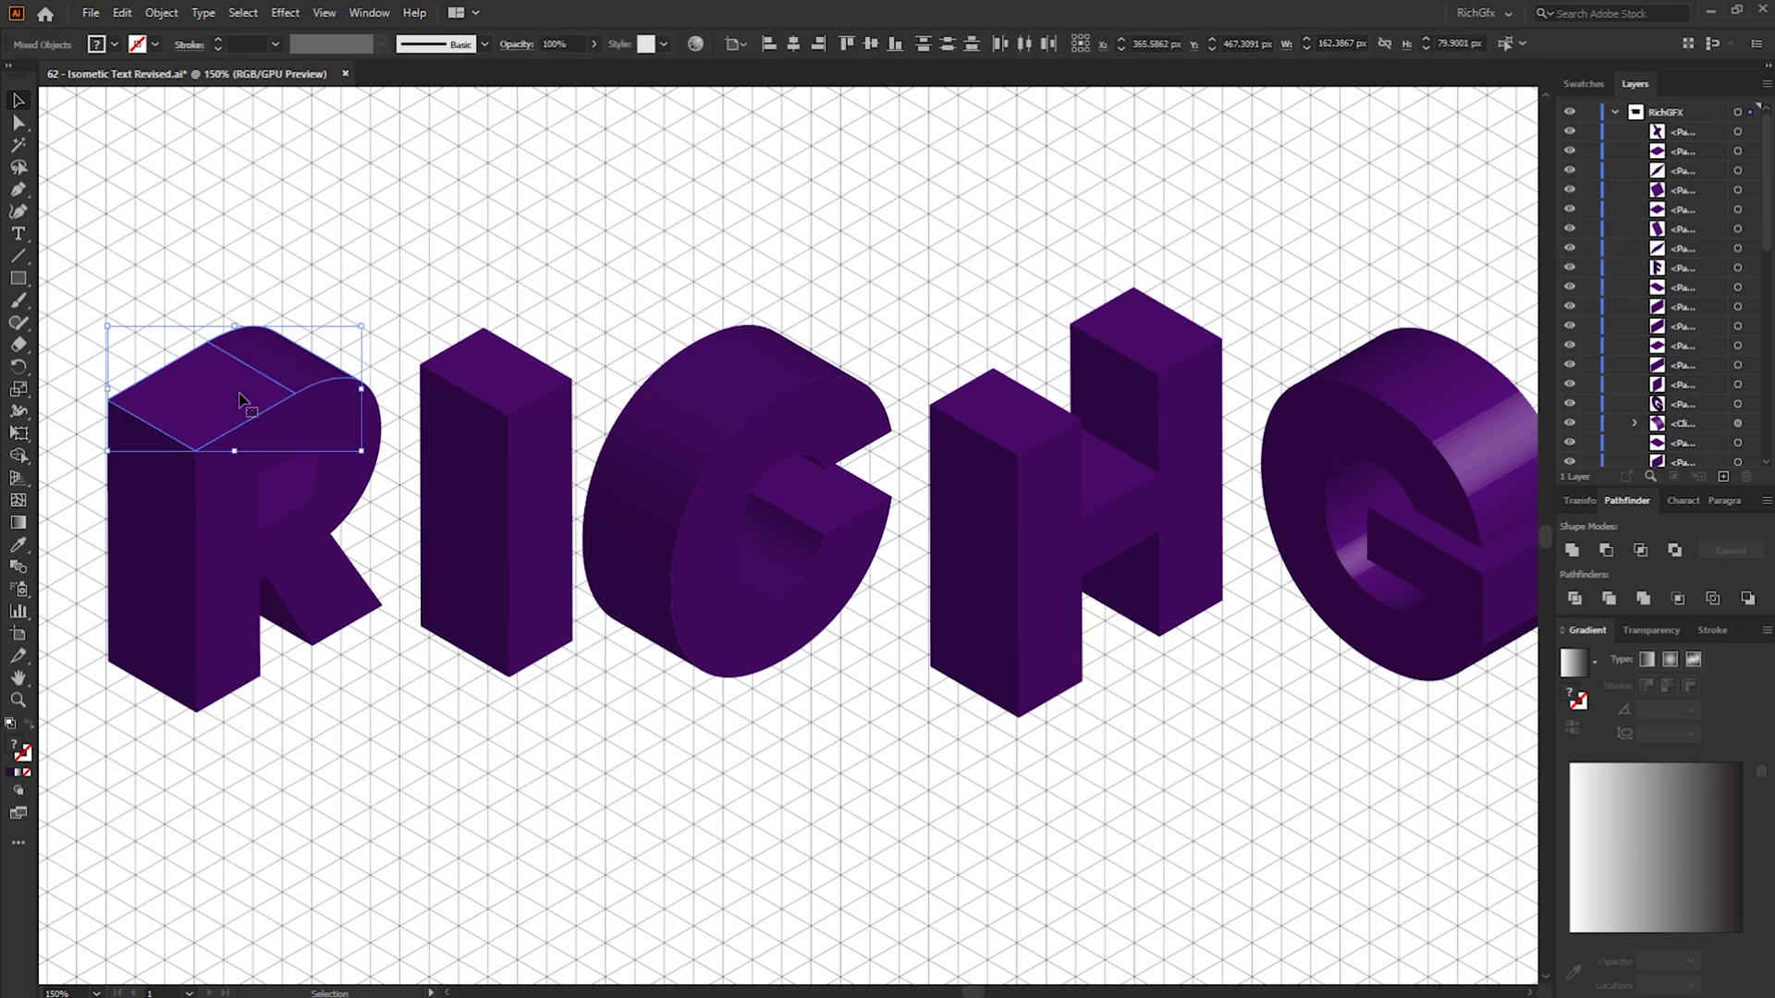
pyautogui.click(1572, 553)
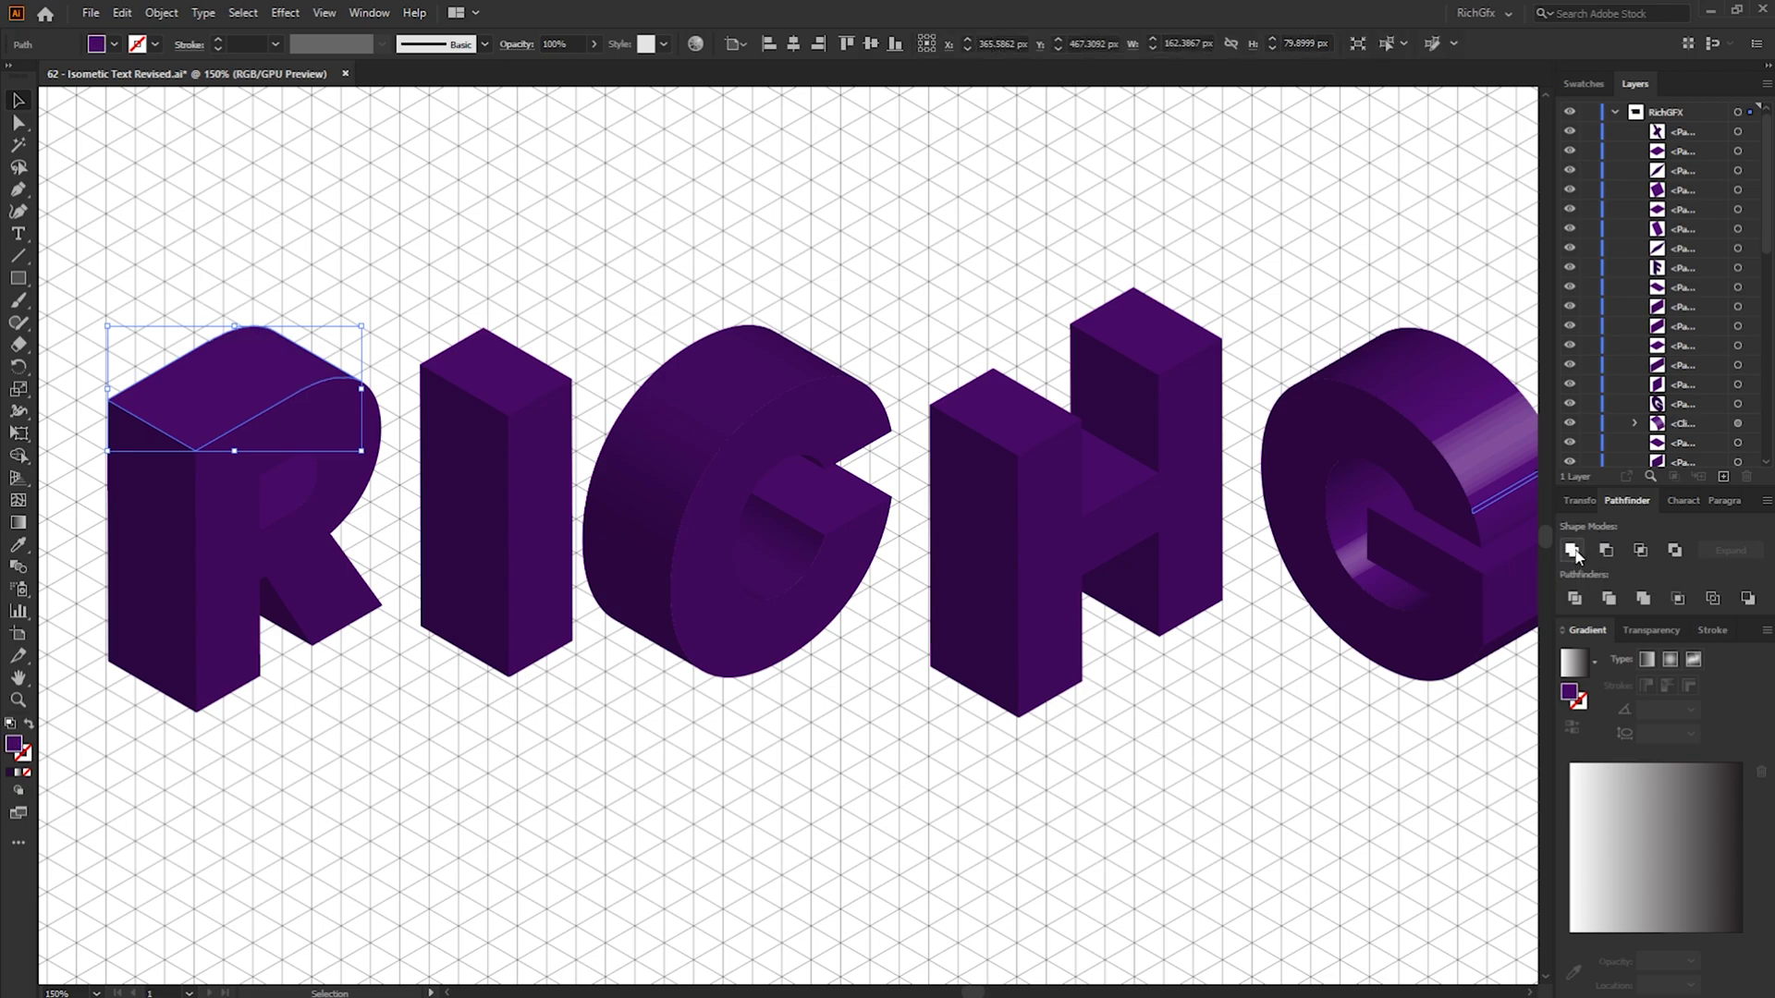
# Unite the shaded curved side of the letter C into a single flat shape
pyautogui.click(780, 351)
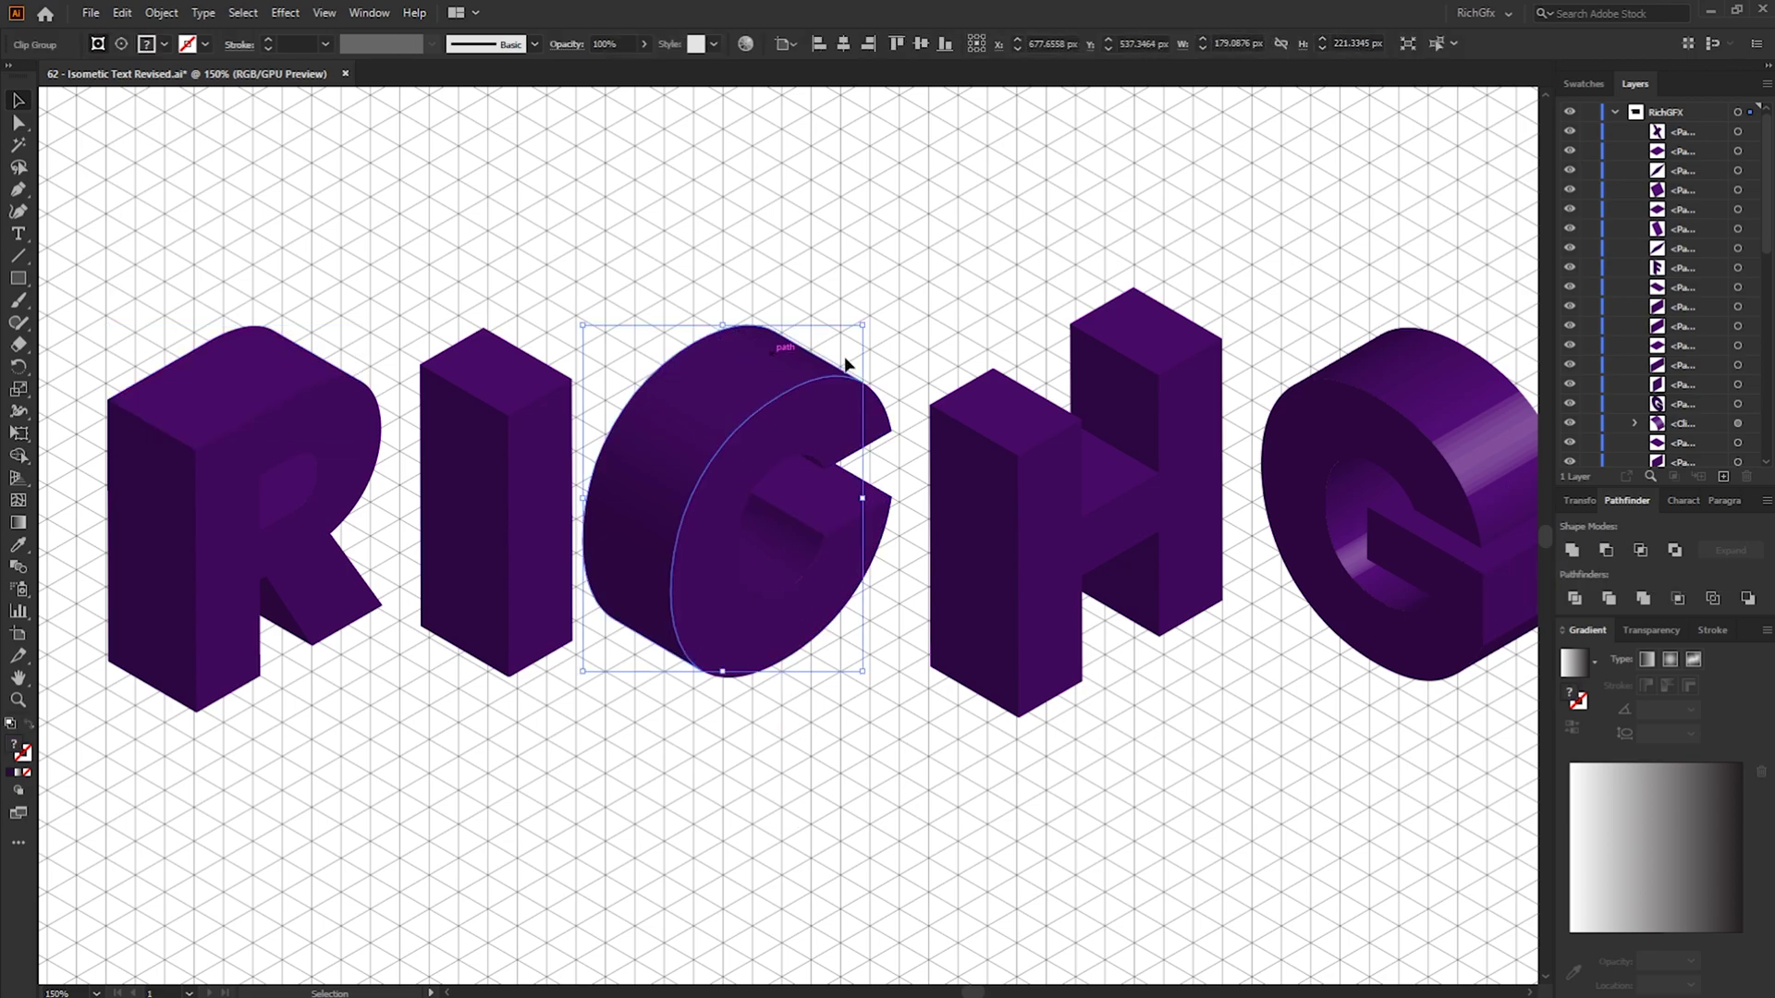
pyautogui.click(1571, 551)
pyautogui.click(1573, 551)
# Unite the letter G's outer curved side into one flat shape and do the same for its inner curved side
pyautogui.moveTo(1365, 692); pyautogui.dragTo(826, 680)
pyautogui.click(943, 397)
pyautogui.keyDown('shift'); pyautogui.click(864, 360); pyautogui.keyUp('shift')
pyautogui.click(1575, 555)
pyautogui.click(823, 536)
pyautogui.click(1573, 550)
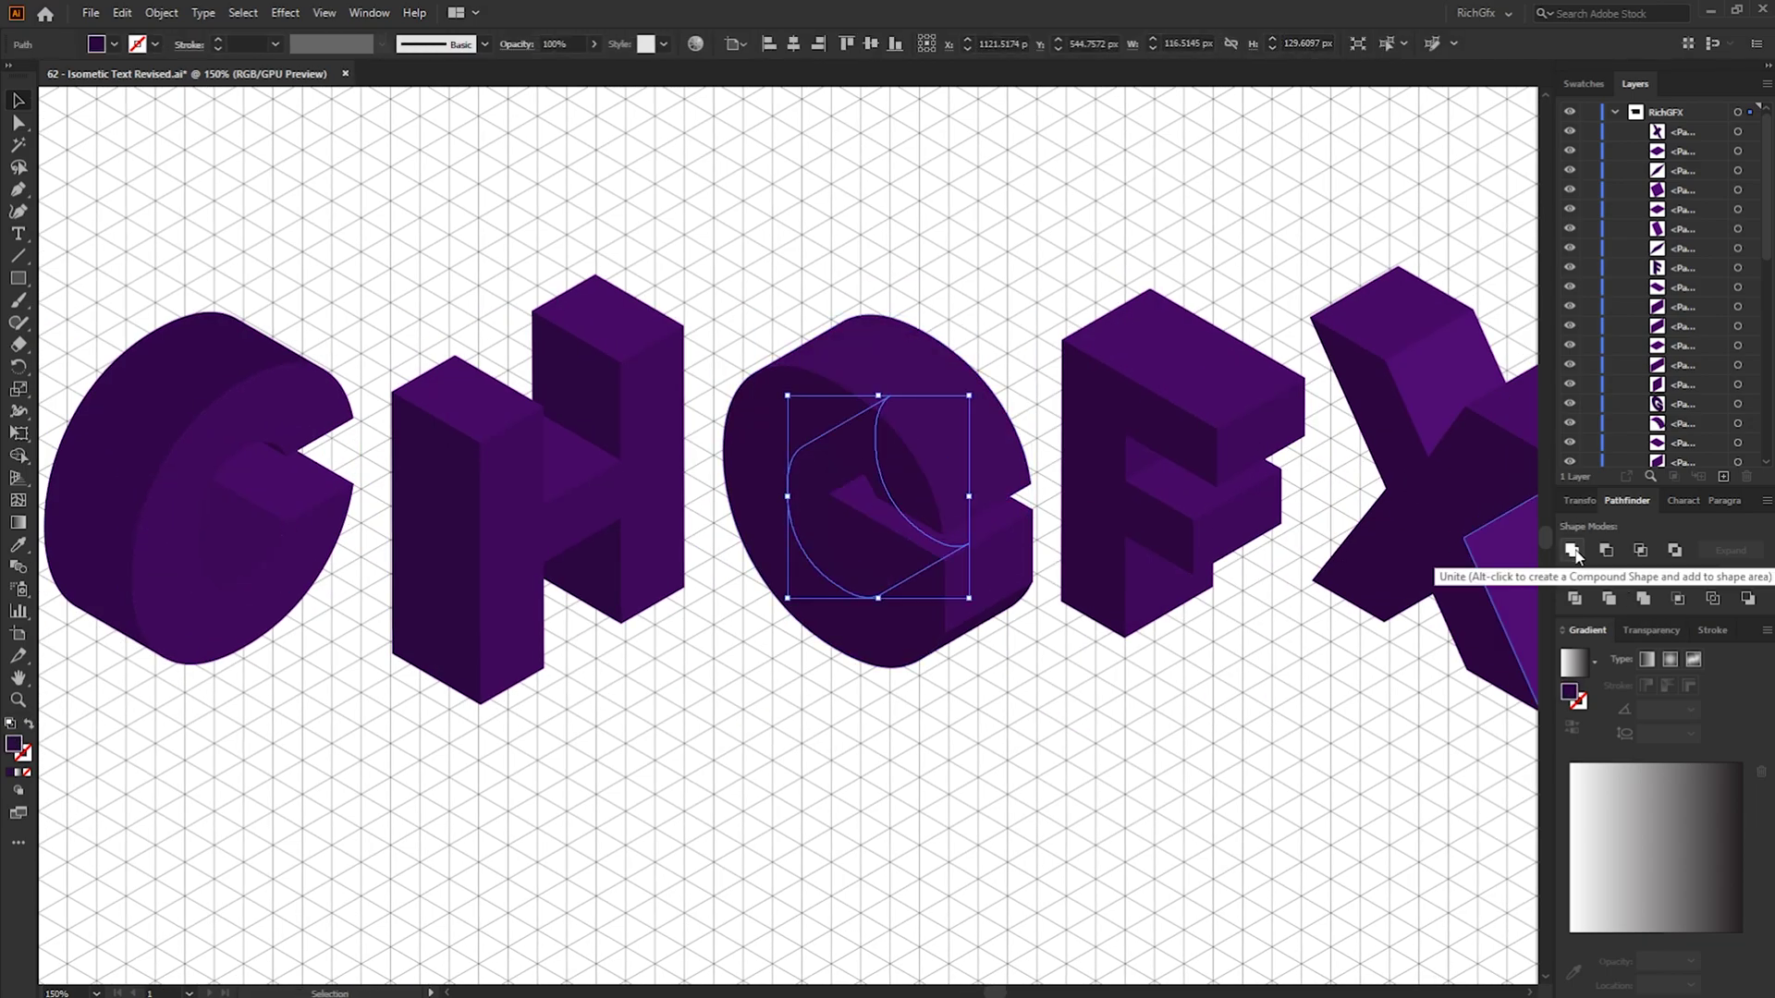
# Deselect the G shape and save the document with the whole RICHGFX lettering in view
pyautogui.click(1065, 740)
pyautogui.scroll(-1, 1065, 740)
pyautogui.moveTo(1066, 741); pyautogui.dragTo(1113, 693)
pyautogui.hotkey('ctrl', 's')
pyautogui.moveTo(1240, 836); pyautogui.dragTo(1238, 805)
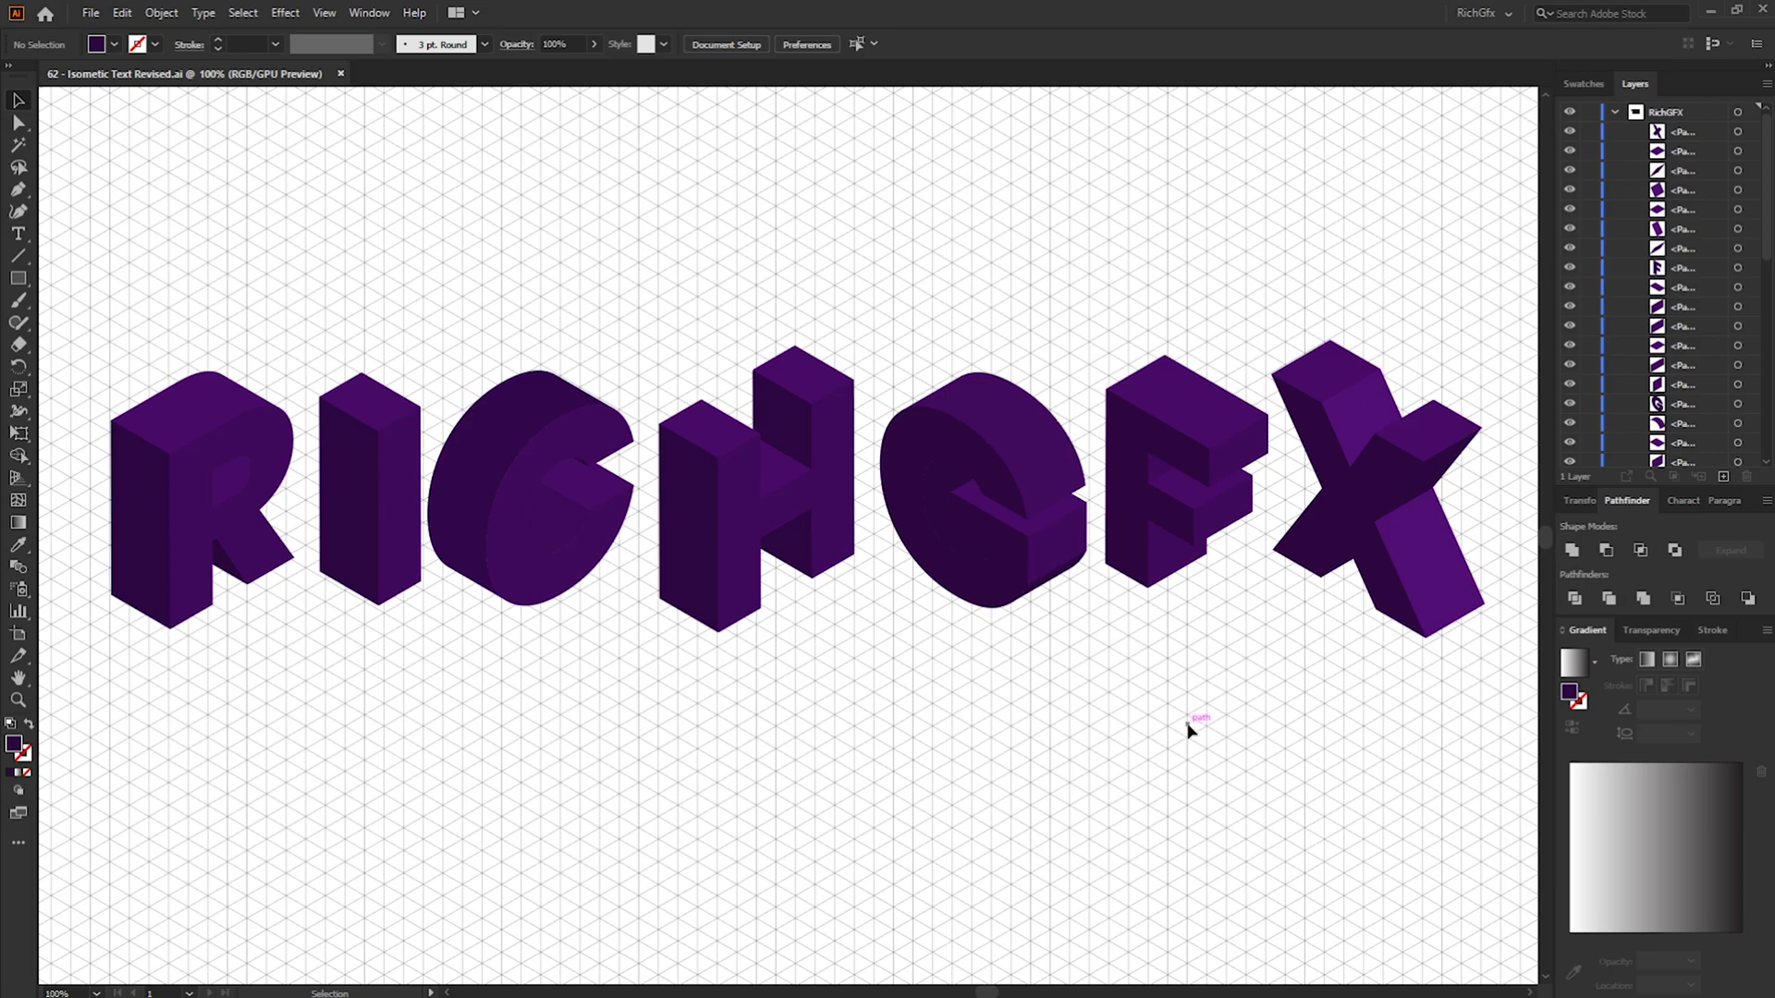
# Fill the side and inner faces of all the RICHGFX letters with the yellow #FFCB00 sampled from the colour reference panel
pyautogui.scroll(-1, 1189, 721)
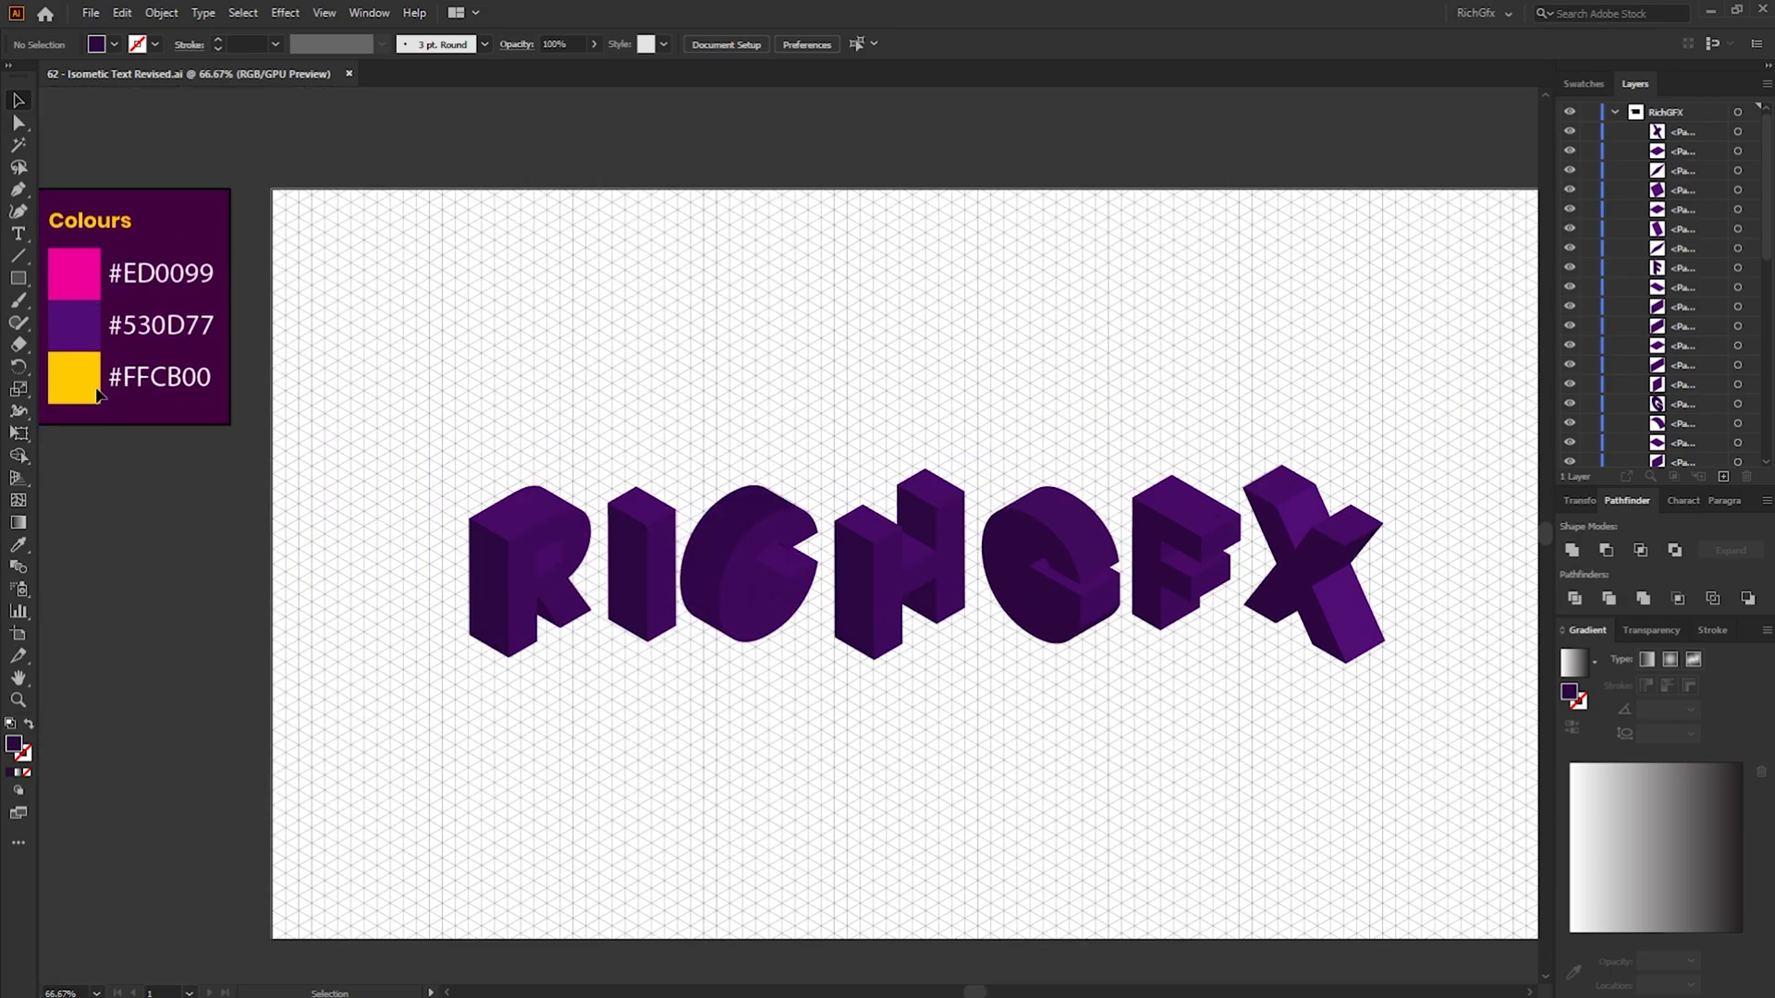
pyautogui.click(488, 607)
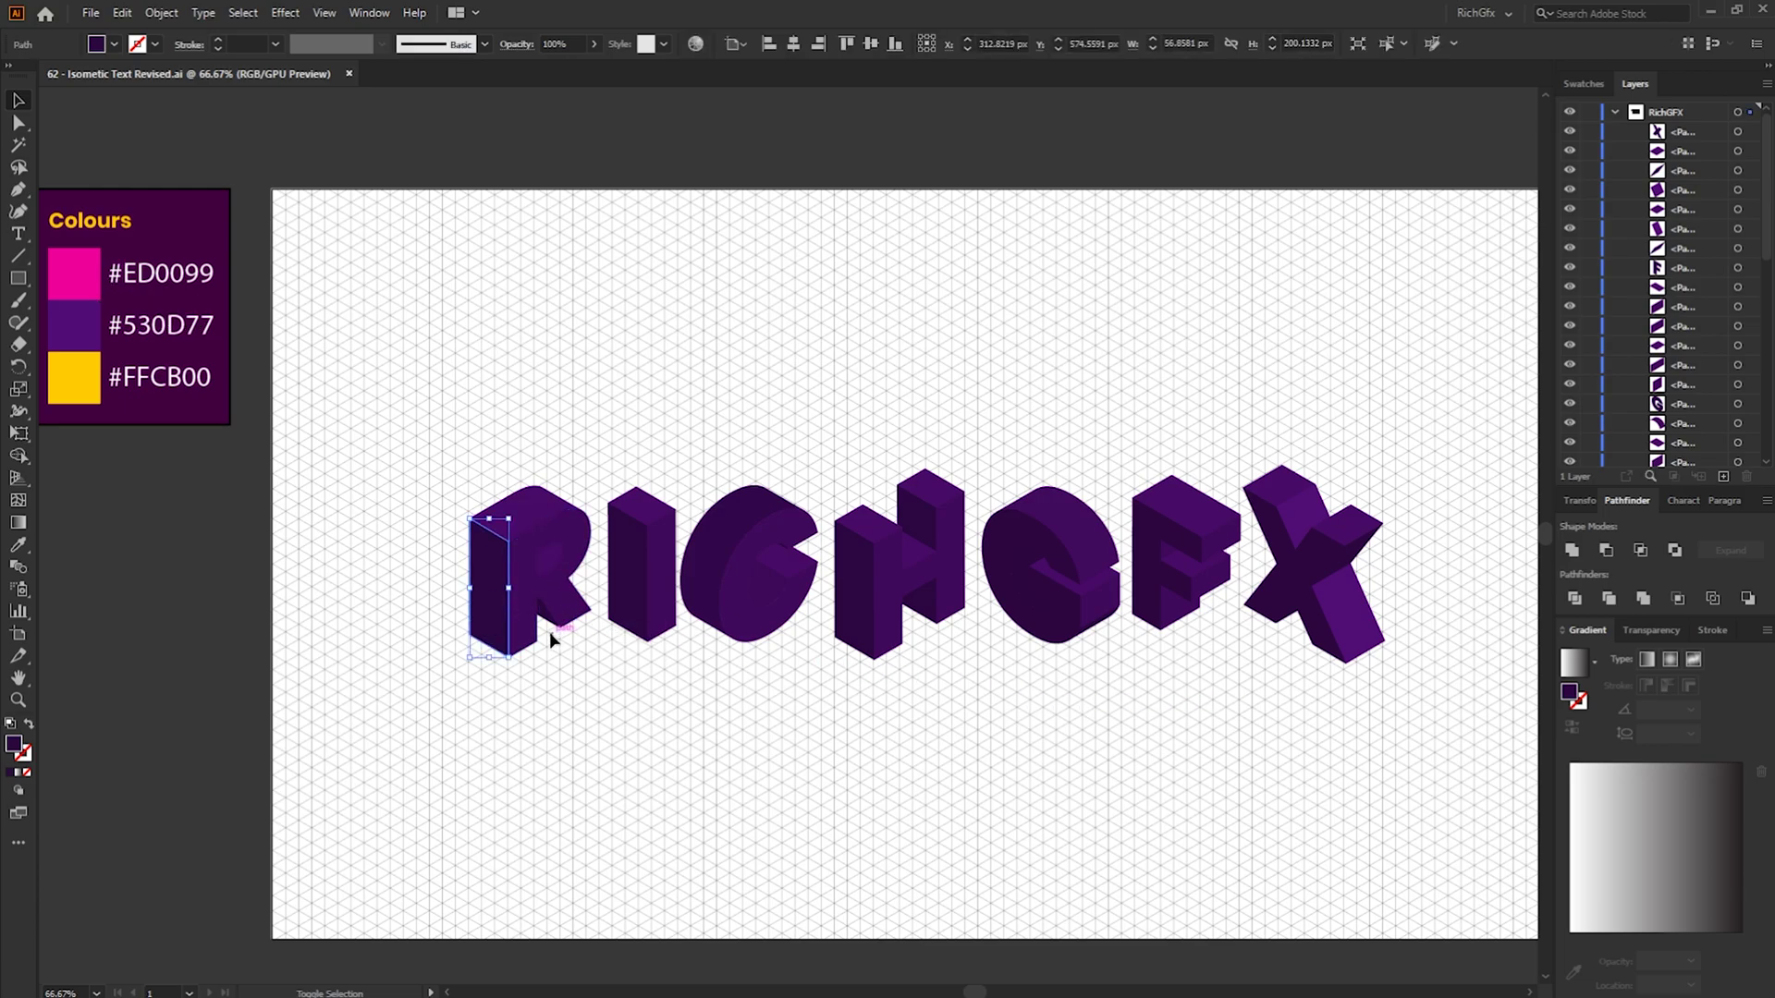
pyautogui.keyDown('shift'); pyautogui.click(545, 582); pyautogui.keyUp('shift')
pyautogui.keyDown('shift'); pyautogui.click(629, 578); pyautogui.keyUp('shift')
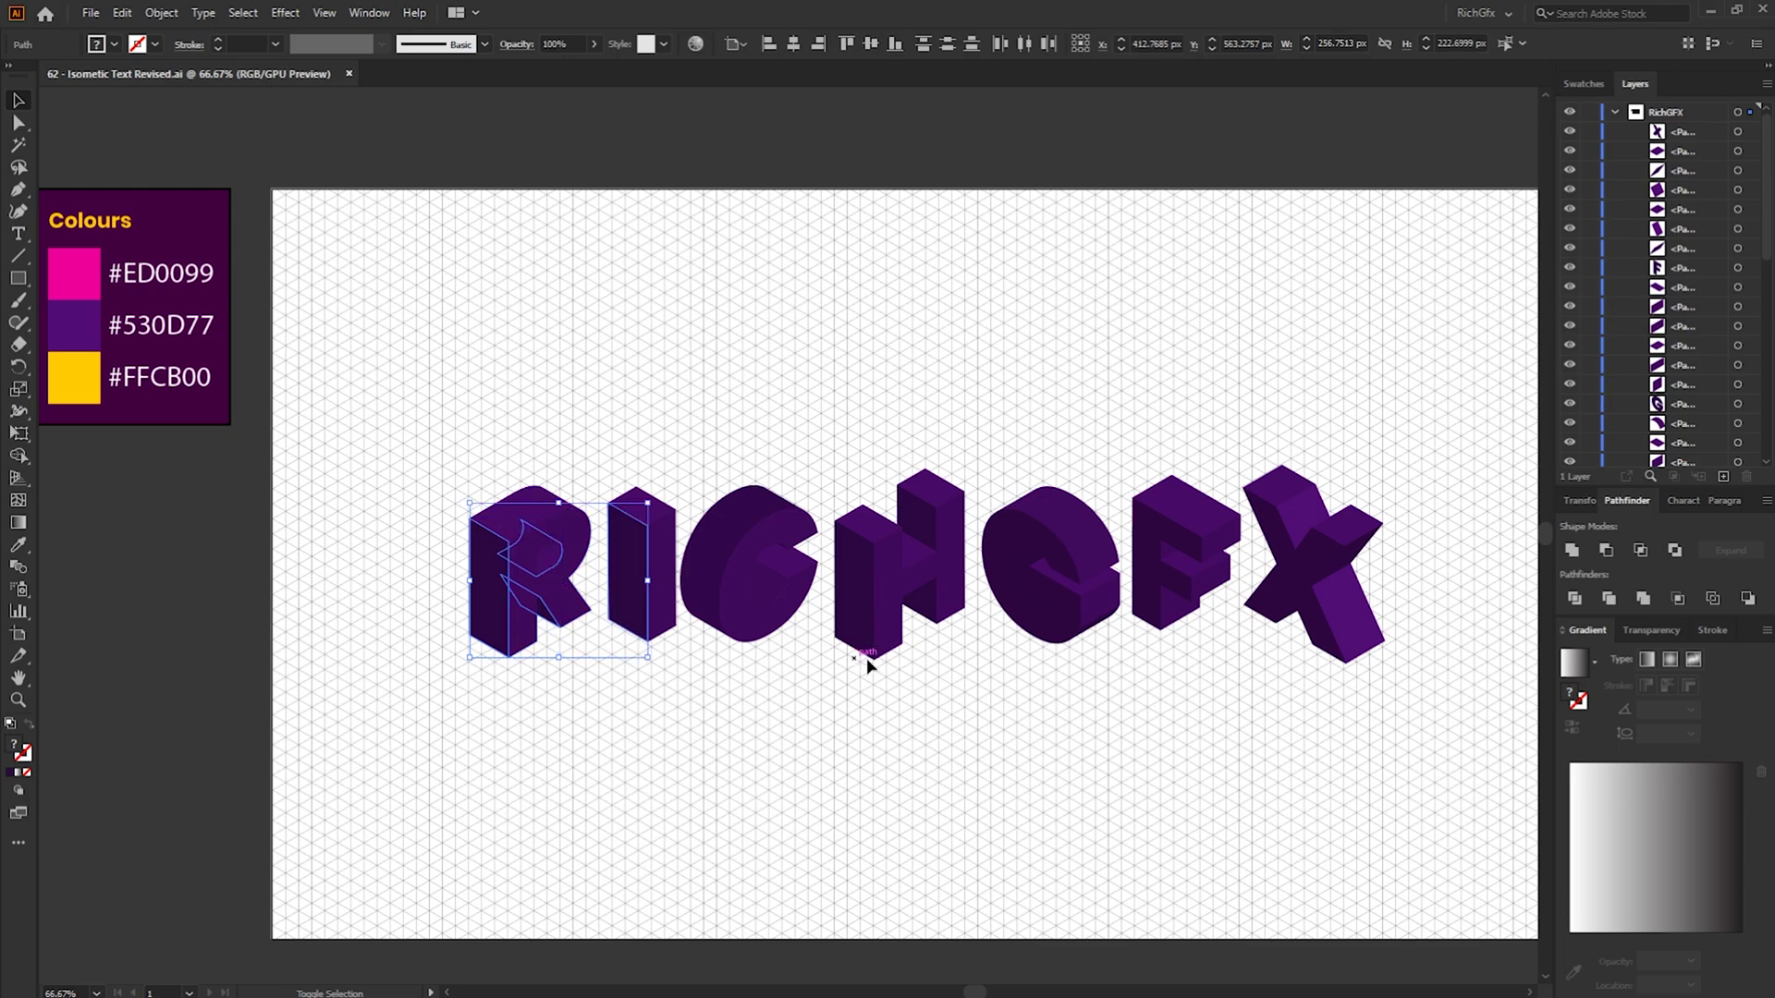
pyautogui.keyDown('shift'); pyautogui.click(756, 591); pyautogui.keyUp('shift')
pyautogui.keyDown('shift'); pyautogui.click(906, 545); pyautogui.keyUp('shift')
pyautogui.keyDown('shift'); pyautogui.click(1044, 578); pyautogui.keyUp('shift')
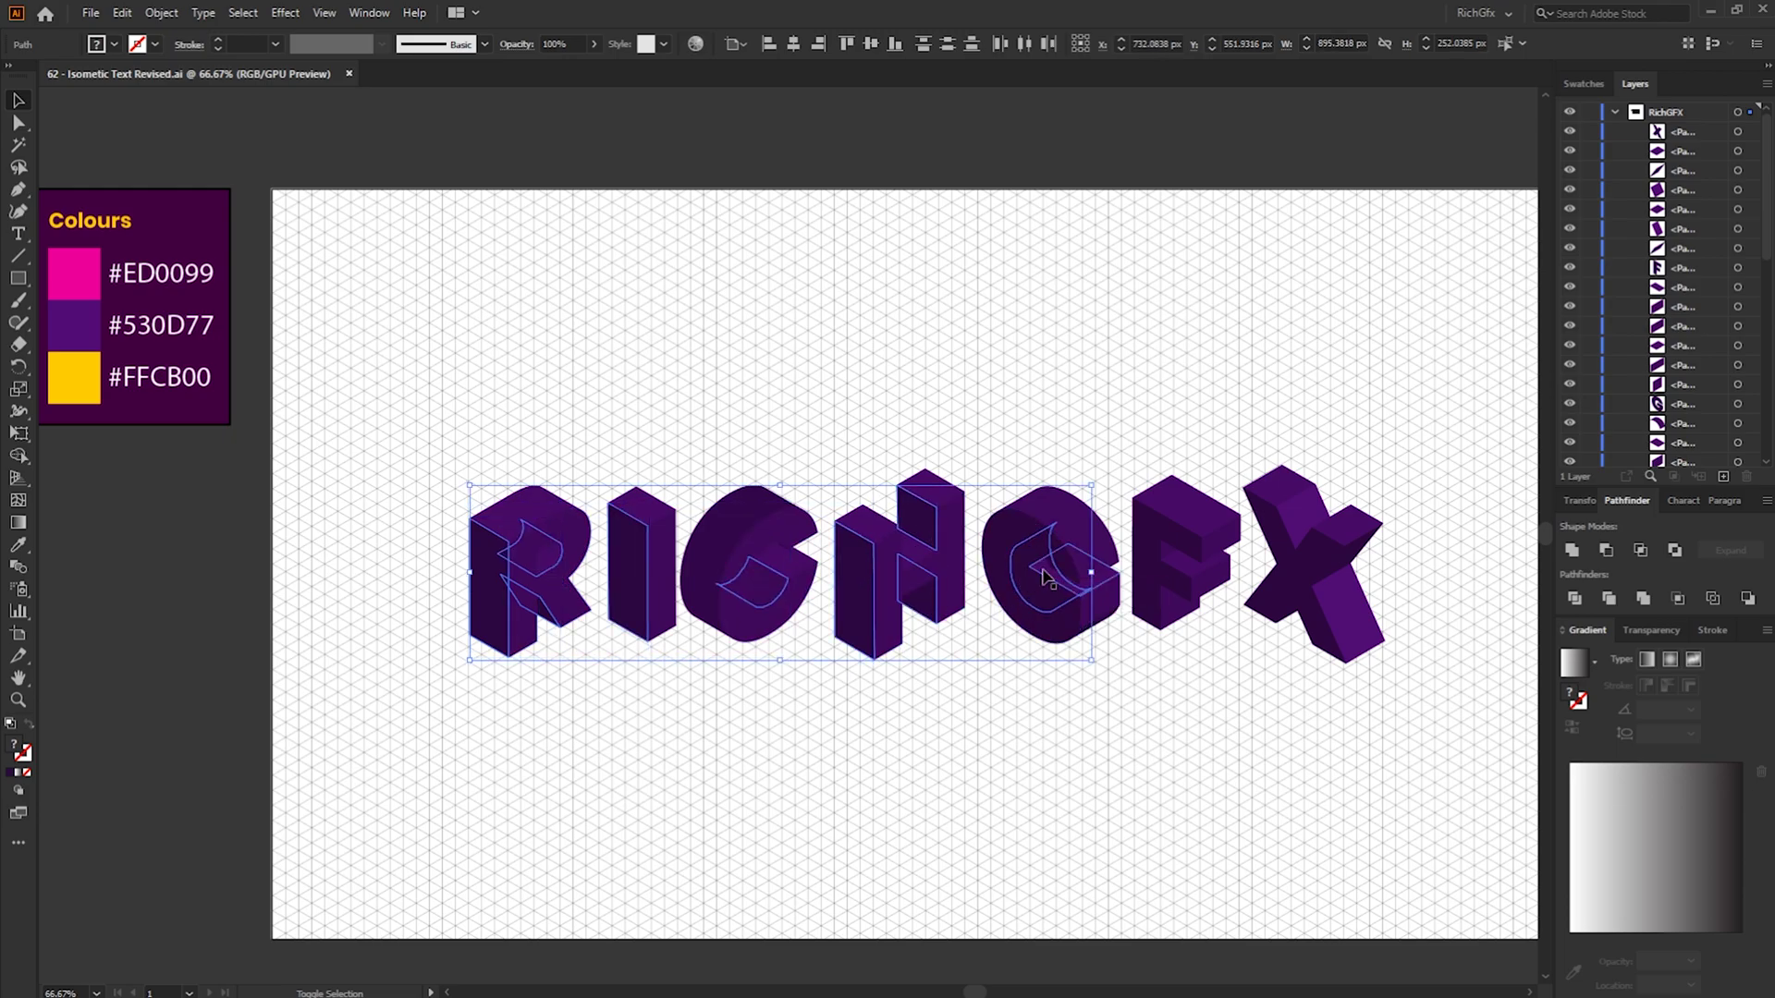
pyautogui.keyDown('shift'); pyautogui.click(1194, 562); pyautogui.keyUp('shift')
pyautogui.keyDown('shift'); pyautogui.click(1336, 612); pyautogui.keyUp('shift')
pyautogui.press('i')
pyautogui.click(74, 378)
pyautogui.click(20, 103)
pyautogui.click(693, 388)
# Fill the short end faces of C, G and F and the top of H's crossbar with the sampled pink #ED0099
pyautogui.click(781, 559)
pyautogui.keyDown('shift'); pyautogui.click(1226, 547); pyautogui.keyUp('shift')
pyautogui.keyDown('shift'); pyautogui.click(1230, 545); pyautogui.keyUp('shift')
pyautogui.press('i')
pyautogui.click(74, 273)
pyautogui.press('v')
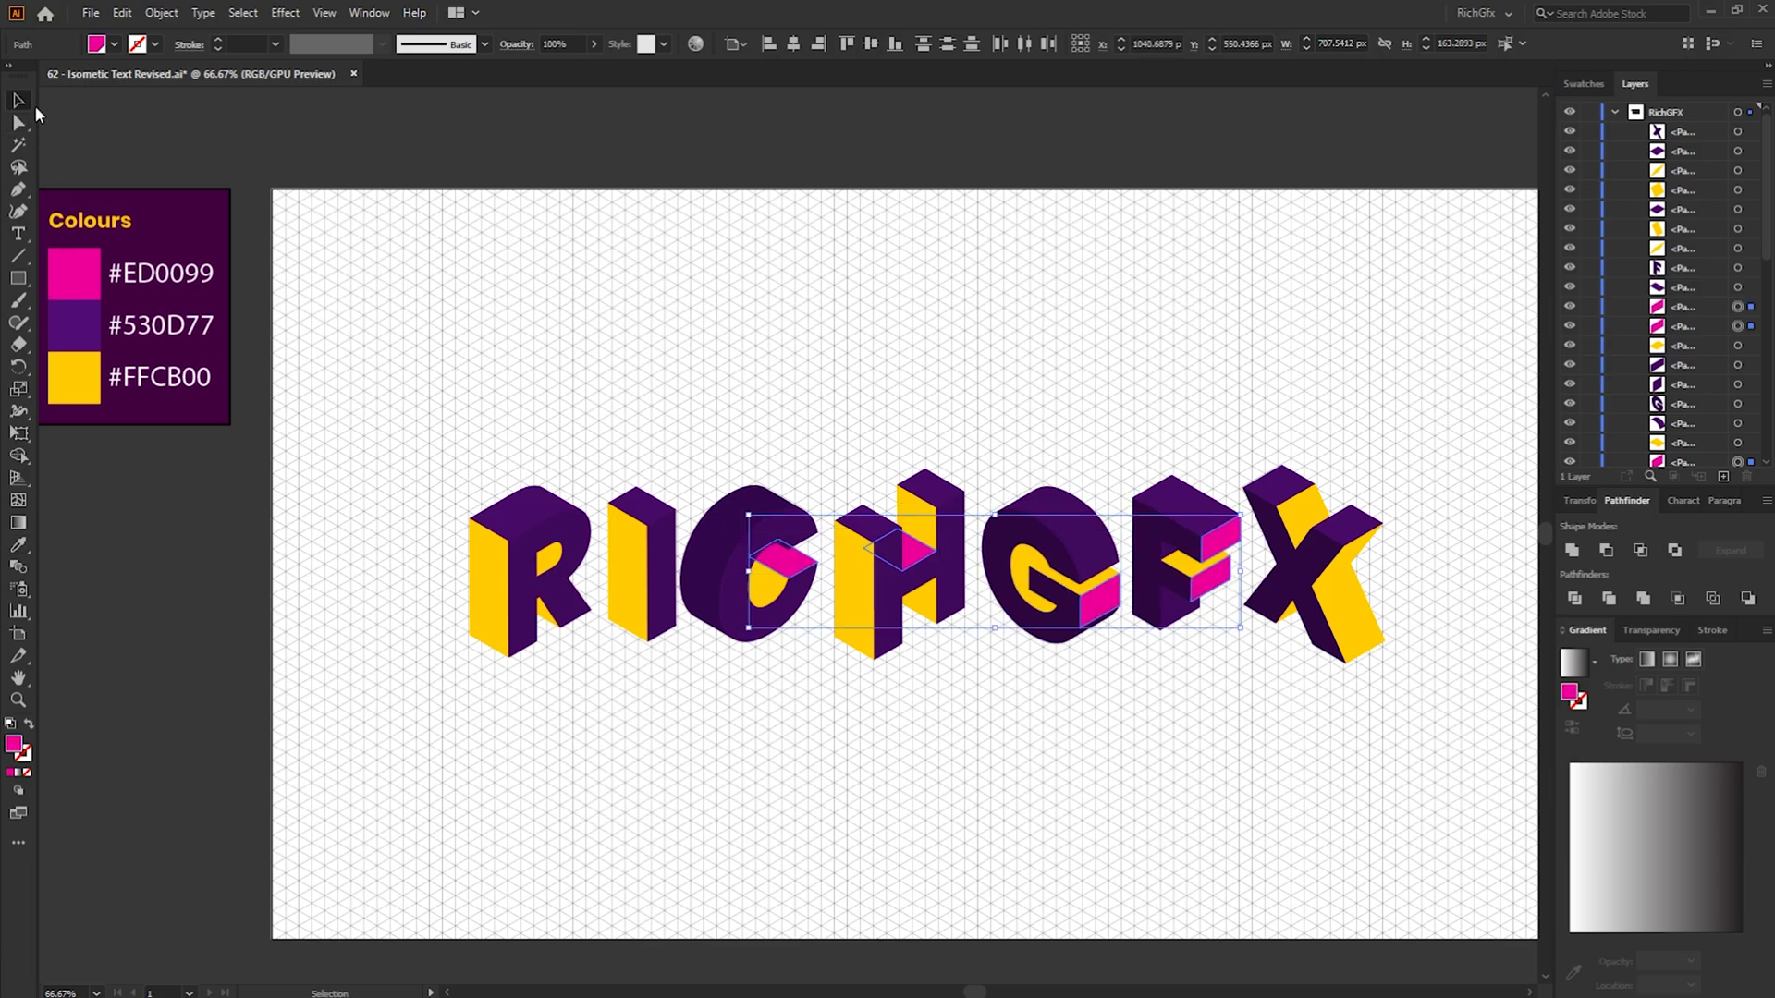
pyautogui.click(926, 275)
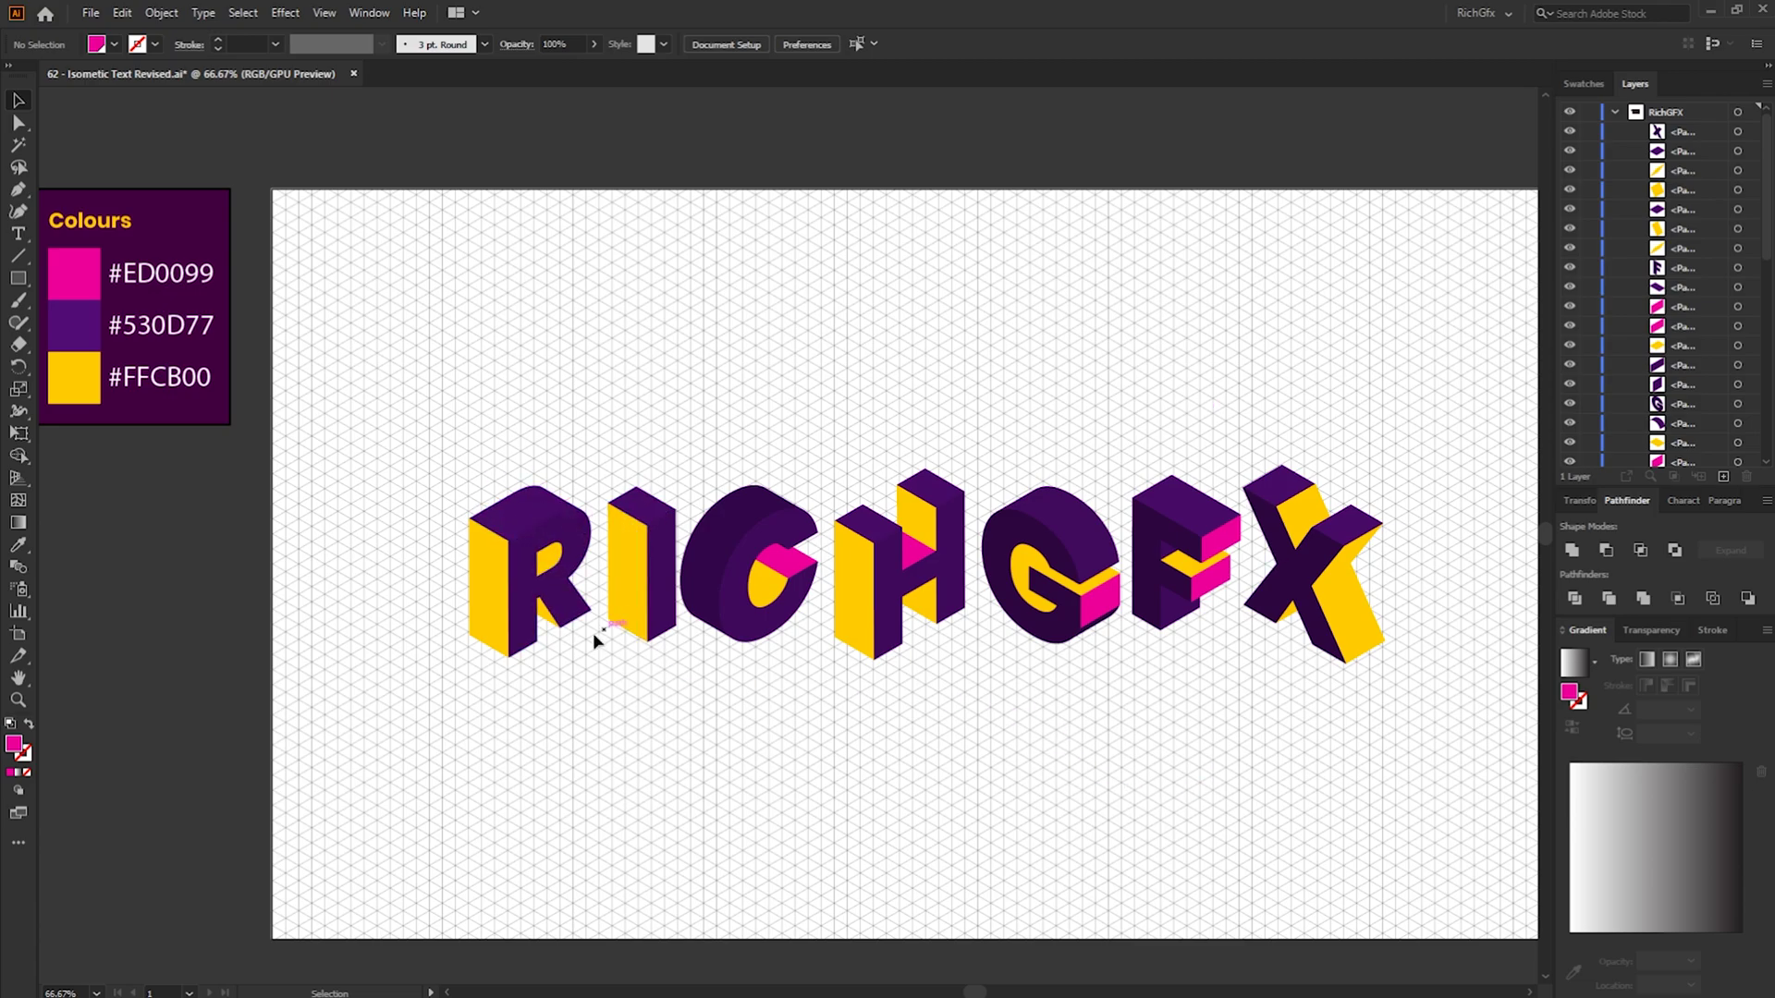
# Fill the front faces of all seven RICHGFX letters with white and deselect them
pyautogui.click(534, 612)
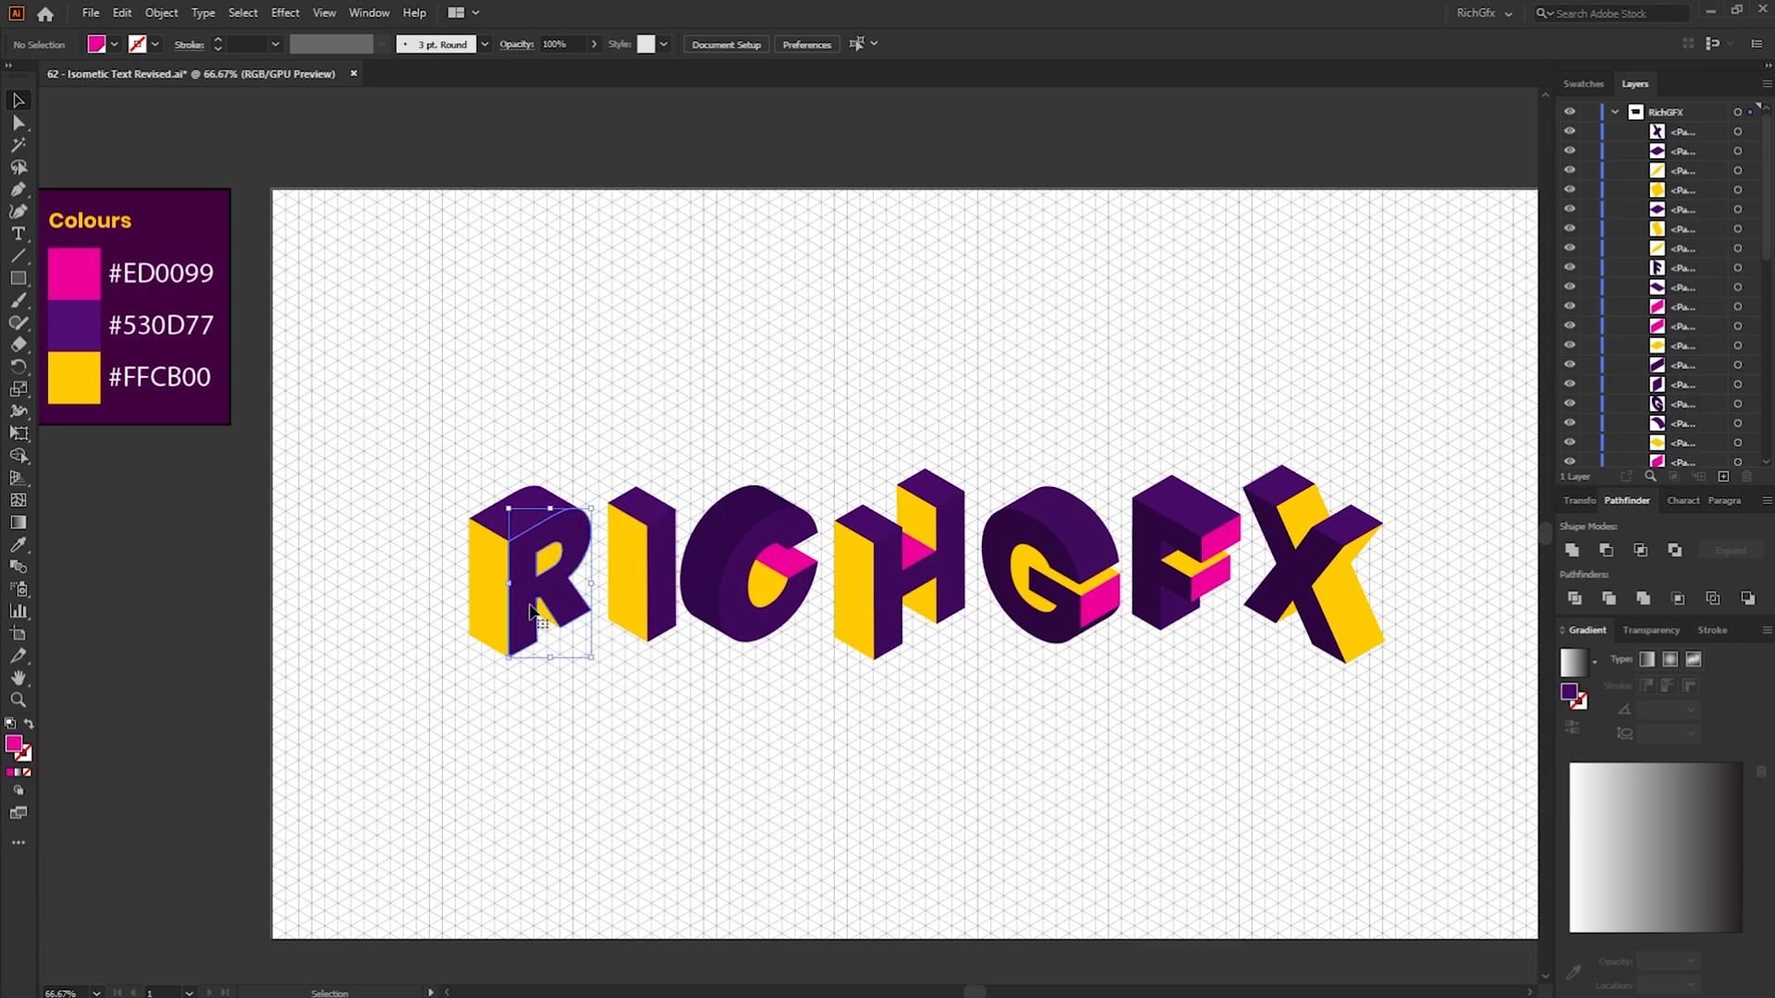
pyautogui.keyDown('shift'); pyautogui.click(661, 596); pyautogui.keyUp('shift')
pyautogui.keyDown('shift'); pyautogui.click(757, 633); pyautogui.keyUp('shift')
pyautogui.keyDown('shift'); pyautogui.click(894, 615); pyautogui.keyUp('shift')
pyautogui.keyDown('shift'); pyautogui.click(1051, 631); pyautogui.keyUp('shift')
pyautogui.keyDown('shift'); pyautogui.click(1159, 608); pyautogui.keyUp('shift')
pyautogui.keyDown('shift'); pyautogui.click(1296, 587); pyautogui.keyUp('shift')
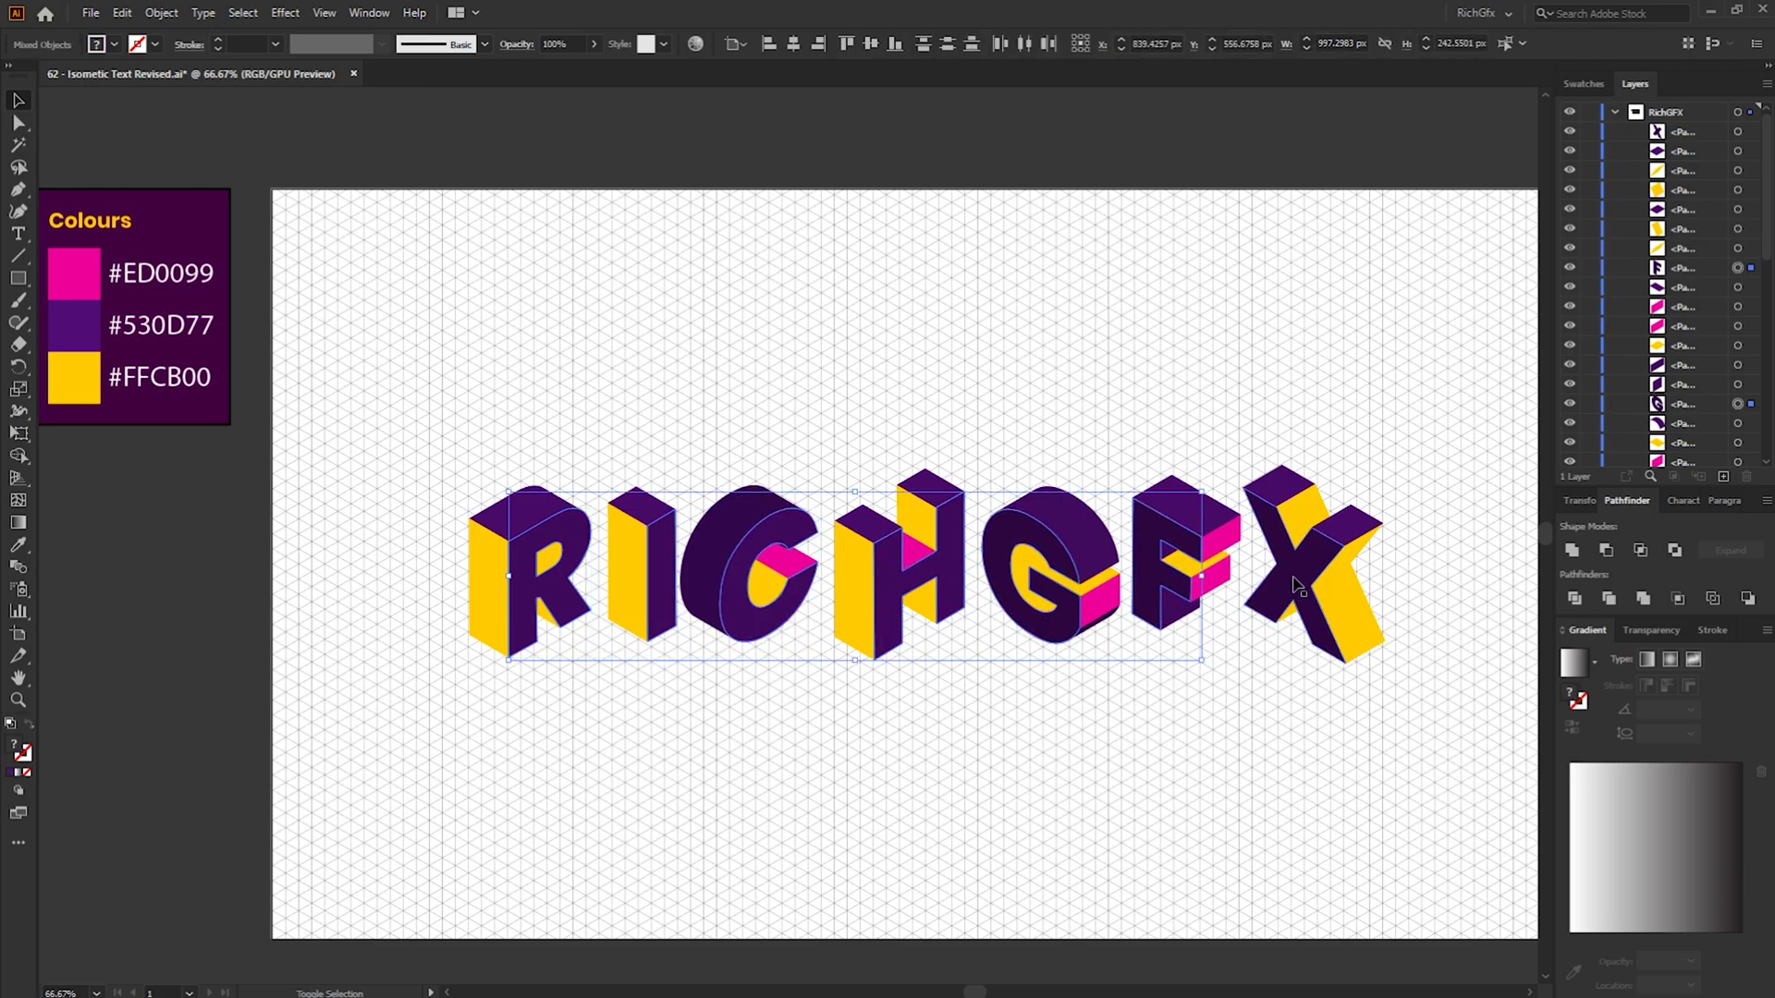
pyautogui.click(113, 44)
pyautogui.click(70, 110)
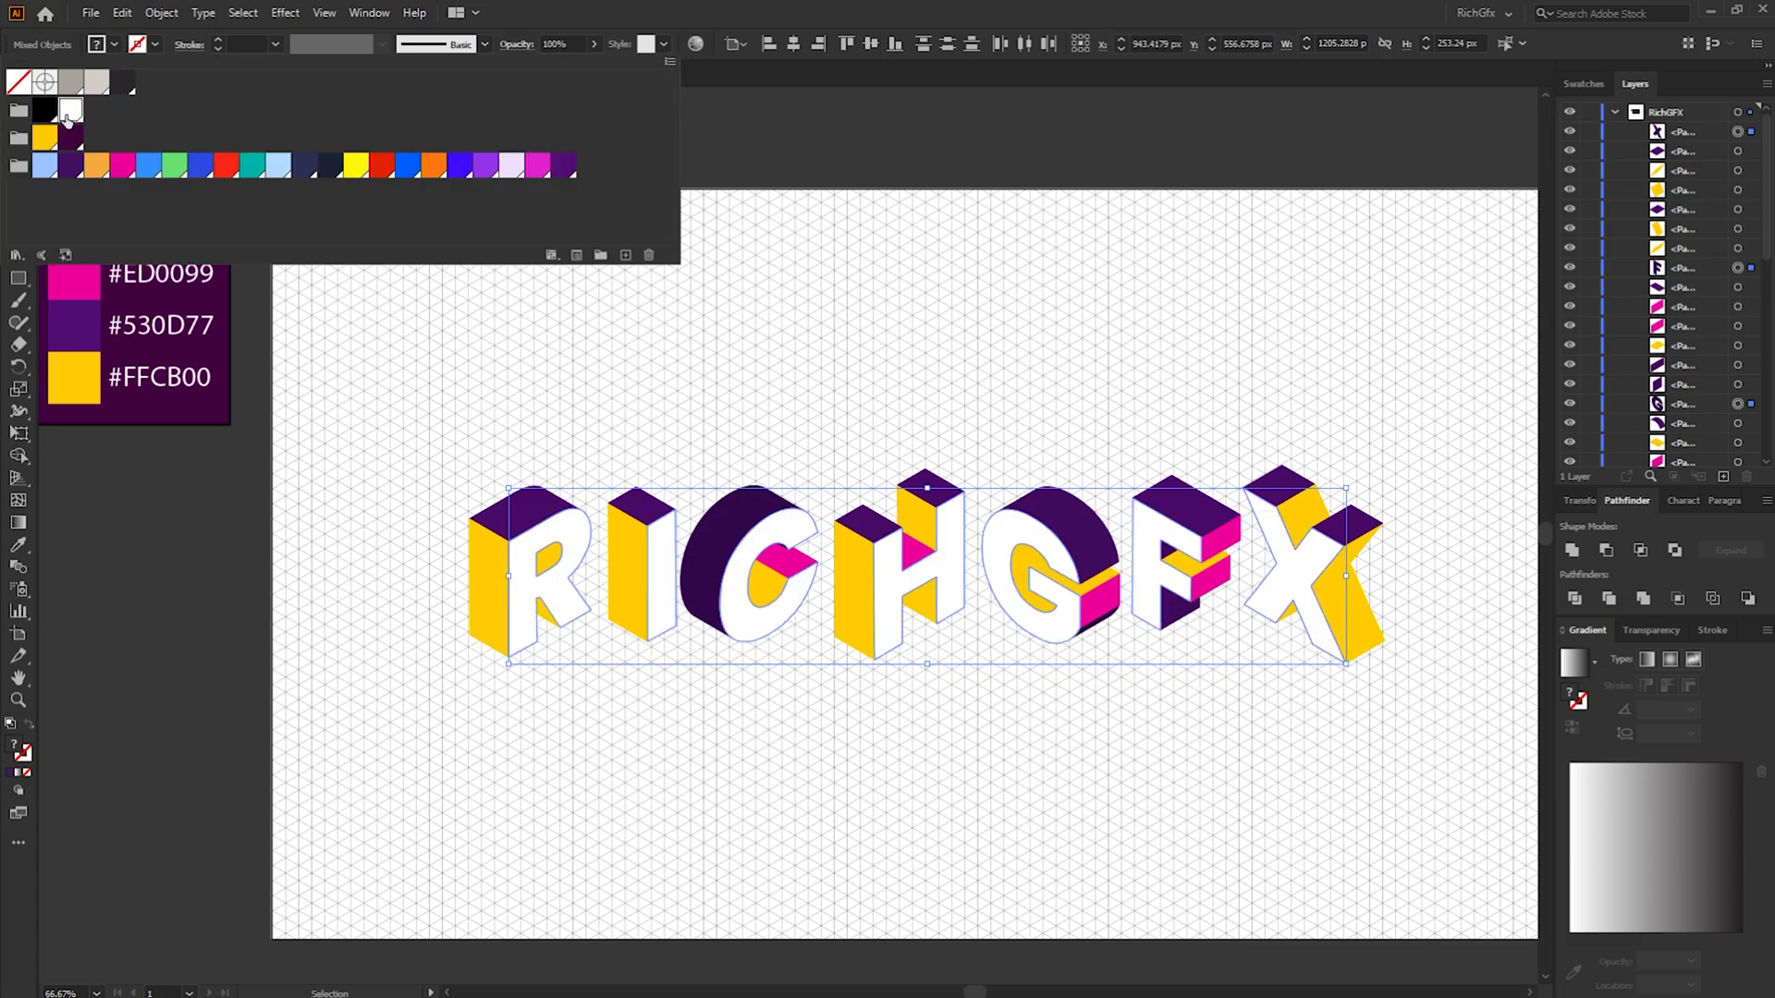
pyautogui.click(238, 701)
pyautogui.click(1045, 862)
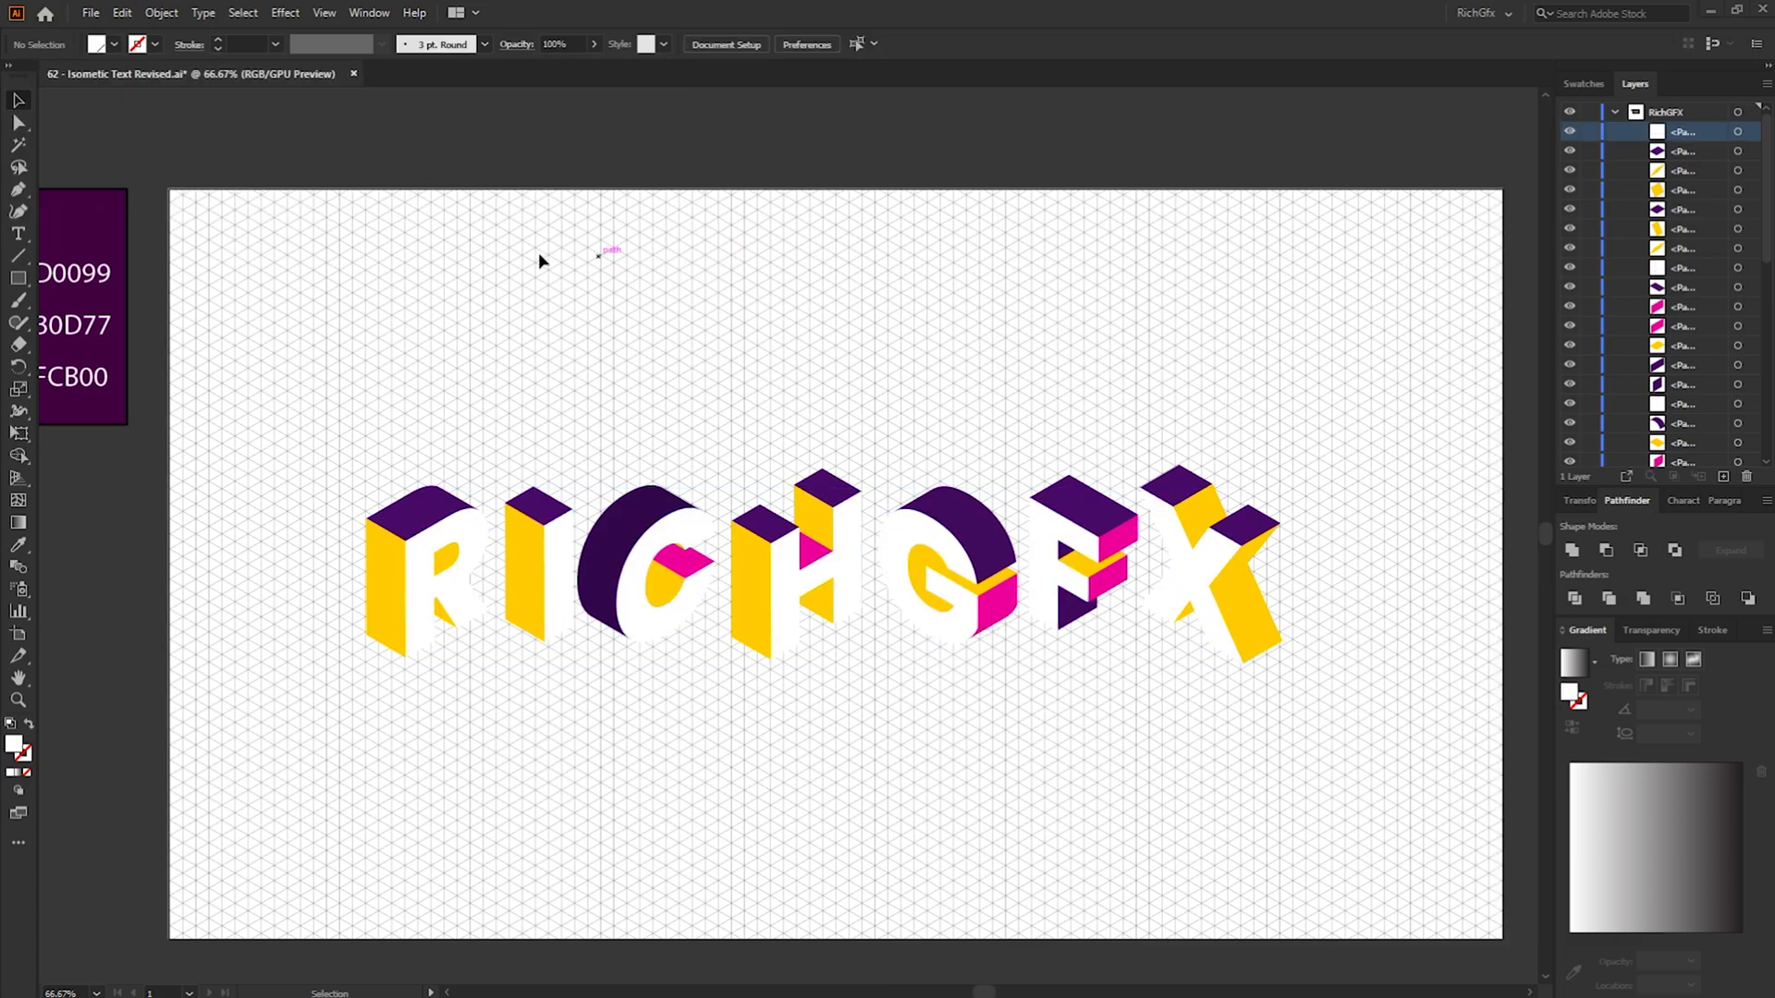
# Create a rectangle 1920 px wide and 1080 px high as the background
pyautogui.press('m')
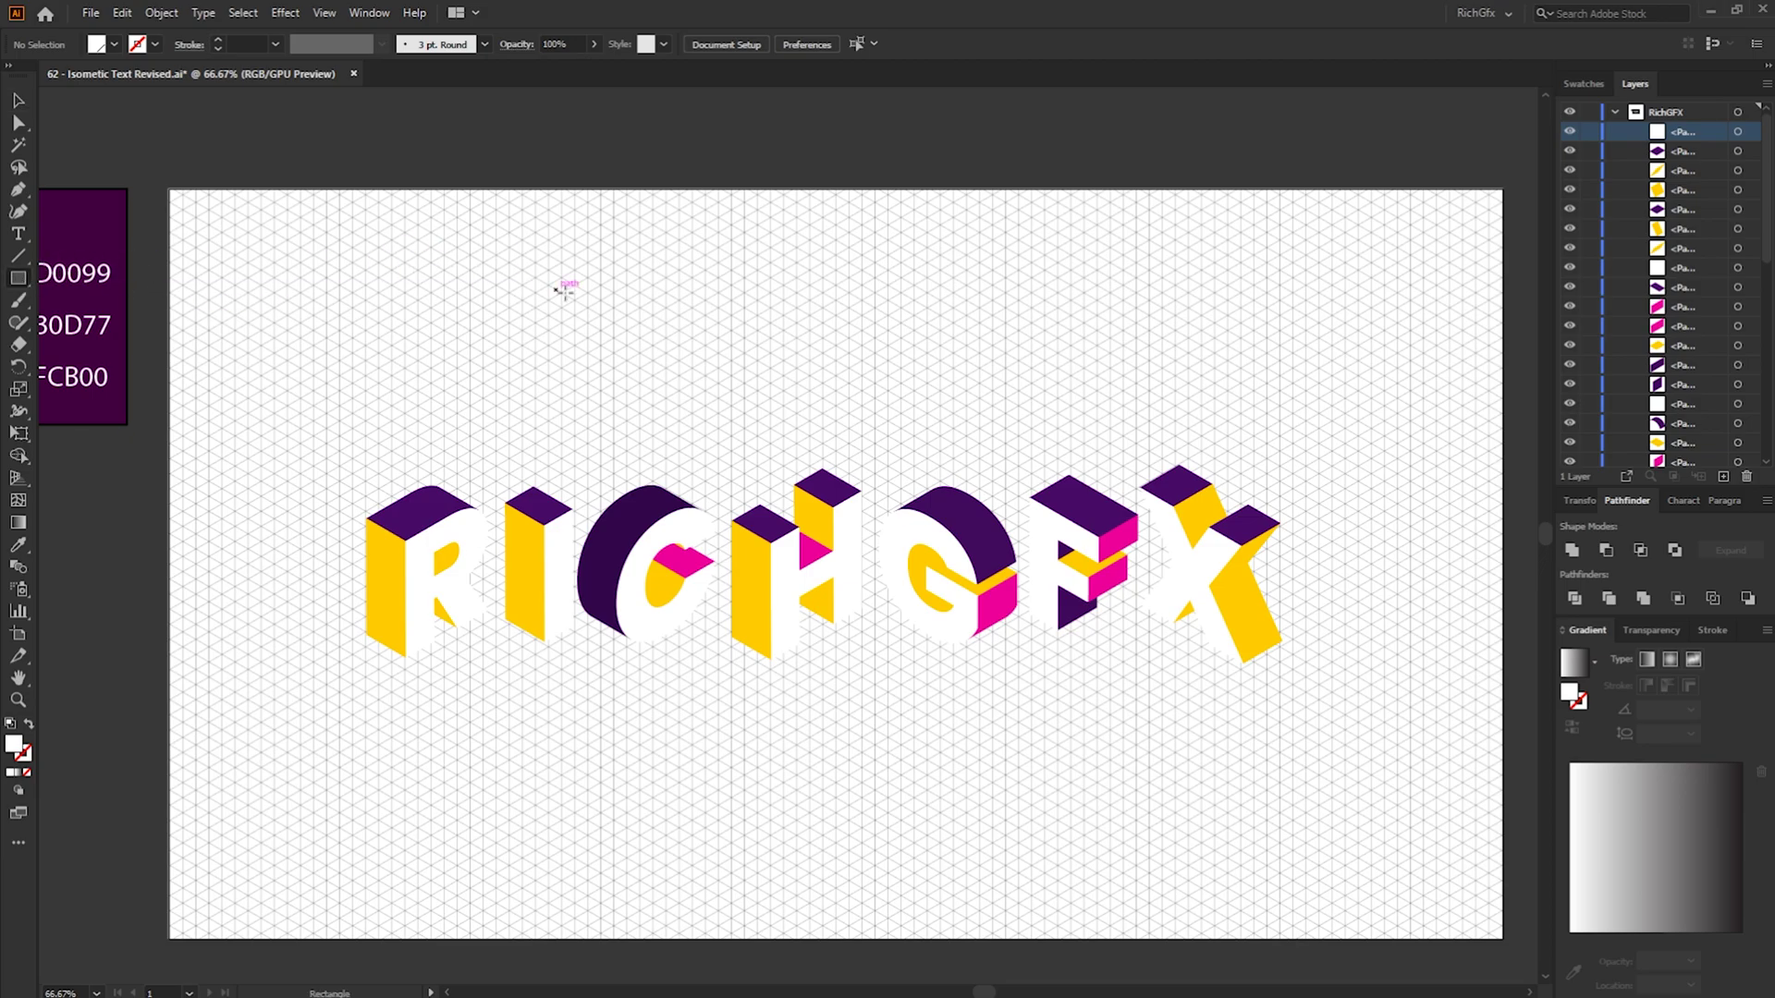
pyautogui.click(573, 334)
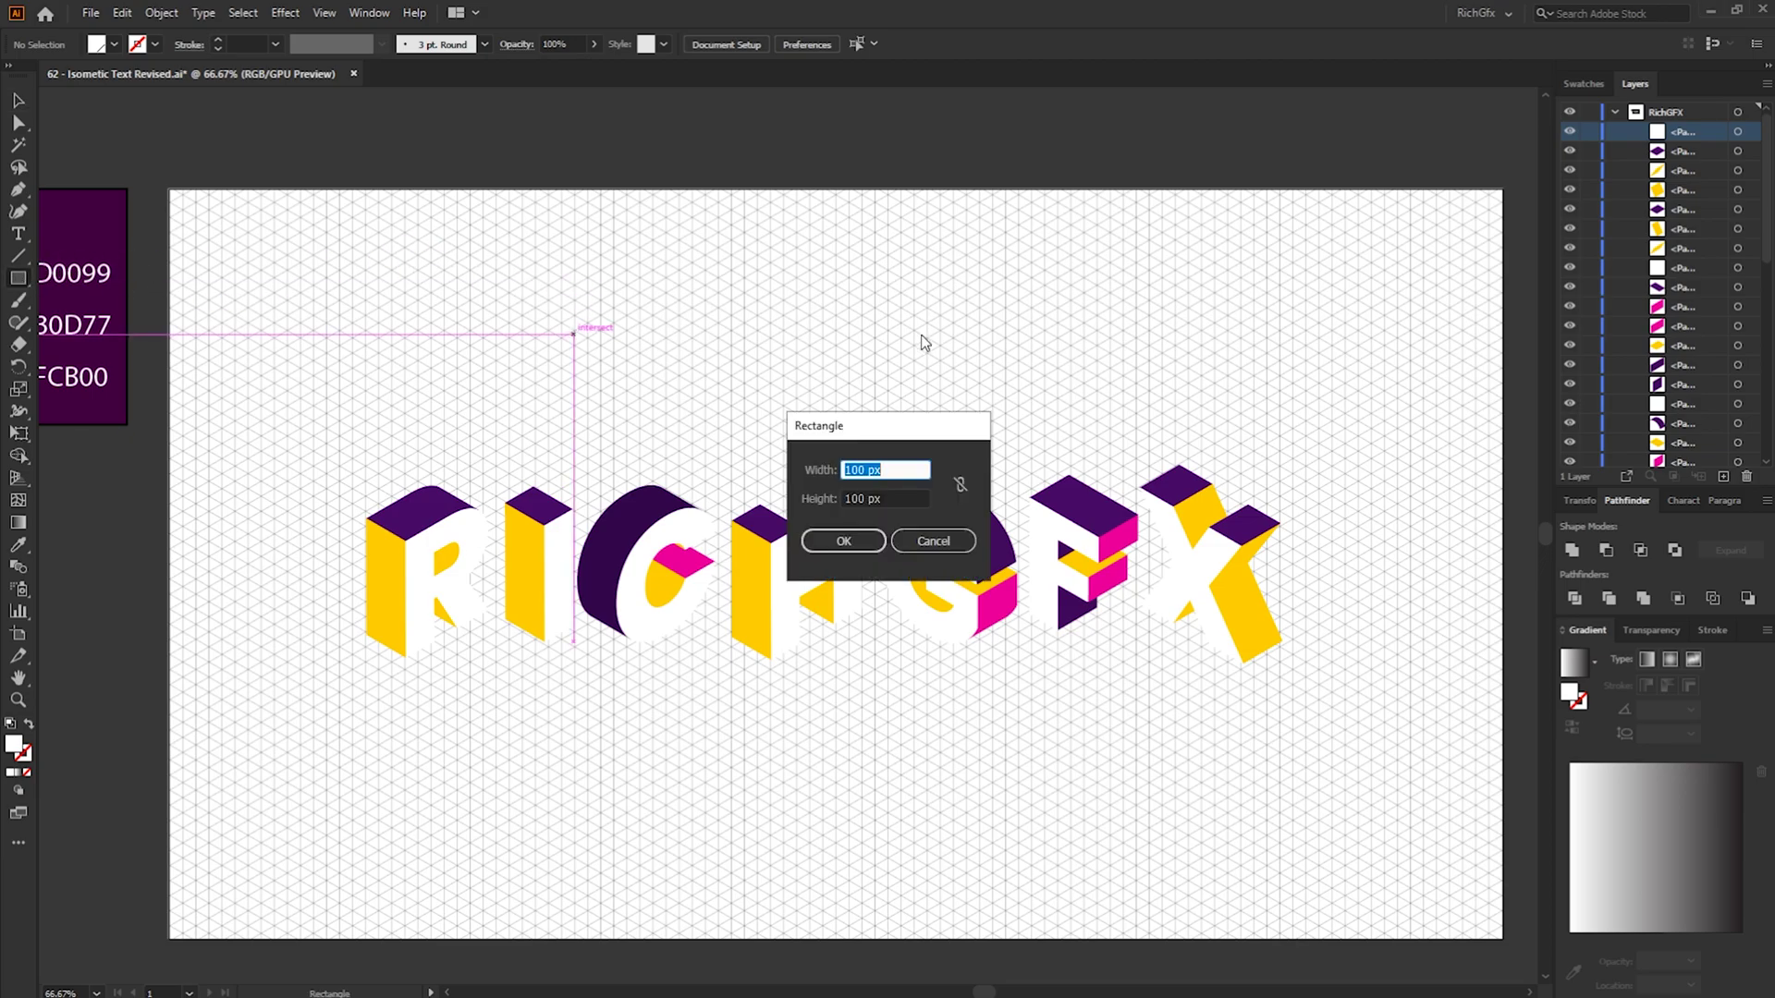
pyautogui.write('1920')
pyautogui.press('Tab')
pyautogui.write('1')
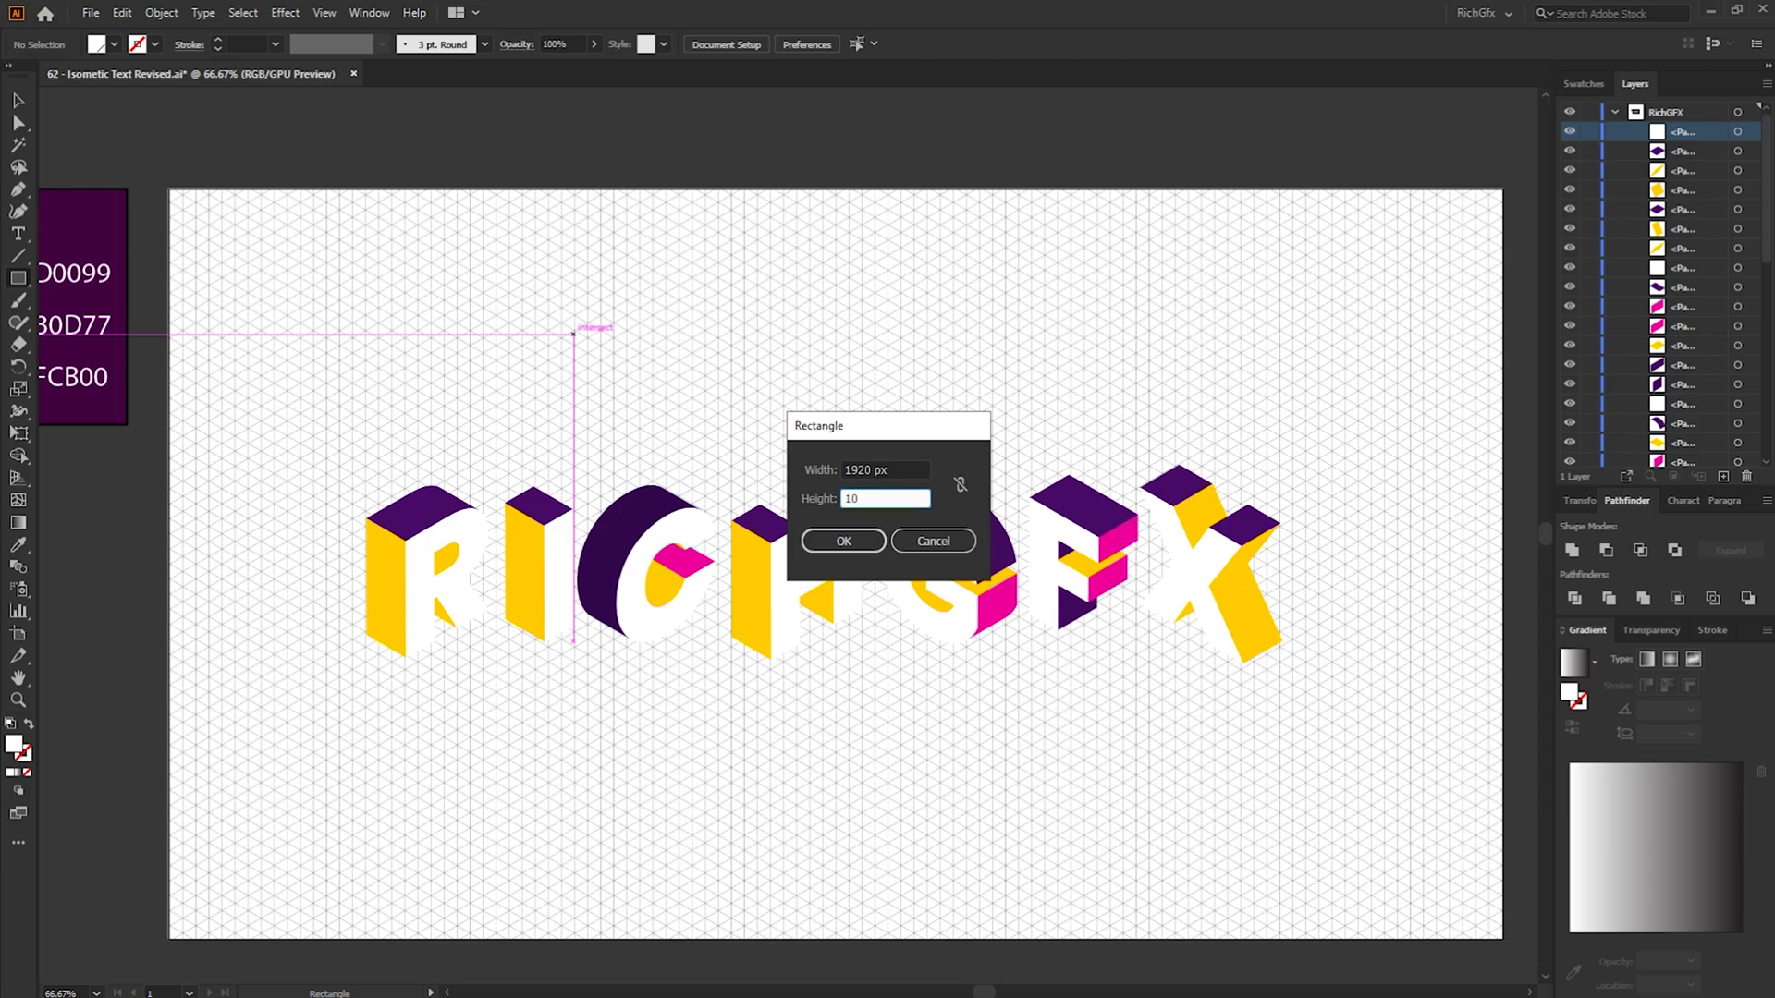
pyautogui.press('Return')
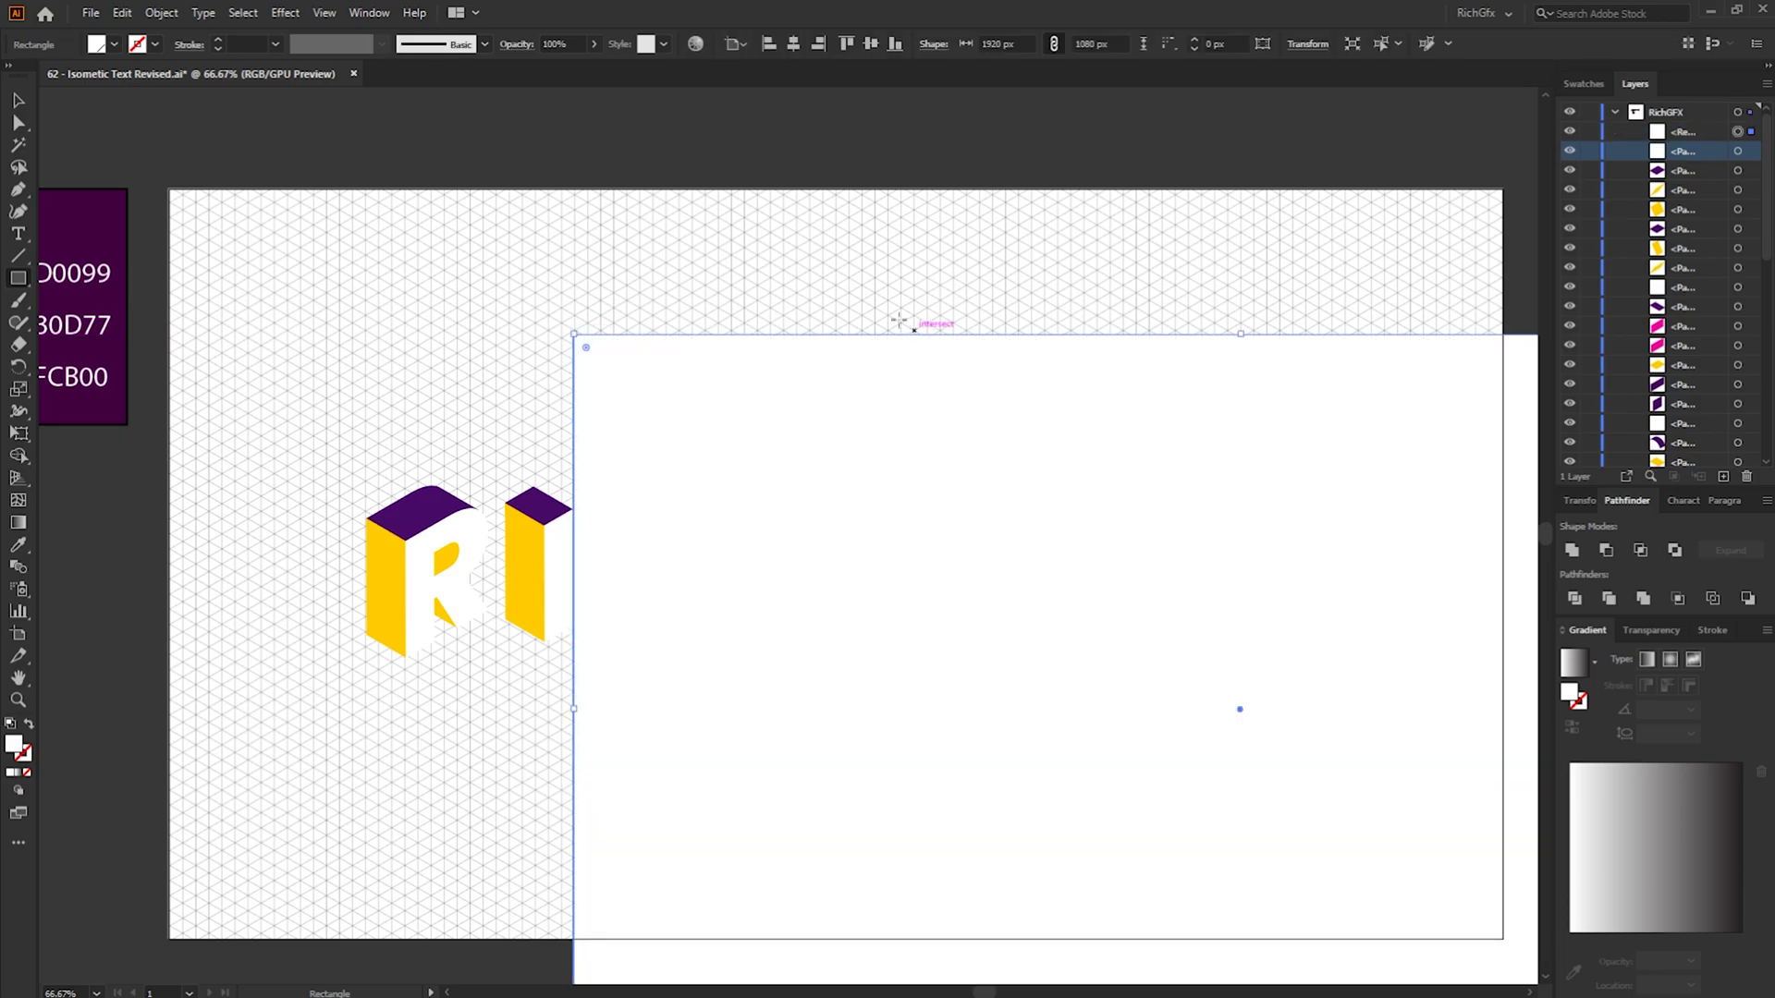
# Fill the rectangle with the dark purple sampled from the colour reference panel's background and remove its stroke
pyautogui.press('i')
pyautogui.click(83, 222)
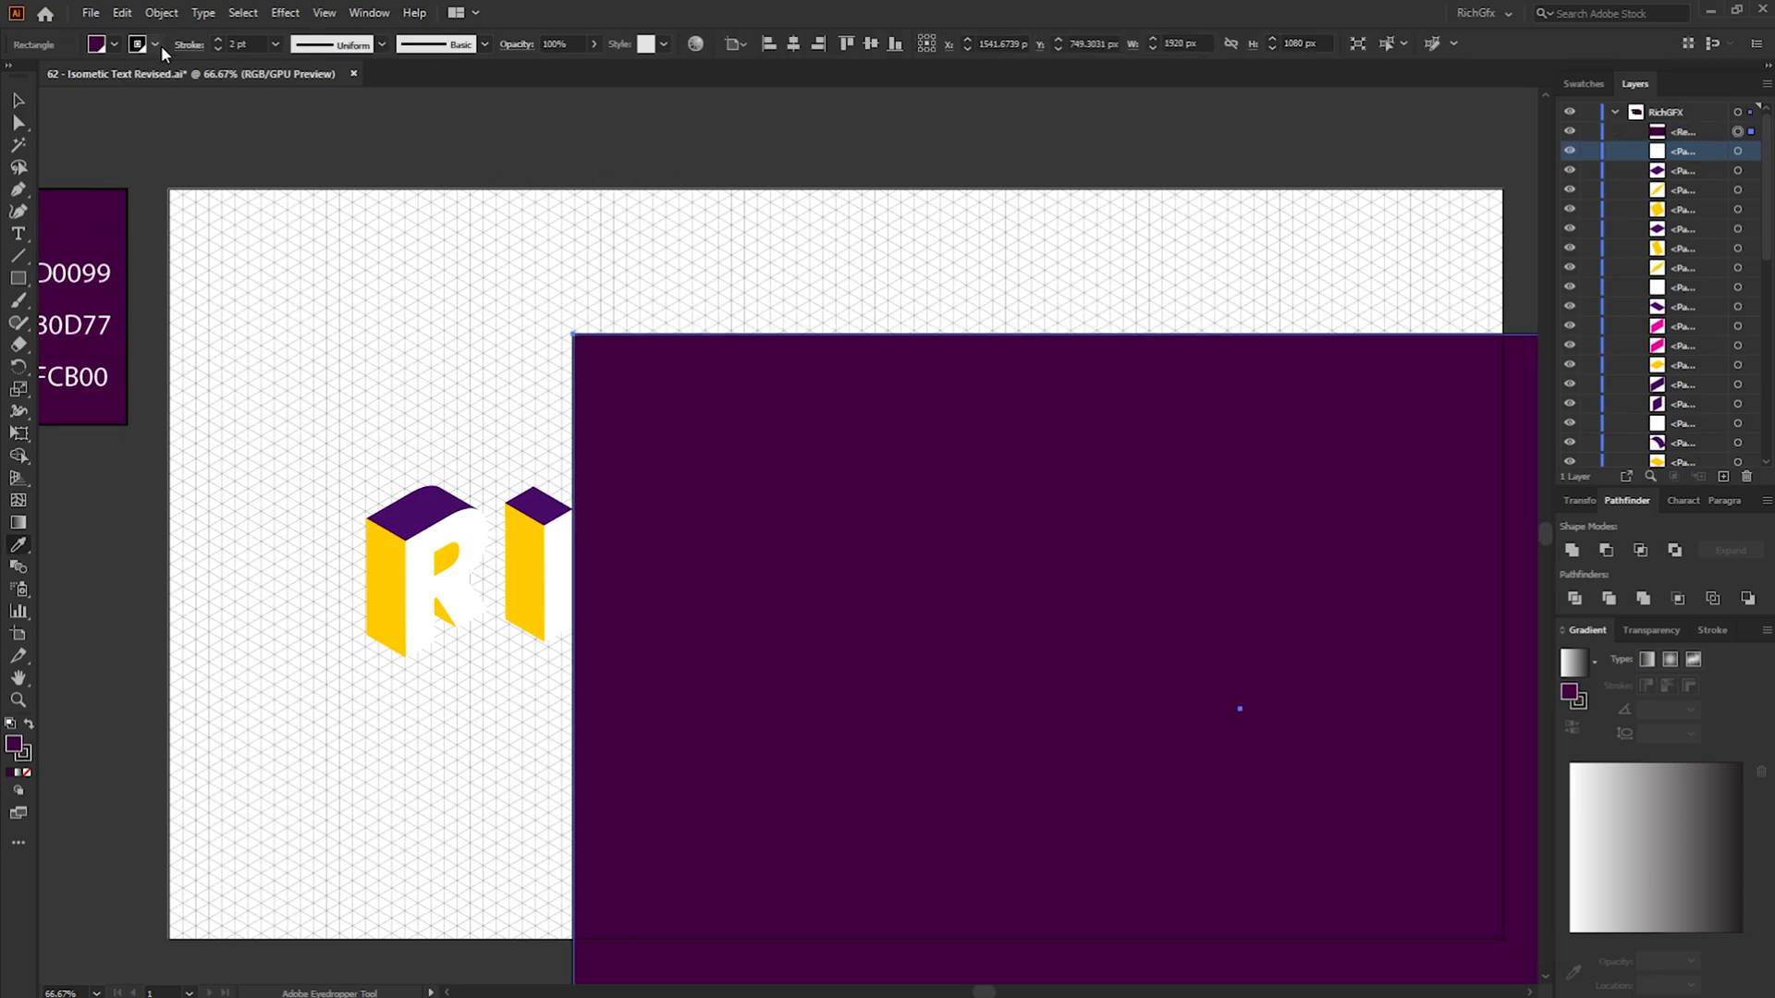
pyautogui.click(154, 44)
pyautogui.click(13, 76)
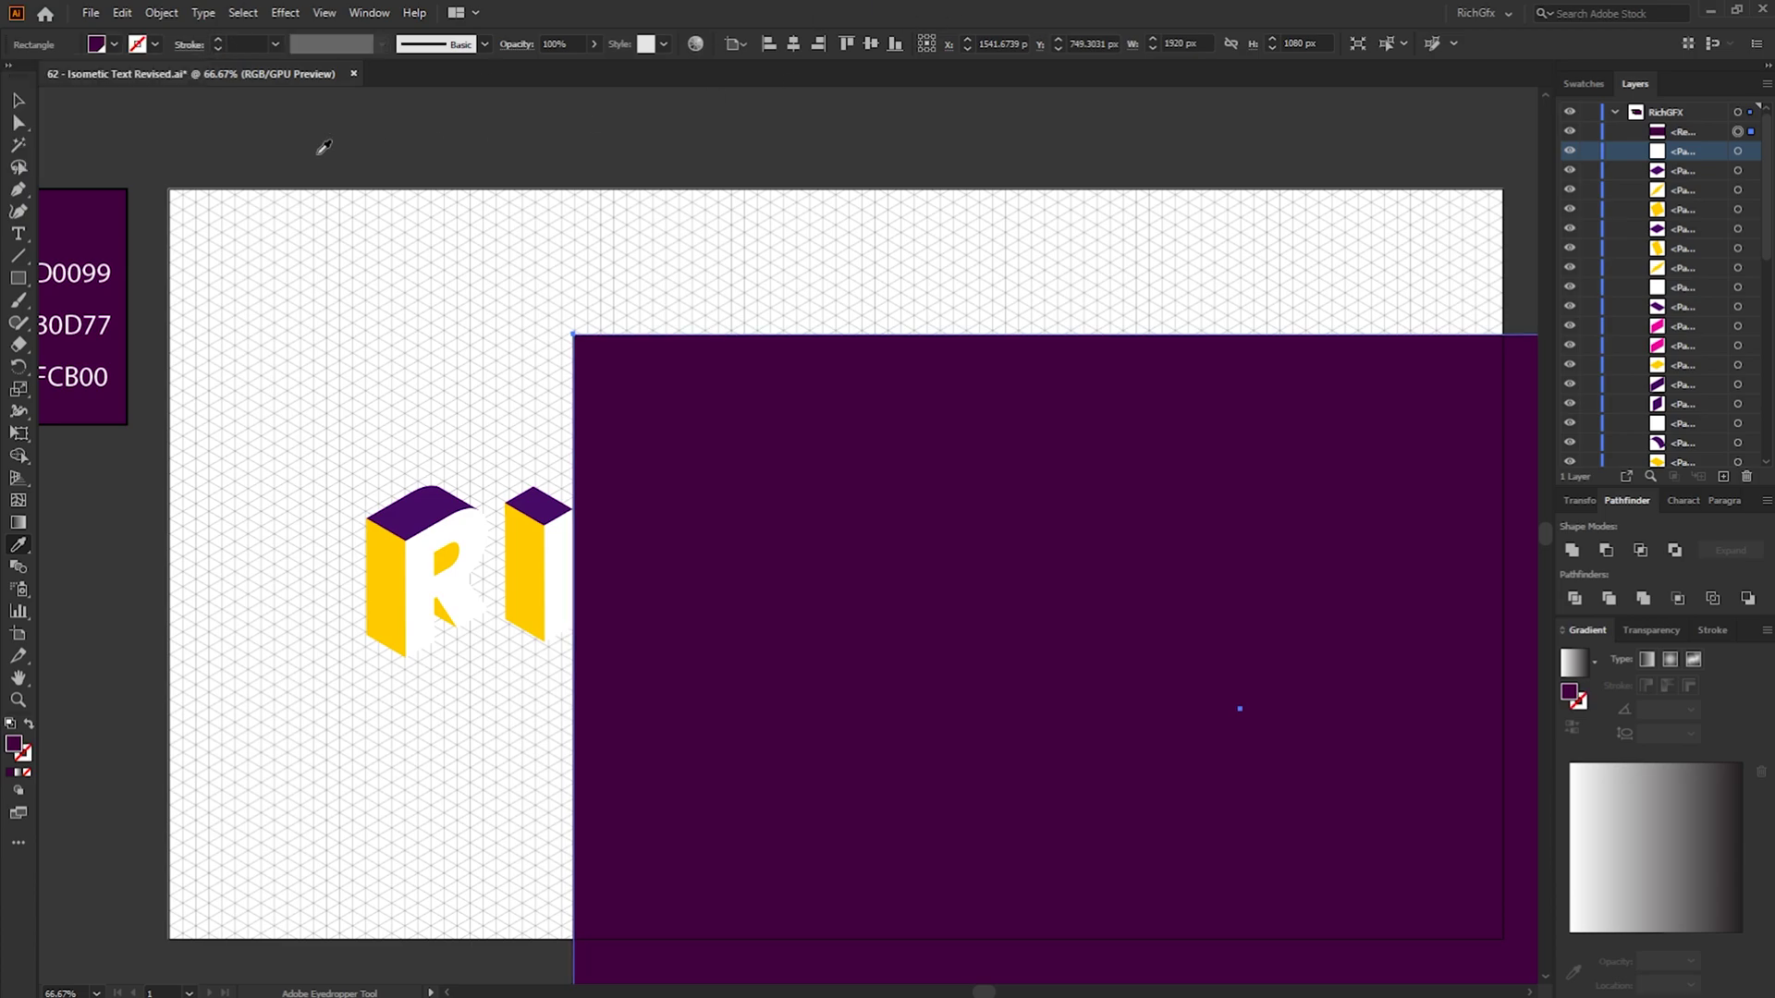
# Centre the purple rectangle horizontally and vertically on the artboard and send it behind the lettering
pyautogui.click(20, 98)
pyautogui.click(794, 44)
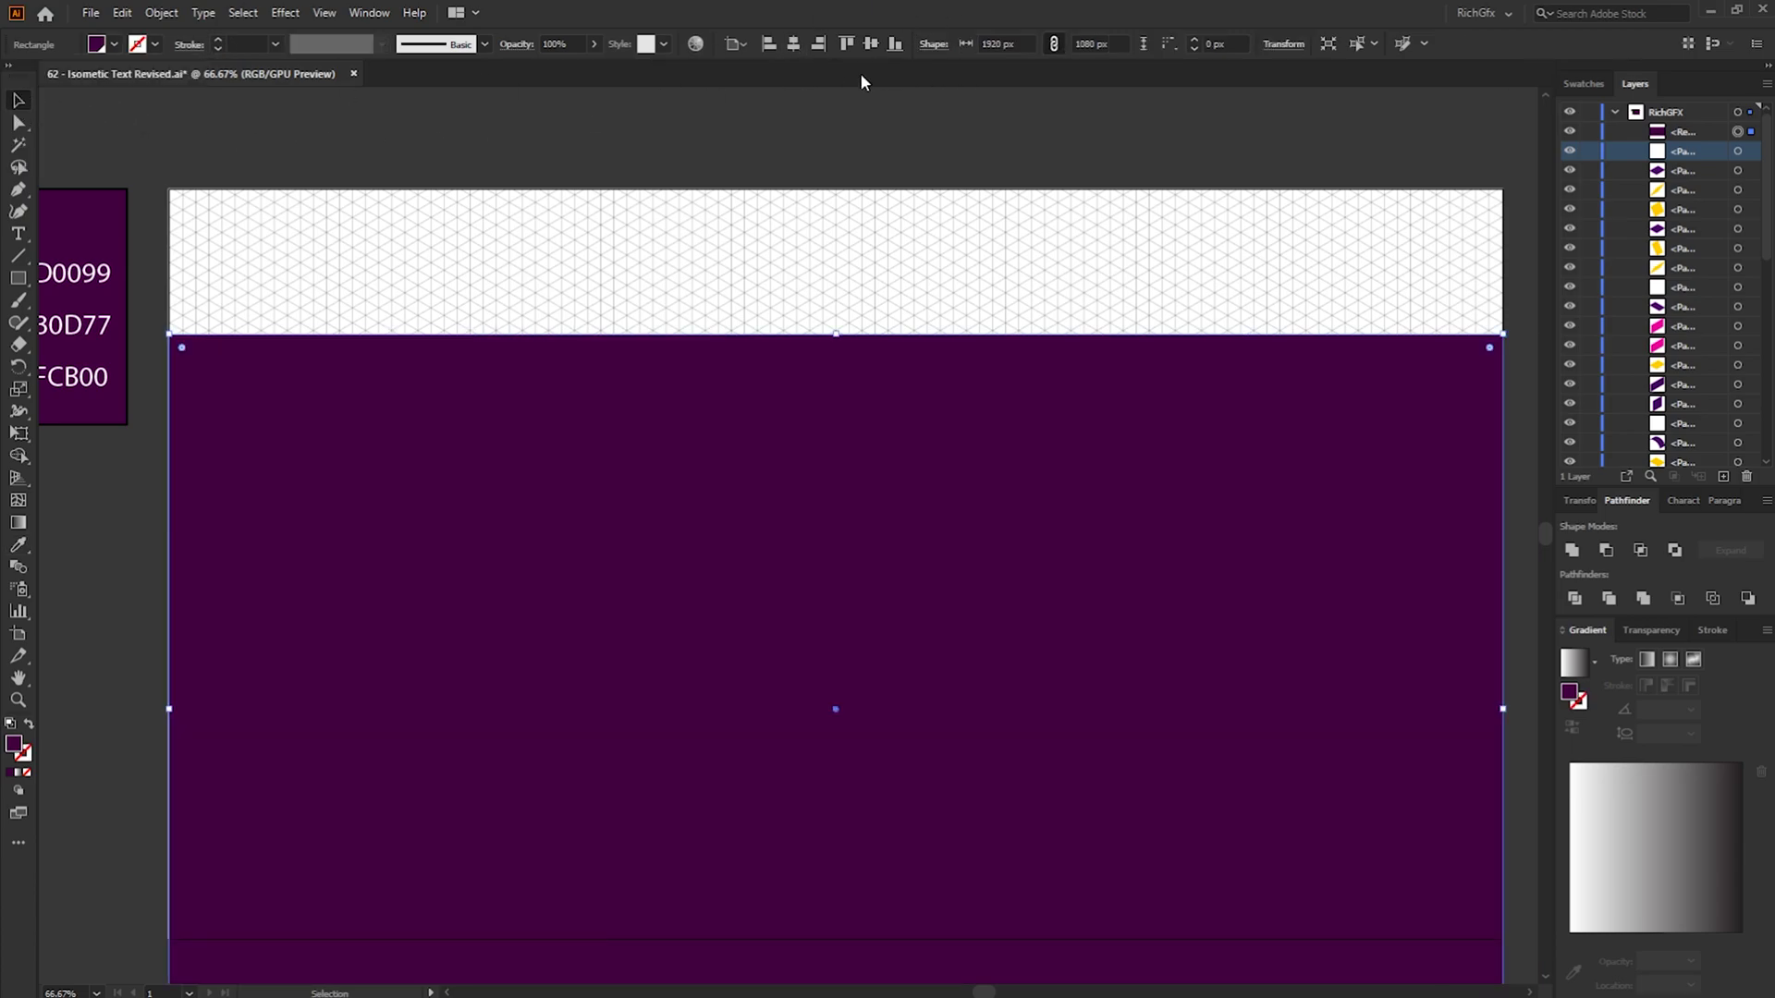
pyautogui.click(871, 43)
pyautogui.rightClick(1181, 365)
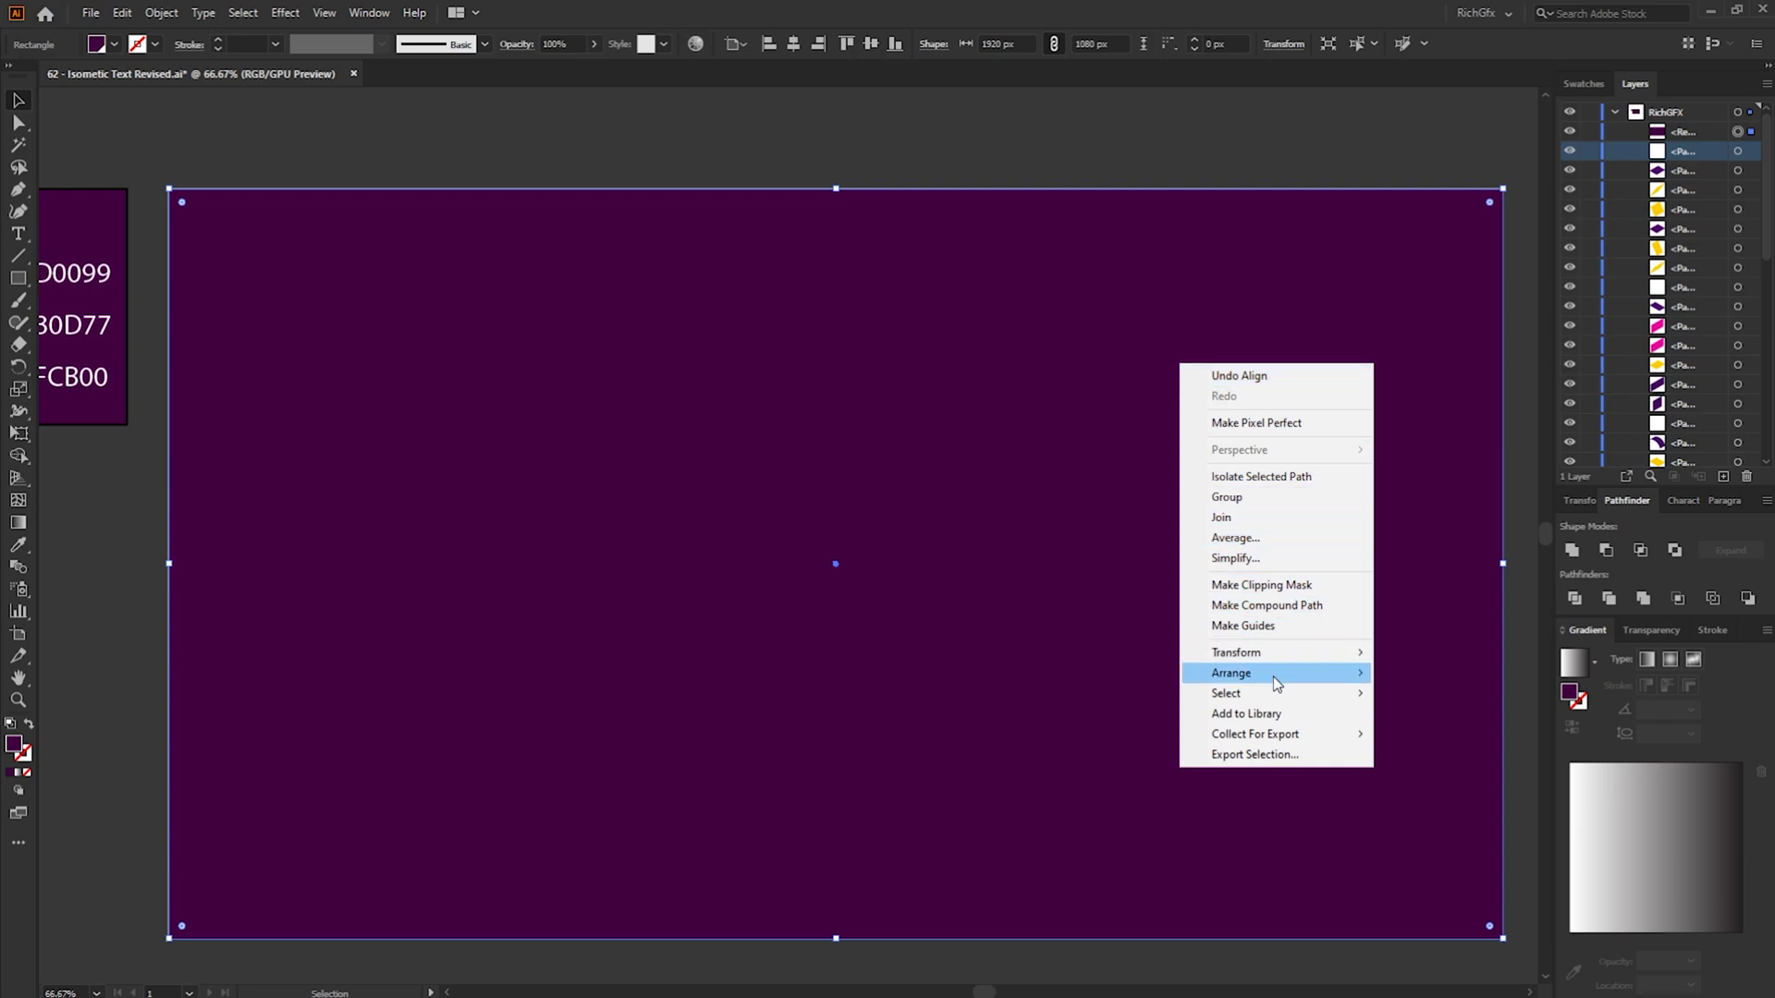
pyautogui.moveTo(1276, 683)
pyautogui.click(1474, 734)
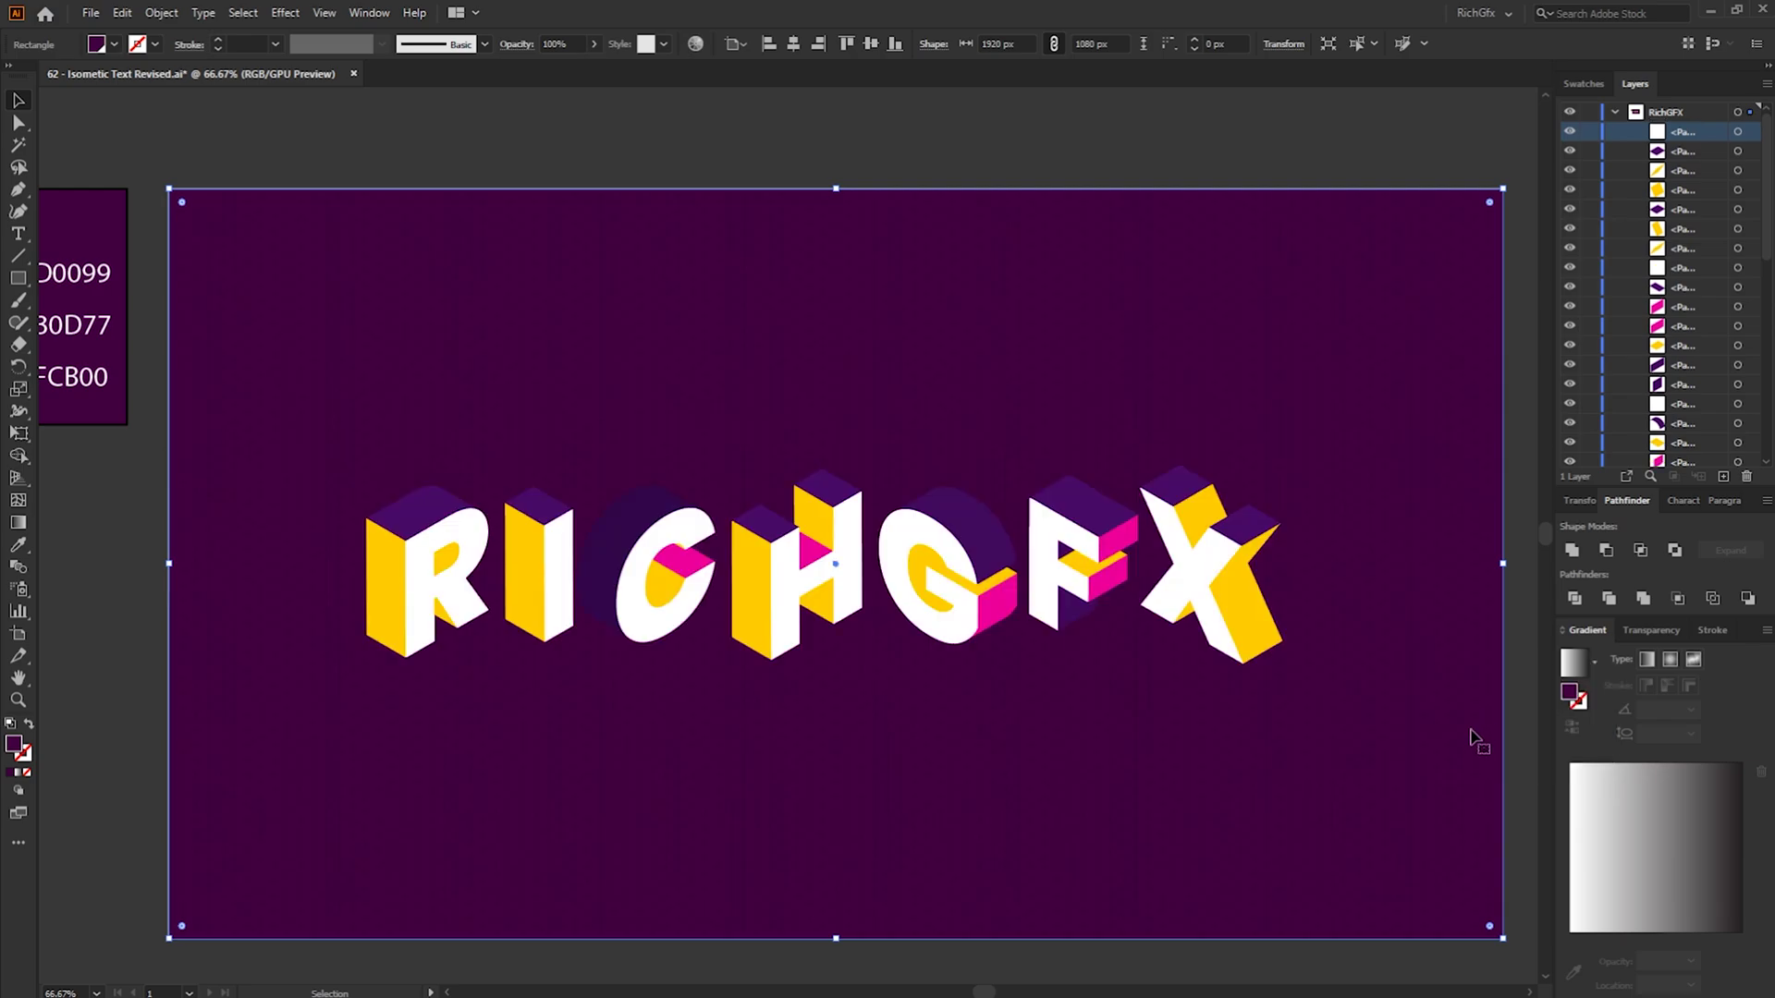
pyautogui.click(1525, 593)
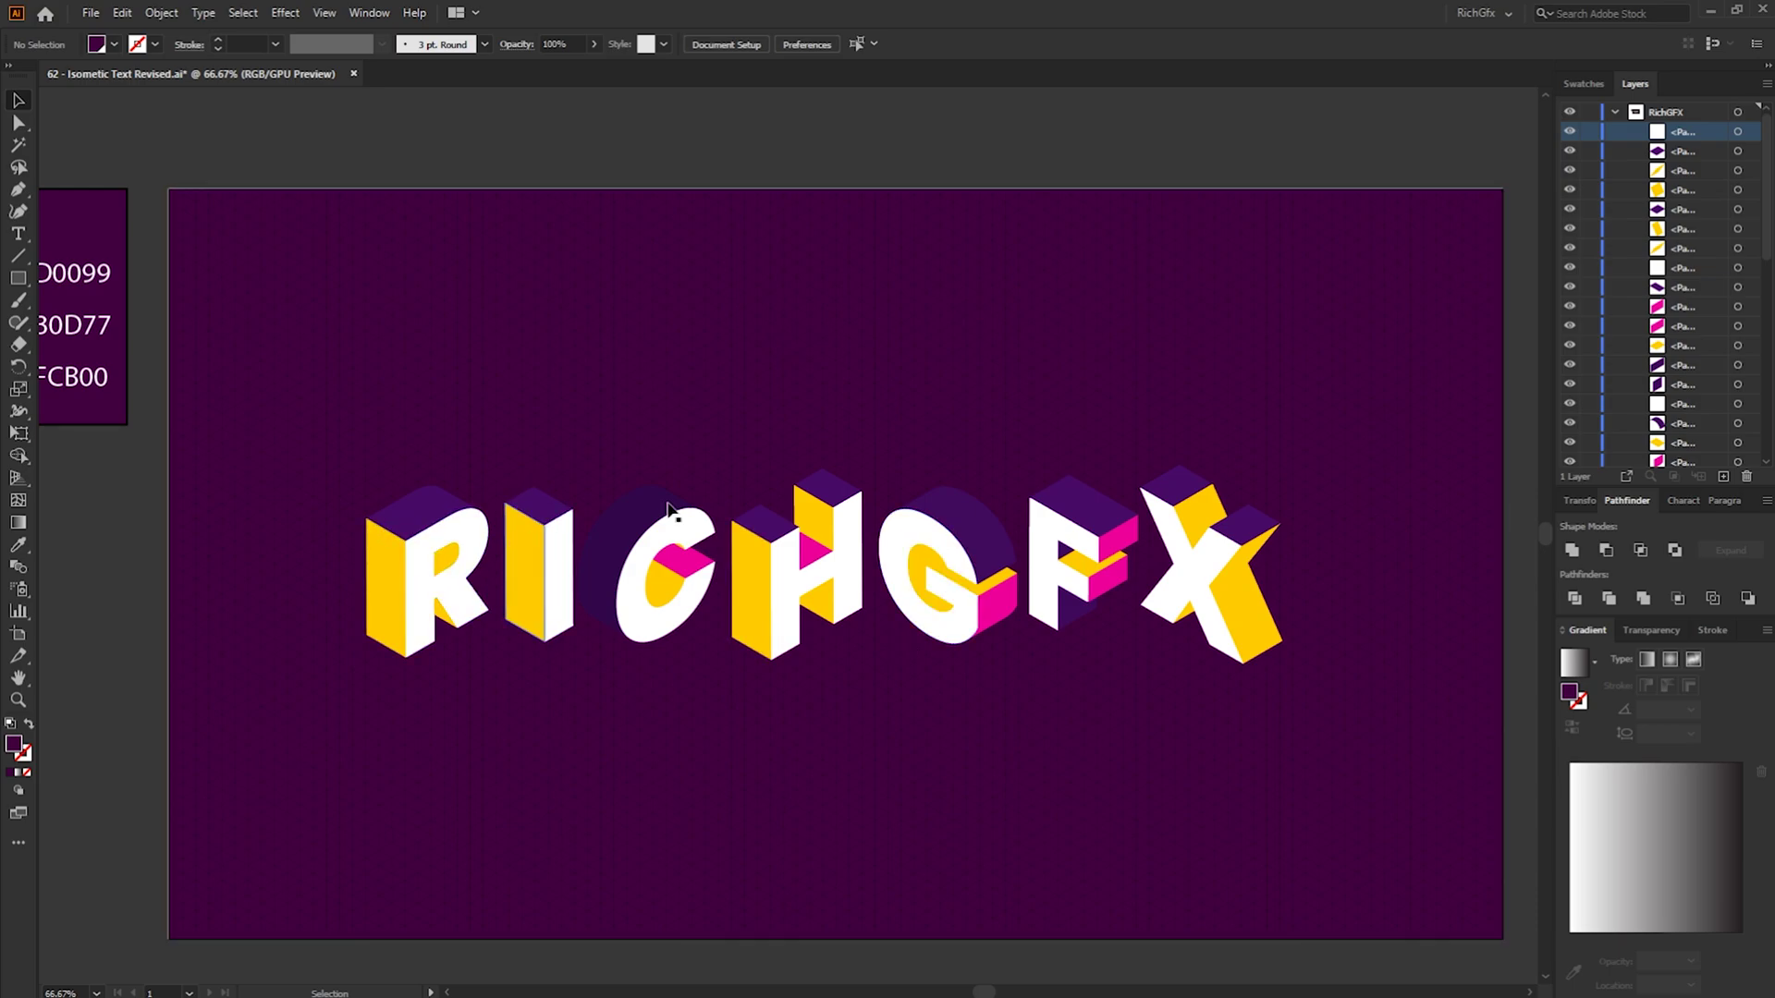
# Lock the purple background rectangle at the bottom of the layer stack
pyautogui.moveTo(1767, 236); pyautogui.dragTo(1767, 457)
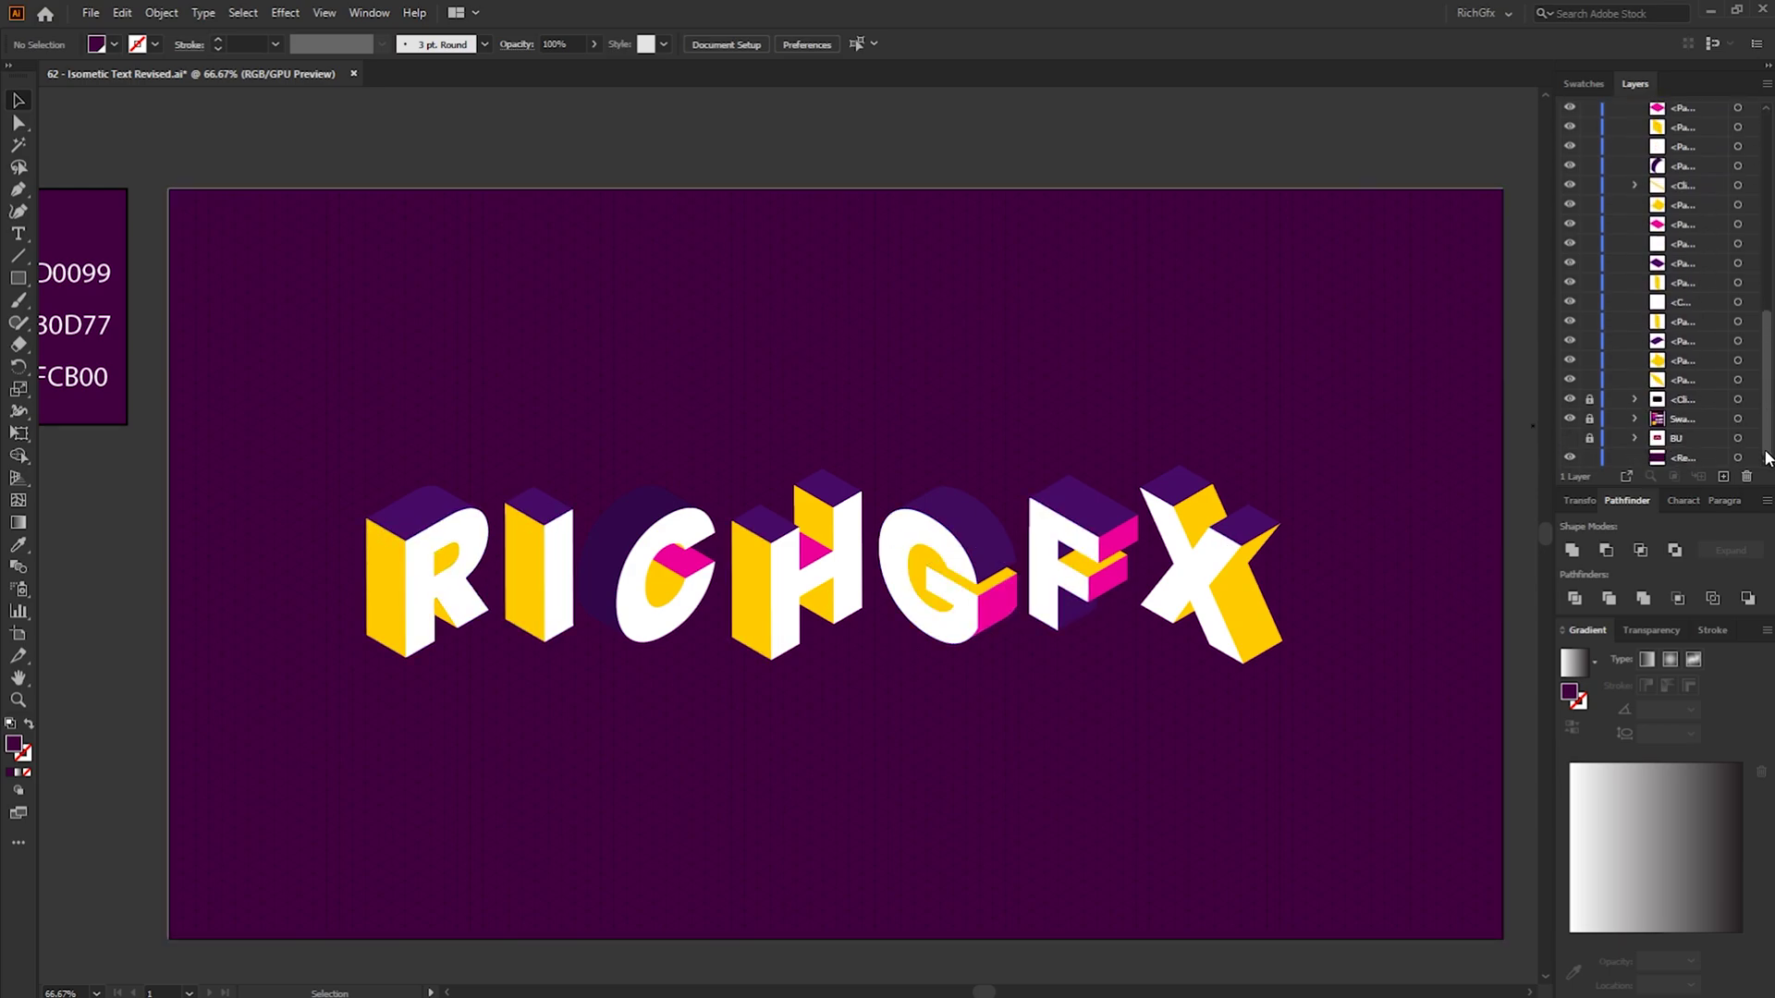
pyautogui.click(1589, 458)
pyautogui.scroll(10, 1732, 348)
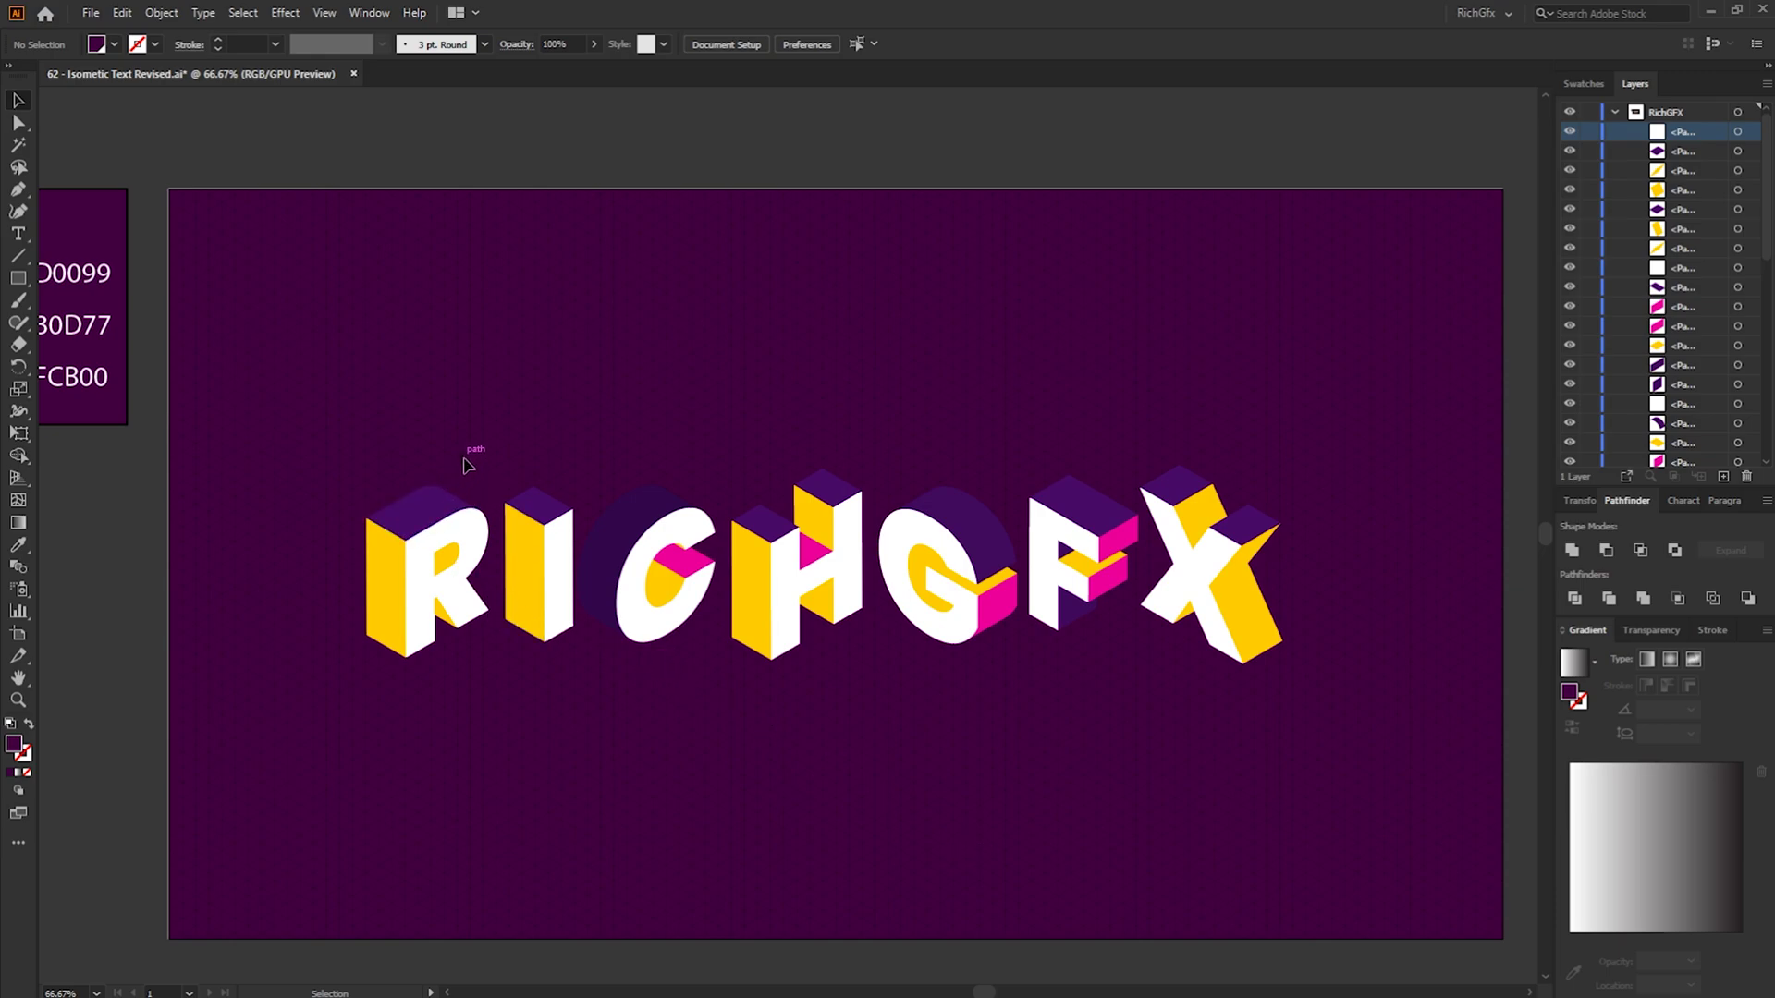
# Fill the top face of the letter R with a linear gradient from dark purple to pink (R=237 G=0 B=153)
pyautogui.click(424, 511)
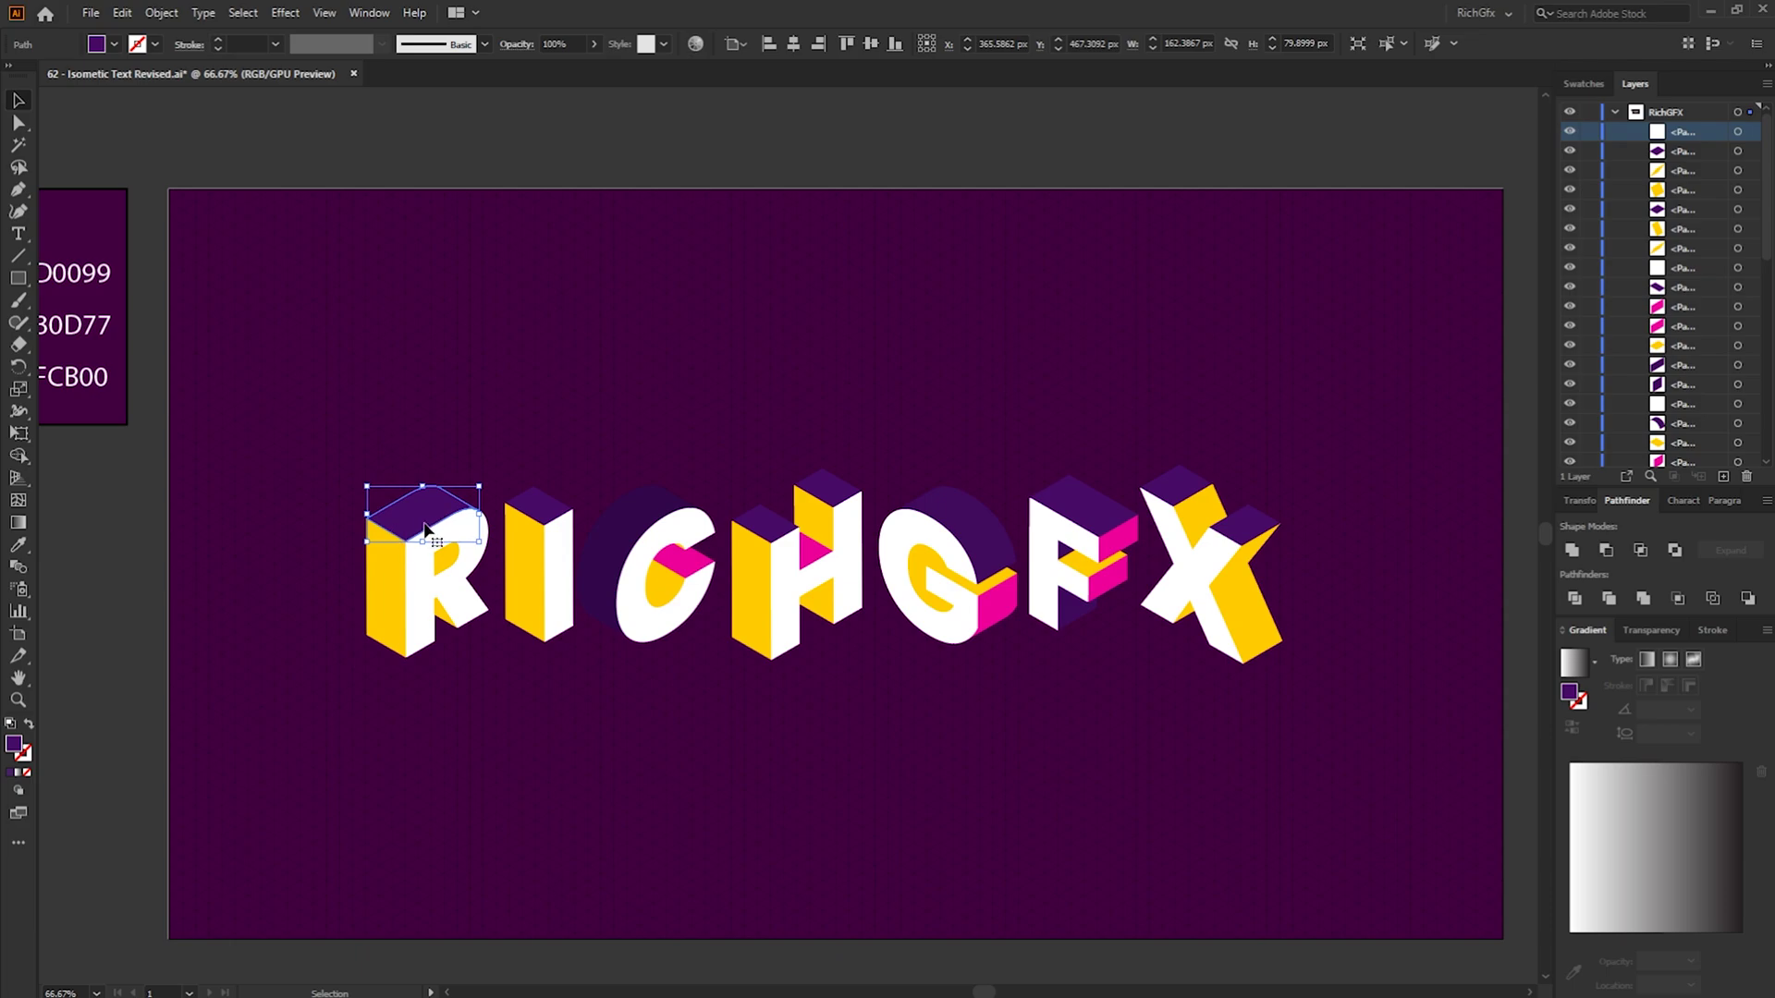
pyautogui.click(18, 776)
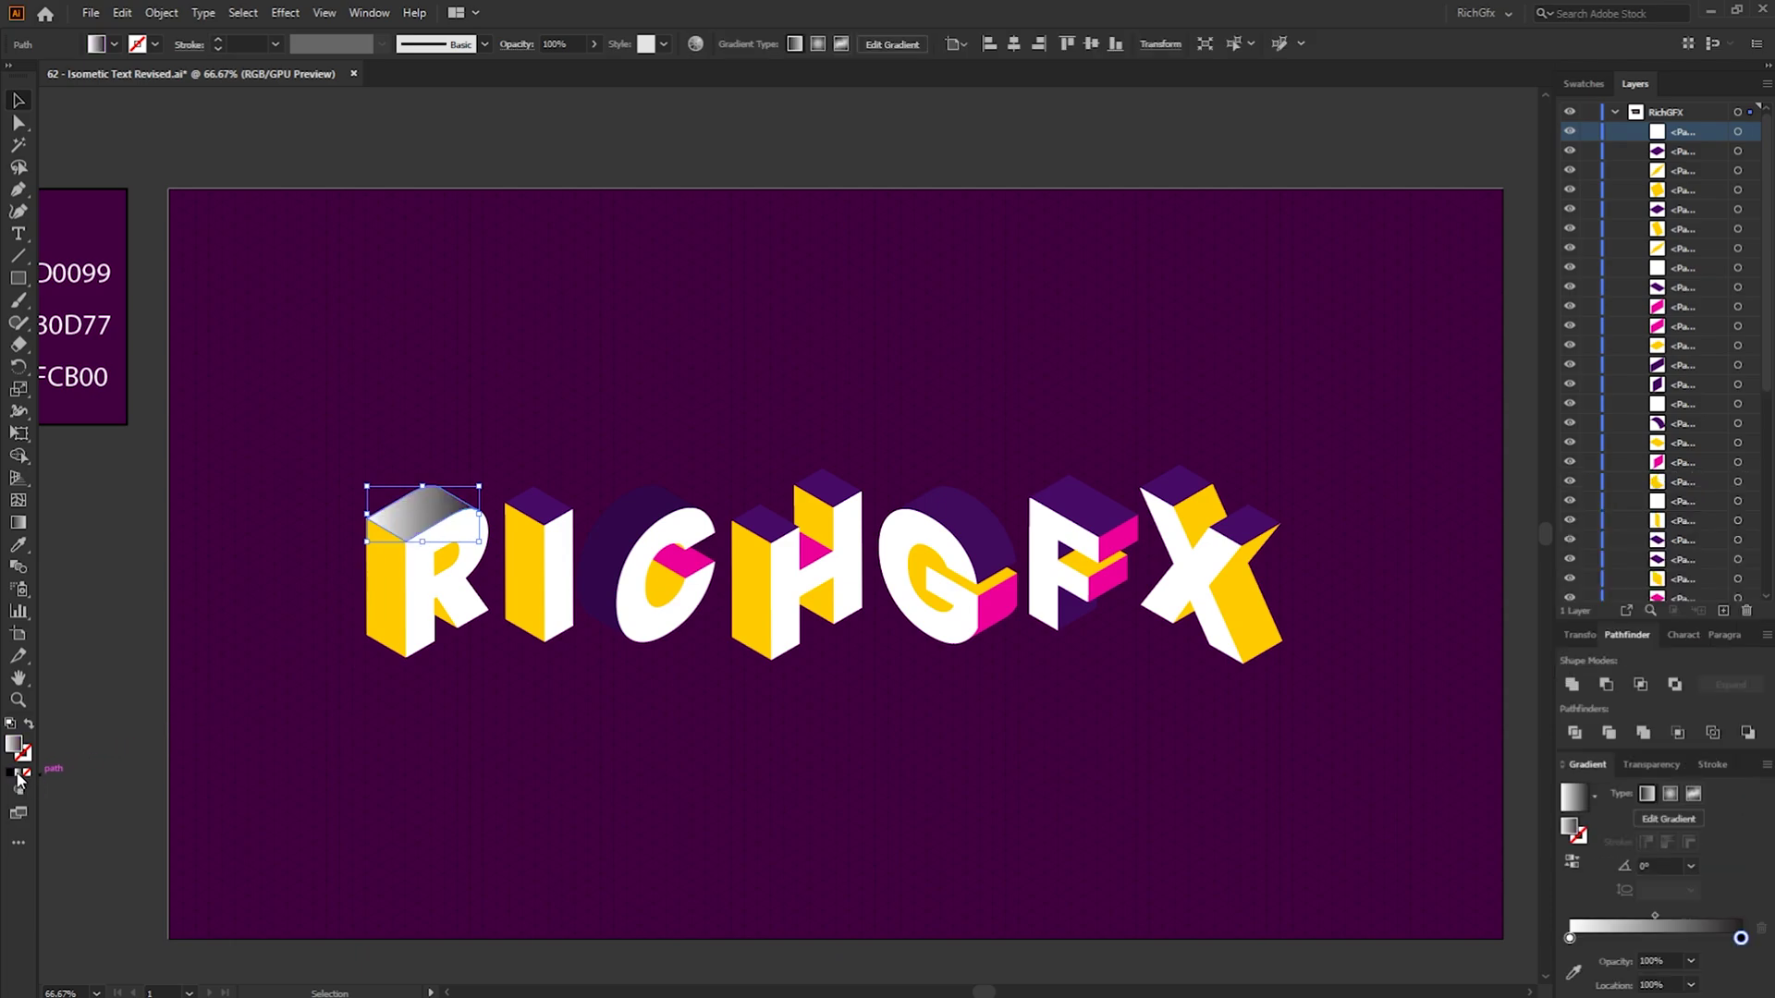
pyautogui.doubleClick(1569, 938)
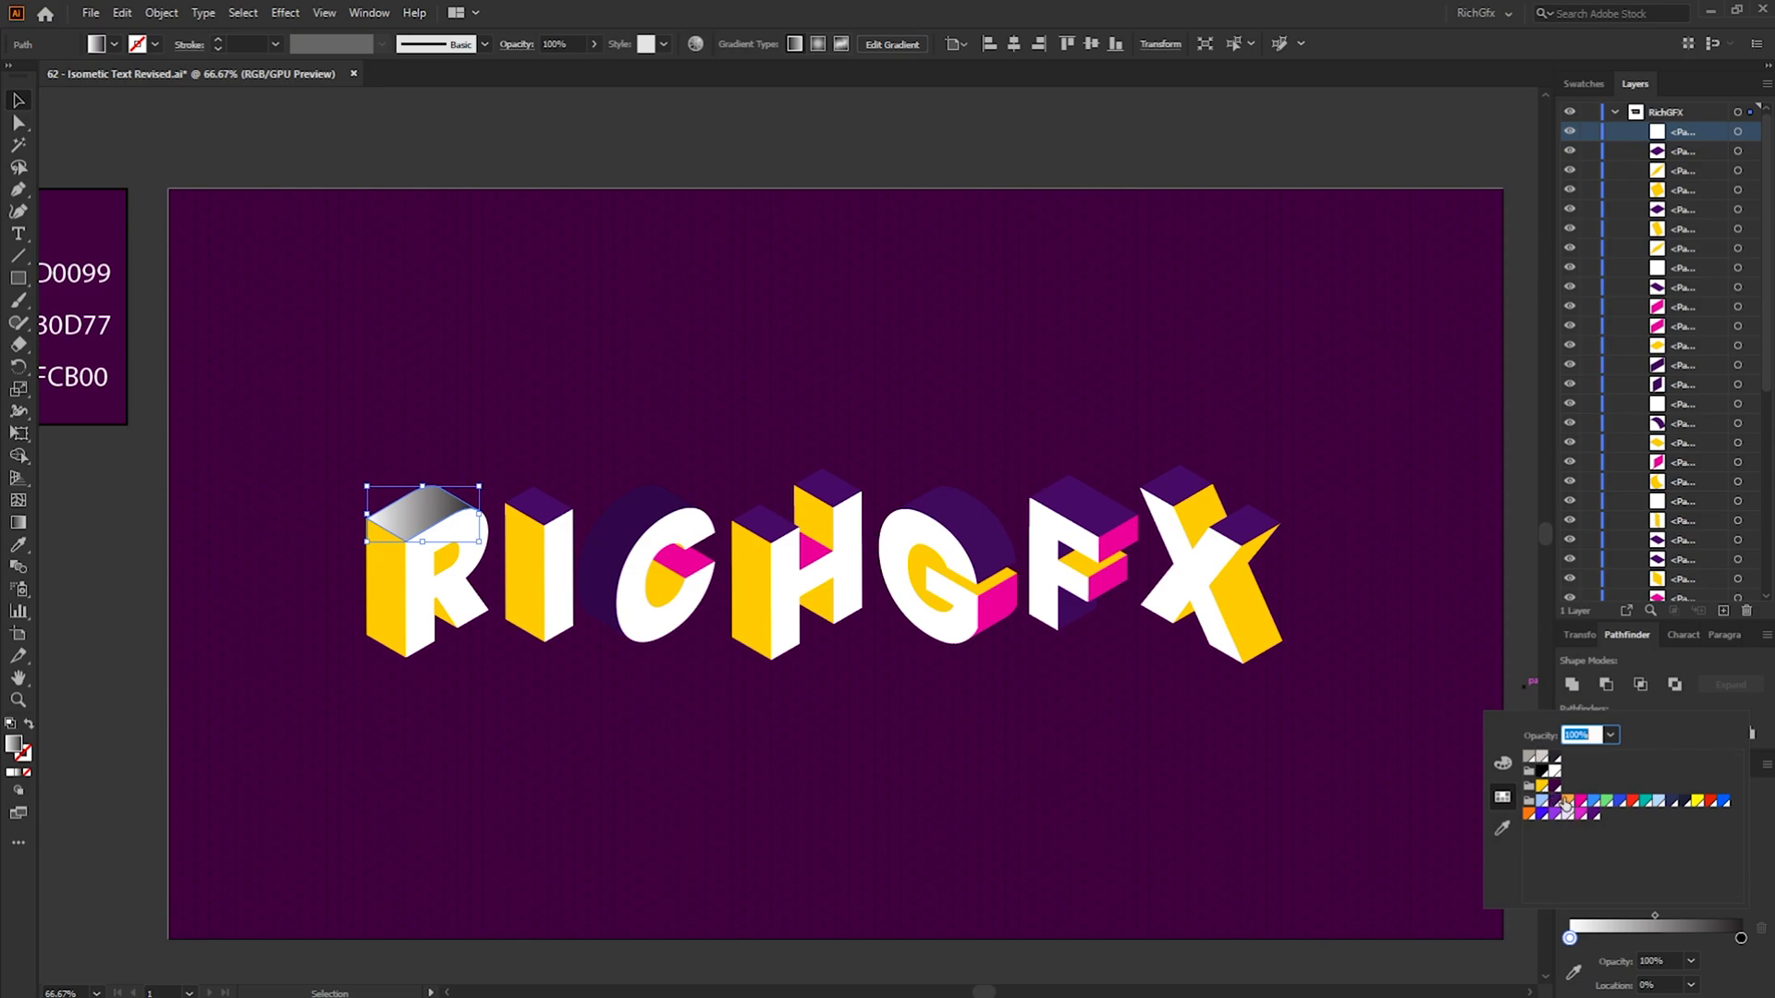
pyautogui.click(1556, 788)
pyautogui.click(1740, 938)
pyautogui.click(1580, 812)
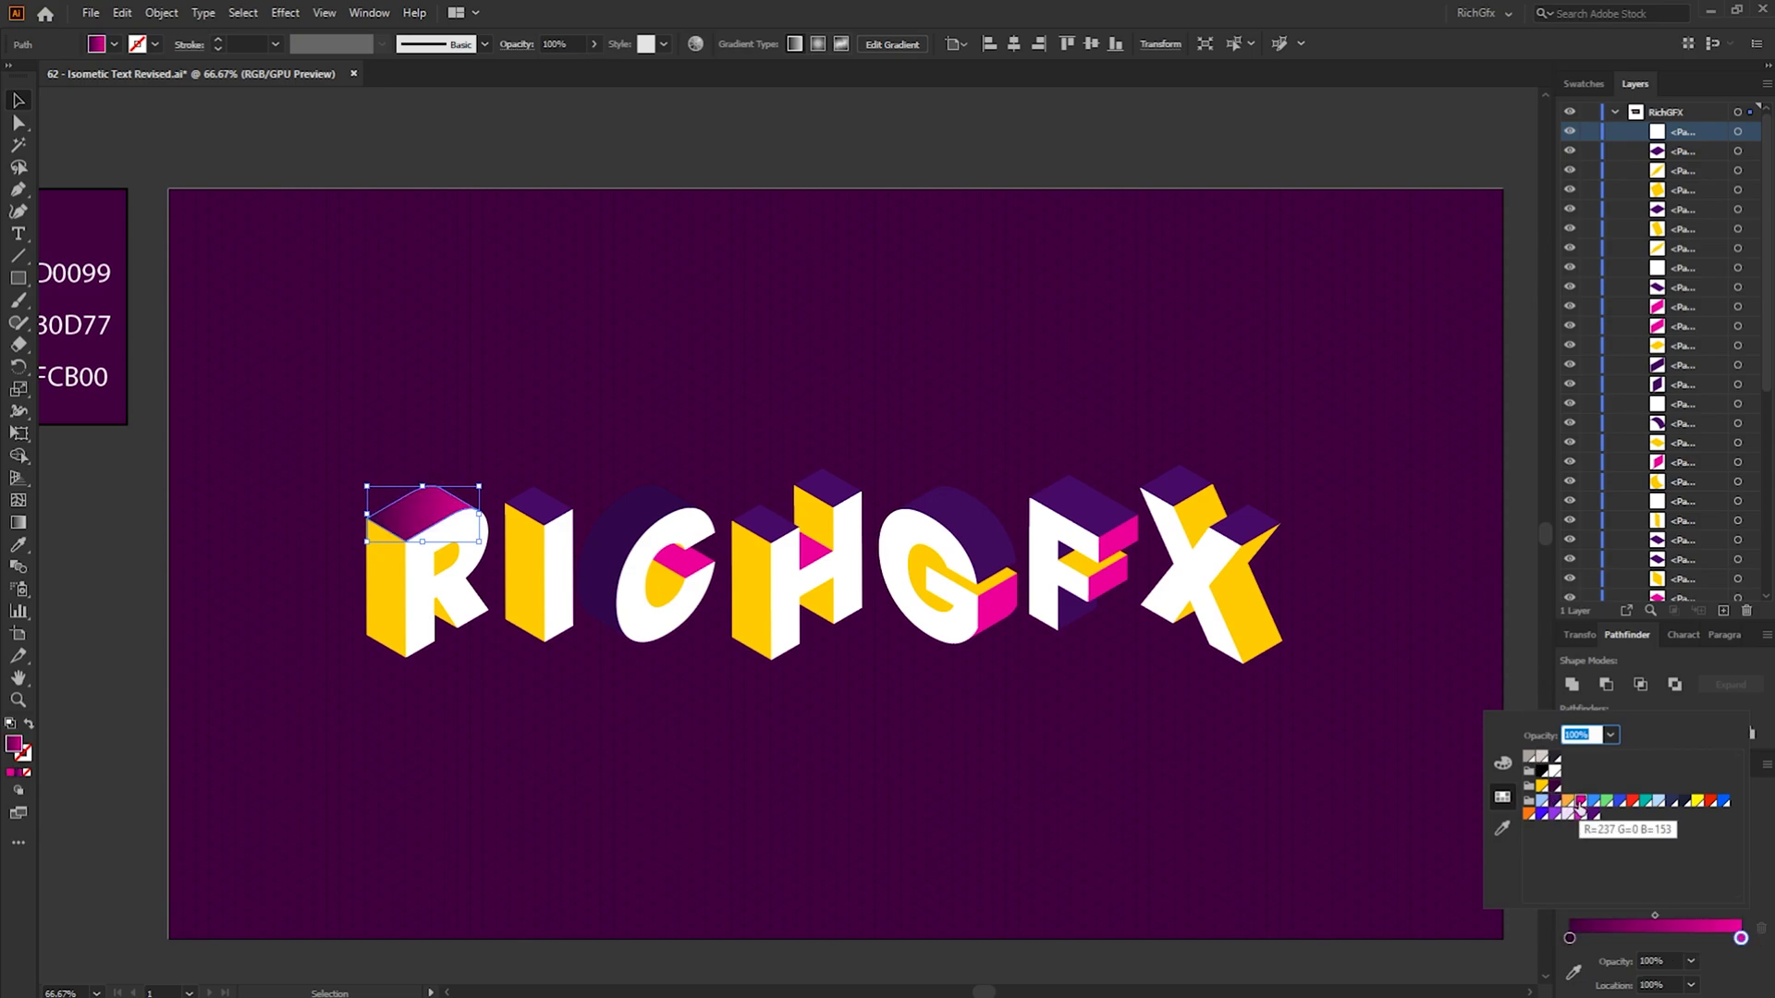
# Move the pink colour stop of the R's top-face gradient to about 75% along the gradient
pyautogui.click(19, 524)
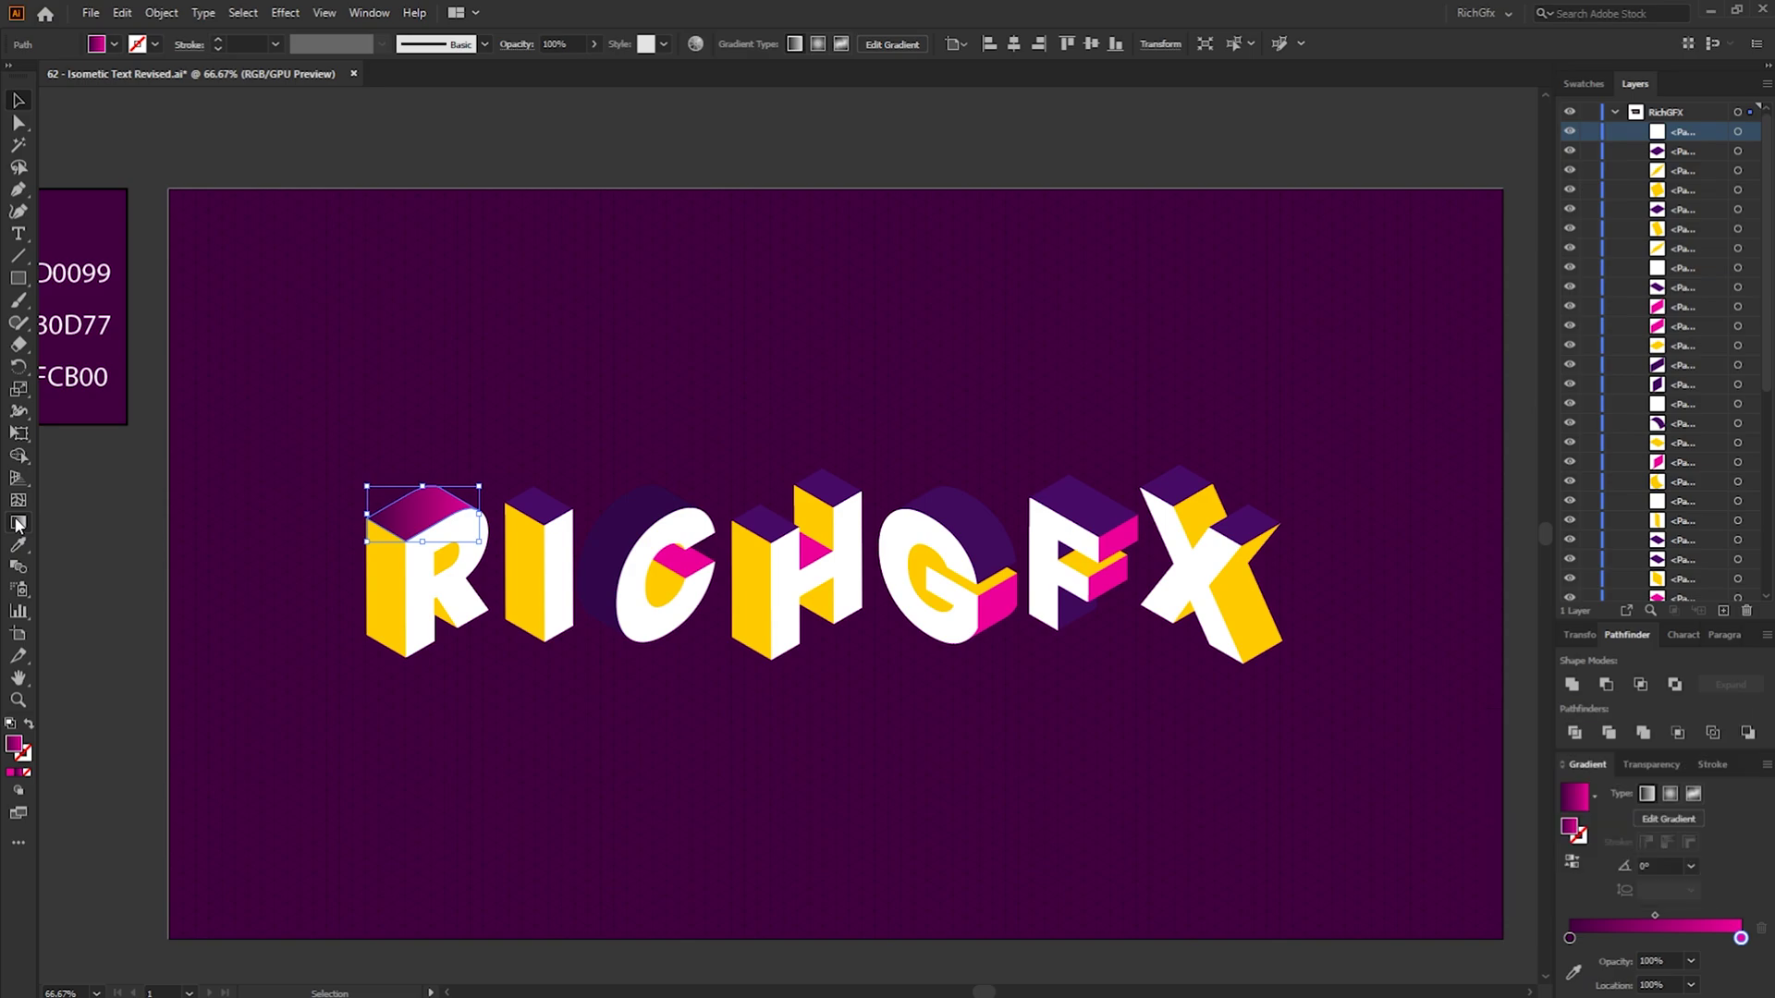
pyautogui.click(13, 525)
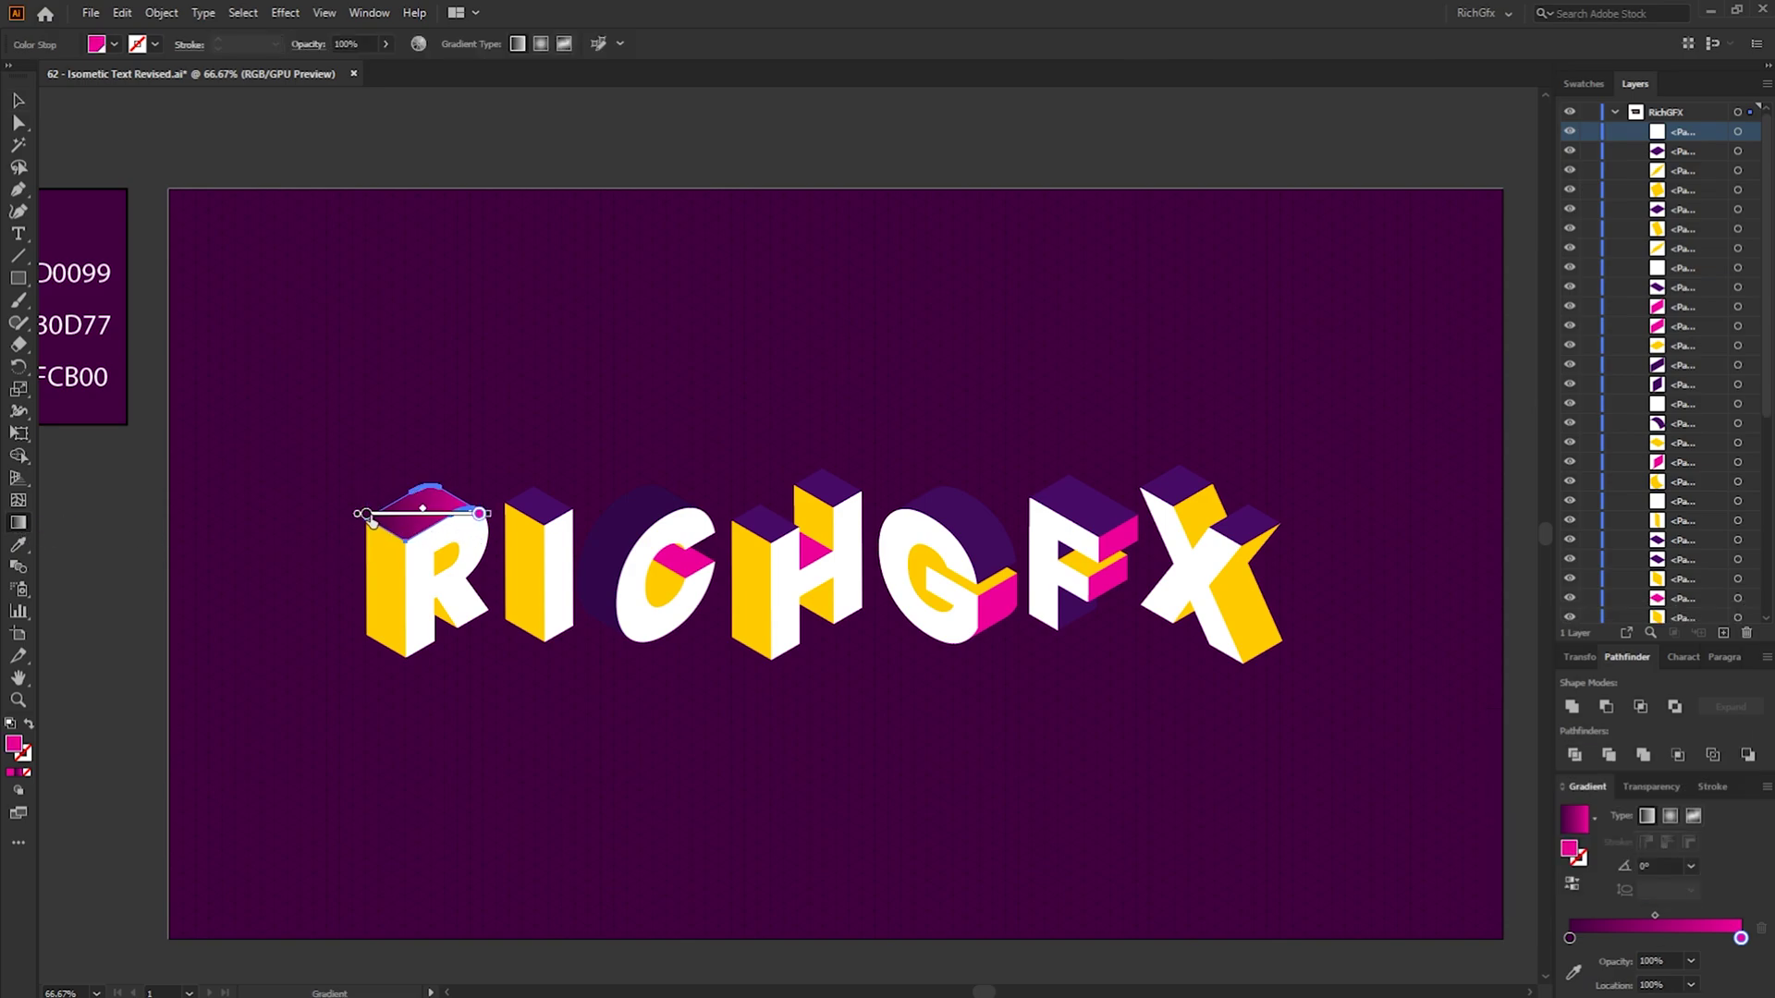
pyautogui.moveTo(479, 513); pyautogui.dragTo(451, 513)
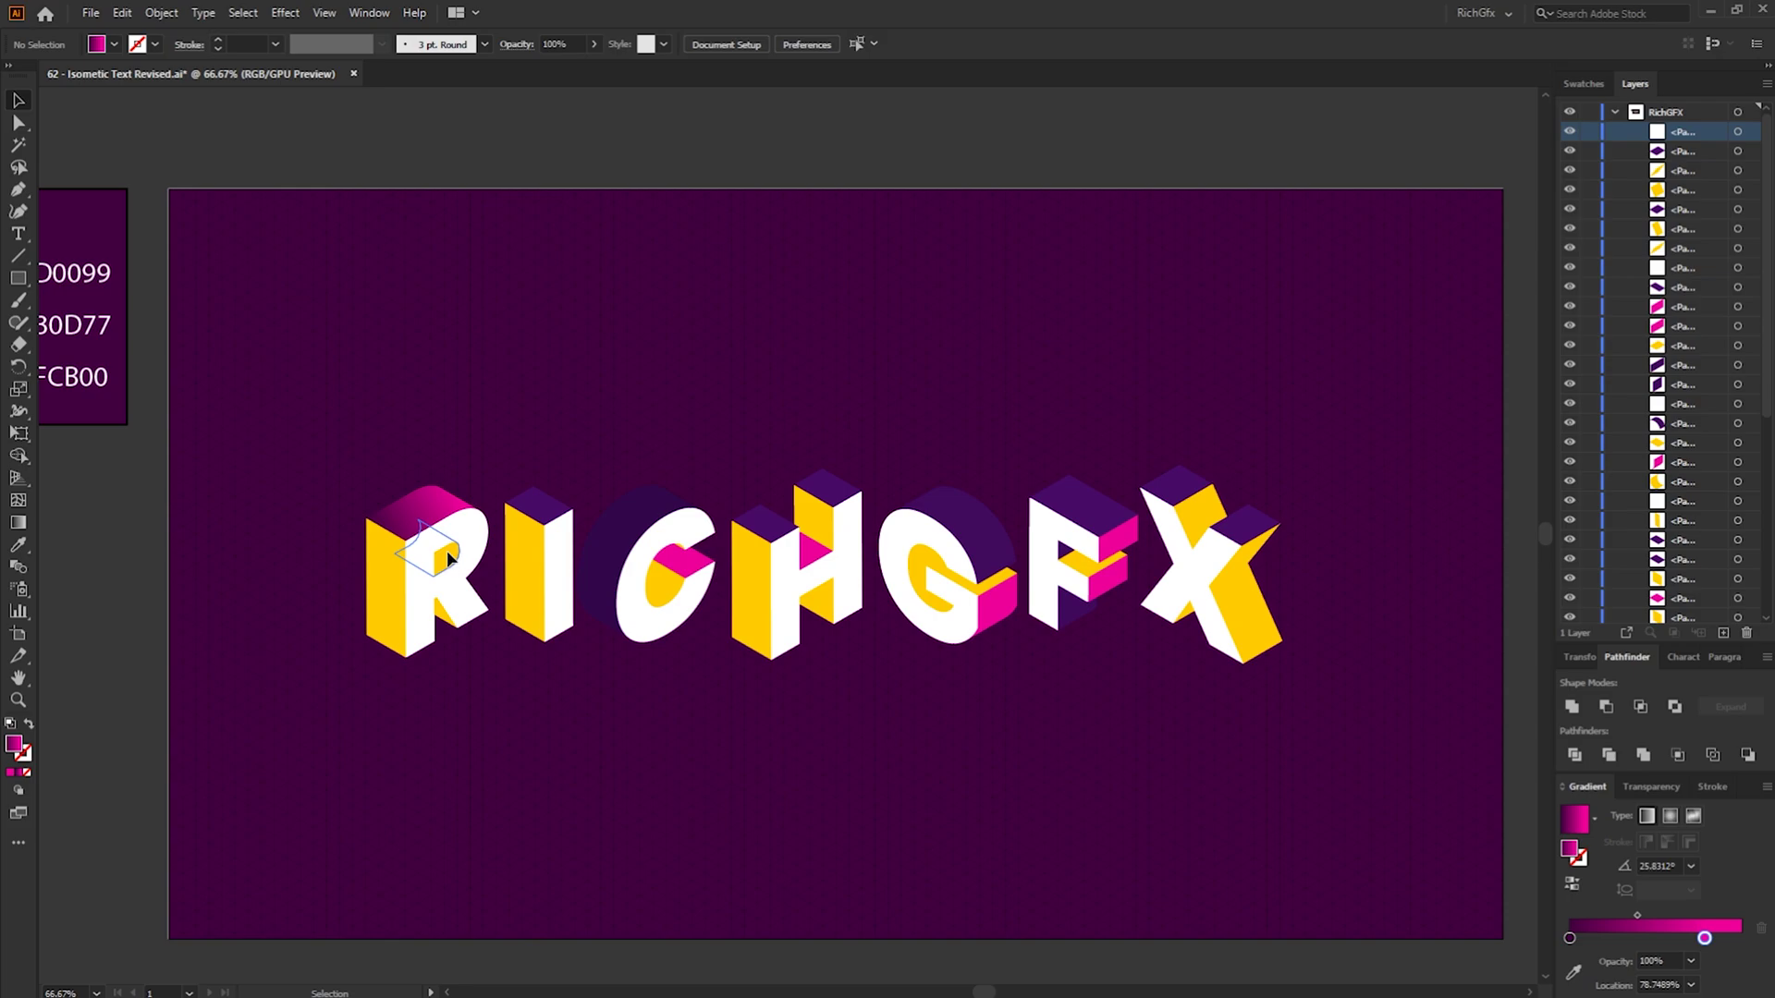
# Fill the yellow inner face of the R's hole with a gradient from orange (RGB 255, 128, 30) to yellow
pyautogui.click(447, 551)
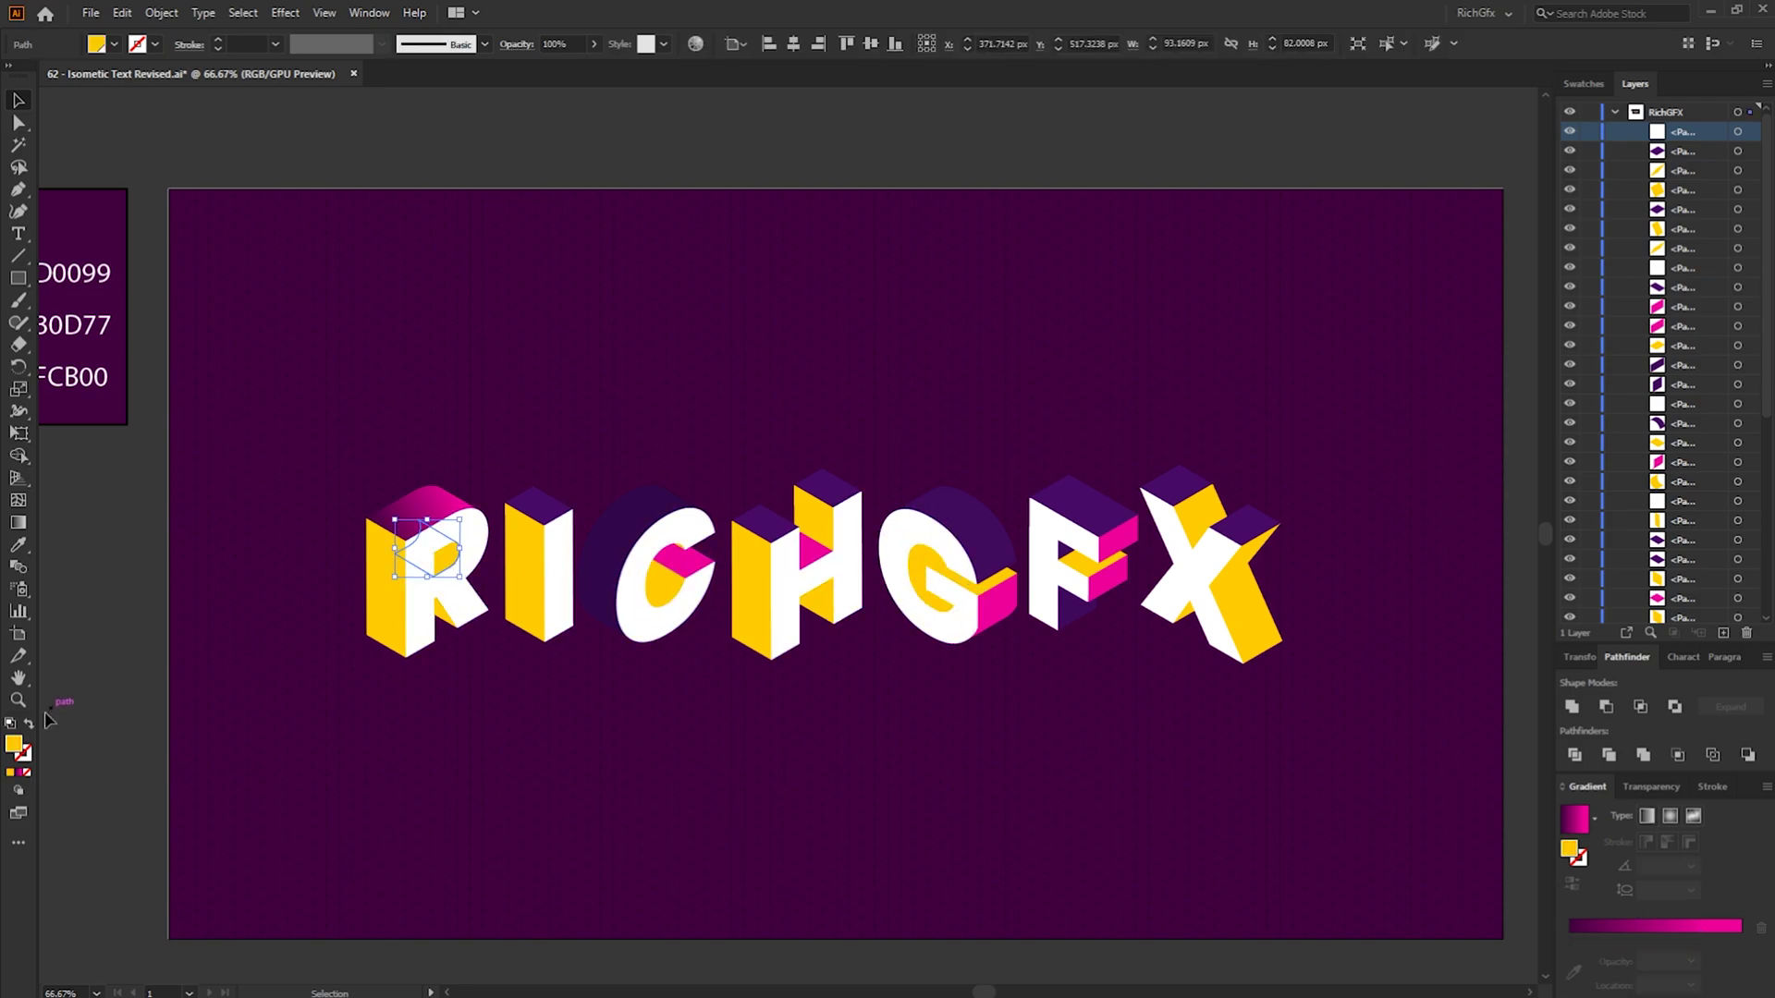
pyautogui.click(19, 772)
pyautogui.doubleClick(1569, 937)
pyautogui.click(1542, 786)
pyautogui.click(1542, 785)
pyautogui.doubleClick(1568, 937)
pyautogui.click(1502, 764)
pyautogui.click(1738, 718)
pyautogui.click(1663, 747)
pyautogui.moveTo(1662, 799); pyautogui.dragTo(1647, 799)
pyautogui.moveTo(1588, 831); pyautogui.dragTo(1635, 801)
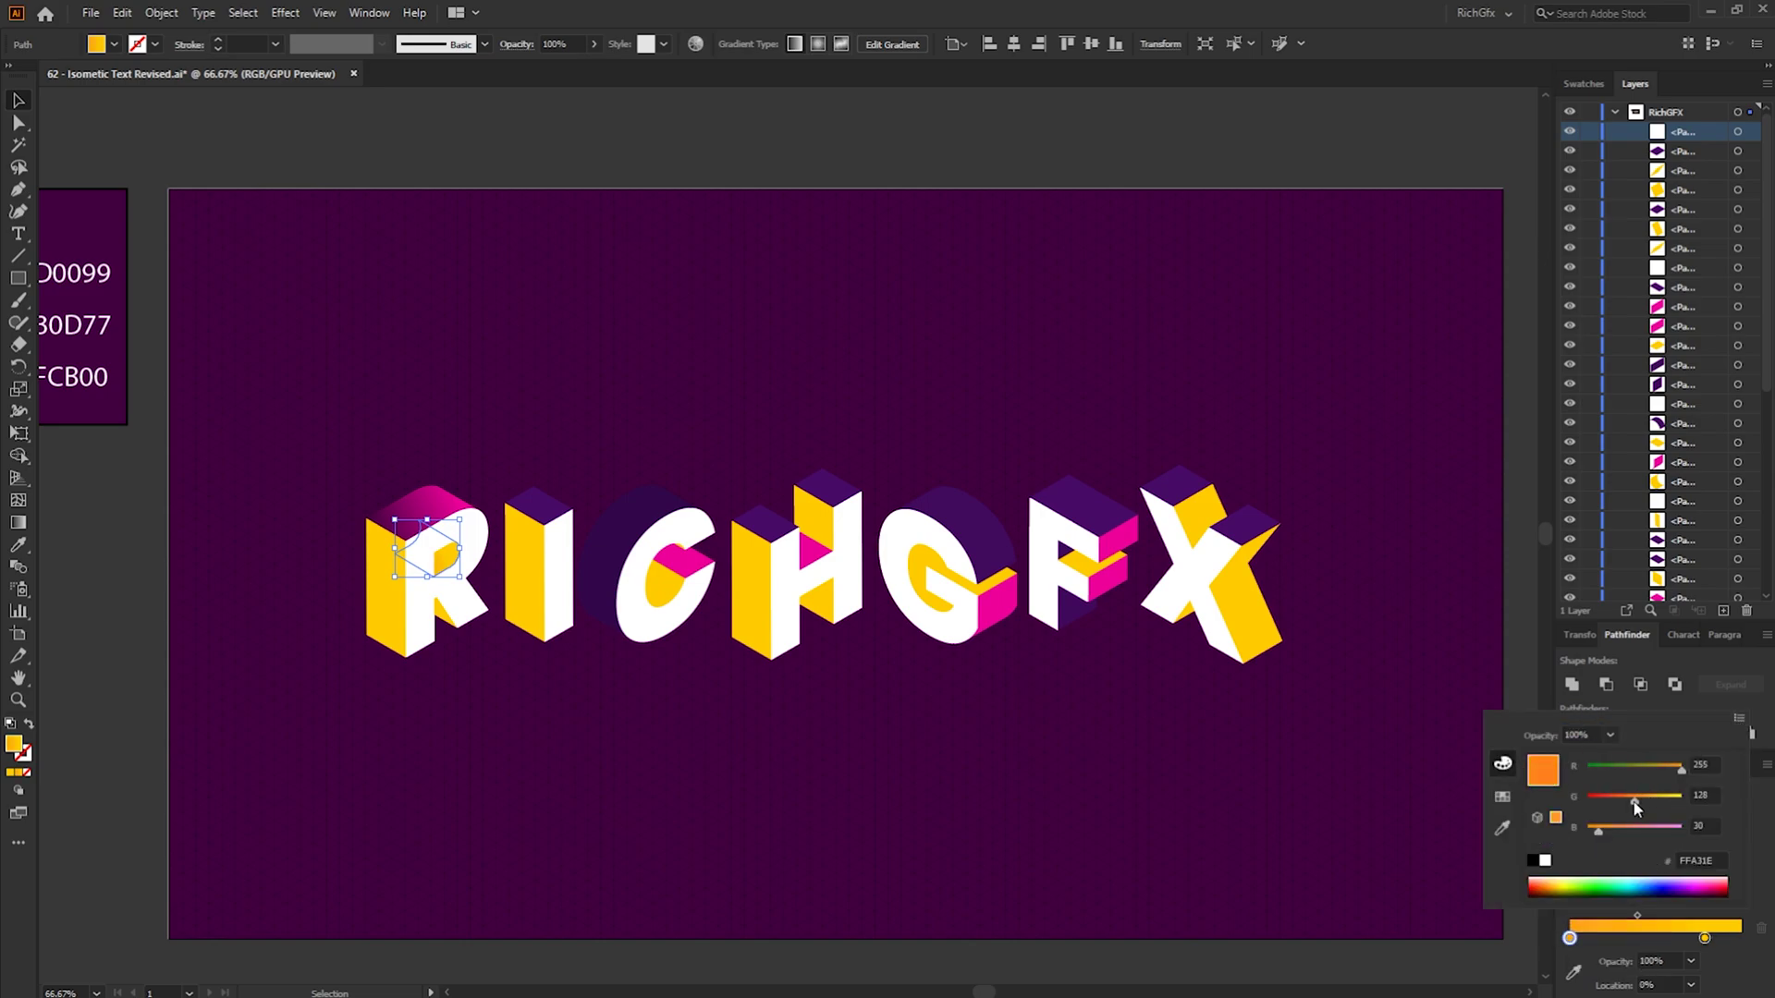
# Angle the orange-to-yellow gradient on the R's inner face at about 26°, running upward to the right
pyautogui.click(19, 523)
pyautogui.moveTo(403, 559); pyautogui.dragTo(469, 526)
pyautogui.press('v')
# Copy the orange-to-yellow gradient from the R's inner face to the inner curved faces of C and G
pyautogui.click(667, 591)
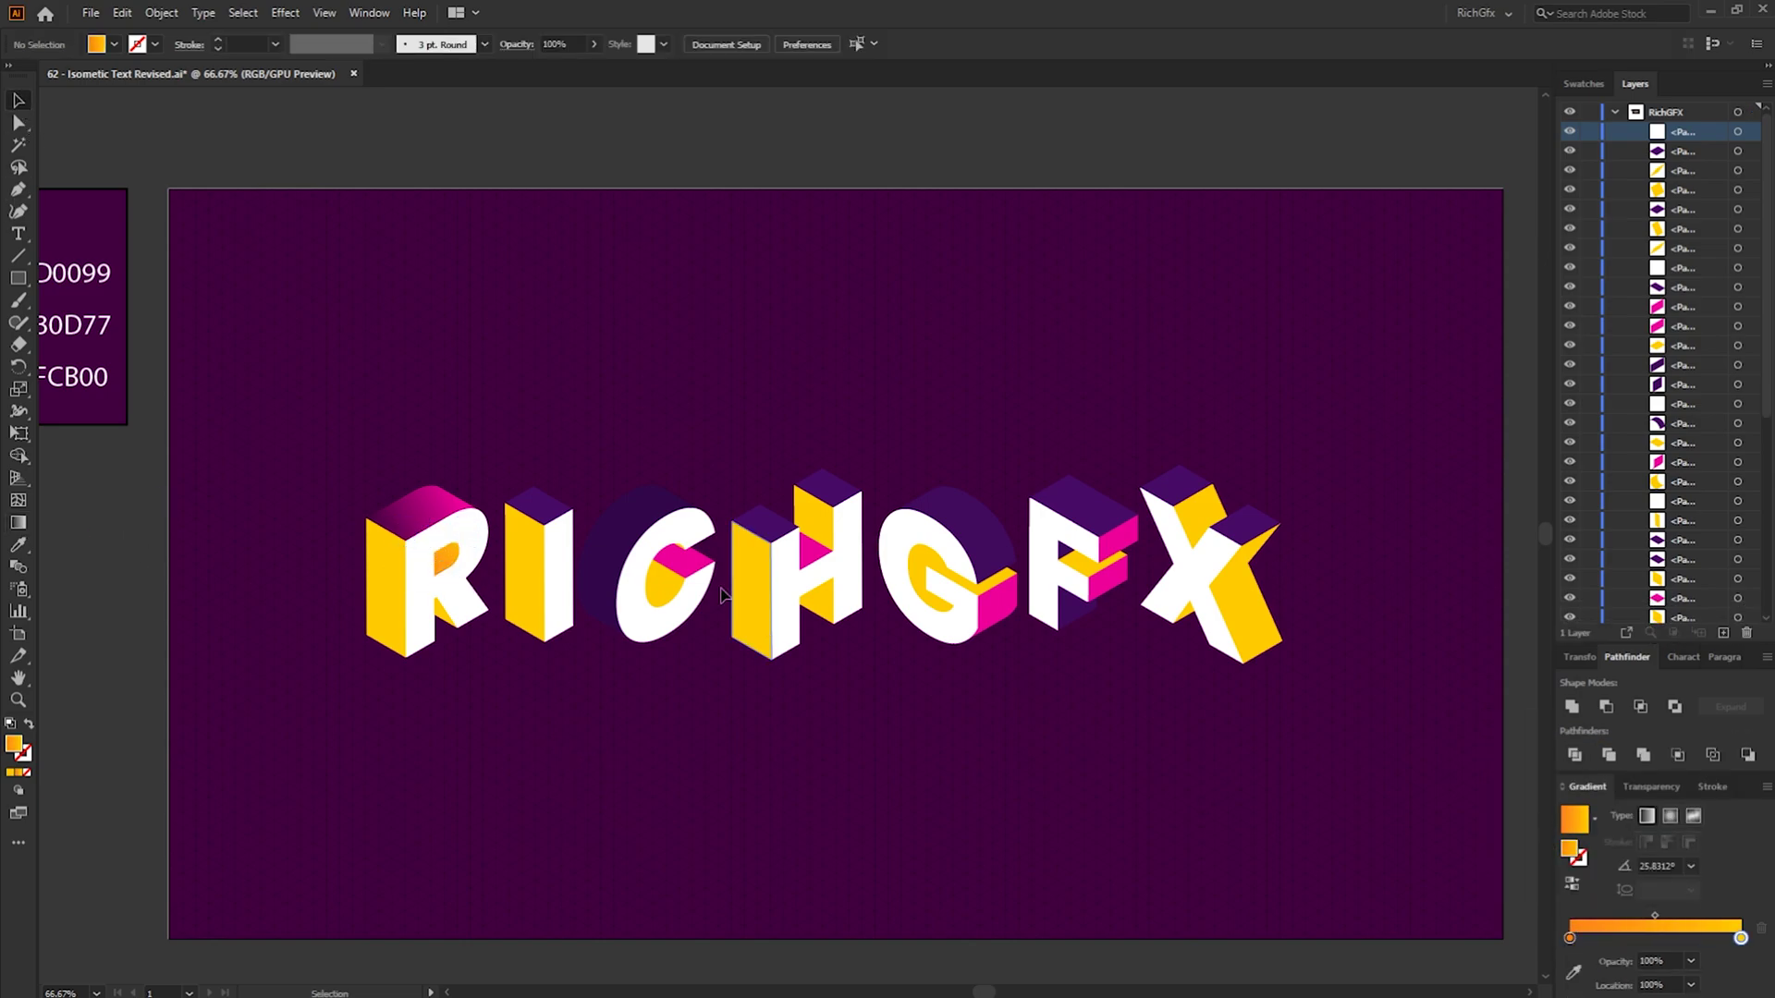
pyautogui.keyDown('shift'); pyautogui.click(934, 567); pyautogui.keyUp('shift')
pyautogui.press('i')
pyautogui.click(445, 556)
pyautogui.press('v')
pyautogui.click(669, 734)
# Adjust the start and end of the orange-to-yellow gradient on the C's inner curved face
pyautogui.click(665, 588)
pyautogui.click(18, 523)
pyautogui.moveTo(613, 584); pyautogui.dragTo(632, 584)
pyautogui.moveTo(685, 584); pyautogui.dragTo(668, 584)
pyautogui.click(18, 100)
# Reposition the orange-to-yellow gradient on the G's inner curved face so it slants down to the right
pyautogui.click(924, 567)
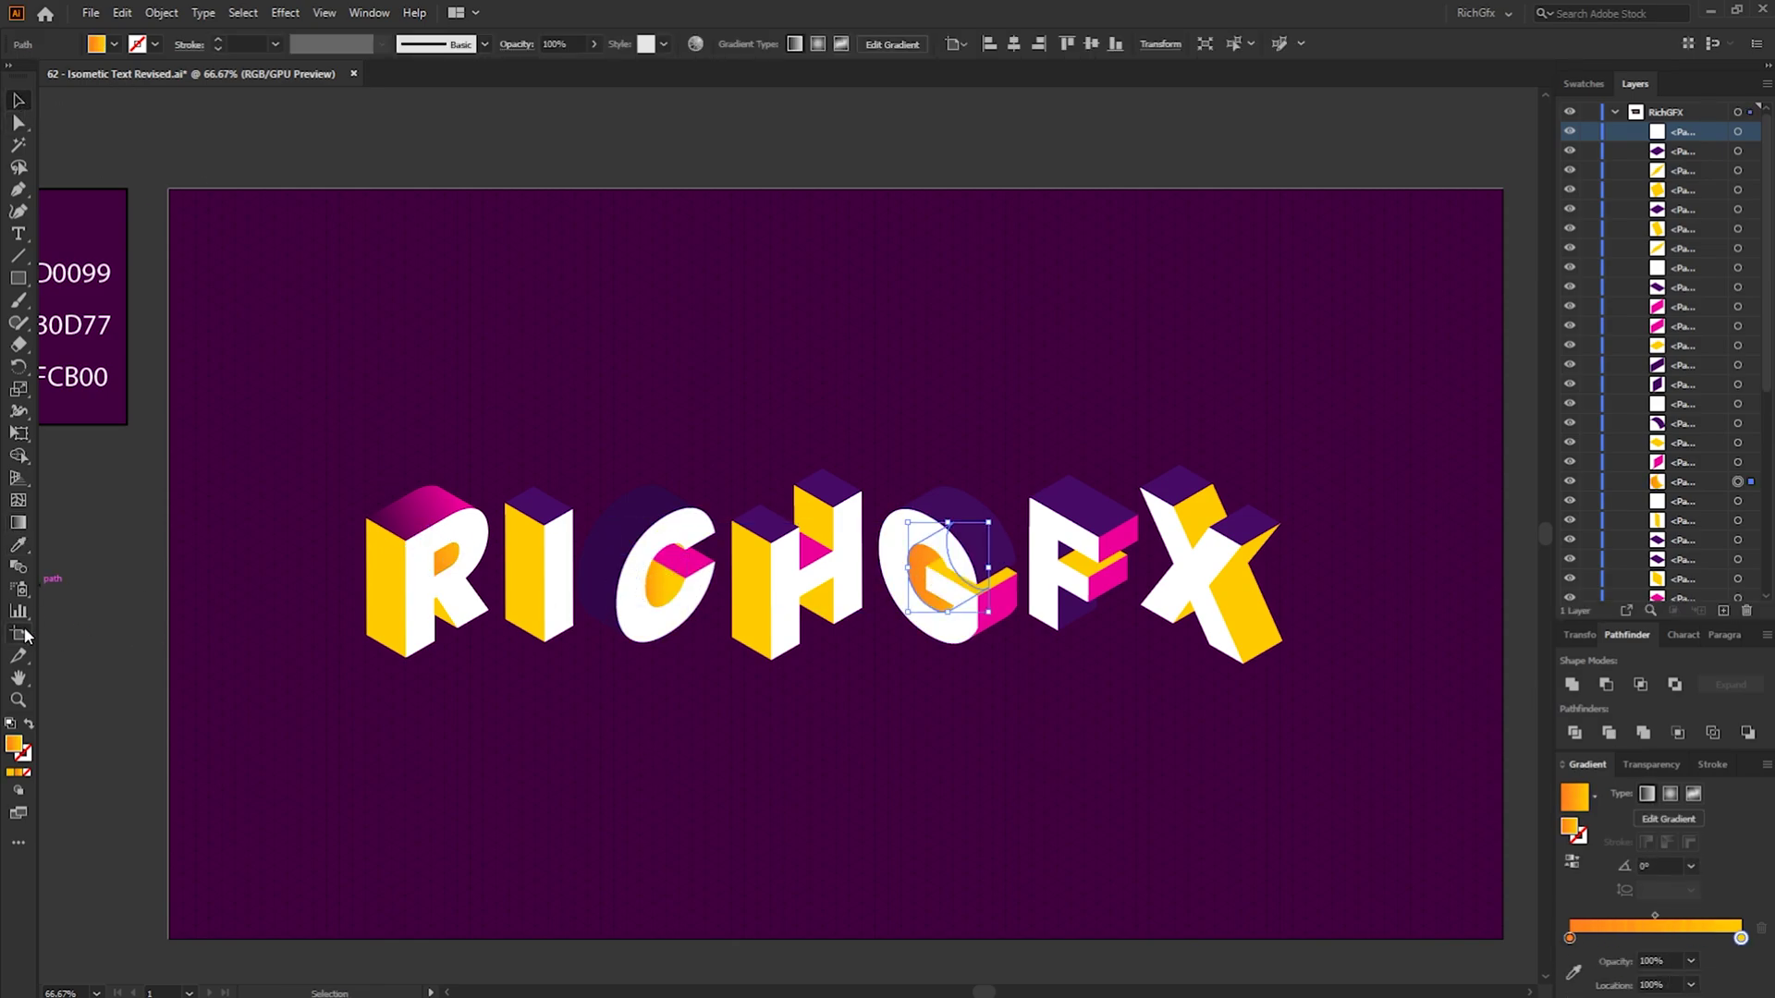
pyautogui.click(19, 522)
pyautogui.moveTo(987, 570)
pyautogui.mouseDown()
pyautogui.moveTo(949, 570)
pyautogui.moveTo(993, 599)
pyautogui.mouseUp()
pyautogui.press('v')
# Copy the purple-to-pink gradient from the R's top face to the outer curved sides of G and C
pyautogui.click(956, 517)
pyautogui.keyDown('shift'); pyautogui.click(638, 518); pyautogui.keyUp('shift')
pyautogui.press('i')
pyautogui.click(432, 508)
pyautogui.press('v')
pyautogui.click(969, 732)
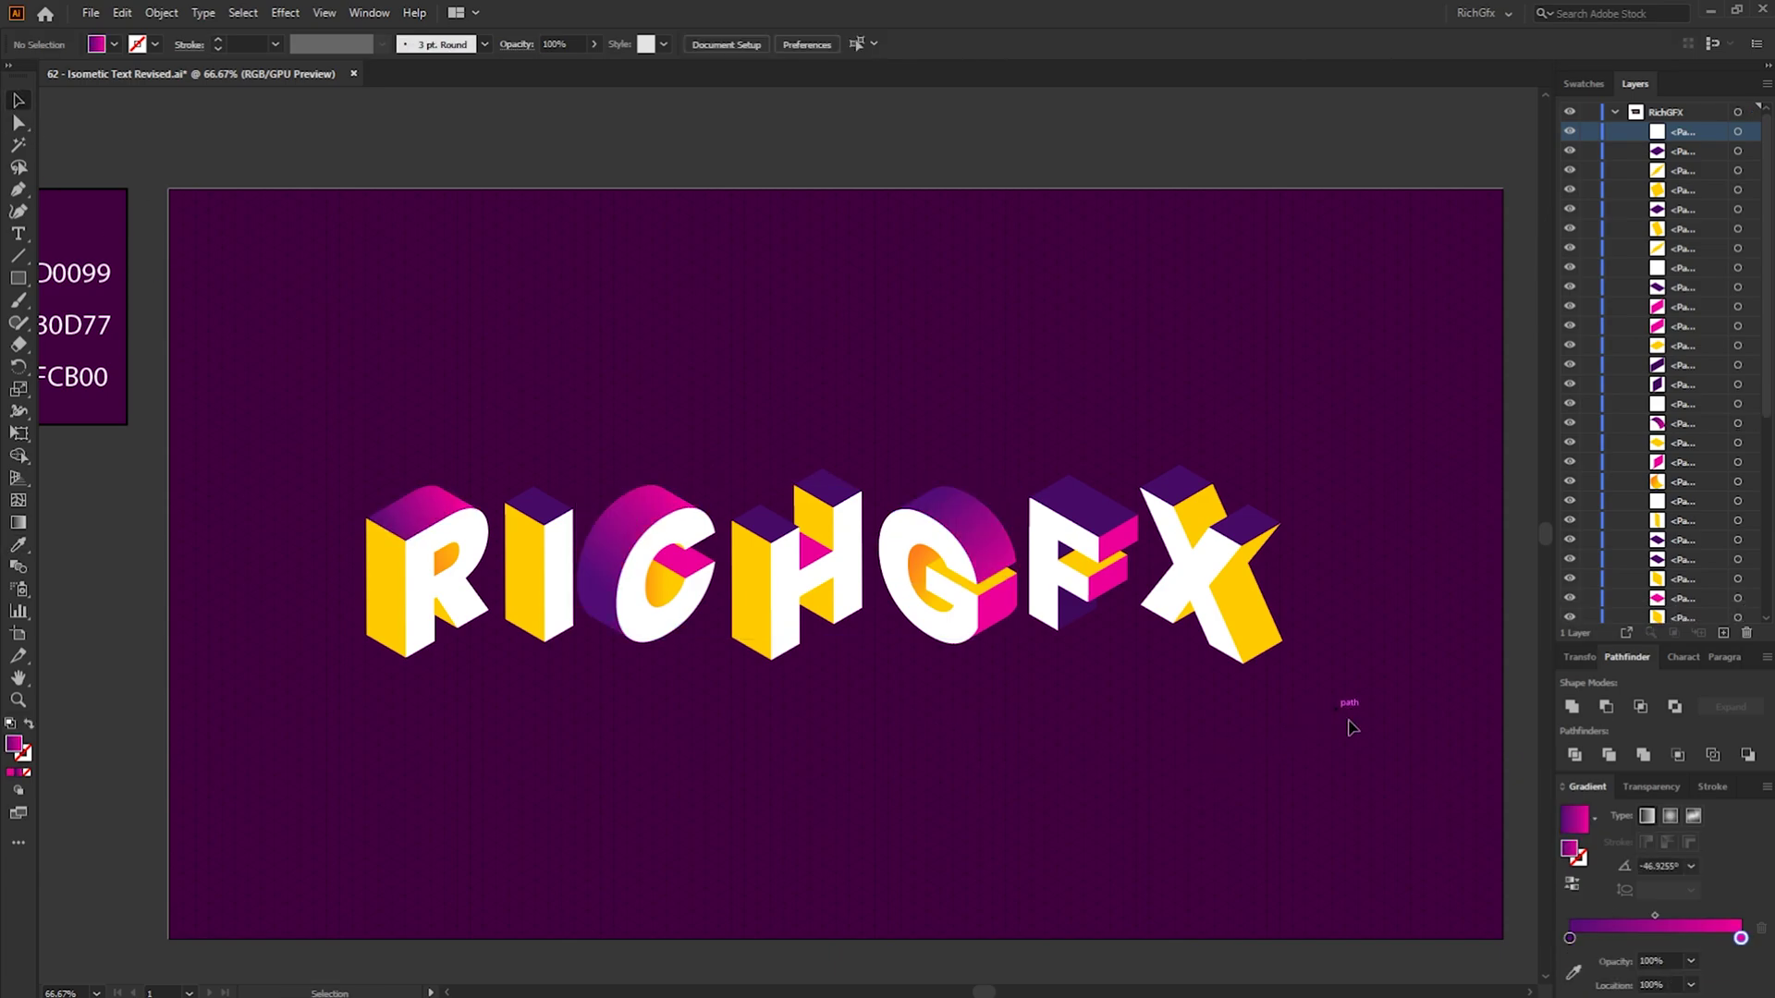
# Group all faces of the R together, and group all faces of the I as a separate object
pyautogui.moveTo(256, 374); pyautogui.dragTo(493, 702)
pyautogui.moveTo(496, 705); pyautogui.dragTo(497, 707)
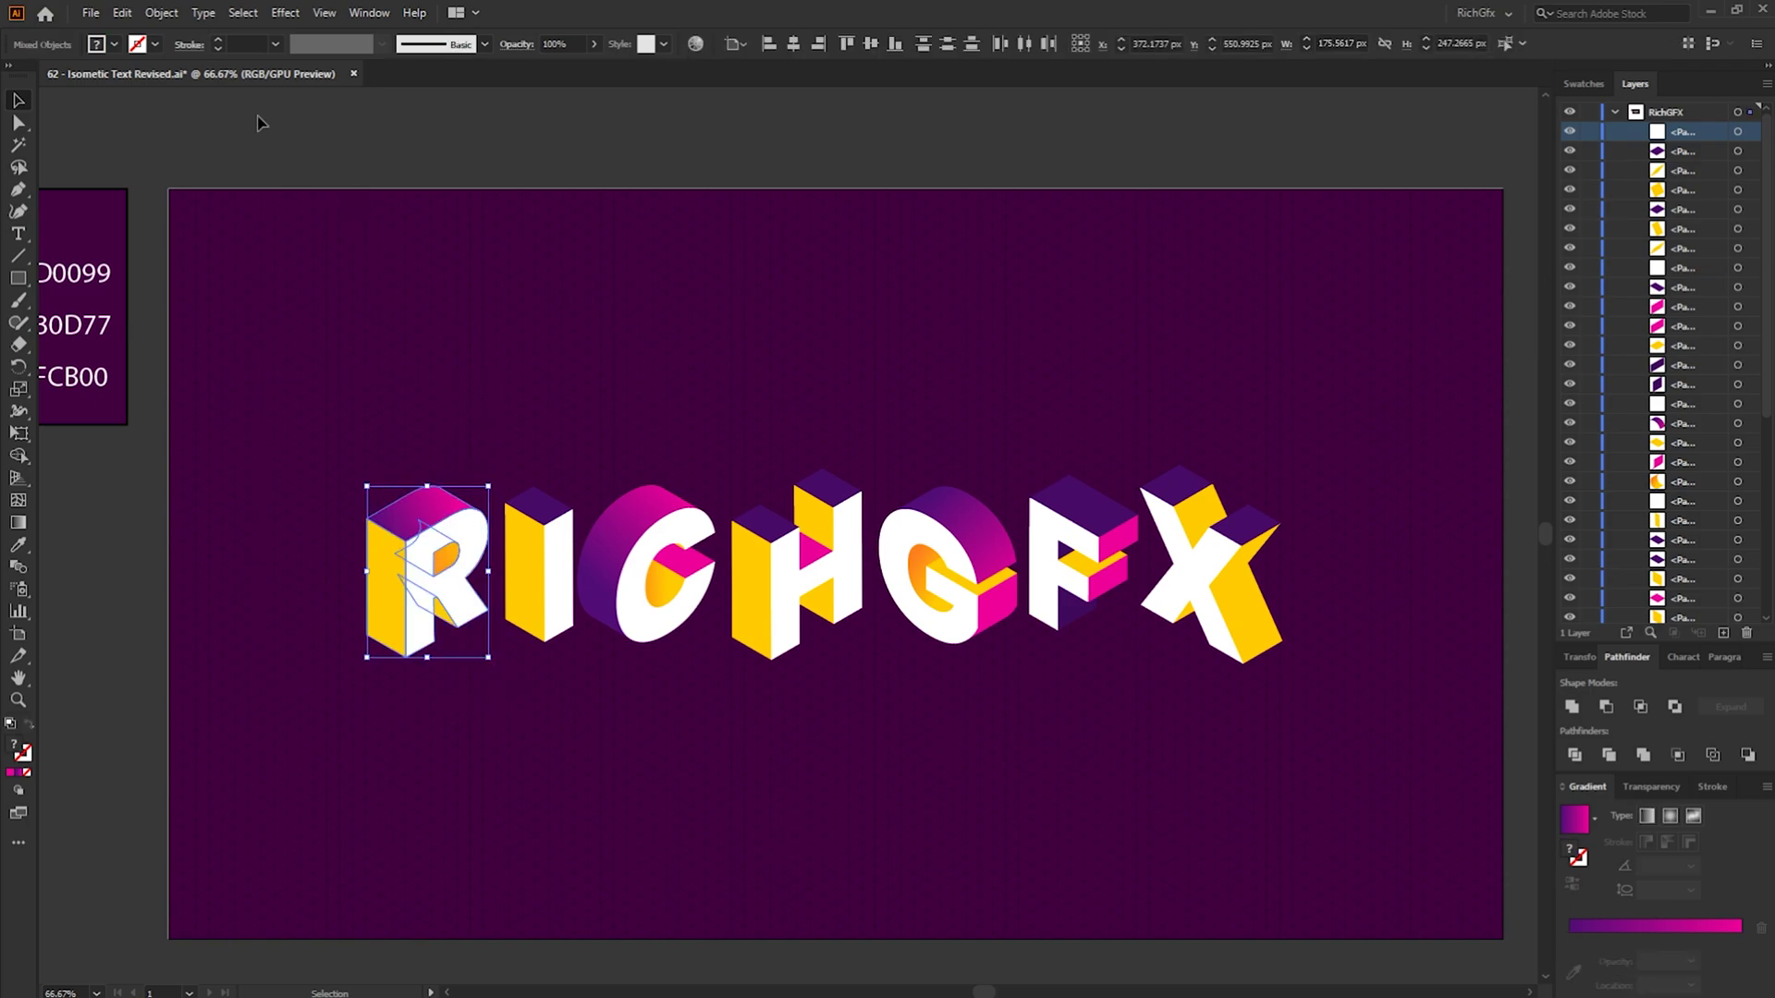
pyautogui.click(162, 13)
pyautogui.click(231, 100)
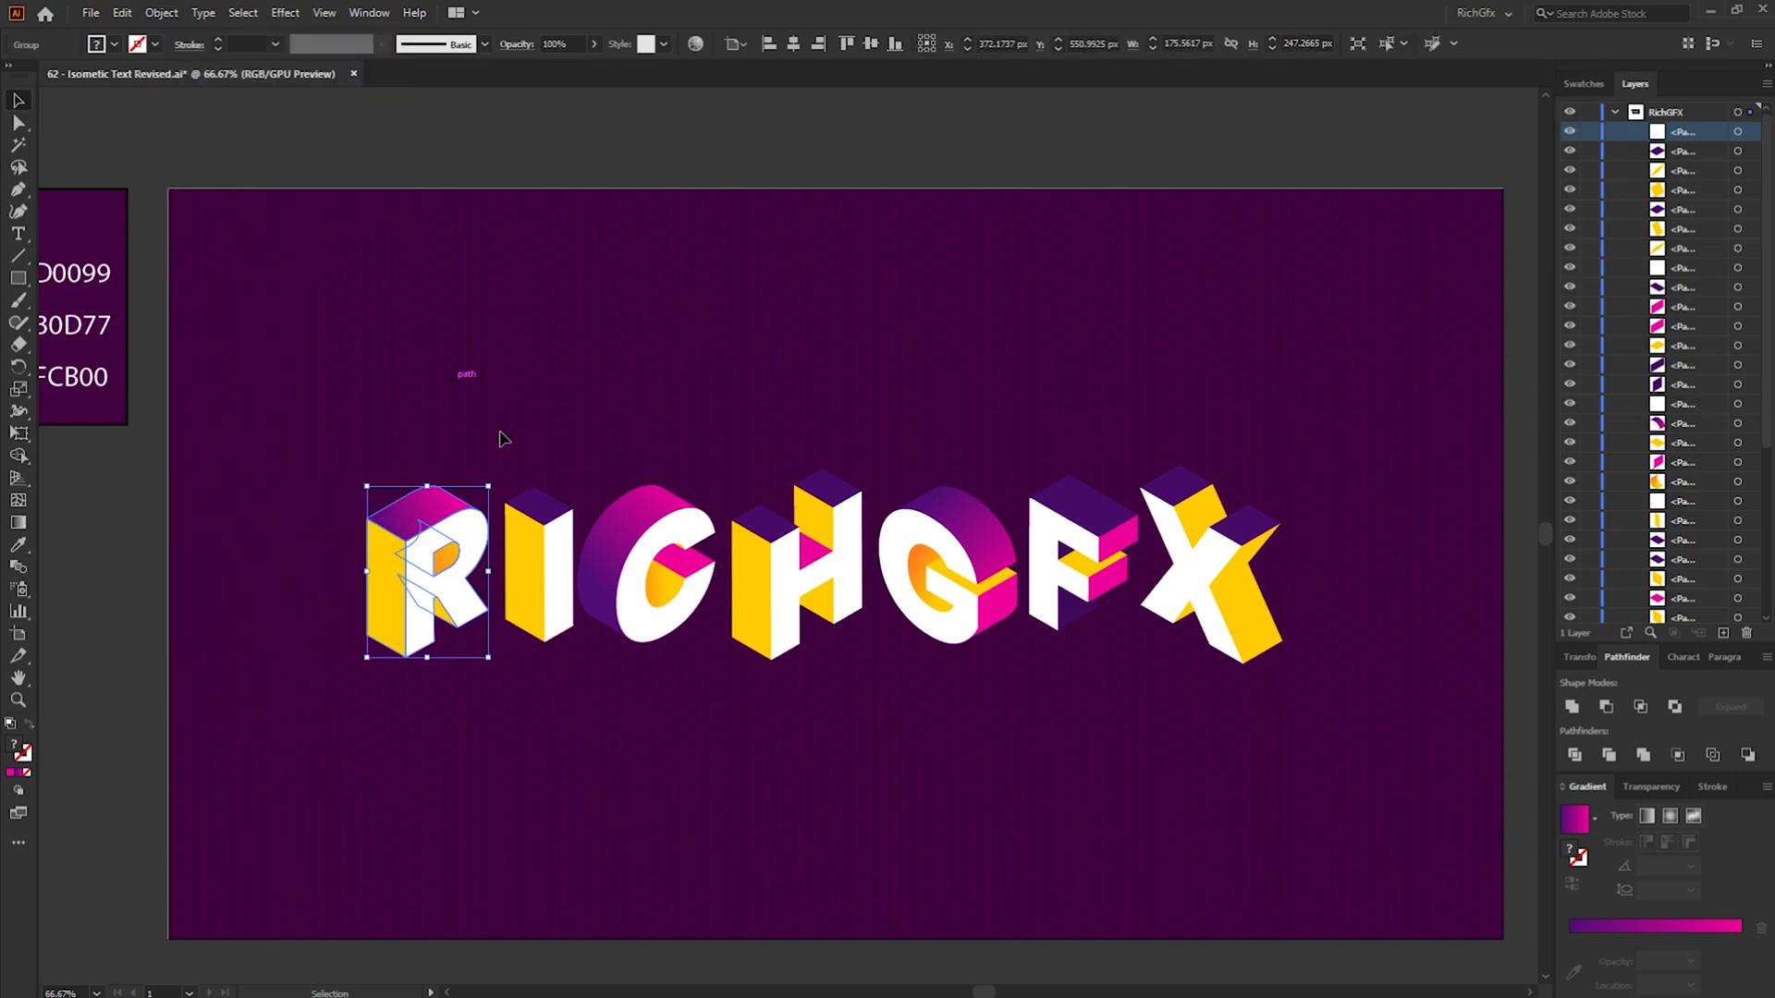
pyautogui.moveTo(539, 459); pyautogui.dragTo(566, 697)
pyautogui.click(161, 13)
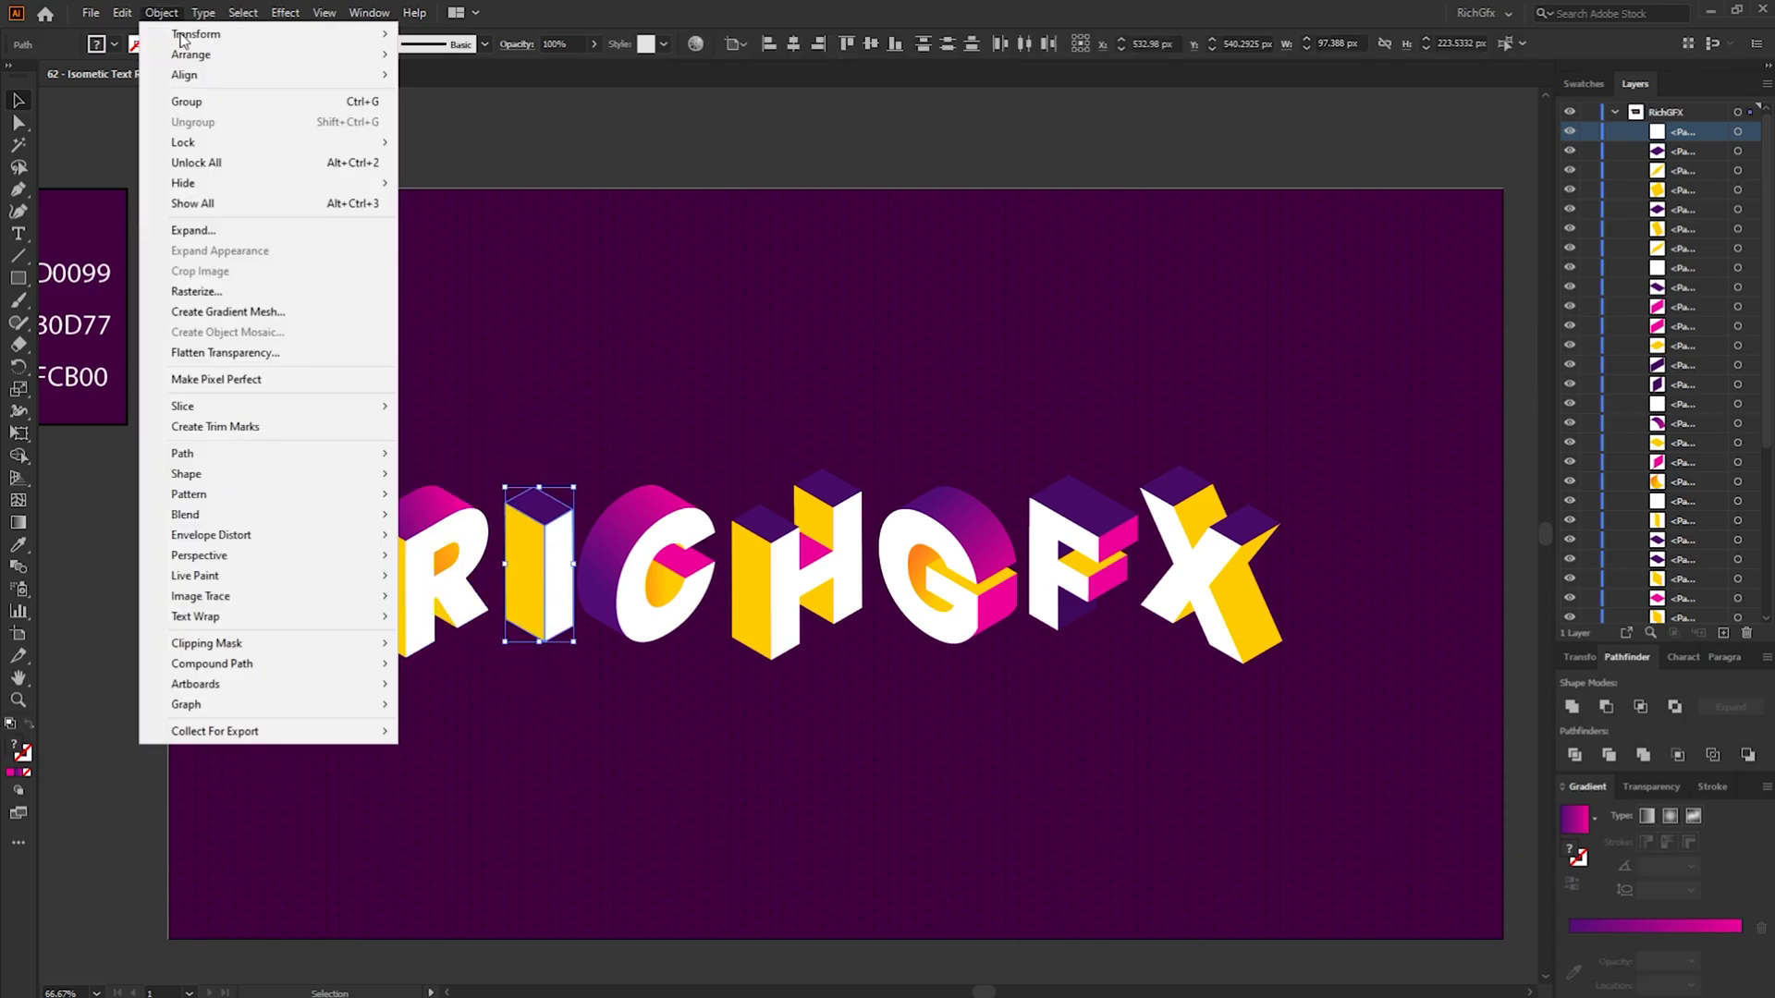
pyautogui.click(213, 101)
# Group the faces of the C, and group the faces of the first H separately
pyautogui.moveTo(606, 423); pyautogui.dragTo(697, 695)
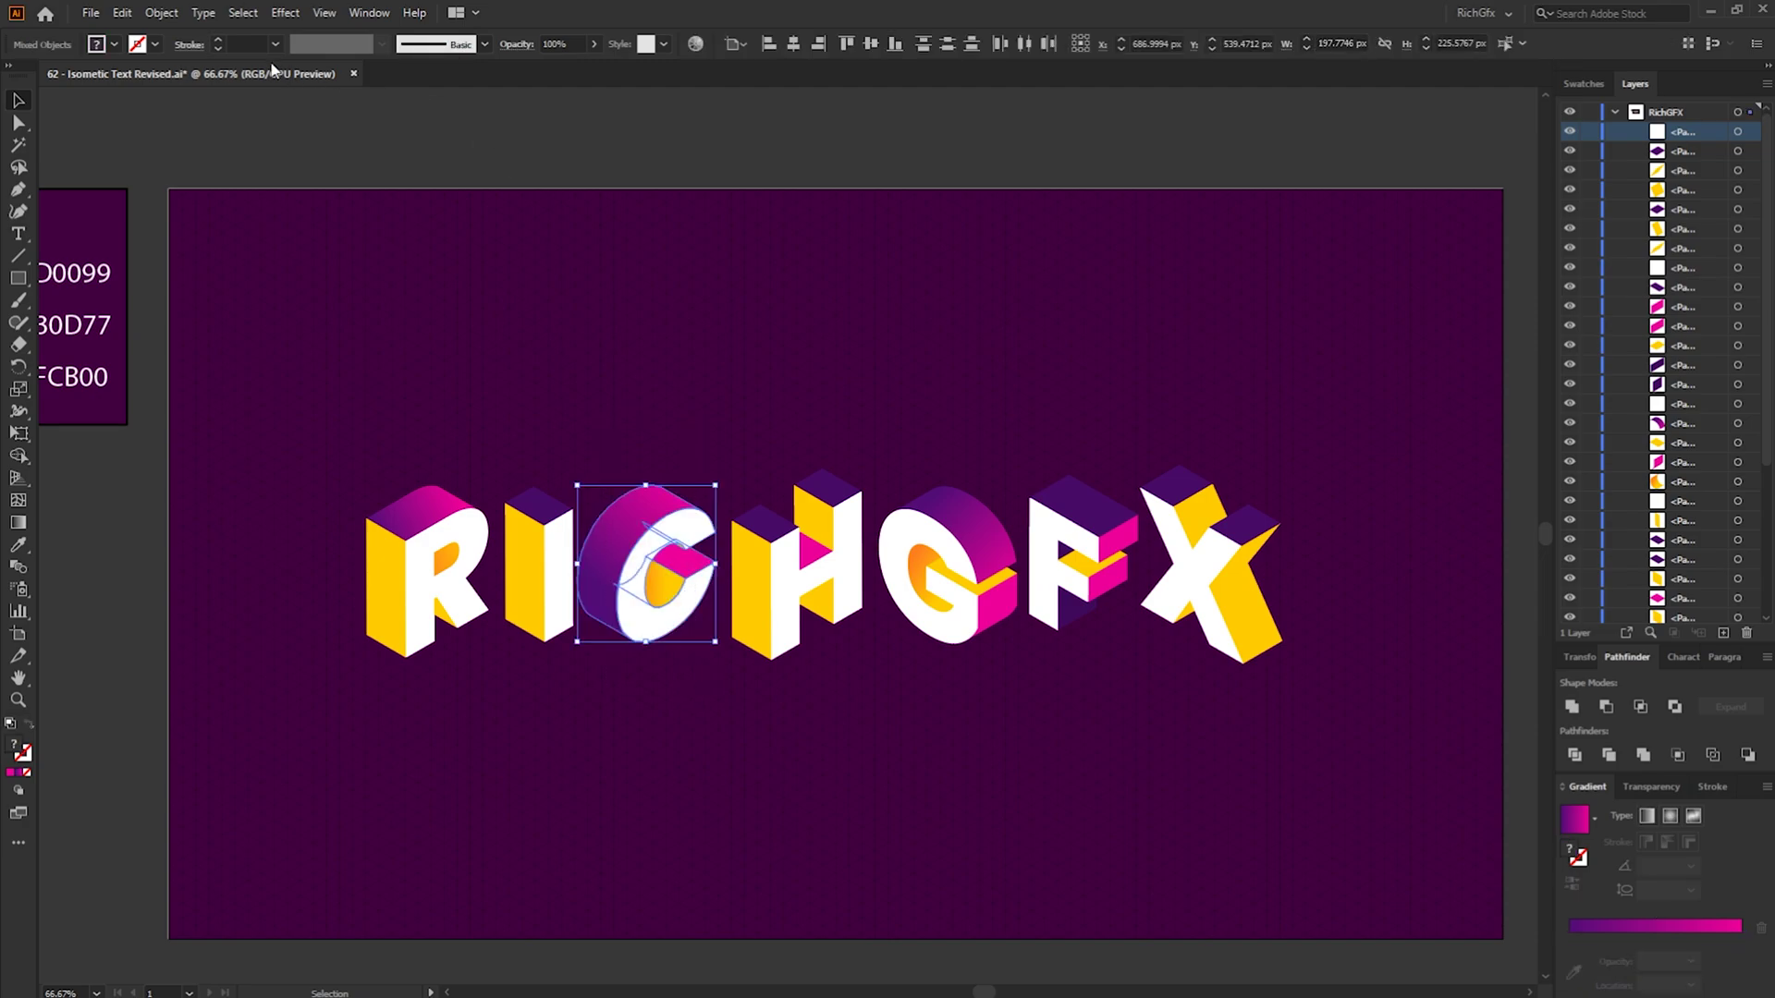
pyautogui.click(162, 13)
pyautogui.click(204, 101)
pyautogui.moveTo(793, 409); pyautogui.dragTo(855, 695)
pyautogui.click(161, 13)
pyautogui.click(214, 102)
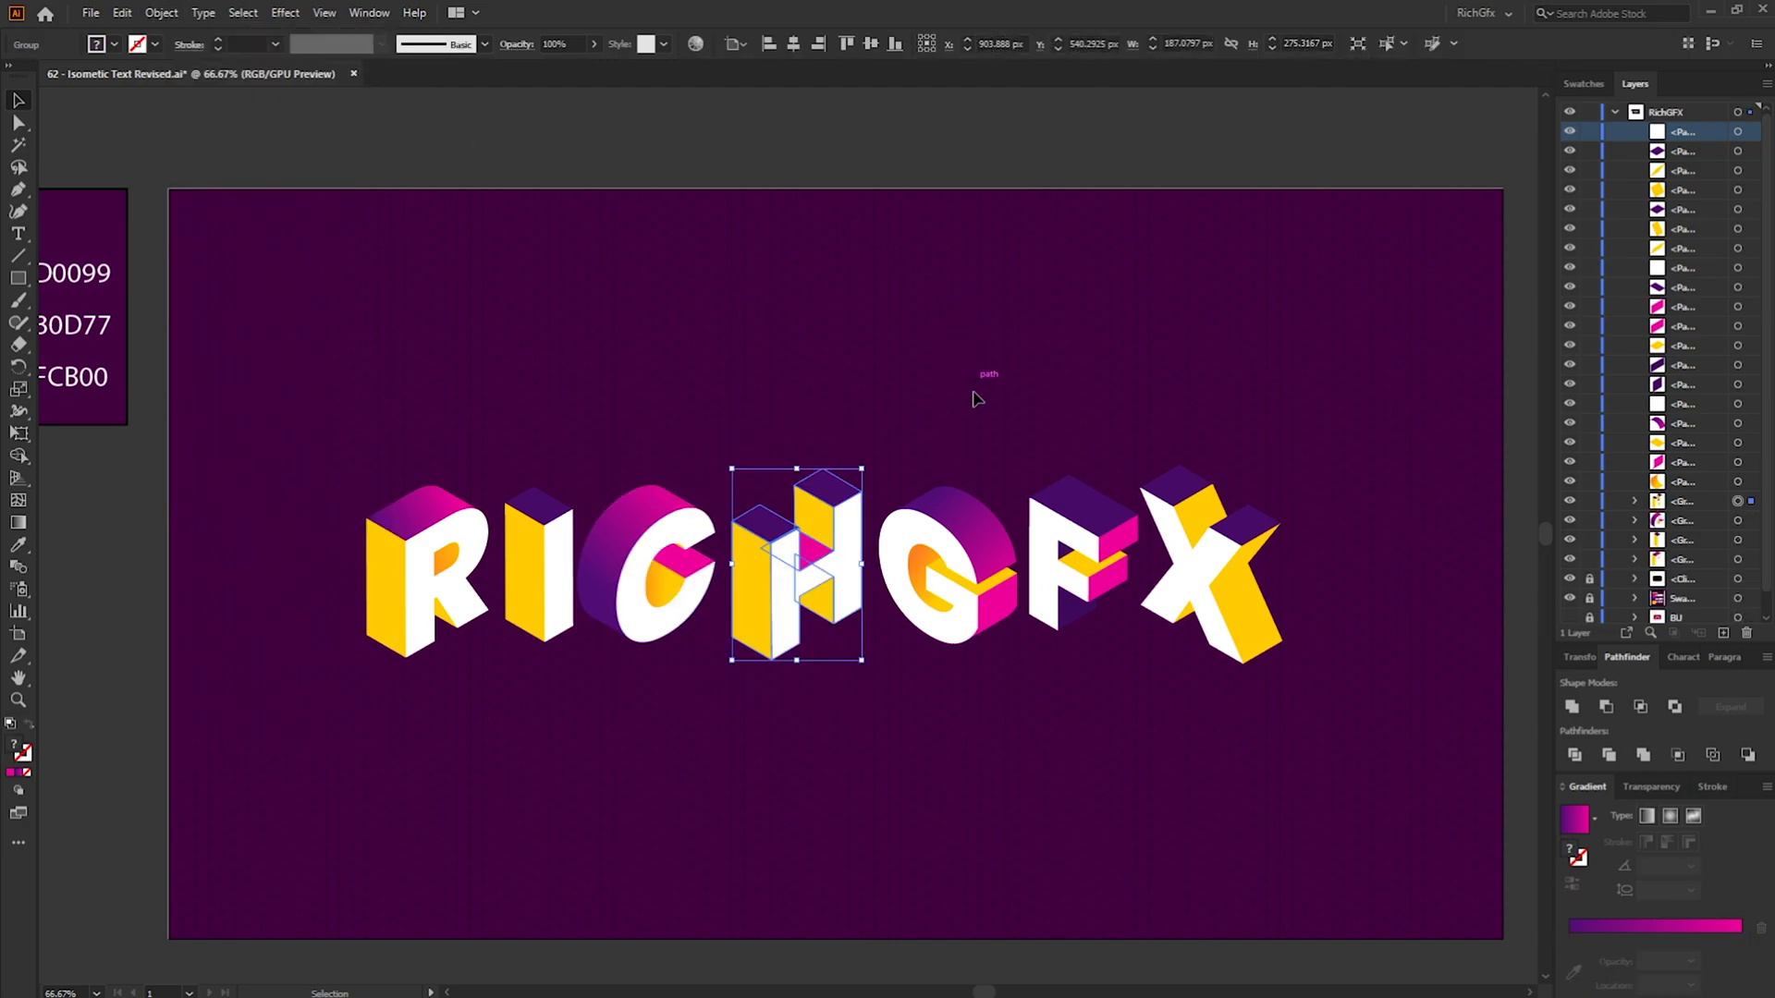
# Group the faces of the G, the F and the X, giving each letter its own group
pyautogui.click(978, 384)
pyautogui.moveTo(927, 412); pyautogui.dragTo(1007, 666)
pyautogui.click(161, 13)
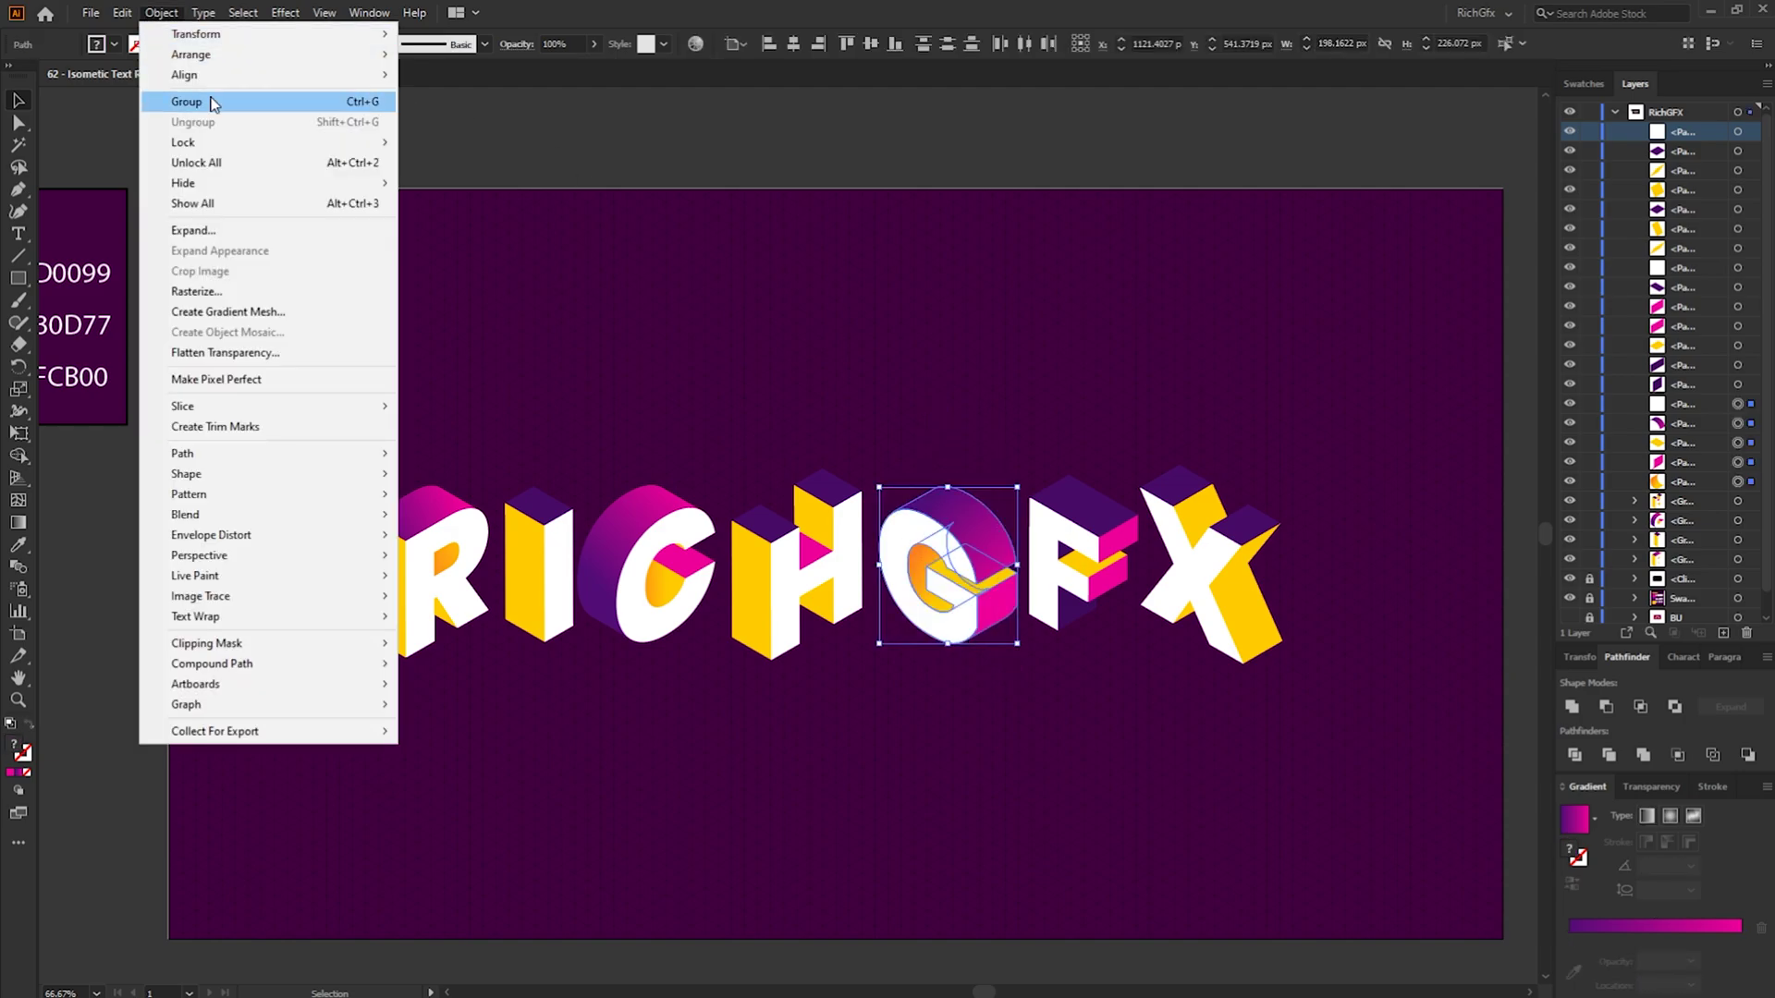
pyautogui.click(215, 103)
pyautogui.click(1219, 719)
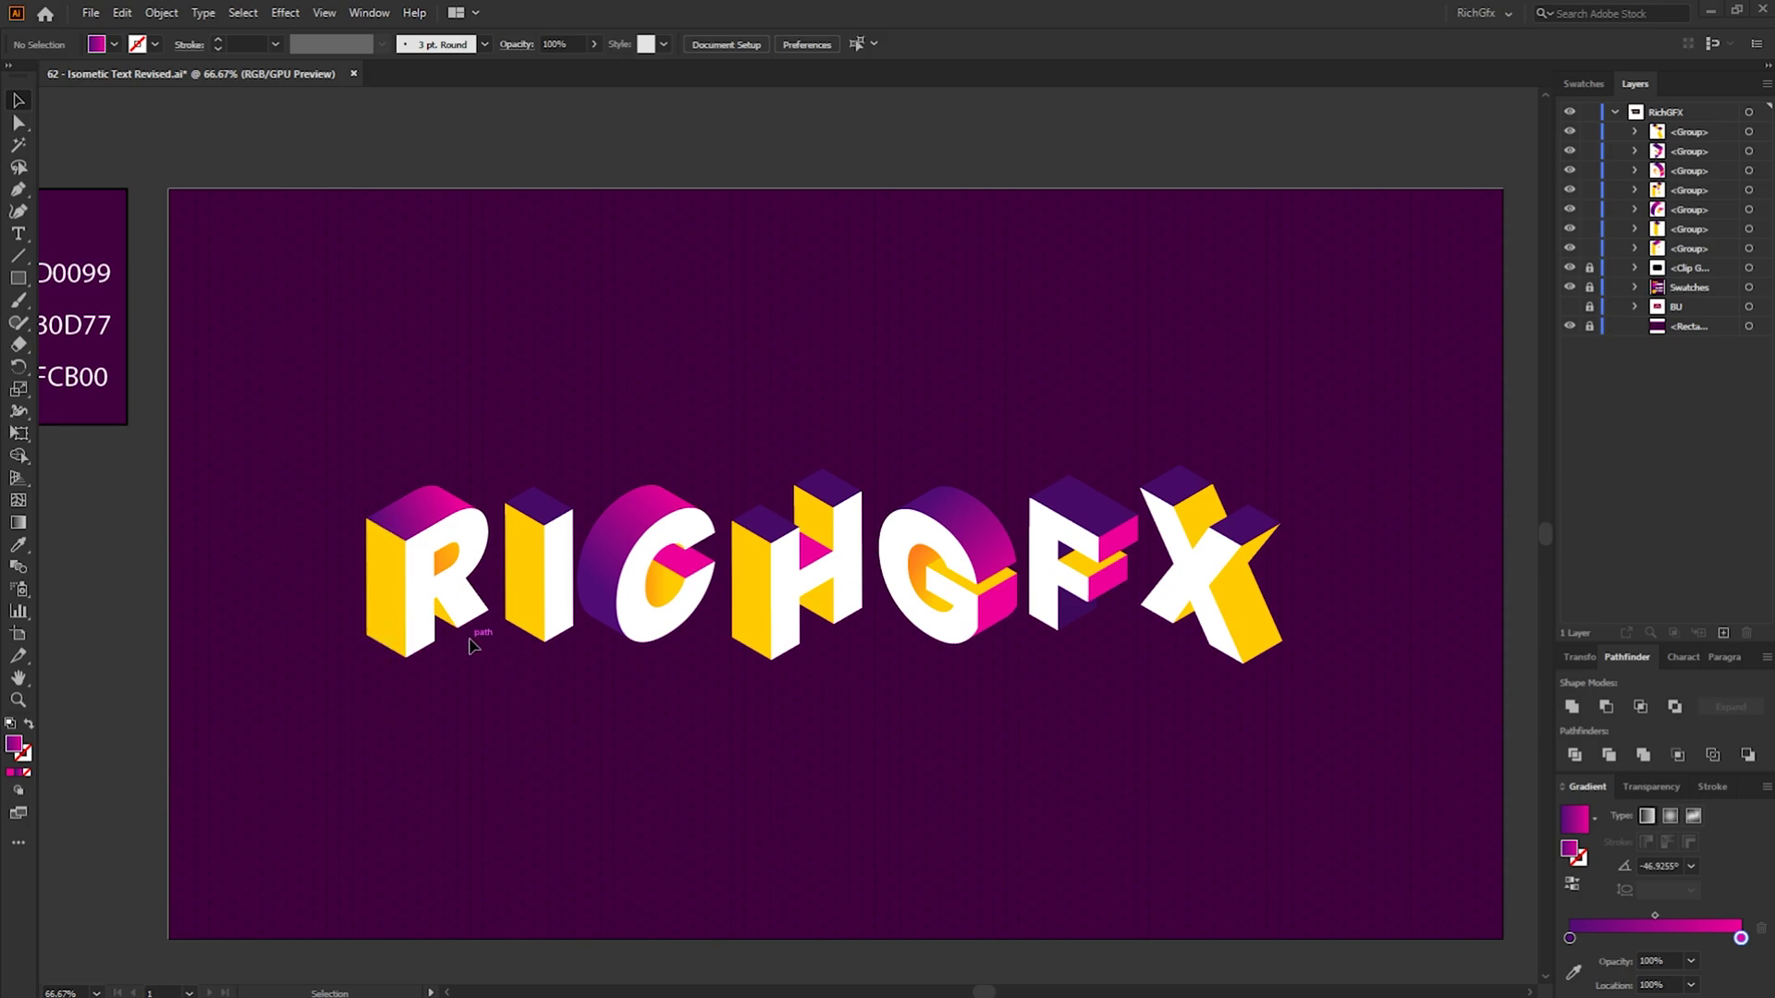
# Move the R so its lowest front corner sits on an intersection of the isometric grid
pyautogui.scroll(2, 470, 644)
pyautogui.scroll(2, 475, 504)
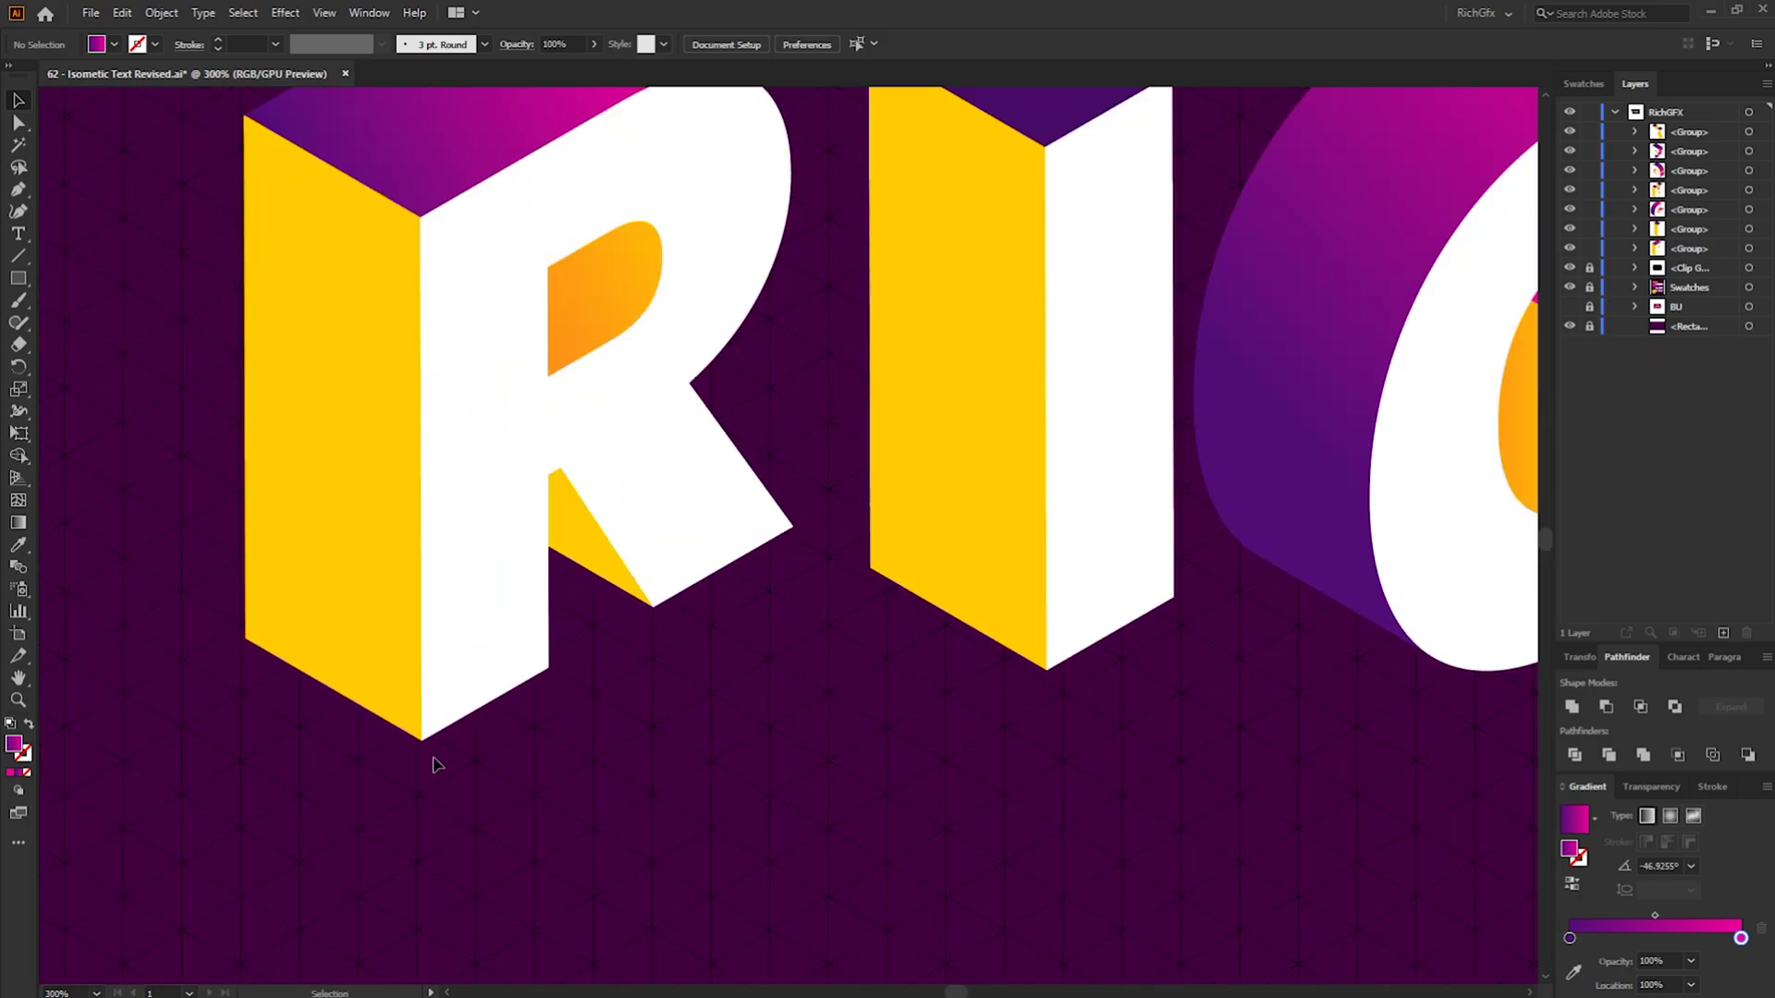
pyautogui.click(443, 348)
pyautogui.click(20, 123)
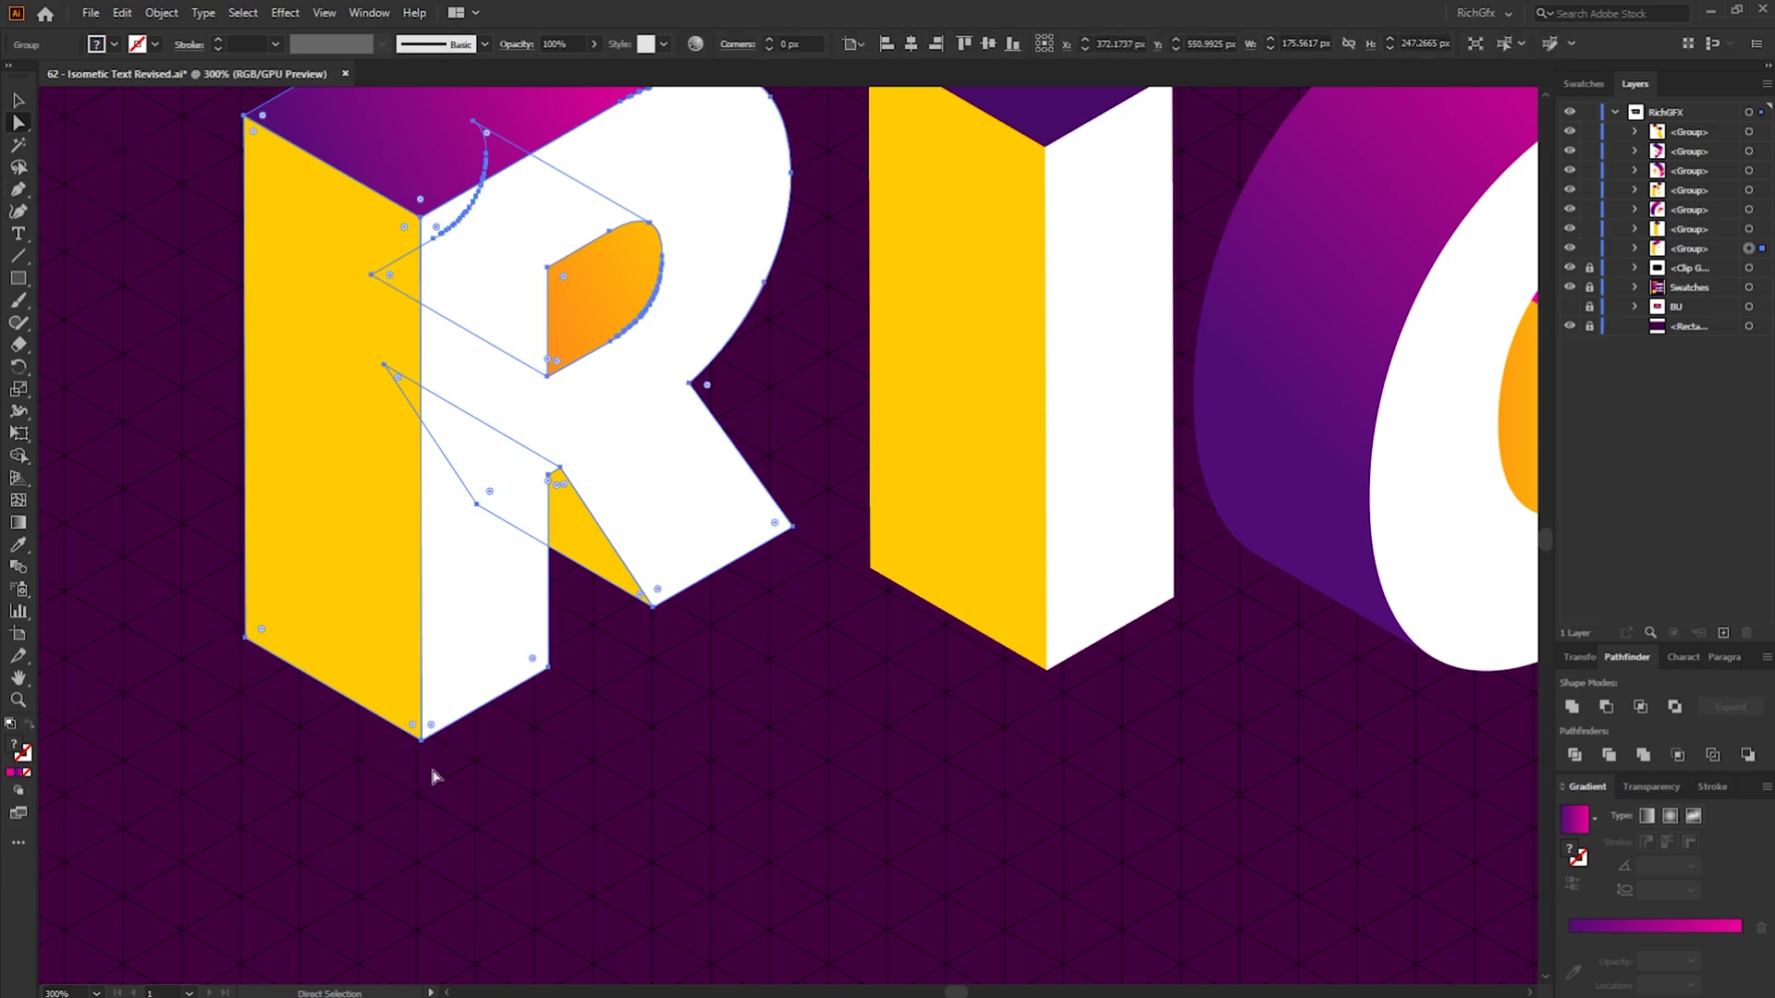
pyautogui.moveTo(422, 743); pyautogui.dragTo(416, 796)
pyautogui.scroll(5, 401, 803)
pyautogui.moveTo(554, 723); pyautogui.dragTo(529, 751)
pyautogui.scroll(-4, 839, 754)
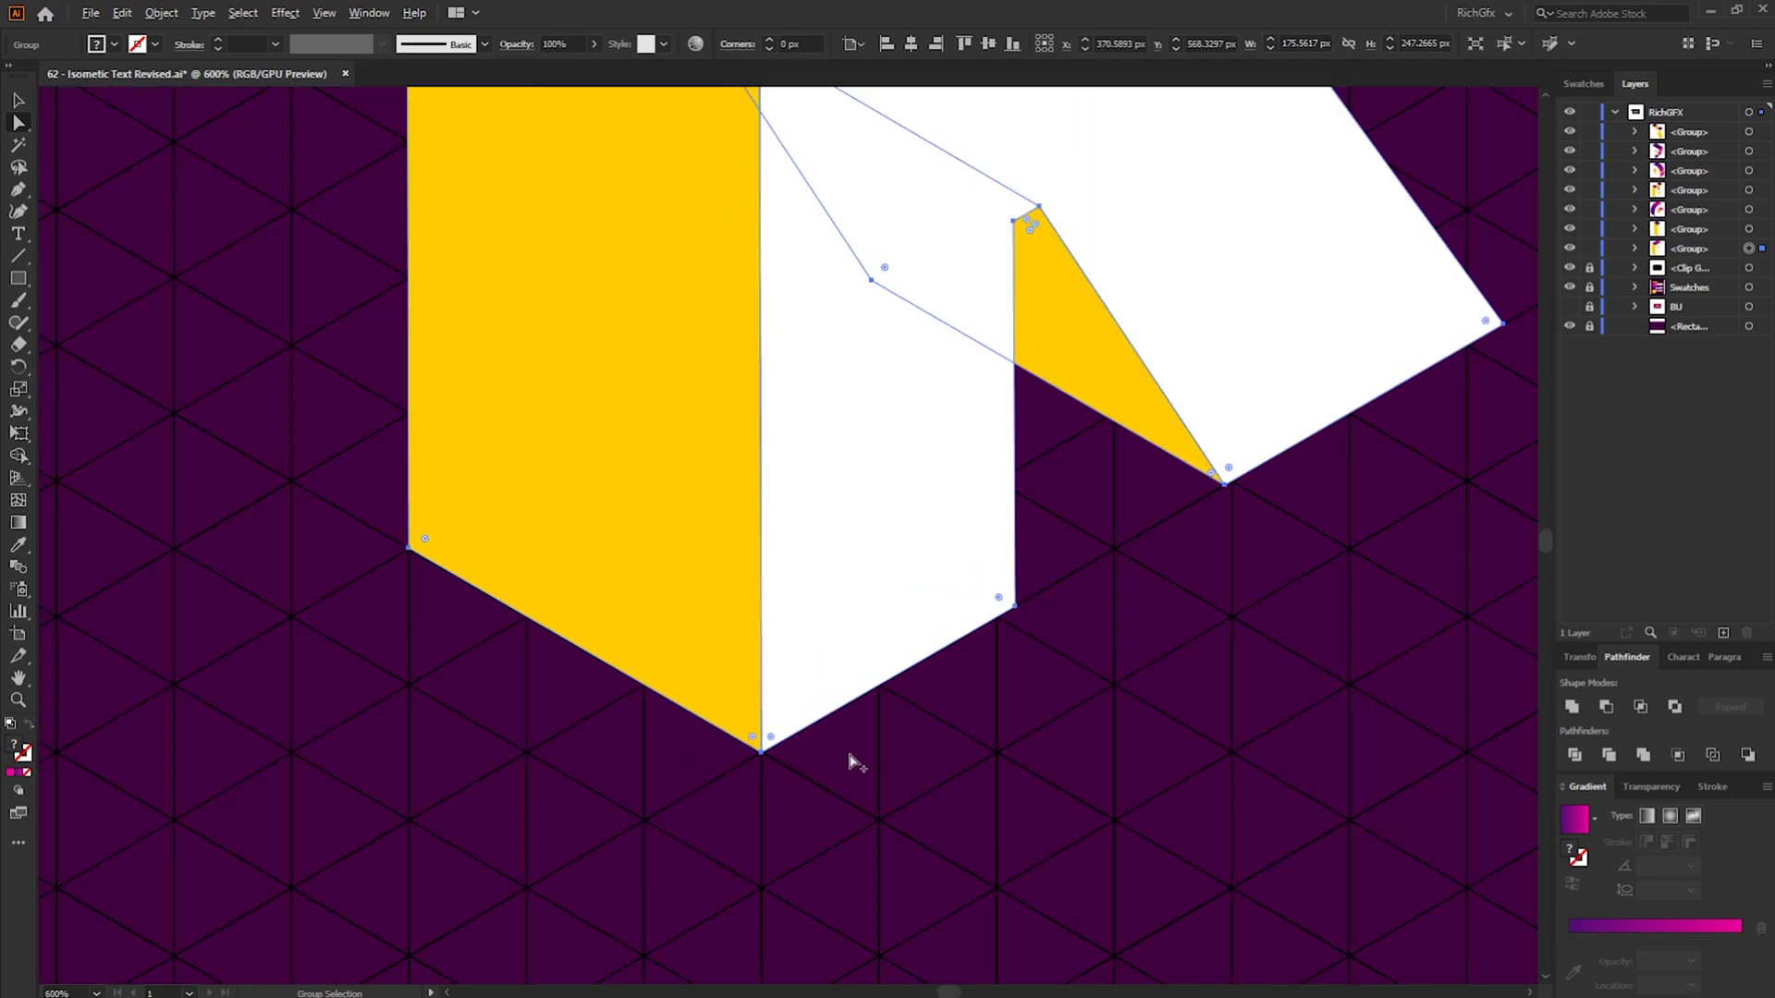
pyautogui.scroll(-3, 1311, 630)
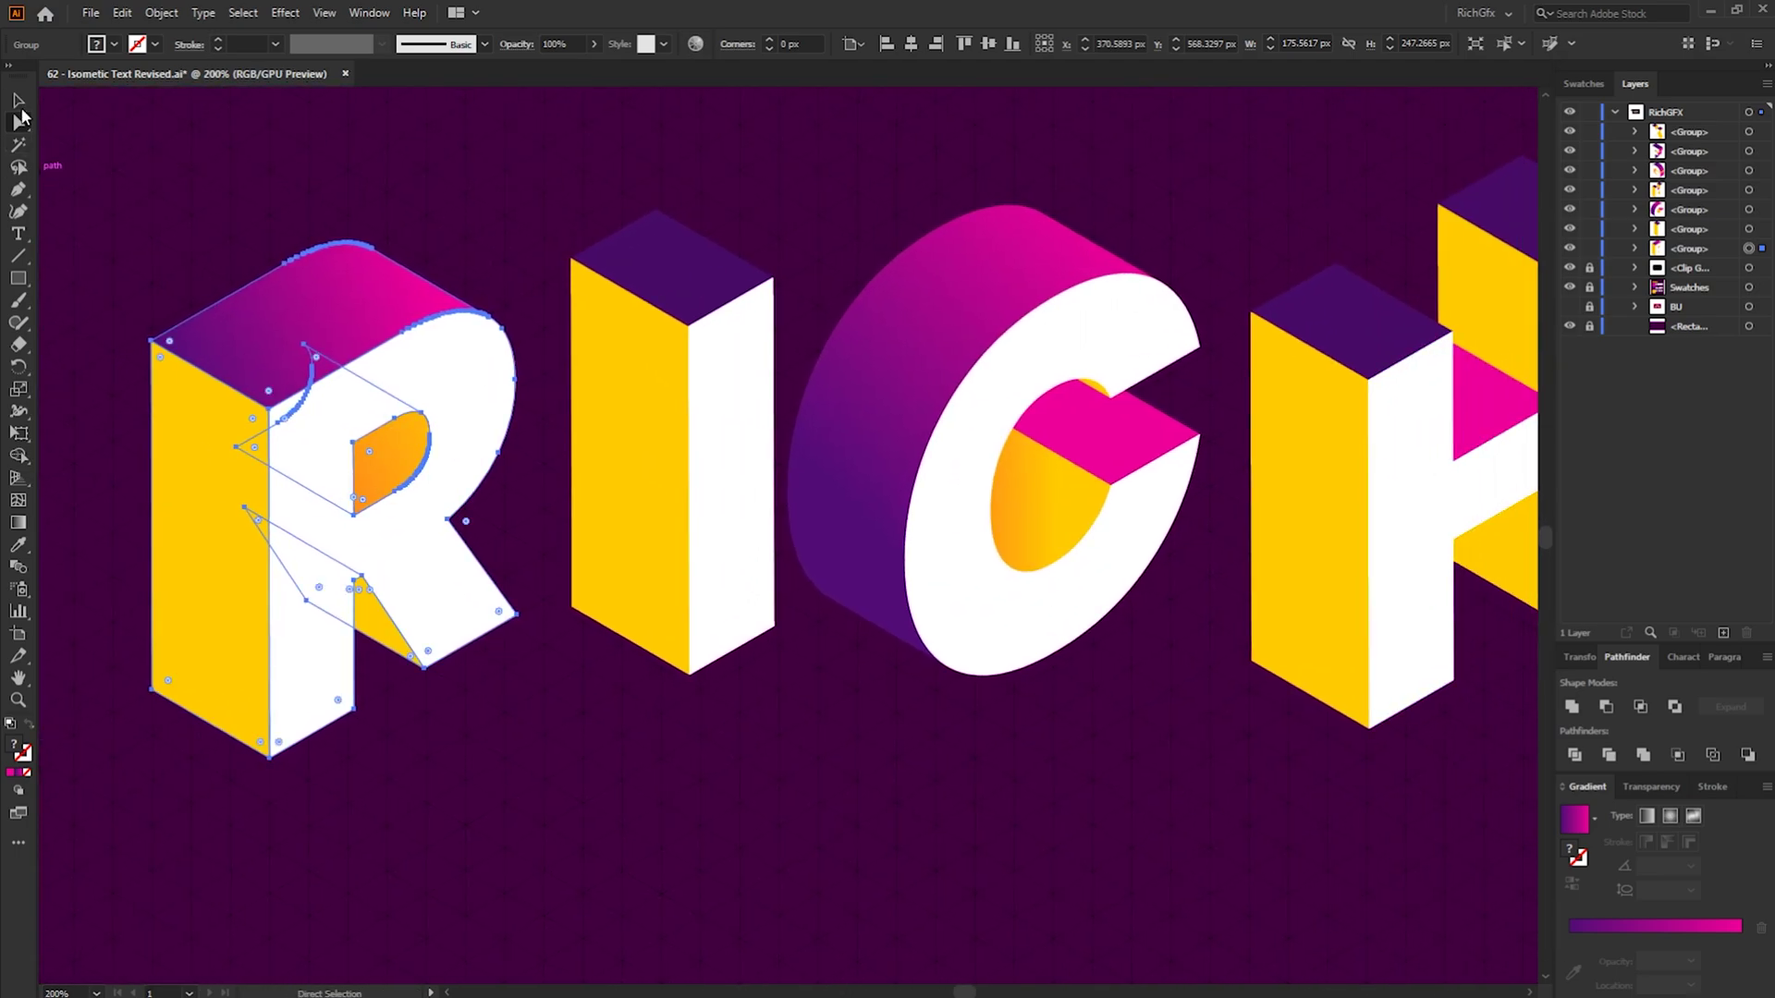
# Move the I up against the R, placing its lowest front corner on an isometric grid intersection
pyautogui.click(19, 99)
pyautogui.click(658, 481)
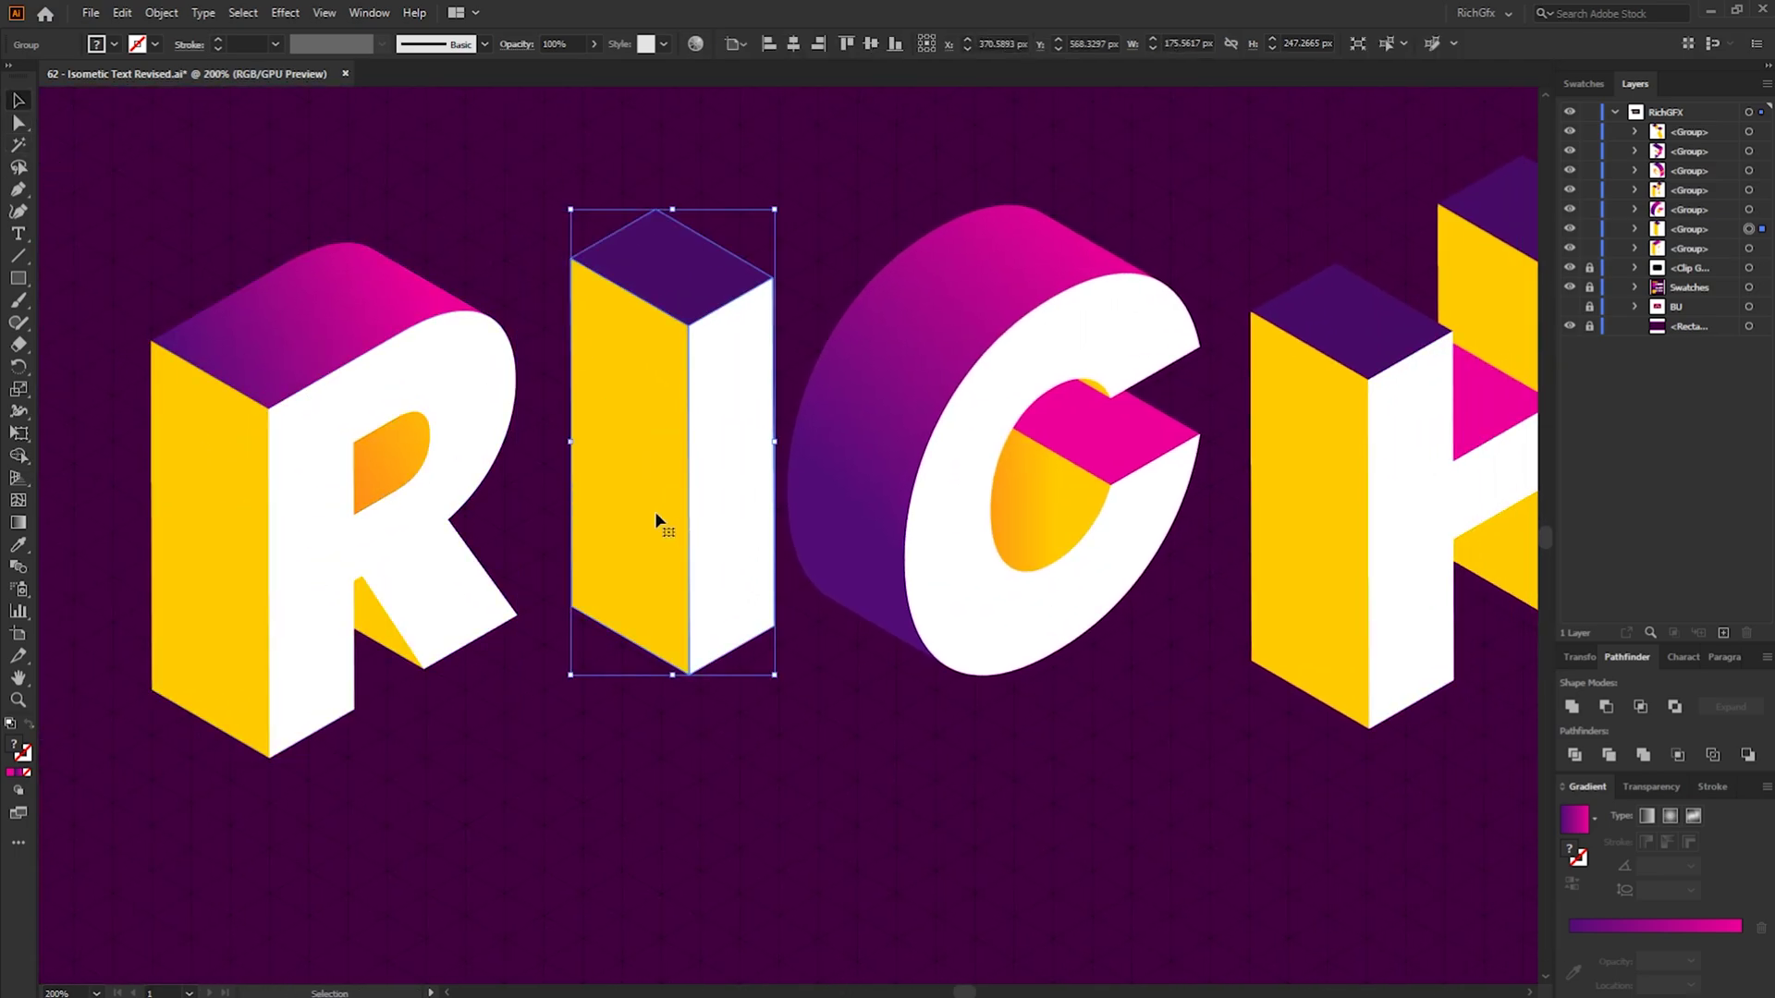
pyautogui.click(19, 129)
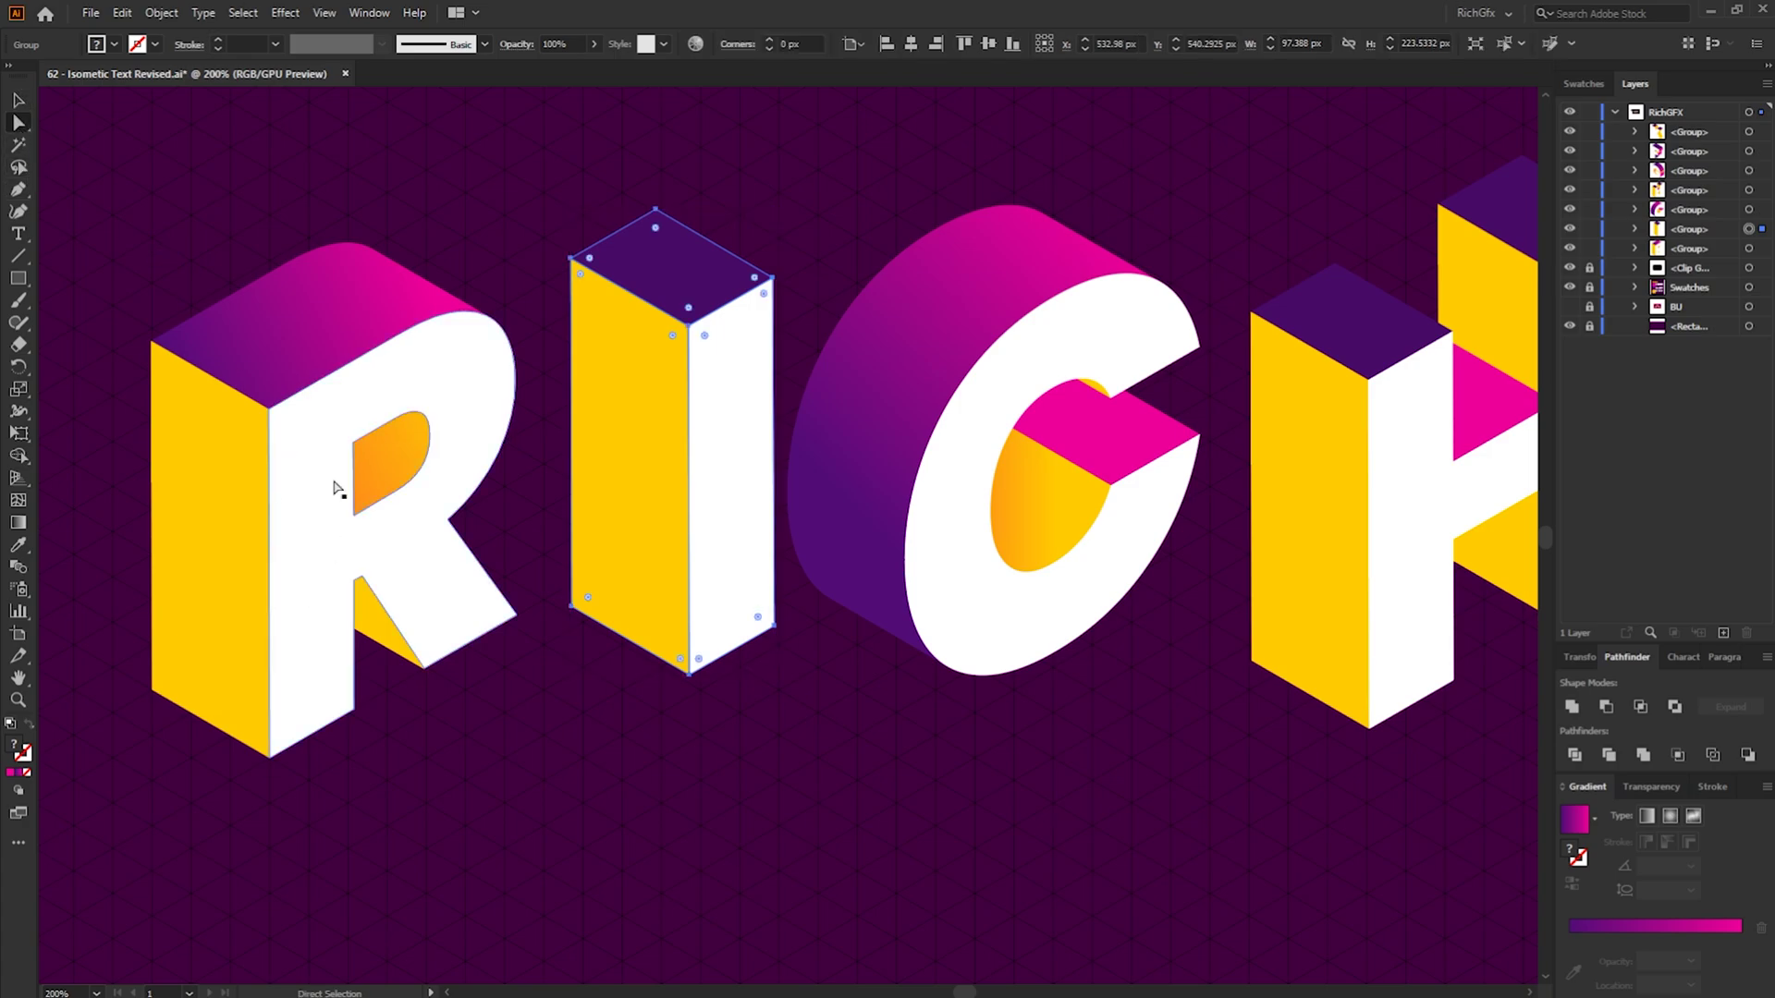
pyautogui.scroll(1, 423, 567)
pyautogui.moveTo(831, 737); pyautogui.dragTo(617, 624)
pyautogui.click(22, 102)
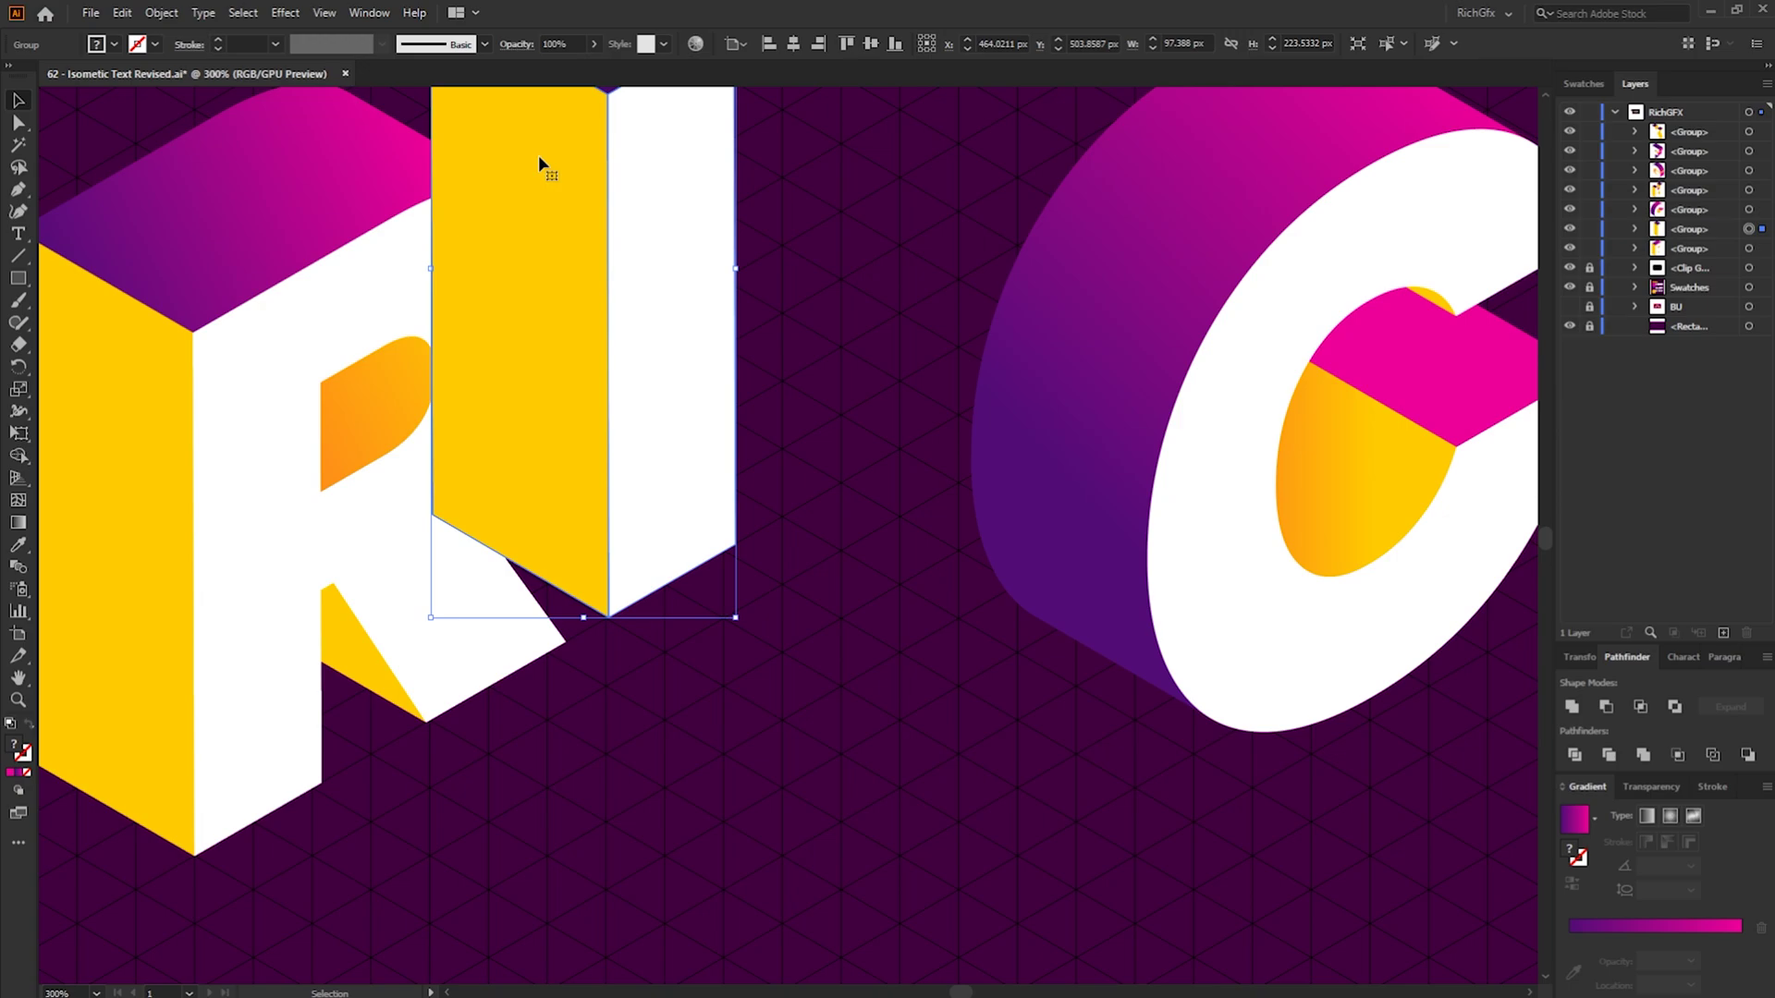
# Send the I backward so it sits behind the R
pyautogui.press('a')
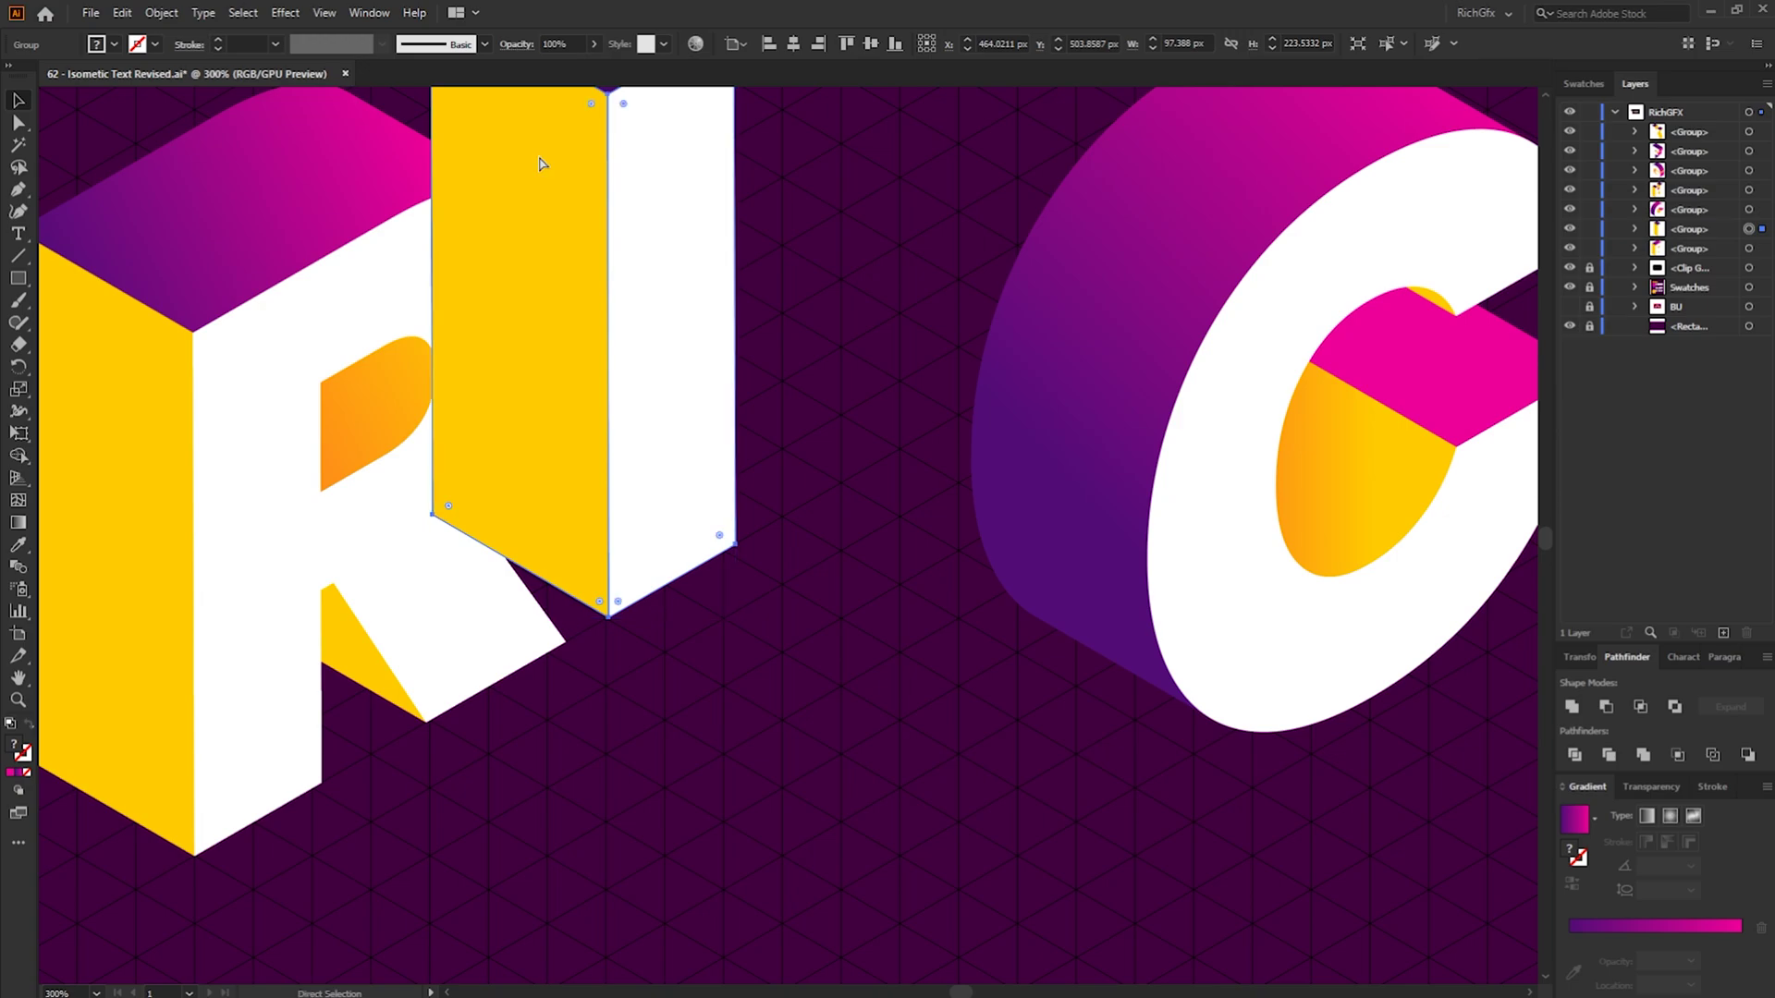
pyautogui.hotkey('ctrl', '[')
pyautogui.press('v')
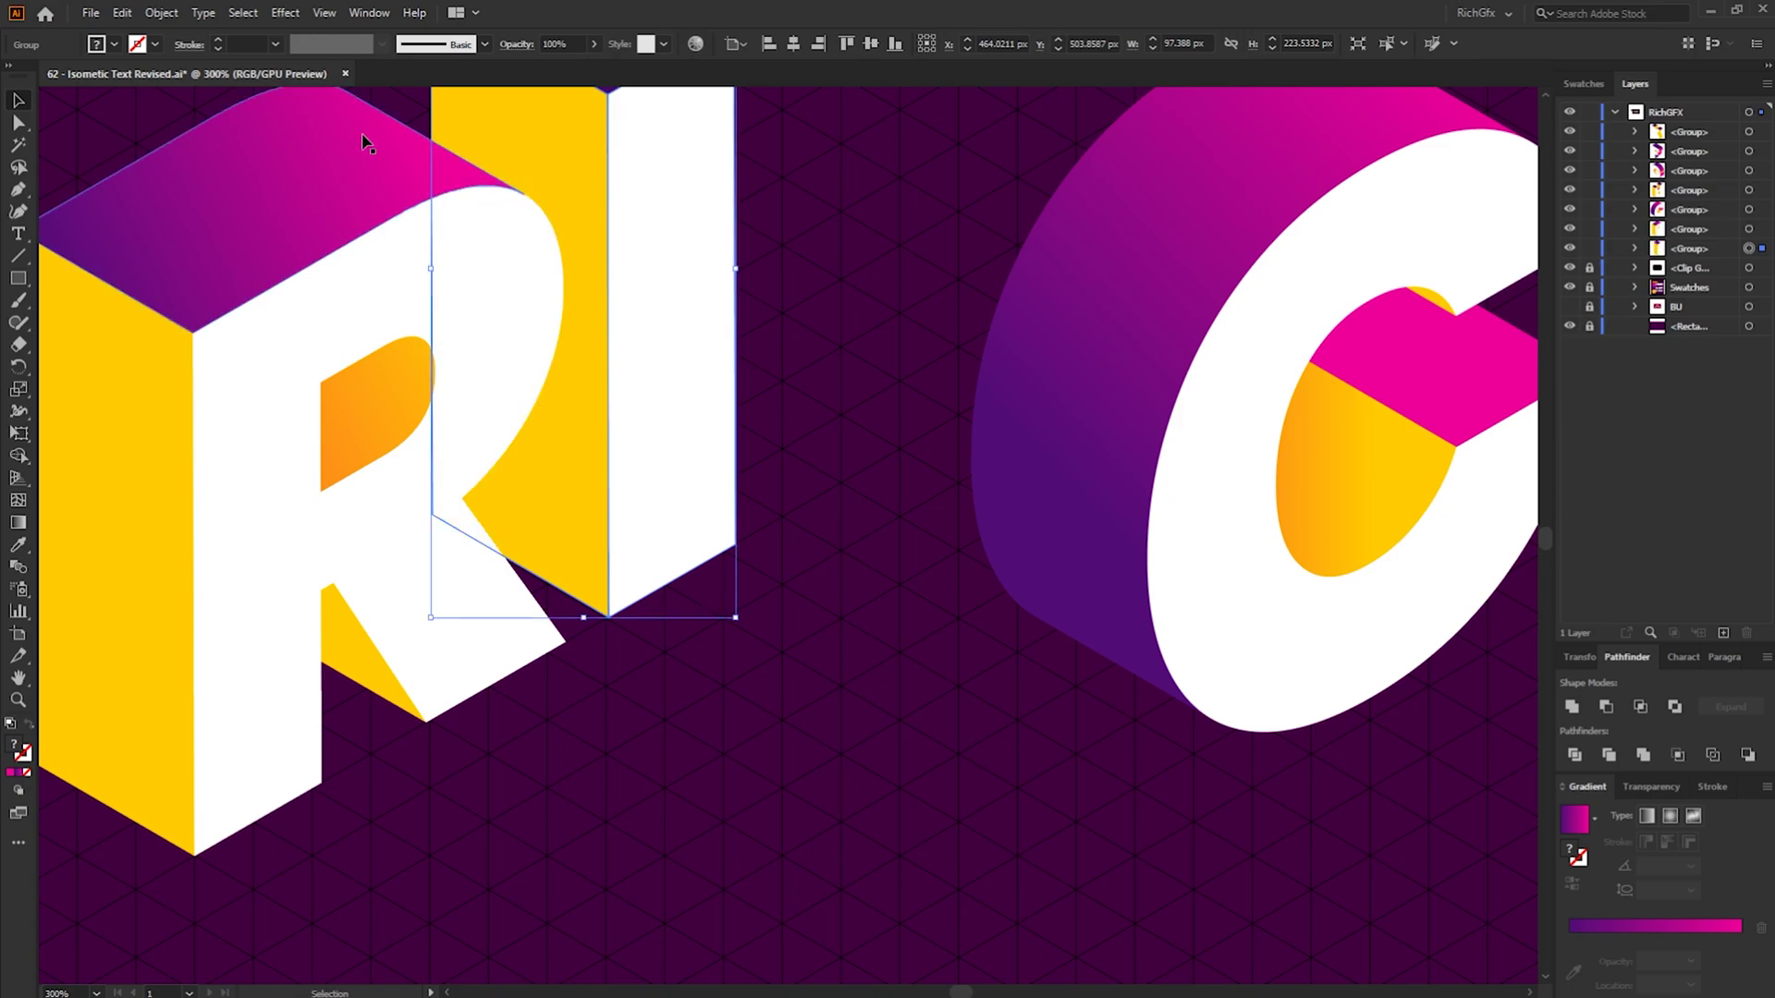
pyautogui.click(845, 384)
pyautogui.scroll(-1, 850, 309)
pyautogui.moveTo(868, 246); pyautogui.dragTo(828, 464)
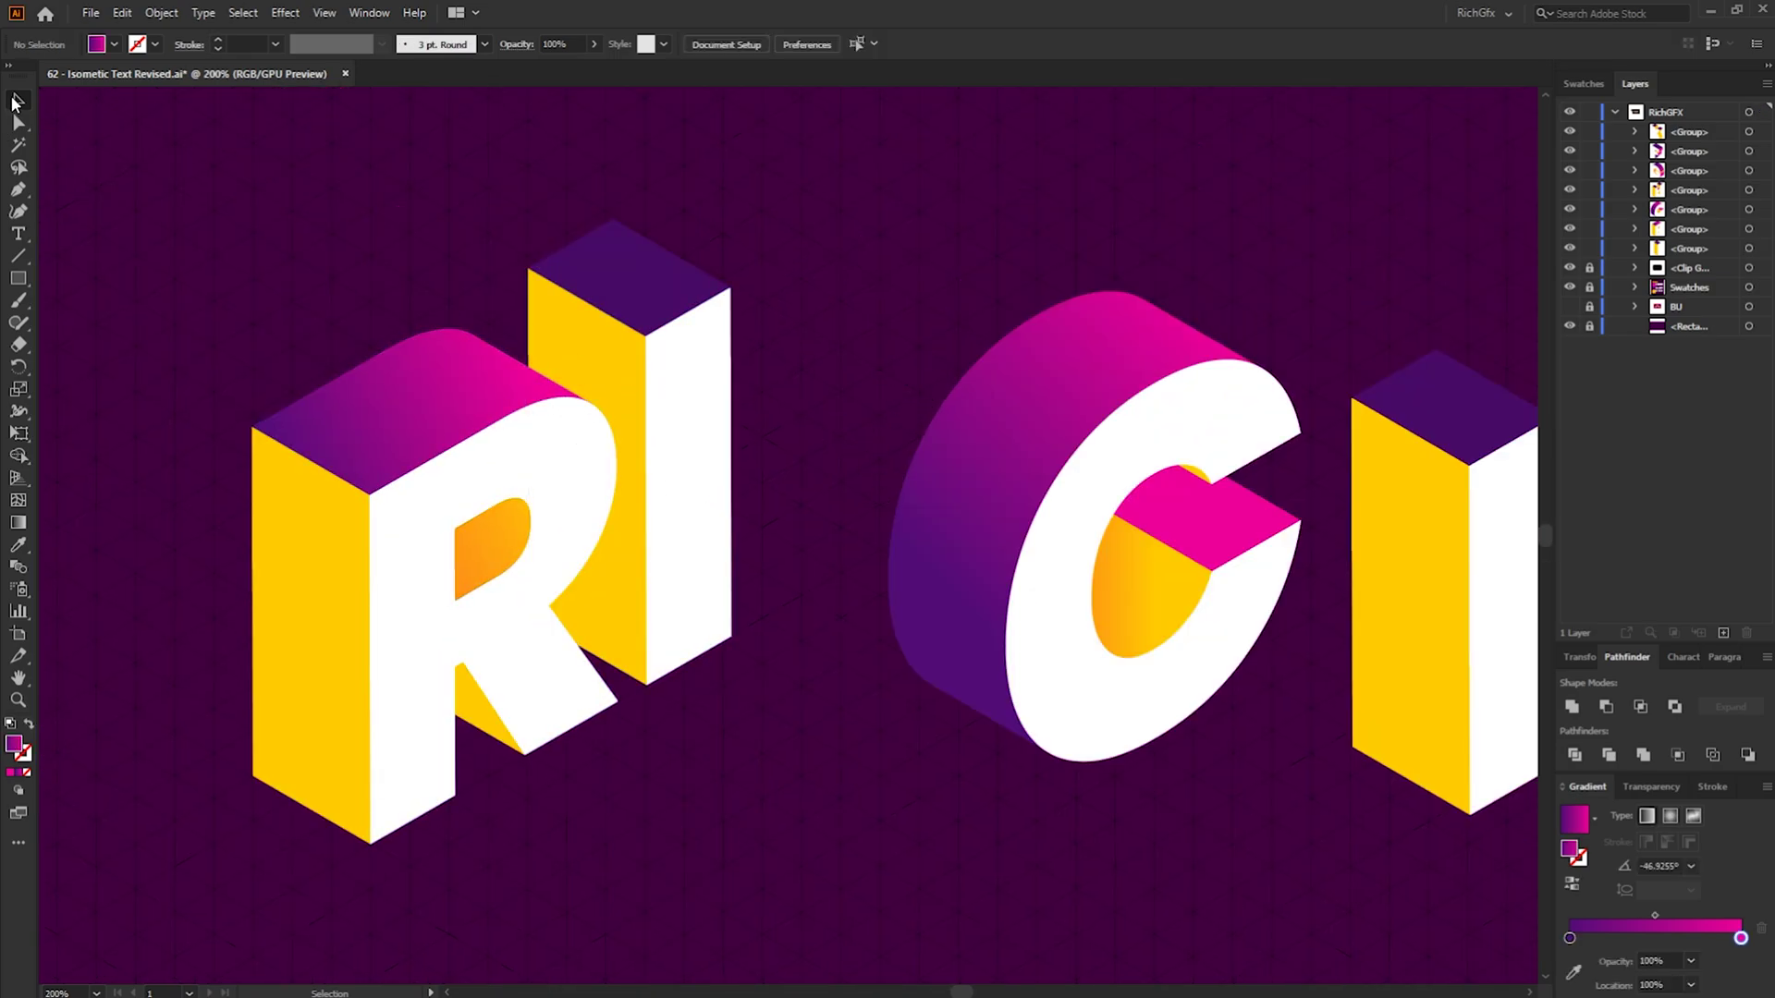
# Move the C up beside the I on the isometric grid and send it behind the I and R
pyautogui.click(941, 621)
pyautogui.hotkey('ctrl', '+')
pyautogui.press('a')
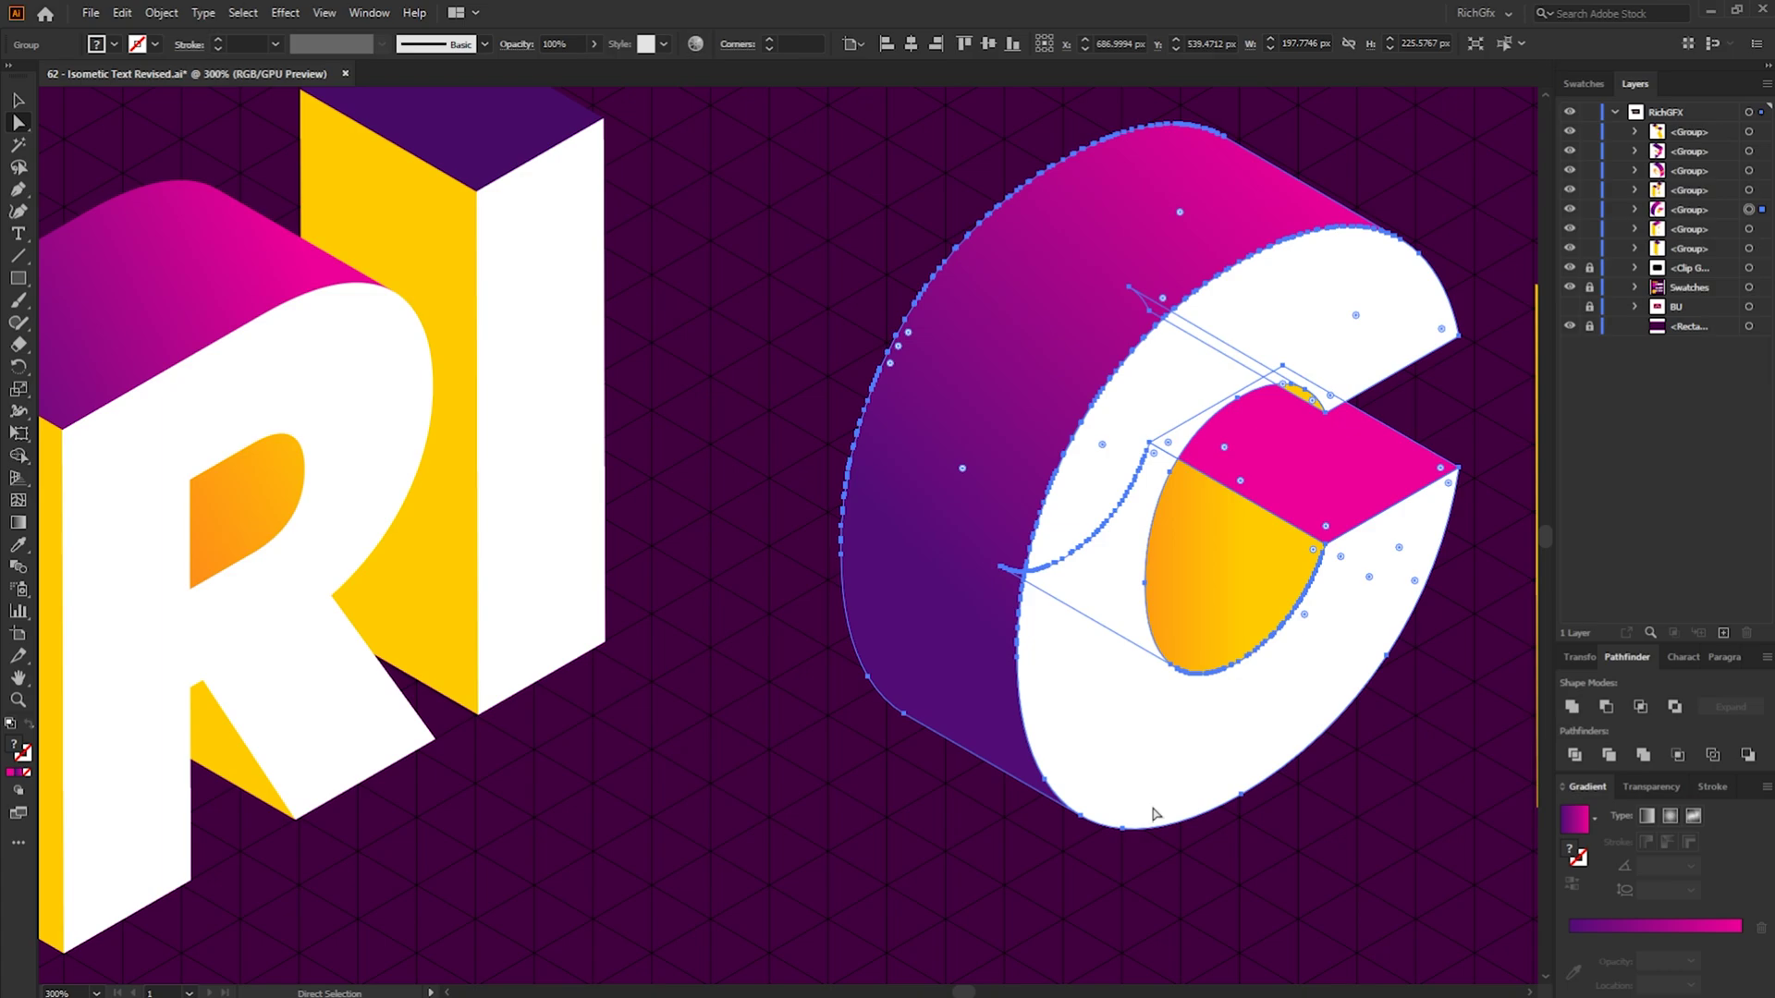
pyautogui.moveTo(1163, 827); pyautogui.dragTo(717, 567)
pyautogui.hotkey('ctrl', '[')
pyautogui.hotkey('ctrl', '[')
pyautogui.moveTo(777, 457); pyautogui.dragTo(847, 415)
pyautogui.hotkey('ctrl', '-')
pyautogui.hotkey('ctrl', '-')
# Move the H up beside the C on the isometric grid and send it behind the R, I and C
pyautogui.click(1062, 780)
pyautogui.hotkey('ctrl', '+')
pyautogui.hotkey('ctrl', '+')
pyautogui.hotkey('ctrl', '+')
pyautogui.moveTo(855, 571); pyautogui.dragTo(772, 634)
pyautogui.hotkey('ctrl', '[')
pyautogui.hotkey('ctrl', '[')
pyautogui.hotkey('ctrl', '[')
pyautogui.hotkey('ctrl', '1')
# Move the G close beside the H so it begins the descending half of the lettering
pyautogui.click(730, 530)
pyautogui.moveTo(730, 530); pyautogui.dragTo(807, 546)
pyautogui.hotkey('ctrl', '+')
pyautogui.hotkey('ctrl', '+')
pyautogui.click(1346, 774)
pyautogui.moveTo(1266, 876); pyautogui.dragTo(831, 511)
pyautogui.click(1029, 705)
# Move the F next to the G, overlapping its lower side, with the F's corner aligned to the isometric grid
pyautogui.hotkey('ctrl', '-')
pyautogui.moveTo(1141, 620); pyautogui.dragTo(758, 491)
pyautogui.moveTo(1009, 612); pyautogui.dragTo(571, 449)
pyautogui.click(518, 492)
pyautogui.scroll(3, 519, 492)
pyautogui.click(694, 453)
pyautogui.press('a')
pyautogui.moveTo(730, 504); pyautogui.dragTo(801, 543)
pyautogui.press('v')
pyautogui.click(324, 442)
pyautogui.scroll(-3, 324, 441)
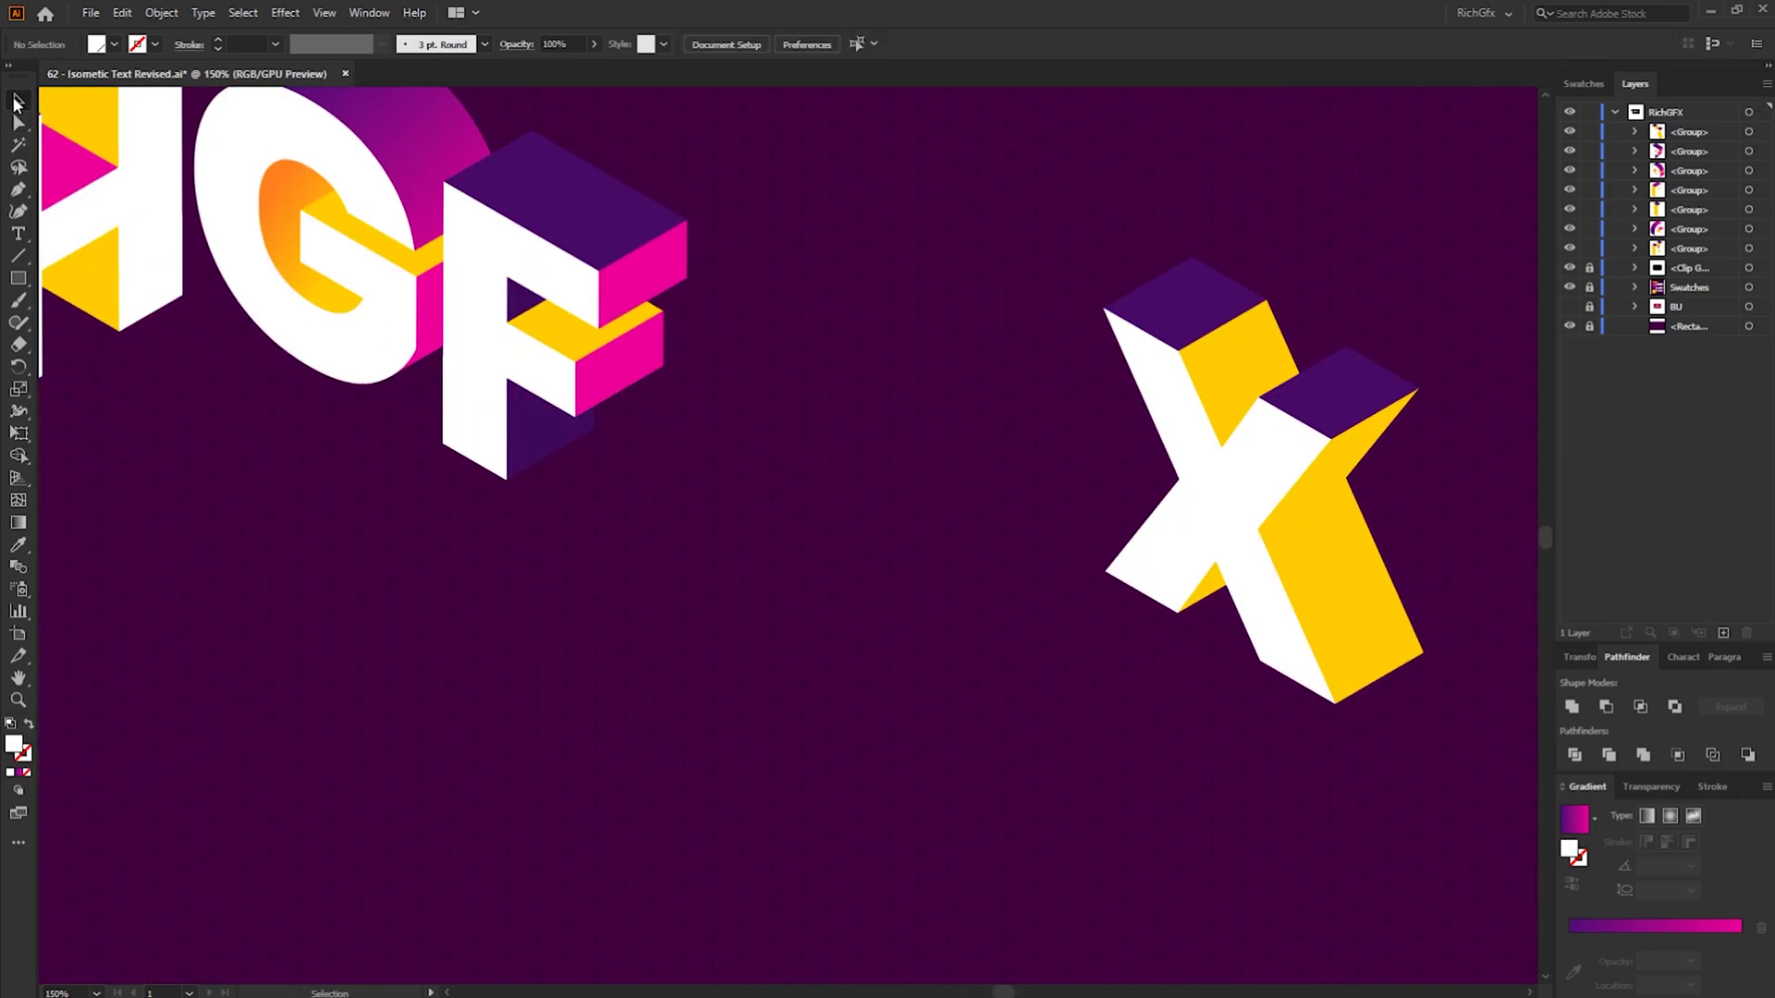
# Move the X close beside the F, one step lower along the descending half of the lettering
pyautogui.click(1380, 627)
pyautogui.scroll(3, 1380, 626)
pyautogui.press('a')
pyautogui.moveTo(709, 485); pyautogui.dragTo(676, 578)
pyautogui.click(647, 675)
pyautogui.press('v')
pyautogui.click(1132, 793)
pyautogui.press('a')
pyautogui.moveTo(1309, 902); pyautogui.dragTo(1400, 954)
pyautogui.click(924, 813)
# Fine-tune the X so its lower-left corner sits on an isometric grid intersection
pyautogui.scroll(-3, 754, 760)
pyautogui.scroll(3, 697, 740)
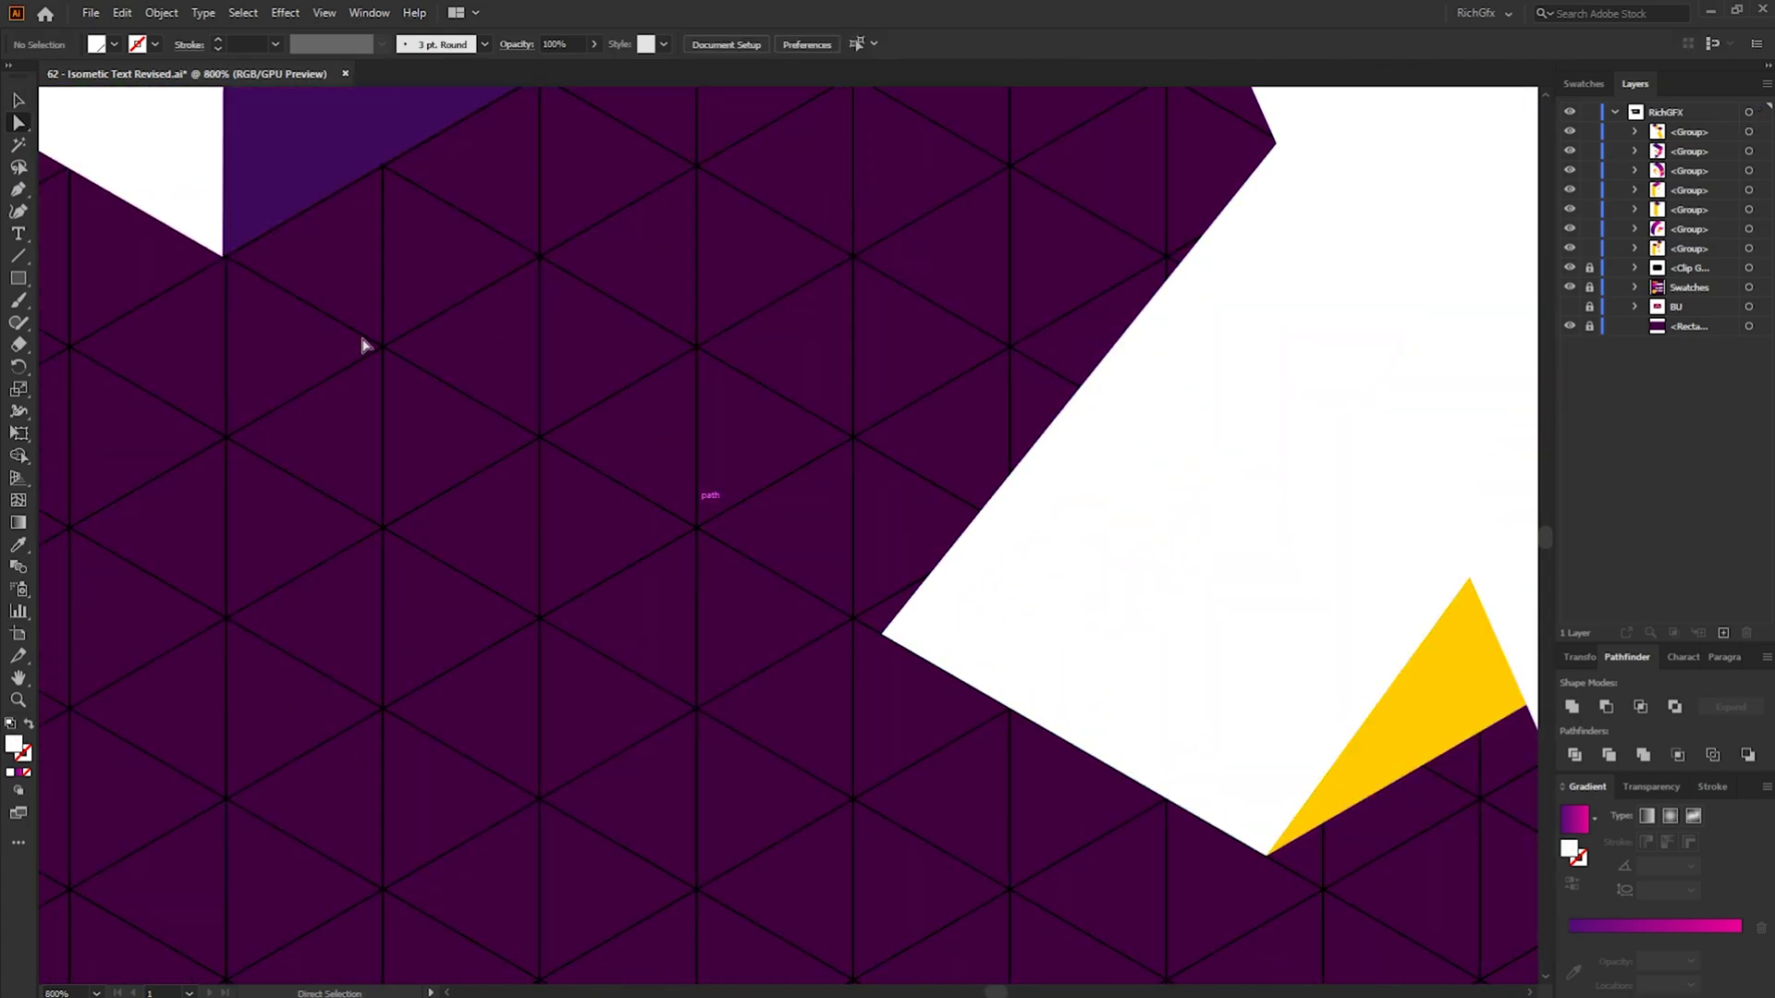
pyautogui.press('v')
pyautogui.click(920, 618)
pyautogui.press('a')
pyautogui.moveTo(879, 634); pyautogui.dragTo(854, 617)
pyautogui.click(701, 714)
pyautogui.scroll(-4, 702, 713)
pyautogui.moveTo(518, 769); pyautogui.dragTo(923, 635)
pyautogui.hotkey('ctrl', '-')
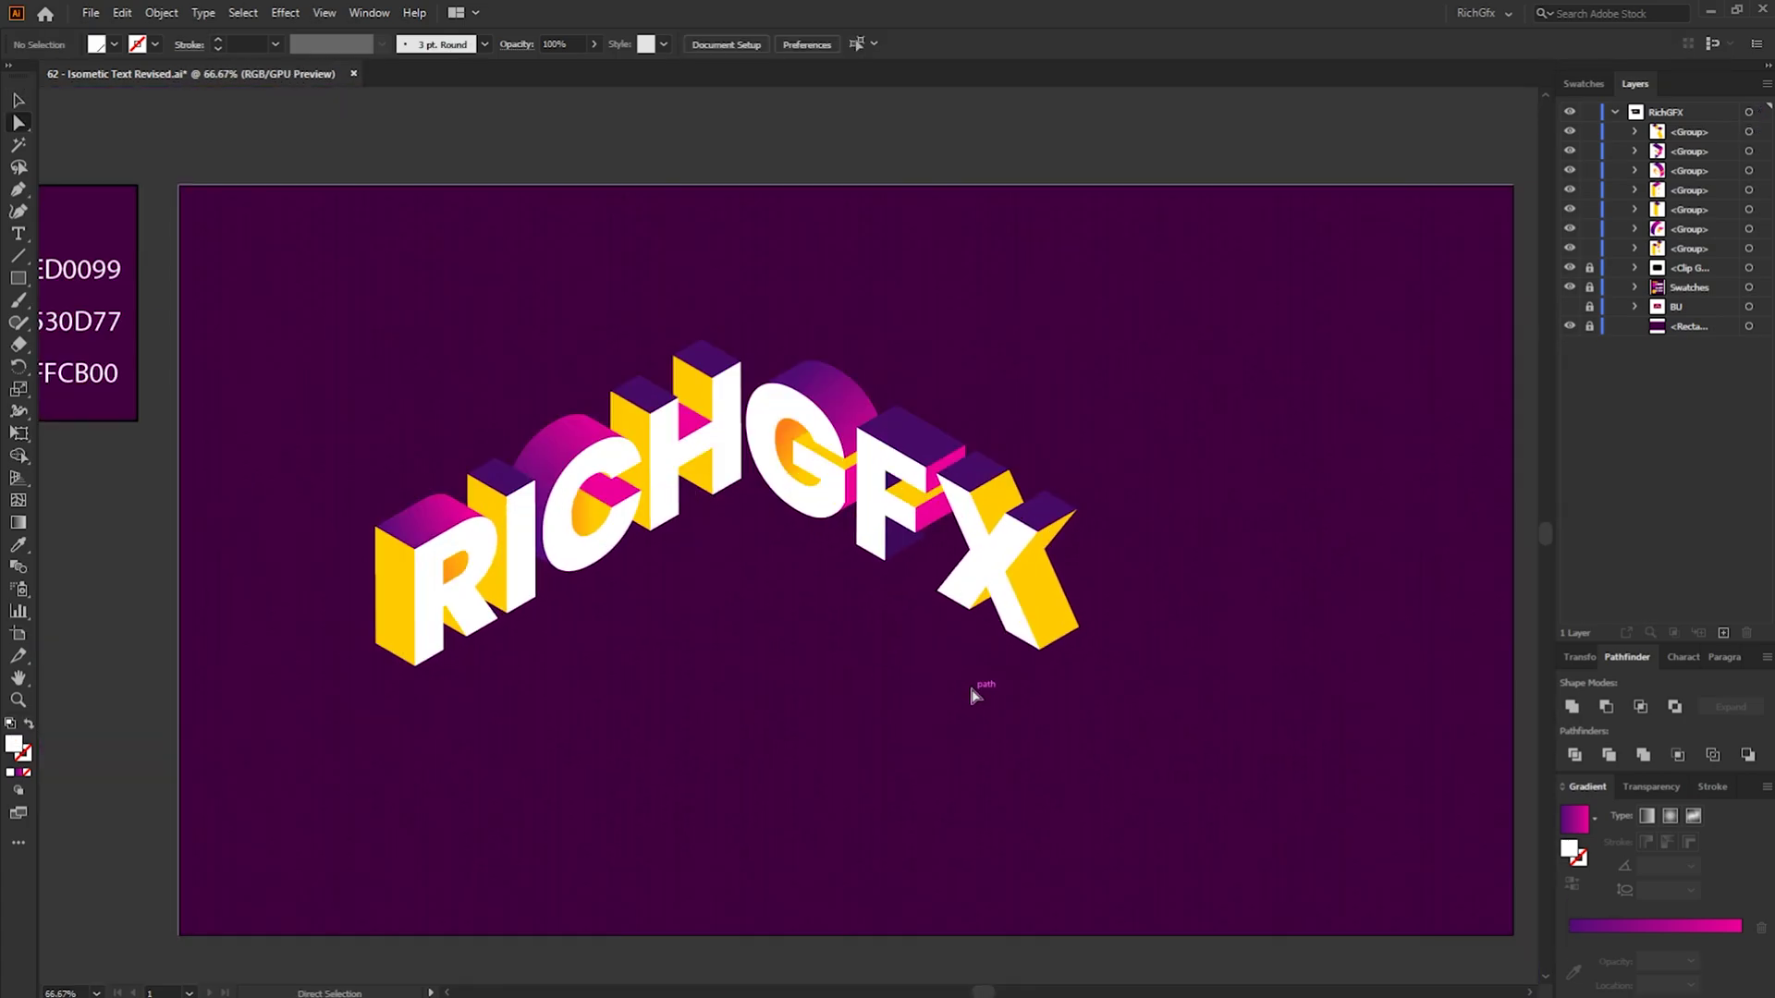
# Group all the letters together and centre the group horizontally and vertically on the artboard
pyautogui.press('v')
pyautogui.moveTo(1117, 727); pyautogui.dragTo(1170, 792)
pyautogui.click(172, 16)
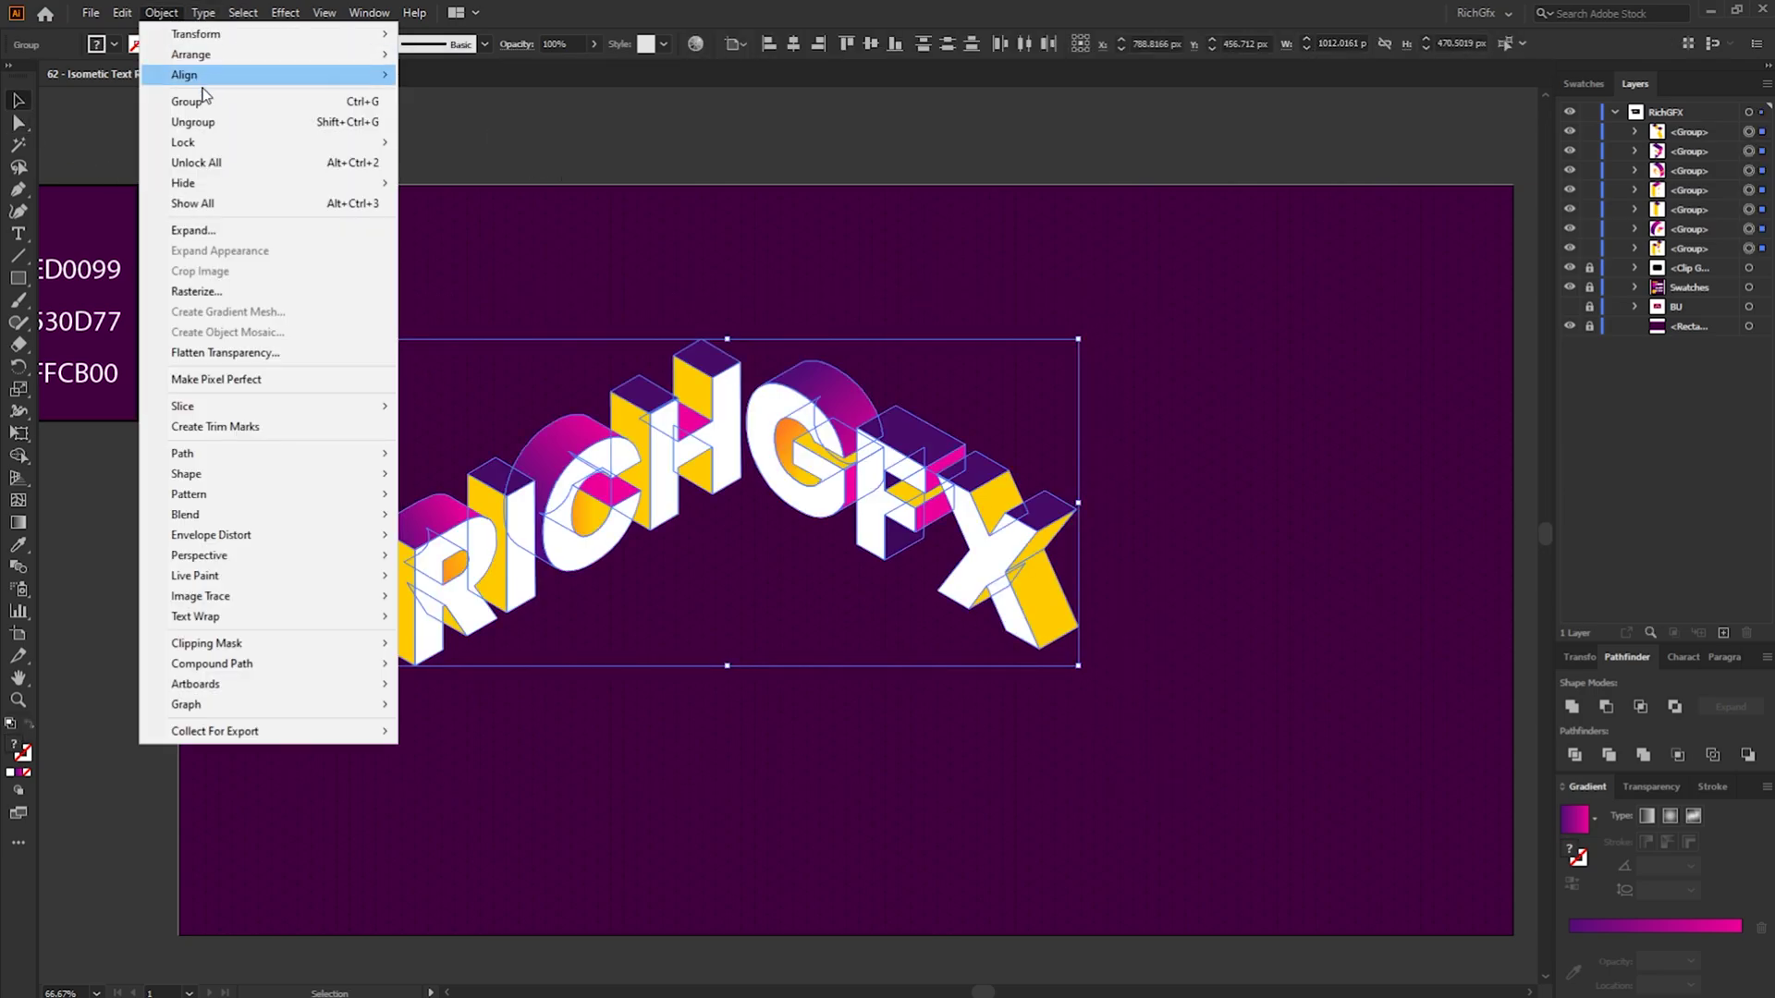
pyautogui.click(245, 72)
pyautogui.click(795, 46)
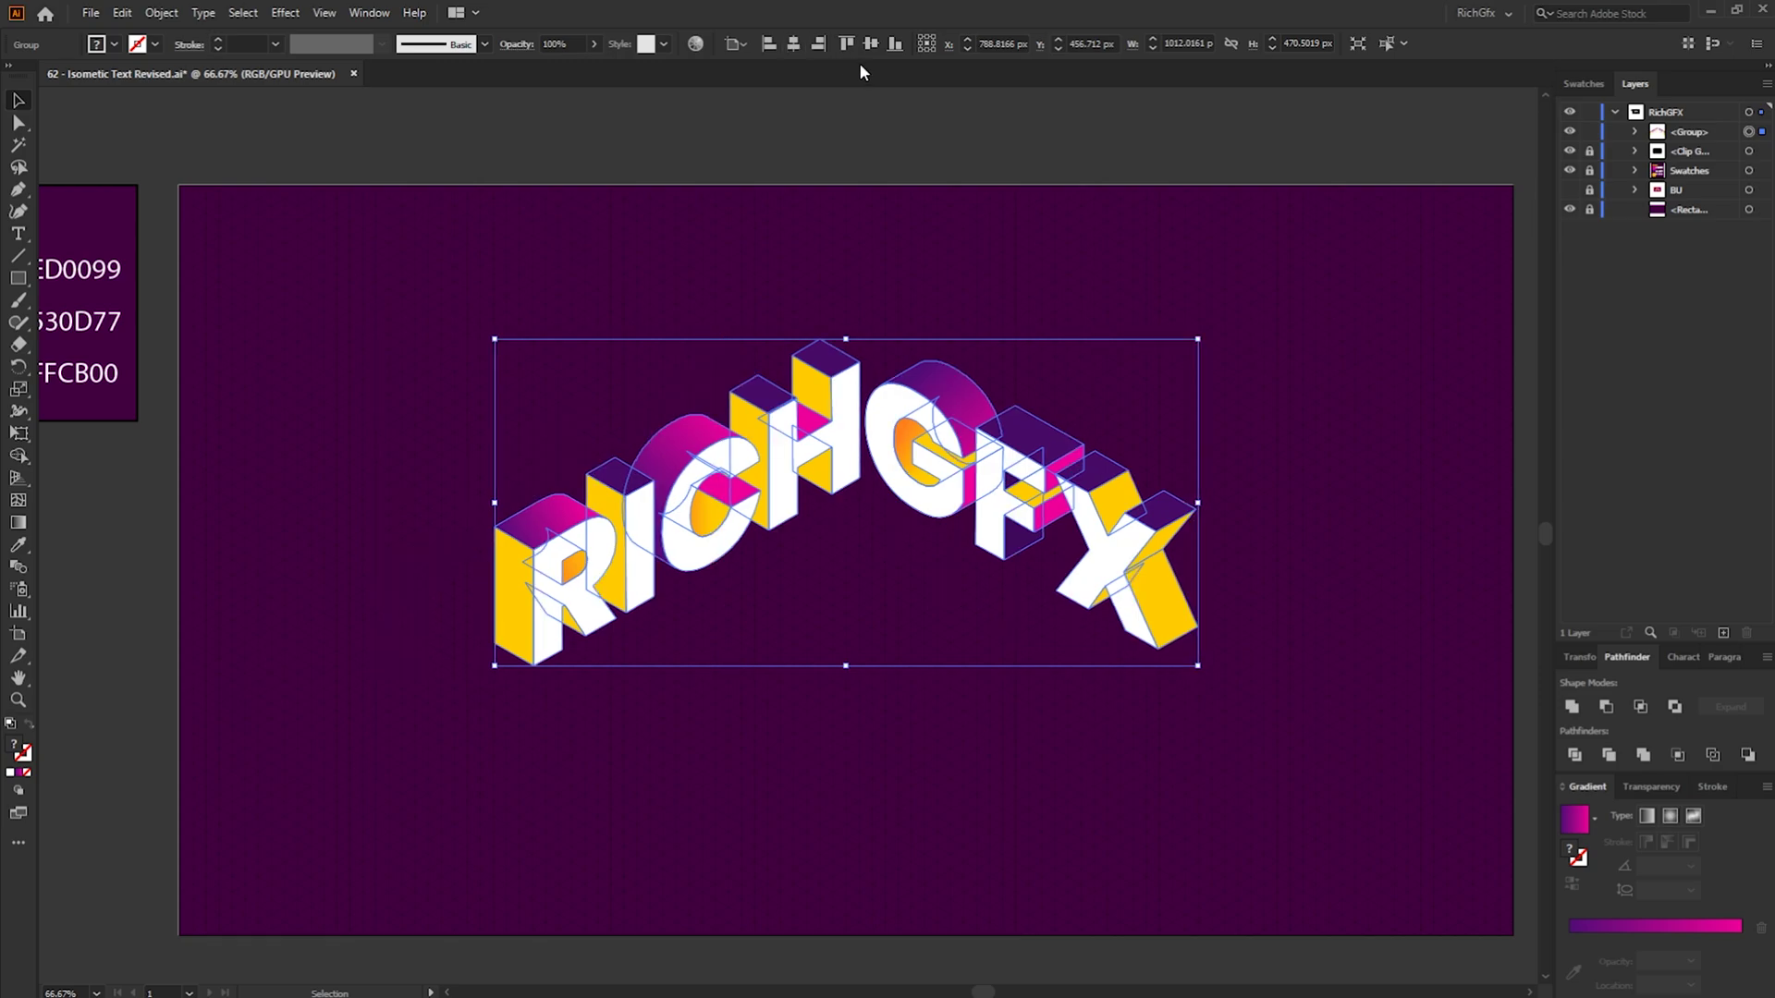
pyautogui.click(870, 44)
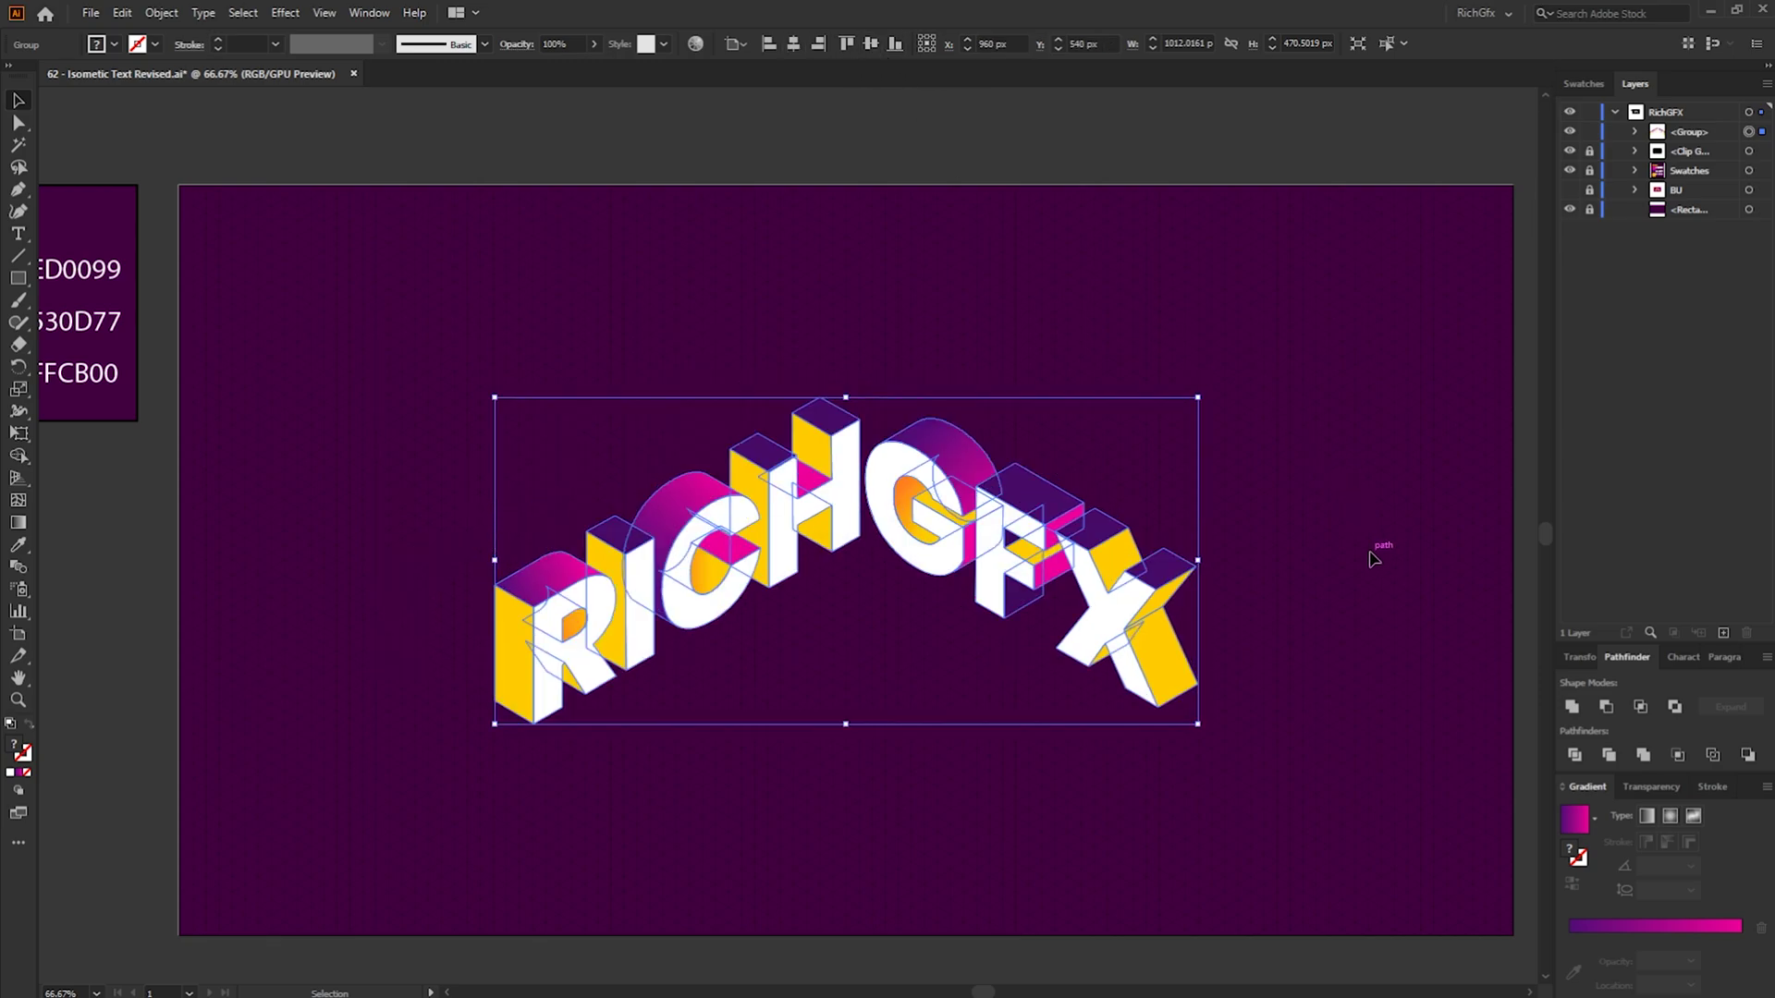
pyautogui.click(901, 574)
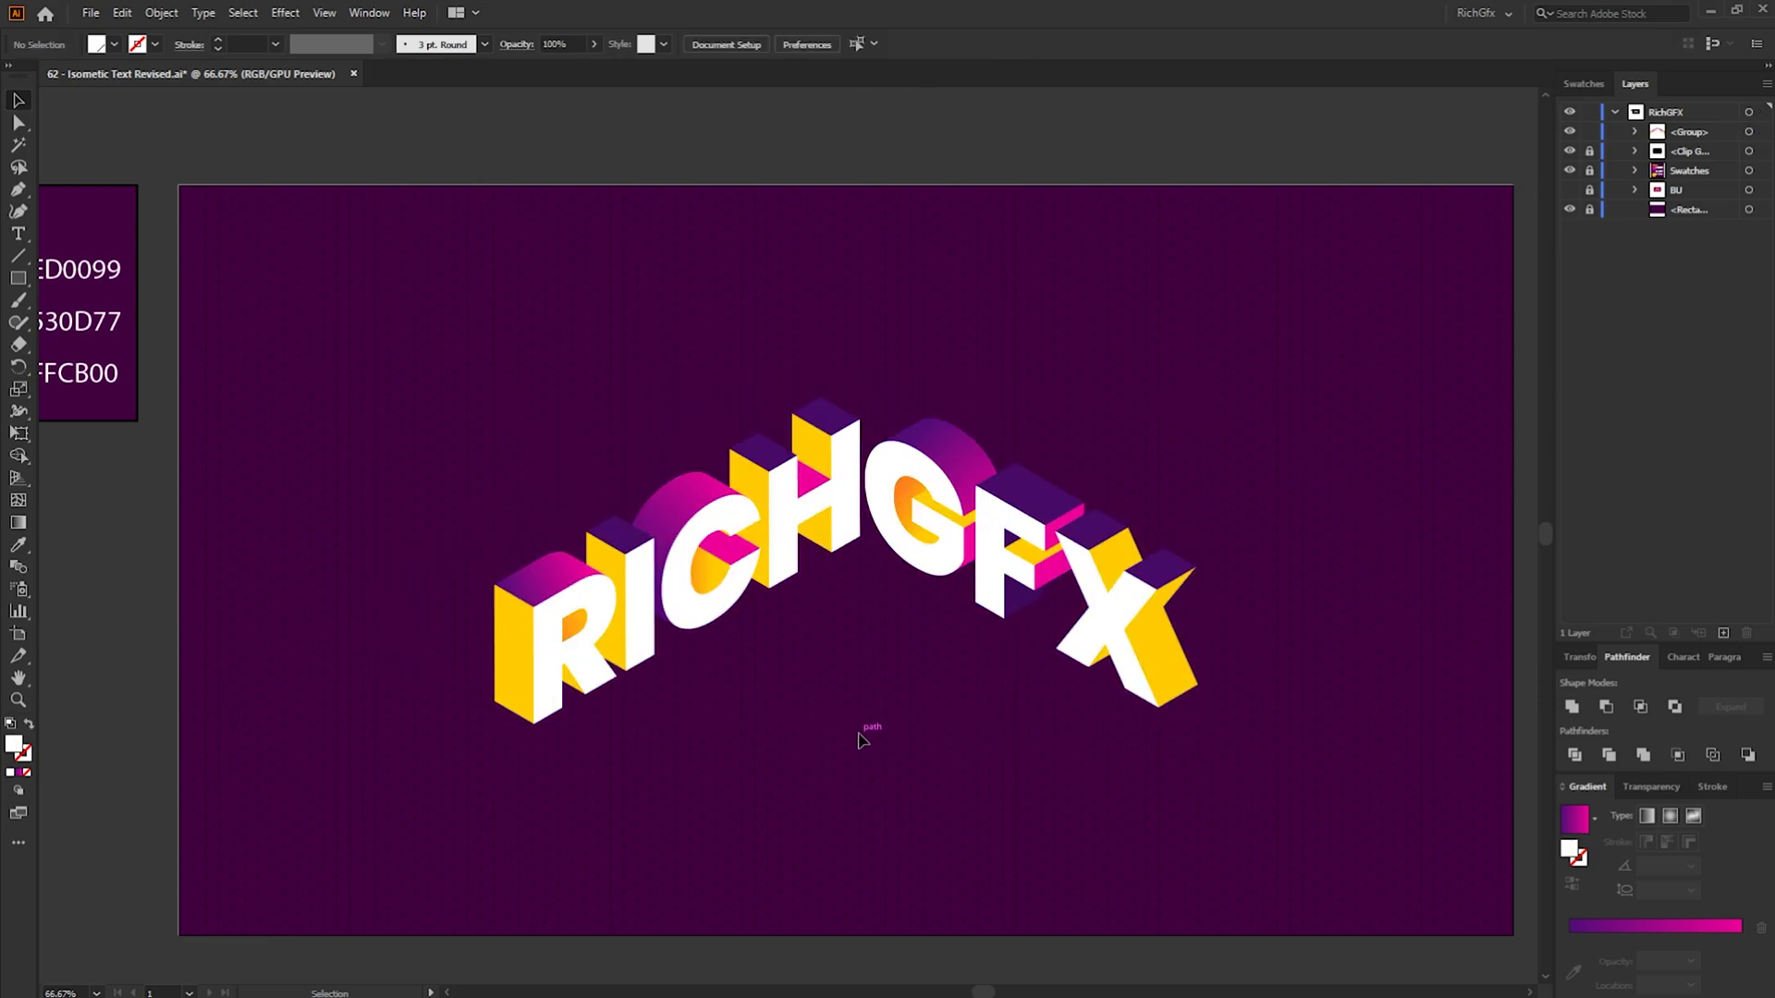
# Shift the lettering group slightly so the R's lowest front corner lands on an isometric grid intersection
pyautogui.click(1185, 677)
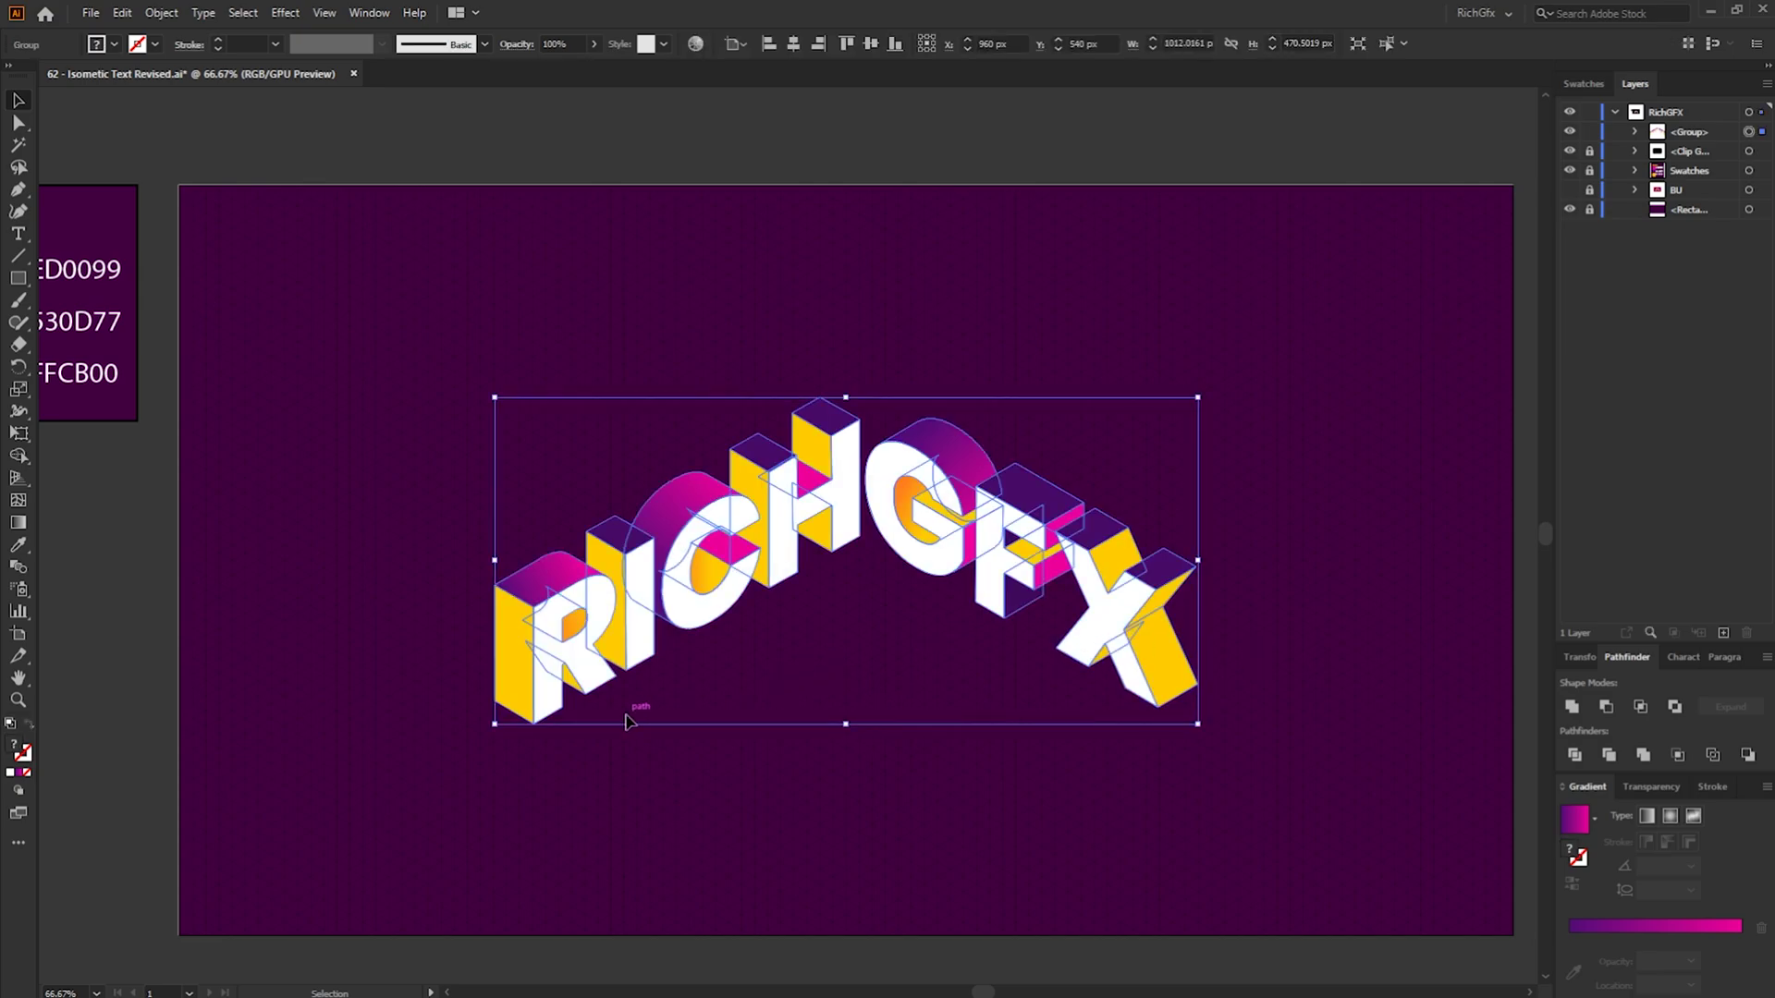
pyautogui.scroll(6, 445, 734)
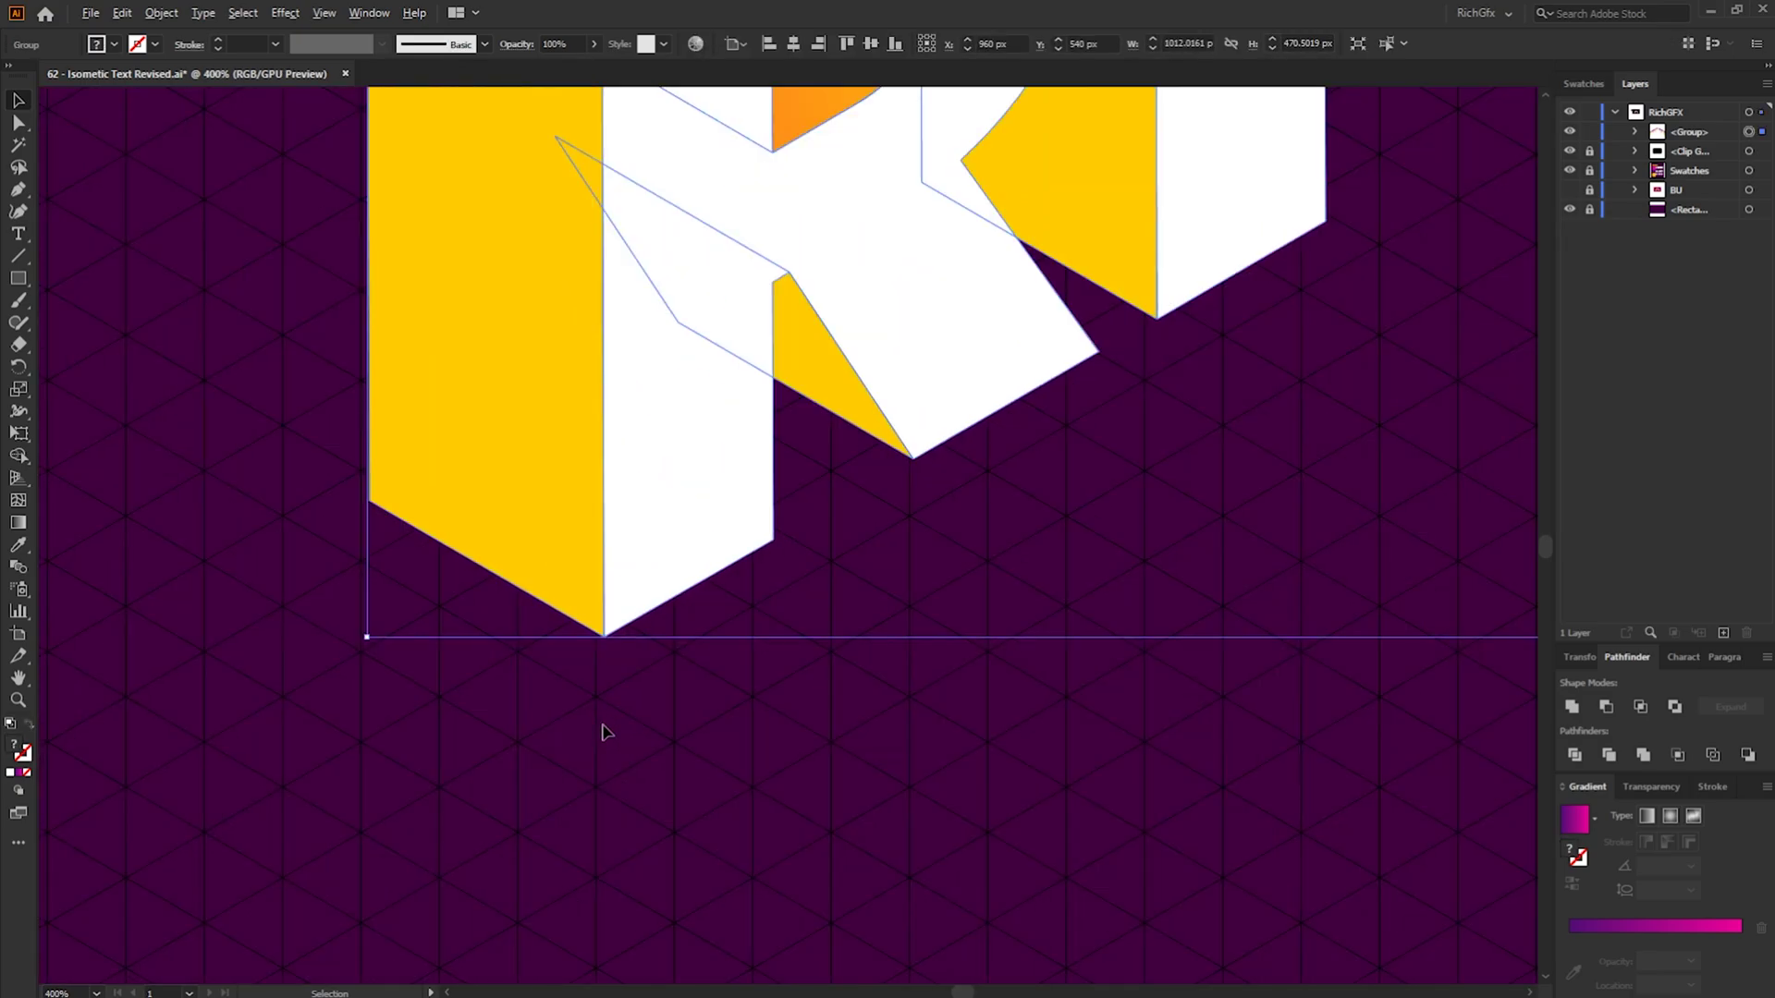
pyautogui.click(21, 124)
pyautogui.moveTo(608, 596); pyautogui.dragTo(596, 688)
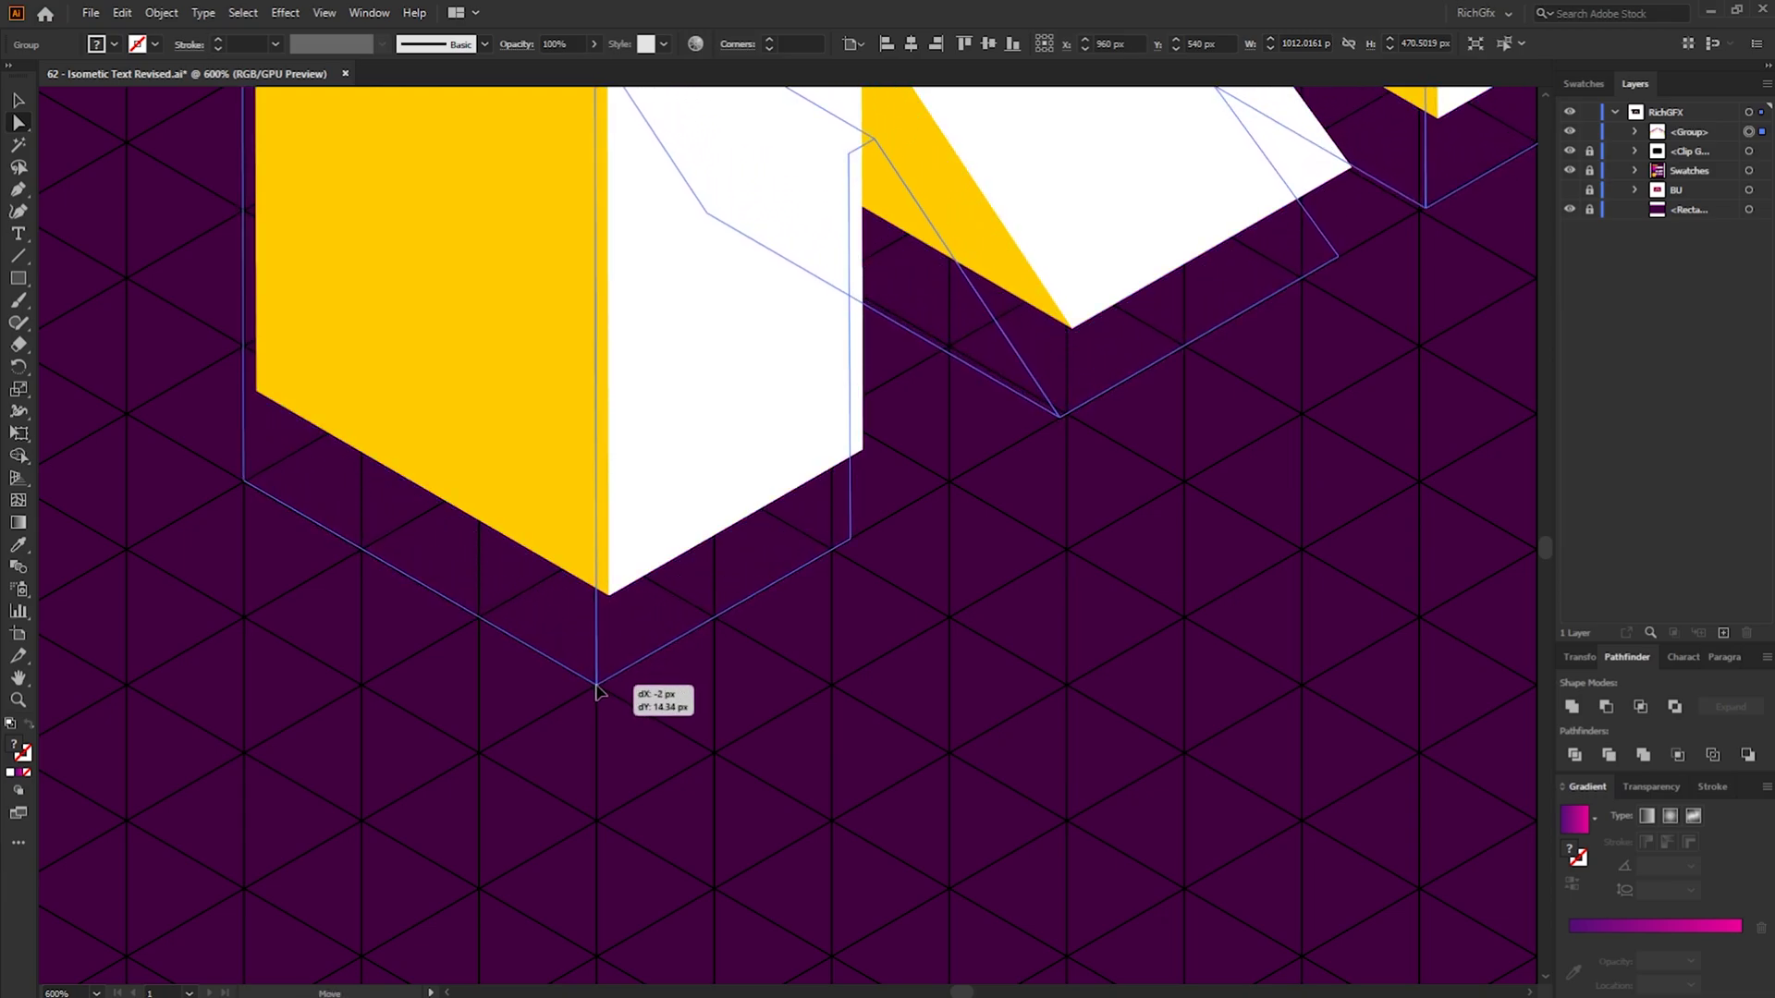
pyautogui.moveTo(596, 689); pyautogui.dragTo(596, 689)
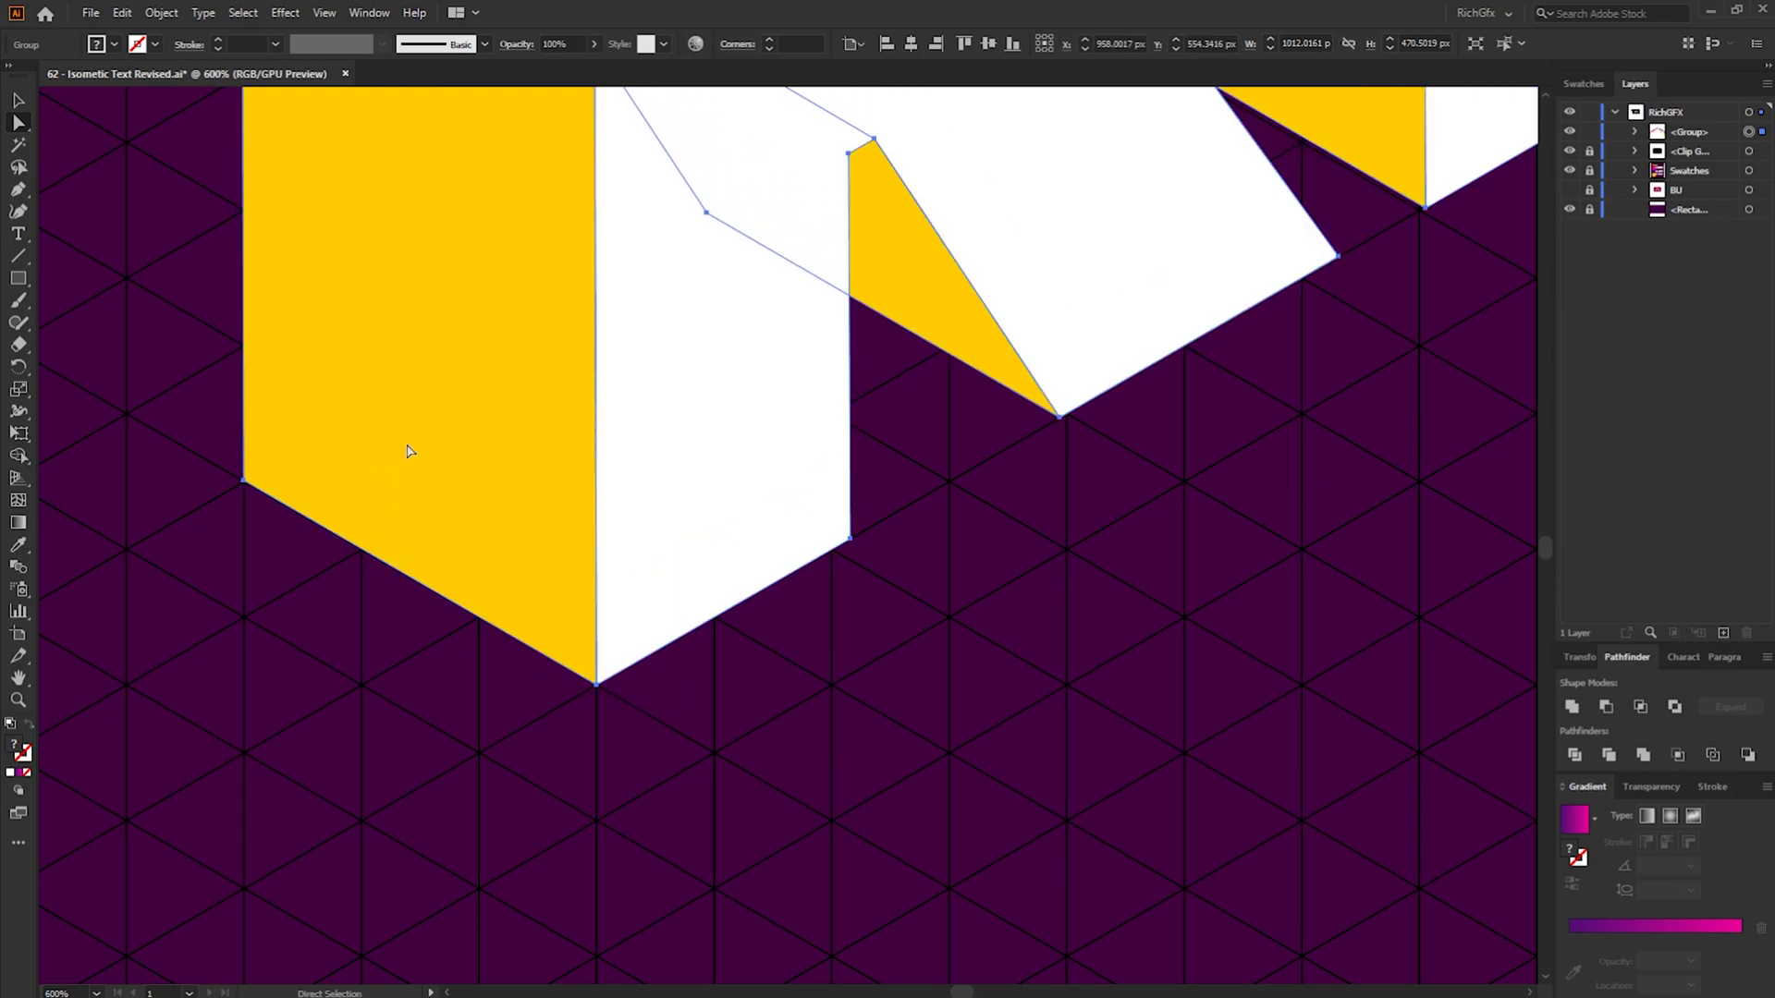
pyautogui.click(19, 101)
pyautogui.click(1248, 786)
pyautogui.scroll(-2, 1248, 786)
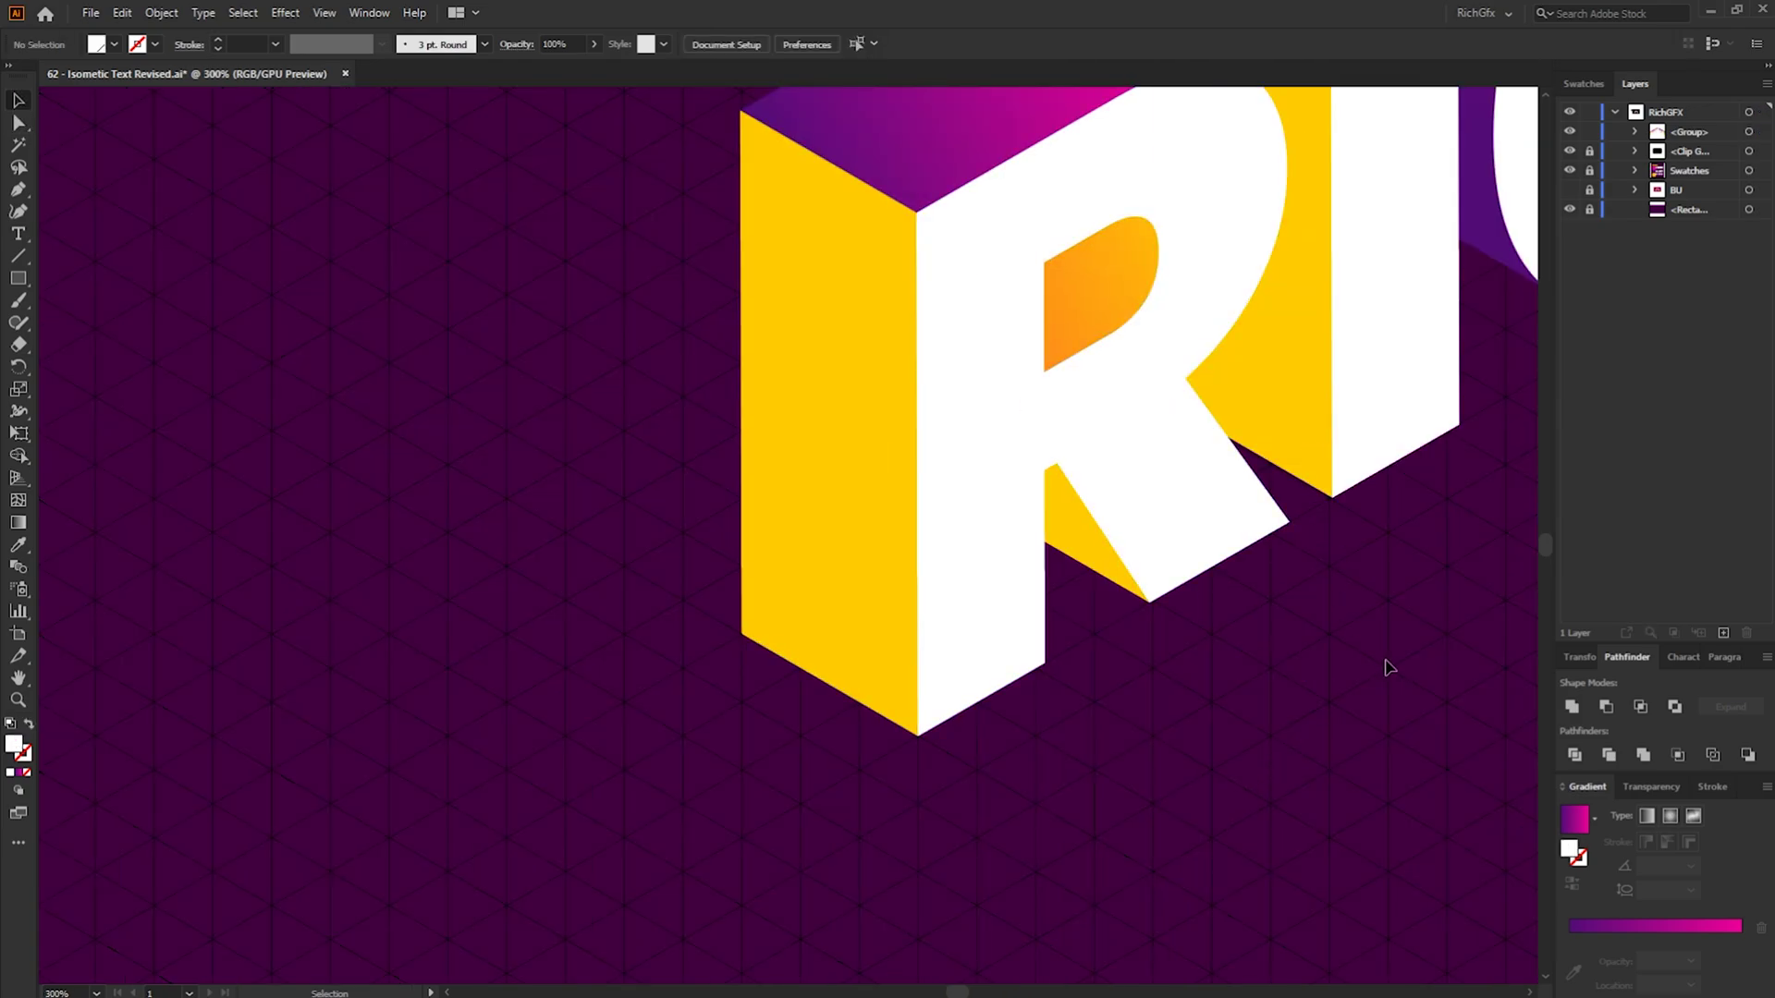
pyautogui.scroll(-1, 1387, 660)
pyautogui.moveTo(1442, 676); pyautogui.dragTo(843, 702)
pyautogui.hotkey('ctrl', '1')
pyautogui.moveTo(836, 621); pyautogui.dragTo(888, 616)
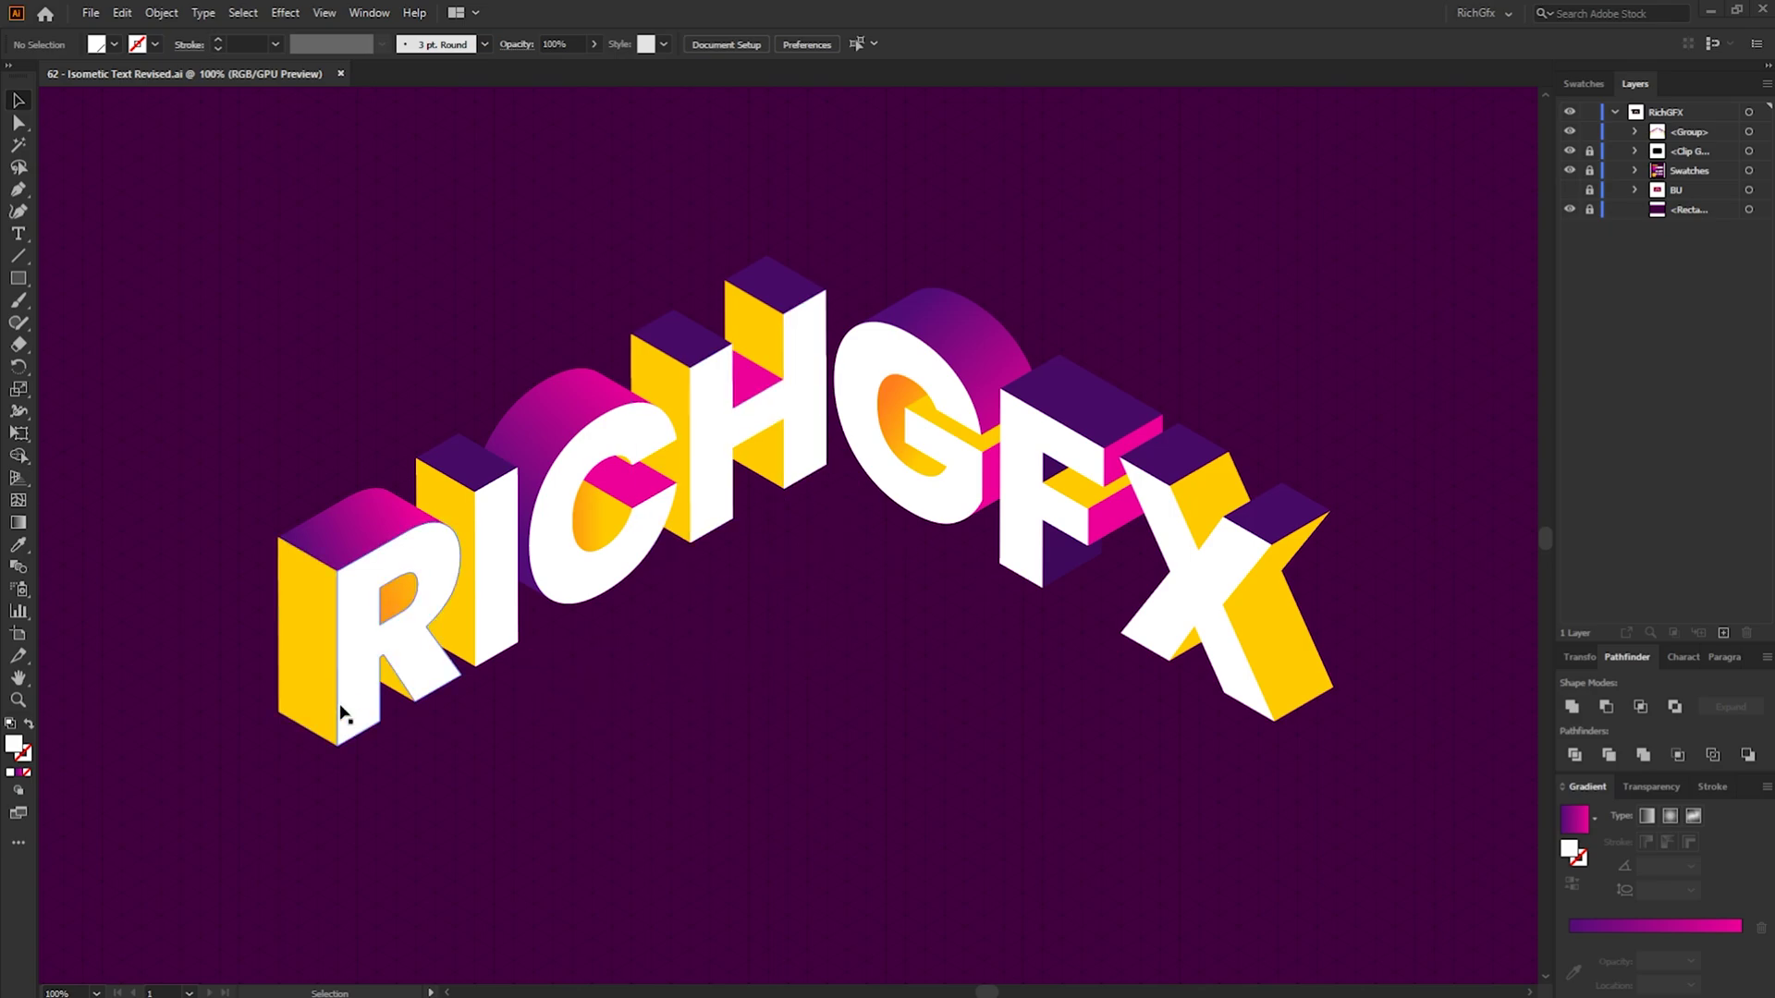
# Draw a closed one-cell isometric parallelogram with the Pen tool on the grid just below the R's yellow side face
pyautogui.scroll(3, 287, 712)
pyautogui.moveTo(674, 772); pyautogui.dragTo(850, 728)
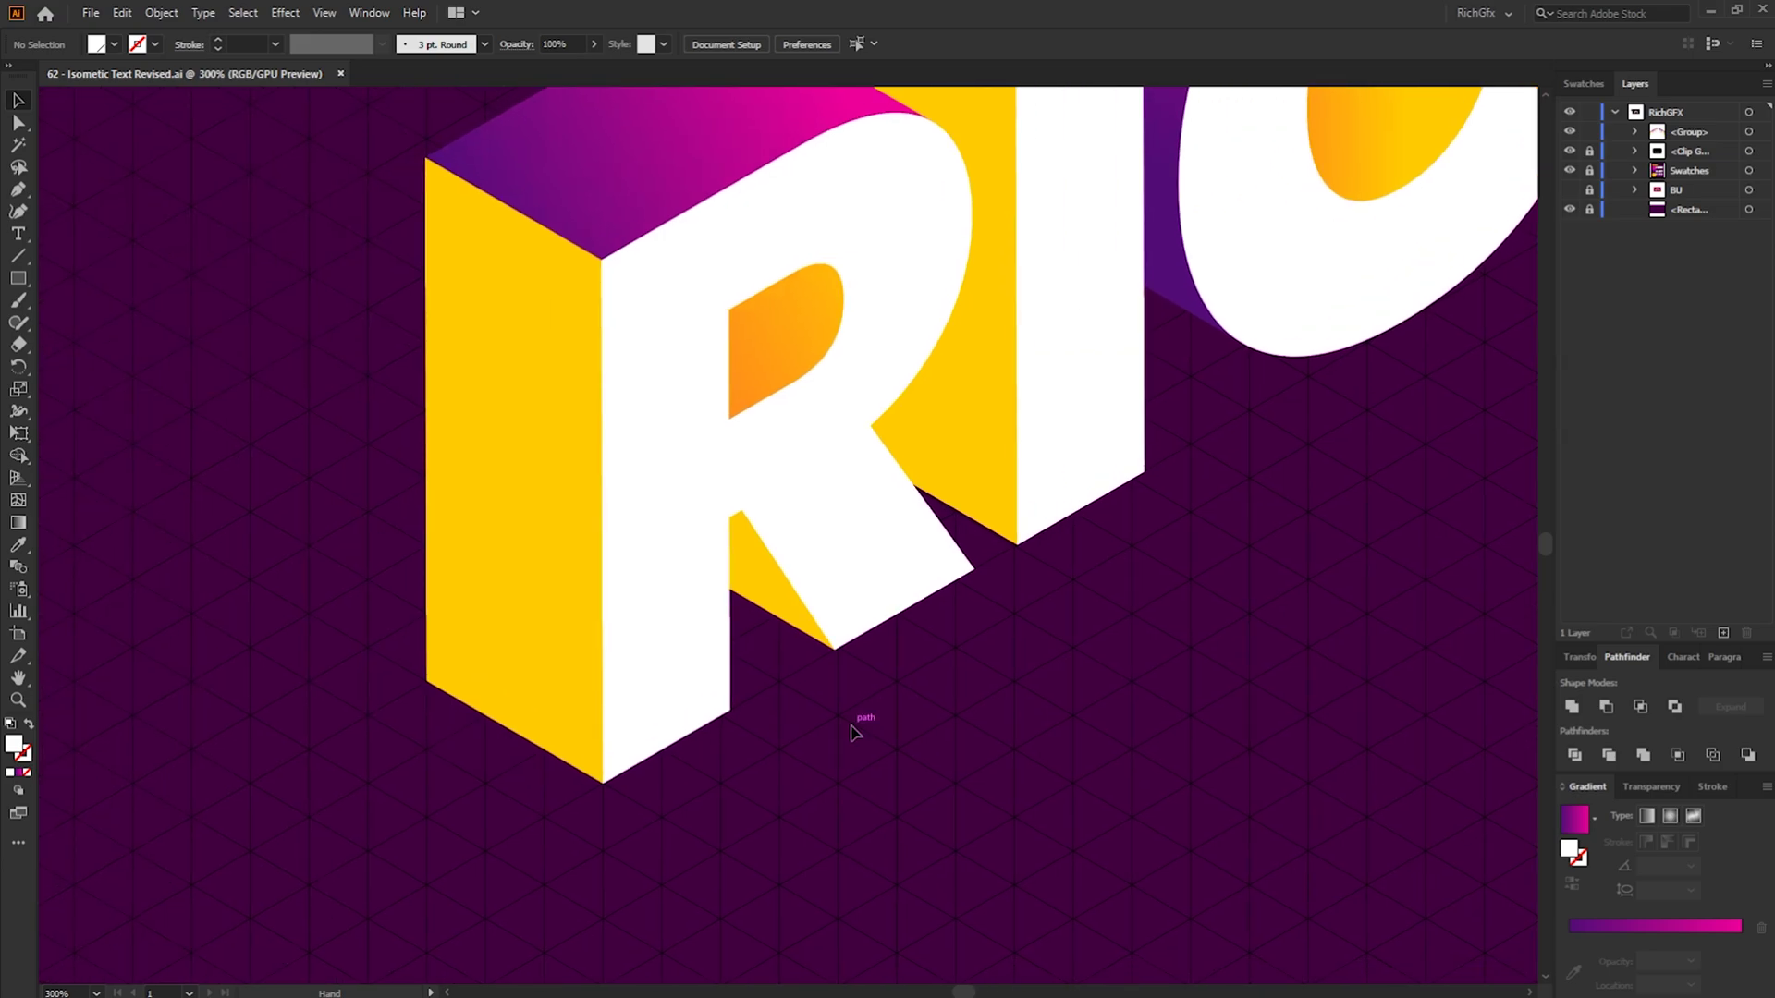
pyautogui.scroll(1, 529, 529)
pyautogui.click(18, 190)
pyautogui.moveTo(856, 801); pyautogui.dragTo(923, 553)
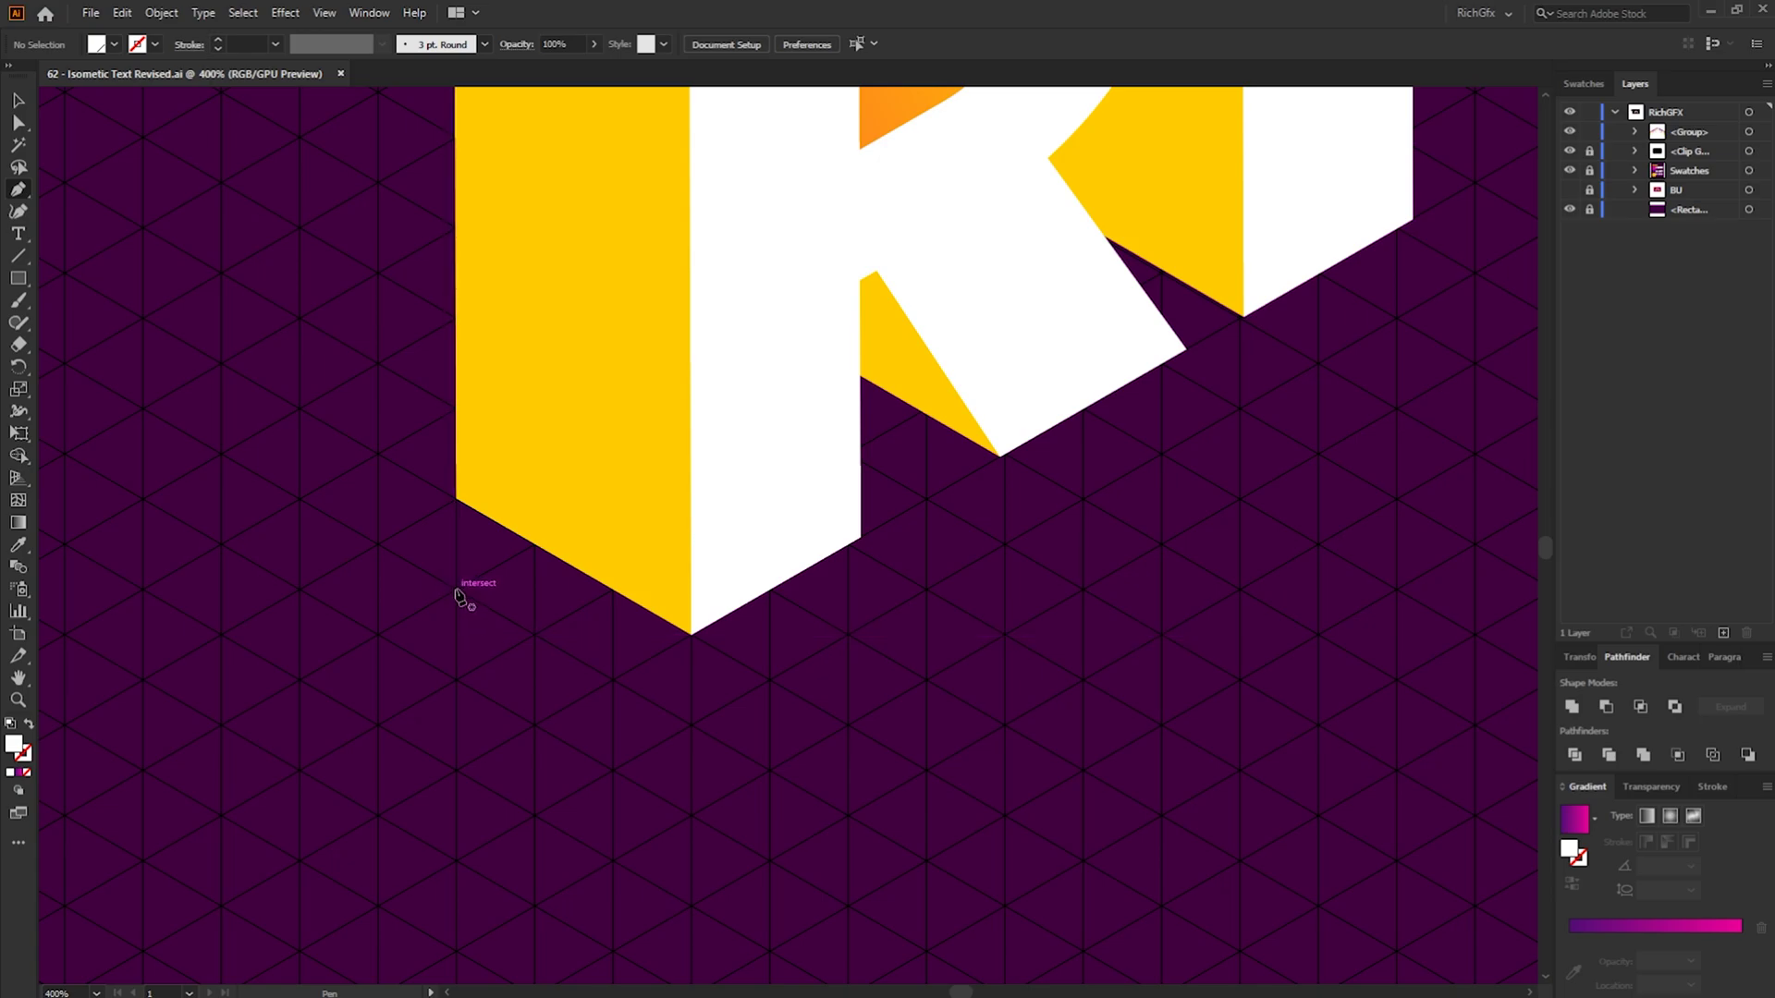
pyautogui.click(457, 590)
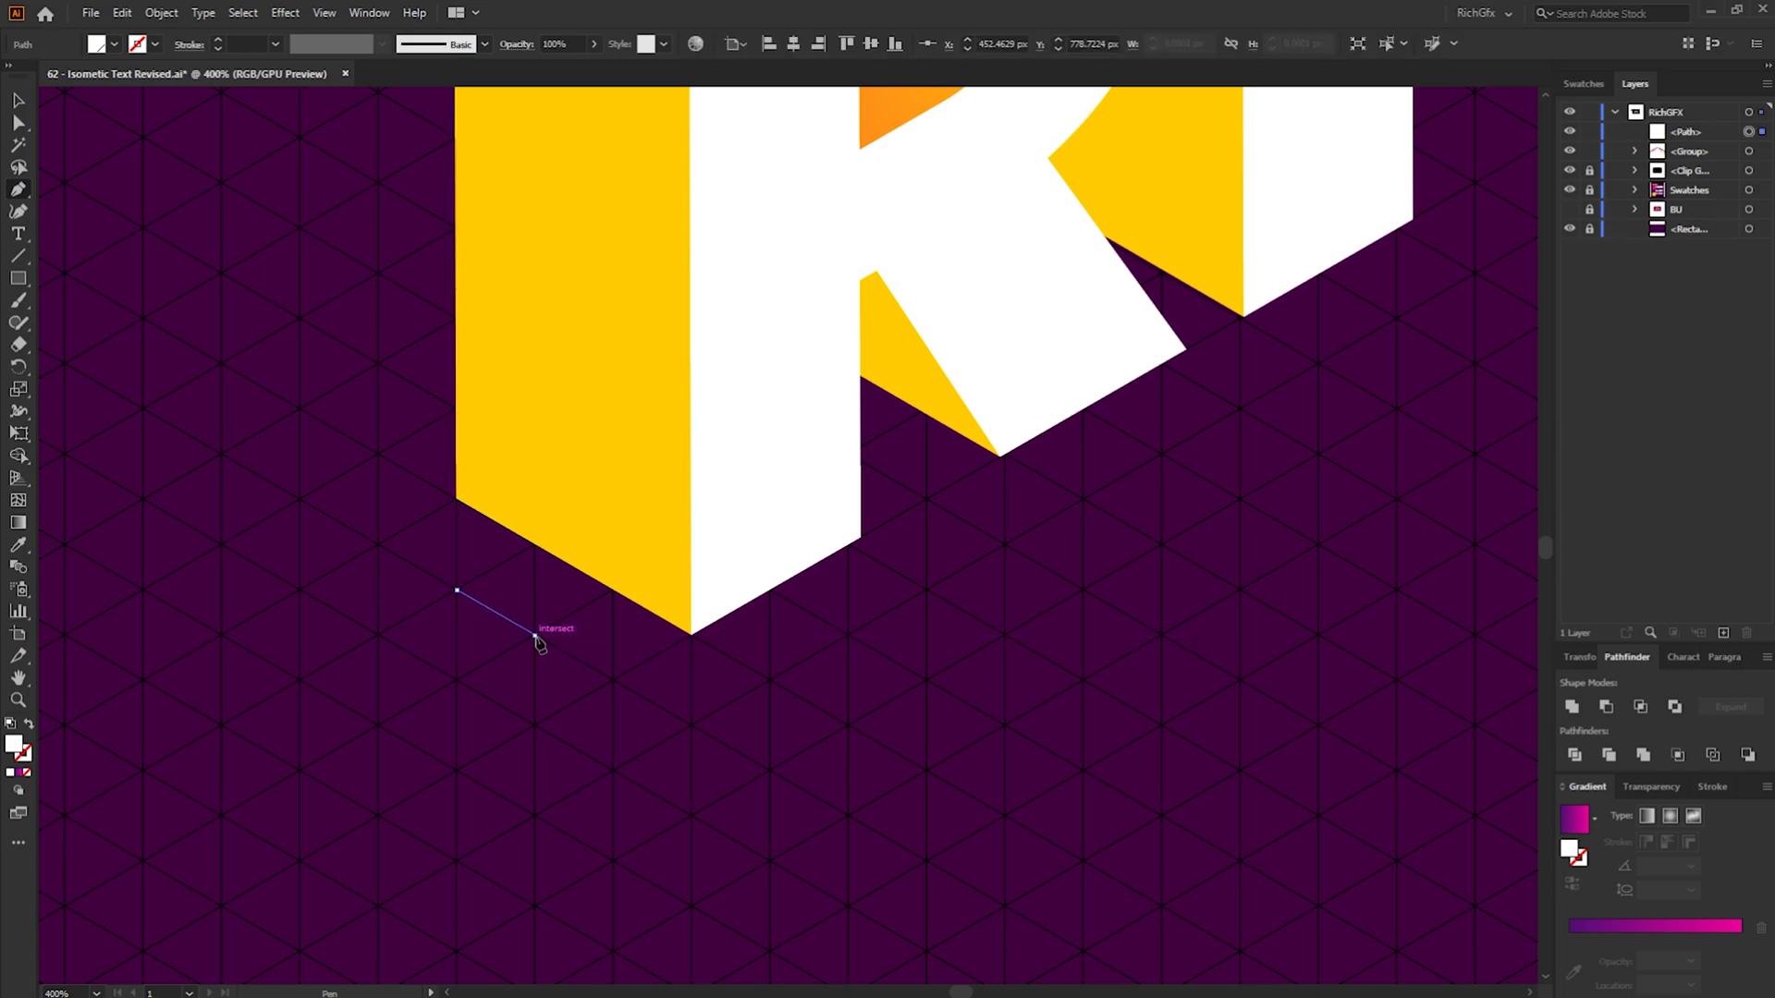
pyautogui.click(534, 635)
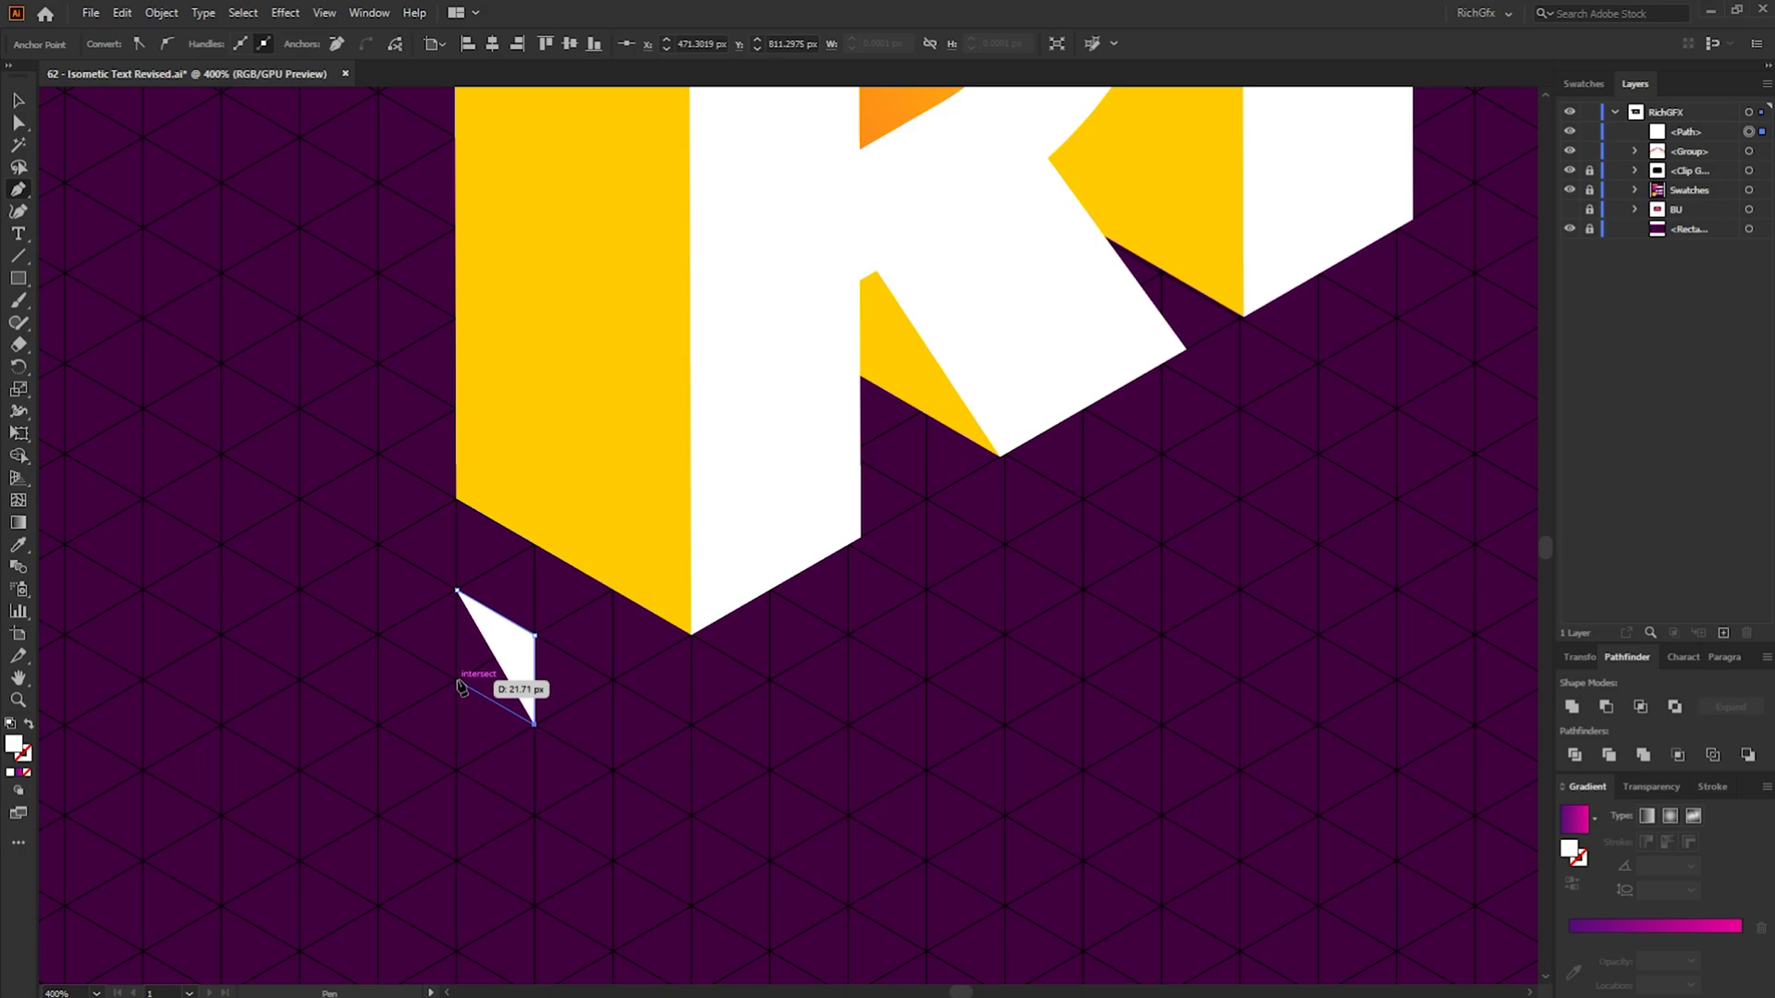
pyautogui.click(457, 684)
pyautogui.click(455, 590)
# Fill the parallelogram with the dark purple sampled from the C's extruded side
pyautogui.press('v')
pyautogui.press('i')
pyautogui.scroll(18, 888, 619)
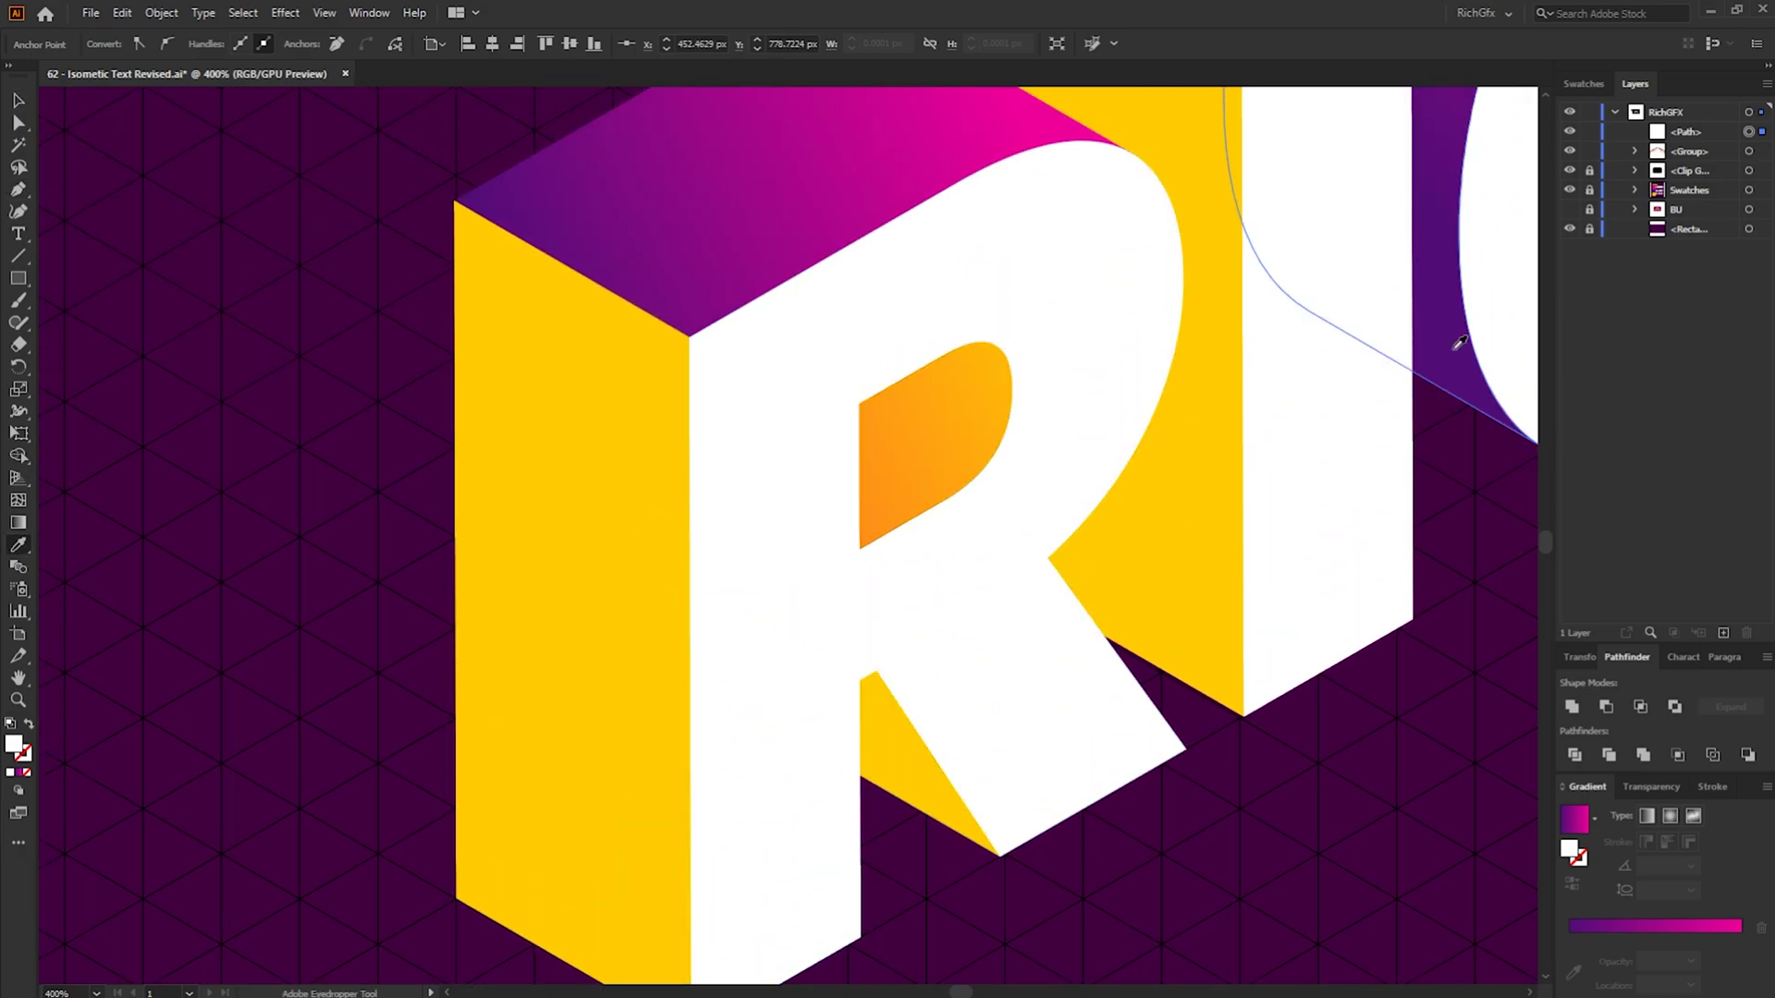
pyautogui.click(1449, 354)
# Duplicate the purple parallelogram a short distance up and to the right along the isometric direction to form the block's back face
pyautogui.scroll(-5, 991, 807)
pyautogui.scroll(-4, 991, 807)
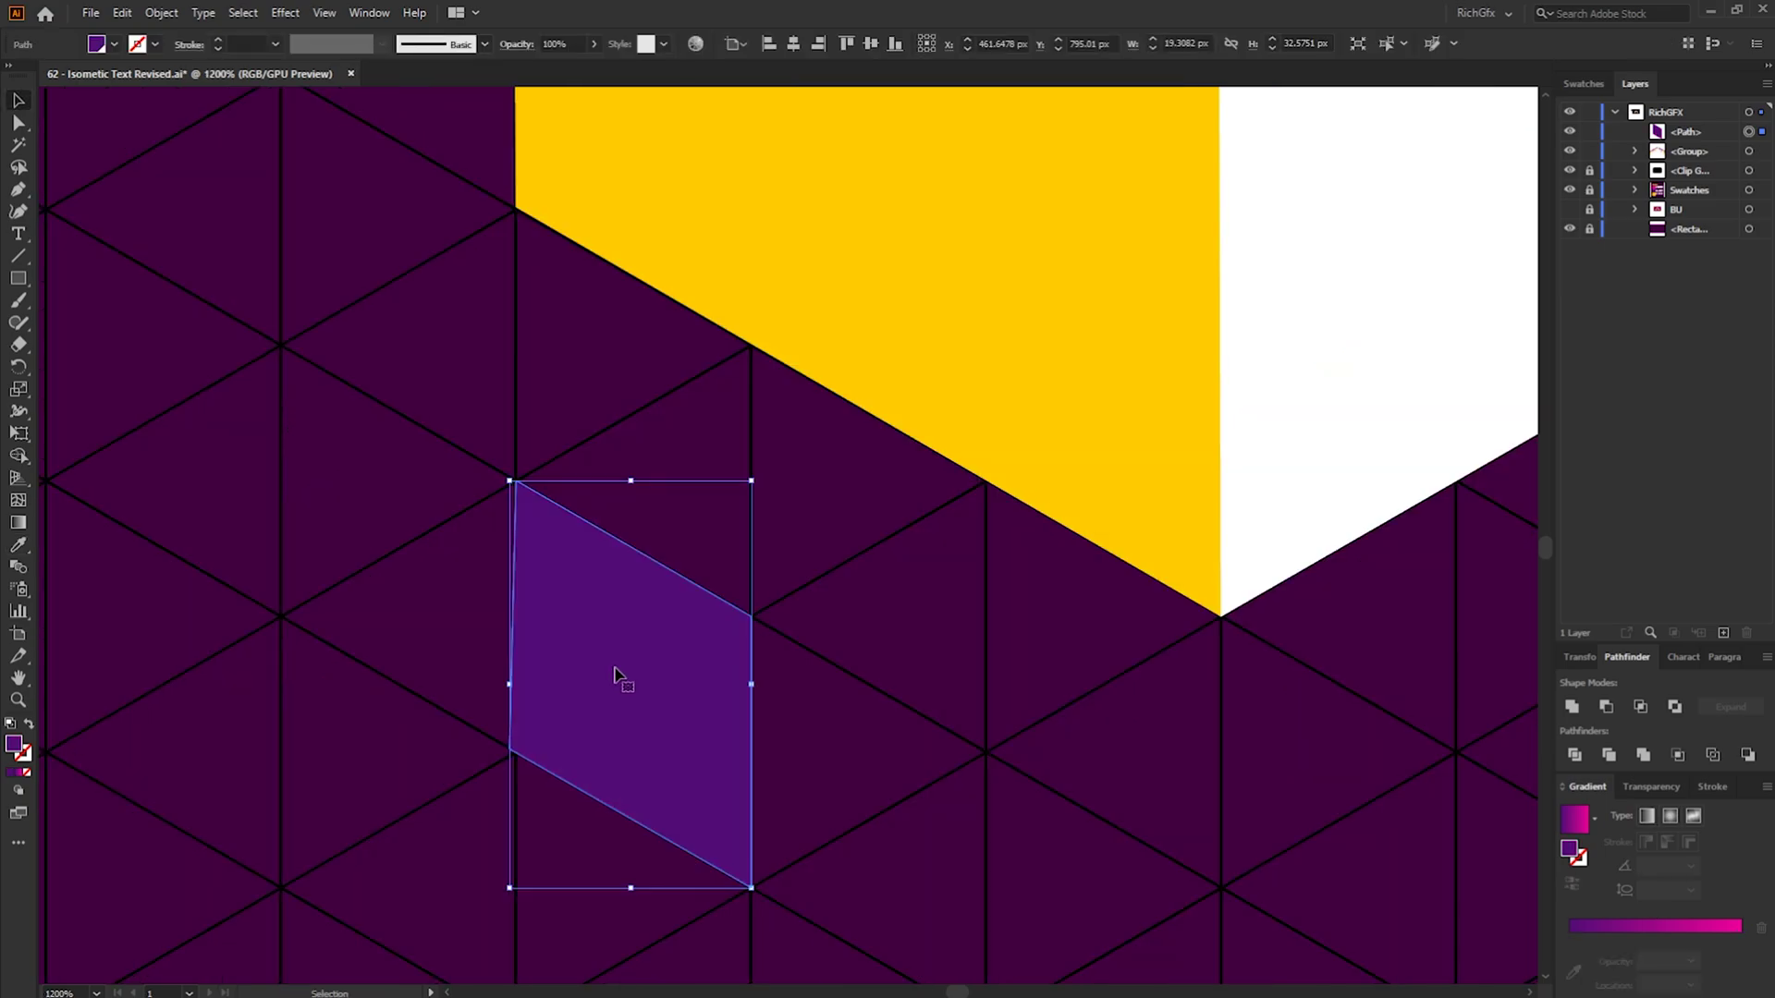
pyautogui.moveTo(605, 693); pyautogui.dragTo(684, 646)
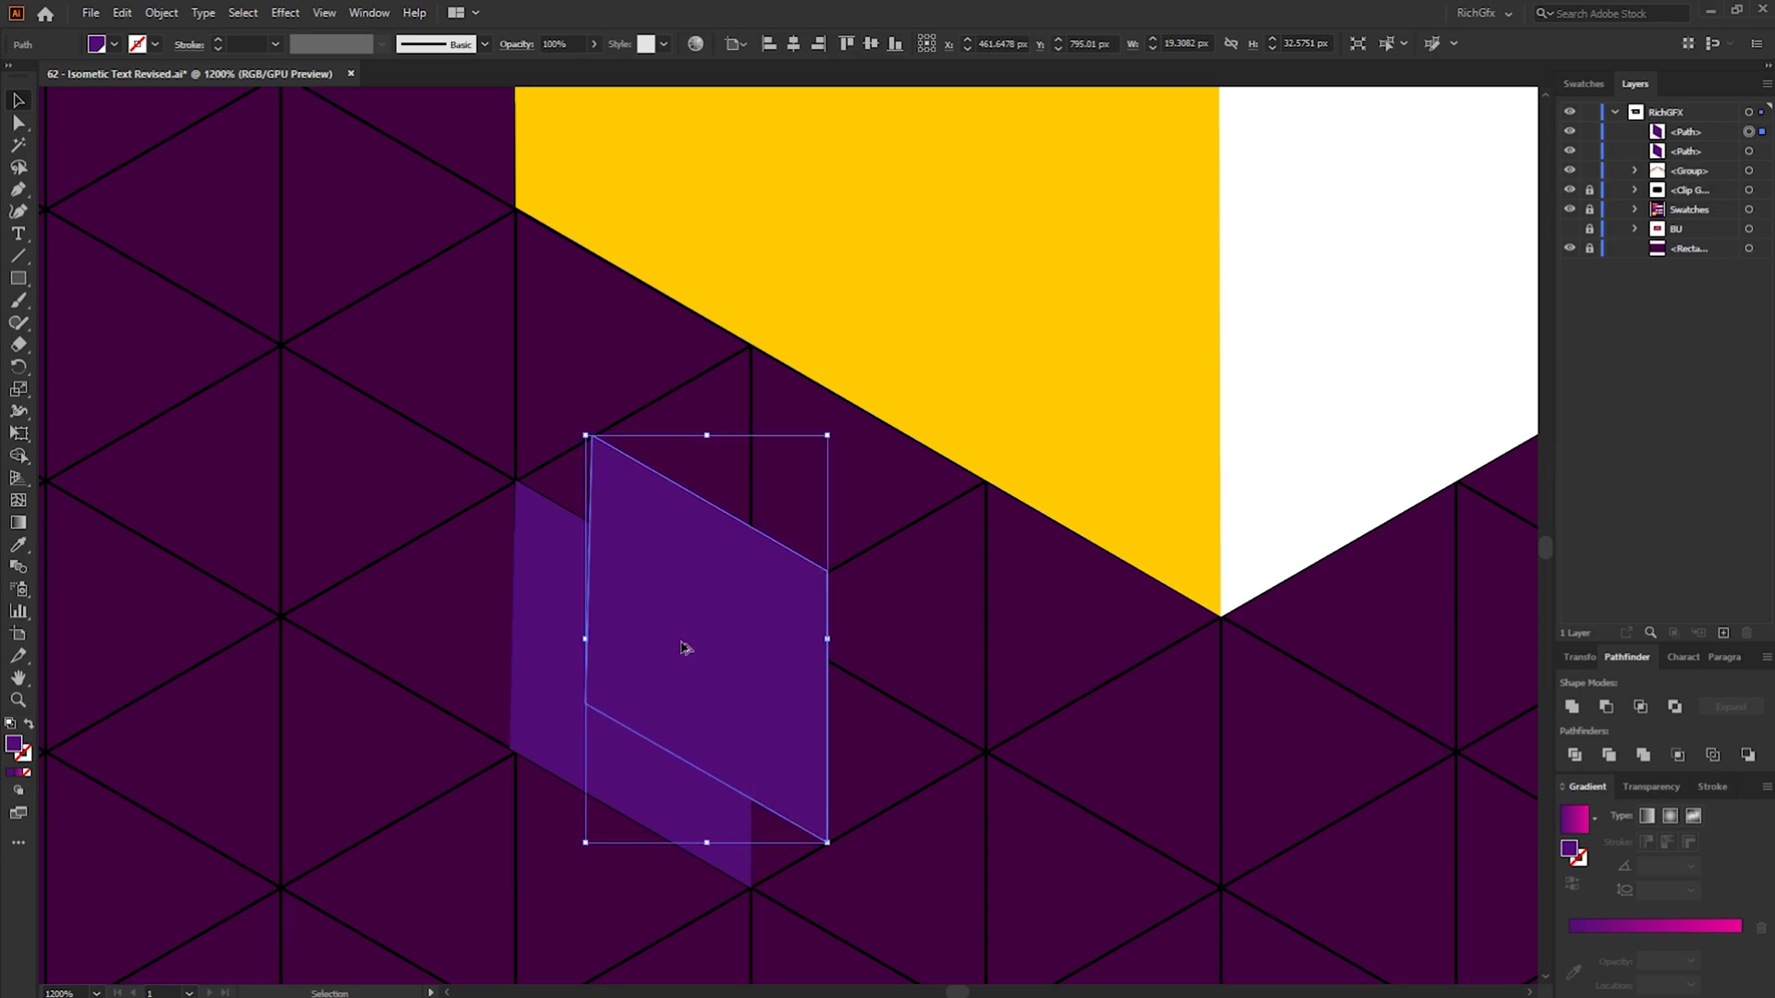
pyautogui.click(536, 622)
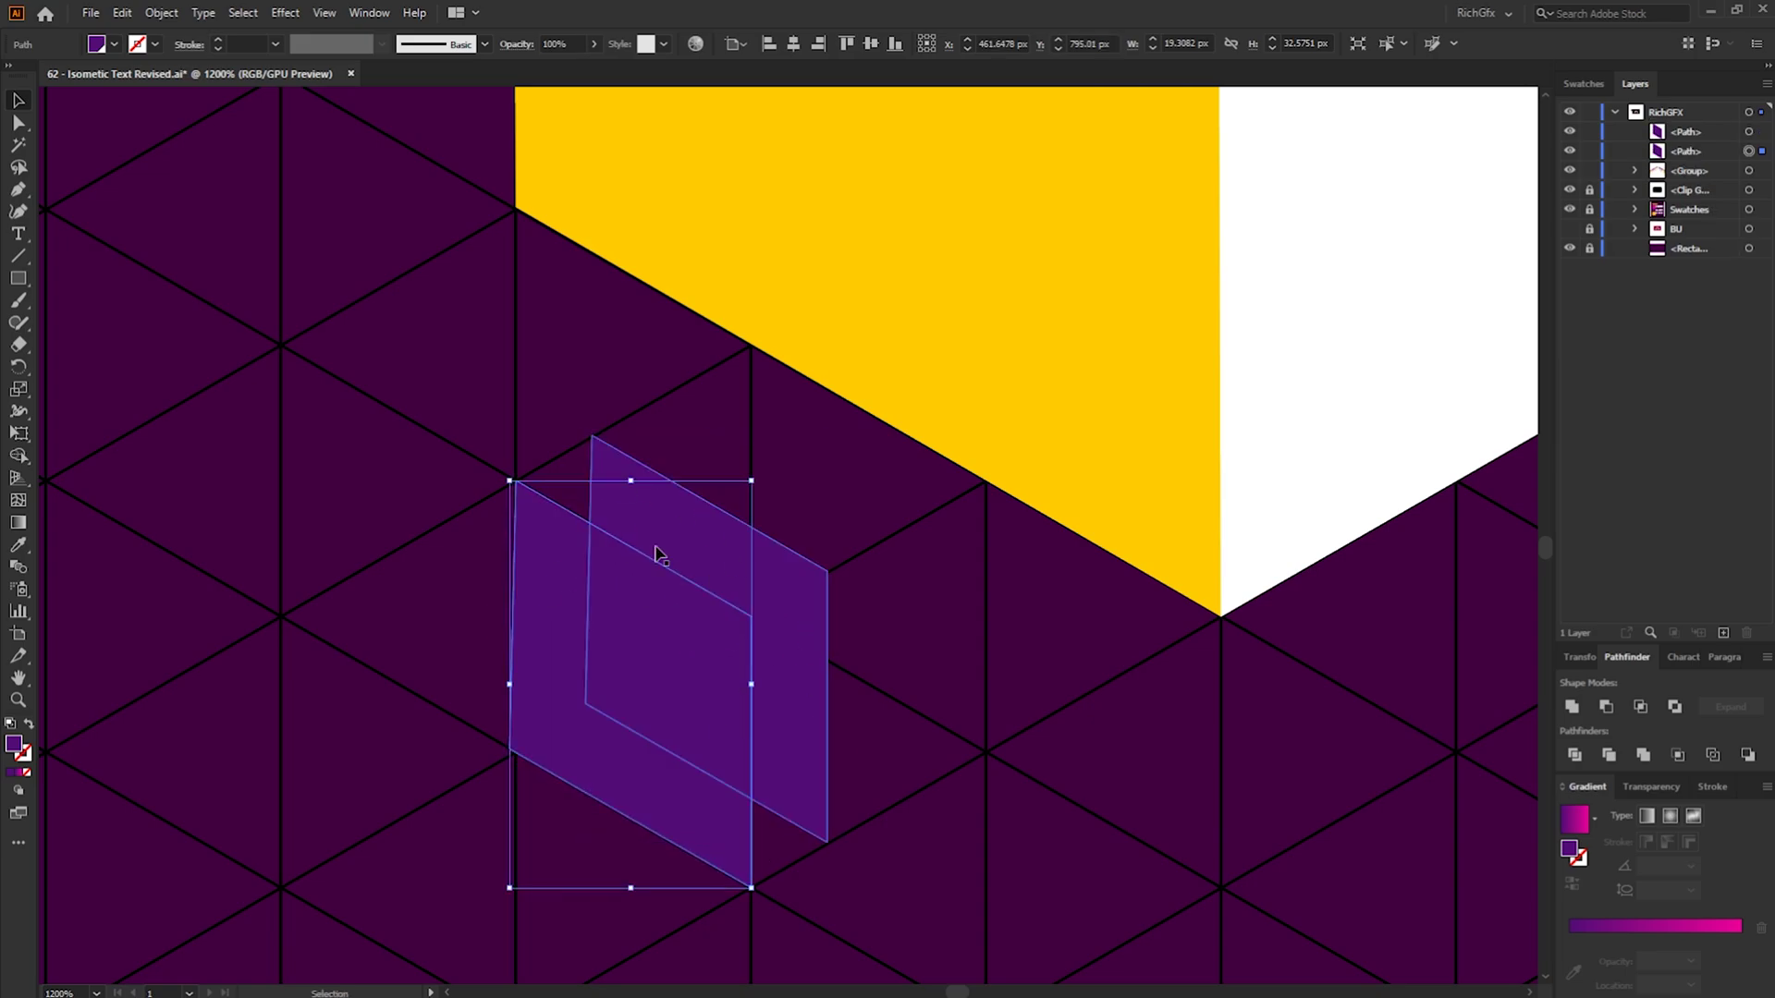
pyautogui.click(130, 217)
# Draw the block's top and right side faces with the Pen tool, joining the corners of the two parallelograms
pyautogui.click(17, 190)
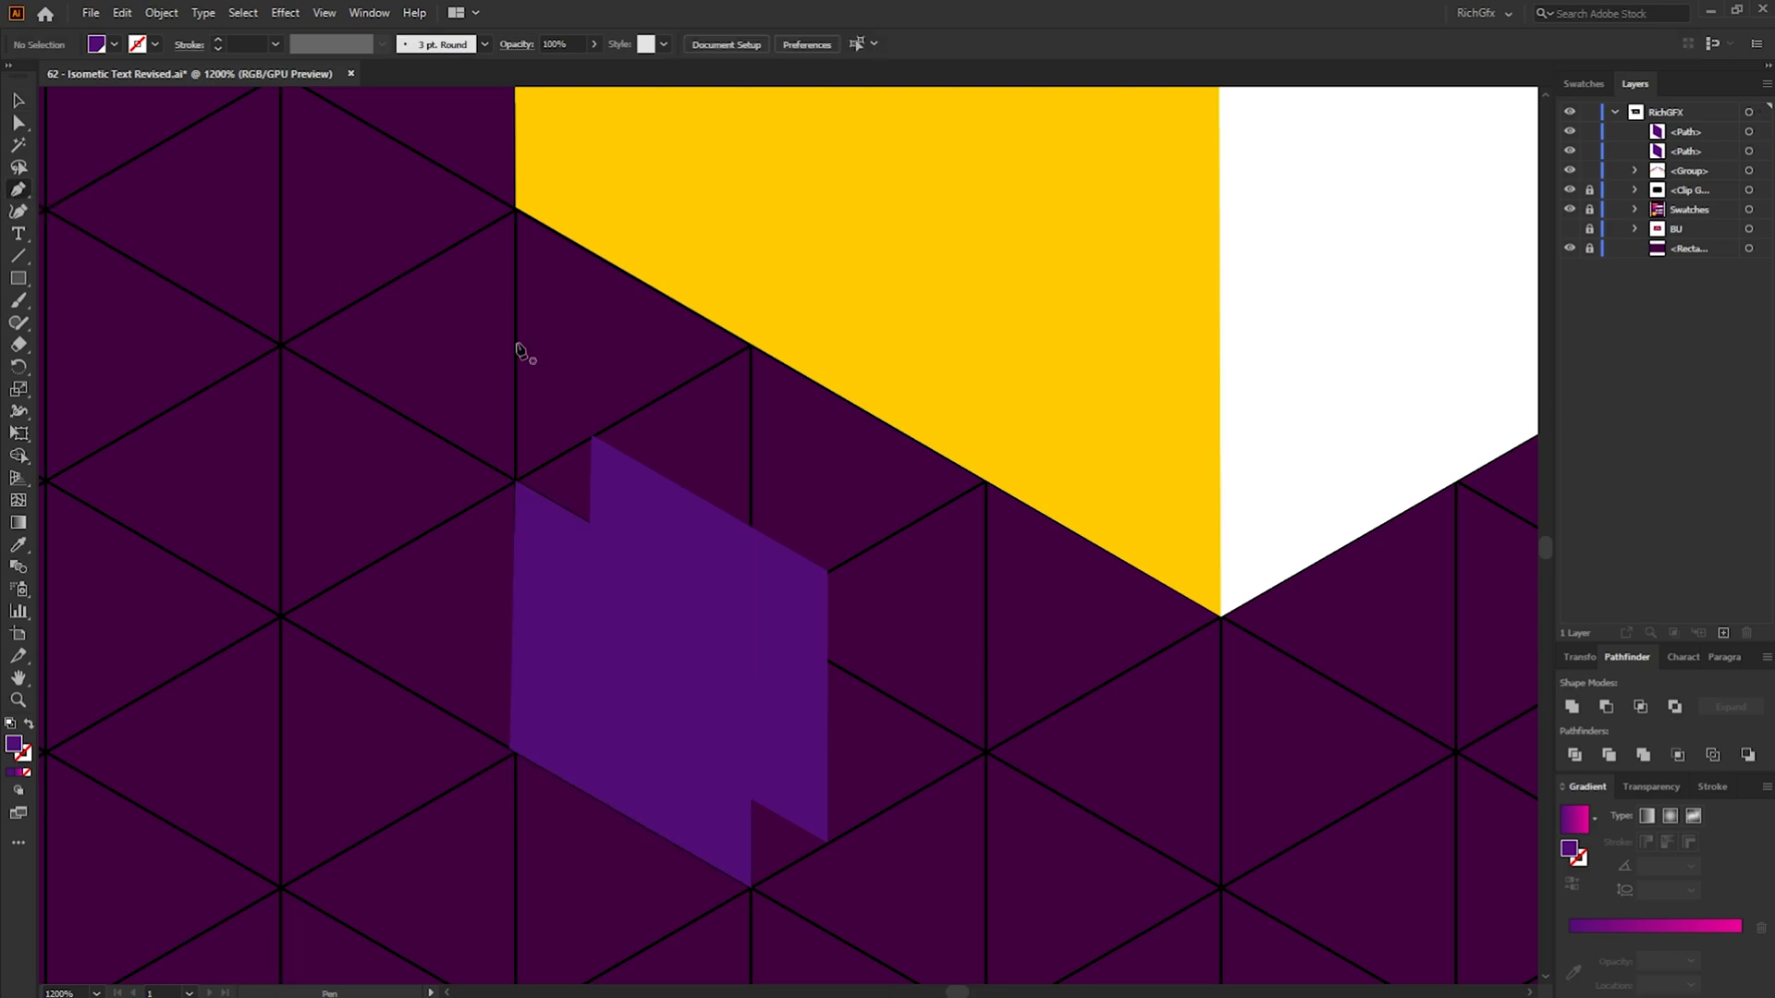
pyautogui.click(515, 481)
pyautogui.click(594, 435)
pyautogui.click(827, 571)
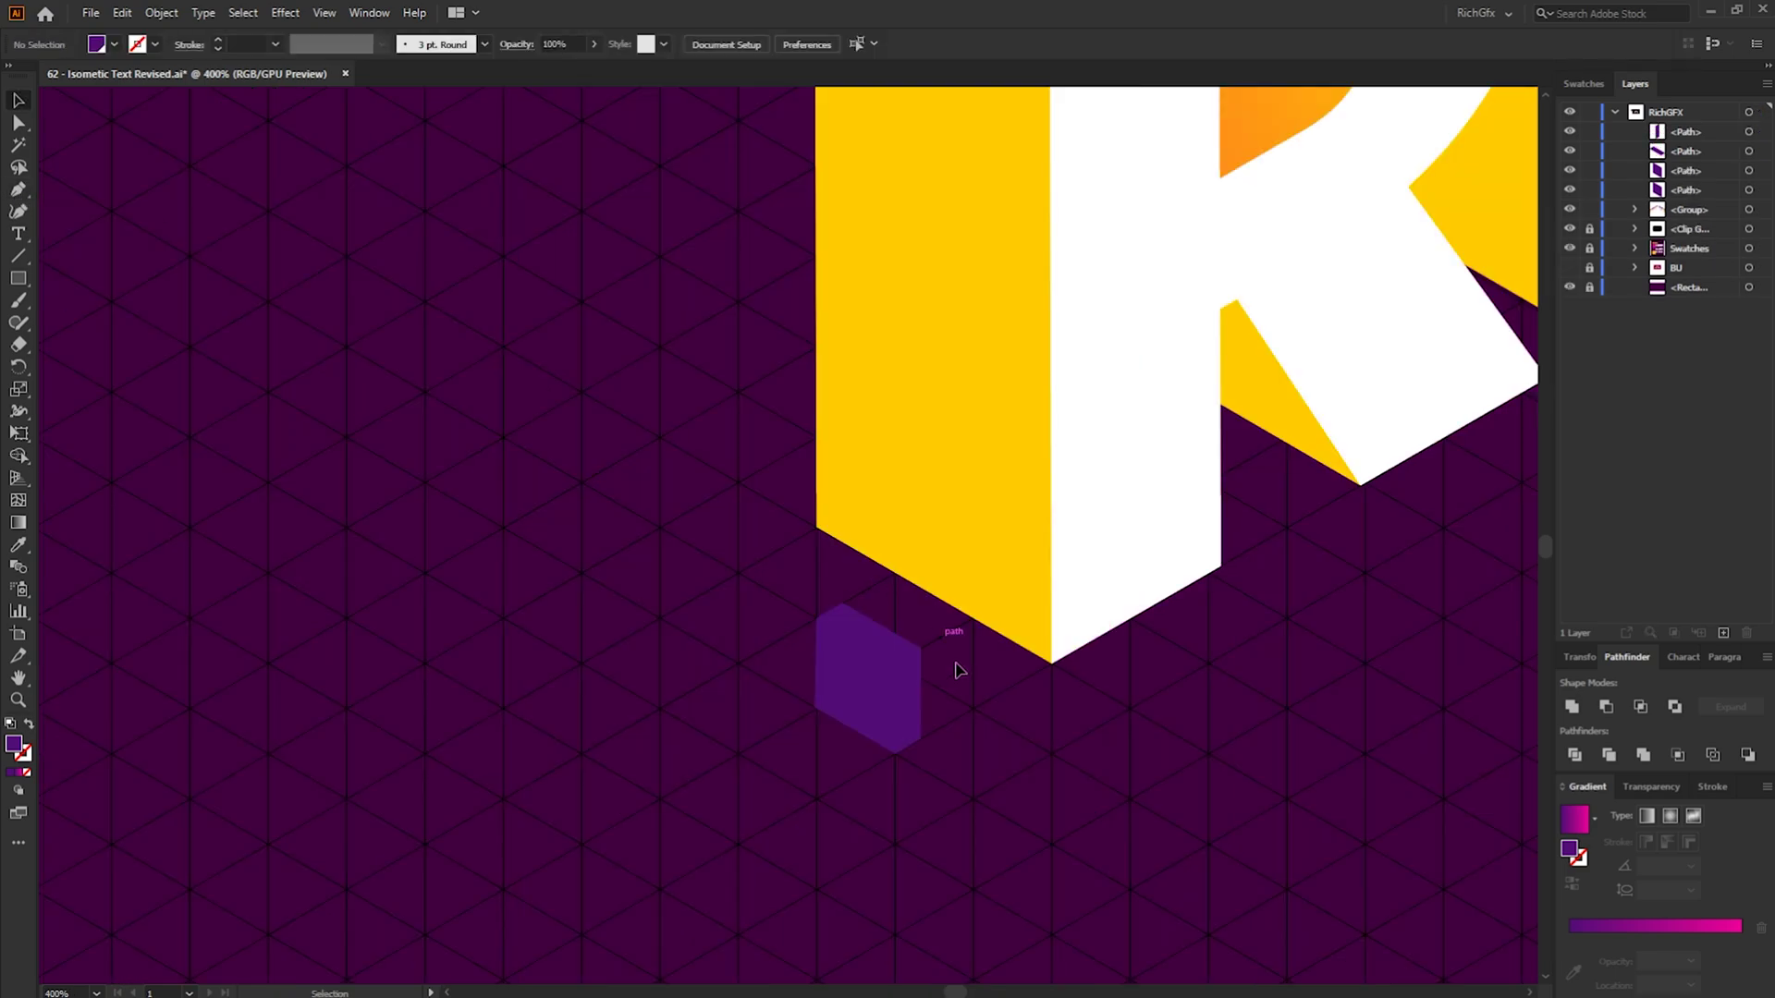
# Fill the small block's top face with the pink sampled from the inner face of the C
pyautogui.scroll(-2, 959, 670)
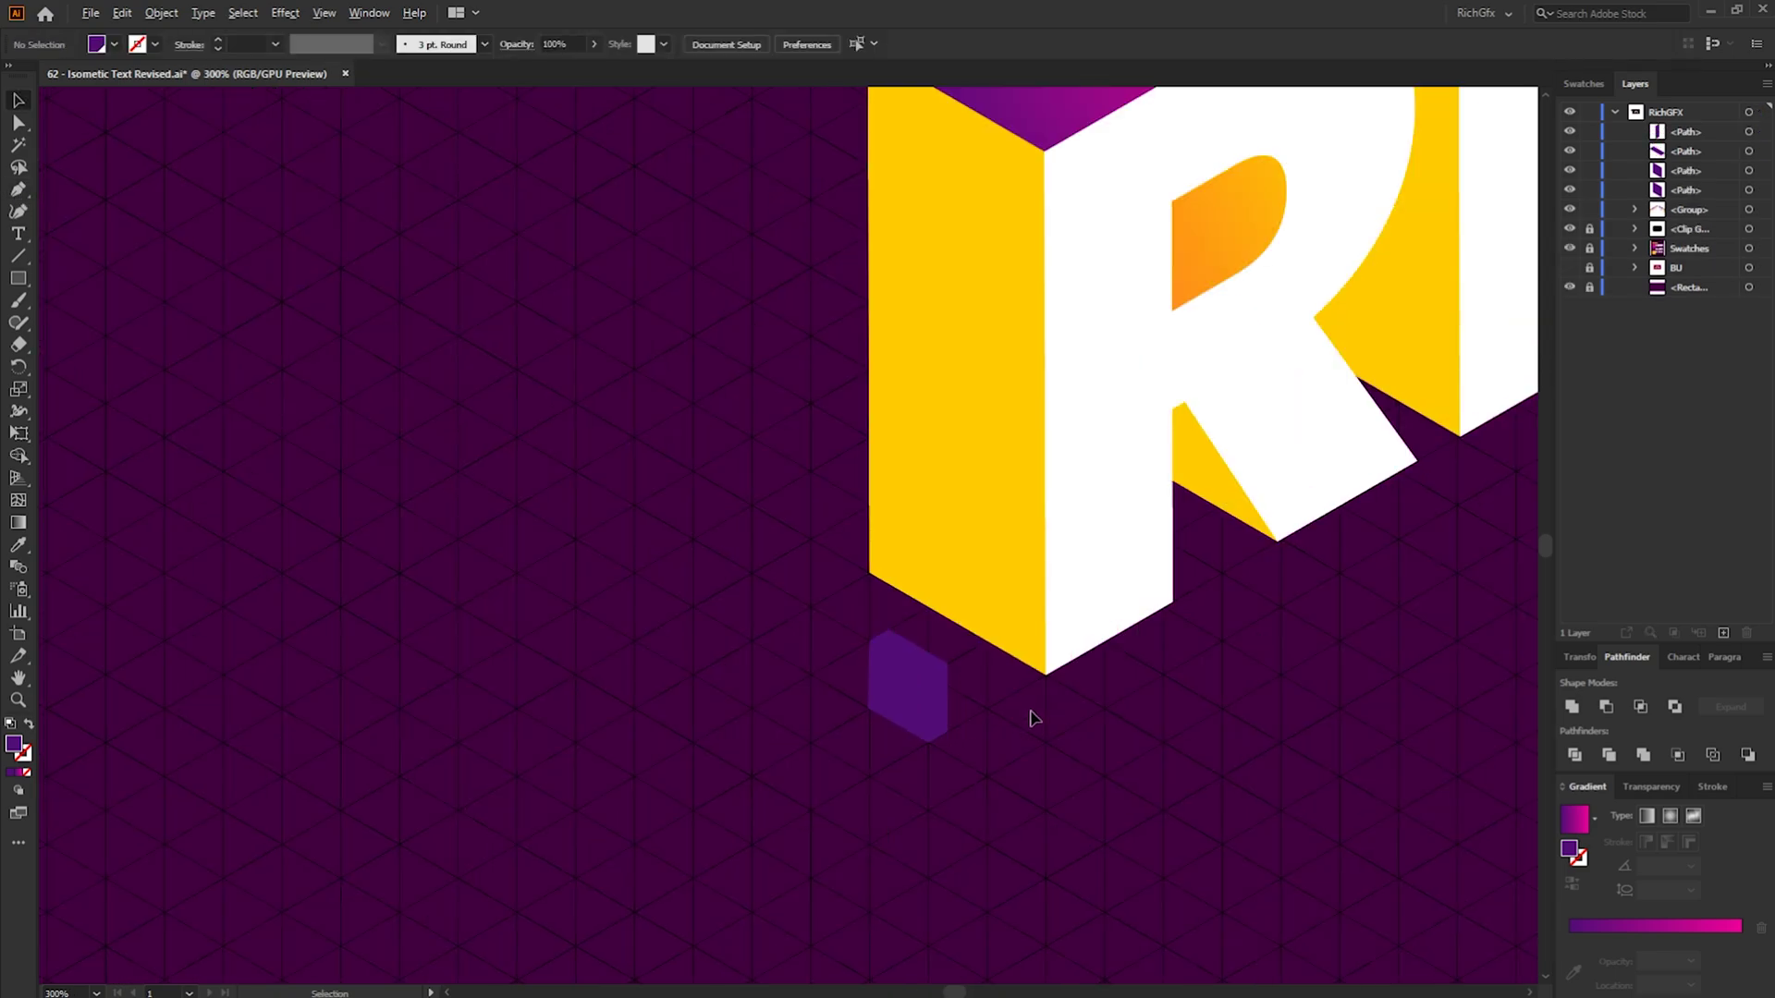
pyautogui.scroll(-1, 768, 786)
pyautogui.moveTo(1082, 752); pyautogui.dragTo(901, 767)
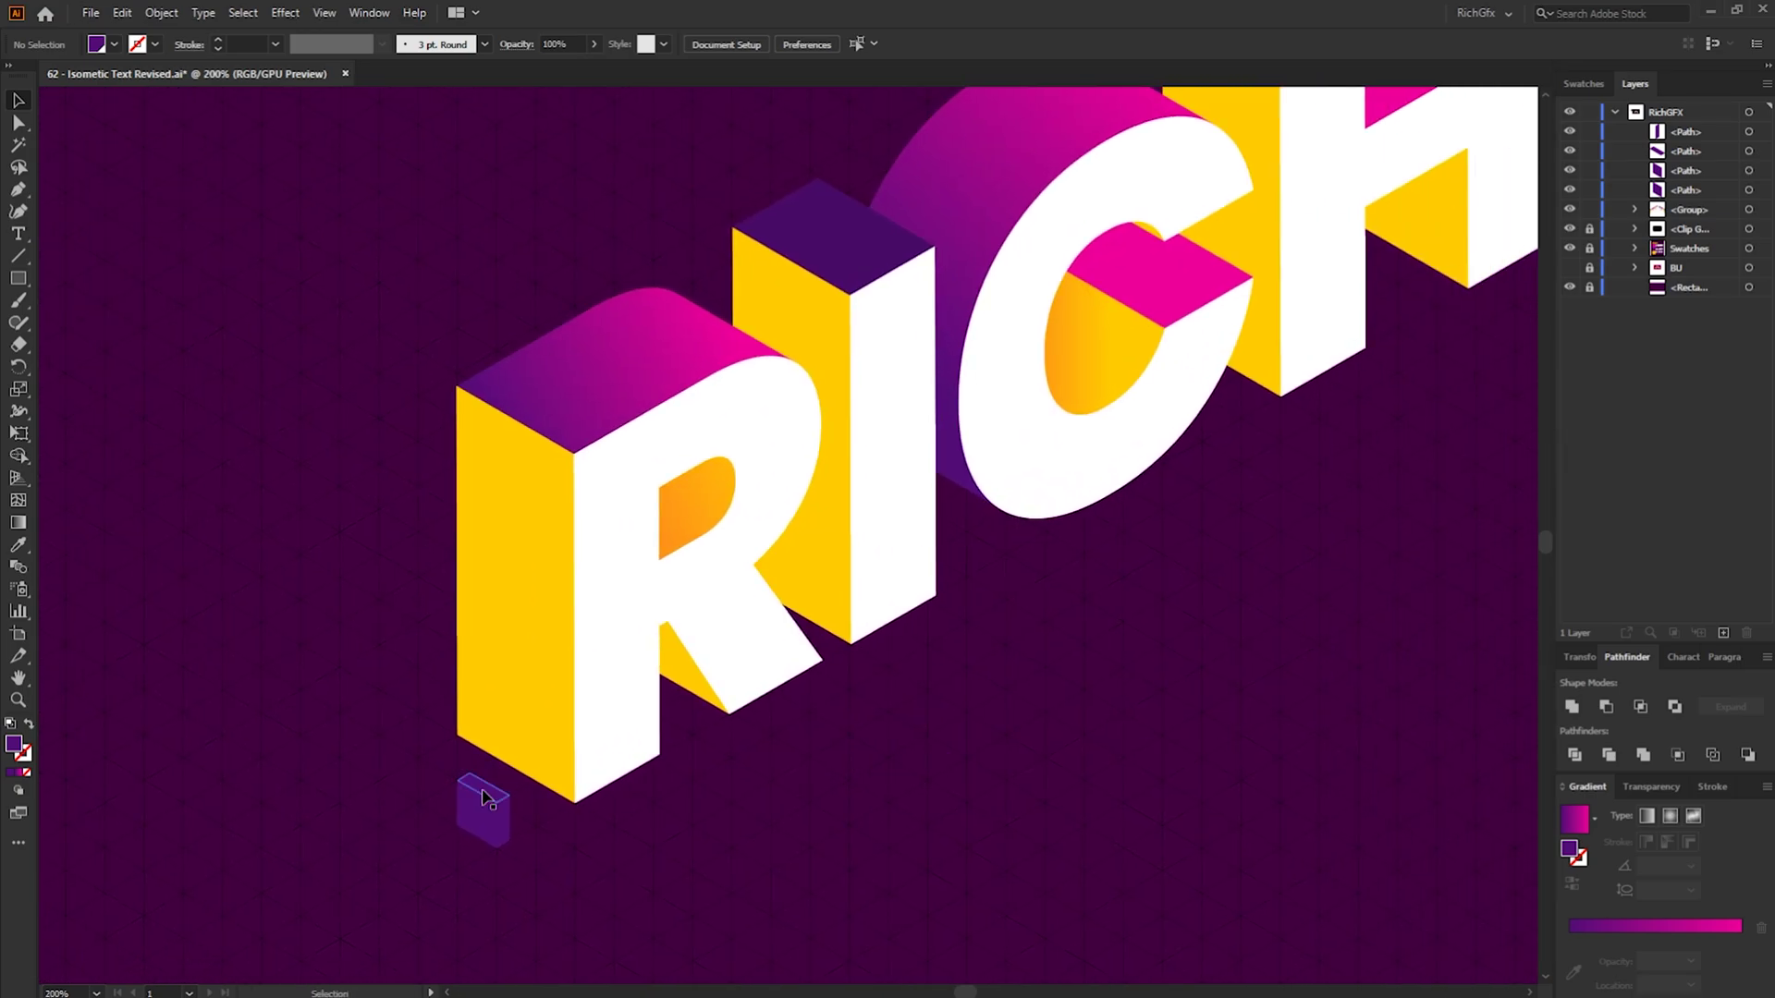
pyautogui.press('i')
pyautogui.click(1191, 304)
pyautogui.press('v')
pyautogui.click(487, 800)
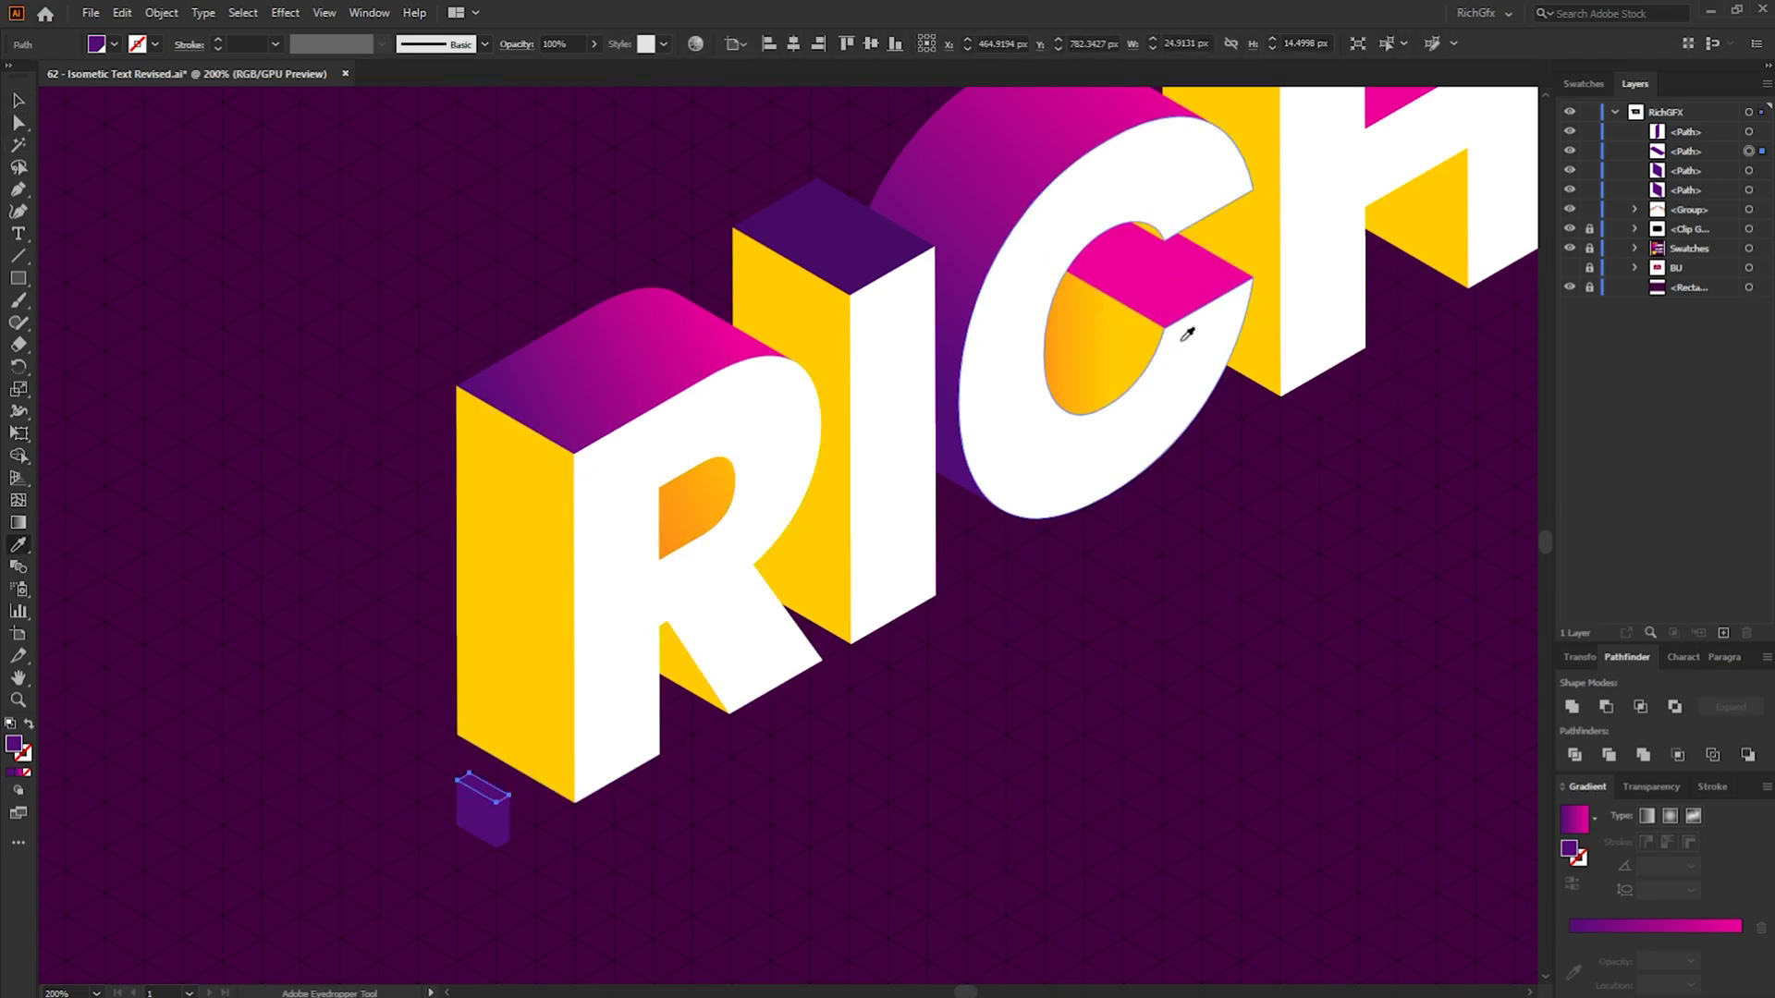
pyautogui.press('i')
pyautogui.click(18, 101)
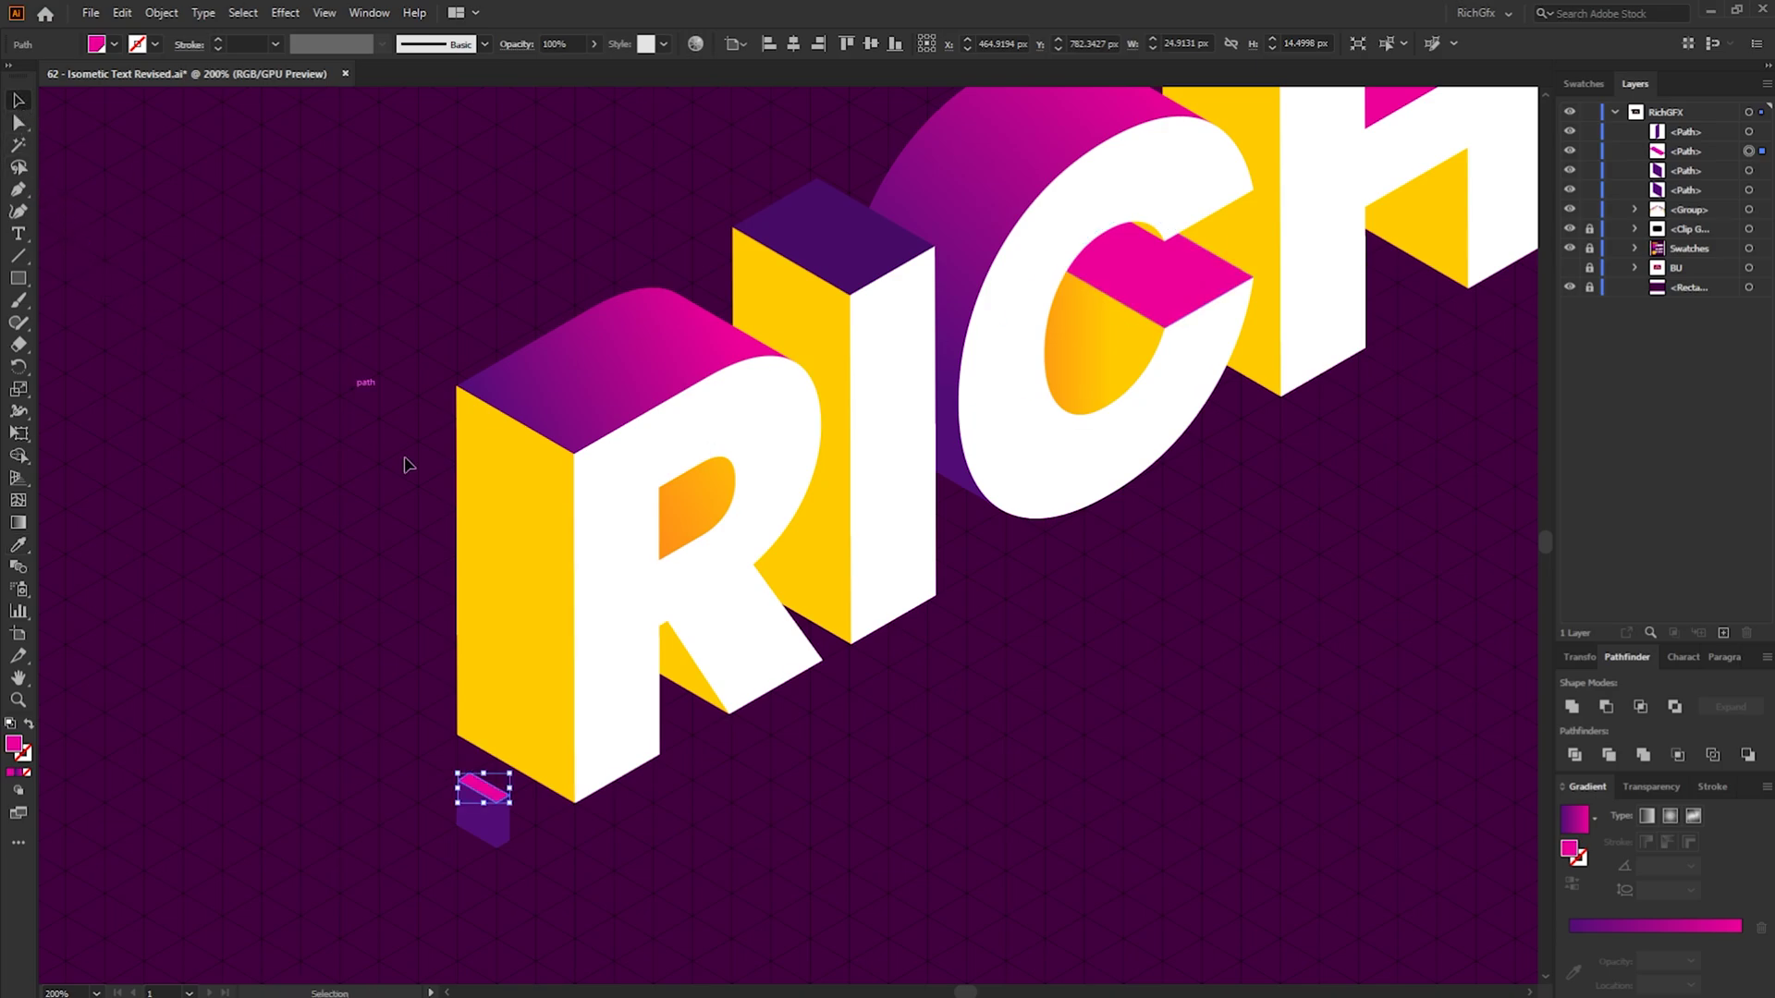
# Fill the small block's right side face with the white sampled from the R's front, and deselect it
pyautogui.click(505, 825)
pyautogui.press('i')
pyautogui.click(647, 718)
pyautogui.click(18, 100)
pyautogui.click(677, 800)
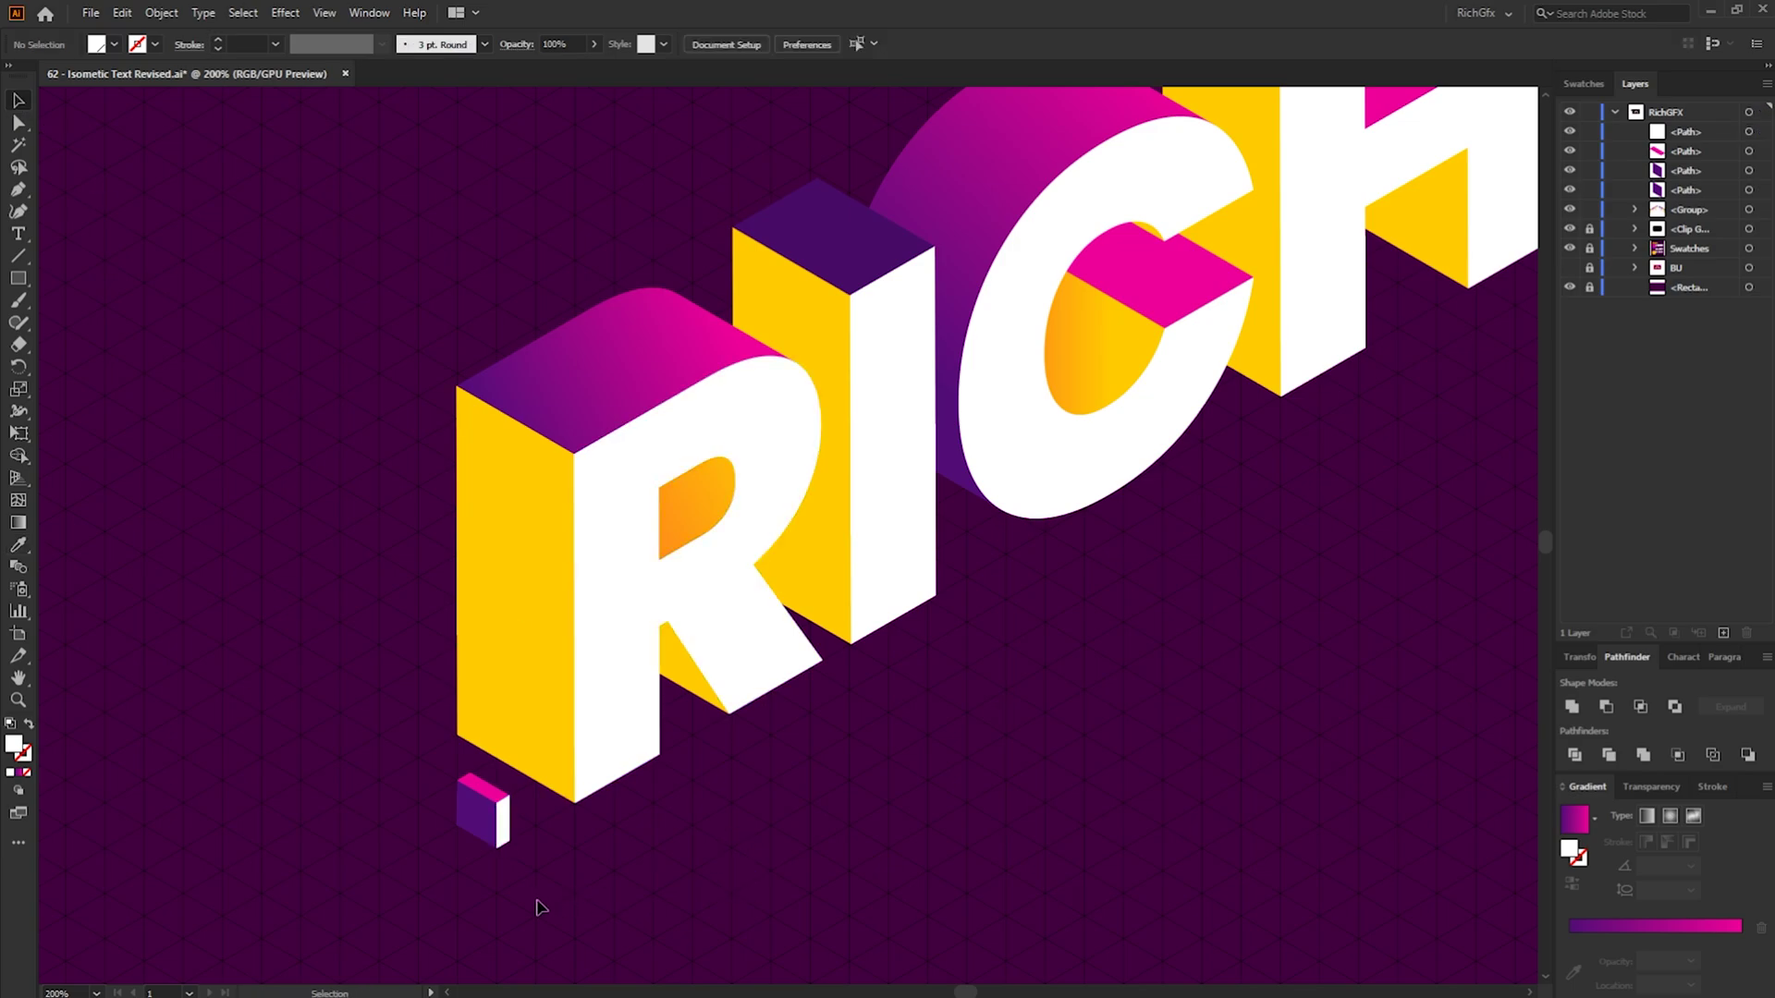
# Select all the faces of the small block and group them
pyautogui.scroll(2, 446, 858)
pyautogui.moveTo(478, 633); pyautogui.dragTo(430, 689)
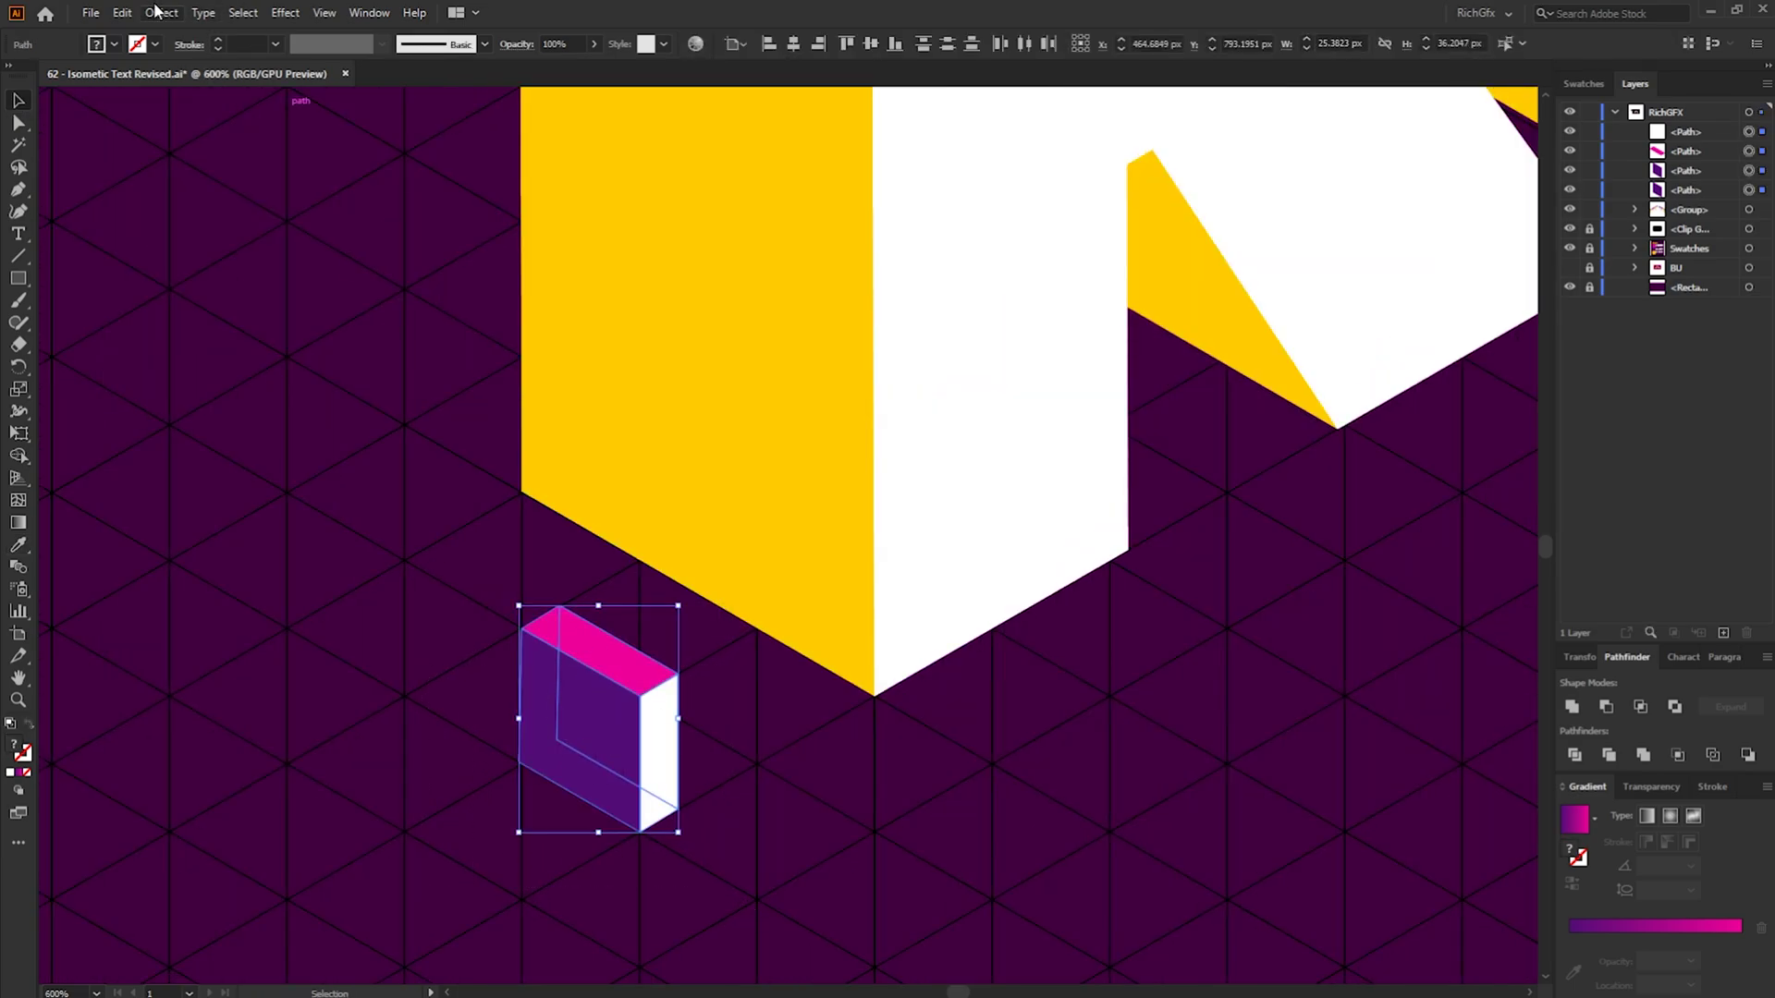
pyautogui.click(159, 12)
pyautogui.click(185, 98)
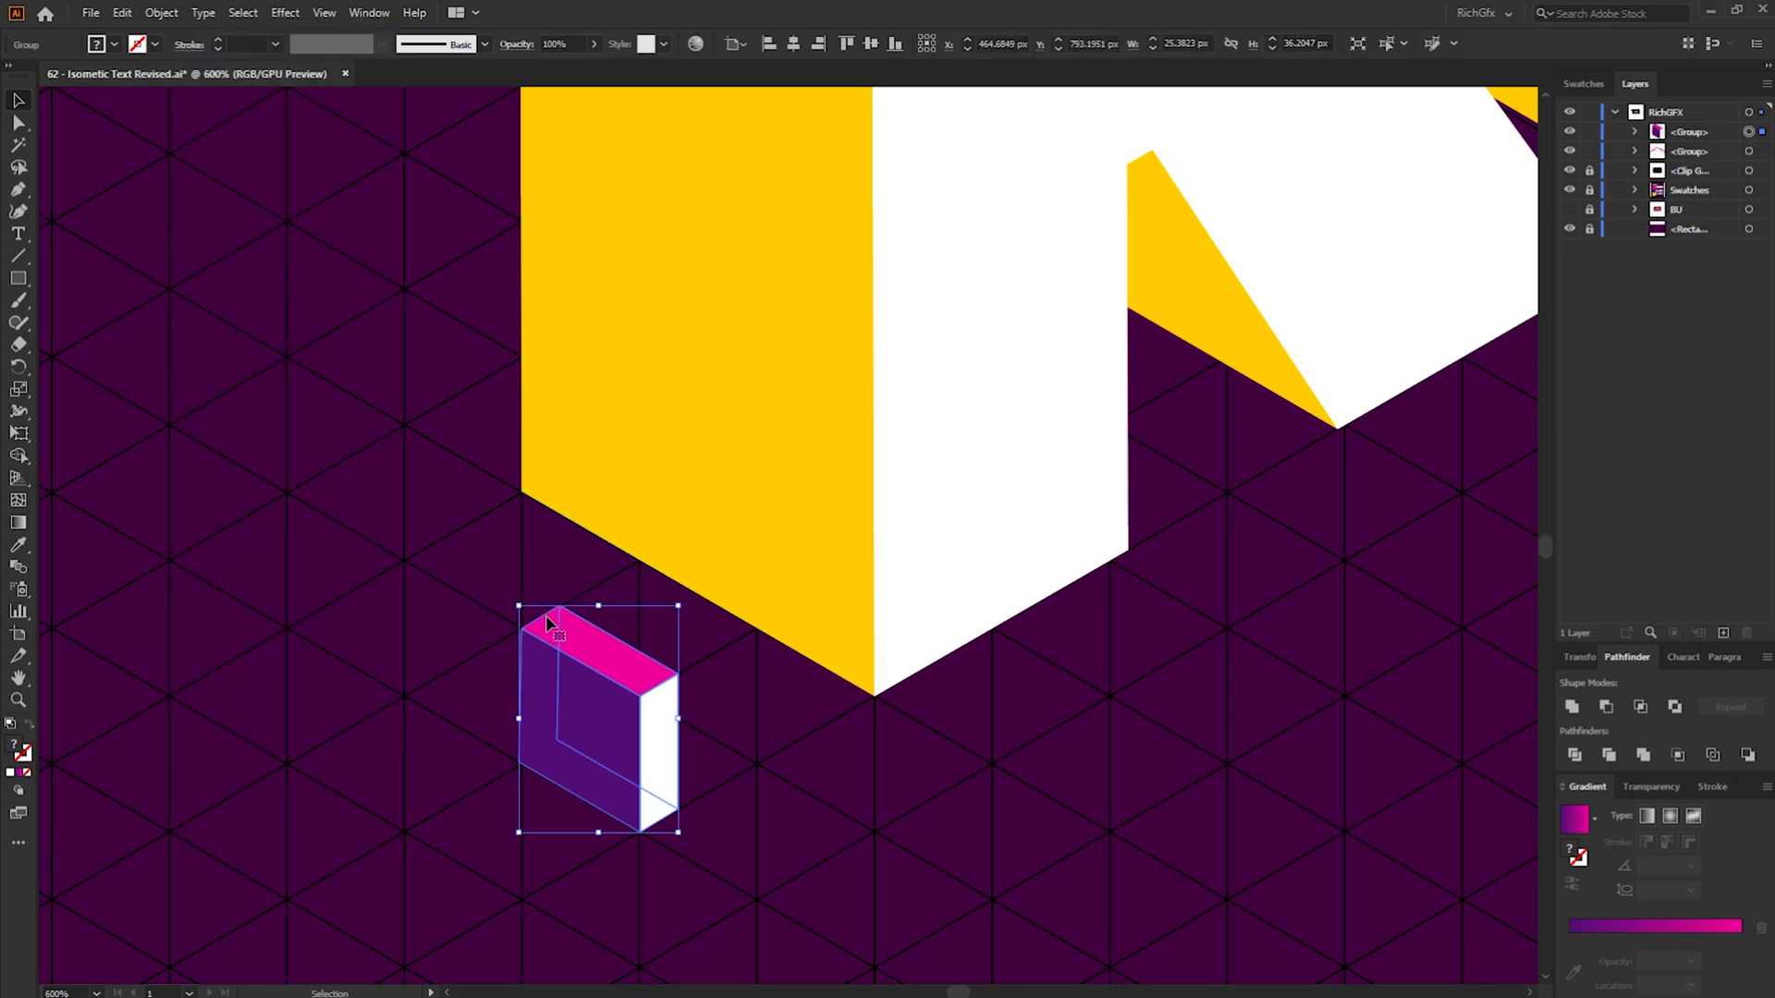
# Scale the block down to about 13.2 by 18.9 px and place it on the R's yellow side face
pyautogui.moveTo(519, 602); pyautogui.dragTo(559, 638)
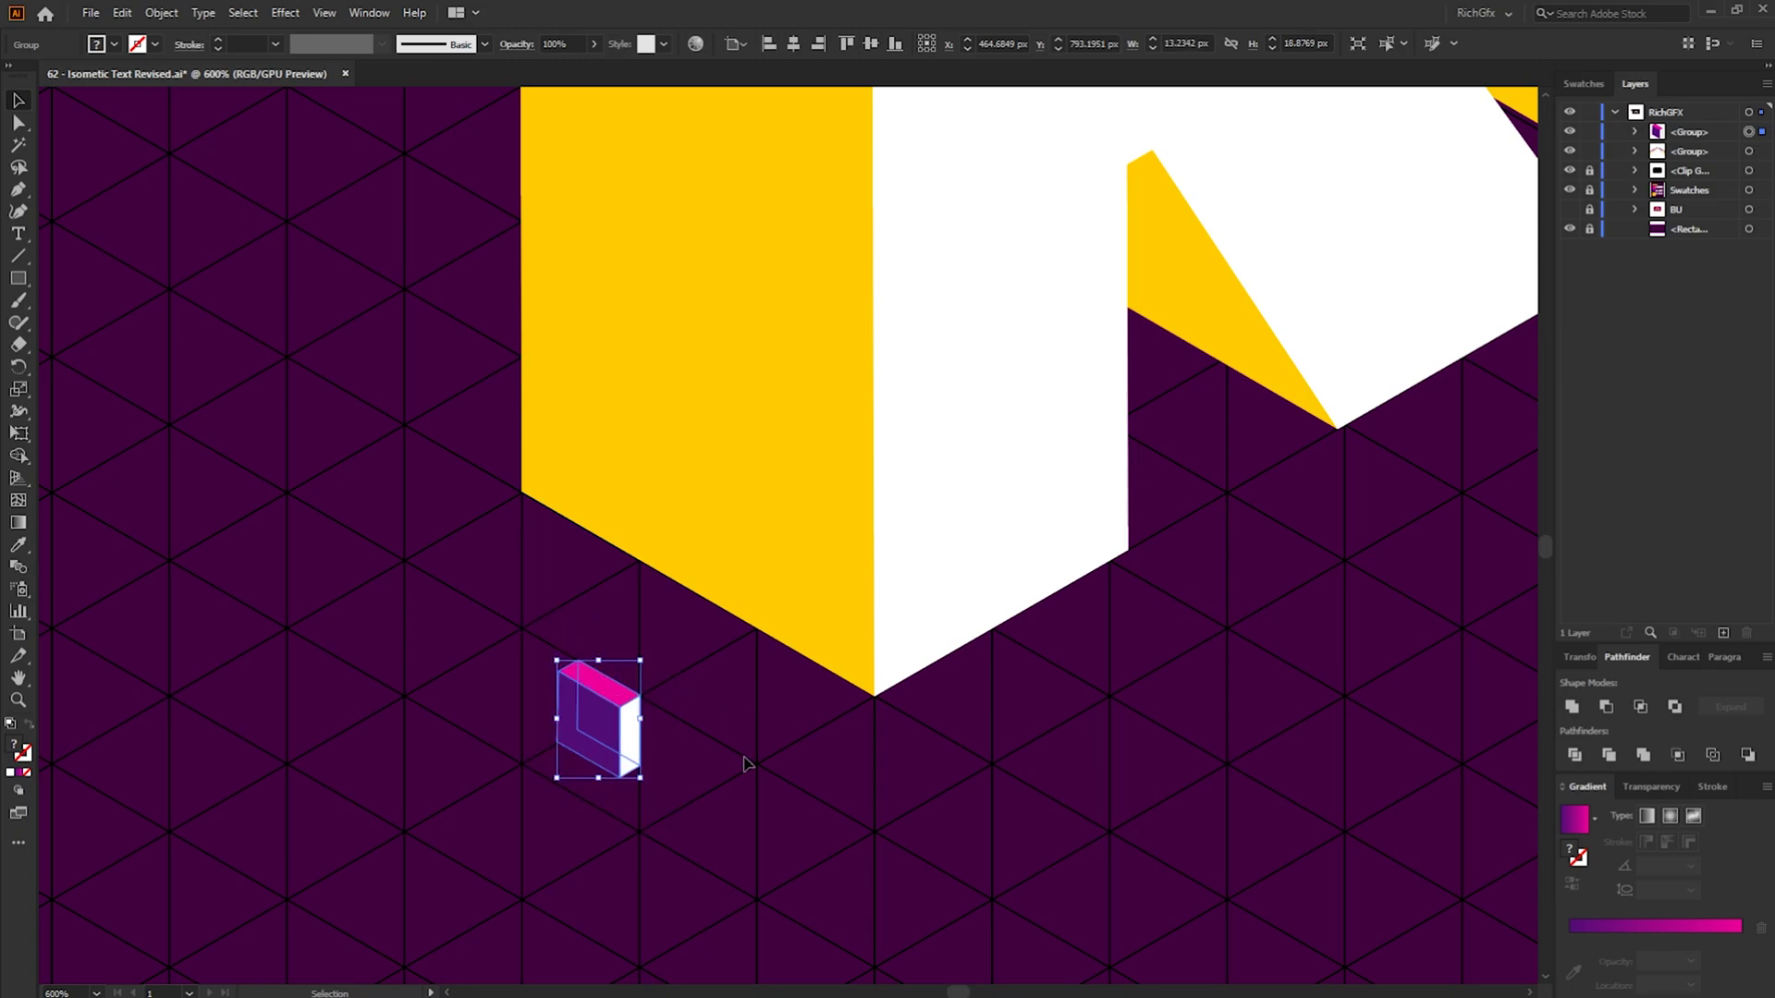
pyautogui.click(717, 822)
pyautogui.moveTo(617, 733); pyautogui.dragTo(676, 364)
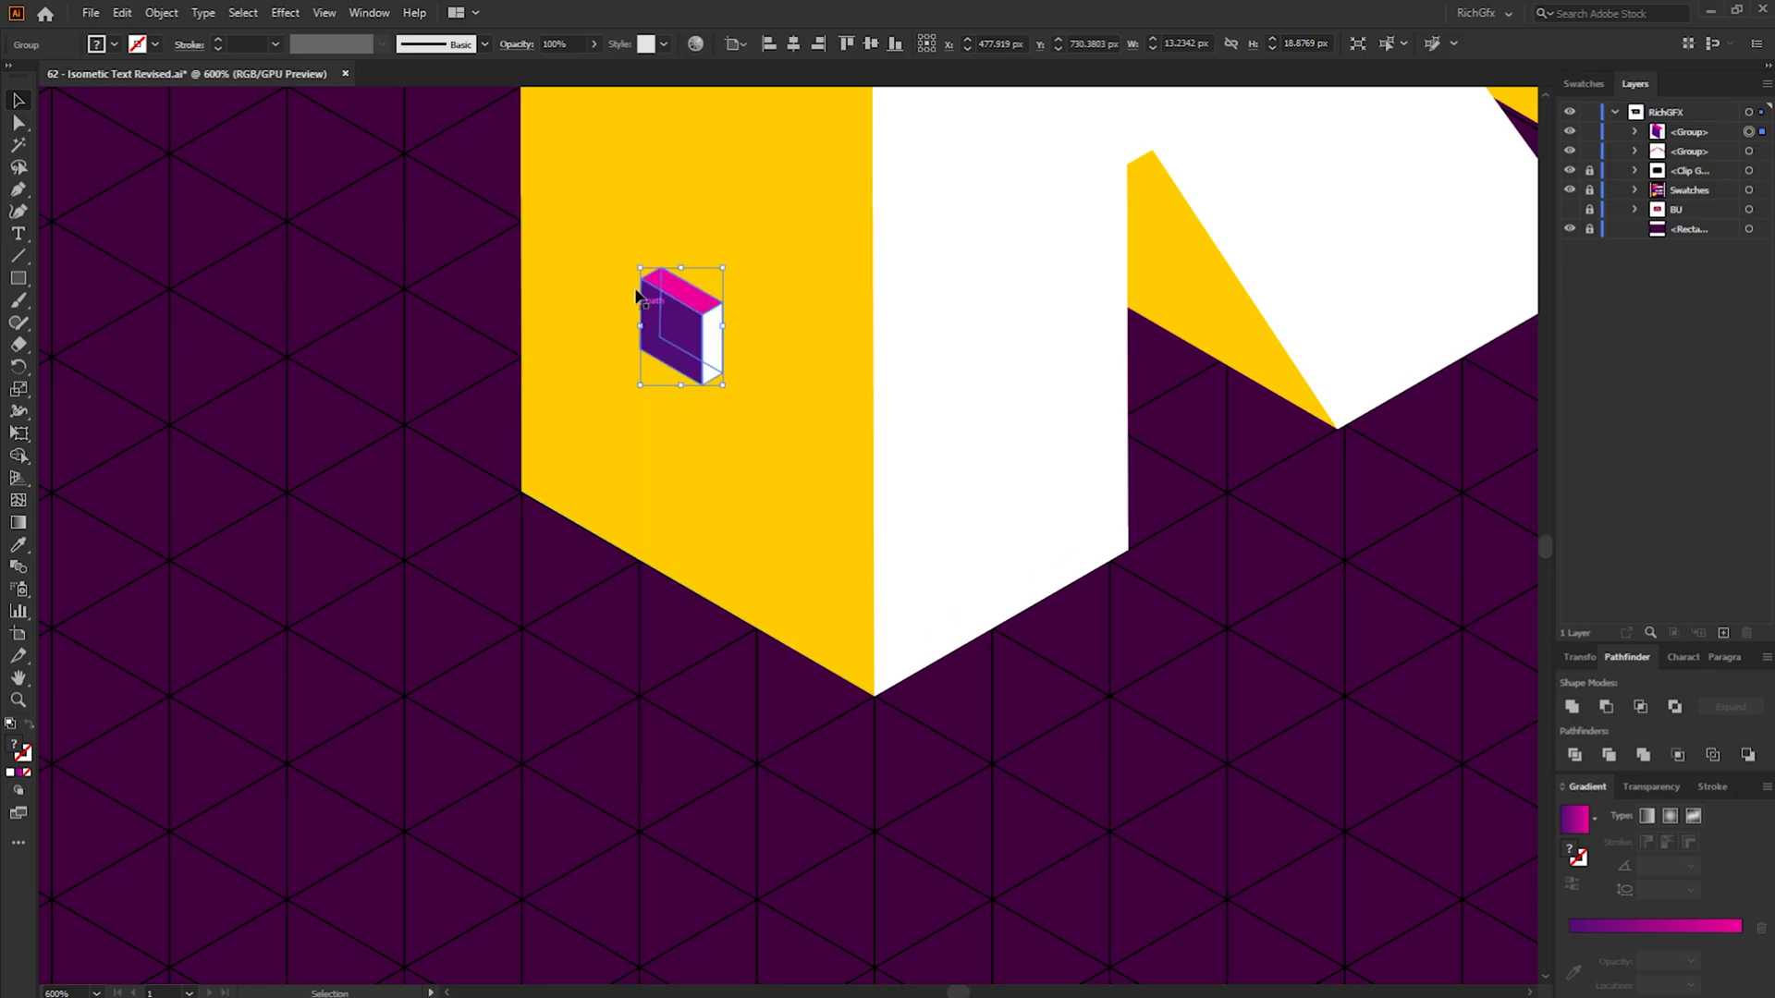
pyautogui.click(1198, 655)
# Copy the block's purple front face, paste it in place, and fill the copy with yellow R=255 G=203 B=0
pyautogui.scroll(-3, 1321, 591)
pyautogui.moveTo(1378, 605); pyautogui.dragTo(987, 620)
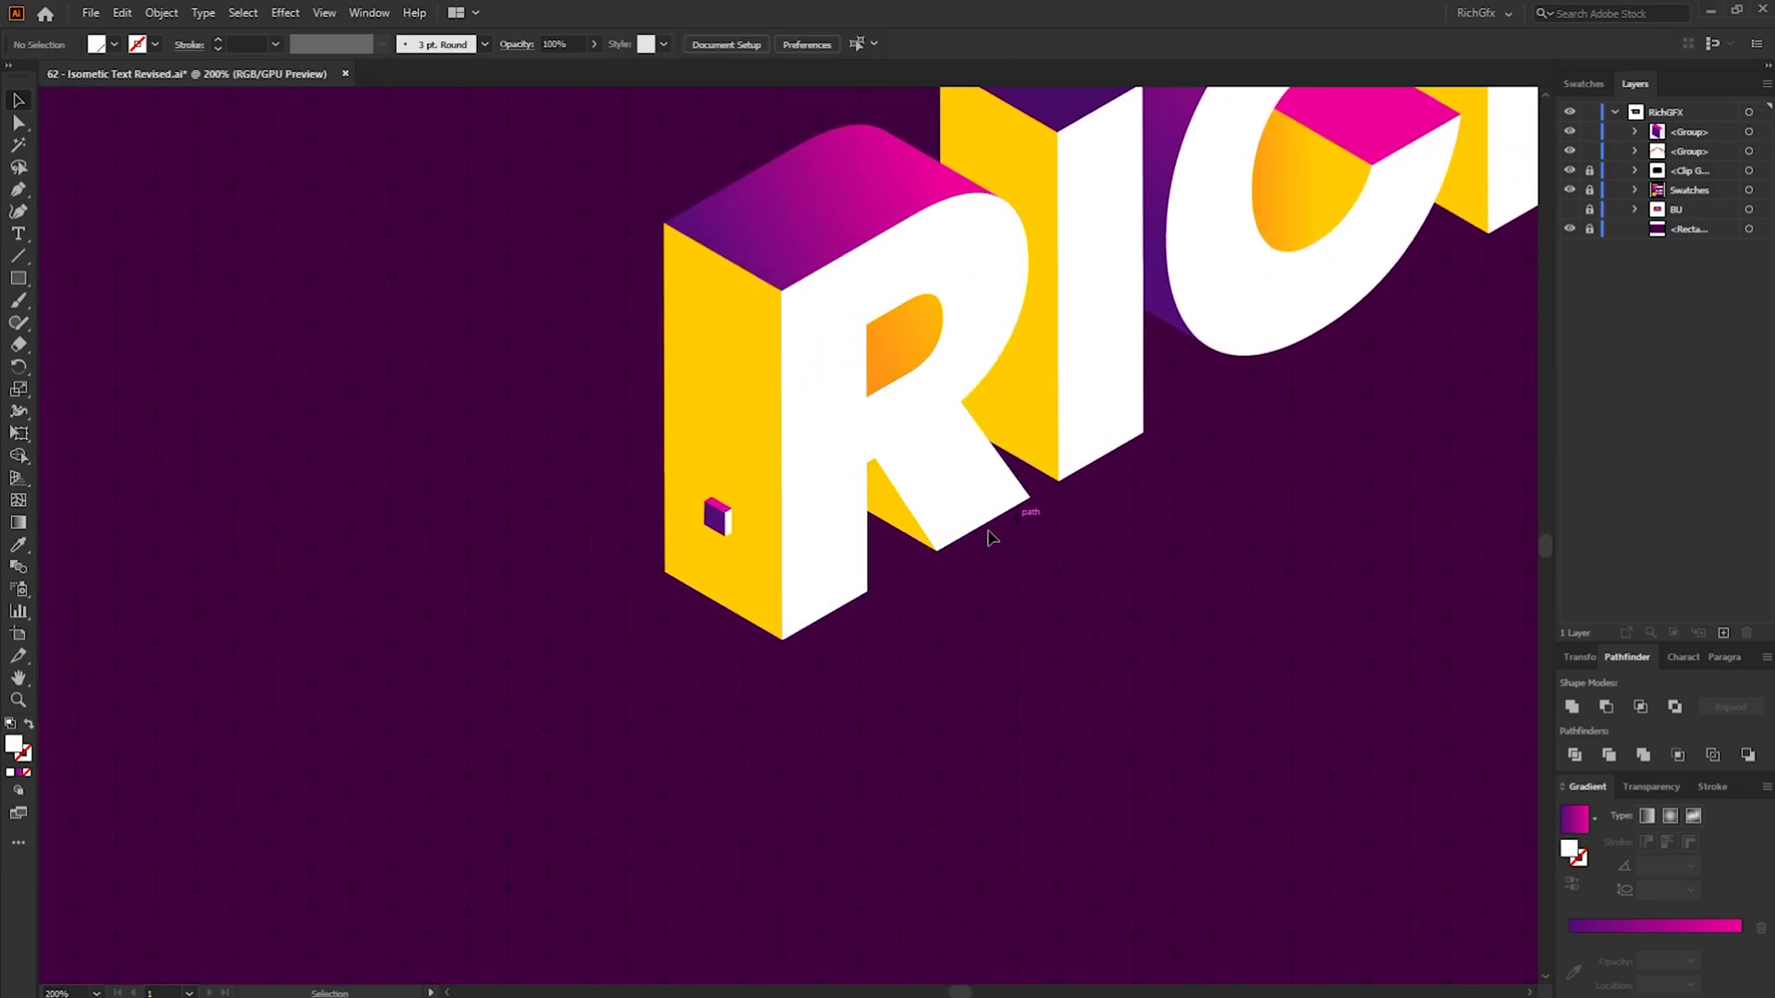
pyautogui.scroll(2, 831, 547)
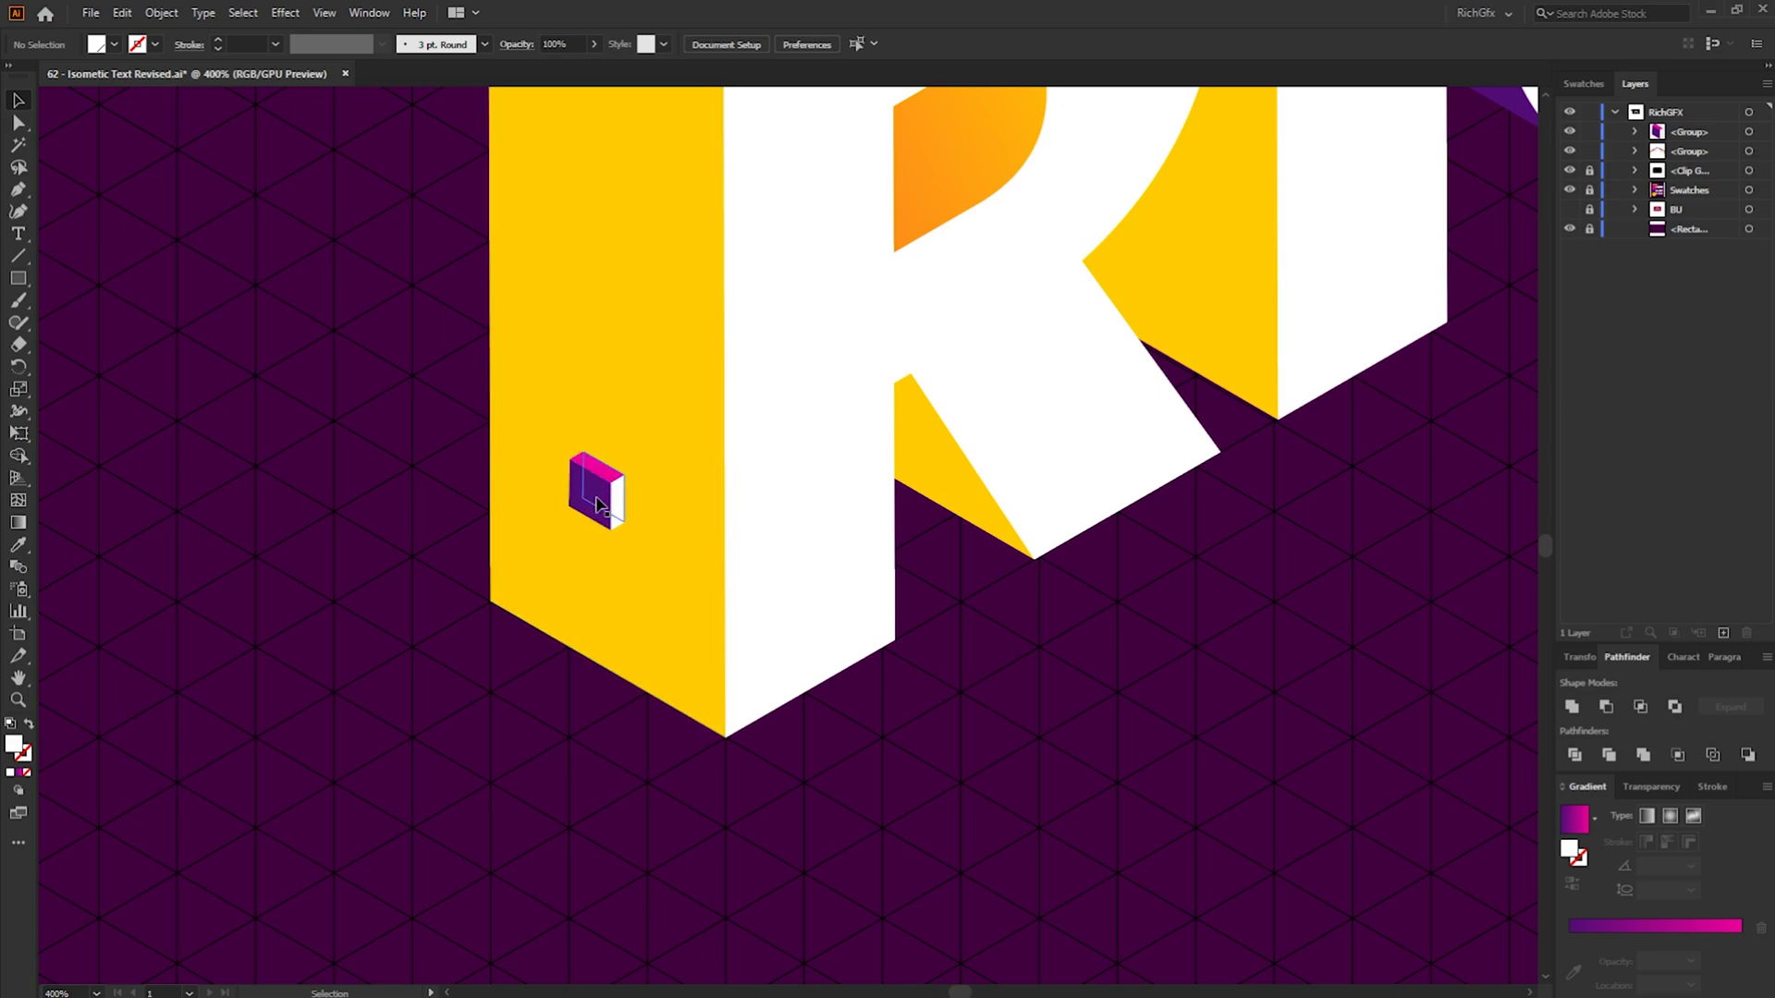
pyautogui.scroll(1, 596, 503)
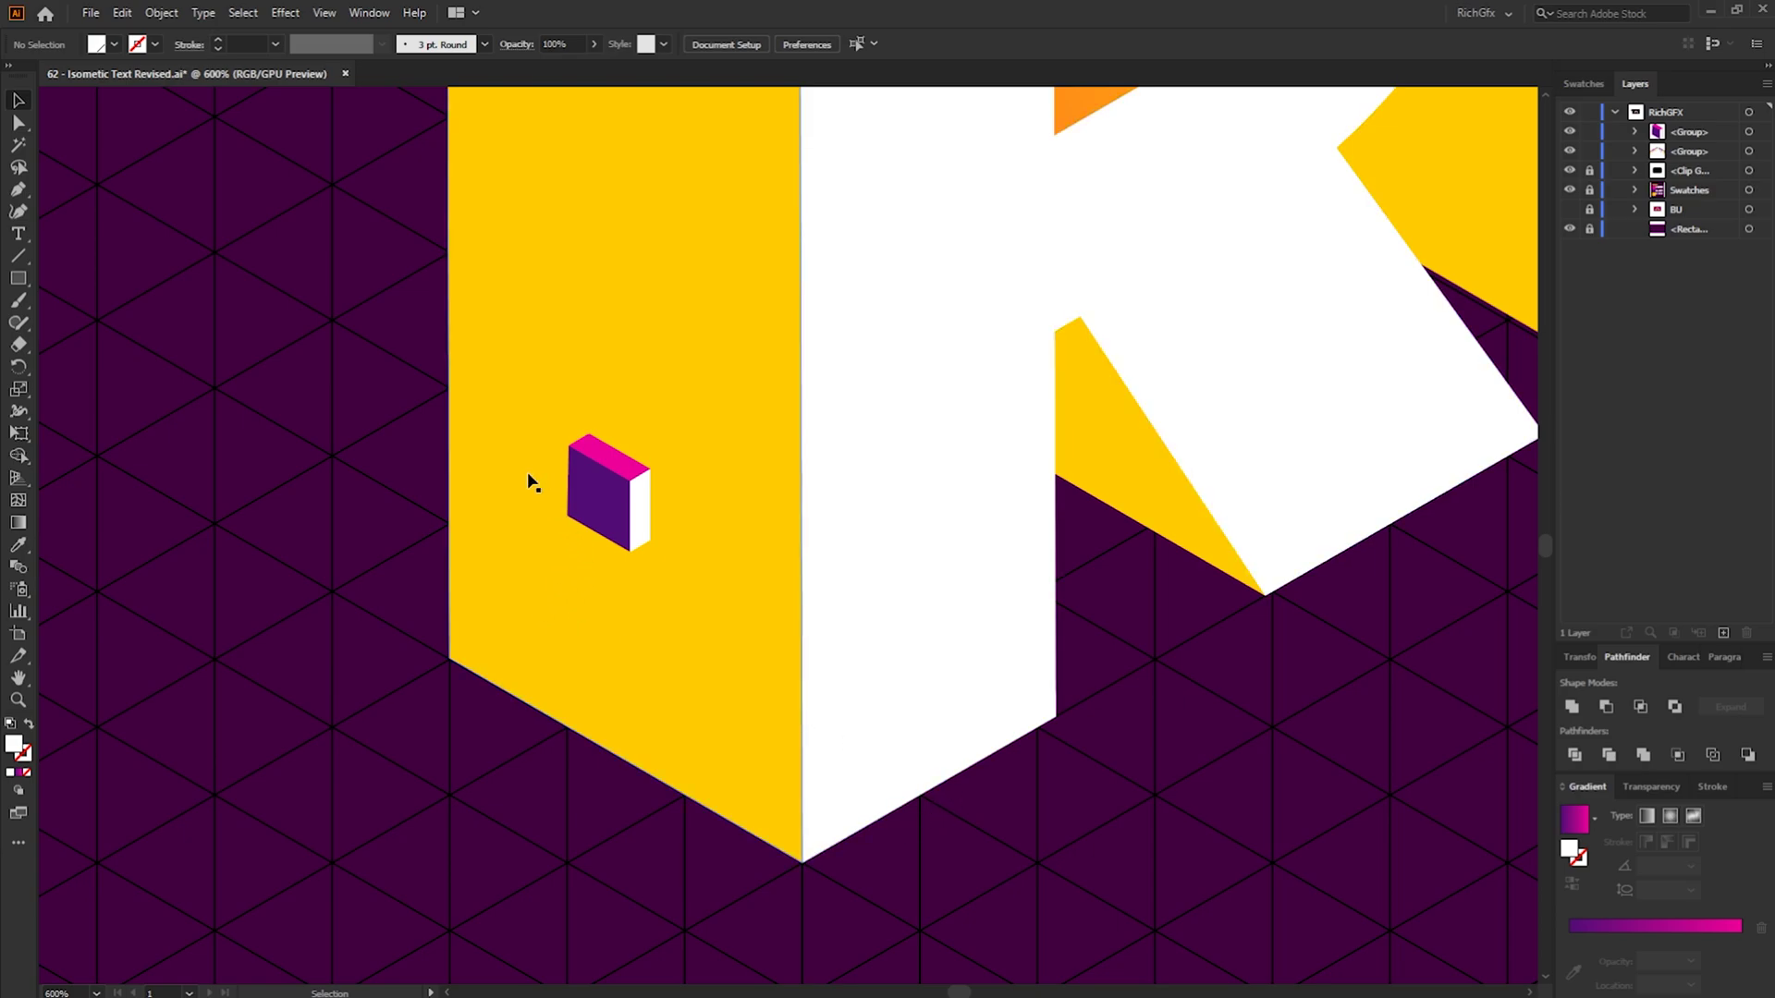
pyautogui.scroll(2, 551, 483)
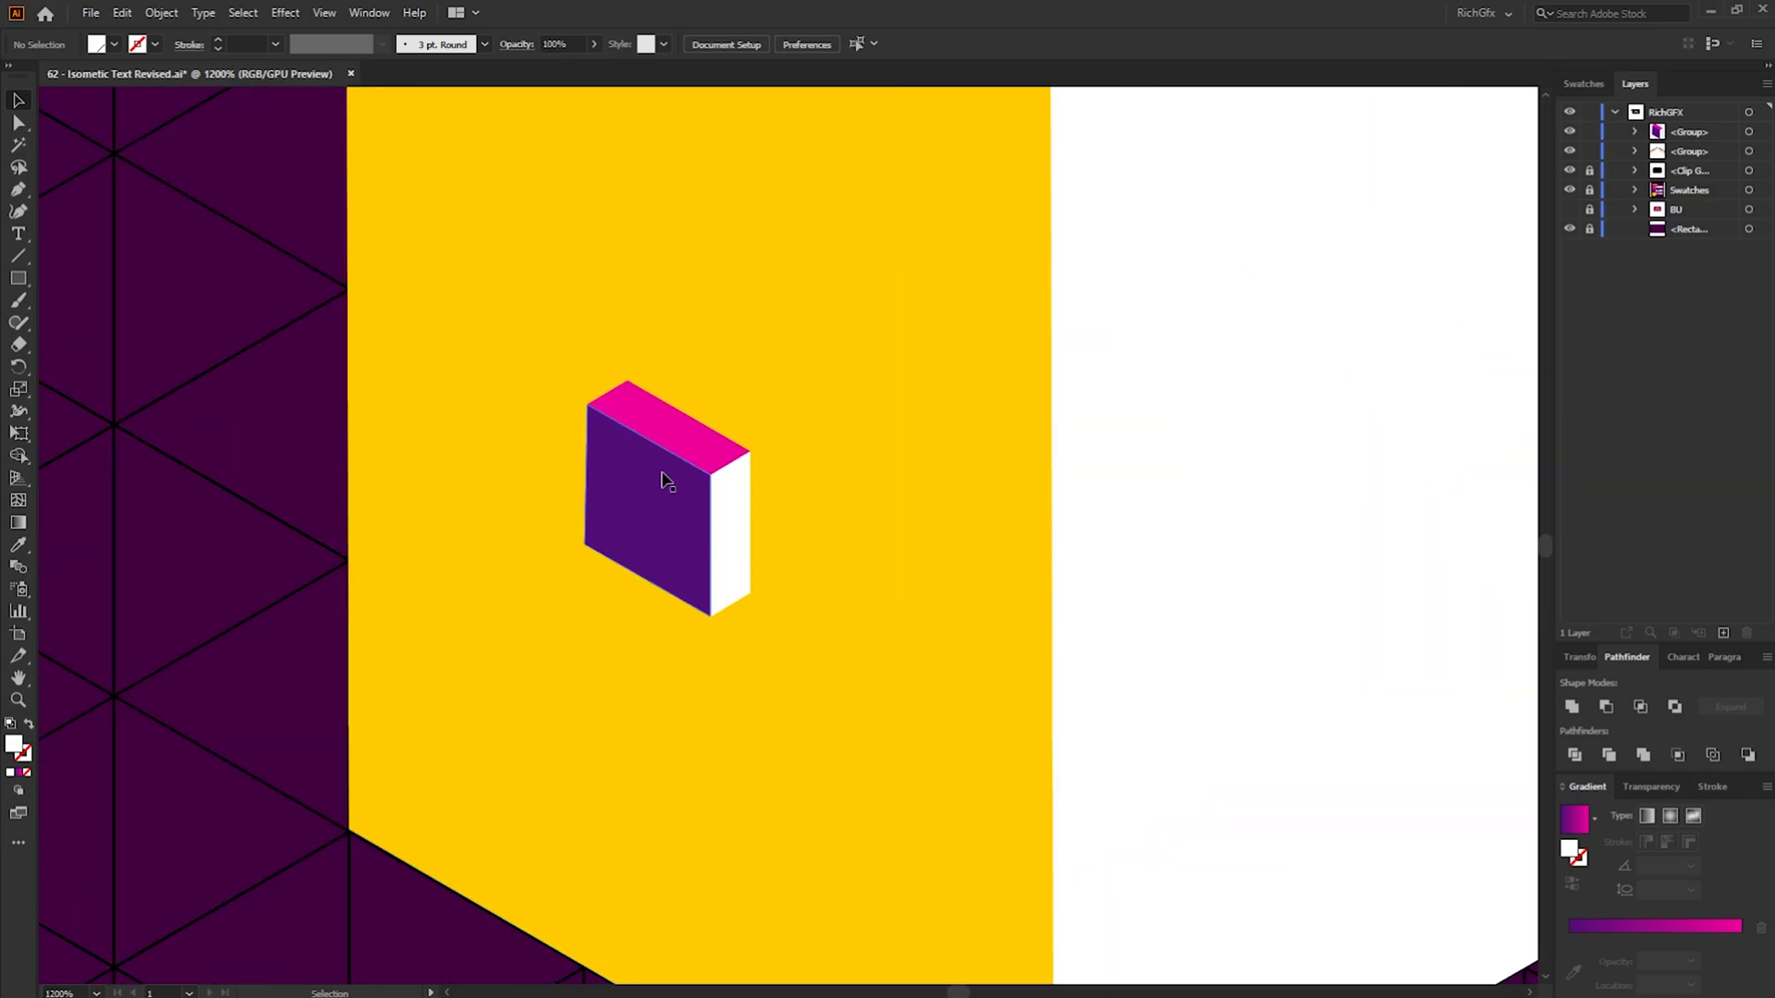
pyautogui.click(21, 126)
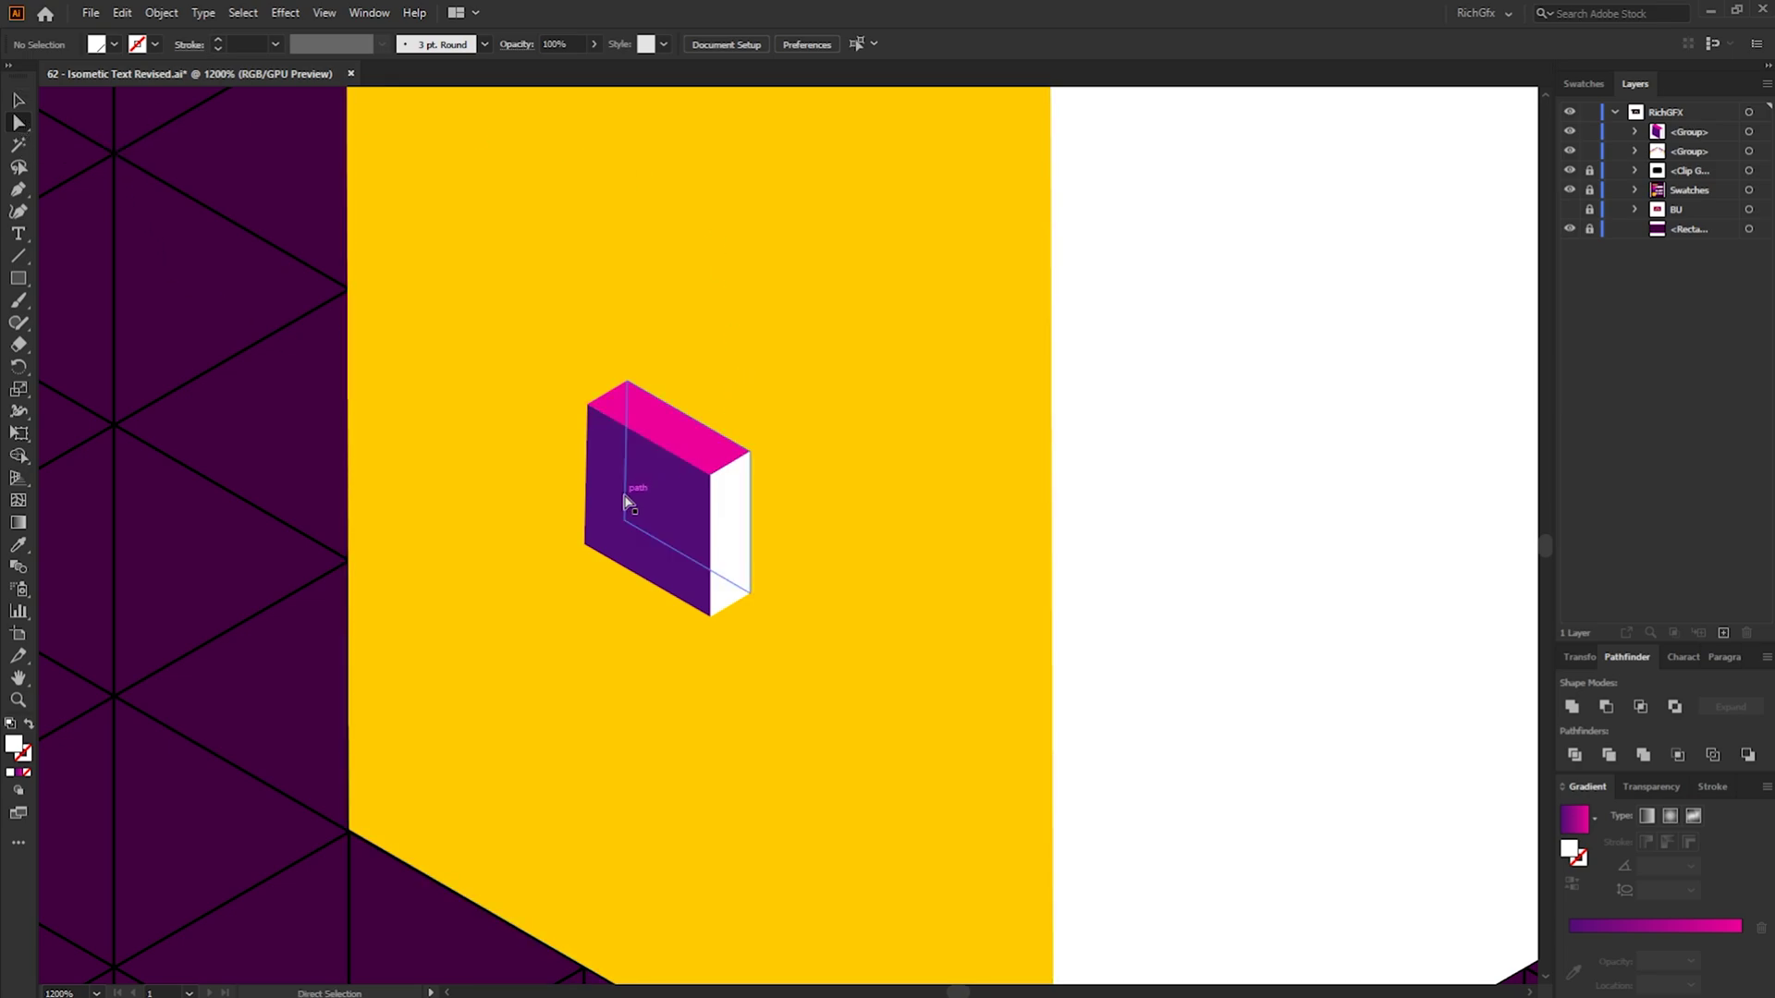
pyautogui.click(607, 538)
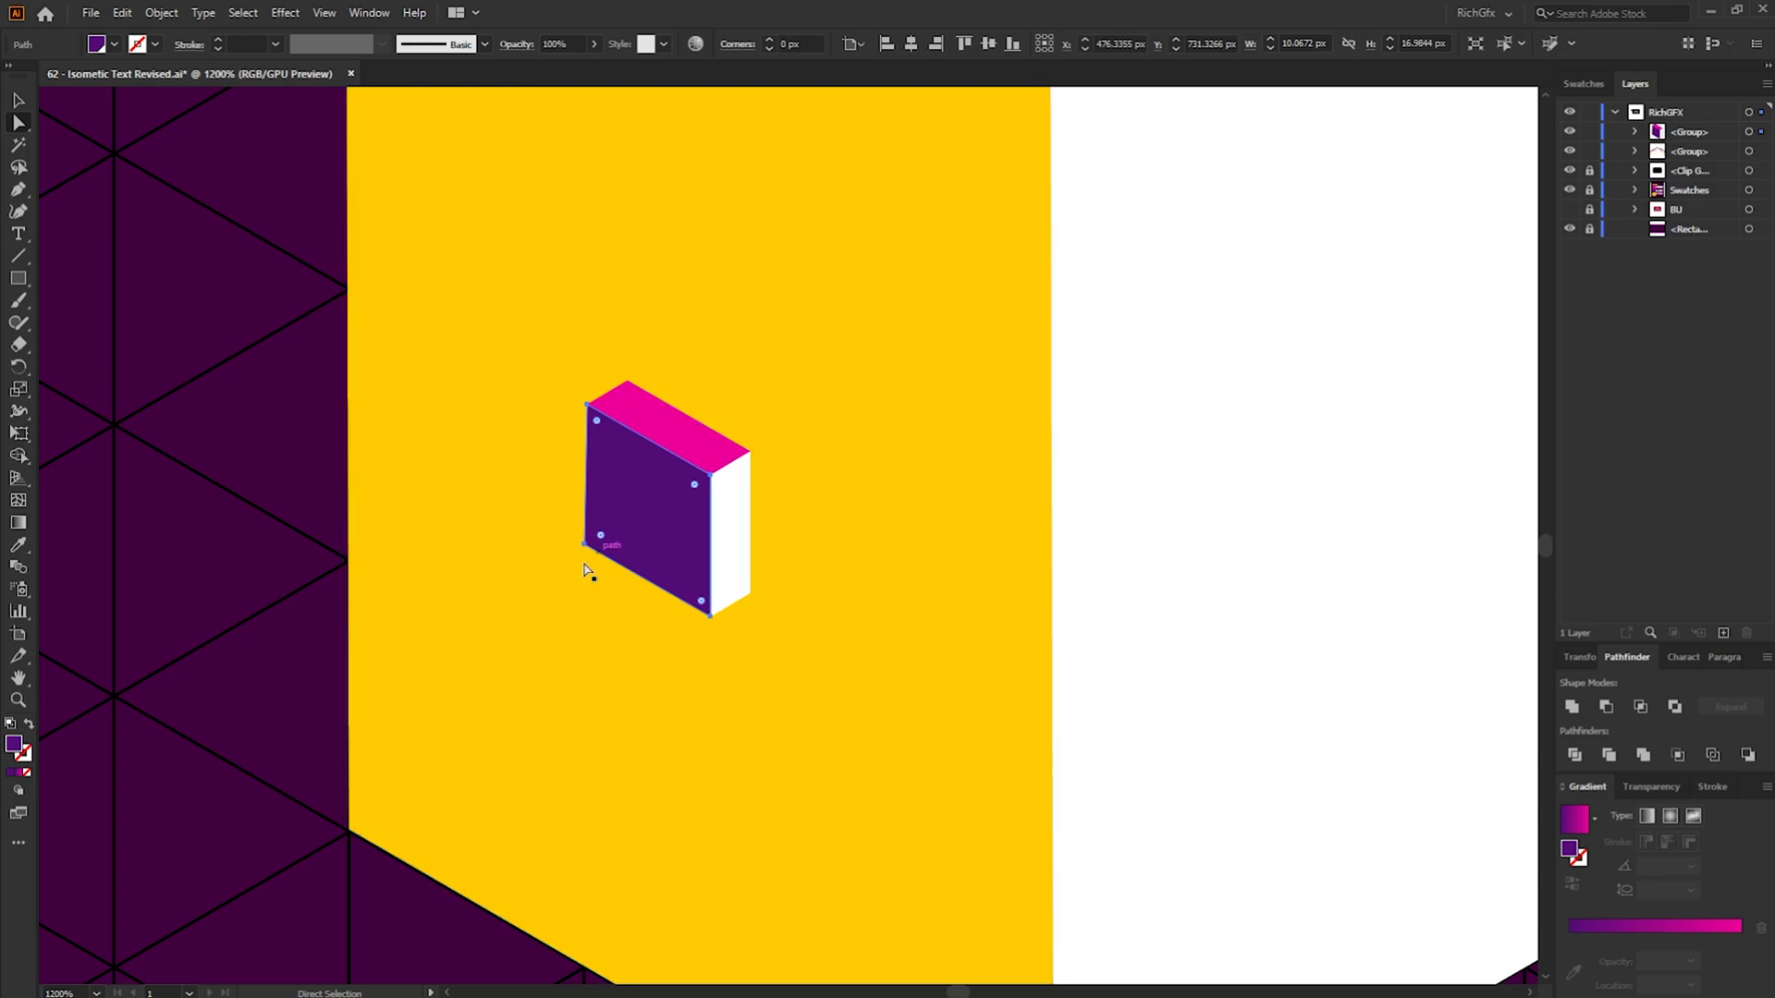
pyautogui.click(121, 13)
pyautogui.click(185, 97)
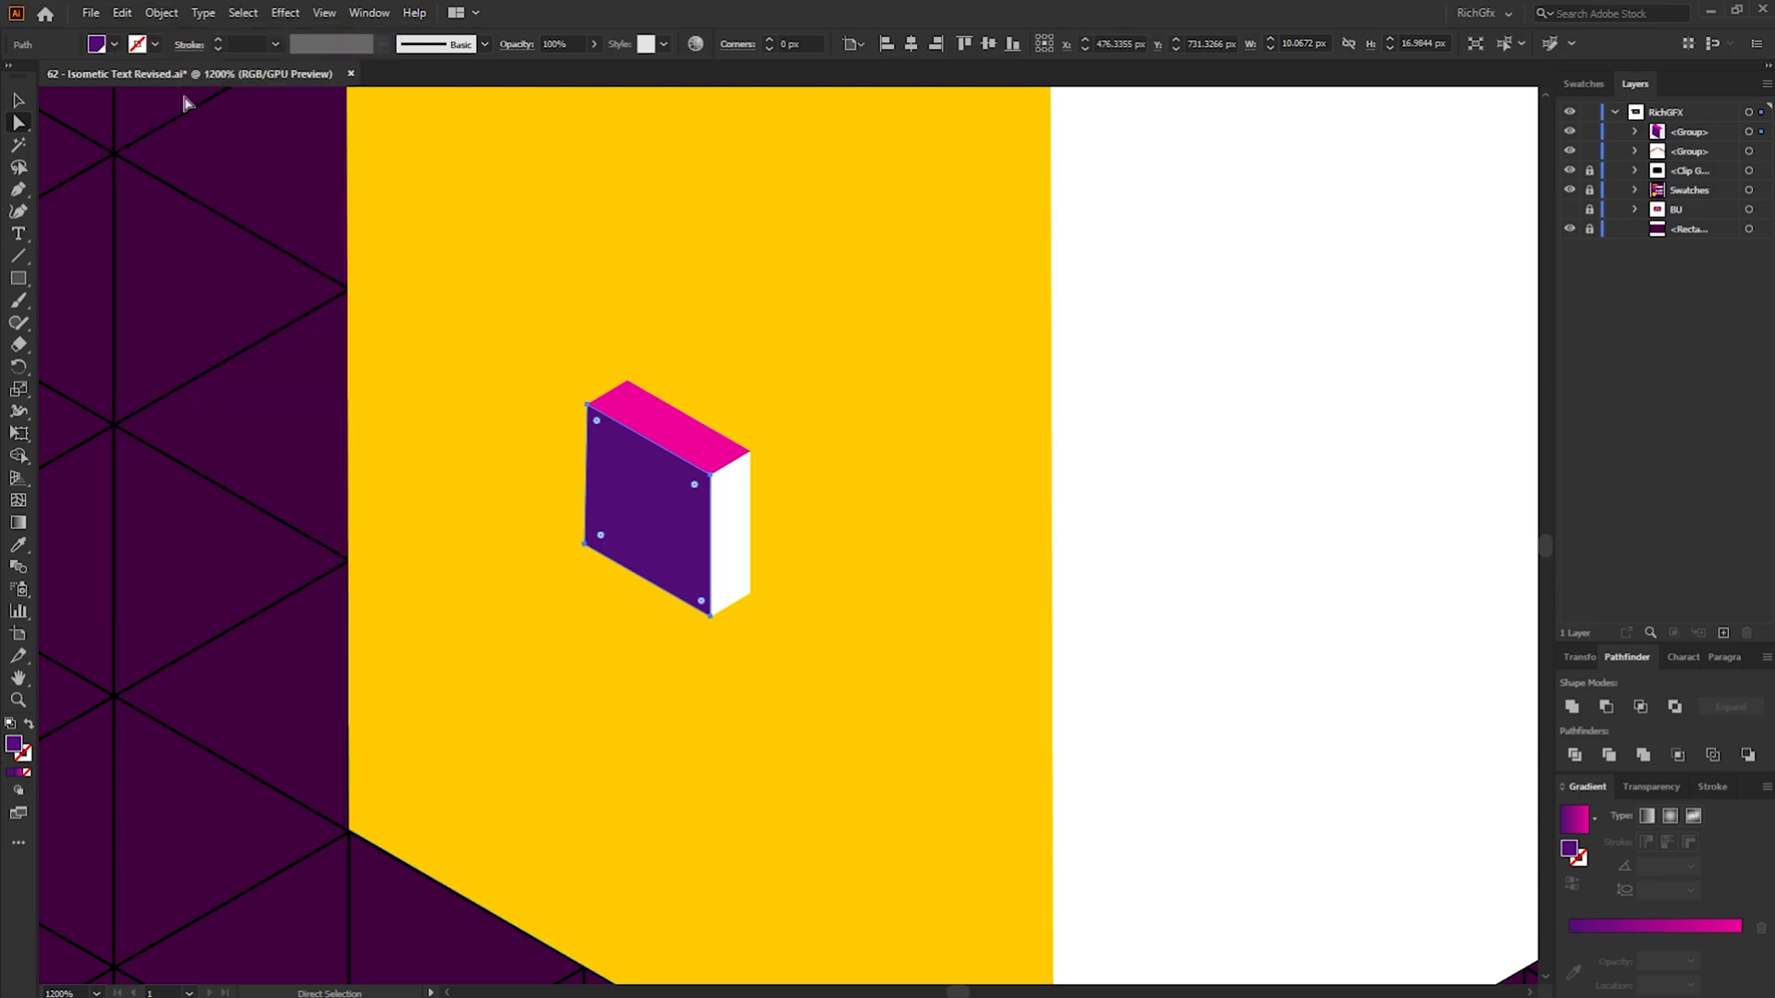
pyautogui.click(121, 13)
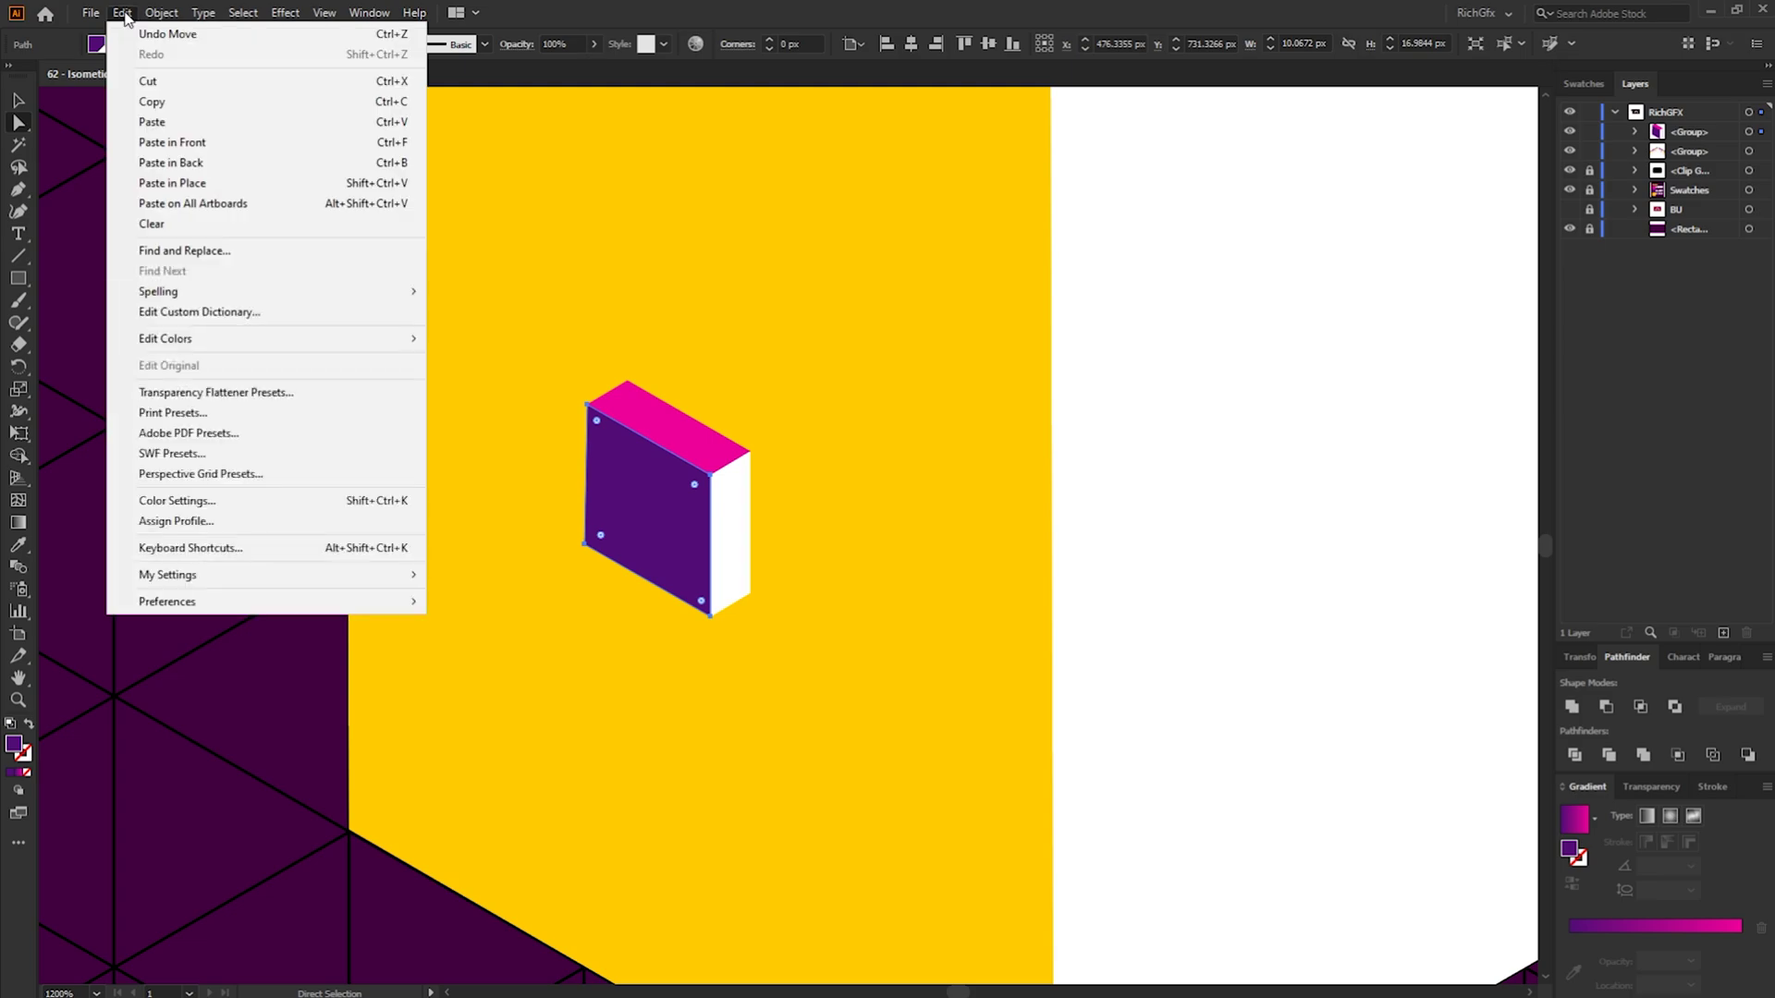
pyautogui.click(213, 182)
pyautogui.click(114, 43)
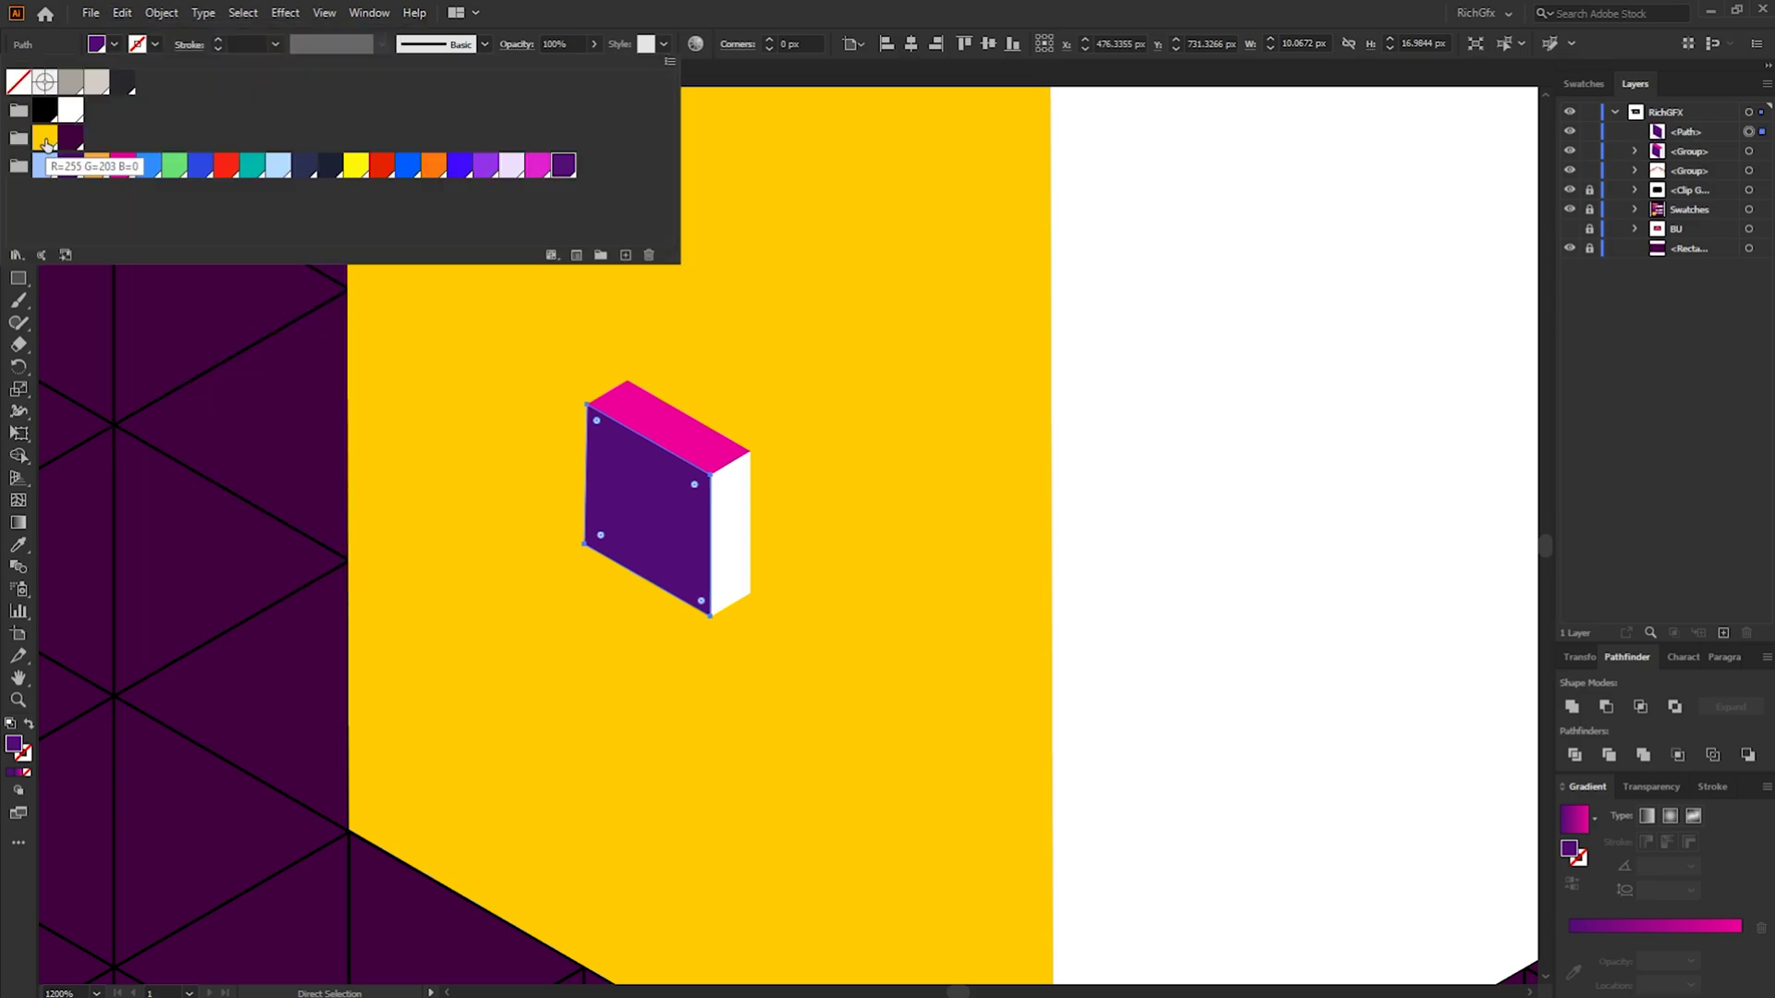
pyautogui.click(46, 141)
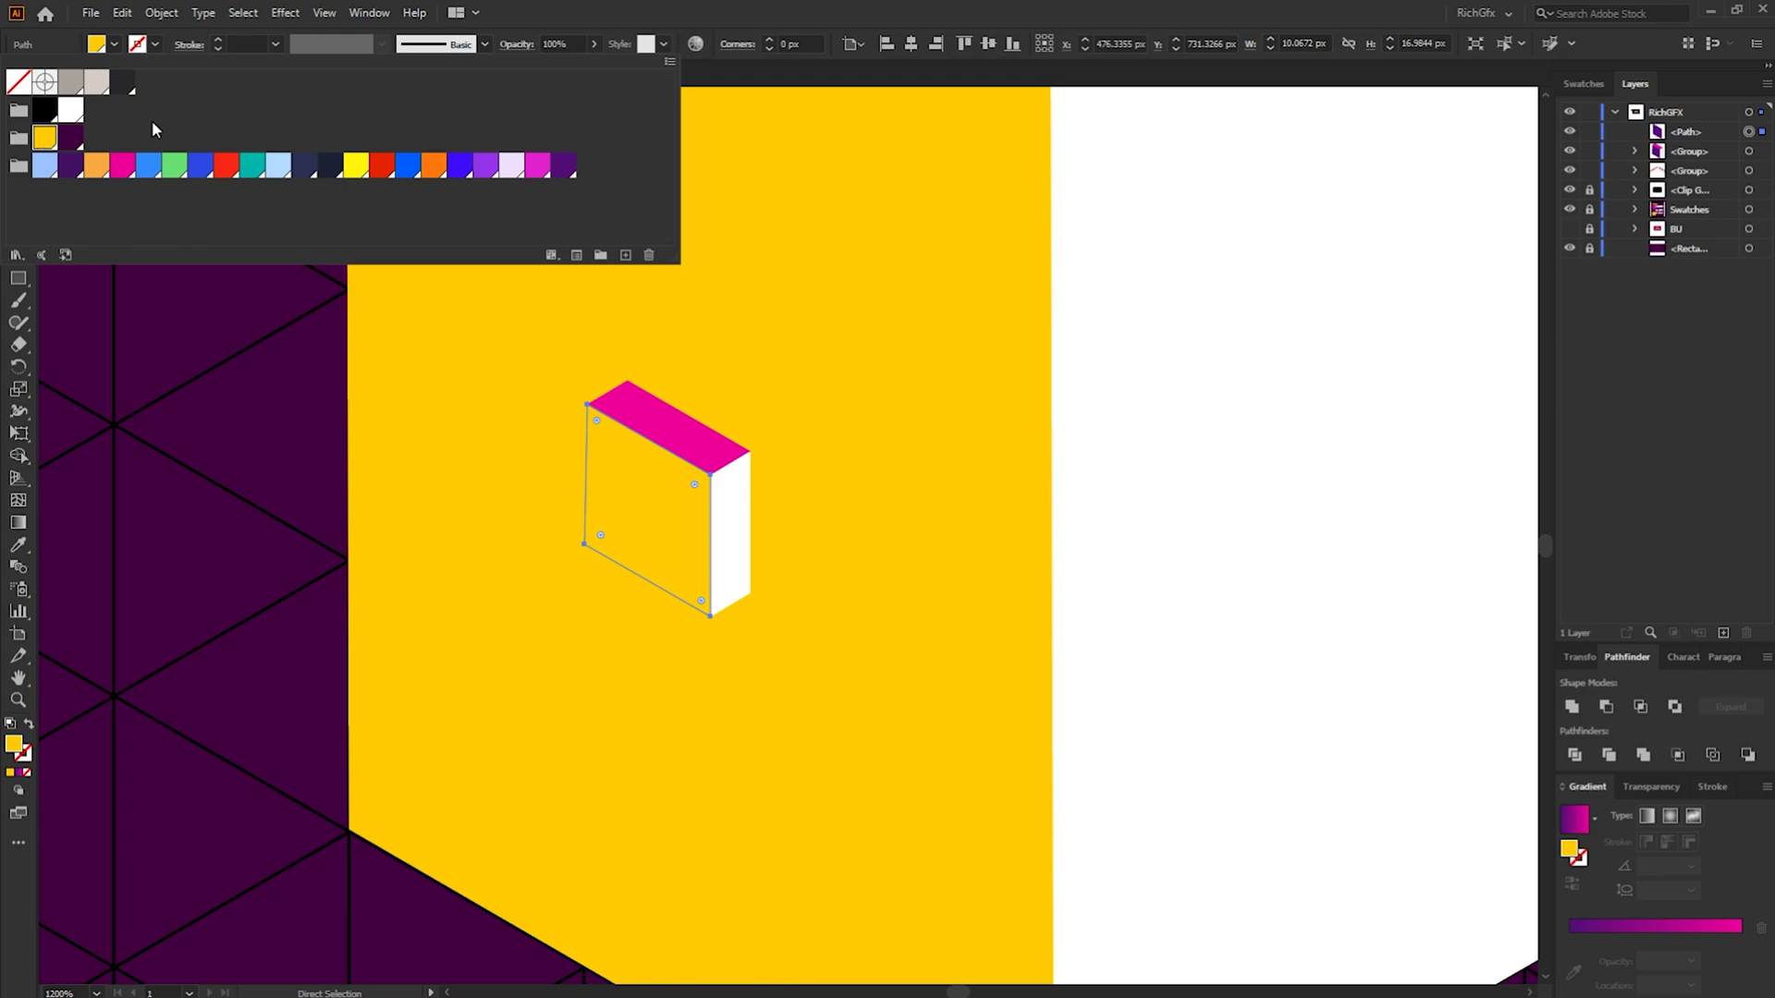
# Apply the Round Corners effect with a 50 px radius to the yellow copy of the front face
pyautogui.click(284, 14)
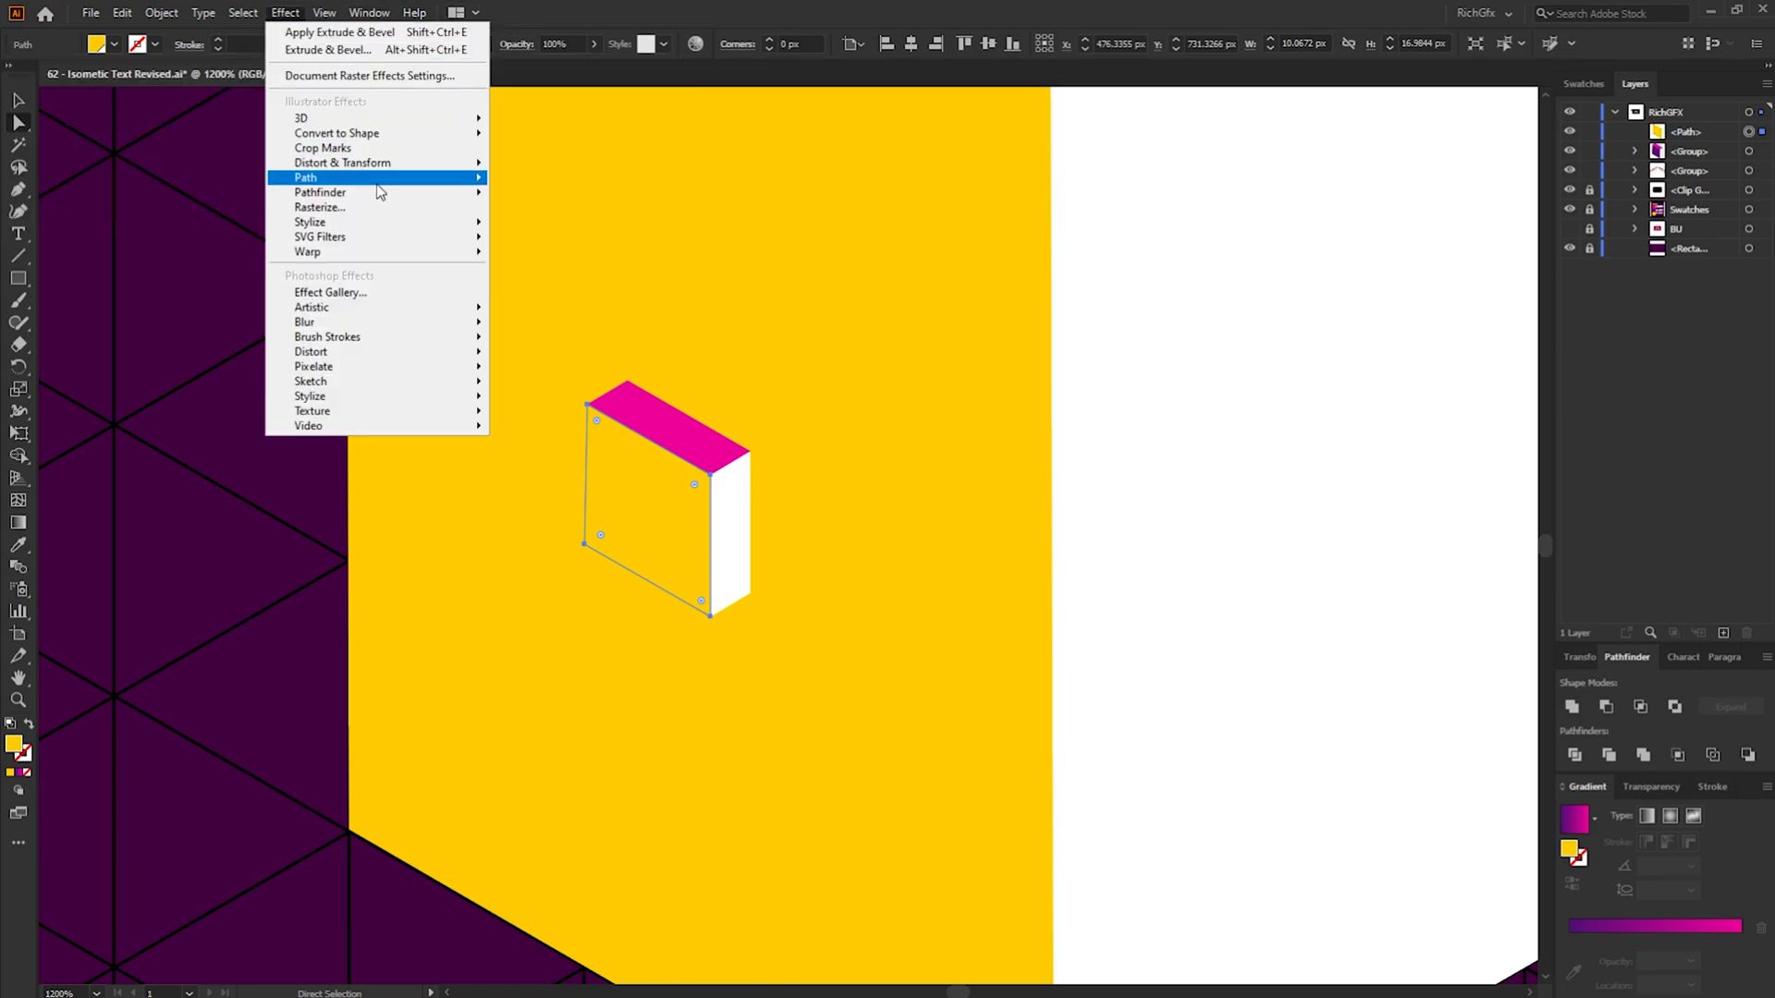
pyautogui.moveTo(367, 226)
pyautogui.click(571, 306)
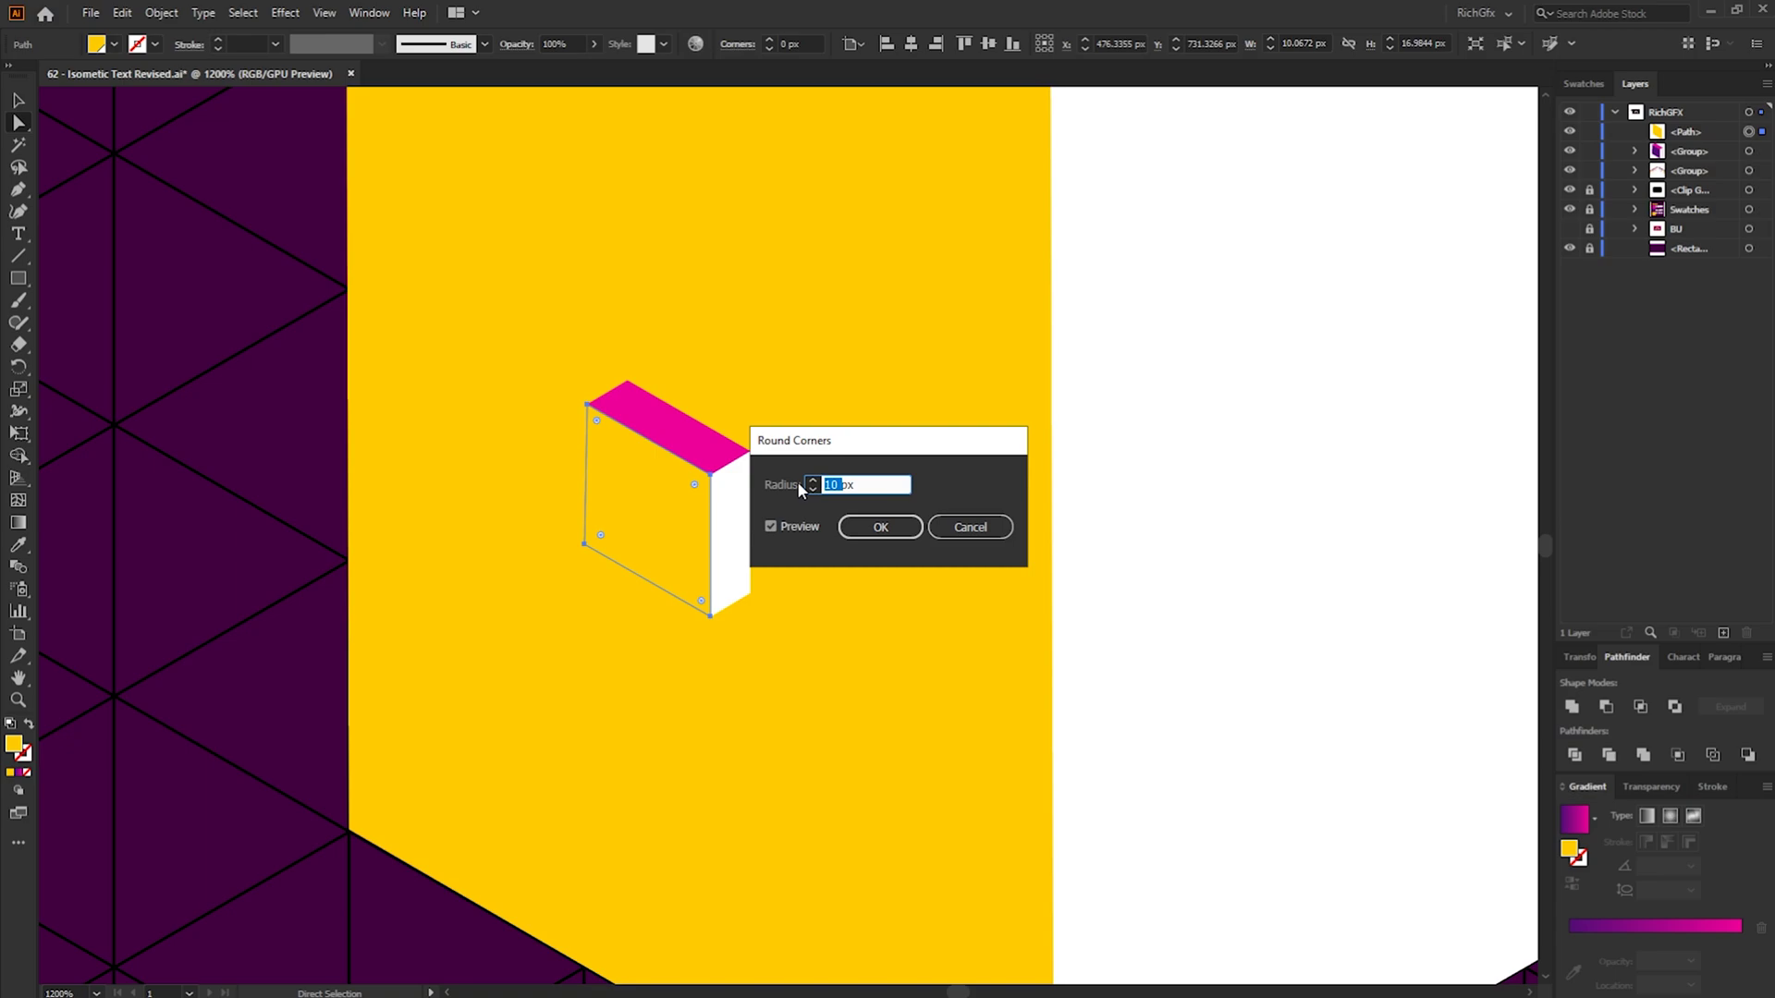
pyautogui.write('500')
pyautogui.click(893, 537)
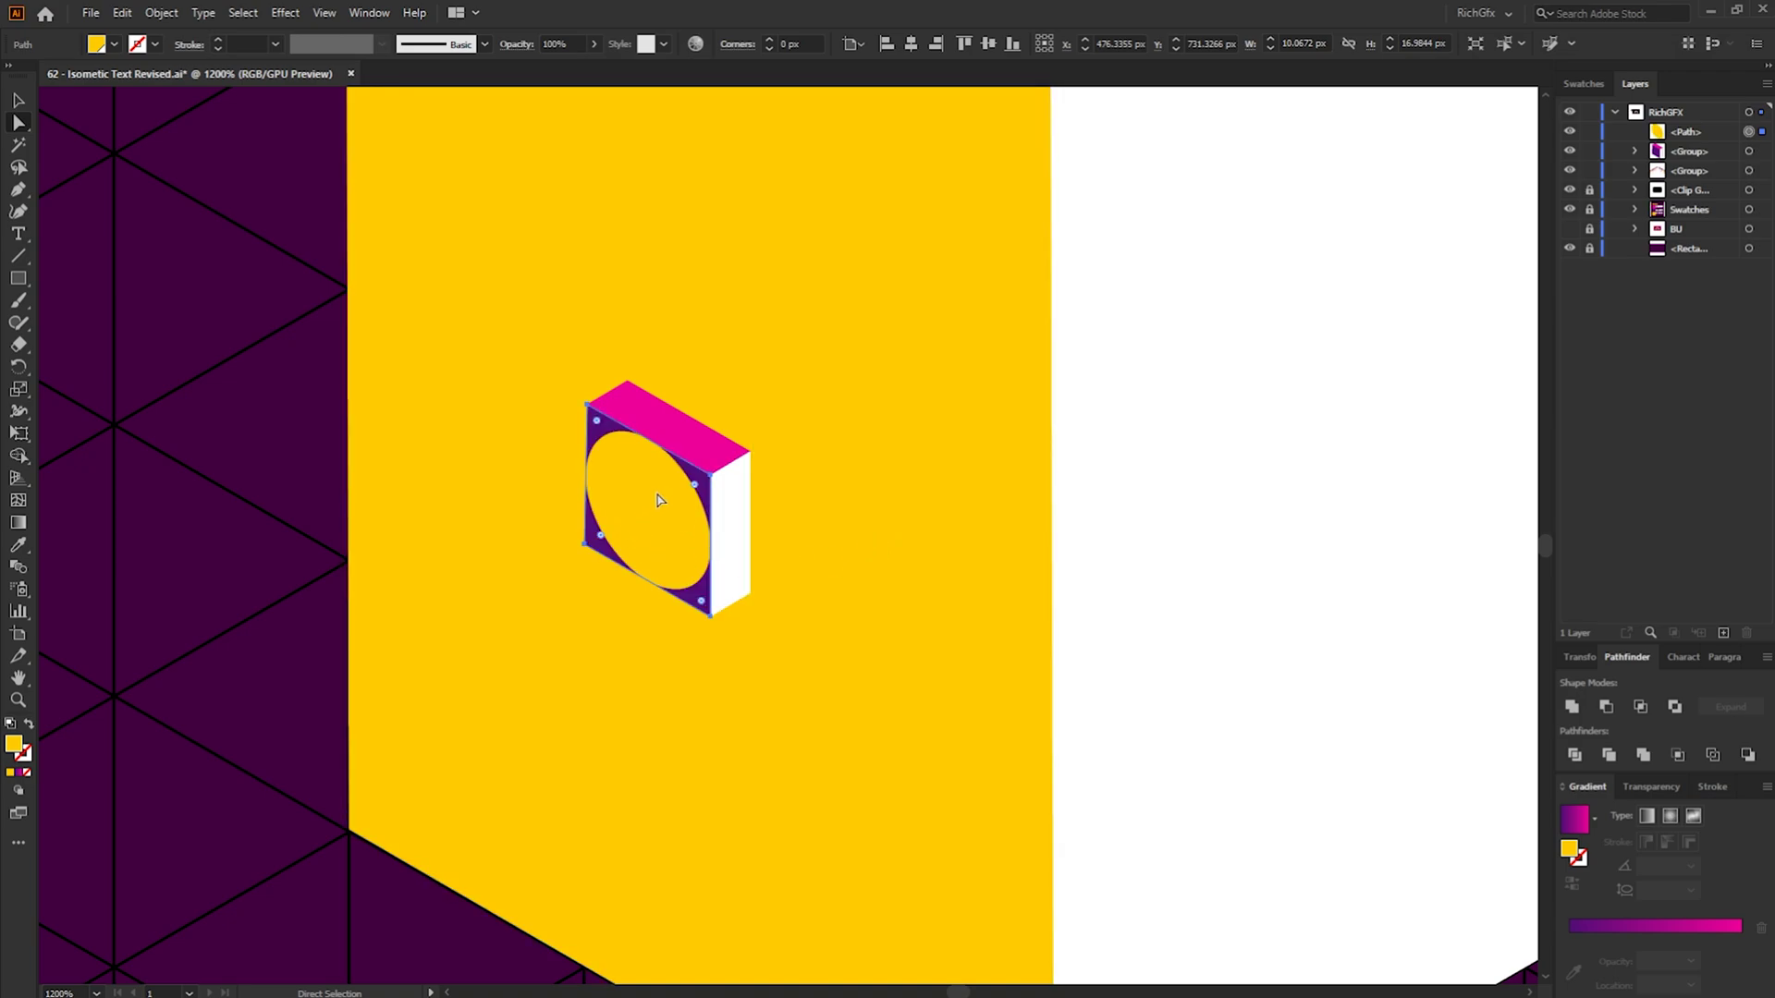
# Scale the yellow rounded shape down about its centre into a small circle in the middle of the purple front face
pyautogui.scroll(2, 621, 499)
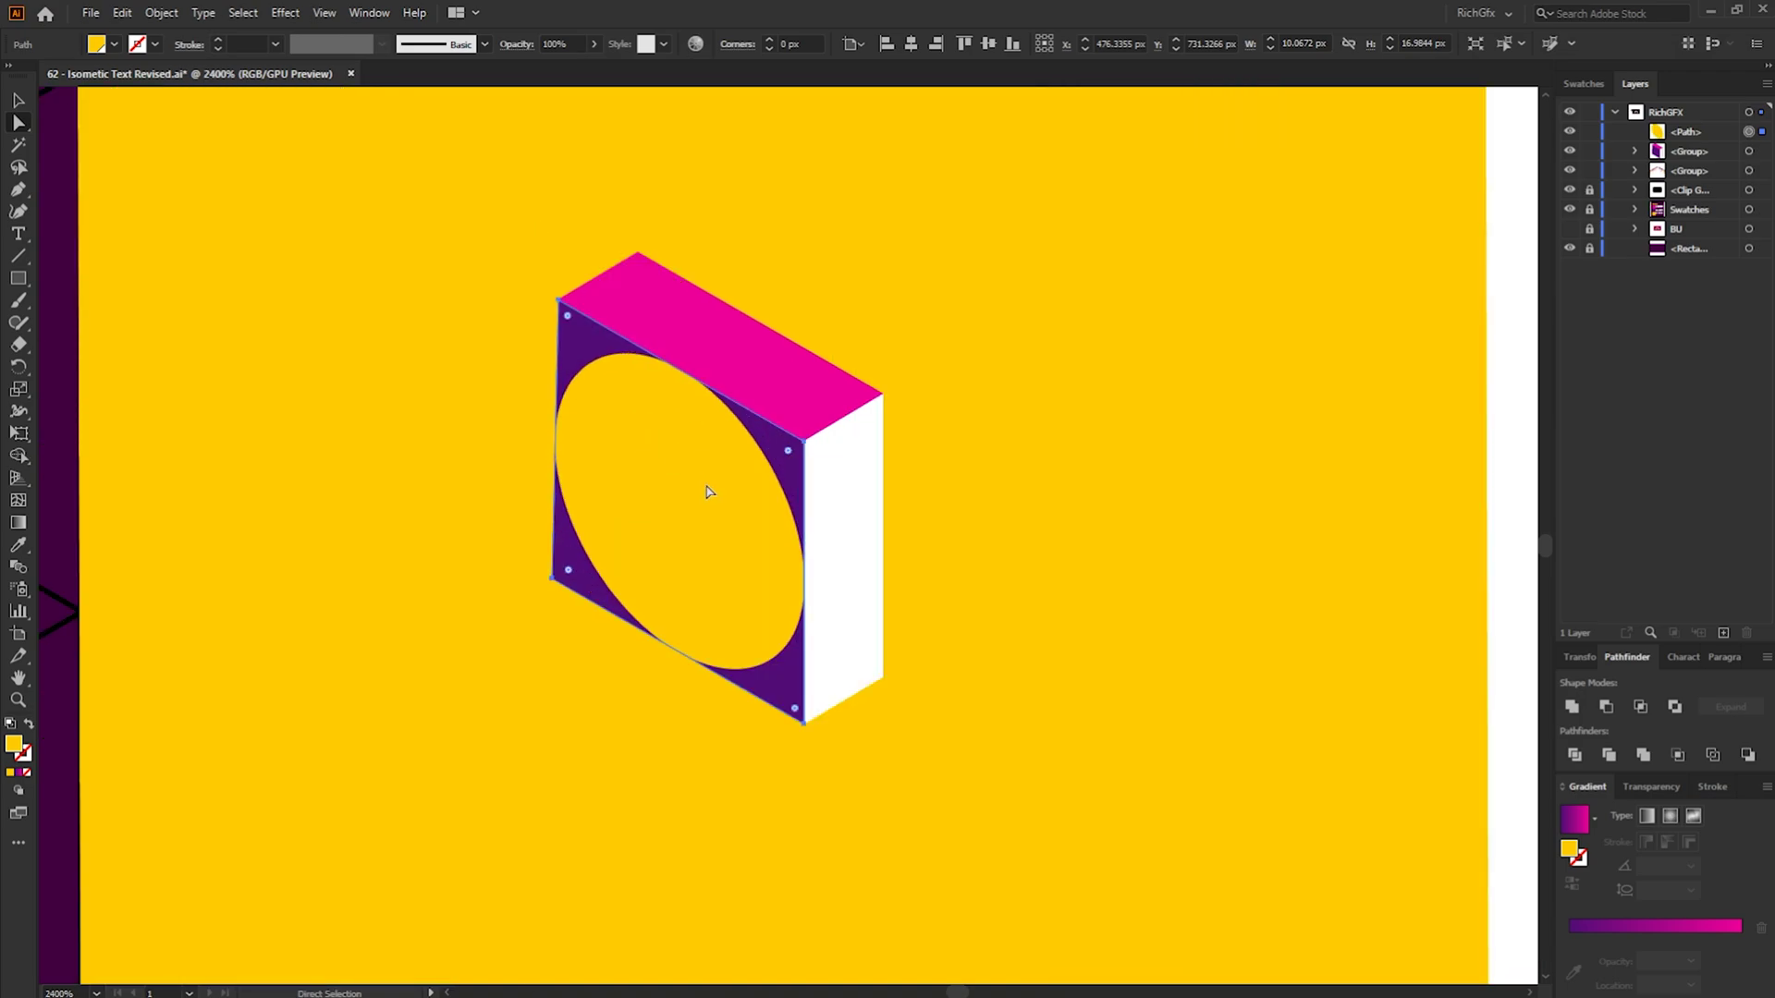
pyautogui.press('v')
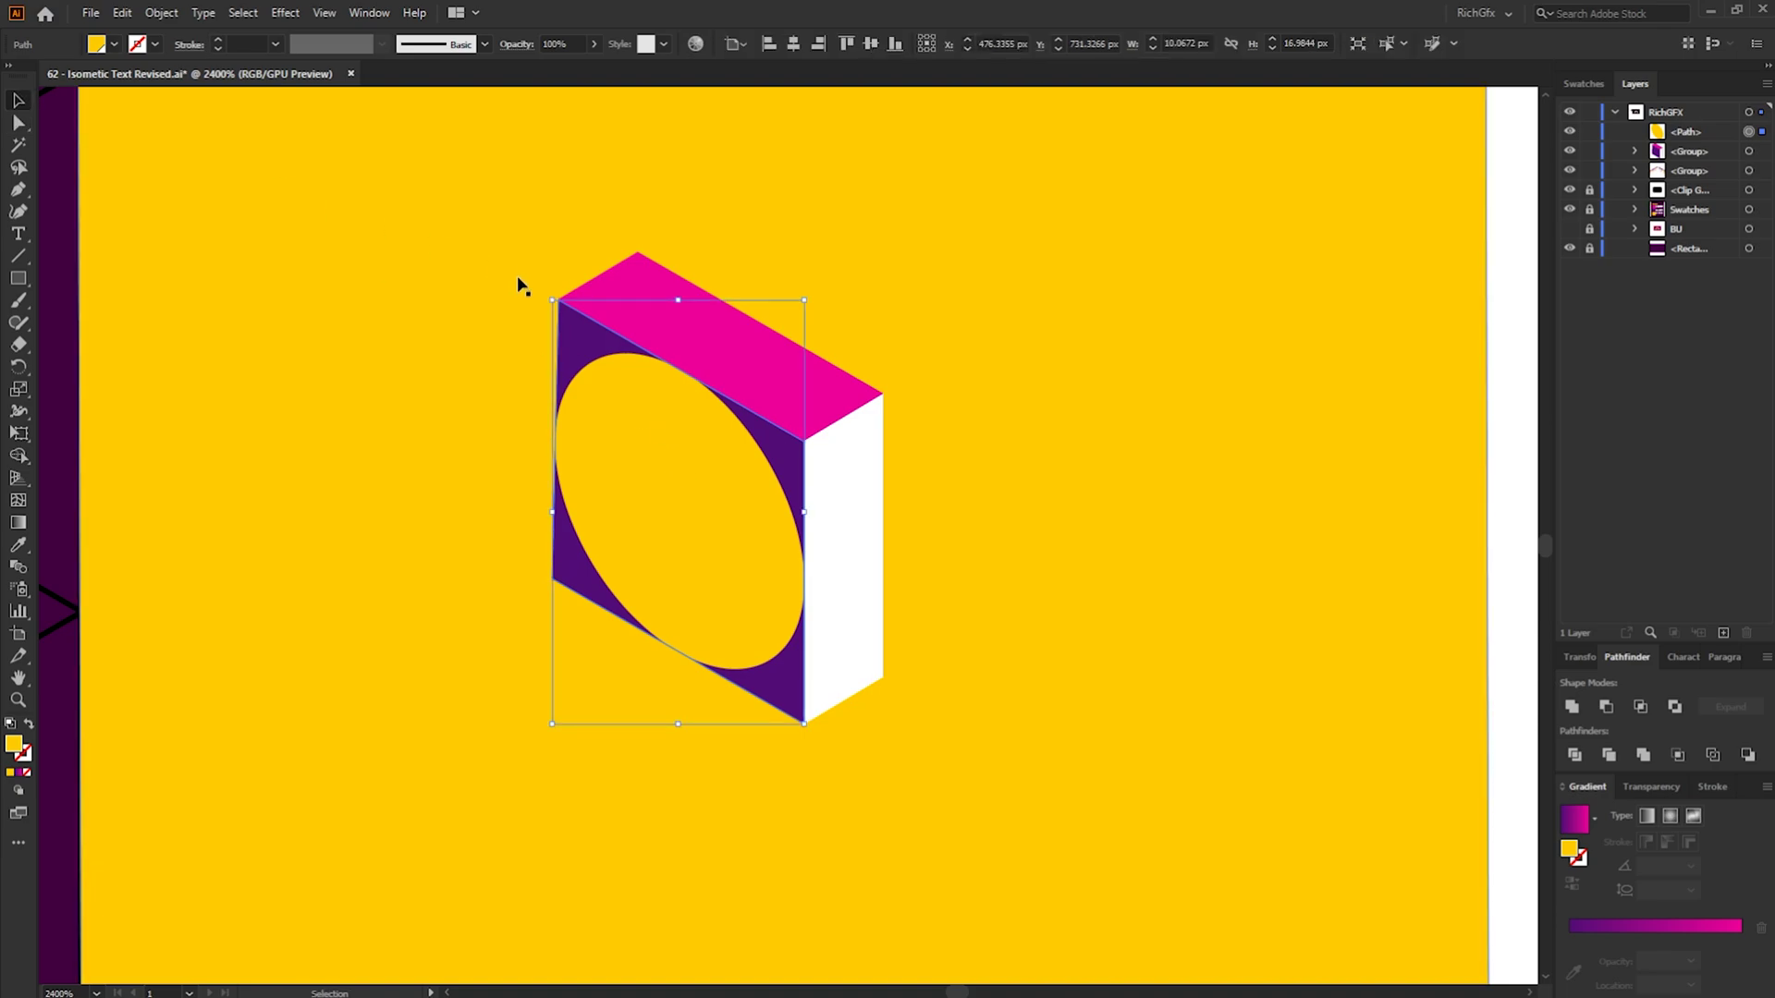
pyautogui.moveTo(551, 297); pyautogui.dragTo(647, 451)
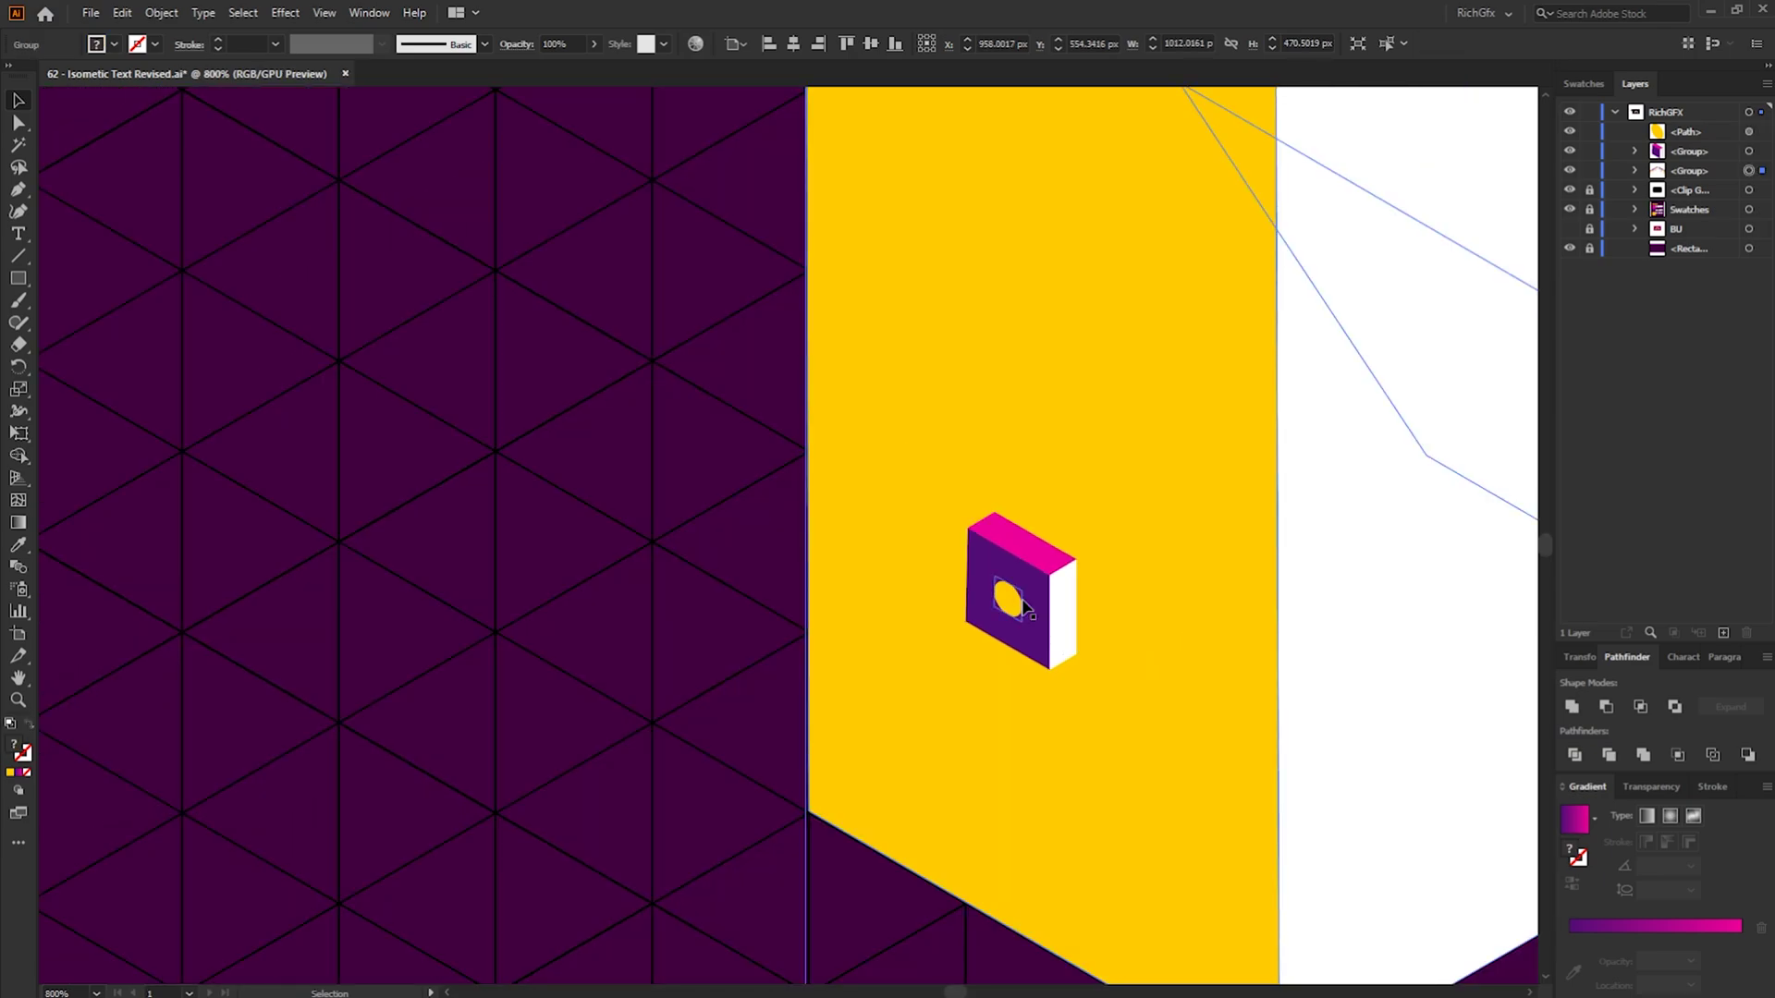
# Group the small yellow circle with the isometric block on the R's yellow side face
pyautogui.hotkey('ctrl', '-')
pyautogui.click(1293, 904)
pyautogui.hotkey('ctrl', '-')
pyautogui.hotkey('ctrl', '-')
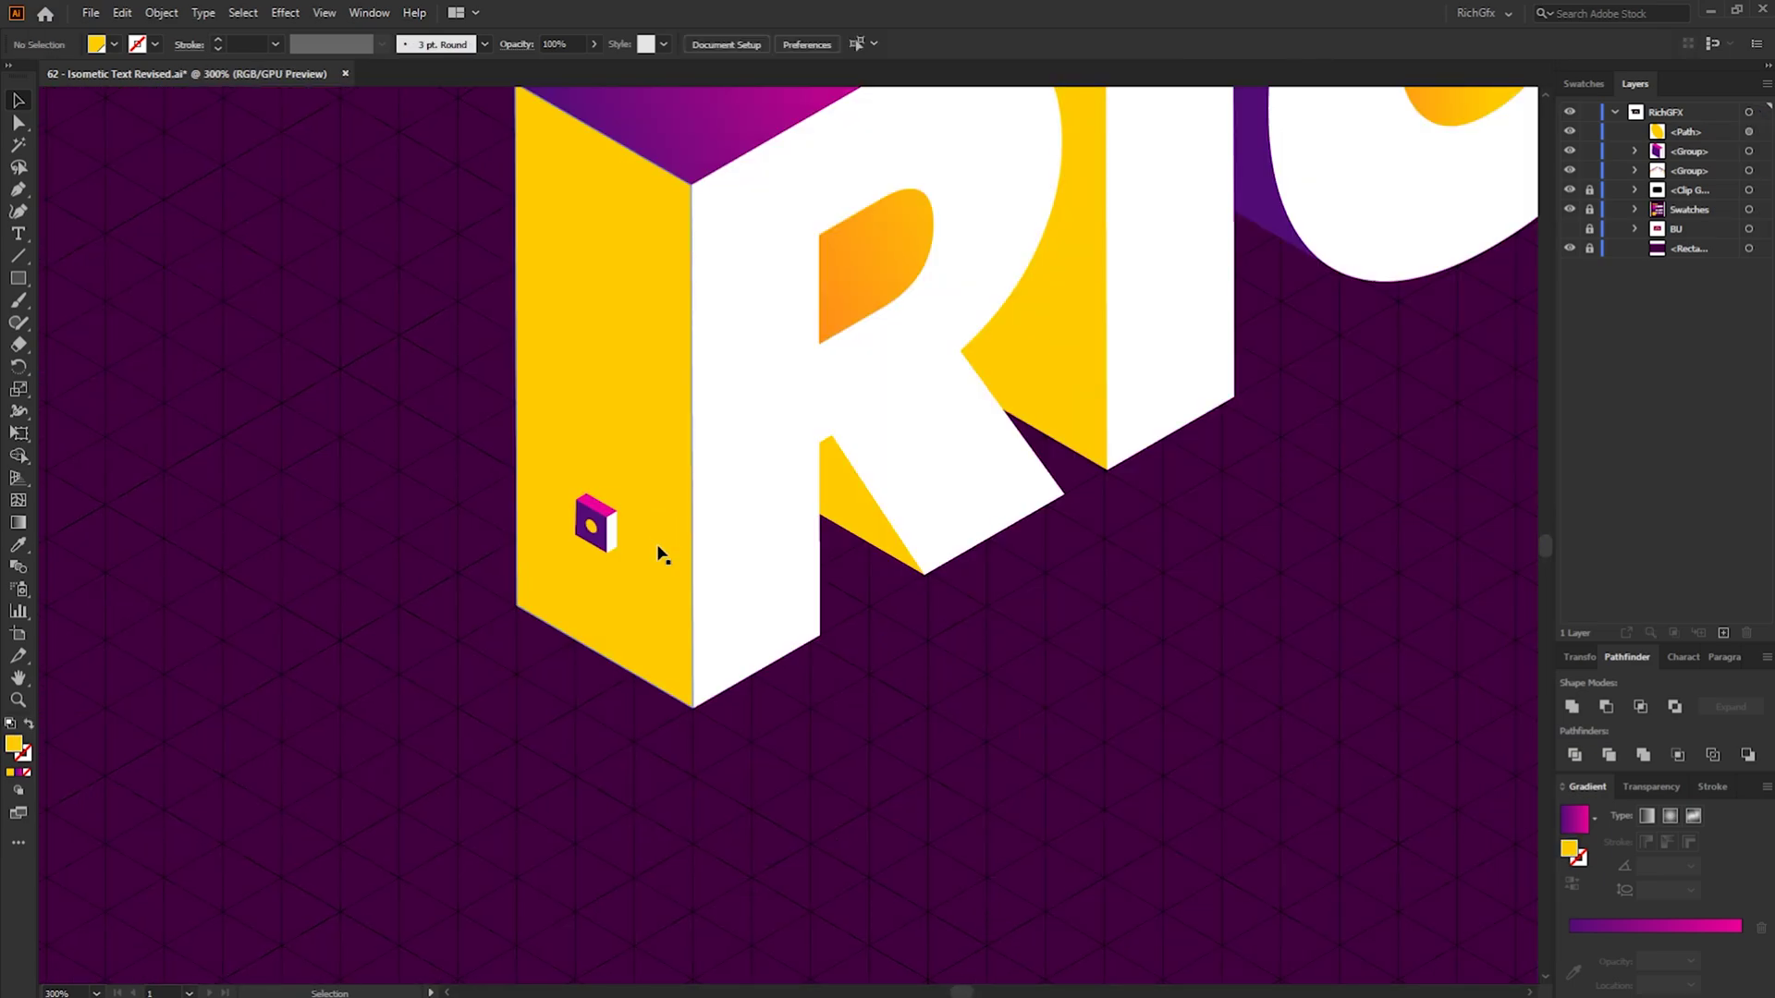
pyautogui.hotkey('ctrl', '+')
pyautogui.hotkey('ctrl', '+')
pyautogui.click(762, 594)
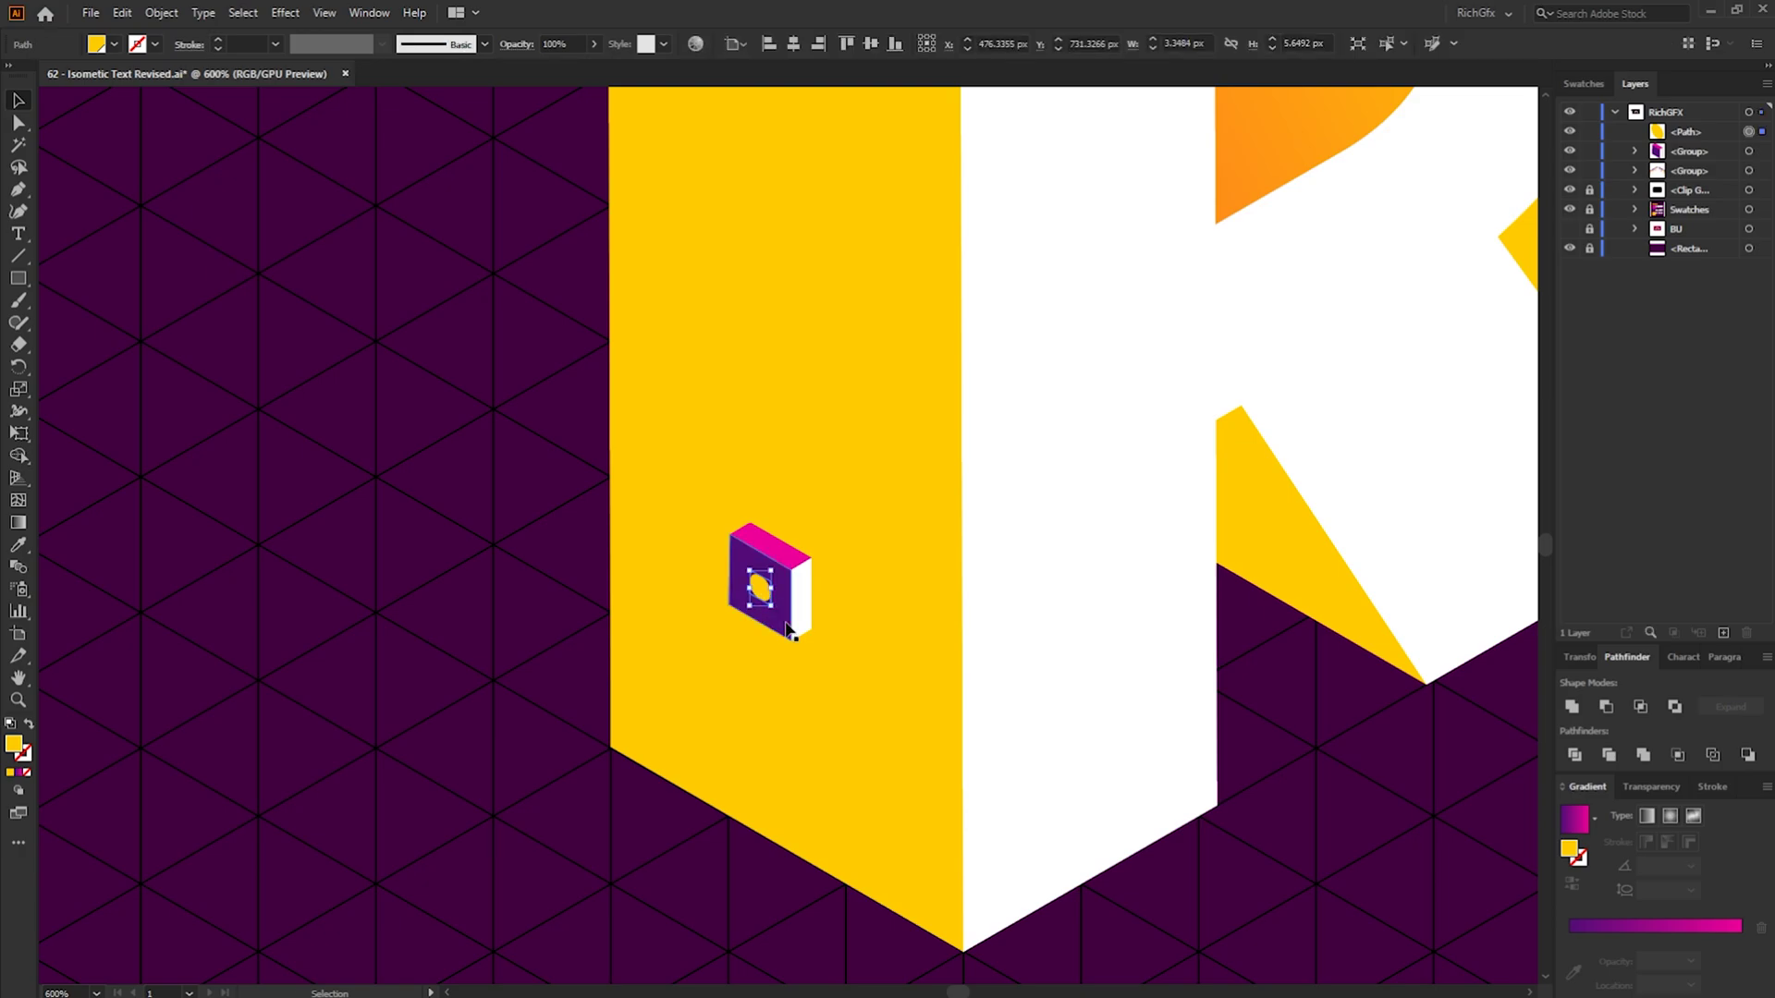
pyautogui.keyDown('shift'); pyautogui.click(785, 631); pyautogui.keyUp('shift')
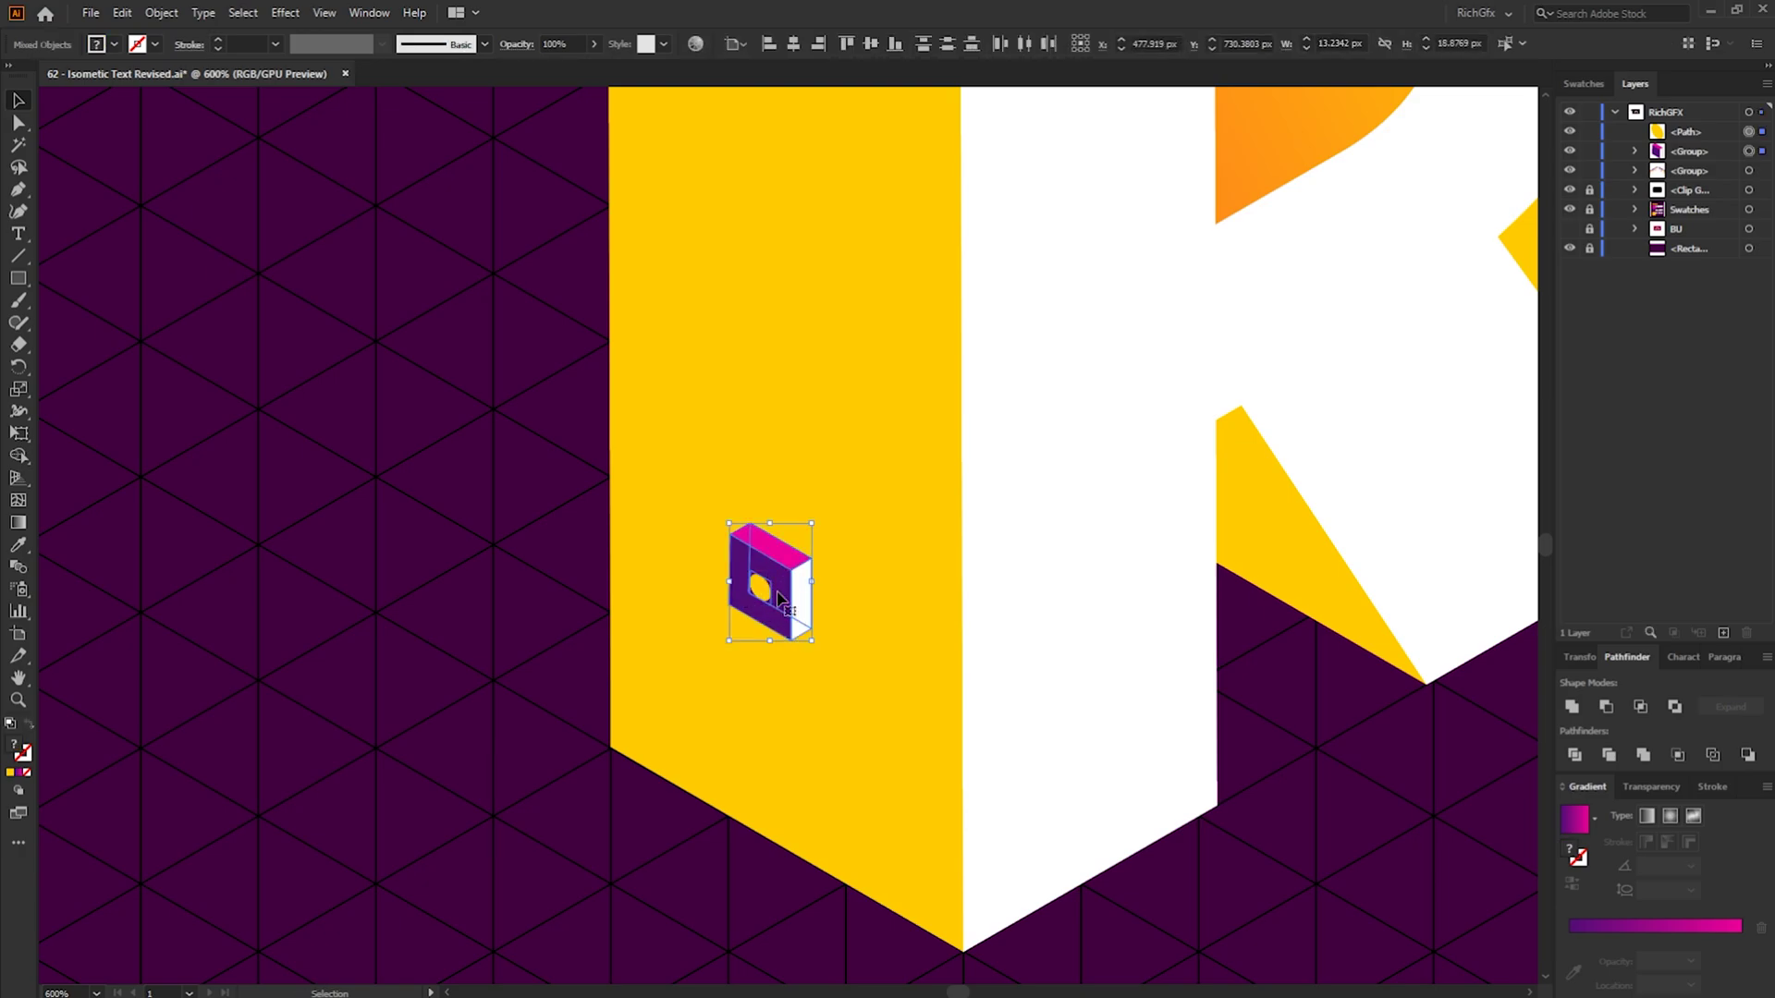
pyautogui.click(159, 13)
pyautogui.click(186, 102)
# Copy the circle-marked block and place the copy on the G's white front face near the end of its crossbar
pyautogui.hotkey('ctrl', '-')
pyautogui.hotkey('ctrl', '-')
pyautogui.hotkey('ctrl', '-')
pyautogui.hotkey('ctrl', '-')
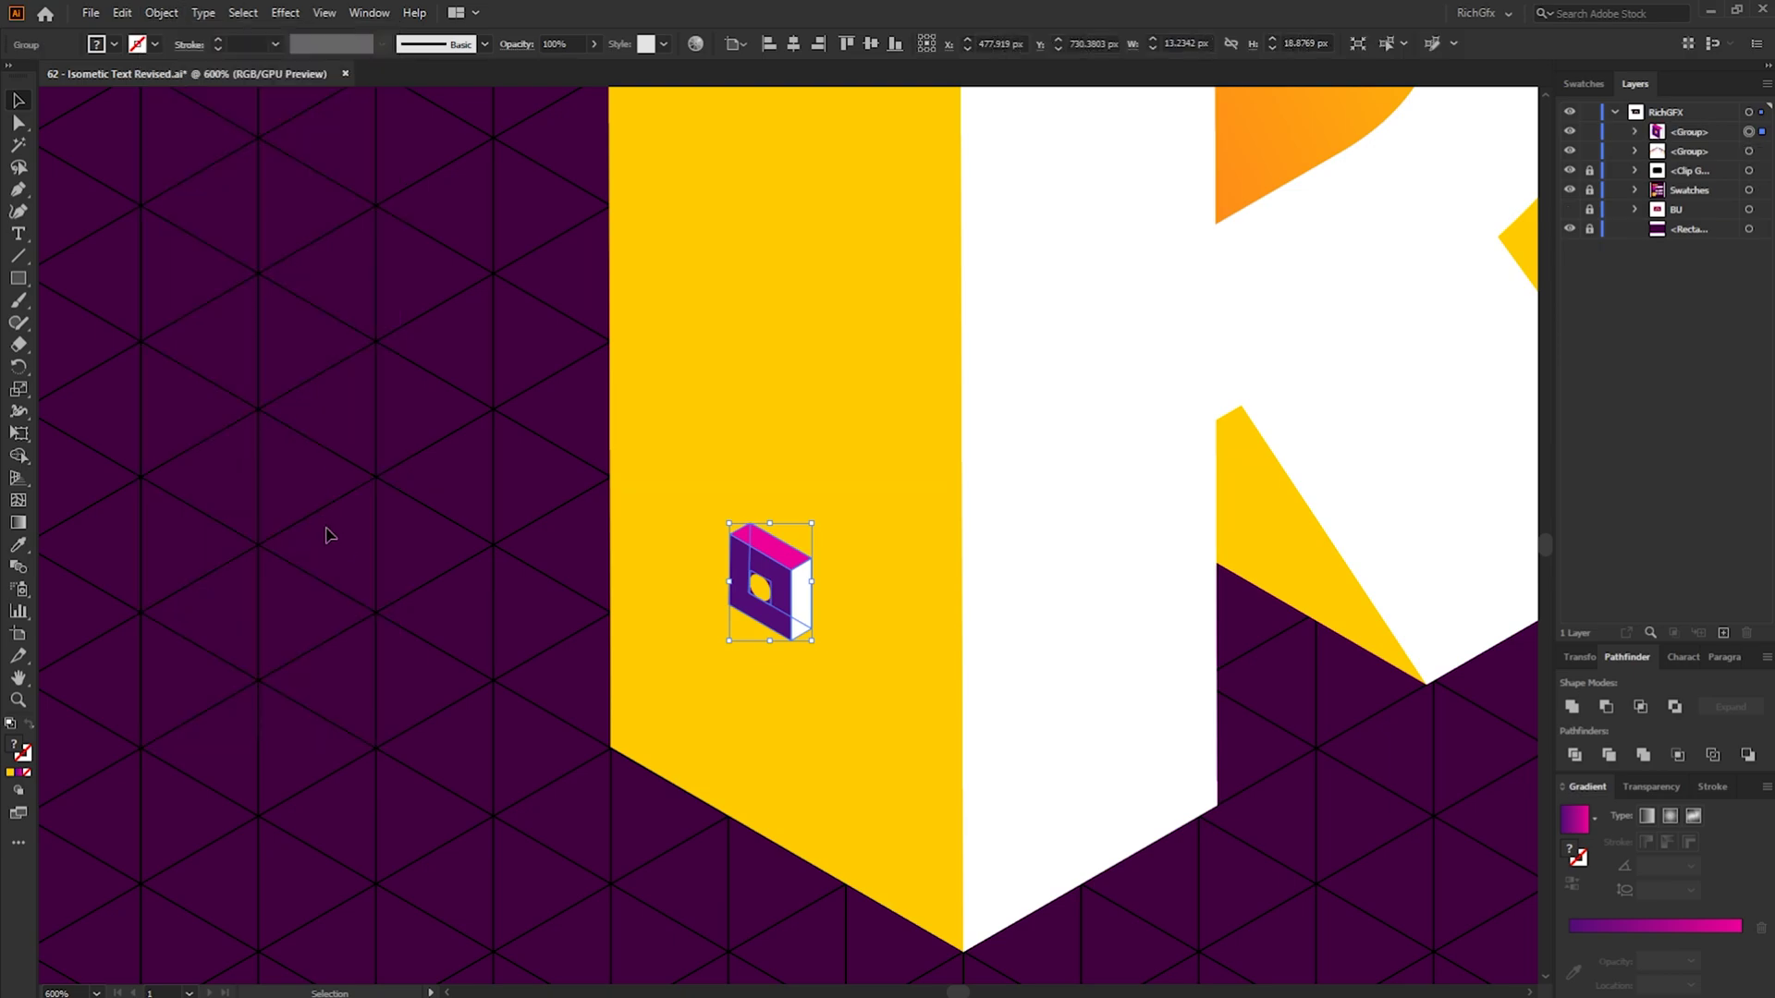
pyautogui.click(121, 13)
pyautogui.click(166, 104)
pyautogui.click(1093, 646)
pyautogui.moveTo(1315, 571); pyautogui.dragTo(641, 653)
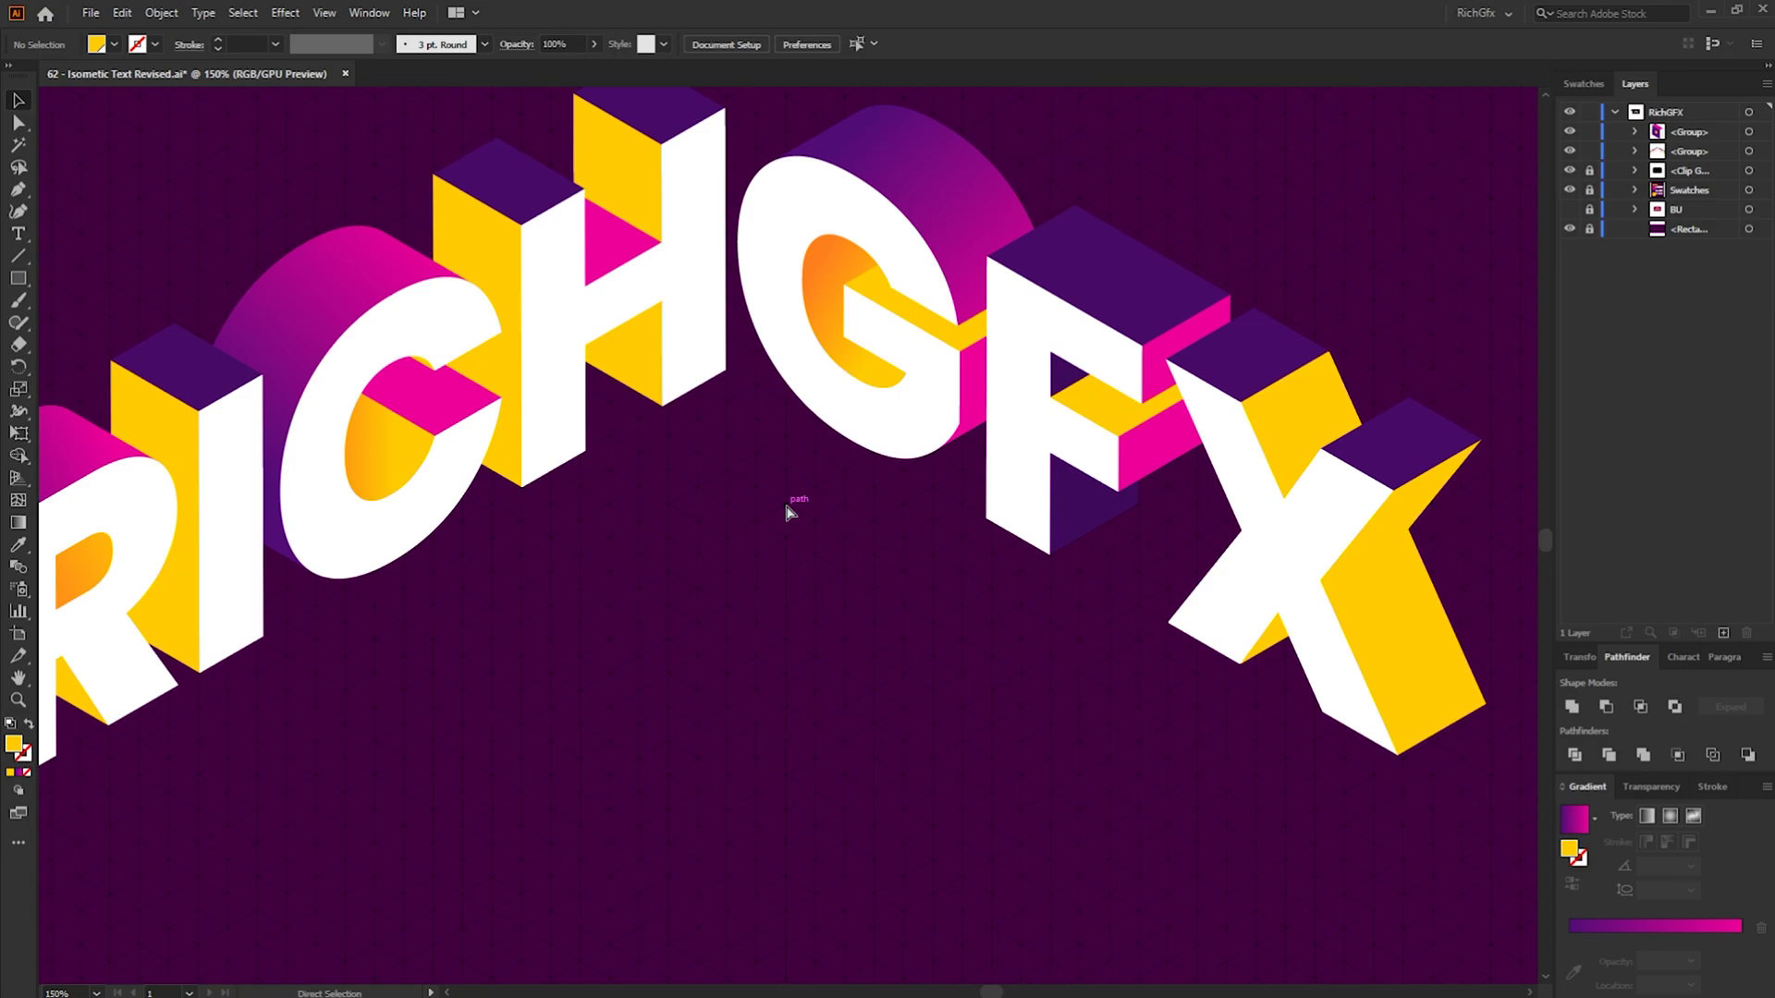
pyautogui.hotkey('ctrl', 'v')
pyautogui.scroll(3, 781, 470)
pyautogui.moveTo(830, 641); pyautogui.dragTo(1200, 228)
pyautogui.click(1236, 602)
# Fill the white side face of the G's block with the yellow sampled from the G's crossbar
pyautogui.scroll(5, 1093, 554)
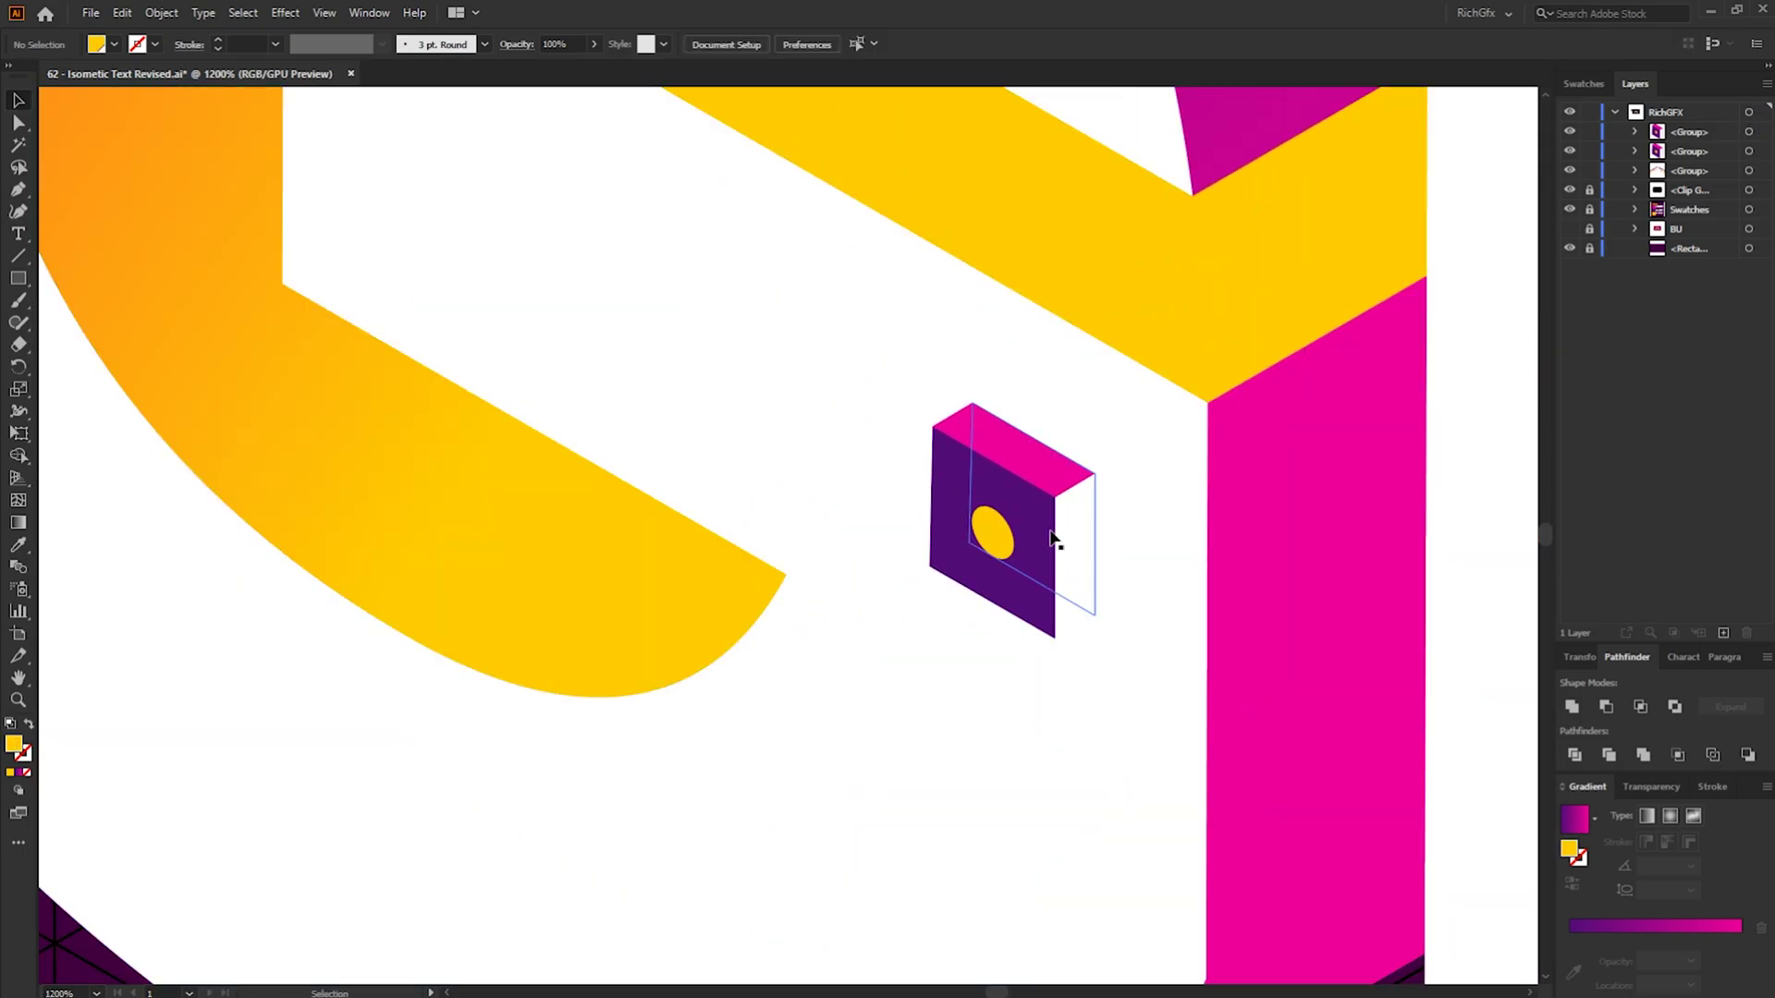
pyautogui.press('a')
pyautogui.click(1069, 534)
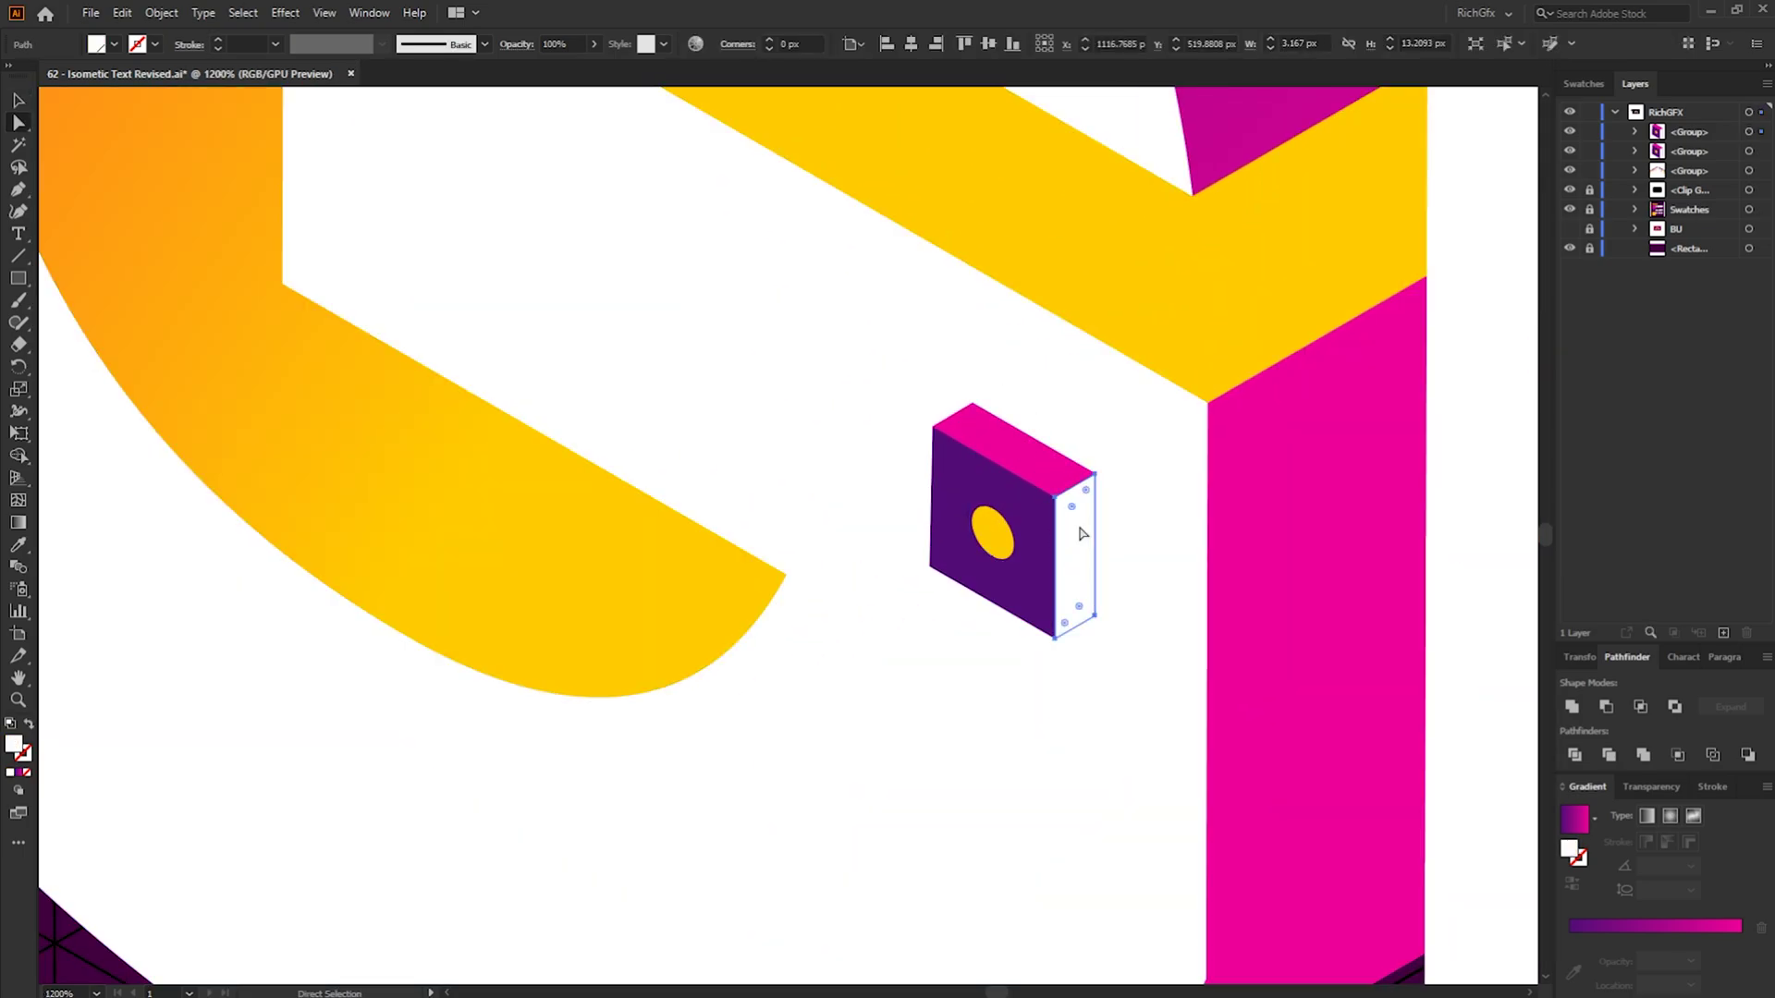
pyautogui.press('i')
pyautogui.click(1172, 368)
pyautogui.click(16, 99)
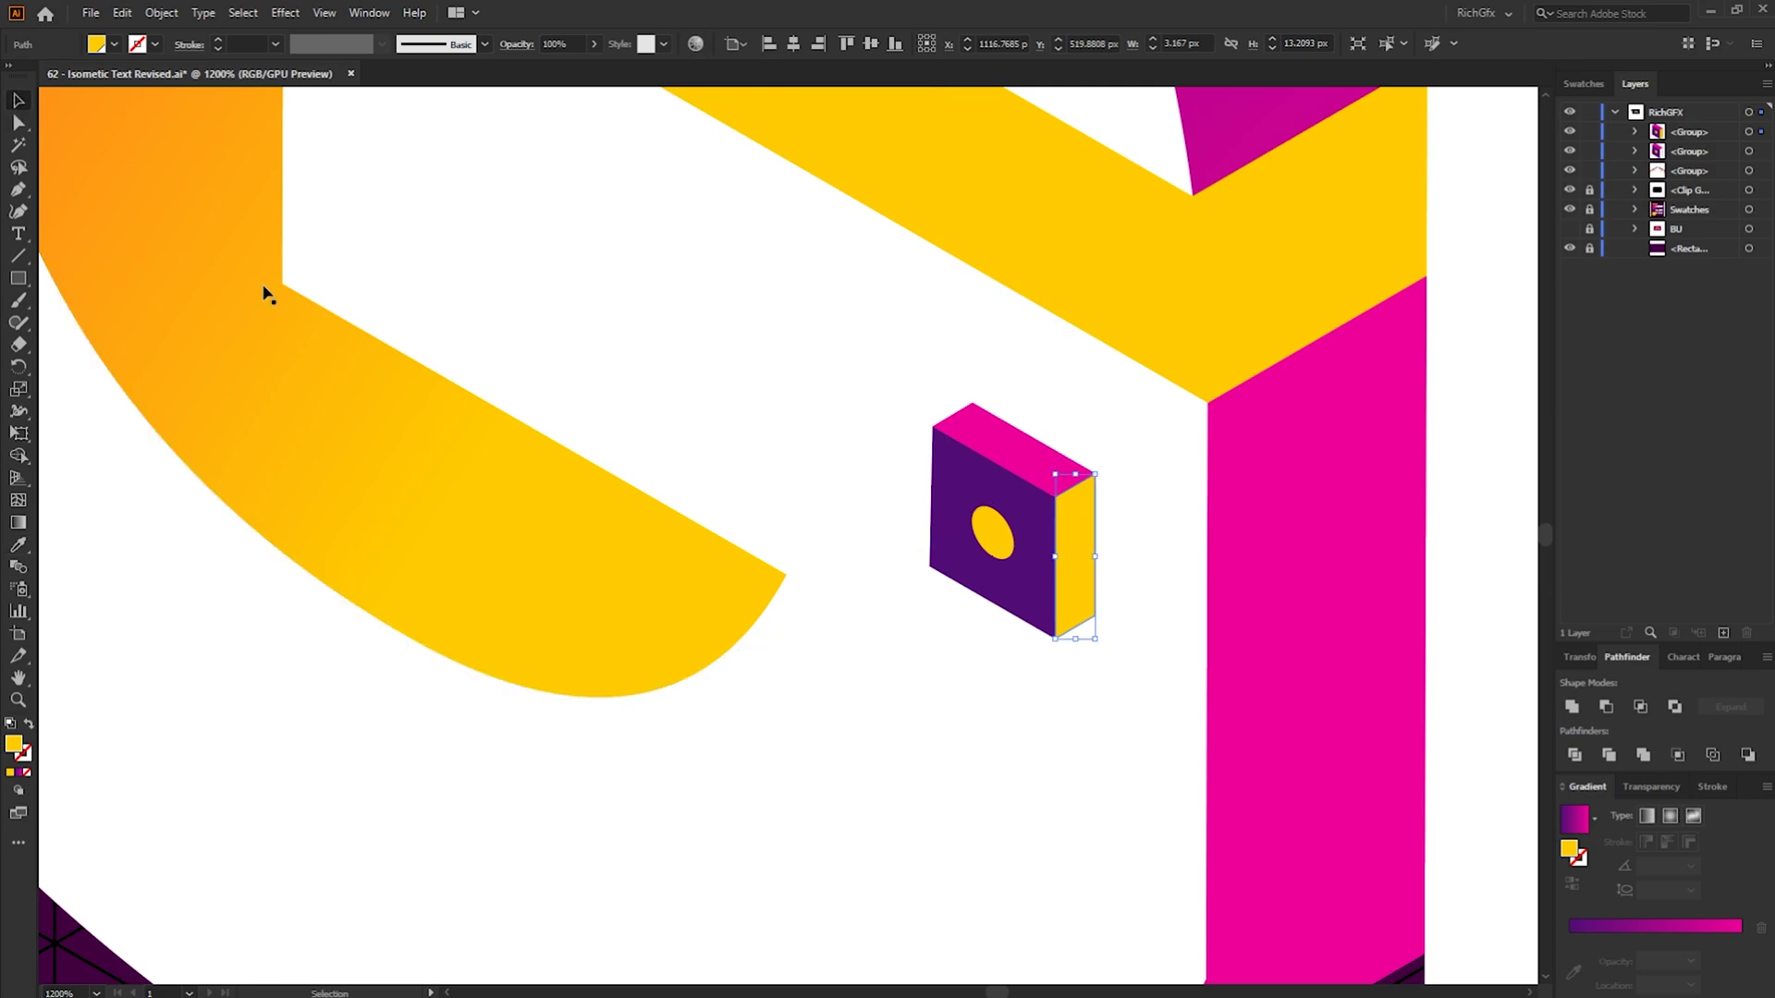
pyautogui.scroll(-5, 890, 592)
pyautogui.click(955, 884)
# Duplicate the yellow-sided block onto the lower front face of the F and the centre of the X
pyautogui.moveTo(995, 921); pyautogui.dragTo(676, 803)
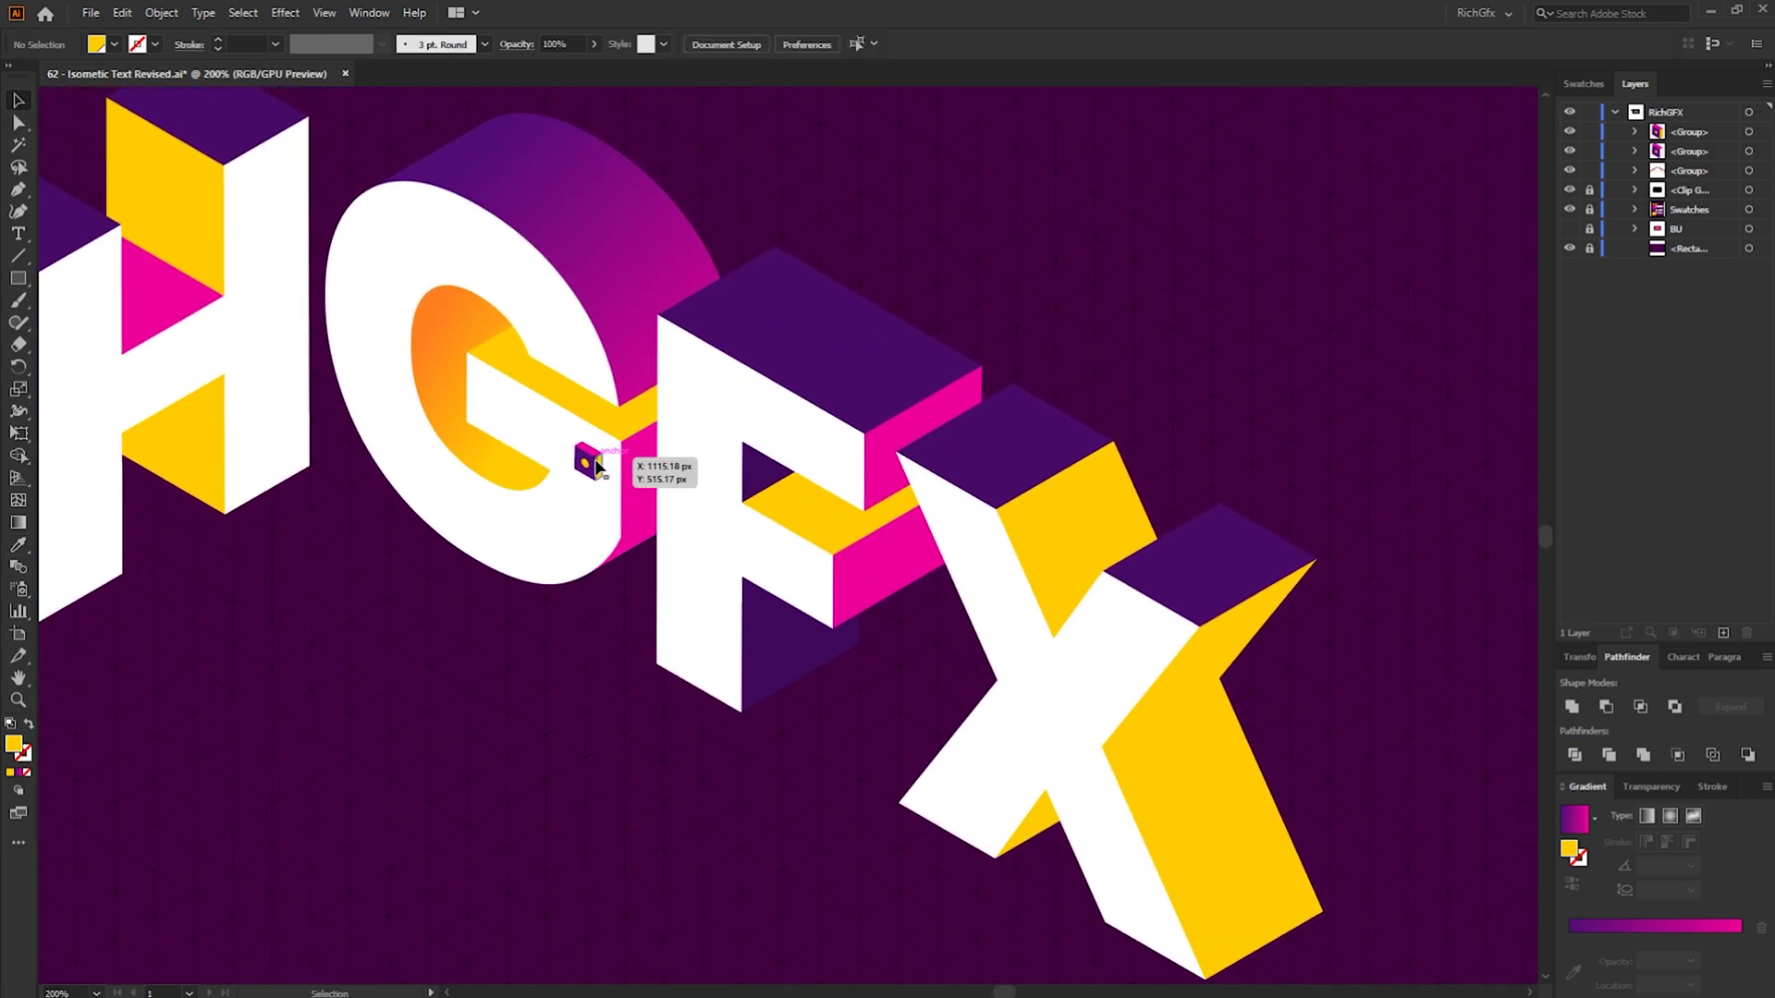
pyautogui.click(596, 467)
pyautogui.moveTo(593, 467); pyautogui.dragTo(696, 637)
pyautogui.click(822, 869)
pyautogui.moveTo(823, 869); pyautogui.dragTo(648, 627)
pyautogui.moveTo(520, 394); pyautogui.dragTo(875, 463)
pyautogui.click(792, 824)
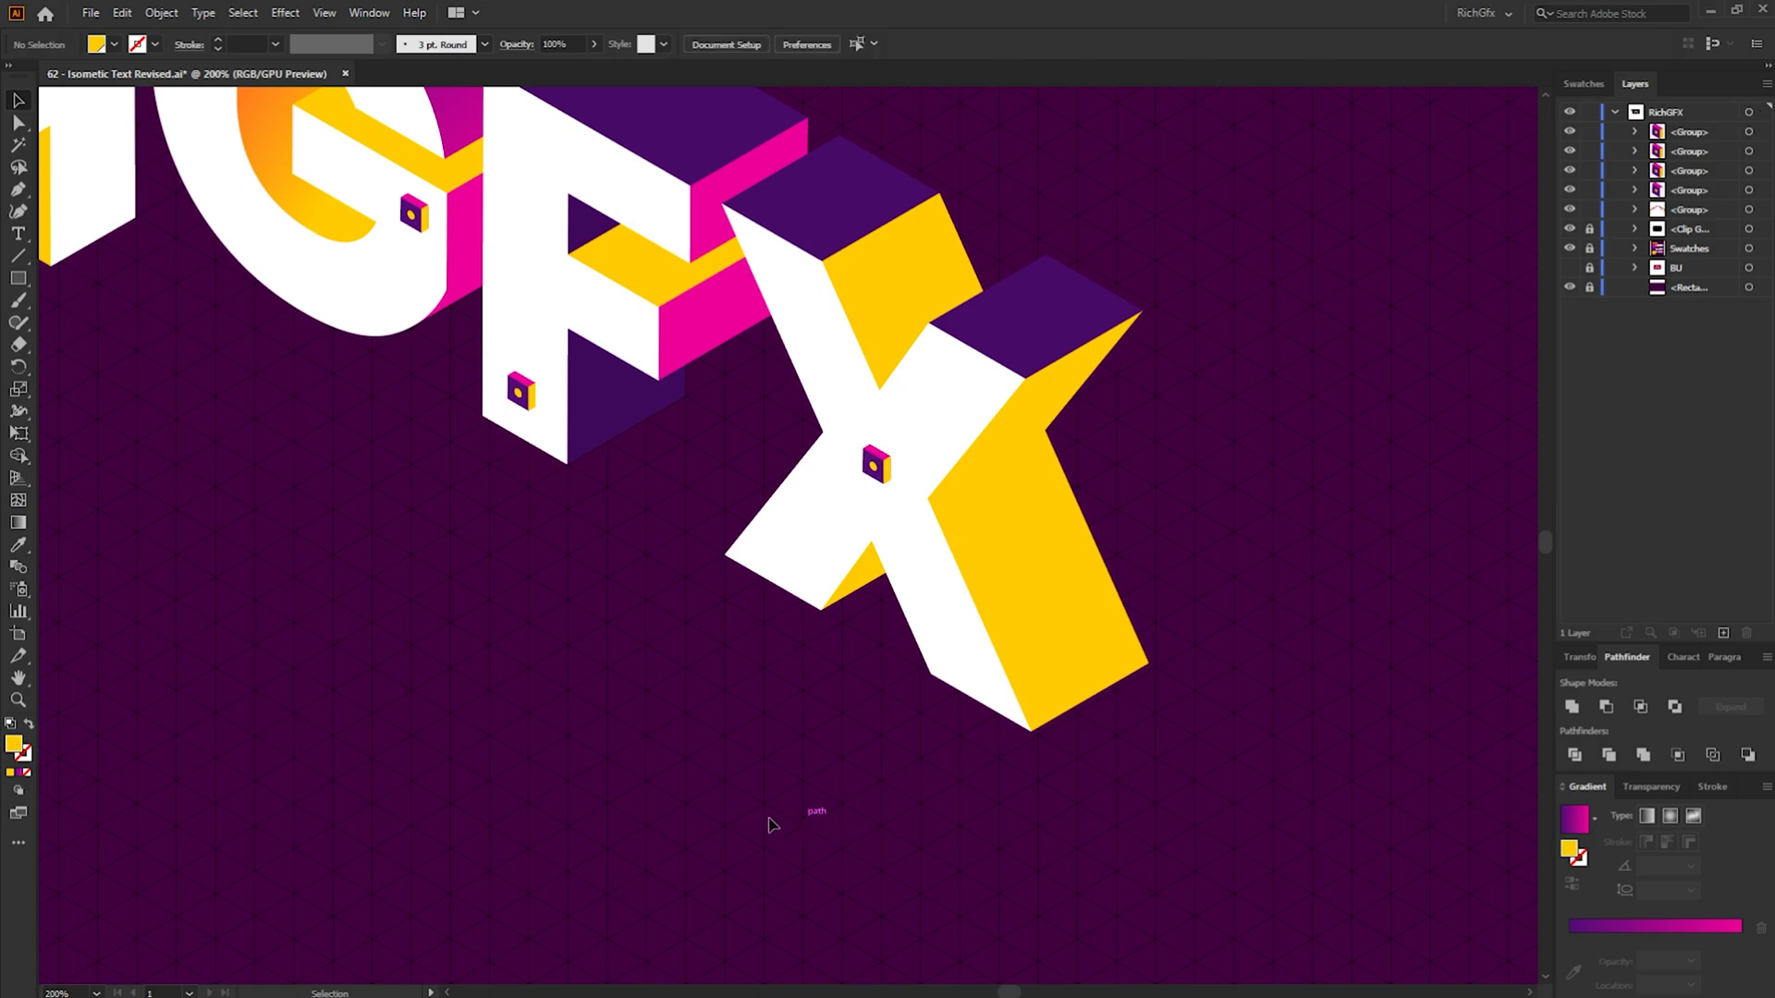
# Draw a yellow parallelogram with about 21.7 px sides along the isometric grid just below the I
pyautogui.scroll(-1, 638, 804)
pyautogui.moveTo(476, 798); pyautogui.dragTo(1188, 685)
pyautogui.scroll(4, 564, 503)
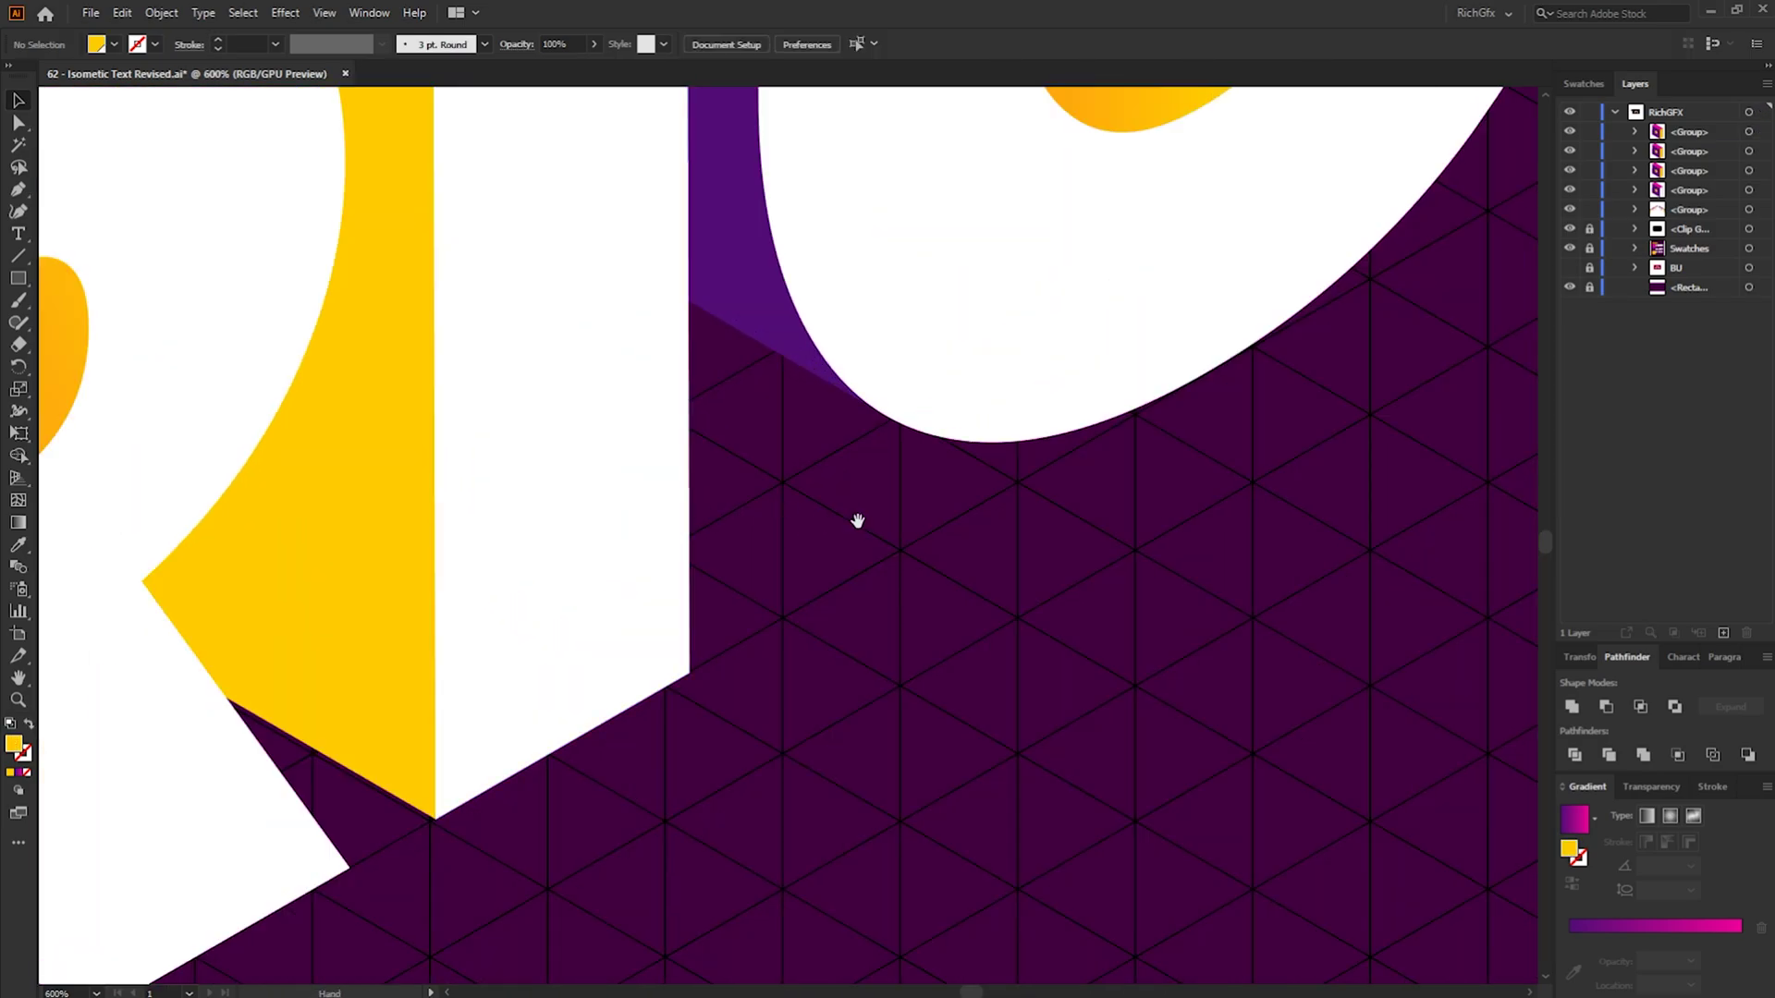
pyautogui.moveTo(871, 518); pyautogui.dragTo(901, 334)
pyautogui.press('p')
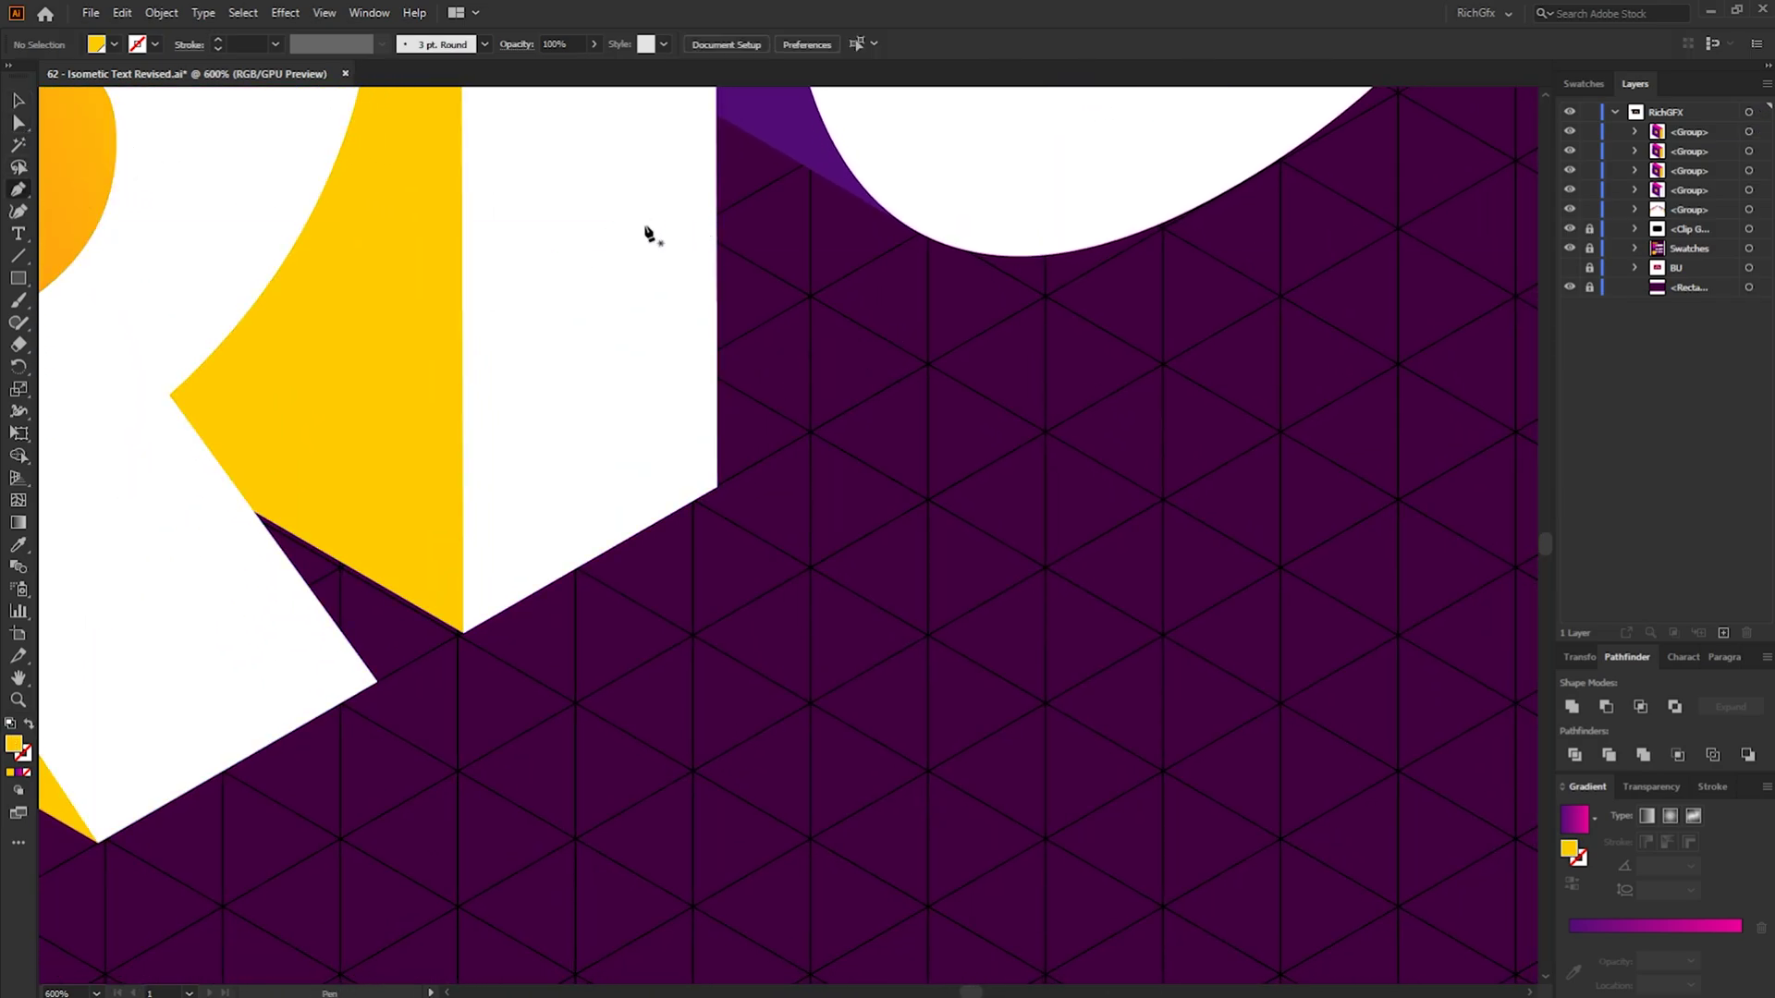
pyautogui.click(692, 635)
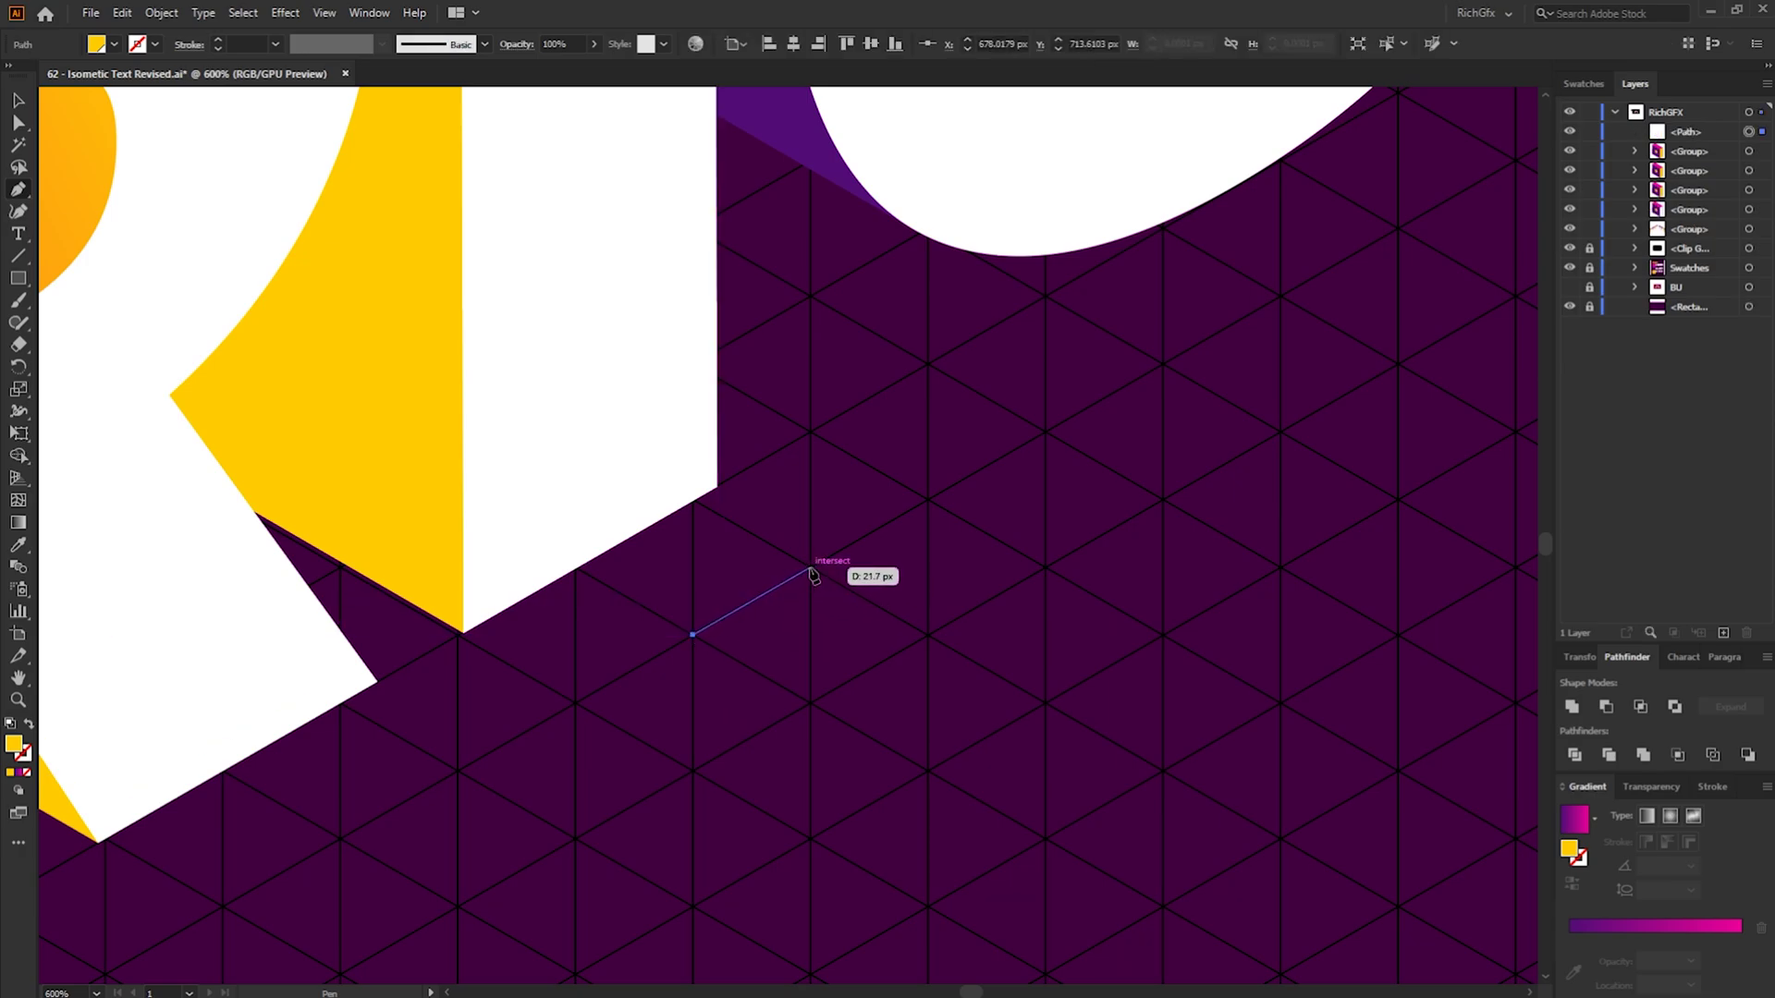
pyautogui.click(810, 568)
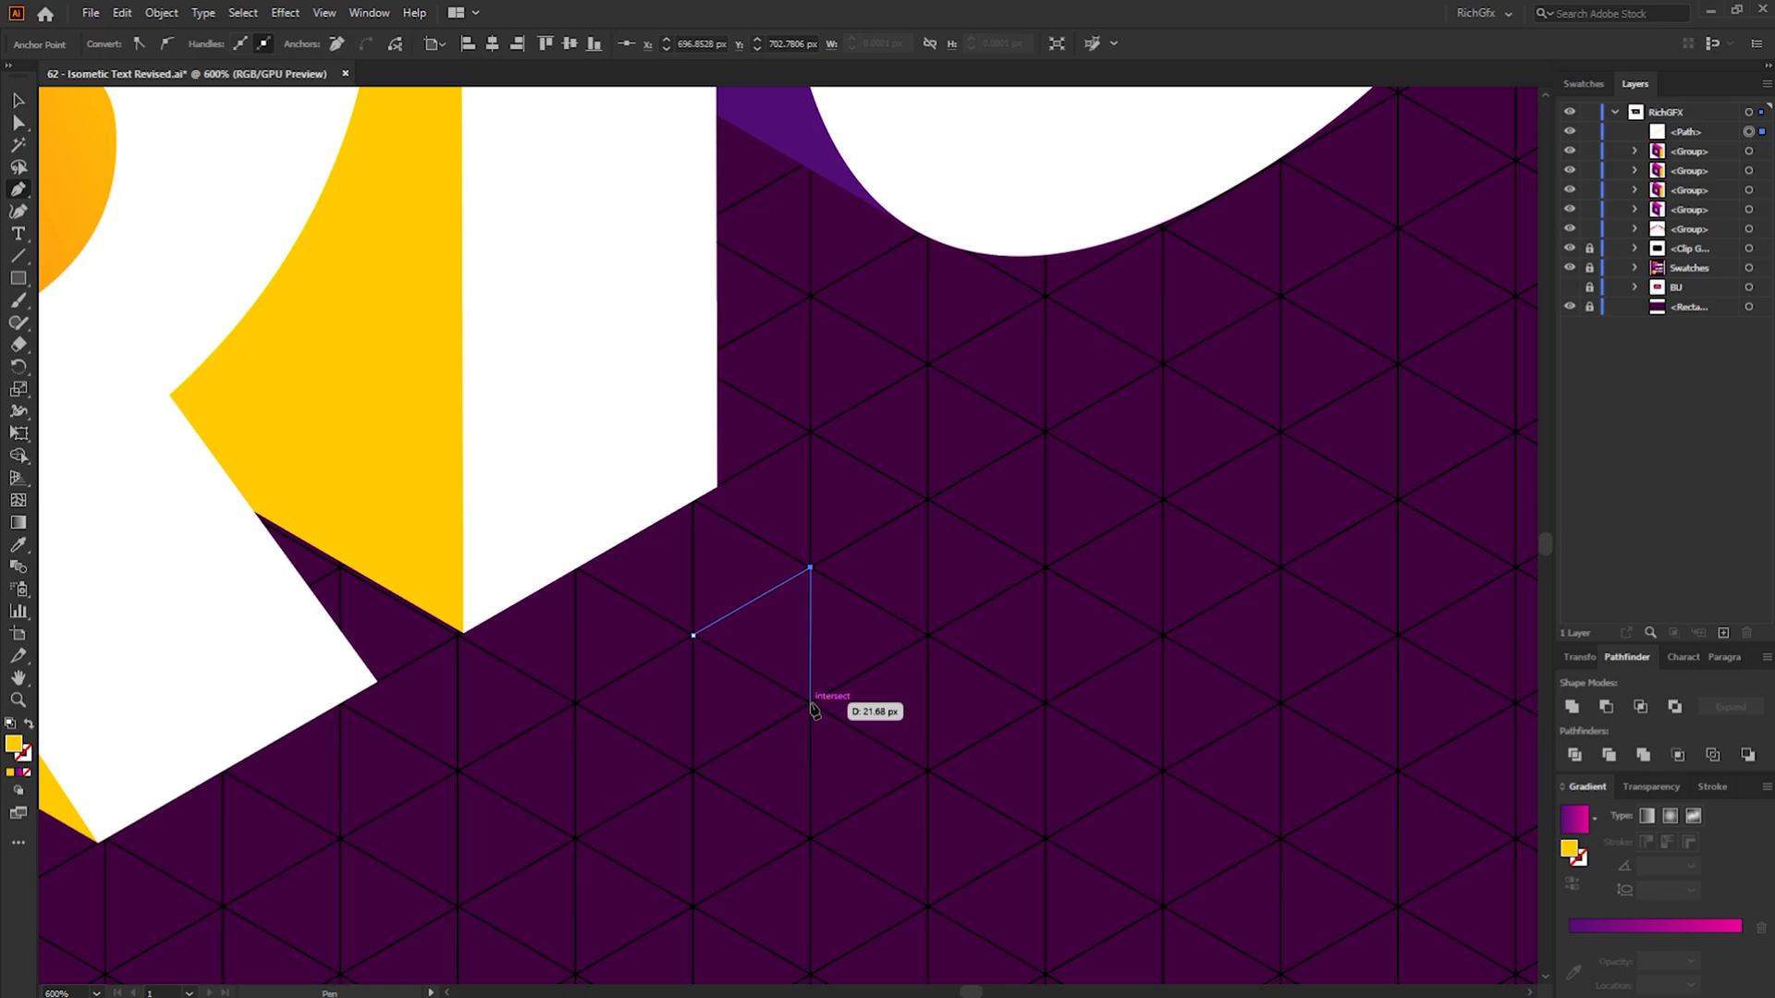
pyautogui.click(810, 705)
pyautogui.click(694, 771)
# Duplicate the yellow parallelogram with a small offset up and to the left to set the block's depth
pyautogui.click(14, 104)
pyautogui.scroll(1, 681, 697)
pyautogui.moveTo(755, 662); pyautogui.dragTo(722, 644)
pyautogui.click(979, 535)
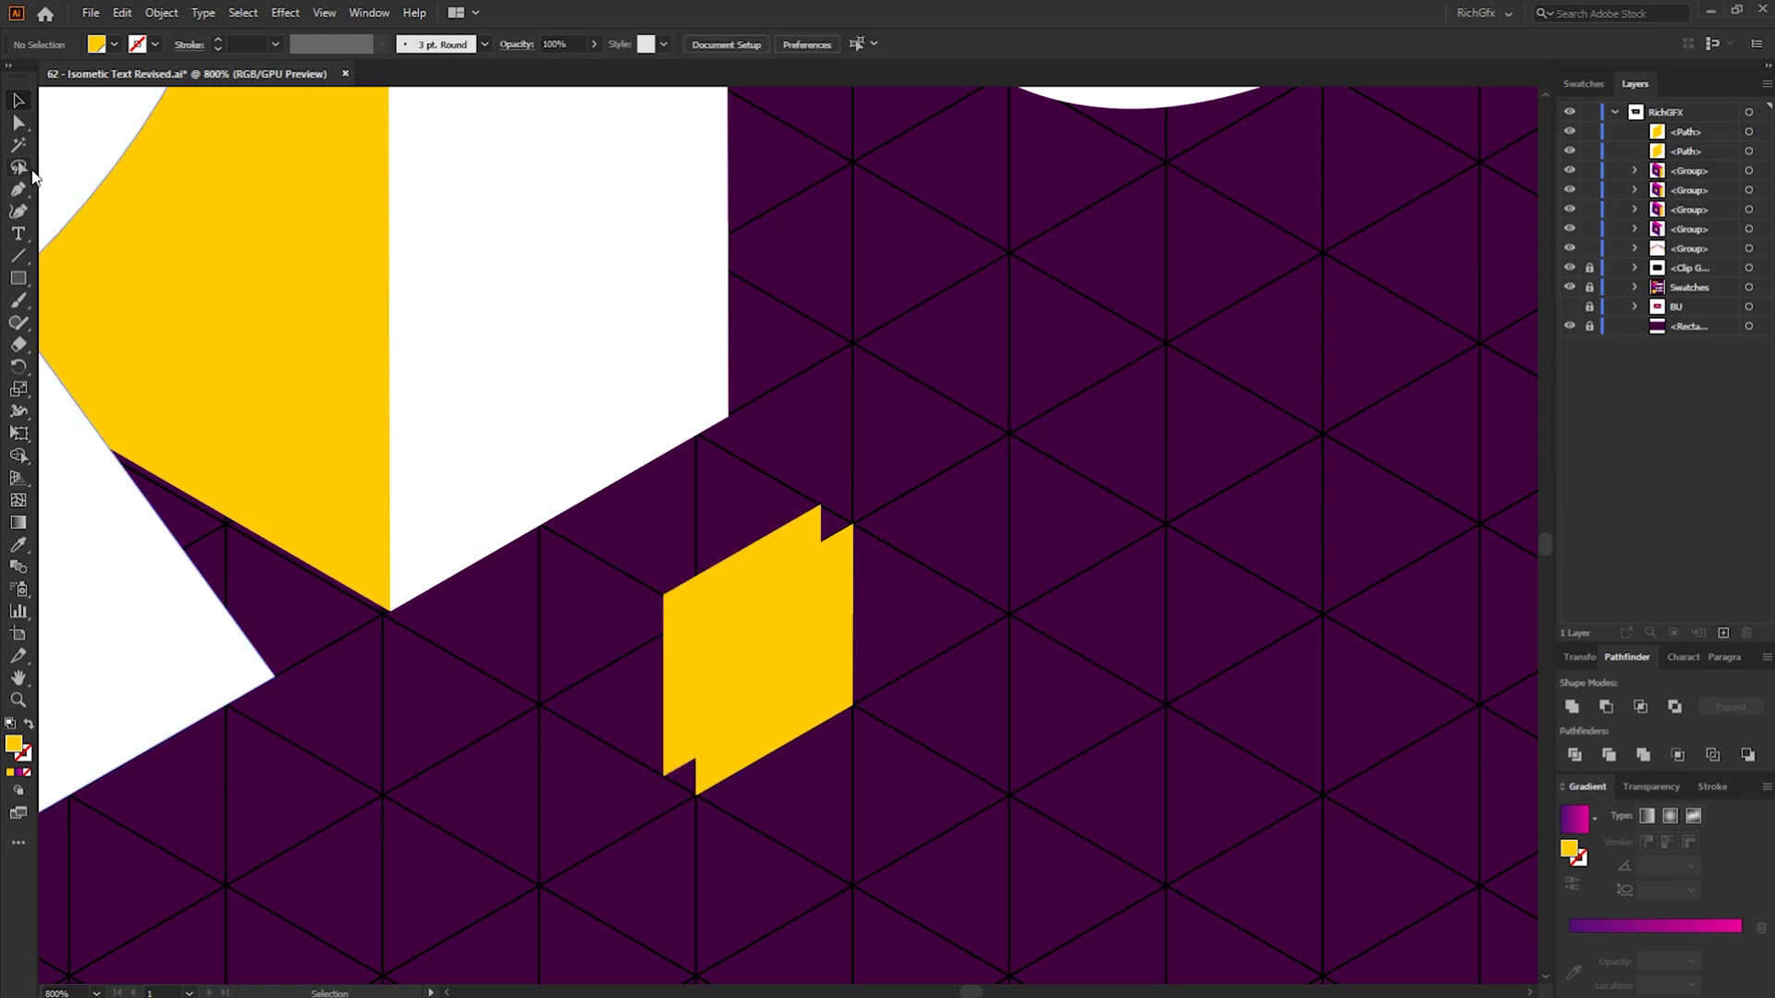
# Draw the block's narrow side face with the Pen tool, joining the left edges of the two parallelograms
pyautogui.click(17, 189)
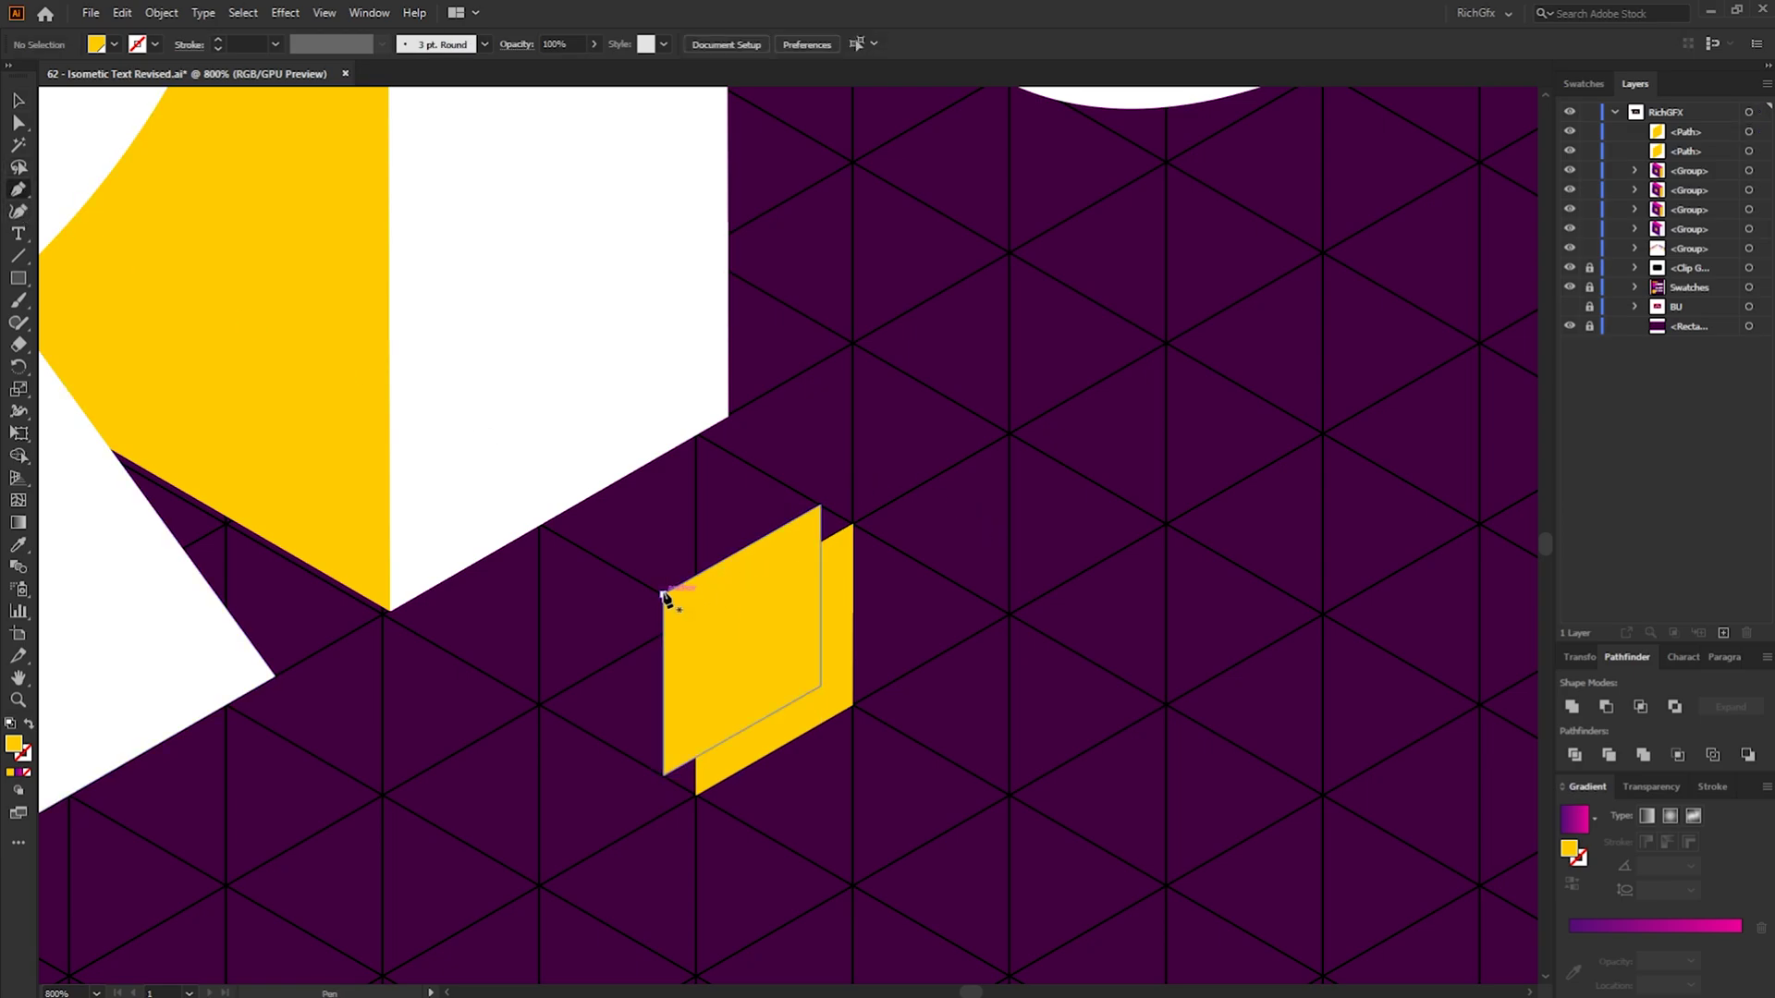
pyautogui.click(662, 592)
pyautogui.click(695, 614)
pyautogui.click(695, 793)
pyautogui.click(663, 776)
pyautogui.click(663, 596)
# Draw the block's top face with the Pen tool, joining the upper edges of the two parallelograms
pyautogui.click(821, 505)
pyautogui.click(852, 524)
pyautogui.click(695, 613)
pyautogui.click(663, 595)
pyautogui.click(18, 100)
pyautogui.click(985, 468)
# Fill the block's front parallelogram with the pink sampled from the C and bring it forward
pyautogui.scroll(-2, 985, 468)
pyautogui.moveTo(1070, 412); pyautogui.dragTo(932, 601)
pyautogui.scroll(-2, 855, 725)
pyautogui.click(804, 751)
pyautogui.press('i')
pyautogui.click(966, 343)
pyautogui.click(18, 100)
pyautogui.click(836, 759)
pyautogui.click(813, 744)
pyautogui.hotkey('ctrl', ']')
# Fill the block's top face with the dark purple sampled from the top of the I
pyautogui.click(937, 803)
pyautogui.click(804, 708)
pyautogui.press('i')
pyautogui.click(731, 311)
pyautogui.press('v')
# Group the four paths of the new pink-fronted block
pyautogui.moveTo(751, 710); pyautogui.dragTo(976, 762)
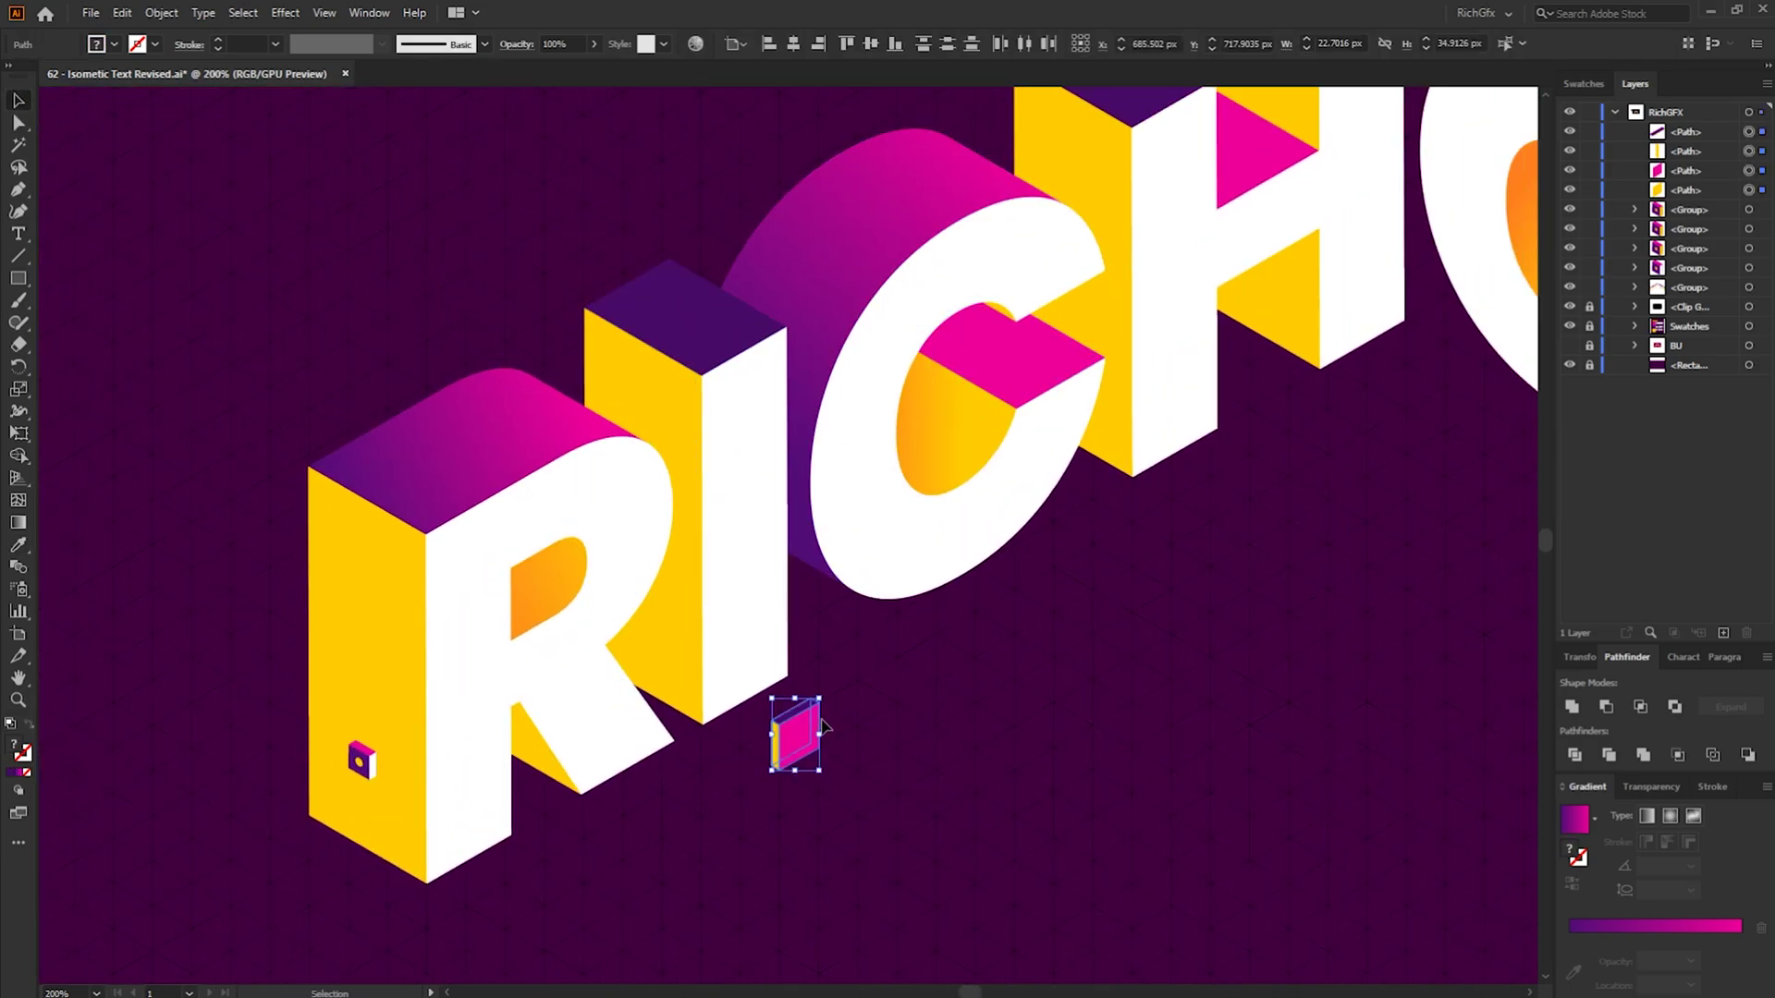
pyautogui.scroll(3, 834, 723)
pyautogui.click(171, 14)
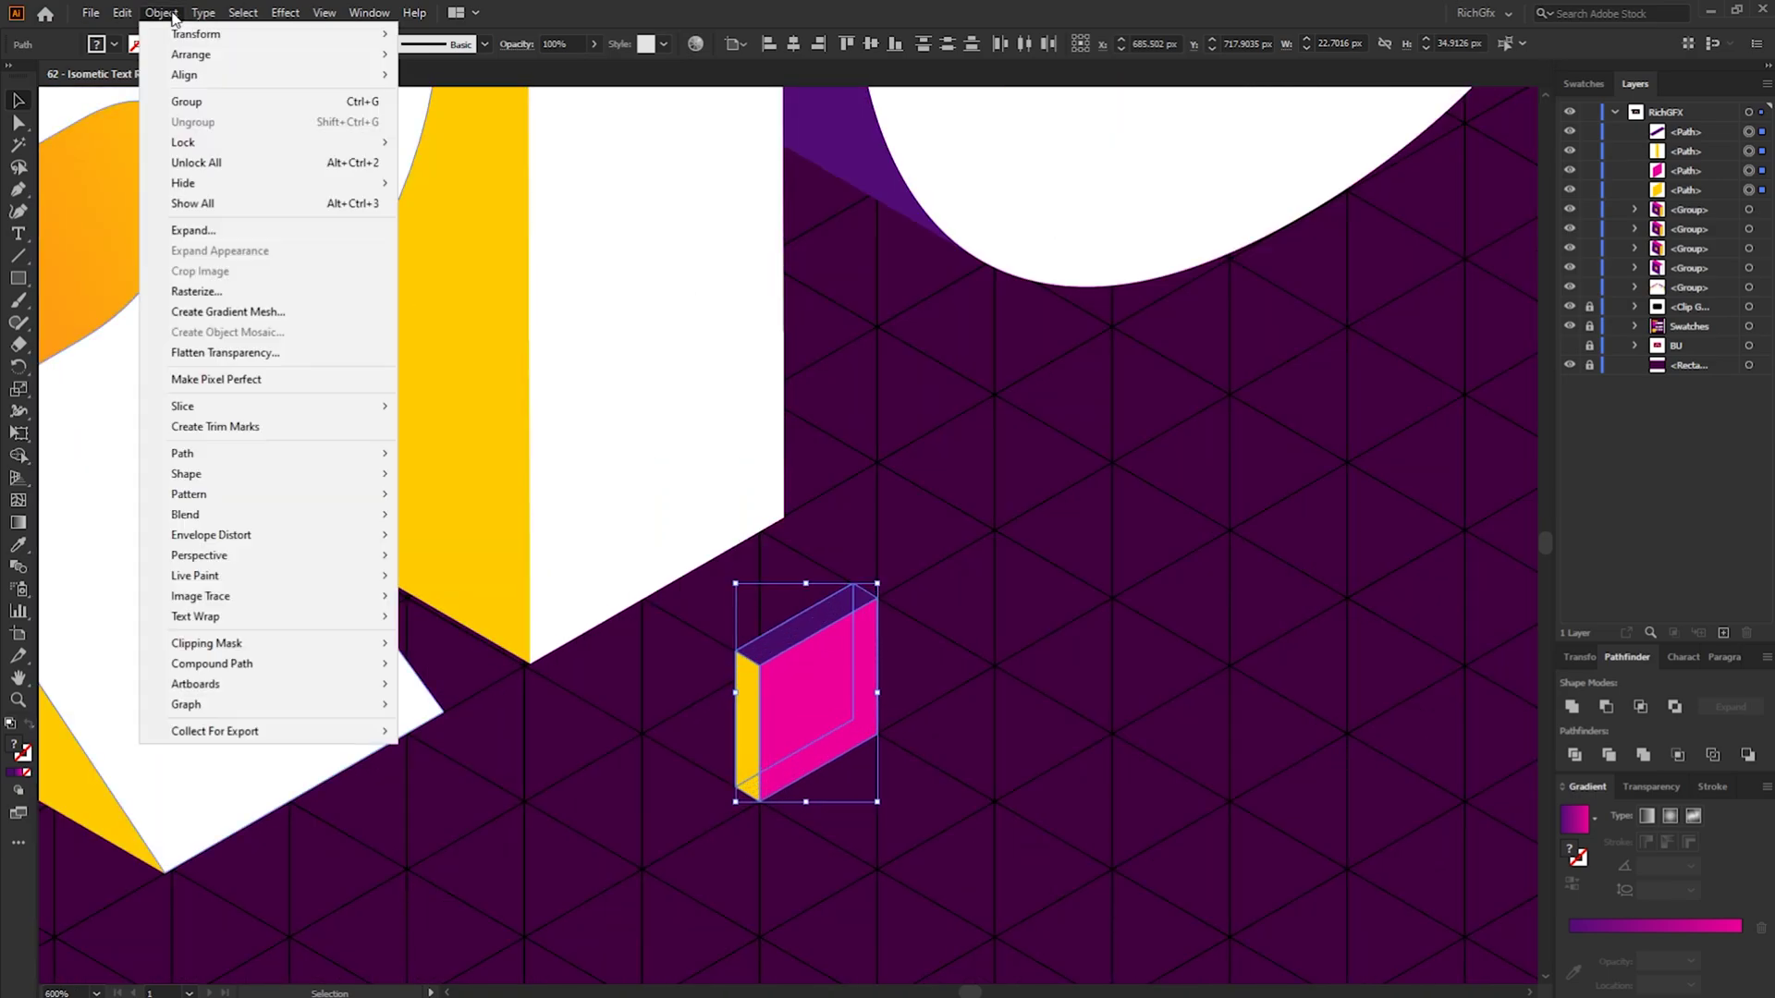
pyautogui.click(186, 101)
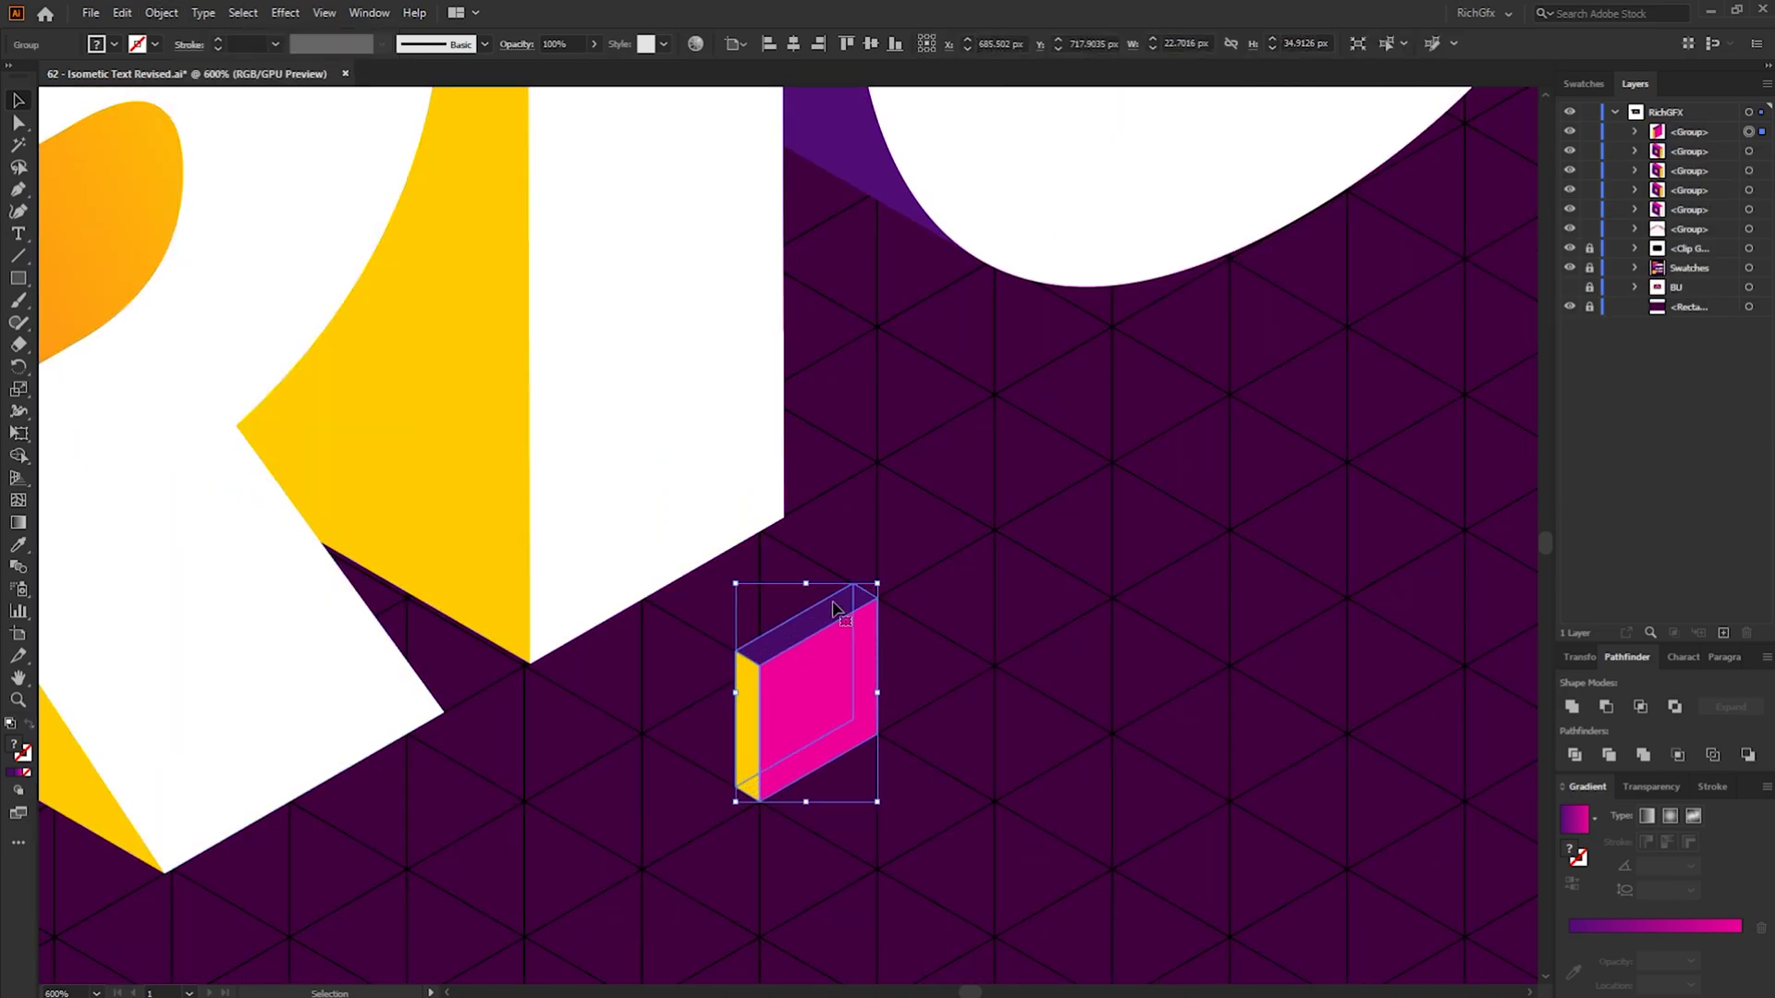
# Scale the pink-fronted block down to about 7.9 by 12.2 px and place two of them side by side low on the I's front face
pyautogui.moveTo(734, 584); pyautogui.dragTo(701, 478)
pyautogui.click(986, 733)
pyautogui.click(863, 583)
pyautogui.keyDown('shift'); pyautogui.click(606, 513); pyautogui.keyUp('shift')
pyautogui.click(946, 570)
pyautogui.click(619, 507)
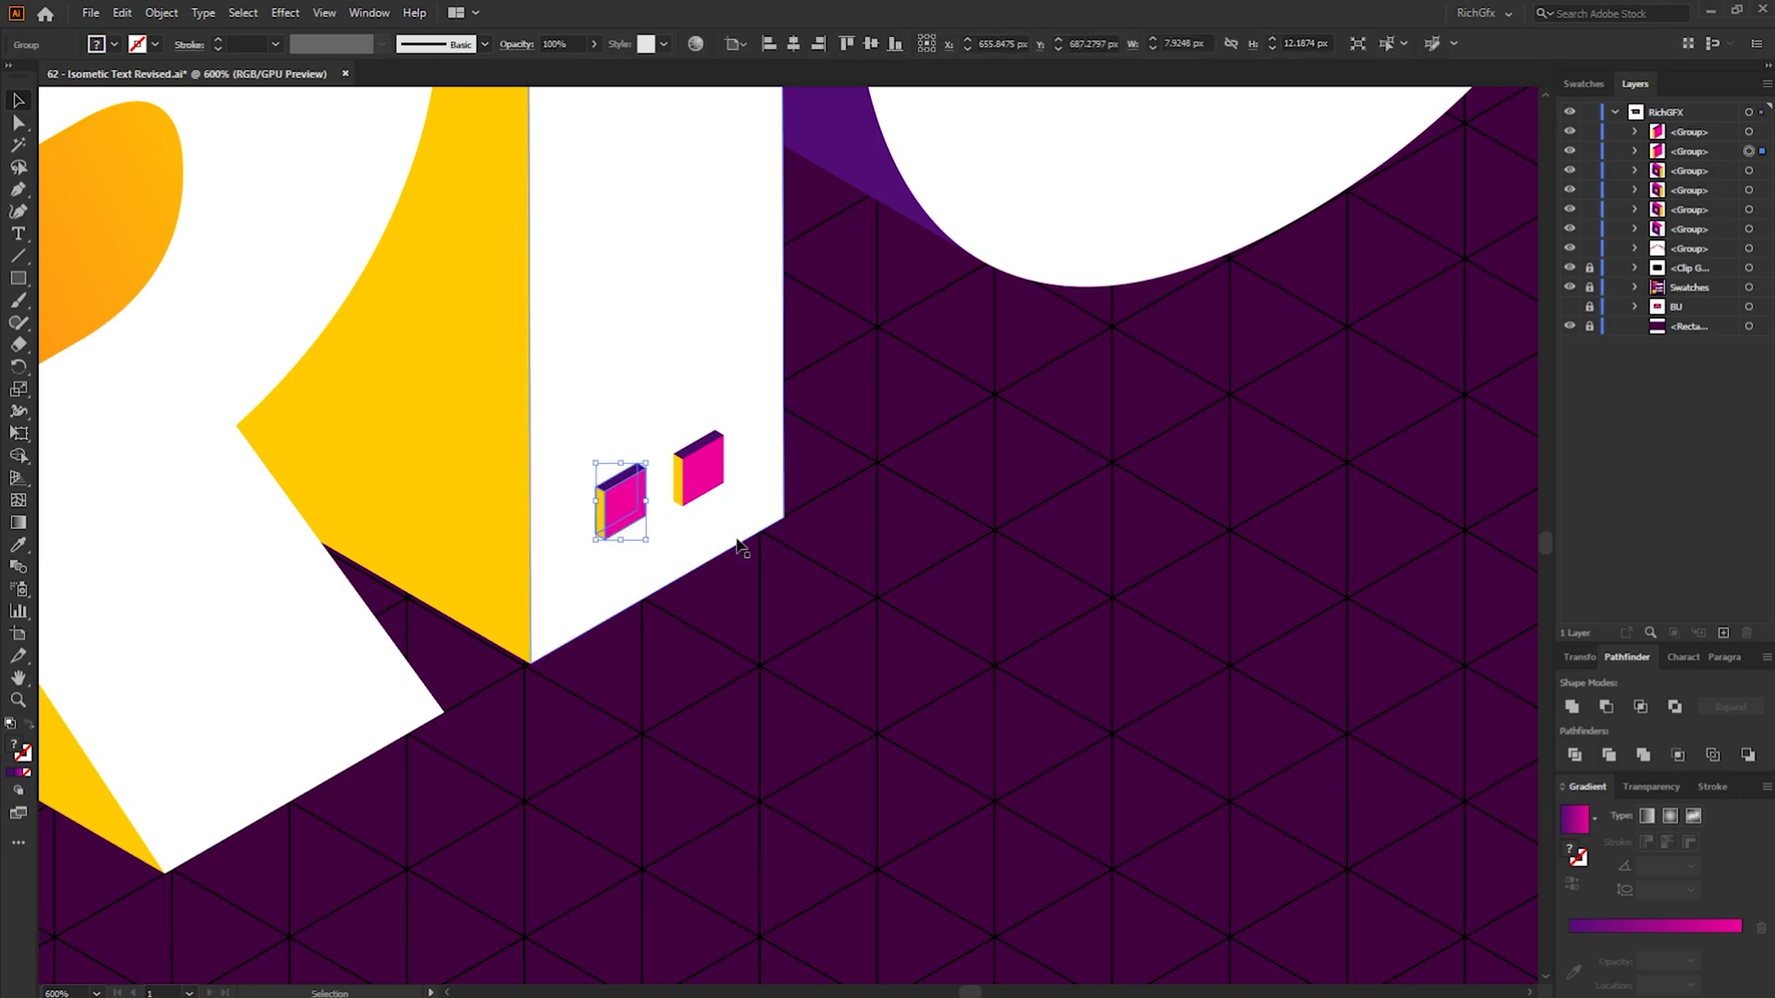
pyautogui.click(1042, 608)
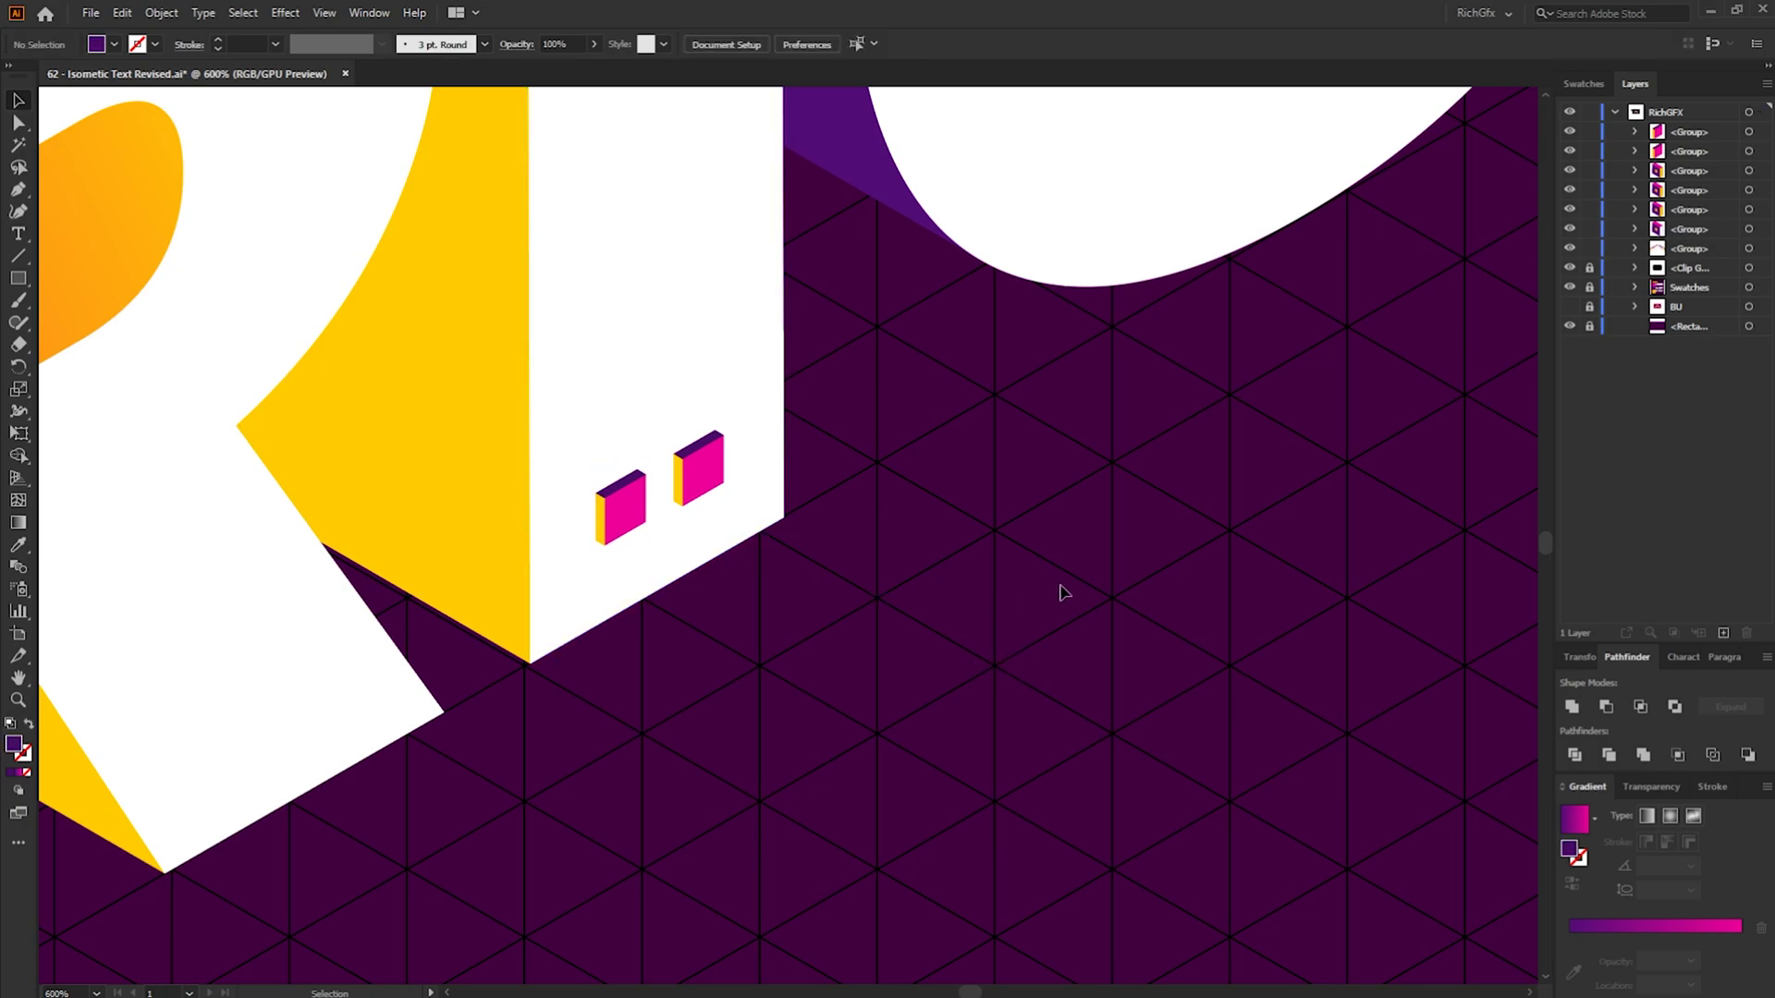
# Duplicate the small pink-fronted block onto the C's lower front face and the H's crossbar
pyautogui.scroll(-2, 1062, 592)
pyautogui.moveTo(1242, 539); pyautogui.dragTo(762, 799)
pyautogui.moveTo(400, 799); pyautogui.dragTo(718, 599)
# Turn in-place copies of the pink front faces on the I's two blocks into yellow ovals with the Round Corners effect
pyautogui.scroll(3, 1026, 647)
pyautogui.hscroll(5, 1026, 647)
pyautogui.moveTo(427, 735); pyautogui.dragTo(861, 277)
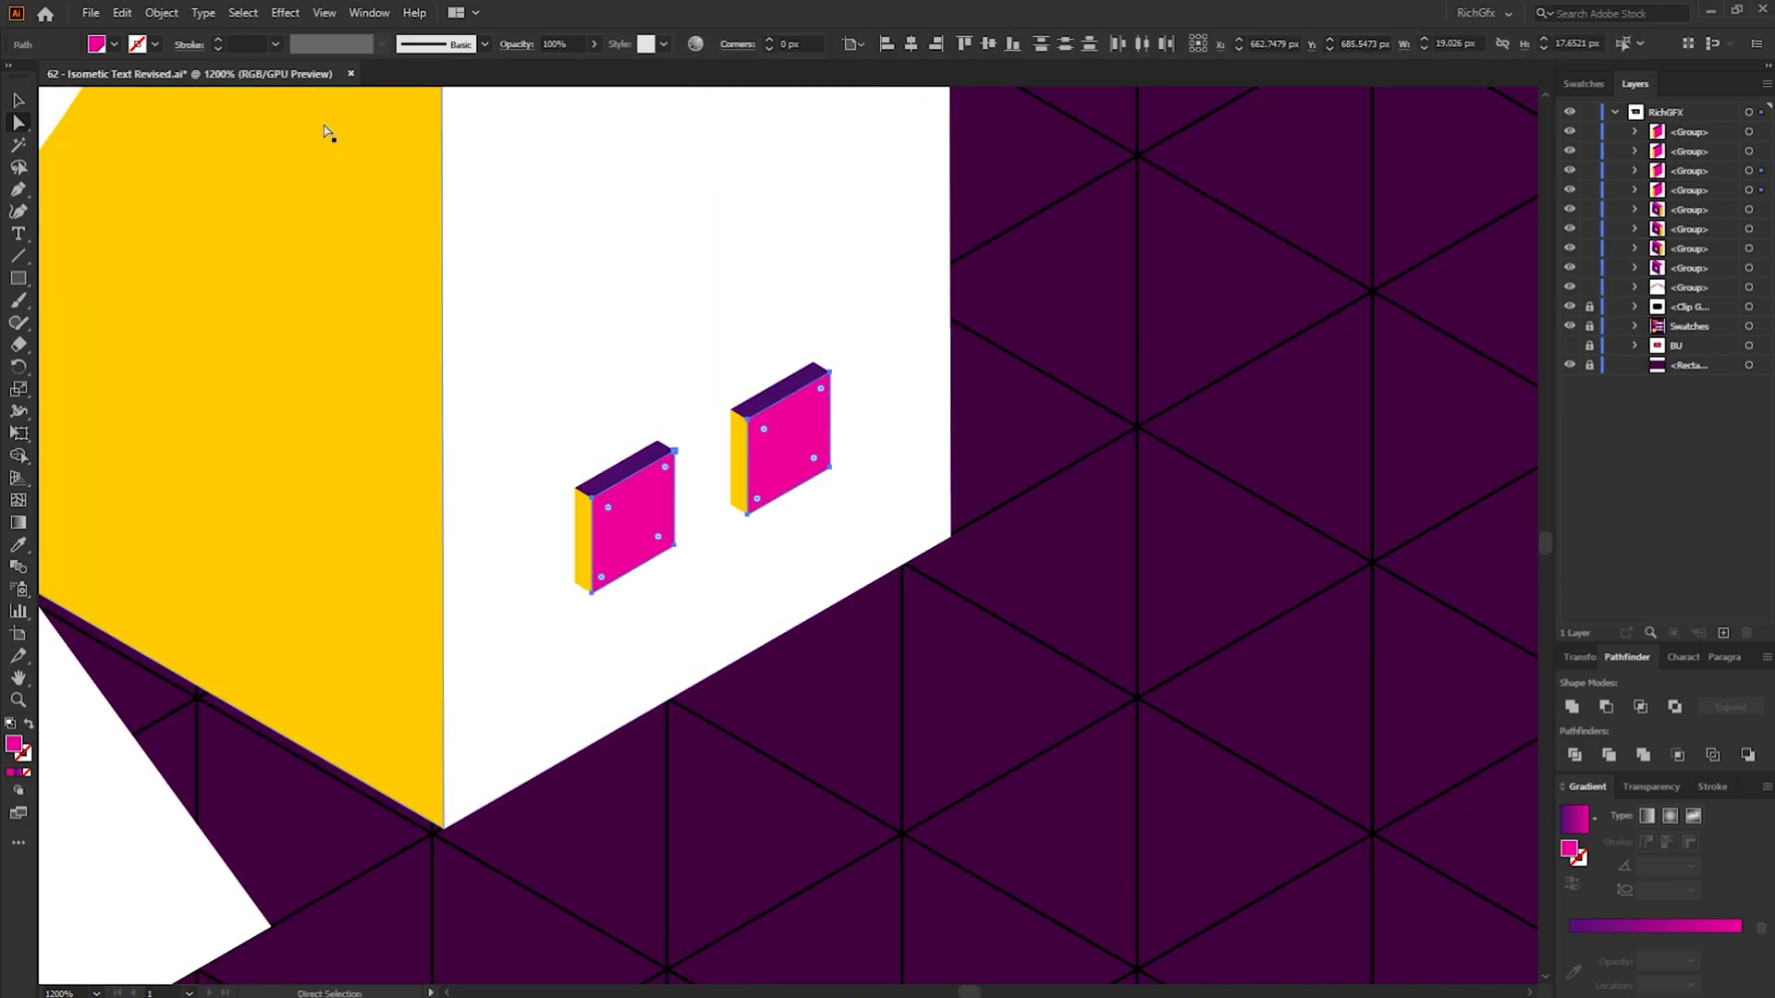
pyautogui.click(122, 13)
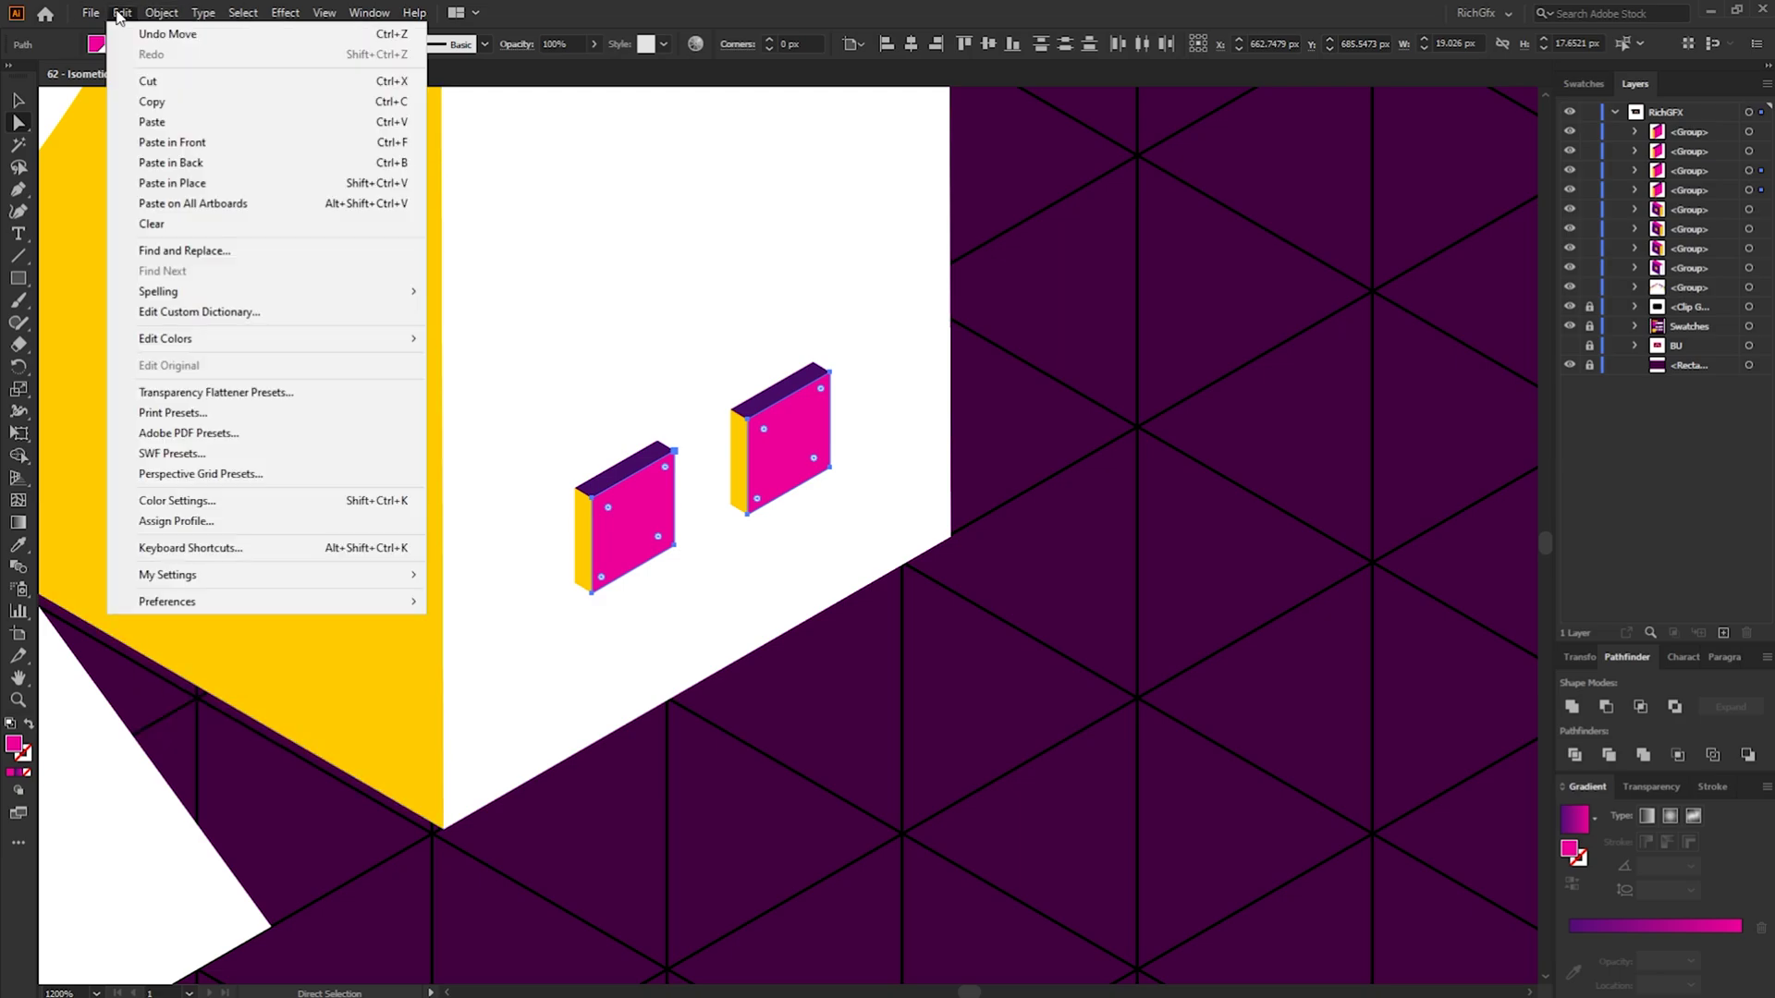
pyautogui.click(212, 184)
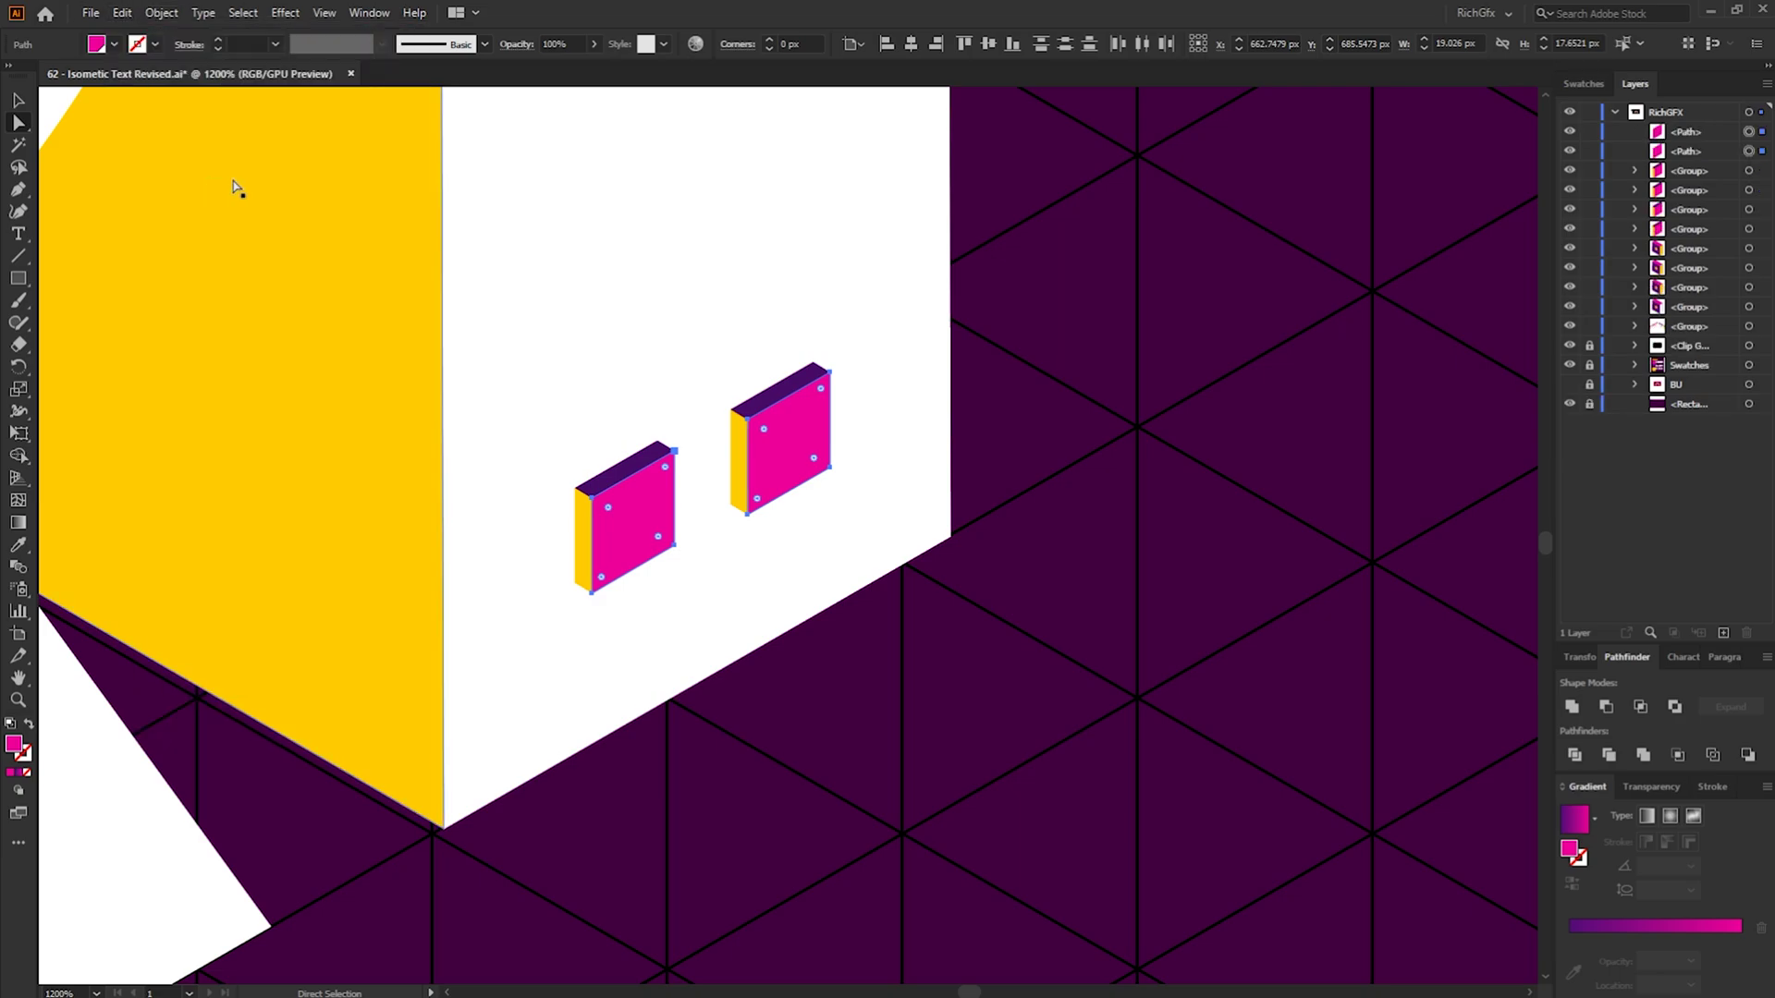
pyautogui.click(286, 14)
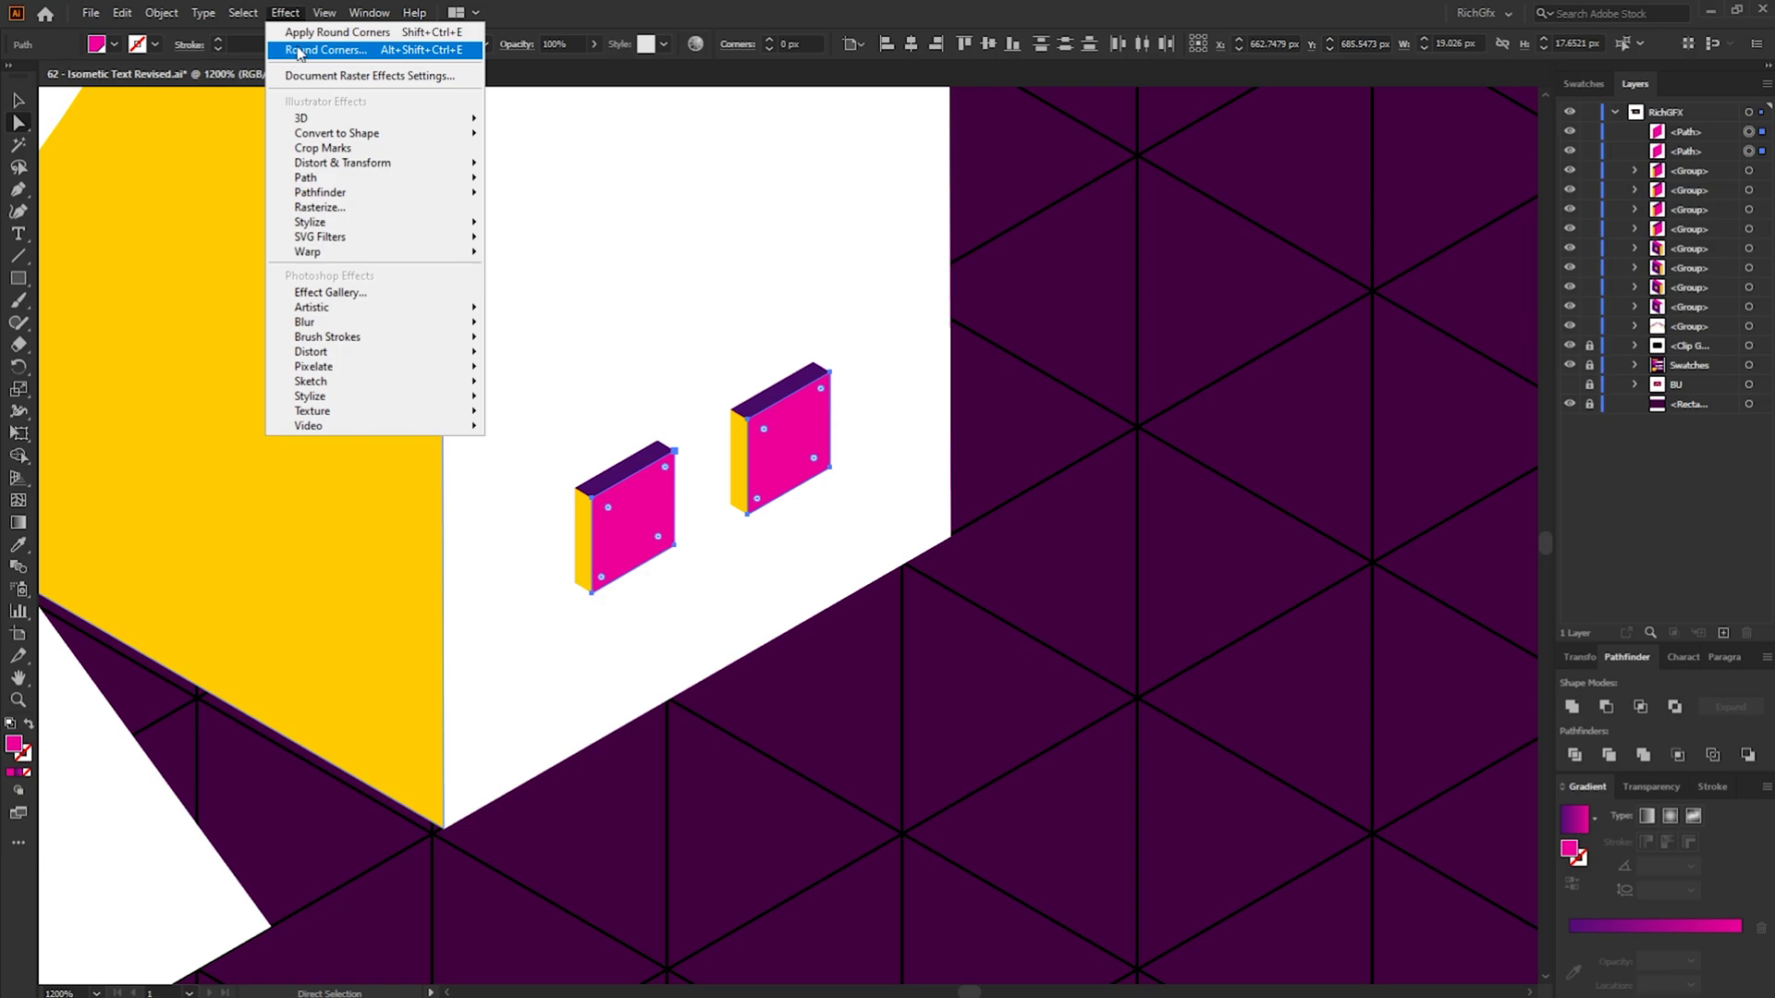
pyautogui.click(336, 32)
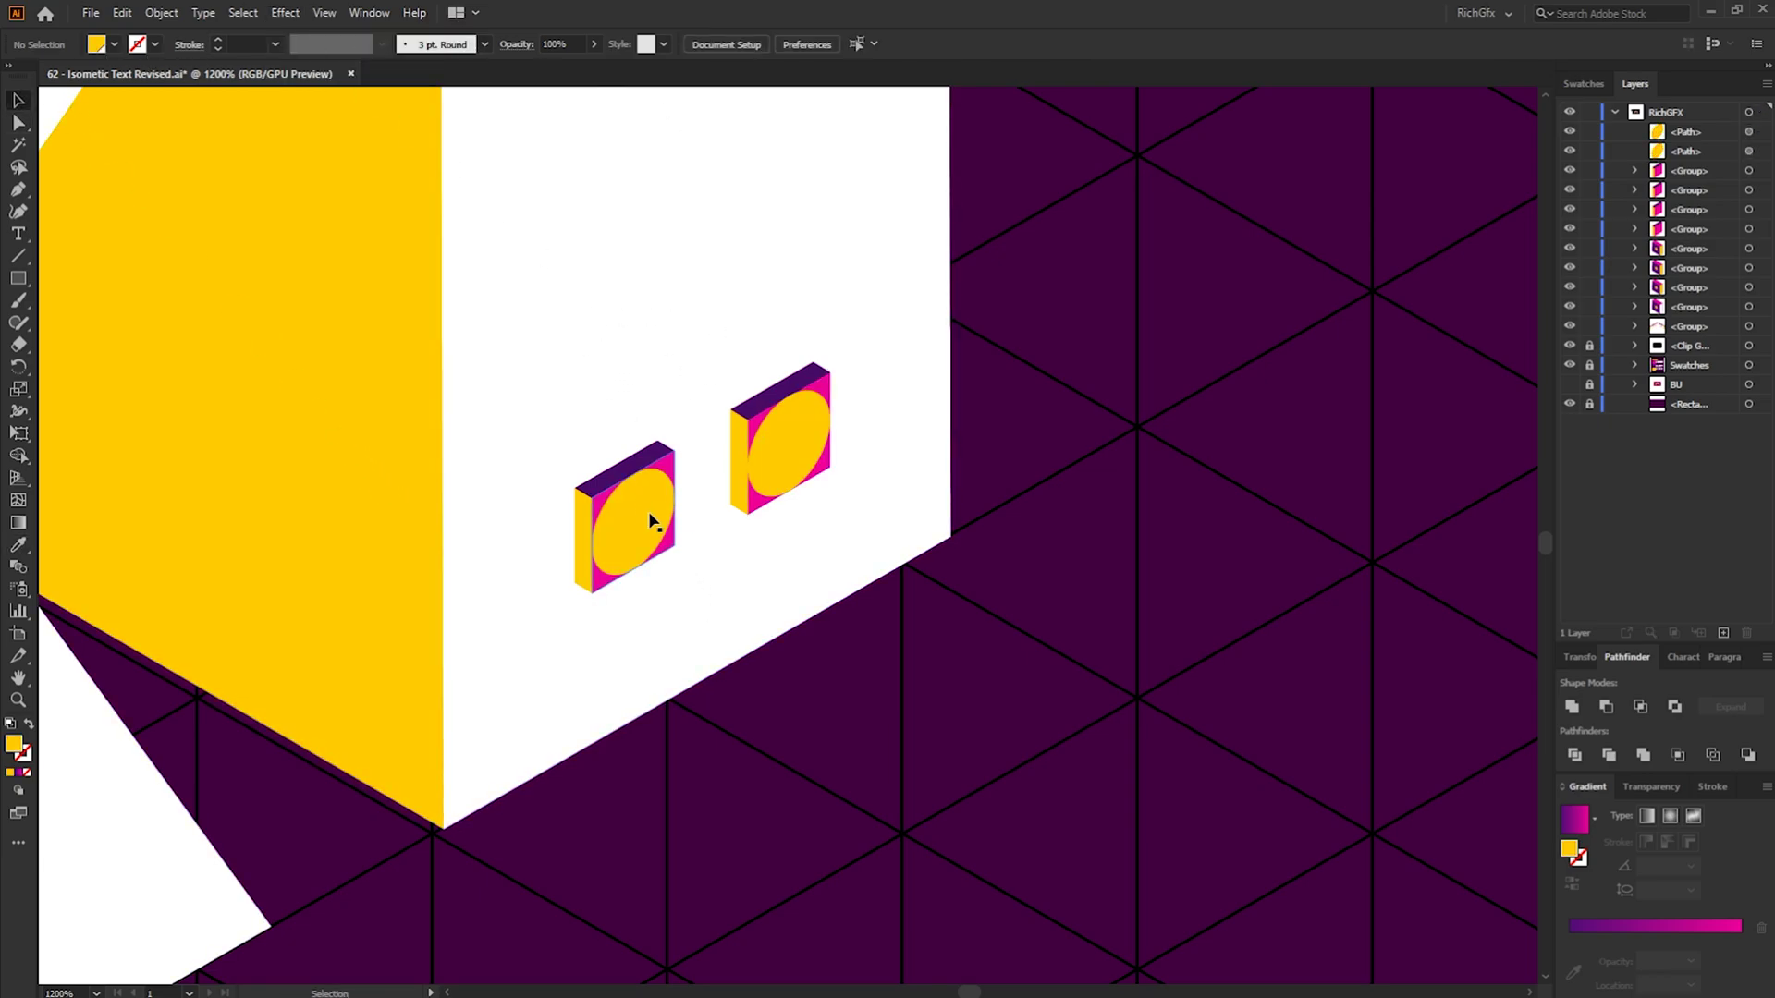
# Scale both yellow ovals down into small dots centred on the pink faces of the I's blocks
pyautogui.scroll(3, 651, 514)
pyautogui.click(573, 531)
pyautogui.moveTo(487, 384); pyautogui.dragTo(560, 470)
pyautogui.click(976, 407)
pyautogui.moveTo(890, 167); pyautogui.dragTo(980, 317)
pyautogui.click(1314, 815)
# Duplicate the small yellow dot onto the centres of the pink blocks on the C and the H
pyautogui.scroll(-8, 1315, 814)
pyautogui.moveTo(1378, 843); pyautogui.dragTo(1014, 718)
pyautogui.scroll(3, 1378, 520)
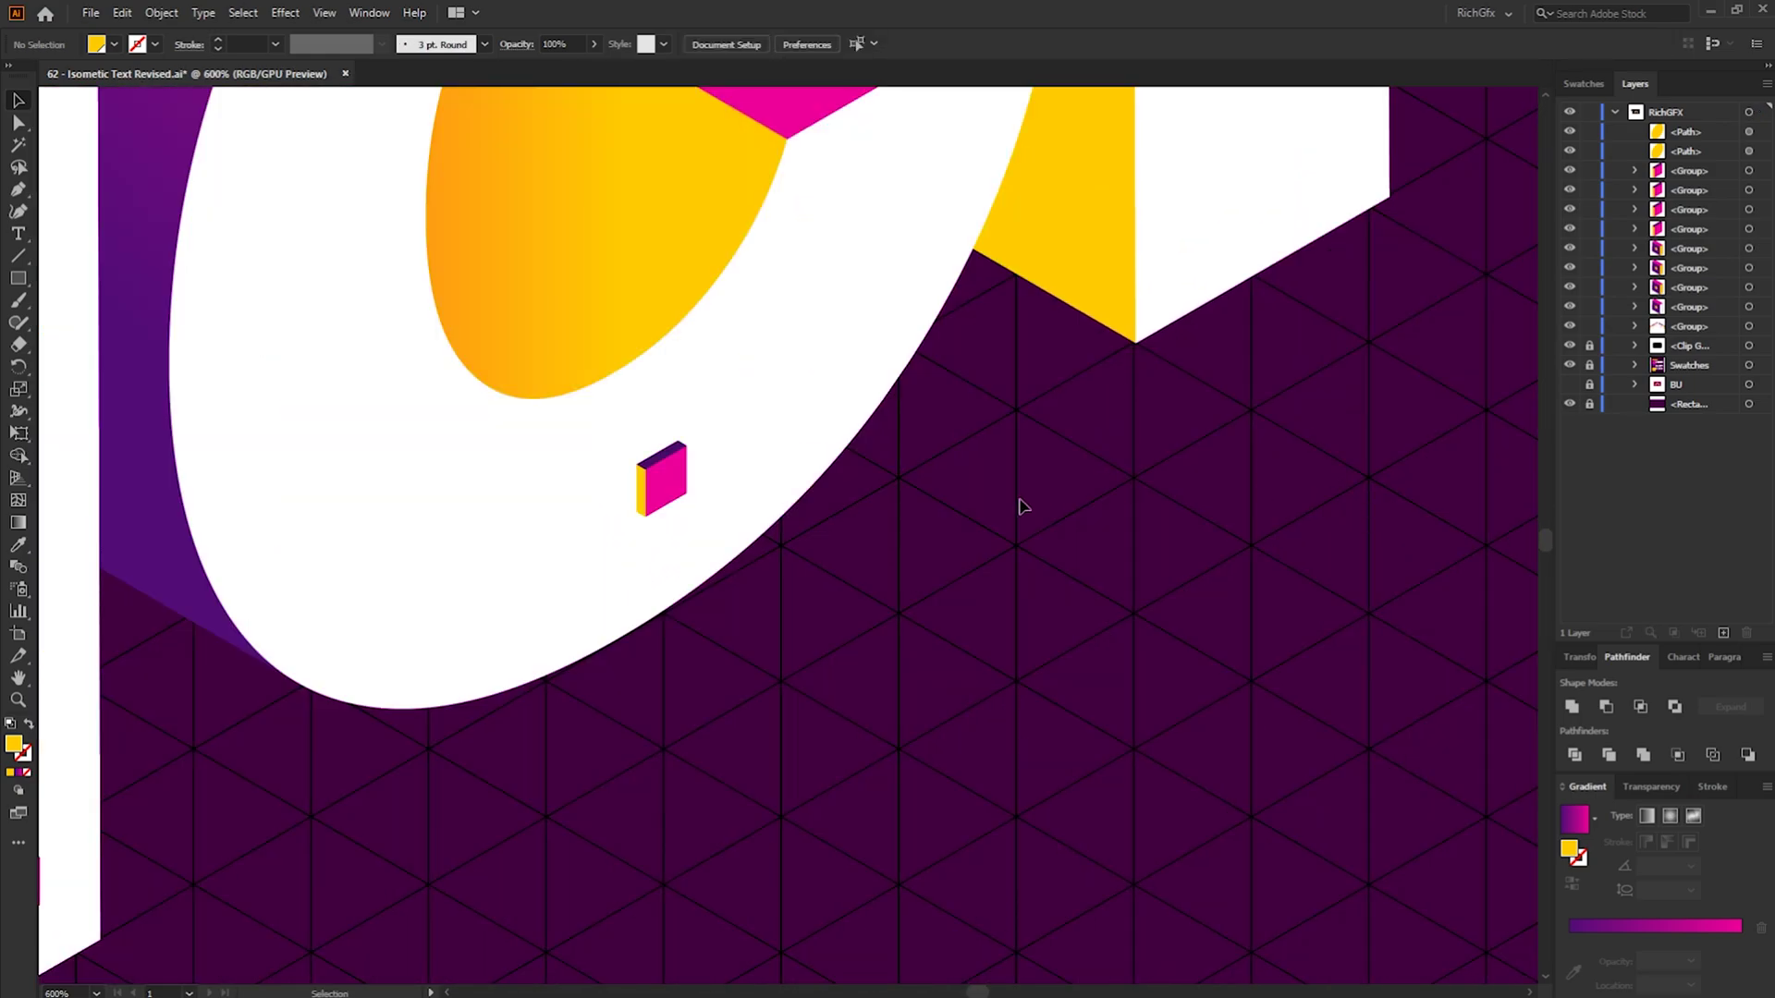
pyautogui.moveTo(570, 610); pyautogui.dragTo(1063, 456)
pyautogui.moveTo(515, 741); pyautogui.dragTo(1160, 329)
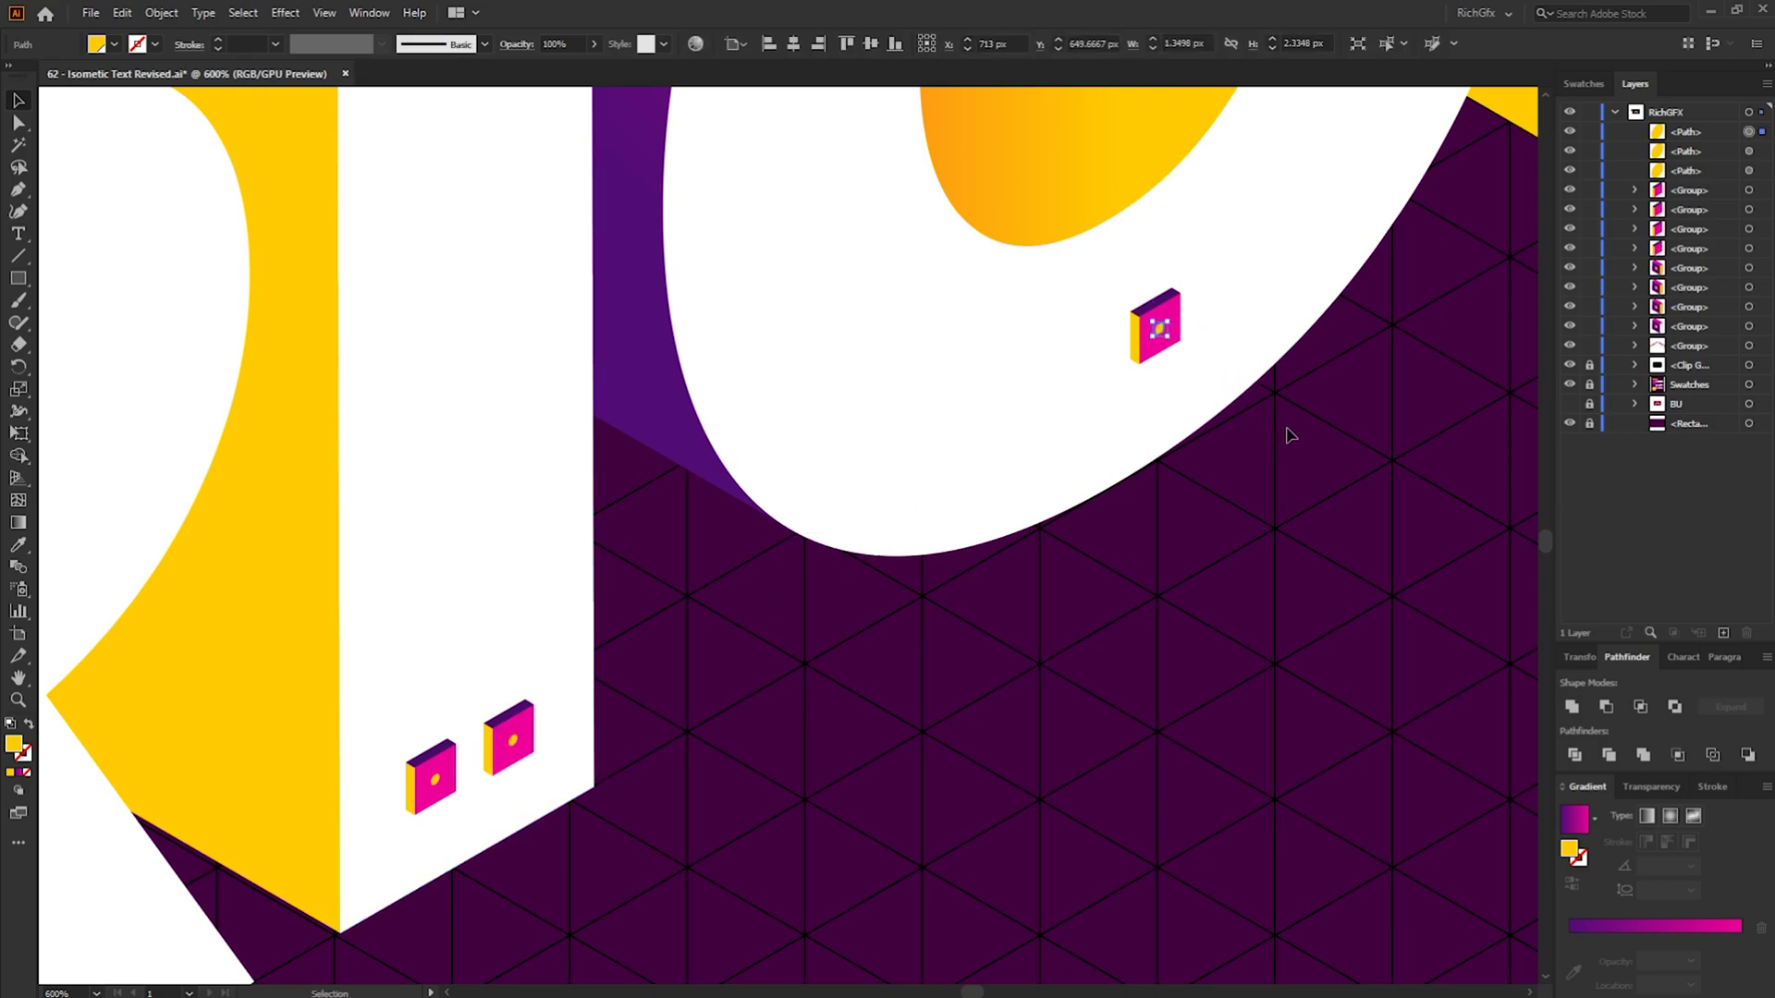
pyautogui.scroll(-2, 1272, 435)
pyautogui.moveTo(1272, 436); pyautogui.dragTo(792, 796)
pyautogui.moveTo(377, 893); pyautogui.dragTo(818, 437)
pyautogui.click(888, 773)
# Save the document with the whole lettering in view
pyautogui.scroll(-3, 888, 767)
pyautogui.moveTo(991, 890); pyautogui.dragTo(1050, 570)
pyautogui.hotkey('ctrl', 's')
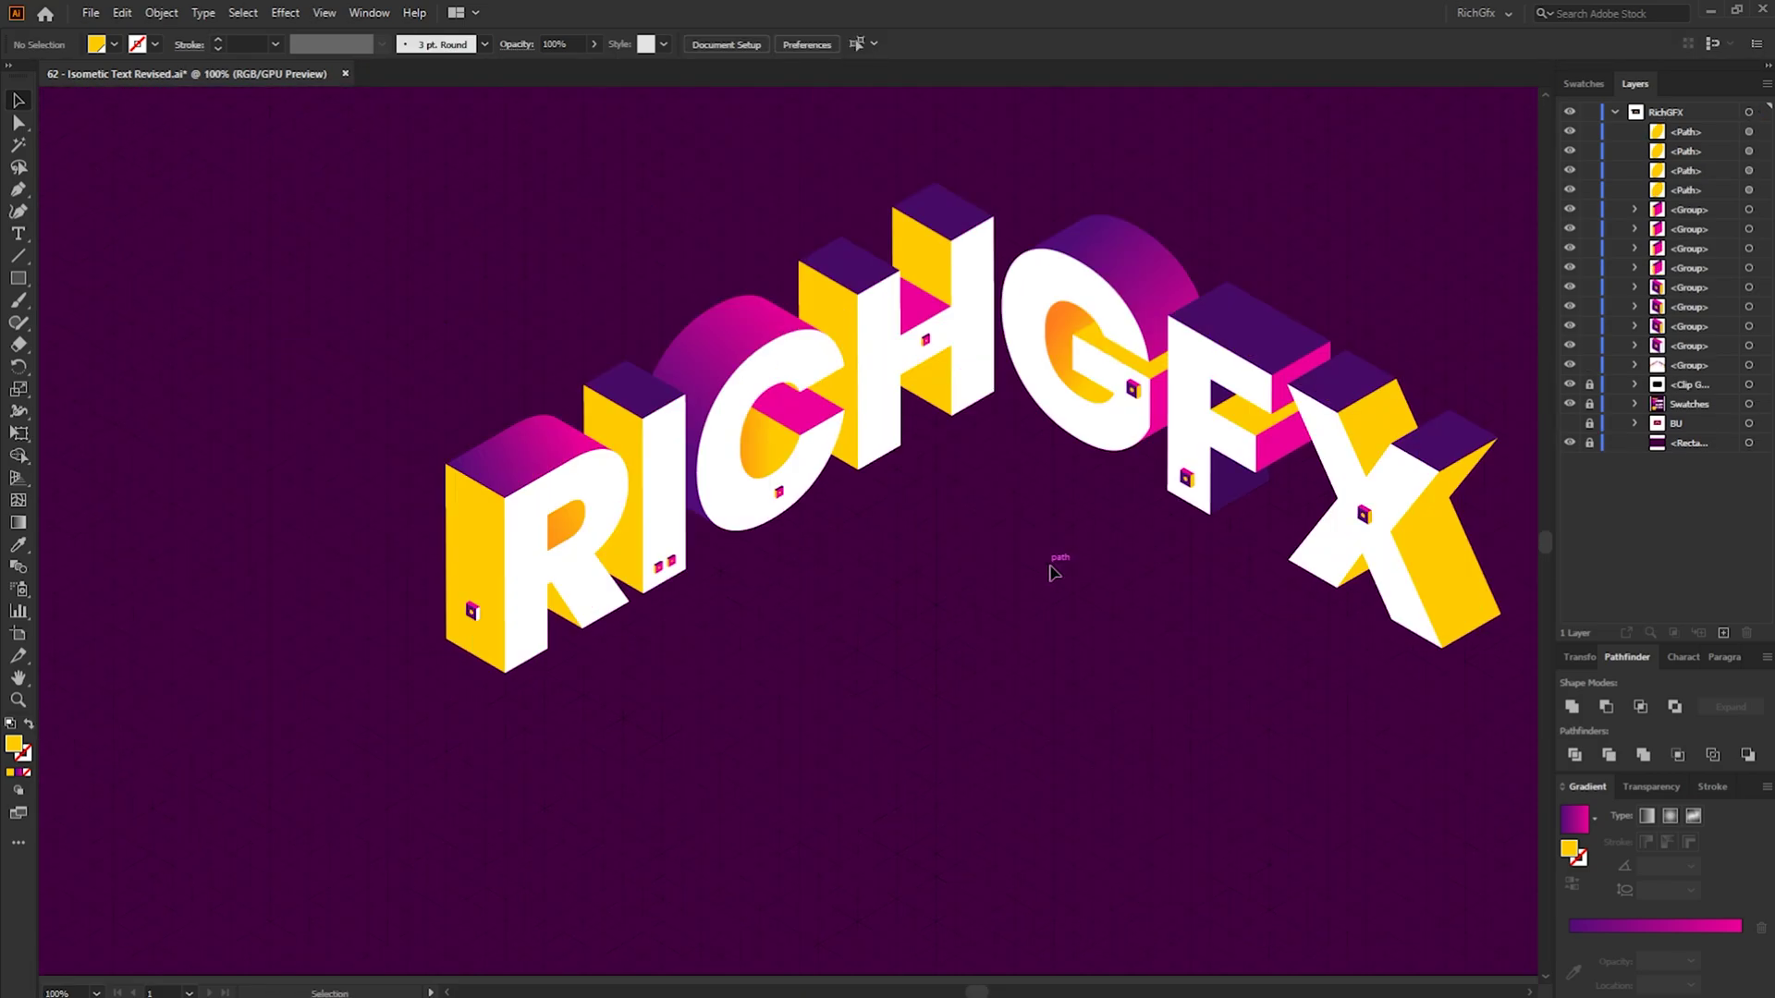
# Set up the Pen tool with no fill and a 1 pt magenta stroke for drawing at the R's block
pyautogui.scroll(1, 571, 687)
pyautogui.moveTo(572, 687); pyautogui.dragTo(361, 837)
pyautogui.scroll(2, 368, 840)
pyautogui.moveTo(470, 821); pyautogui.dragTo(820, 731)
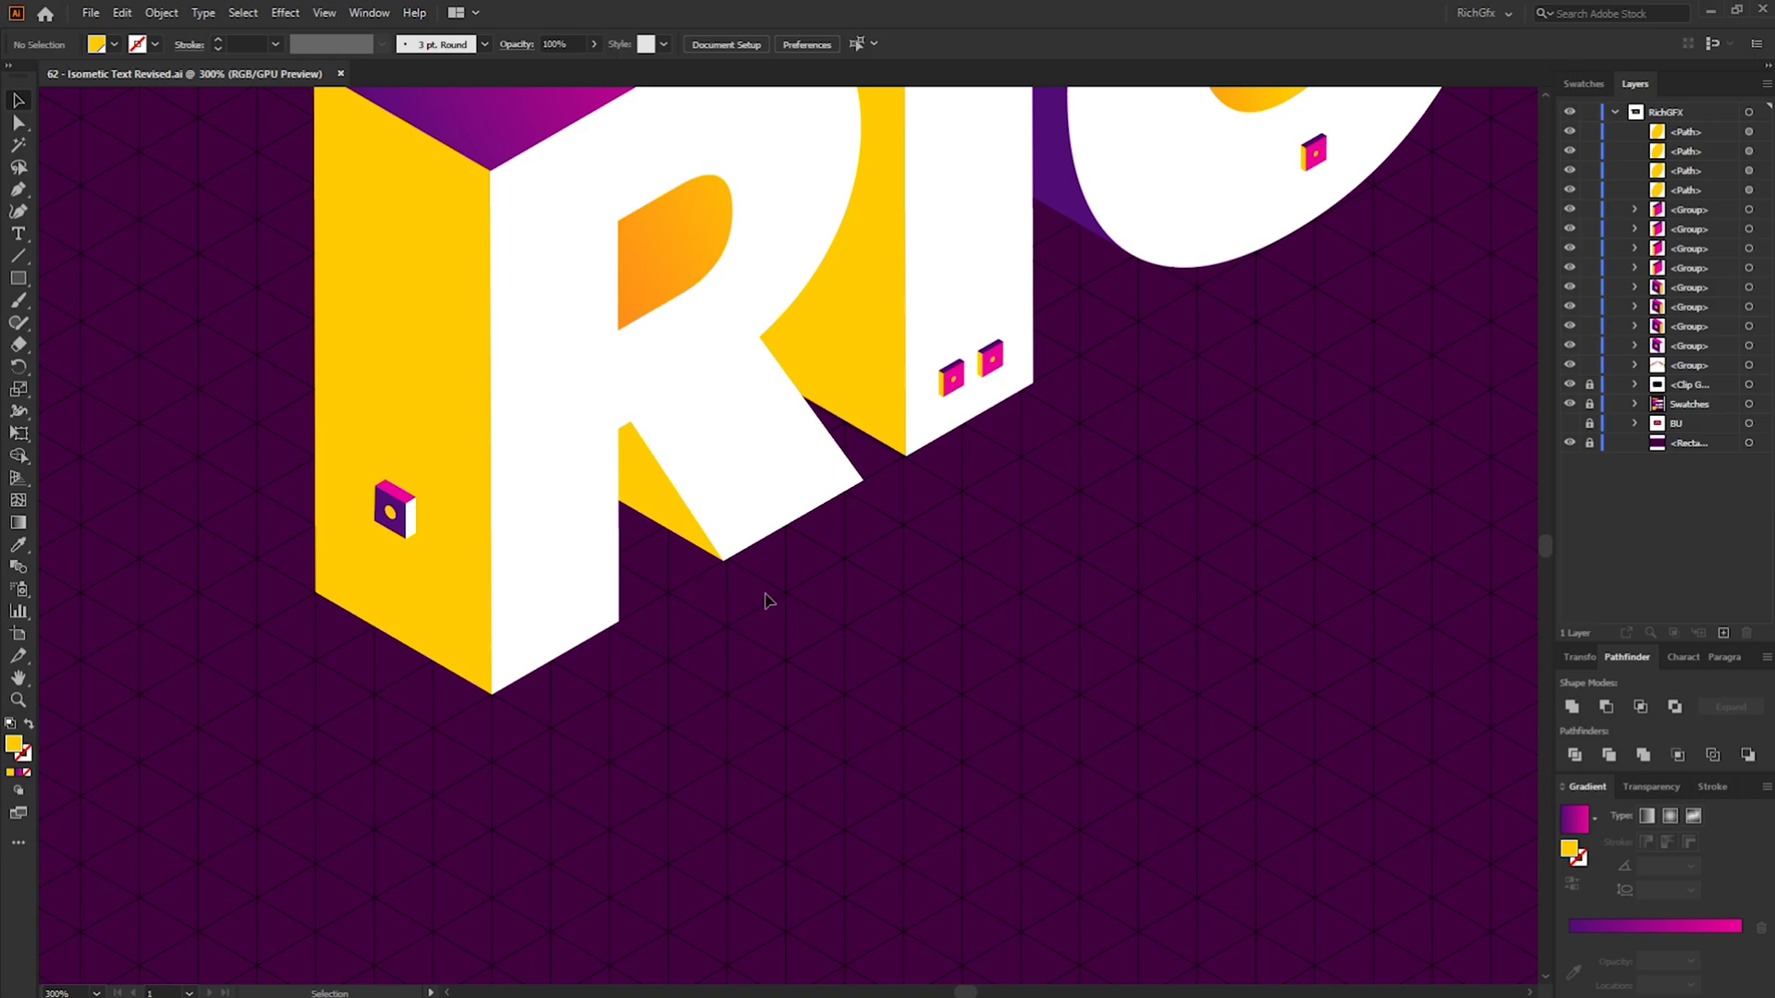
pyautogui.moveTo(387, 511); pyautogui.dragTo(387, 511)
pyautogui.scroll(3, 176, 578)
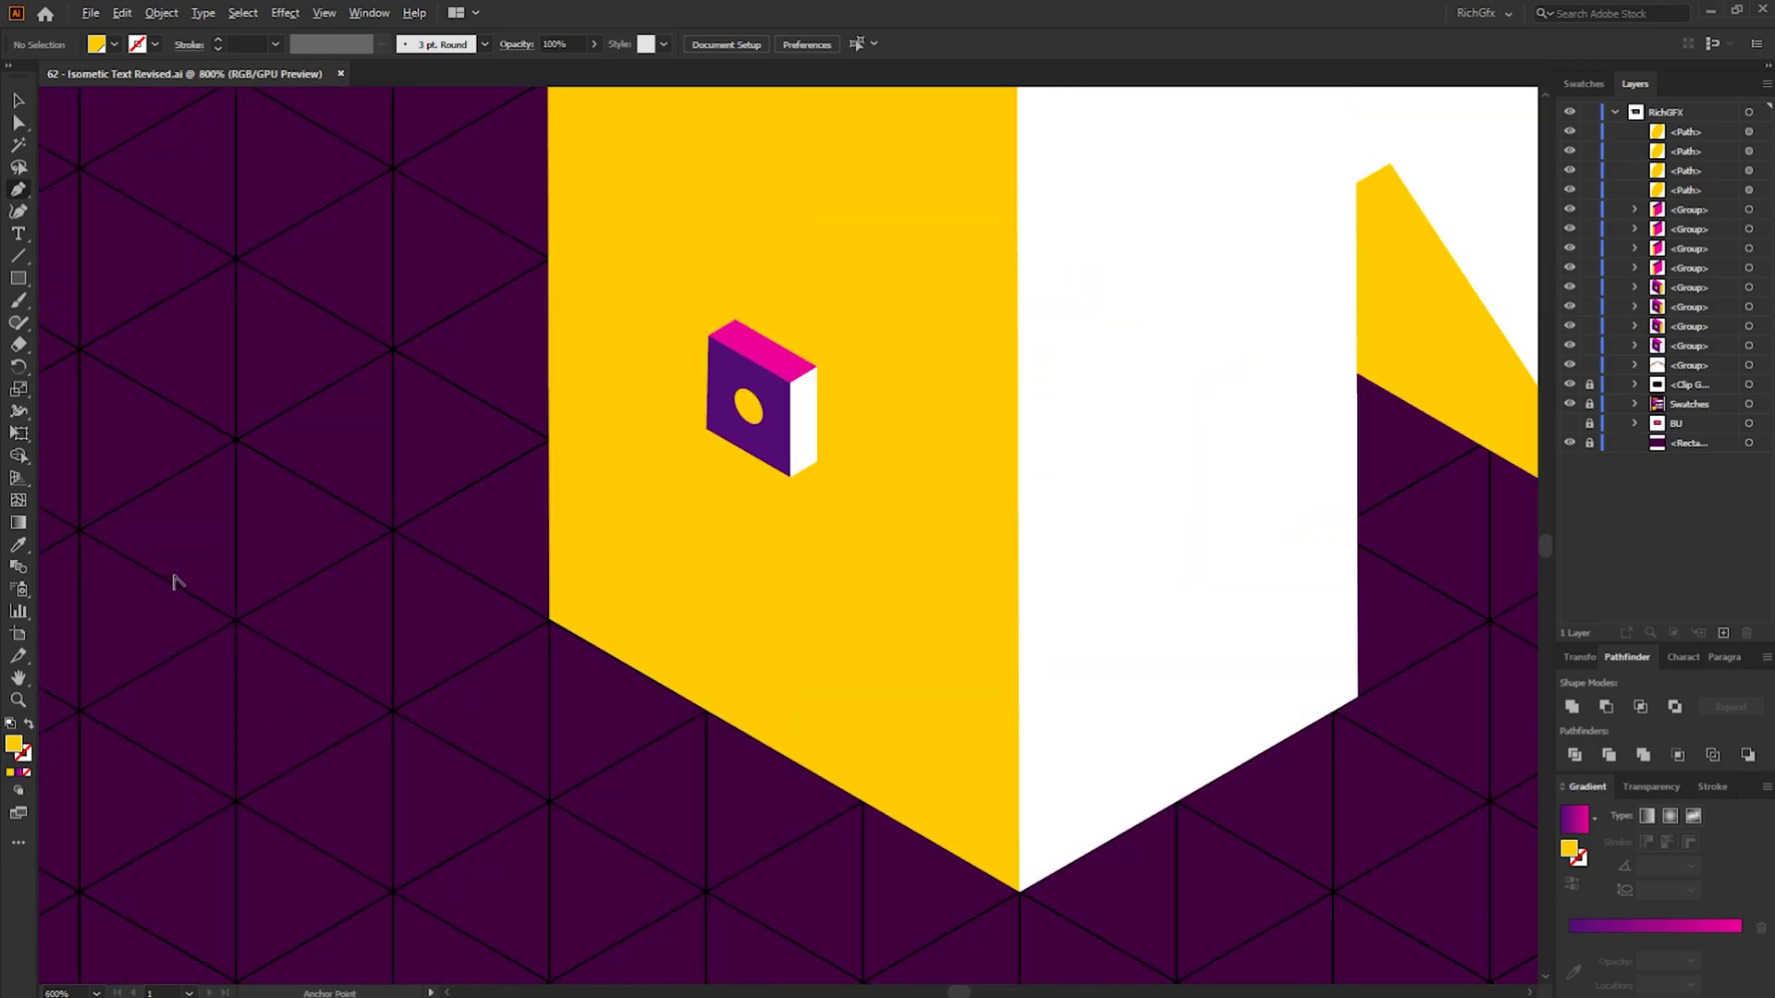
pyautogui.click(114, 46)
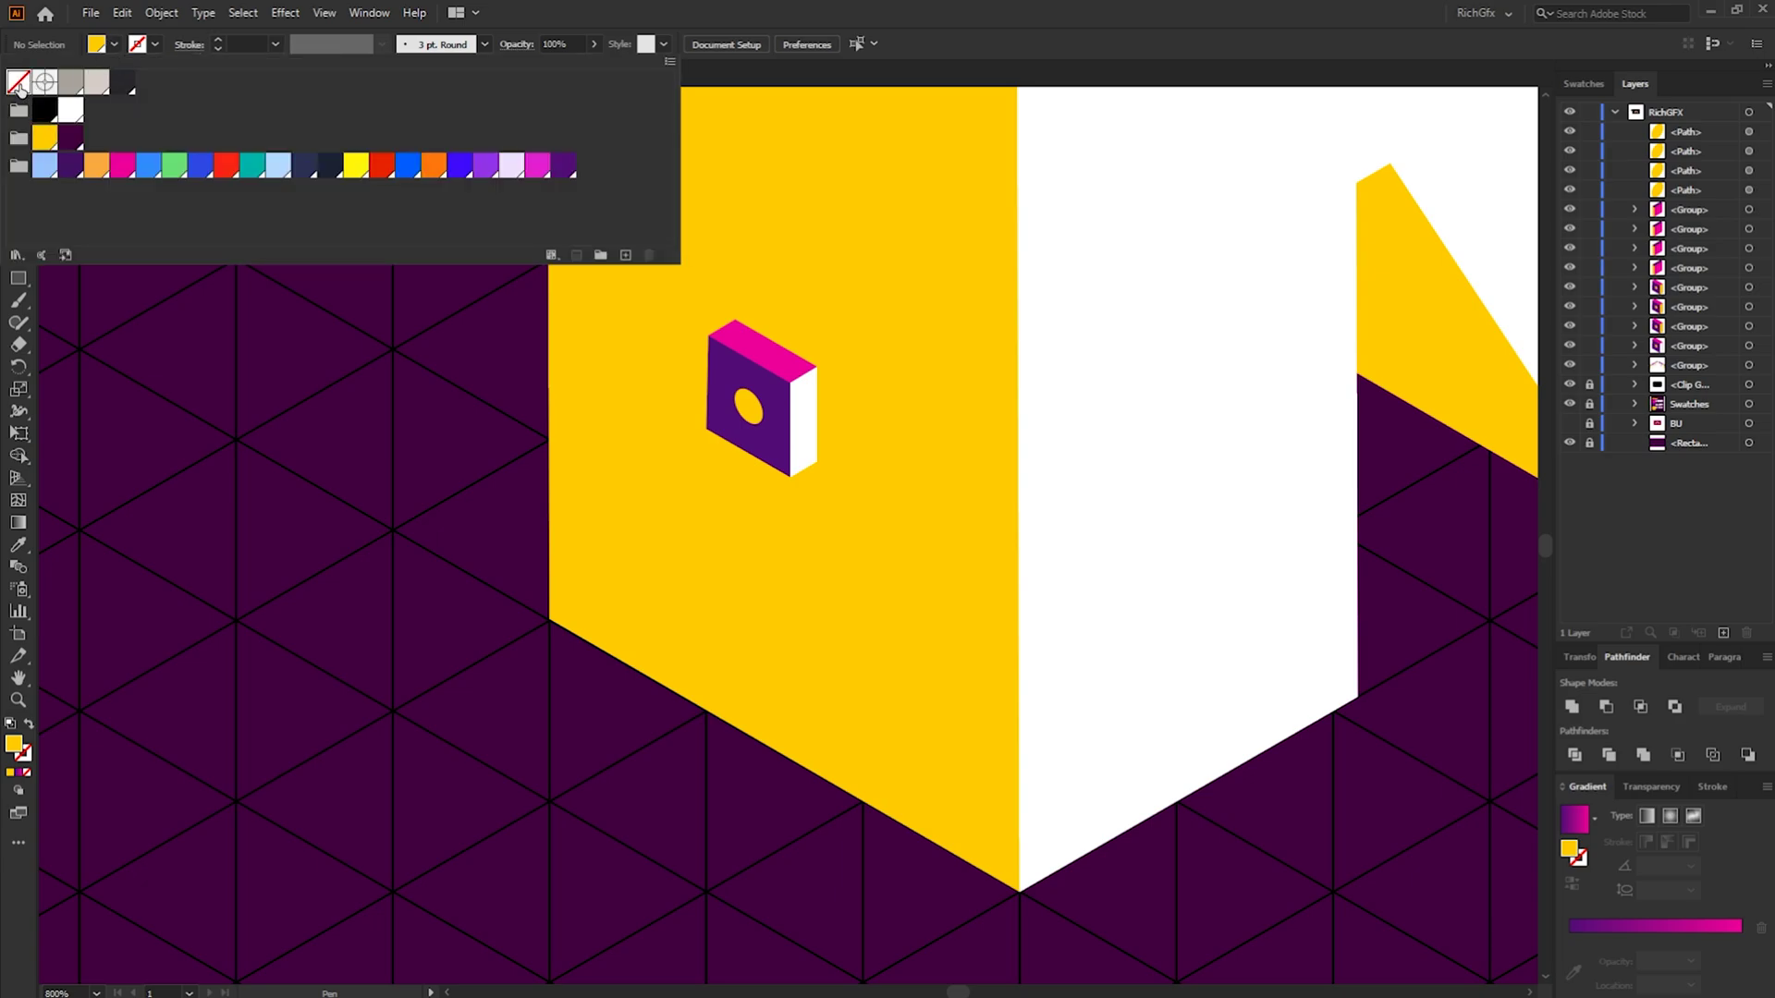
pyautogui.click(19, 85)
pyautogui.click(156, 44)
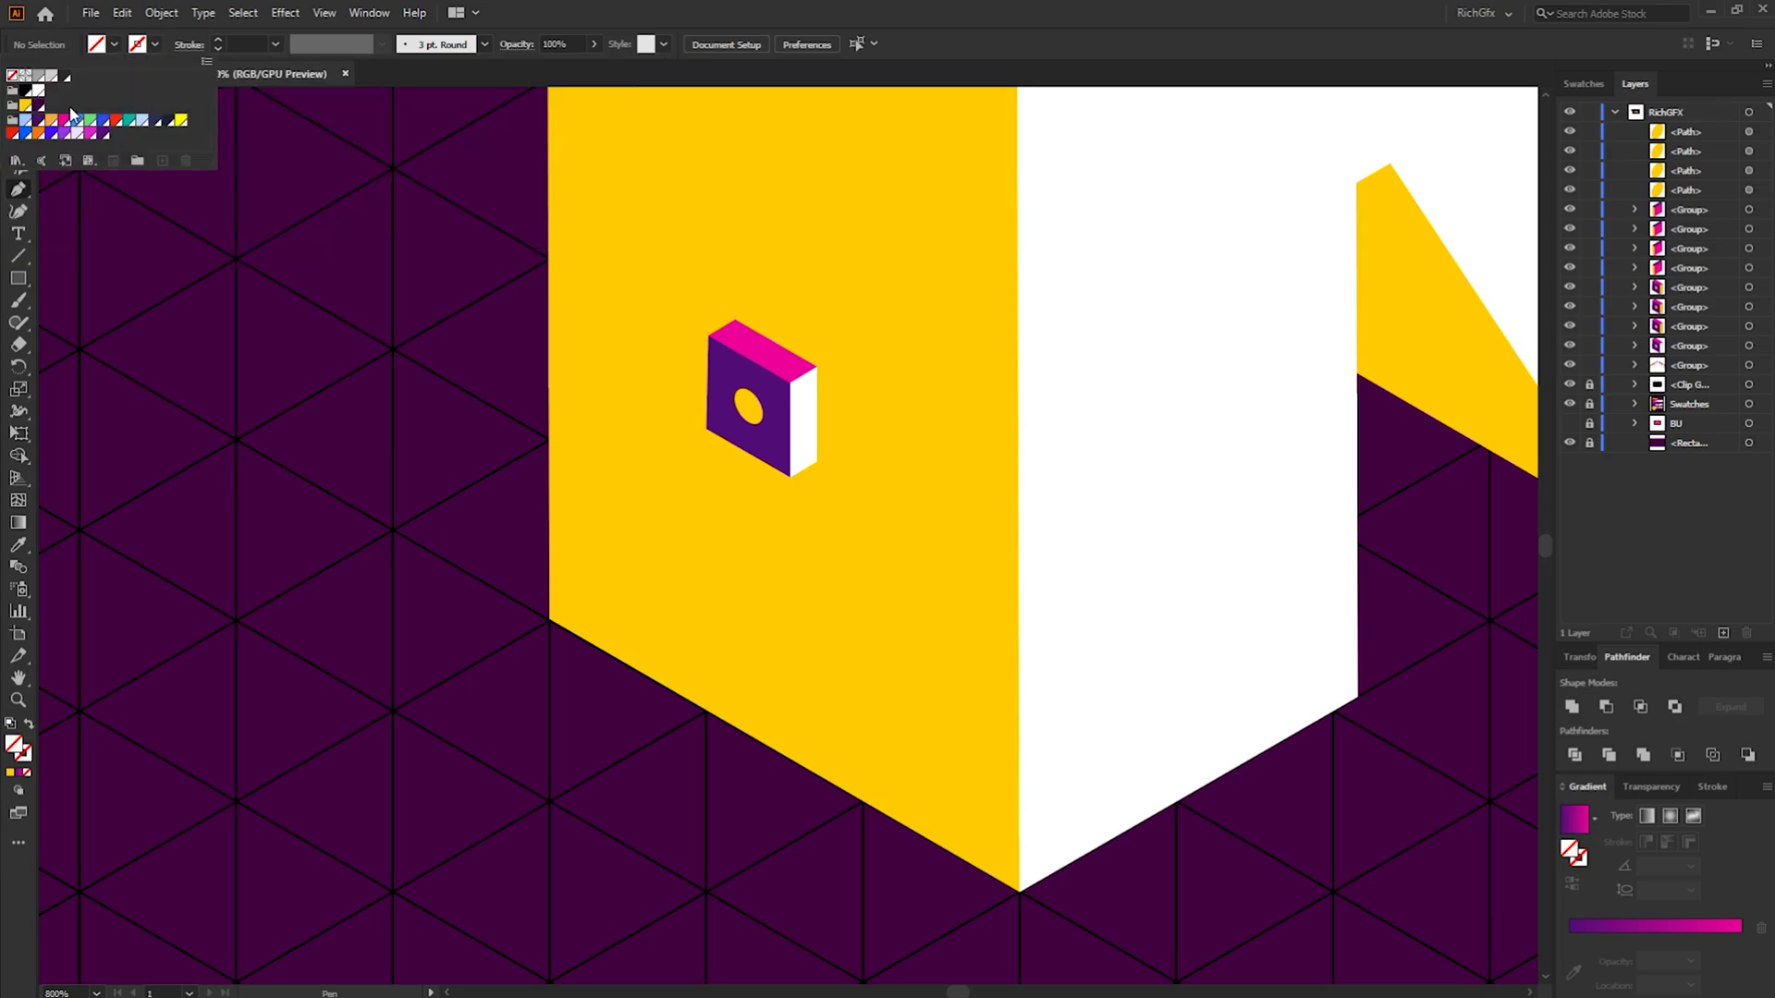
pyautogui.click(90, 133)
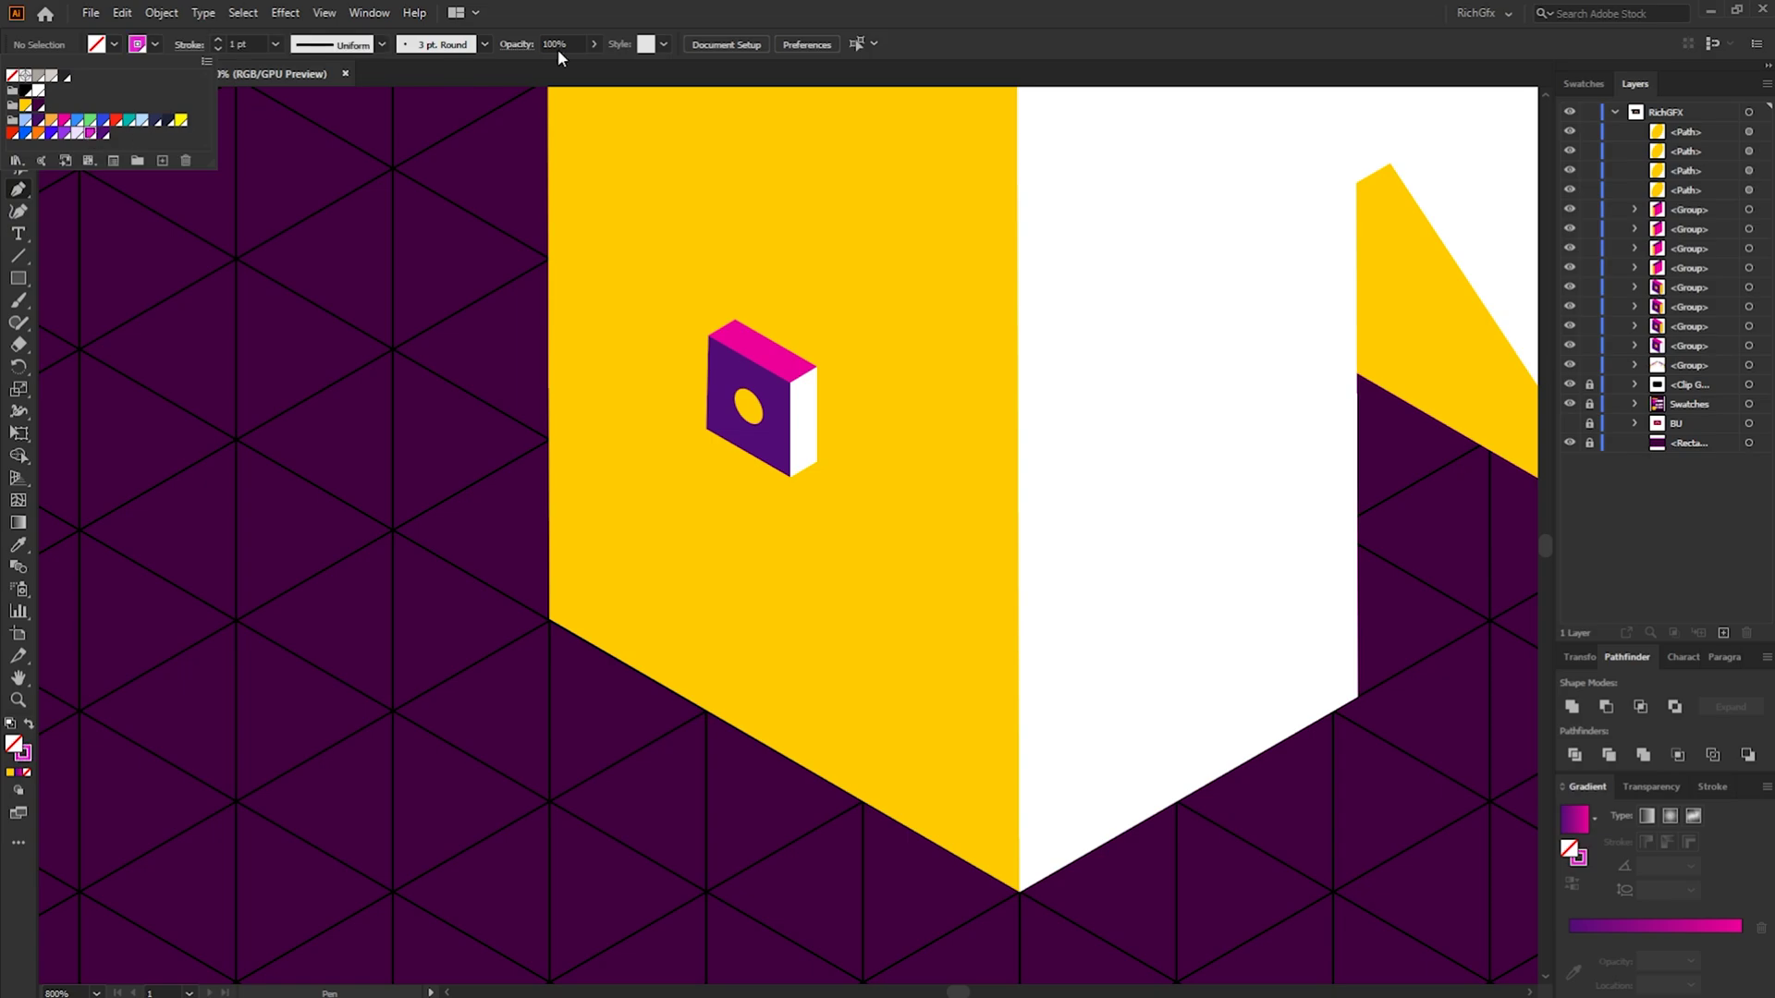
pyautogui.click(782, 9)
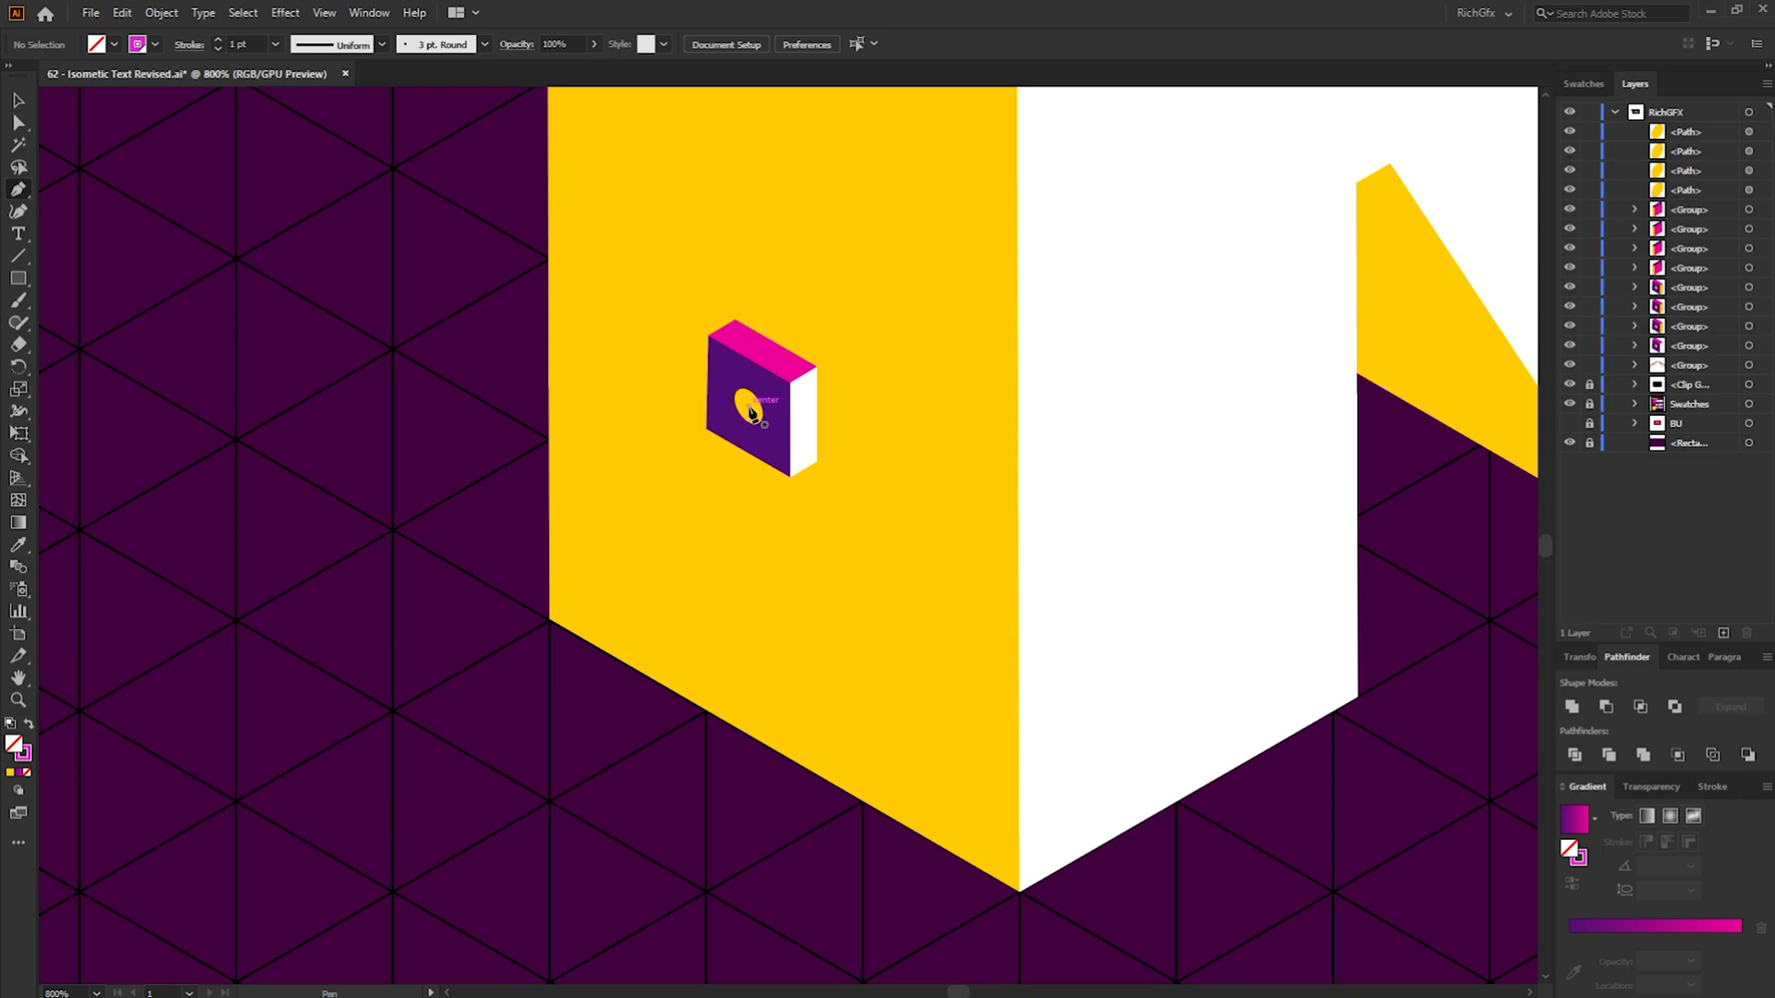
# Draw a straight magenta line about 71 px long from the R block's yellow dot diagonally down-left along the isometric grid
pyautogui.click(748, 408)
pyautogui.moveTo(742, 674); pyautogui.dragTo(908, 551)
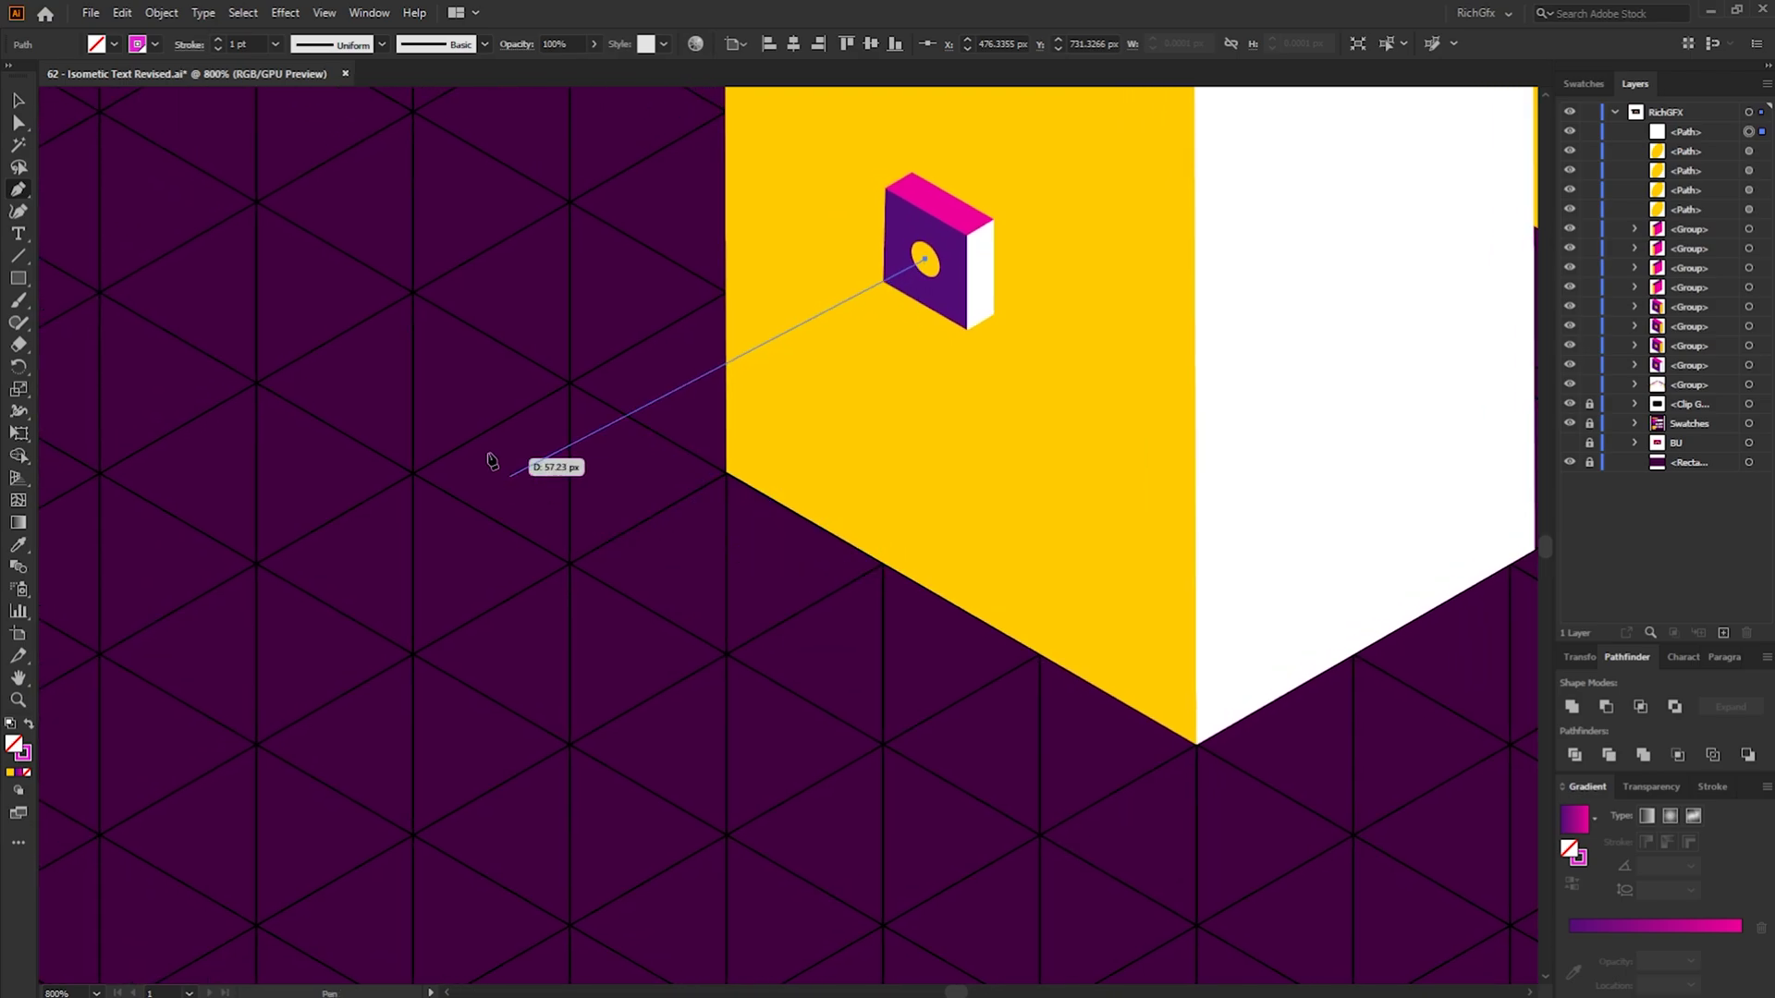
pyautogui.click(418, 559)
pyautogui.press('ctrl')
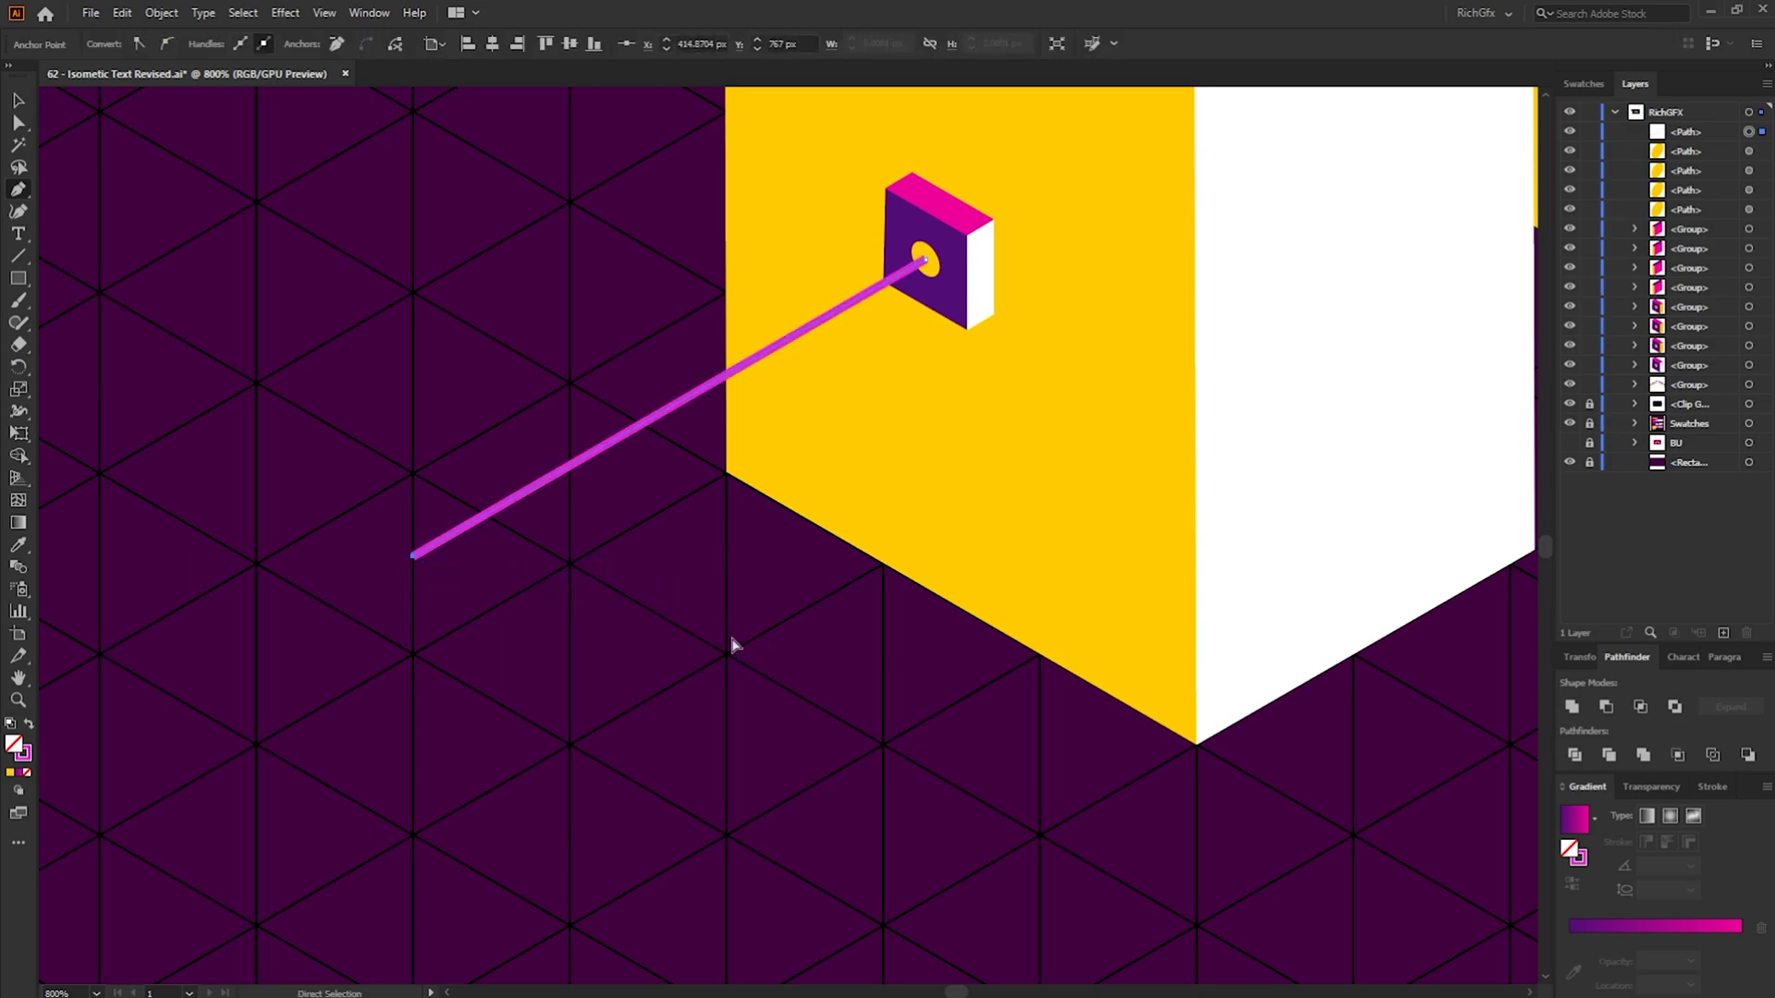
pyautogui.keyDown('ctrl'); pyautogui.click(735, 645); pyautogui.keyUp('ctrl')
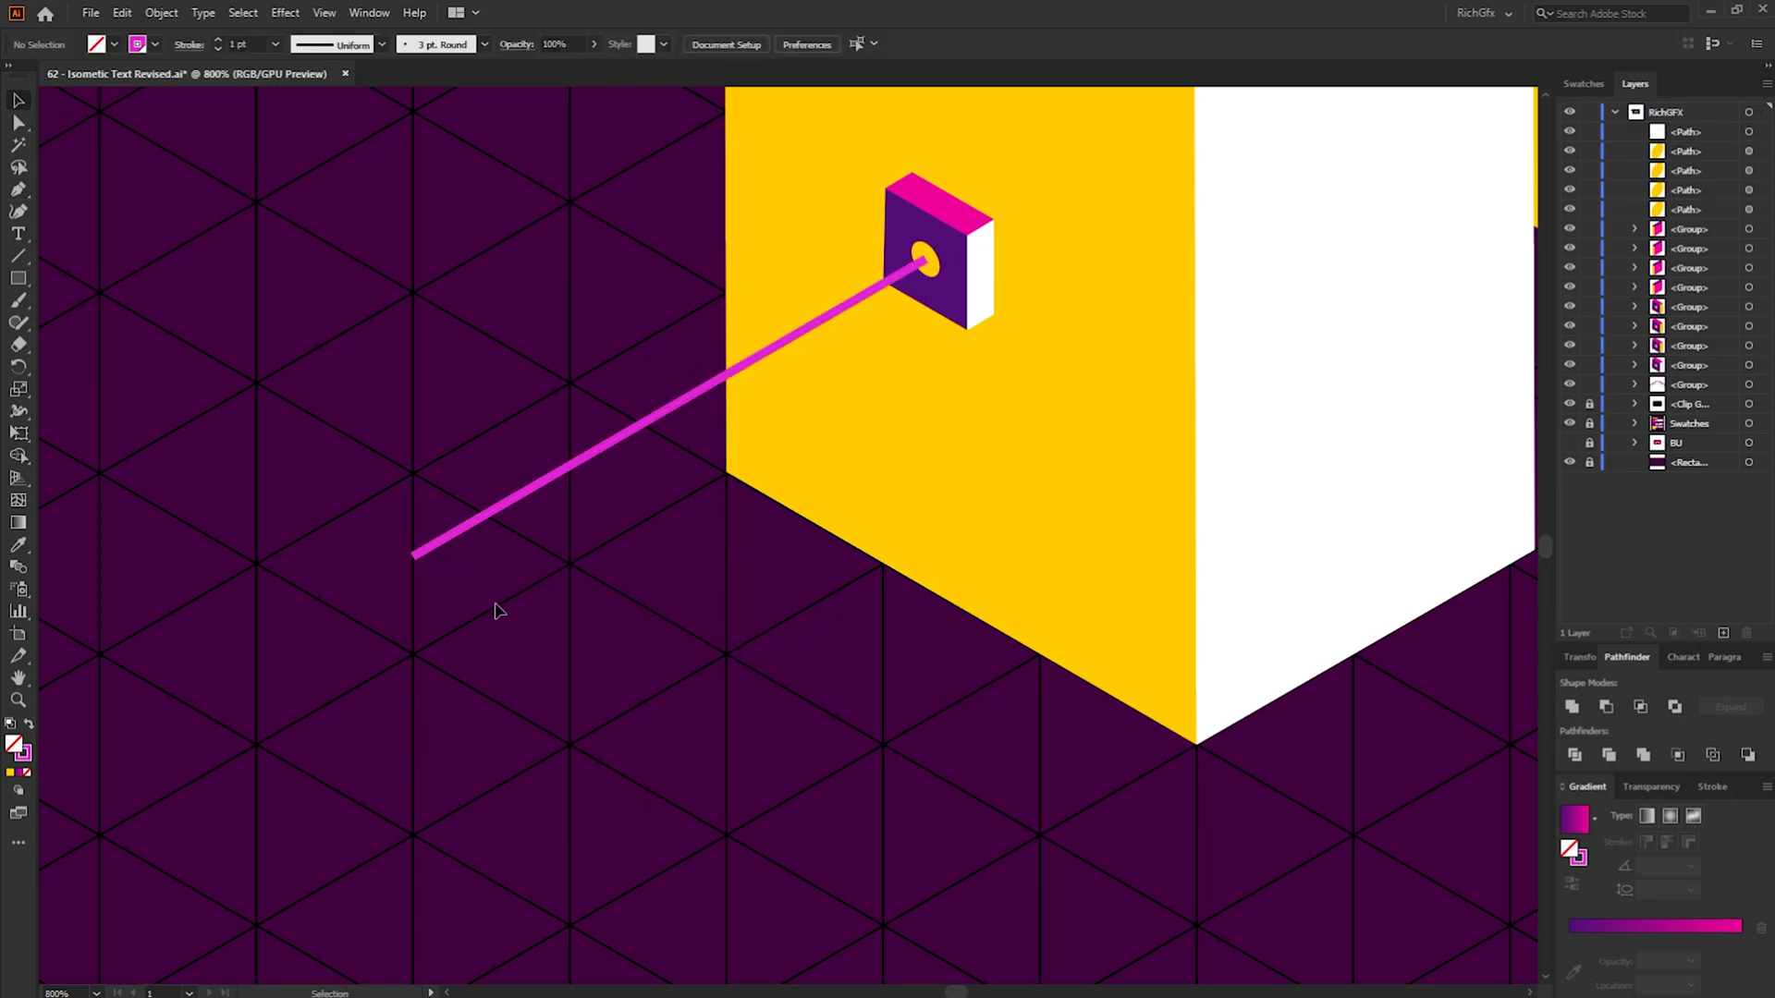
# Give the magenta line at the R a round cap and round corners
pyautogui.click(595, 455)
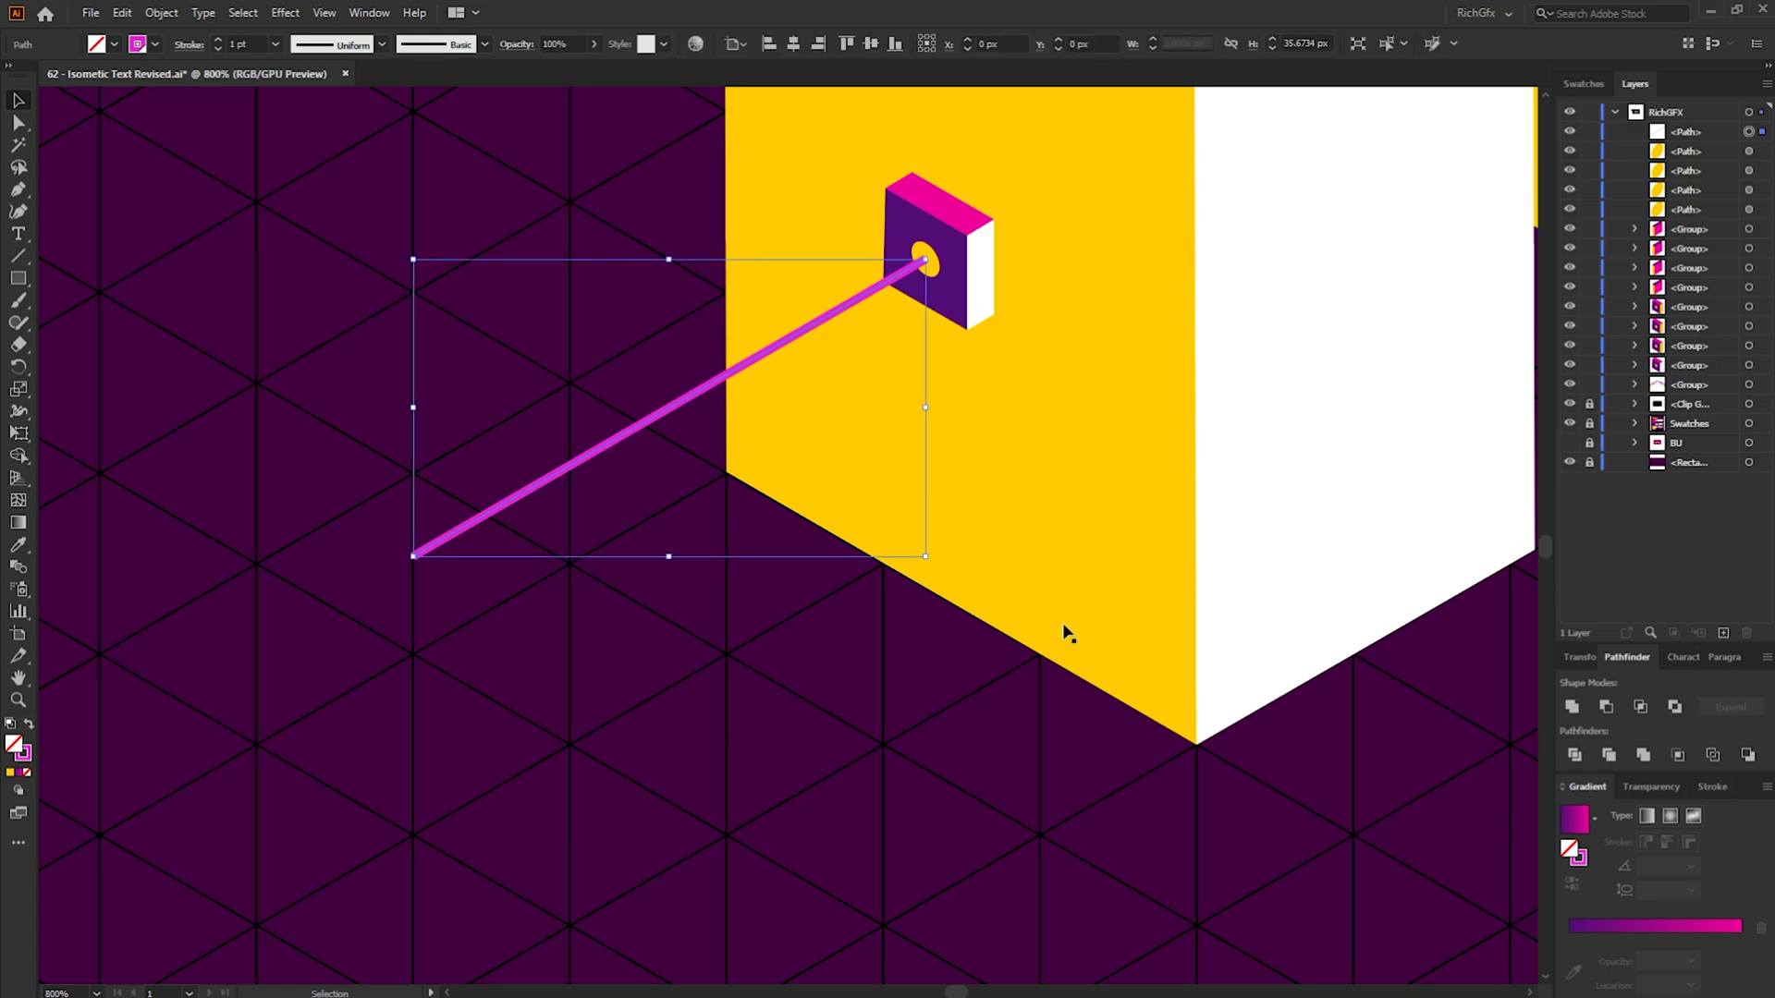
pyautogui.click(1713, 786)
pyautogui.click(368, 12)
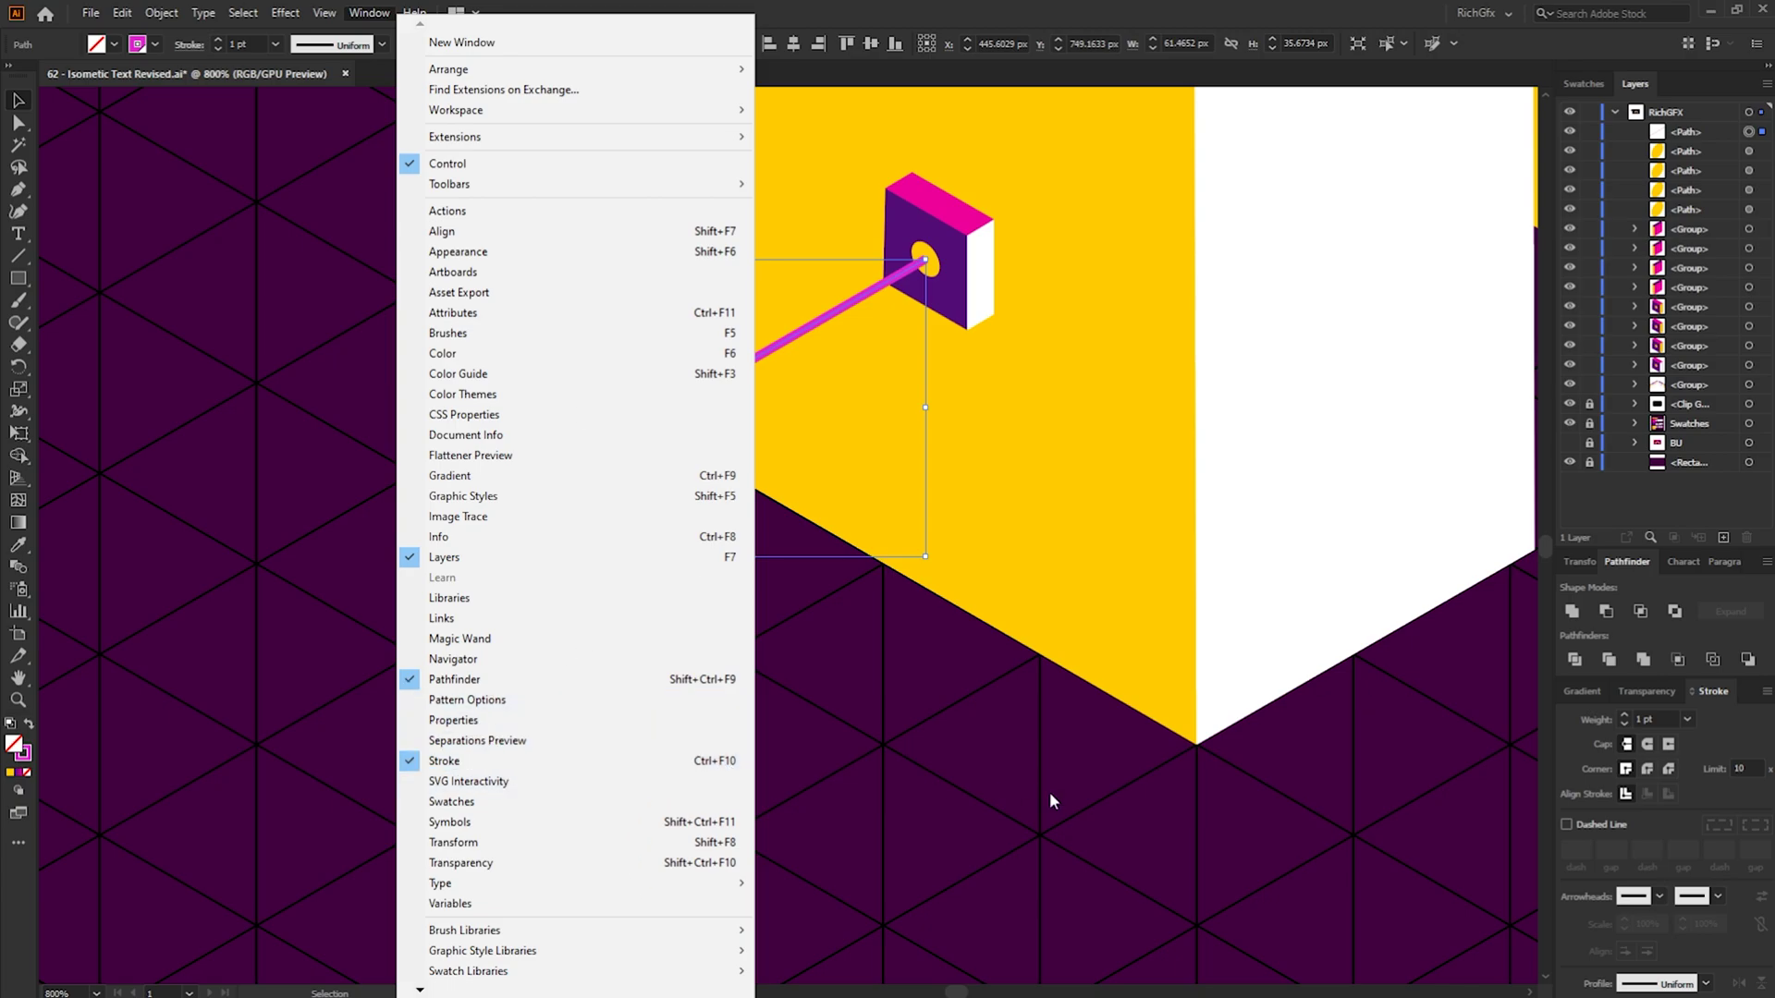
pyautogui.click(1746, 737)
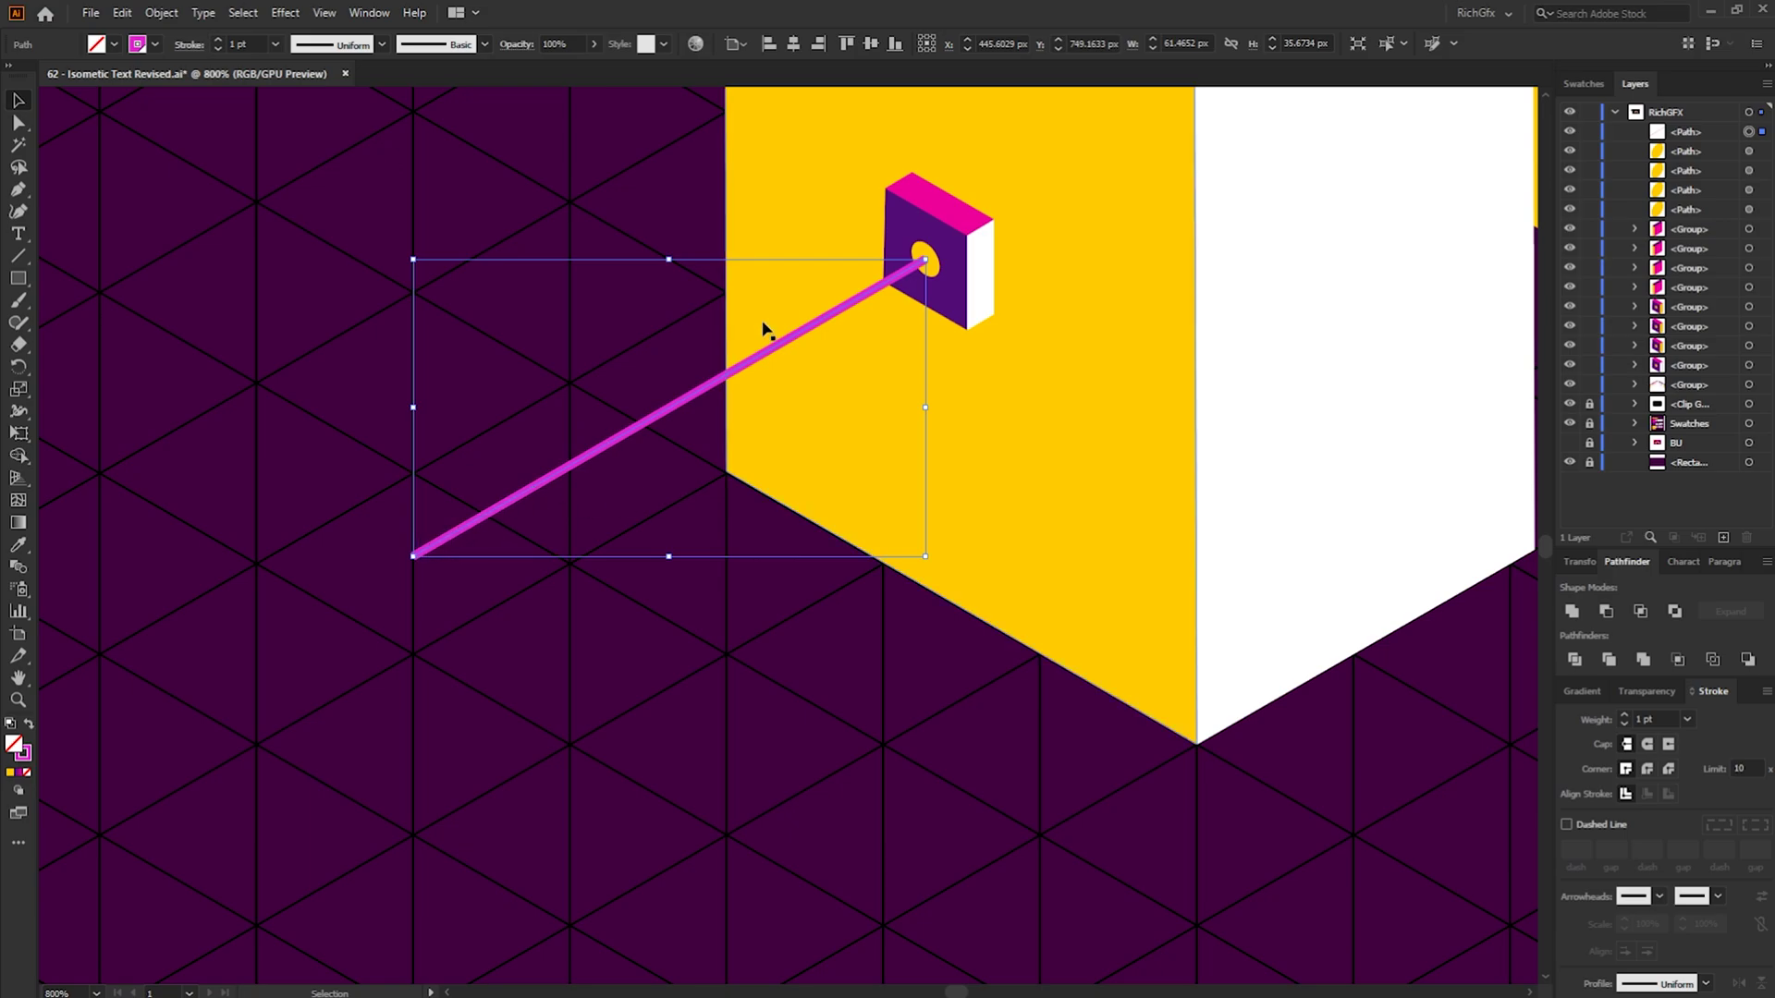
pyautogui.click(1649, 745)
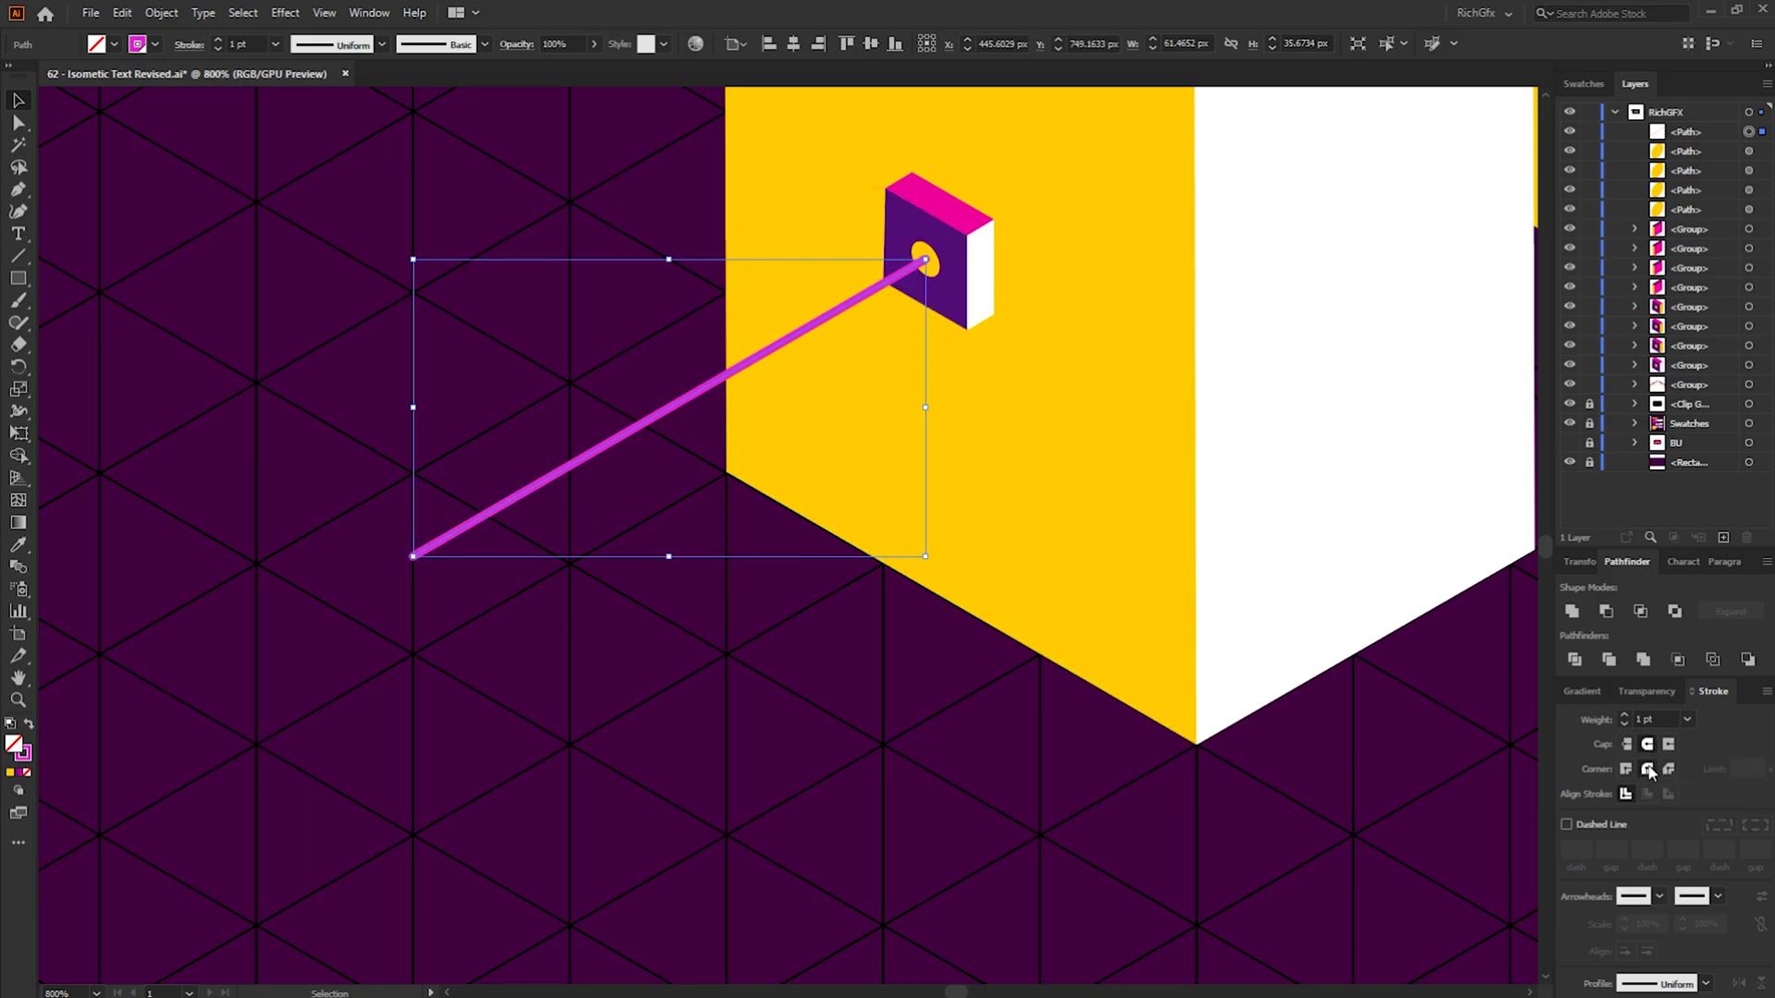
pyautogui.hotkey('ctrl', 'shift', 'a')
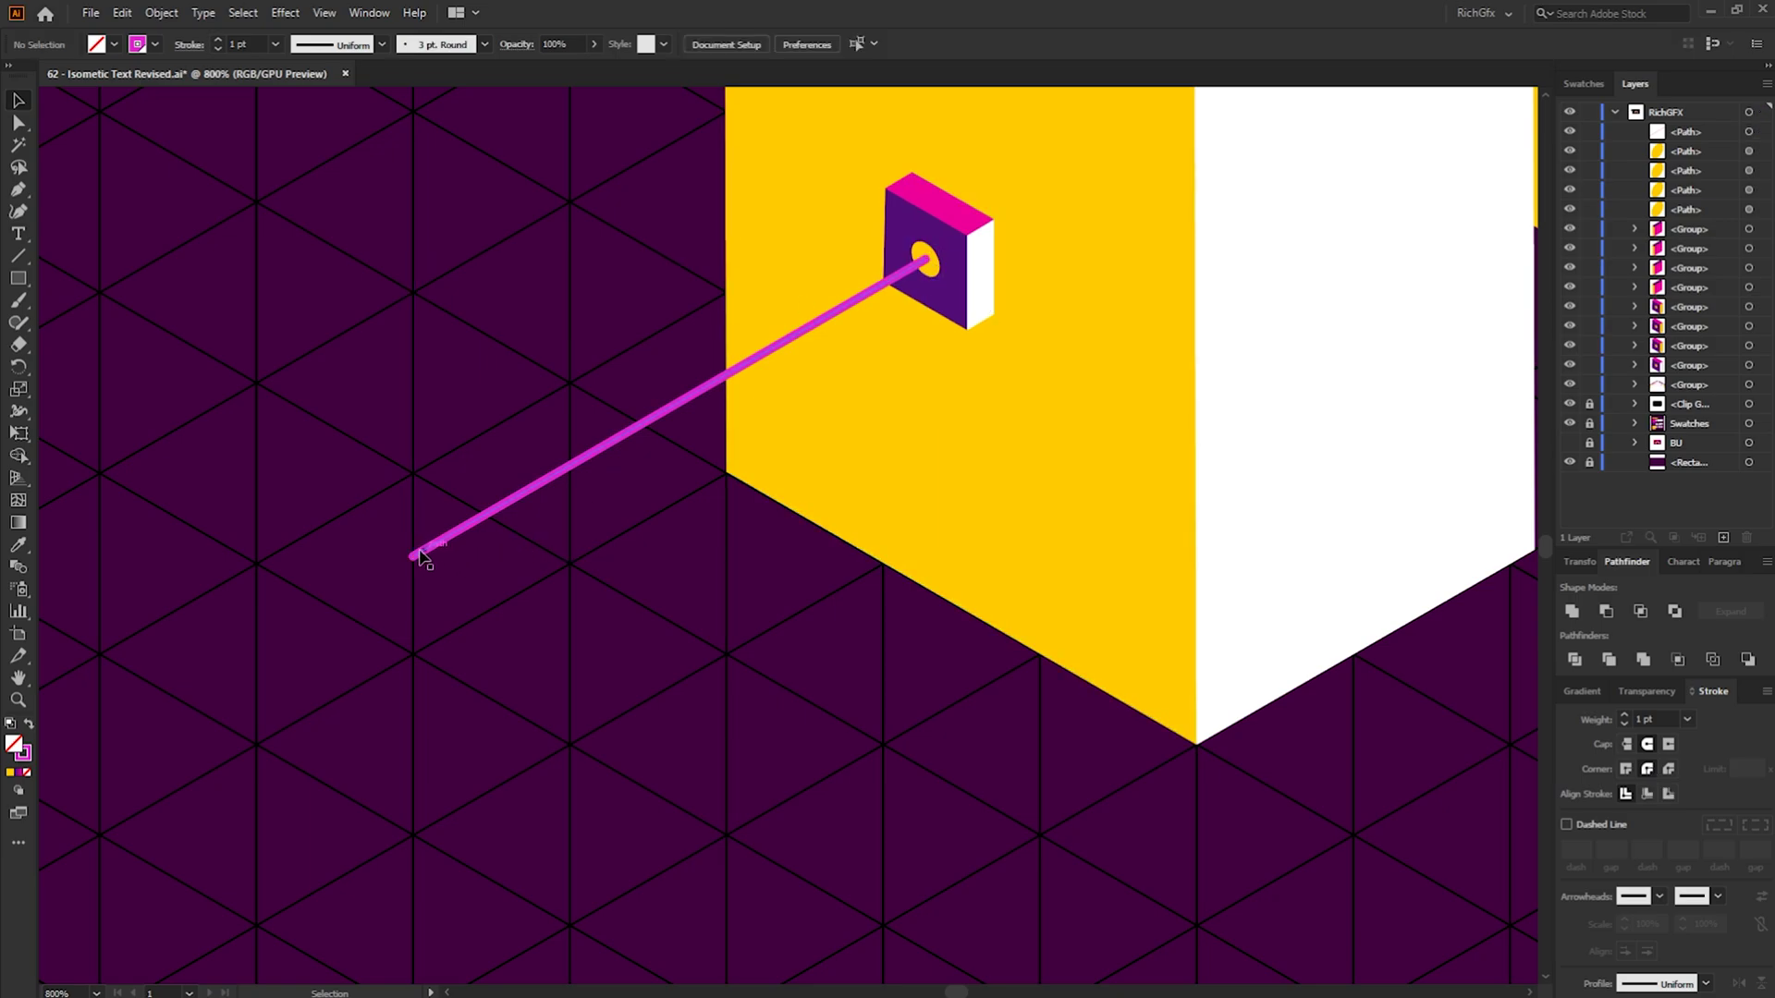
# Draw a magenta path from the dot on the I's first block around below the R, joining the end of the R's line
pyautogui.scroll(-2, 778, 613)
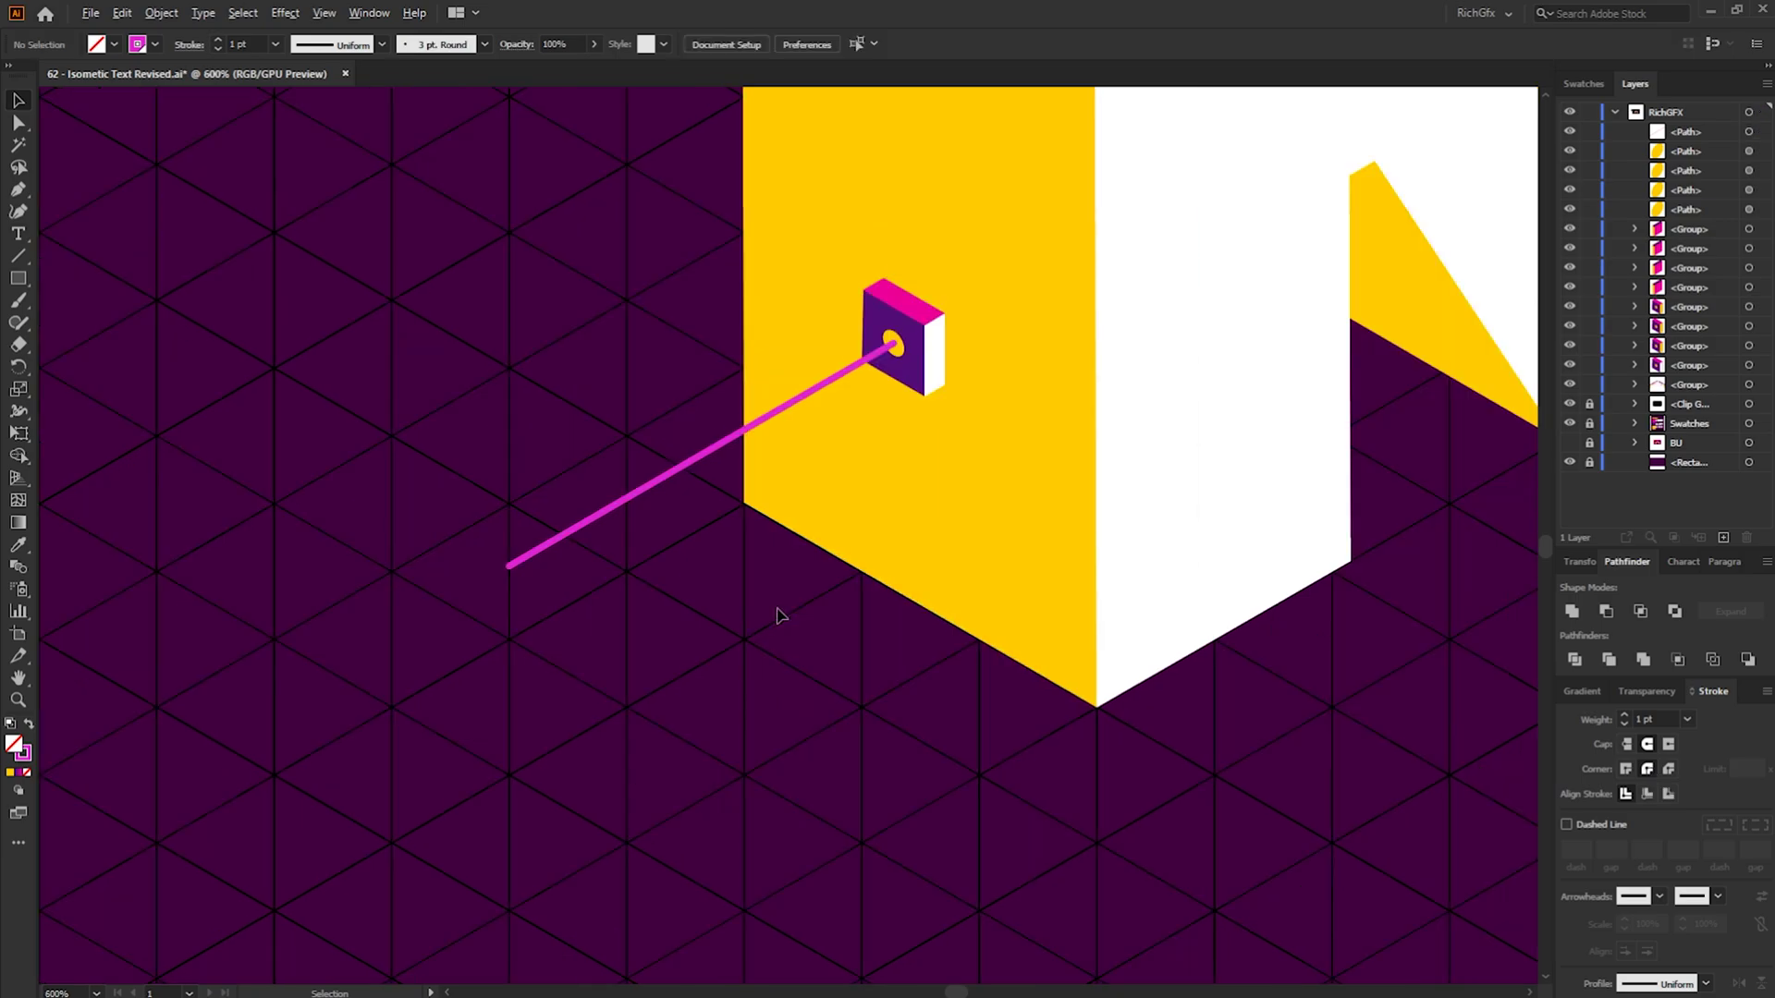
pyautogui.moveTo(1194, 675); pyautogui.dragTo(938, 611)
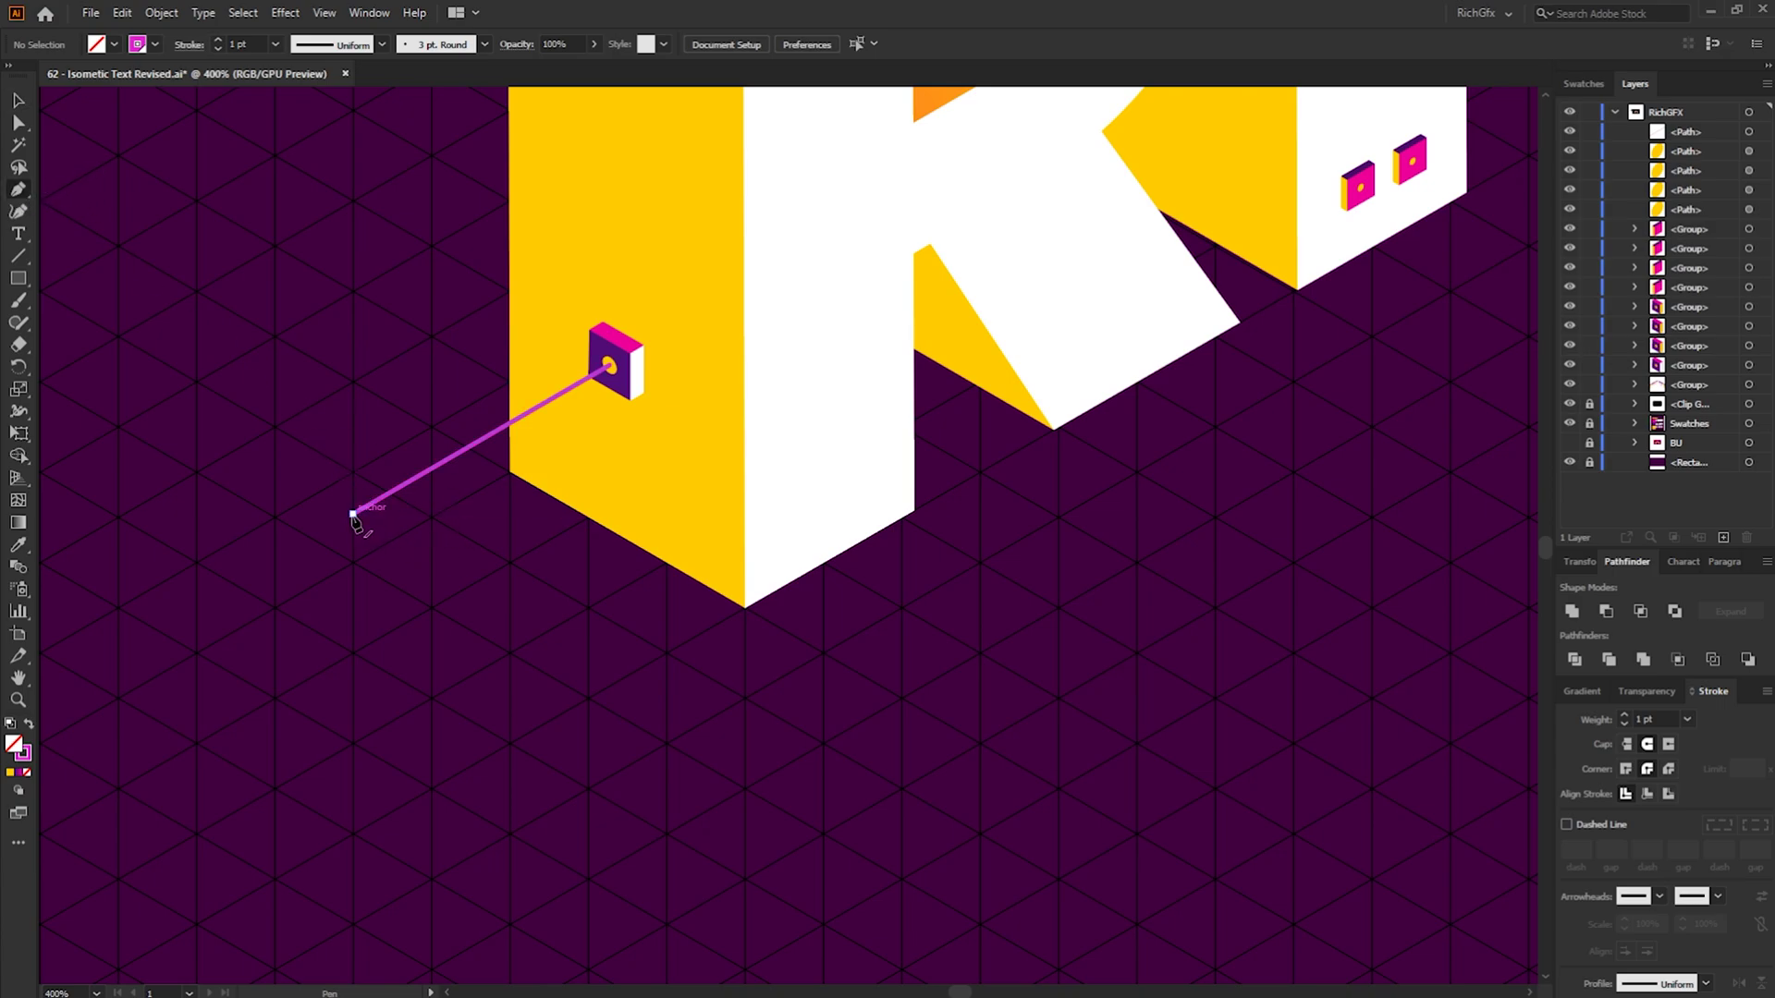
pyautogui.press('Escape')
pyautogui.click(1362, 190)
pyautogui.click(1492, 266)
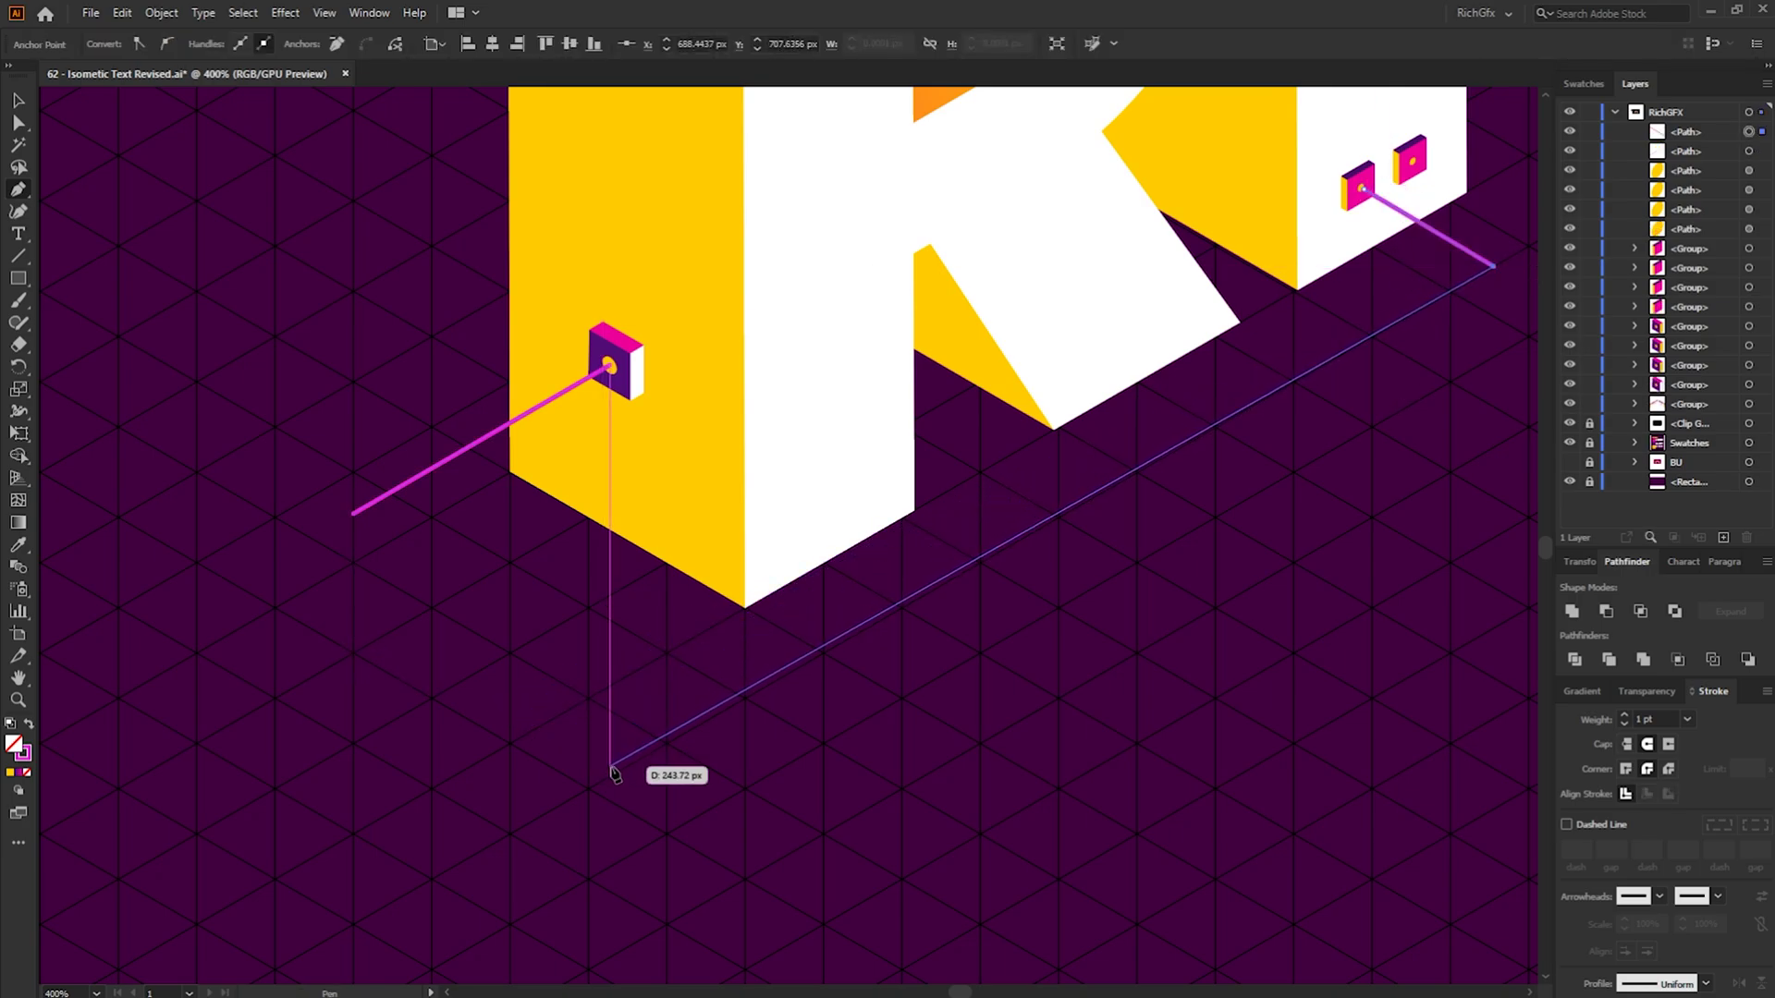
pyautogui.click(689, 730)
pyautogui.click(352, 514)
pyautogui.keyDown('ctrl'); pyautogui.click(1033, 717); pyautogui.keyUp('ctrl')
# Connect the dots on the I's second block and the C's block with a magenta path, adjusting its corner near the C to follow the grid
pyautogui.moveTo(1387, 504); pyautogui.dragTo(425, 997)
pyautogui.click(452, 693)
pyautogui.click(584, 768)
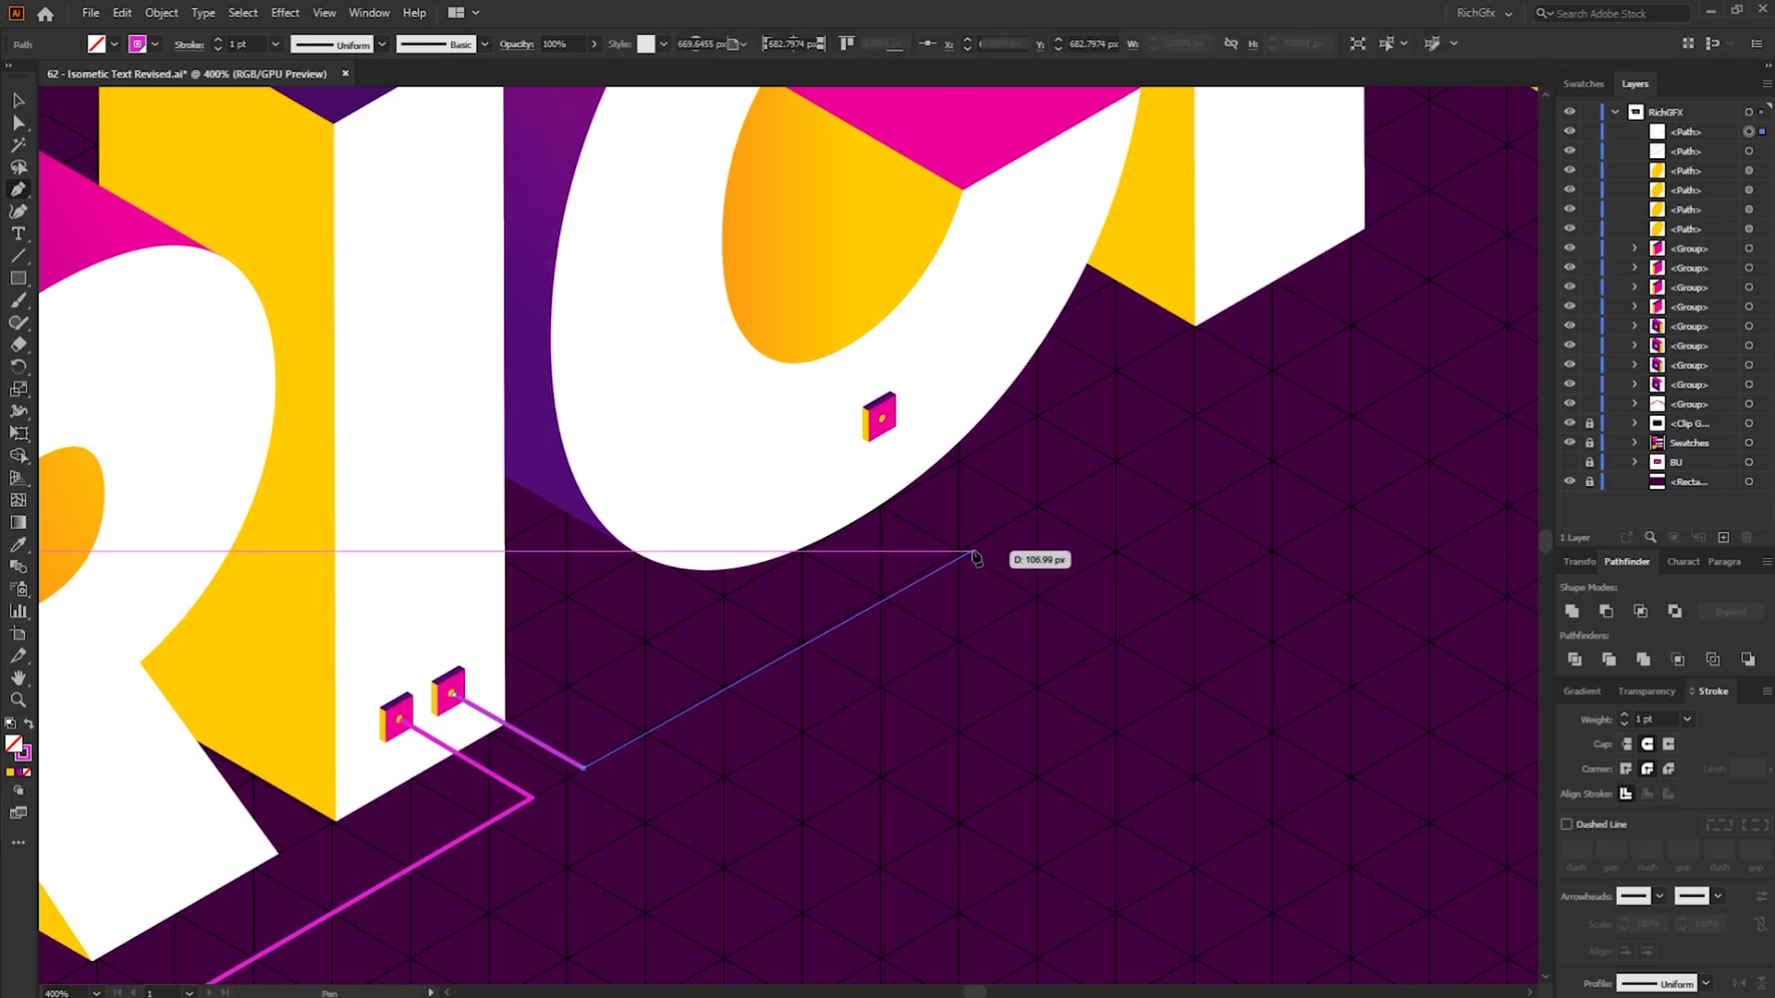
pyautogui.click(1001, 528)
pyautogui.click(883, 421)
pyautogui.keyDown('ctrl'); pyautogui.click(1042, 561); pyautogui.keyUp('ctrl')
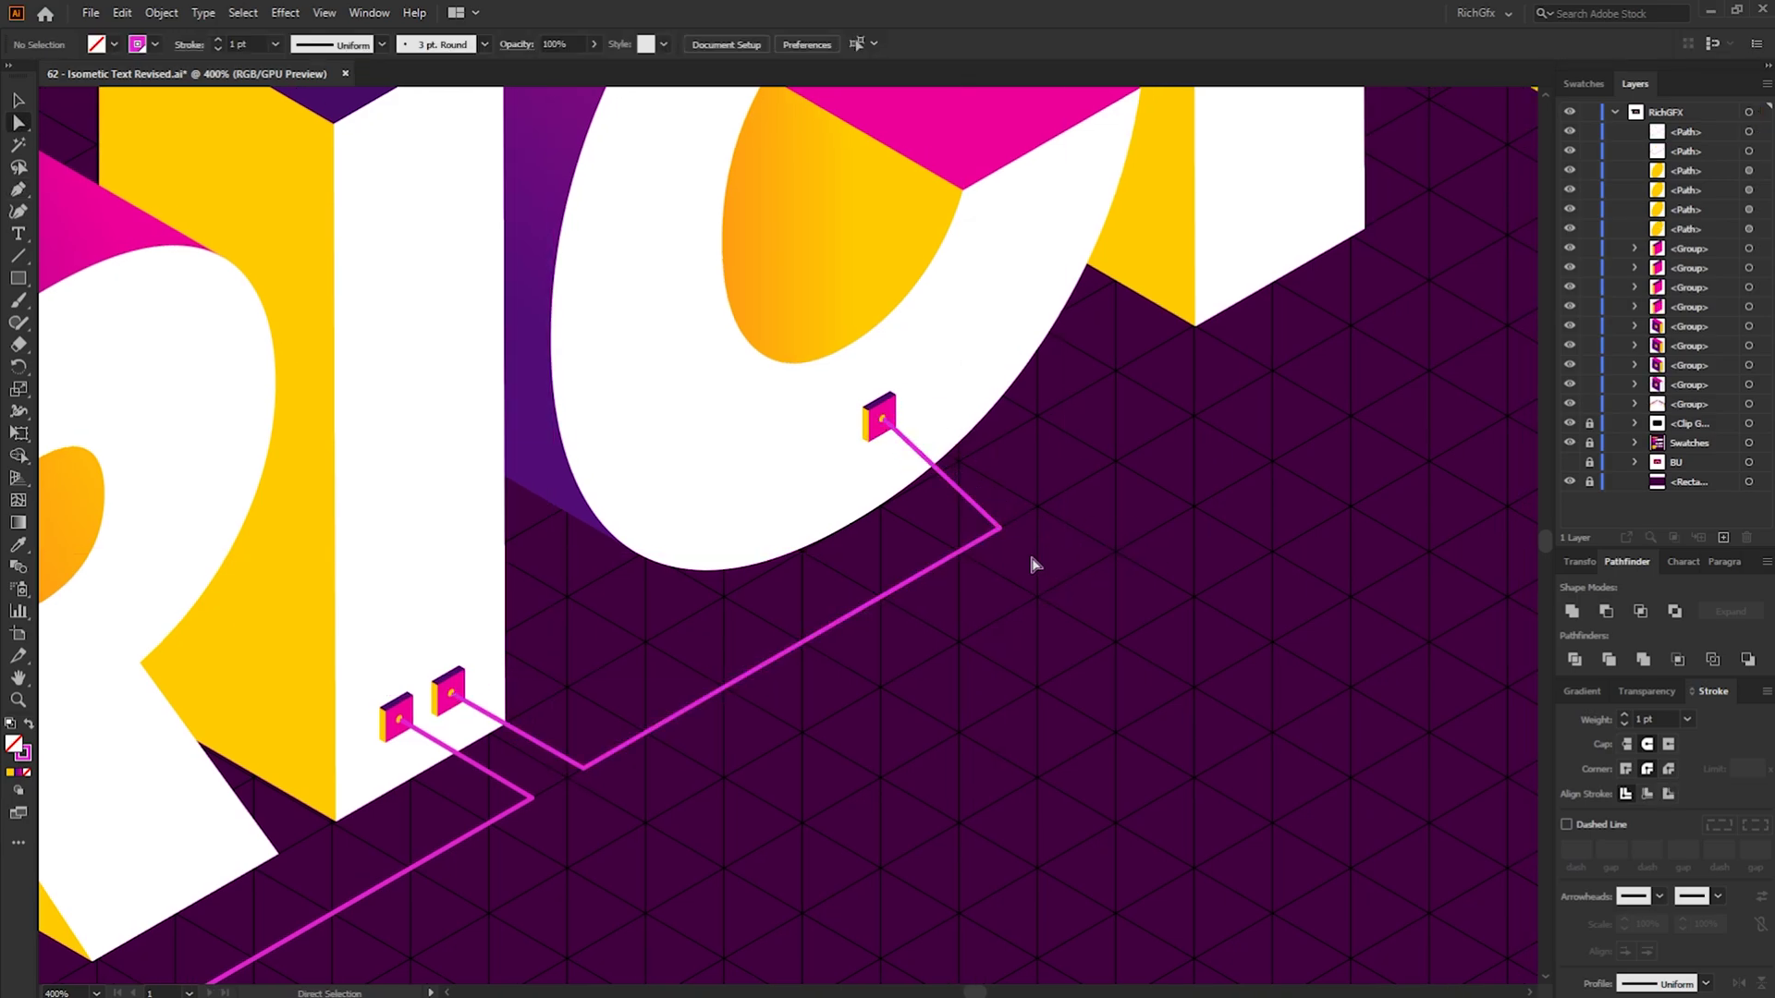
pyautogui.moveTo(995, 523); pyautogui.dragTo(1034, 515)
pyautogui.click(1200, 583)
# Draw a magenta path from the H block's dot outward, straight down below the H, and back to the corner of the C's line
pyautogui.scroll(-1, 1275, 536)
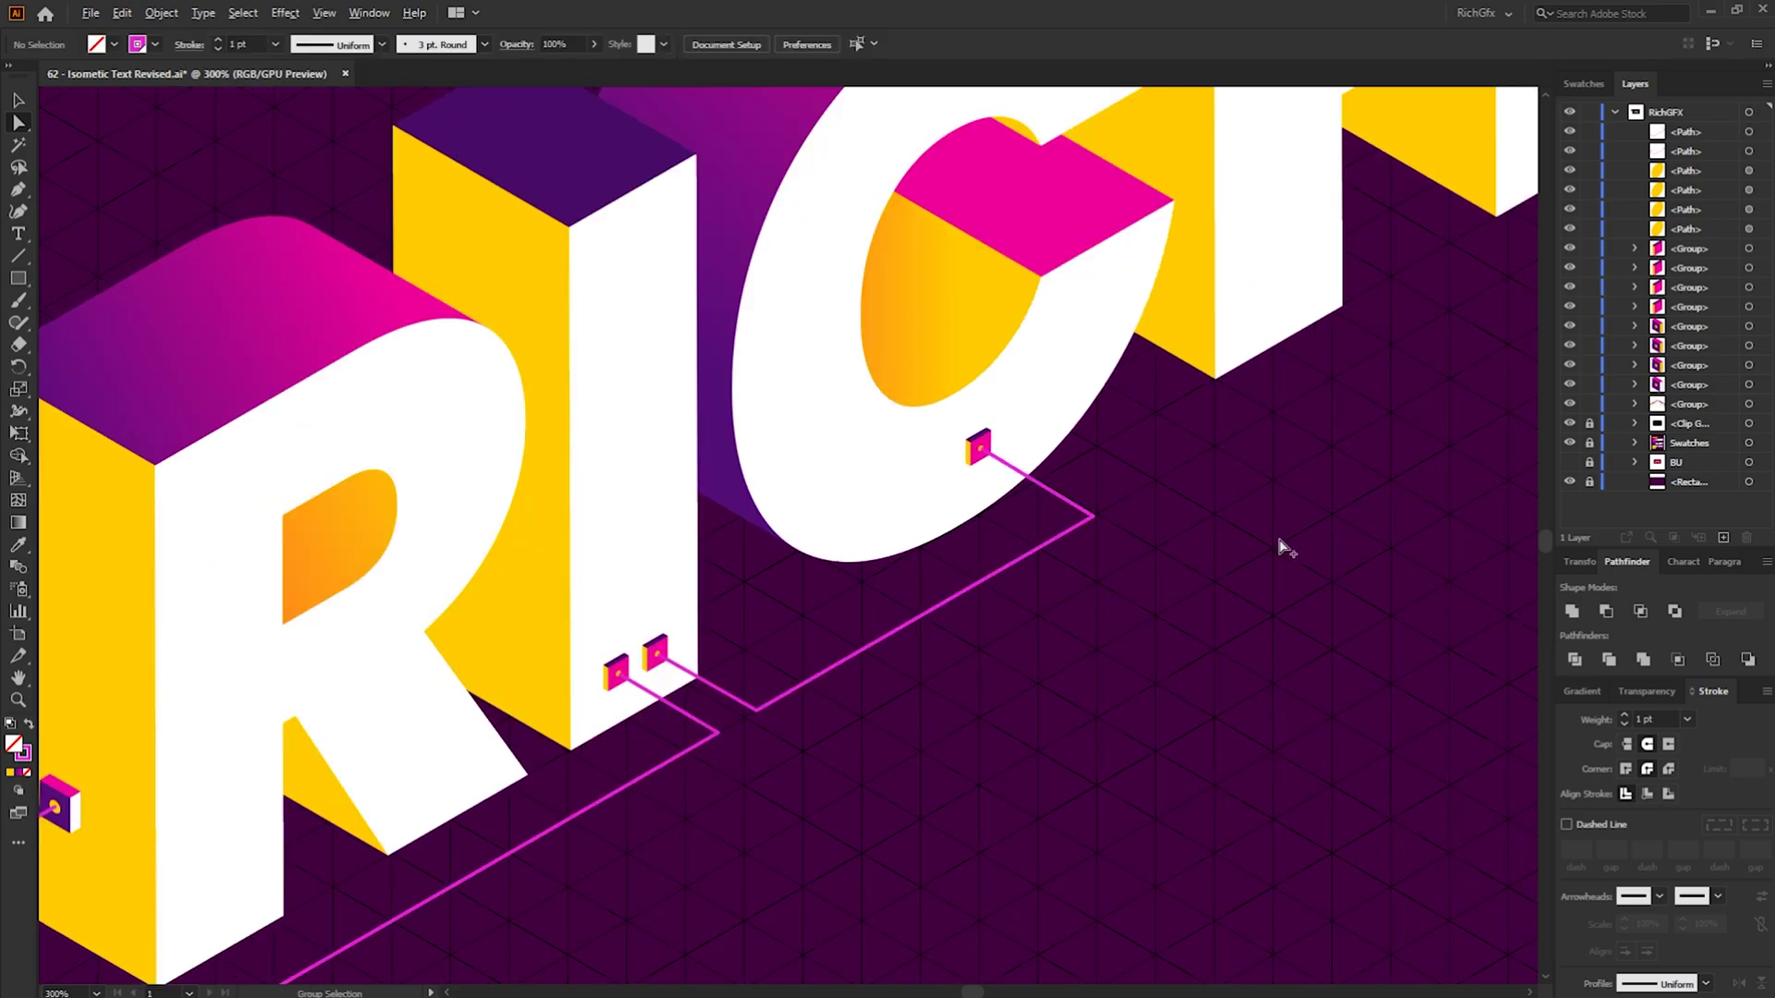
pyautogui.moveTo(1279, 546); pyautogui.dragTo(590, 855)
pyautogui.click(20, 189)
pyautogui.click(731, 297)
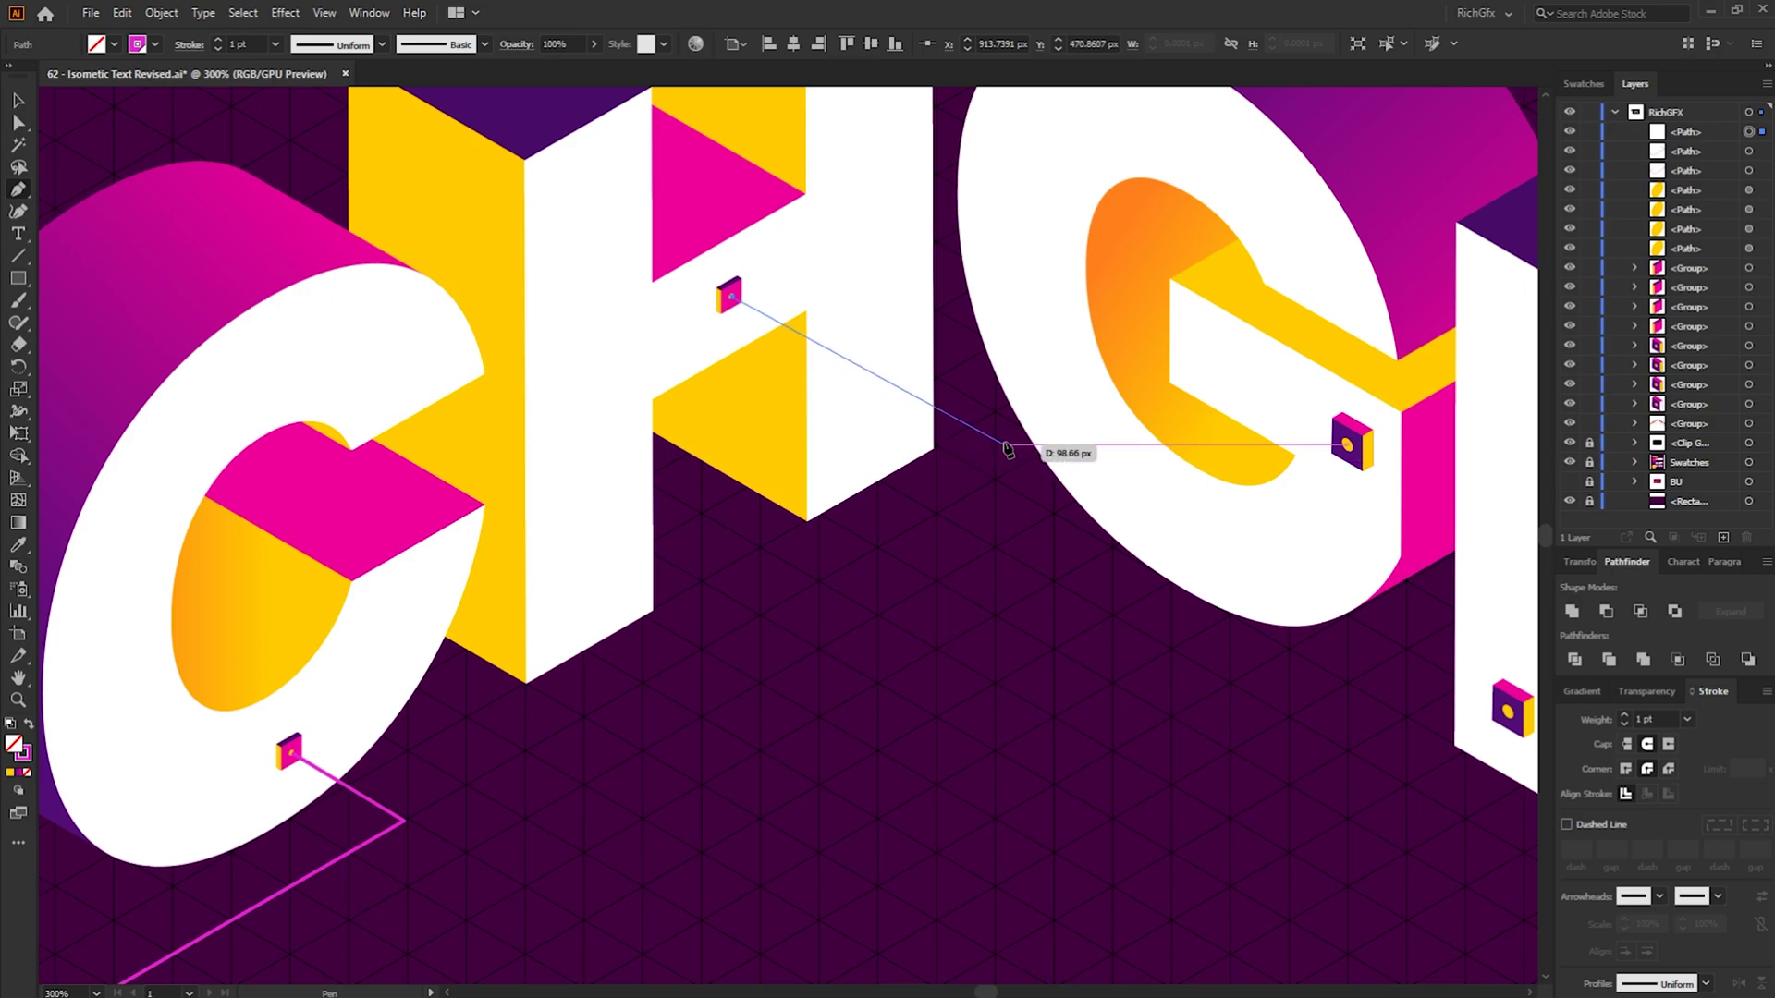
pyautogui.click(878, 363)
pyautogui.click(878, 546)
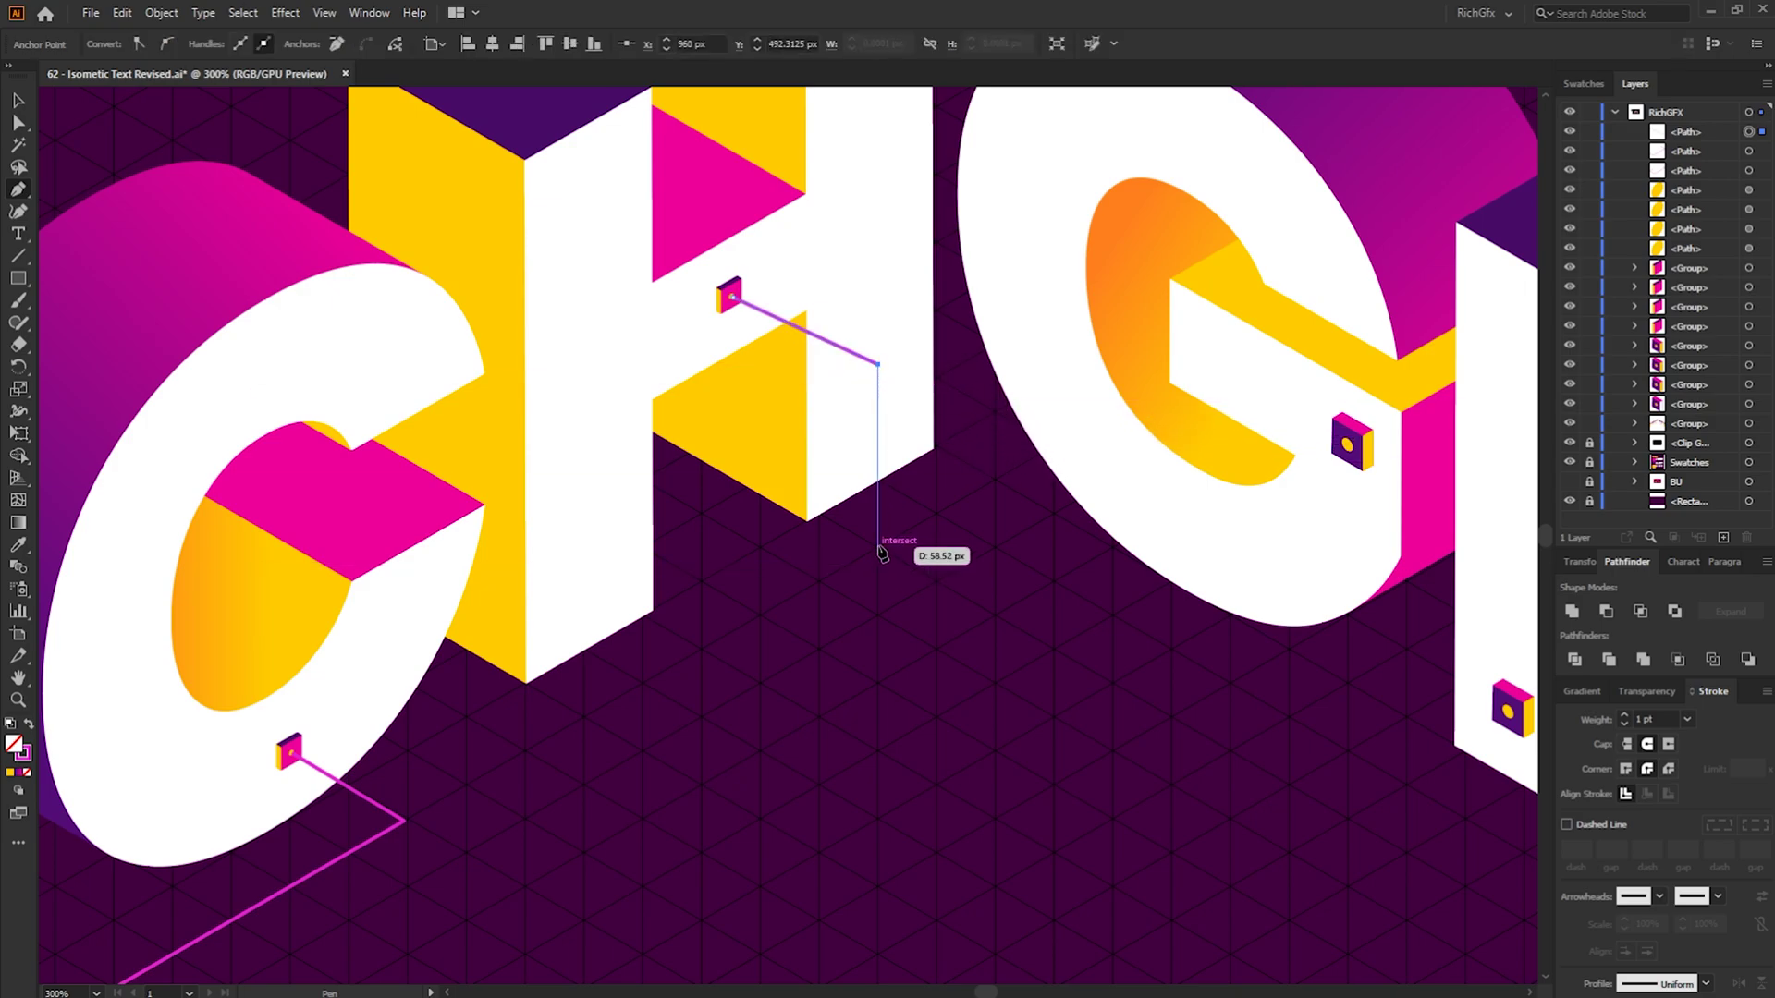
pyautogui.click(404, 821)
pyautogui.keyDown('ctrl'); pyautogui.click(773, 807); pyautogui.keyUp('ctrl')
# Extend a magenta line from the corner below the H diagonally down-right, and connect the G block's dot to its end
pyautogui.moveTo(844, 571); pyautogui.dragTo(355, 583)
pyautogui.click(390, 559)
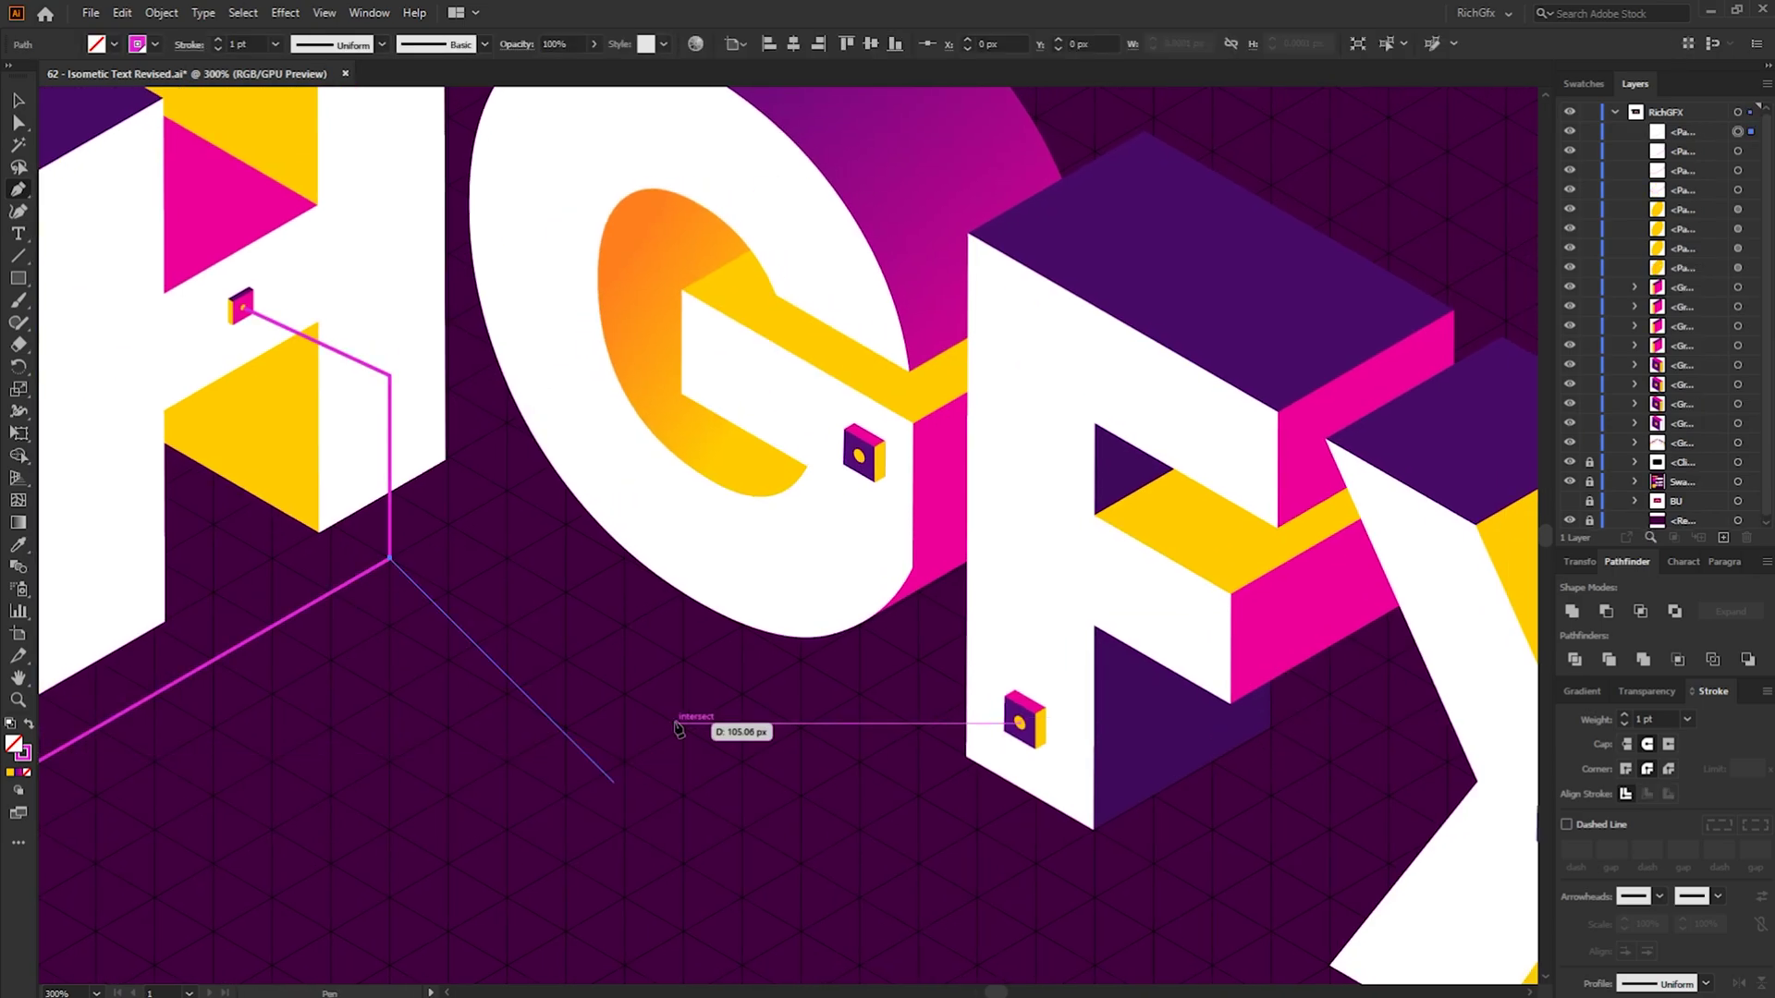
pyautogui.click(682, 728)
pyautogui.hotkey('ctrl', 'shift', 'a')
pyautogui.click(860, 456)
pyautogui.click(859, 695)
pyautogui.click(742, 762)
pyautogui.click(682, 729)
# Draw a magenta path from the F block's dot straight down and diagonally back to join the G's connecting line
pyautogui.scroll(-5, 684, 730)
pyautogui.hscroll(8, 684, 730)
pyautogui.click(637, 508)
pyautogui.click(636, 707)
pyautogui.click(364, 549)
pyautogui.scroll(-4, 662, 642)
# Draw a magenta path from the X block's dot straight down below the letter and back to the corner under the F
pyautogui.hscroll(5, 662, 642)
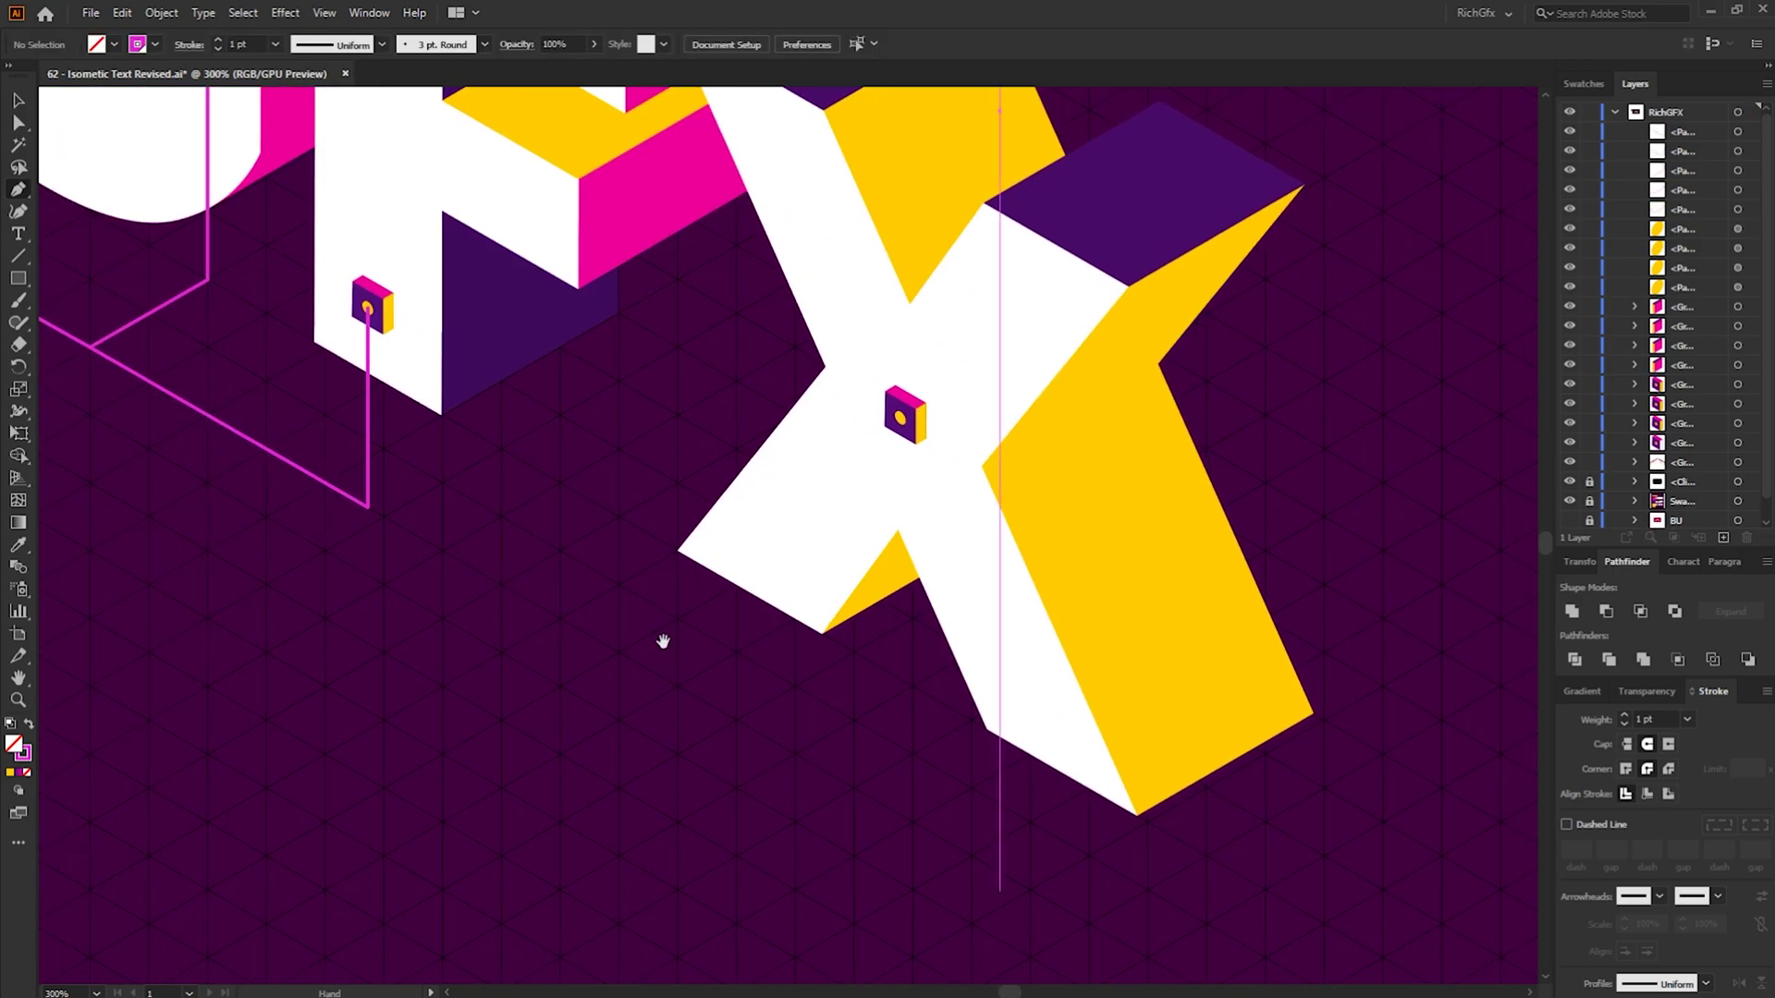
pyautogui.click(901, 418)
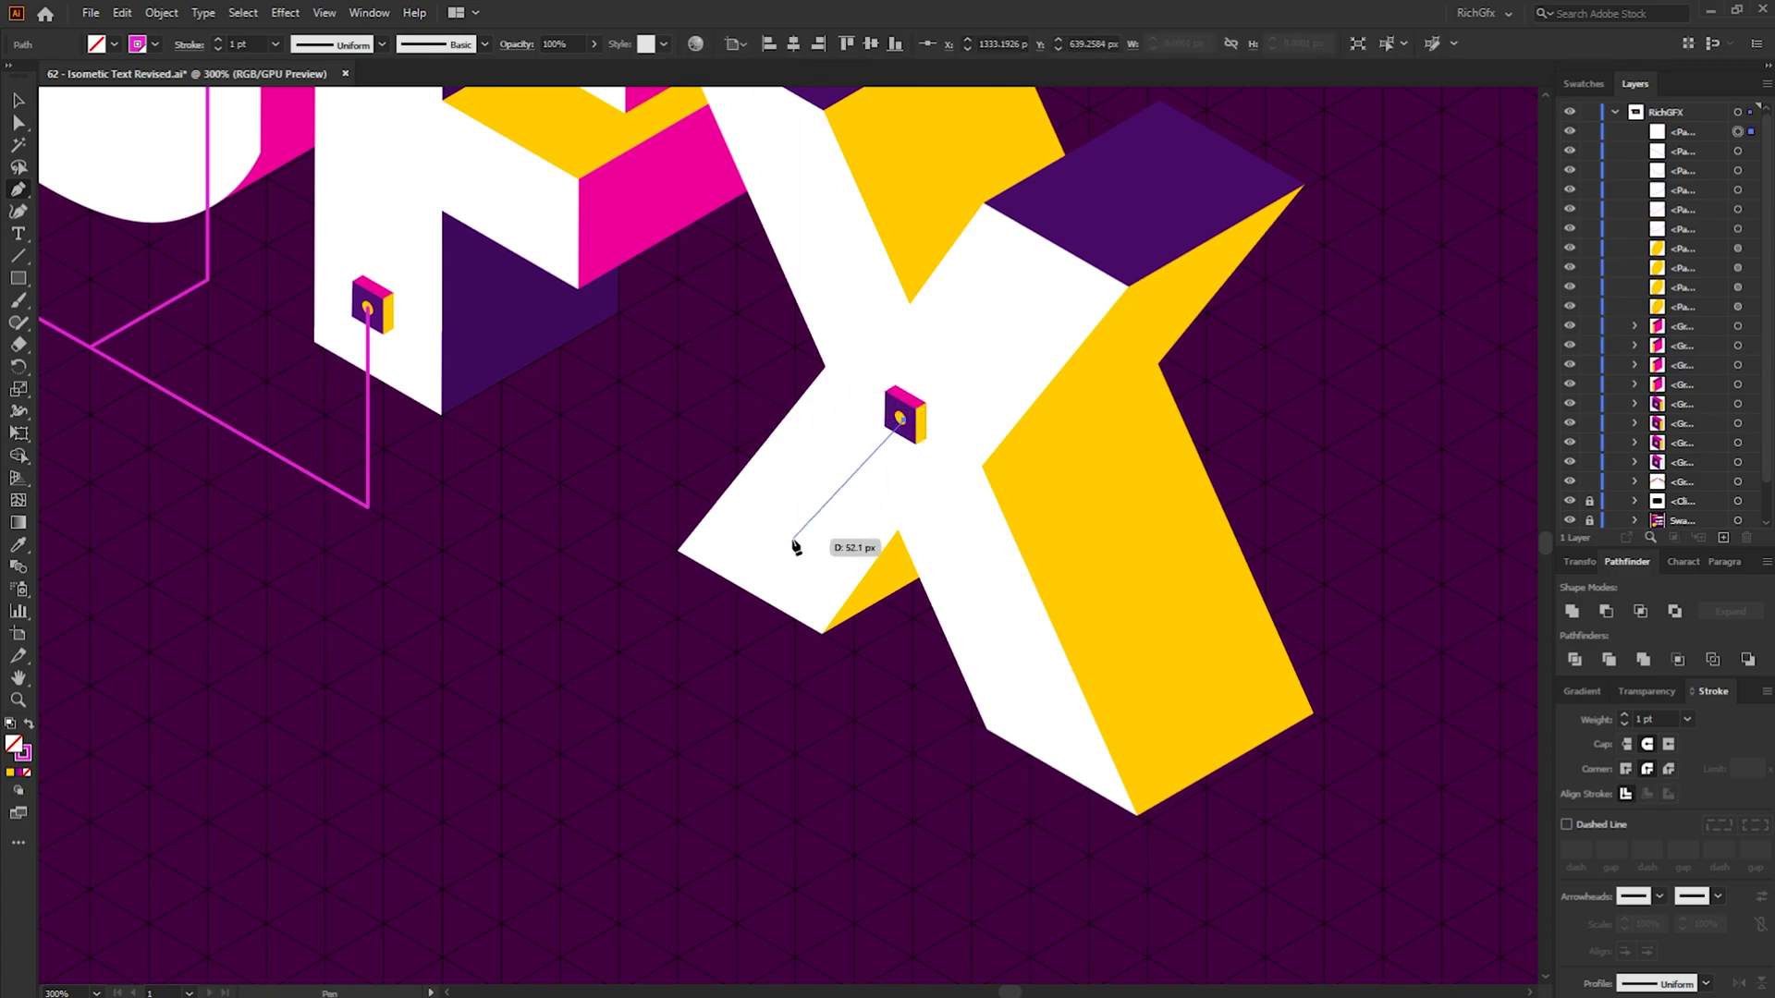
pyautogui.click(904, 818)
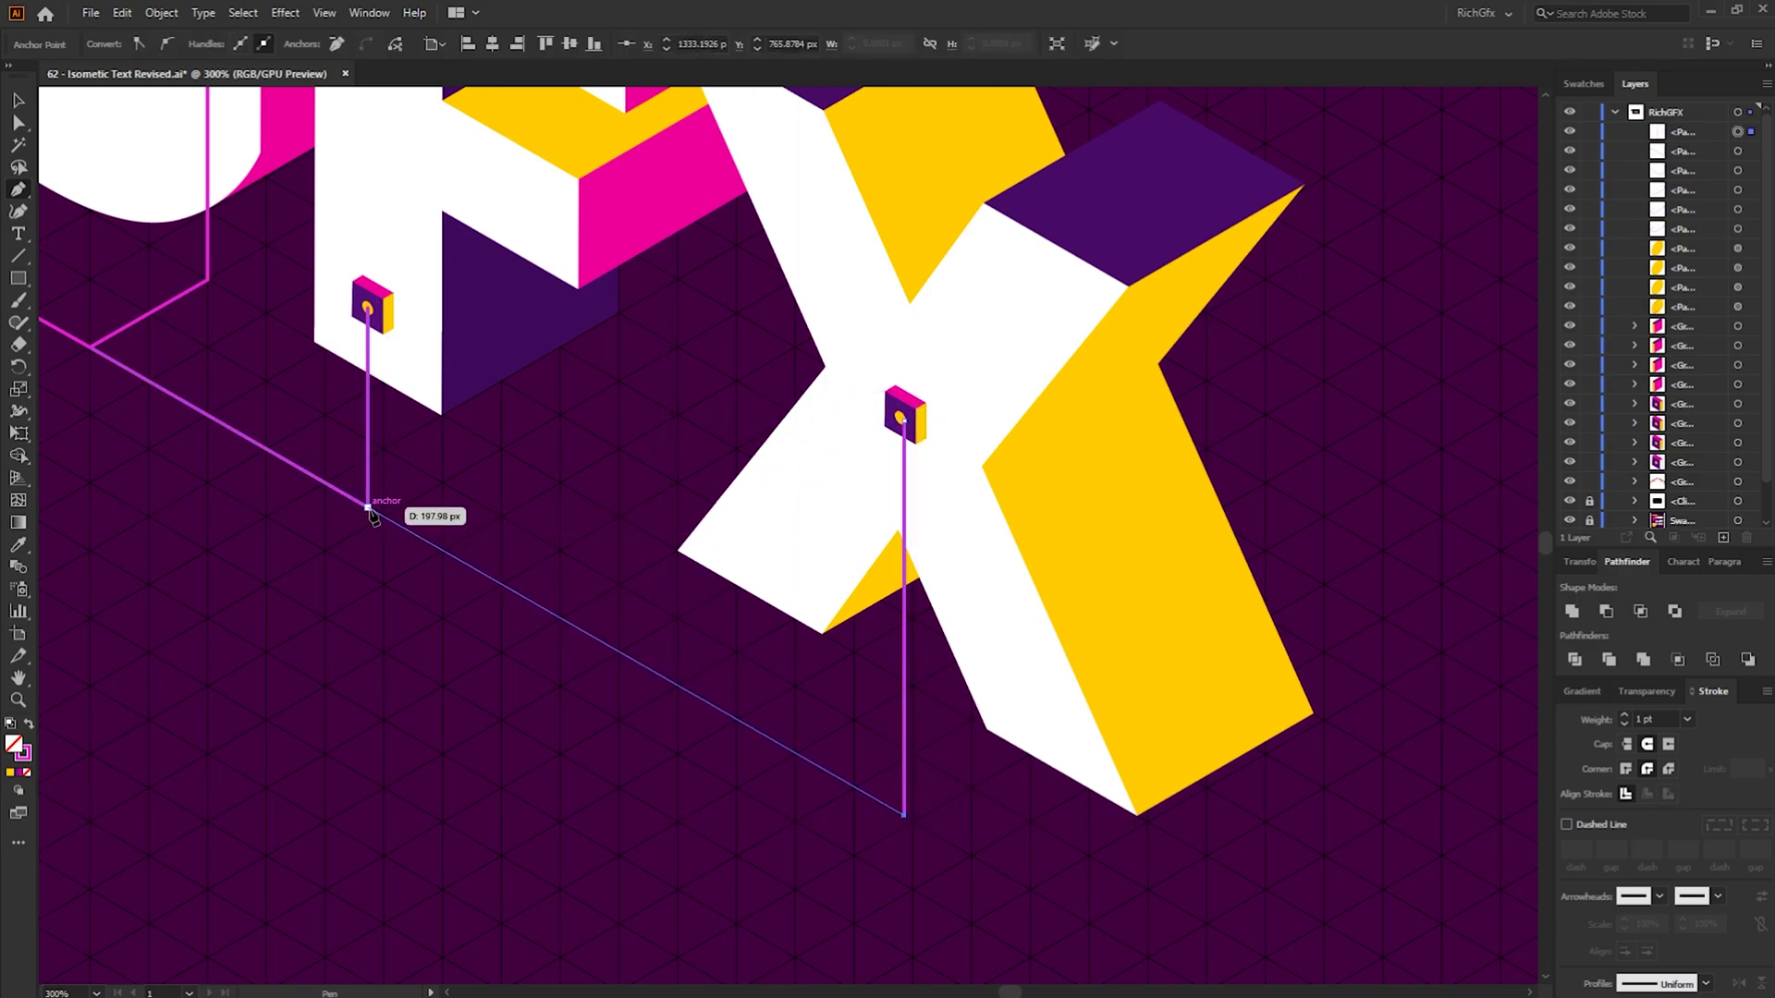
pyautogui.click(368, 508)
pyautogui.keyDown('ctrl'); pyautogui.click(364, 745); pyautogui.keyUp('ctrl')
pyautogui.scroll(-4, 364, 745)
pyautogui.scroll(1, 915, 439)
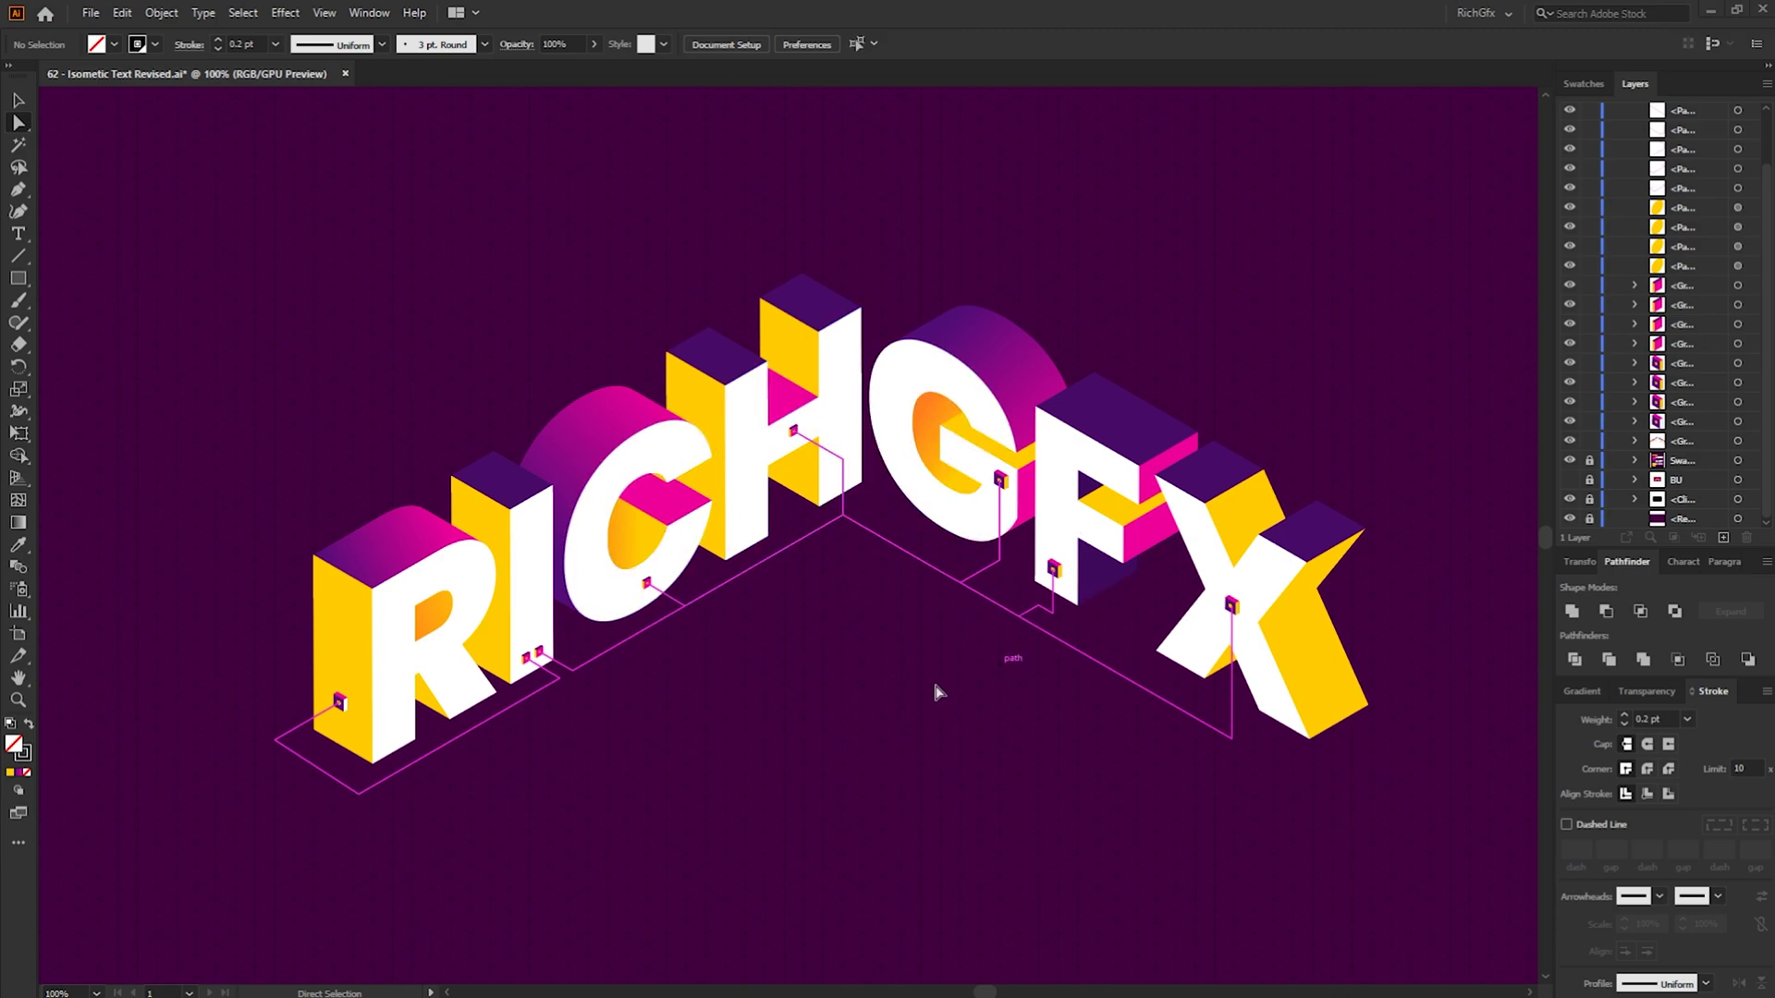
# Draw a closed one-cell diamond with the Pen tool on the isometric grid in the empty area below the C
pyautogui.hotkey('ctrl', '+')
pyautogui.moveTo(1106, 793); pyautogui.dragTo(1065, 713)
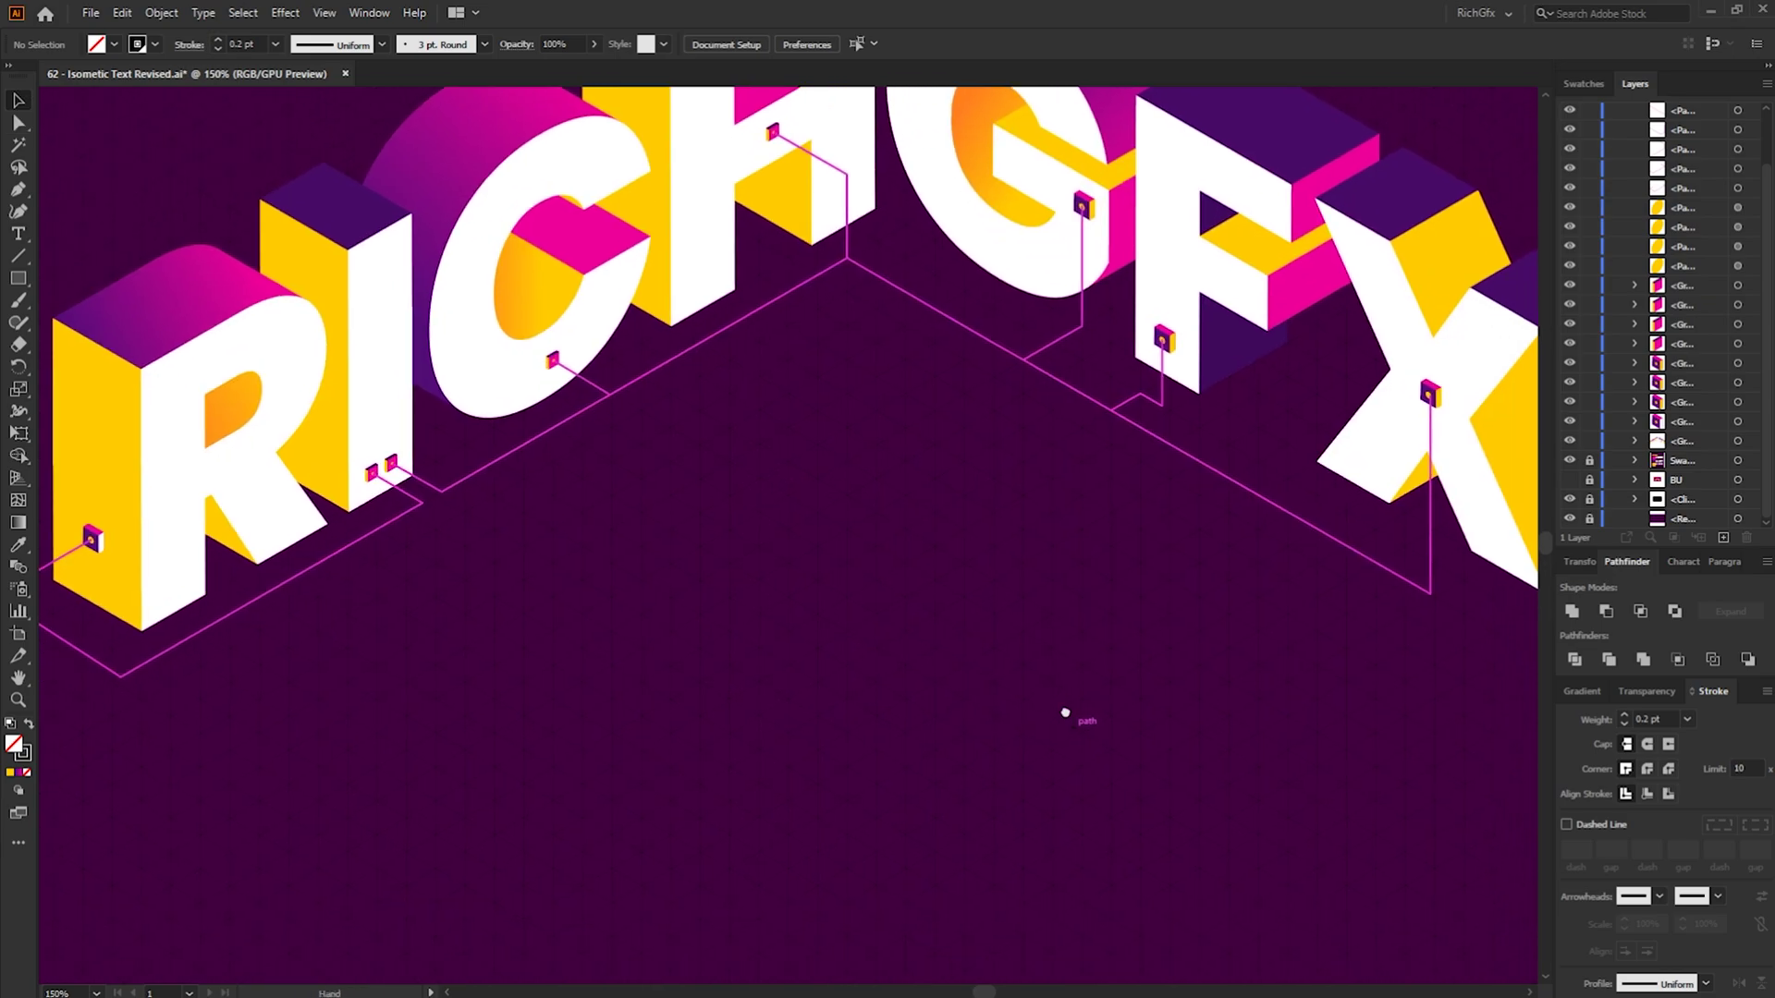
pyautogui.click(15, 192)
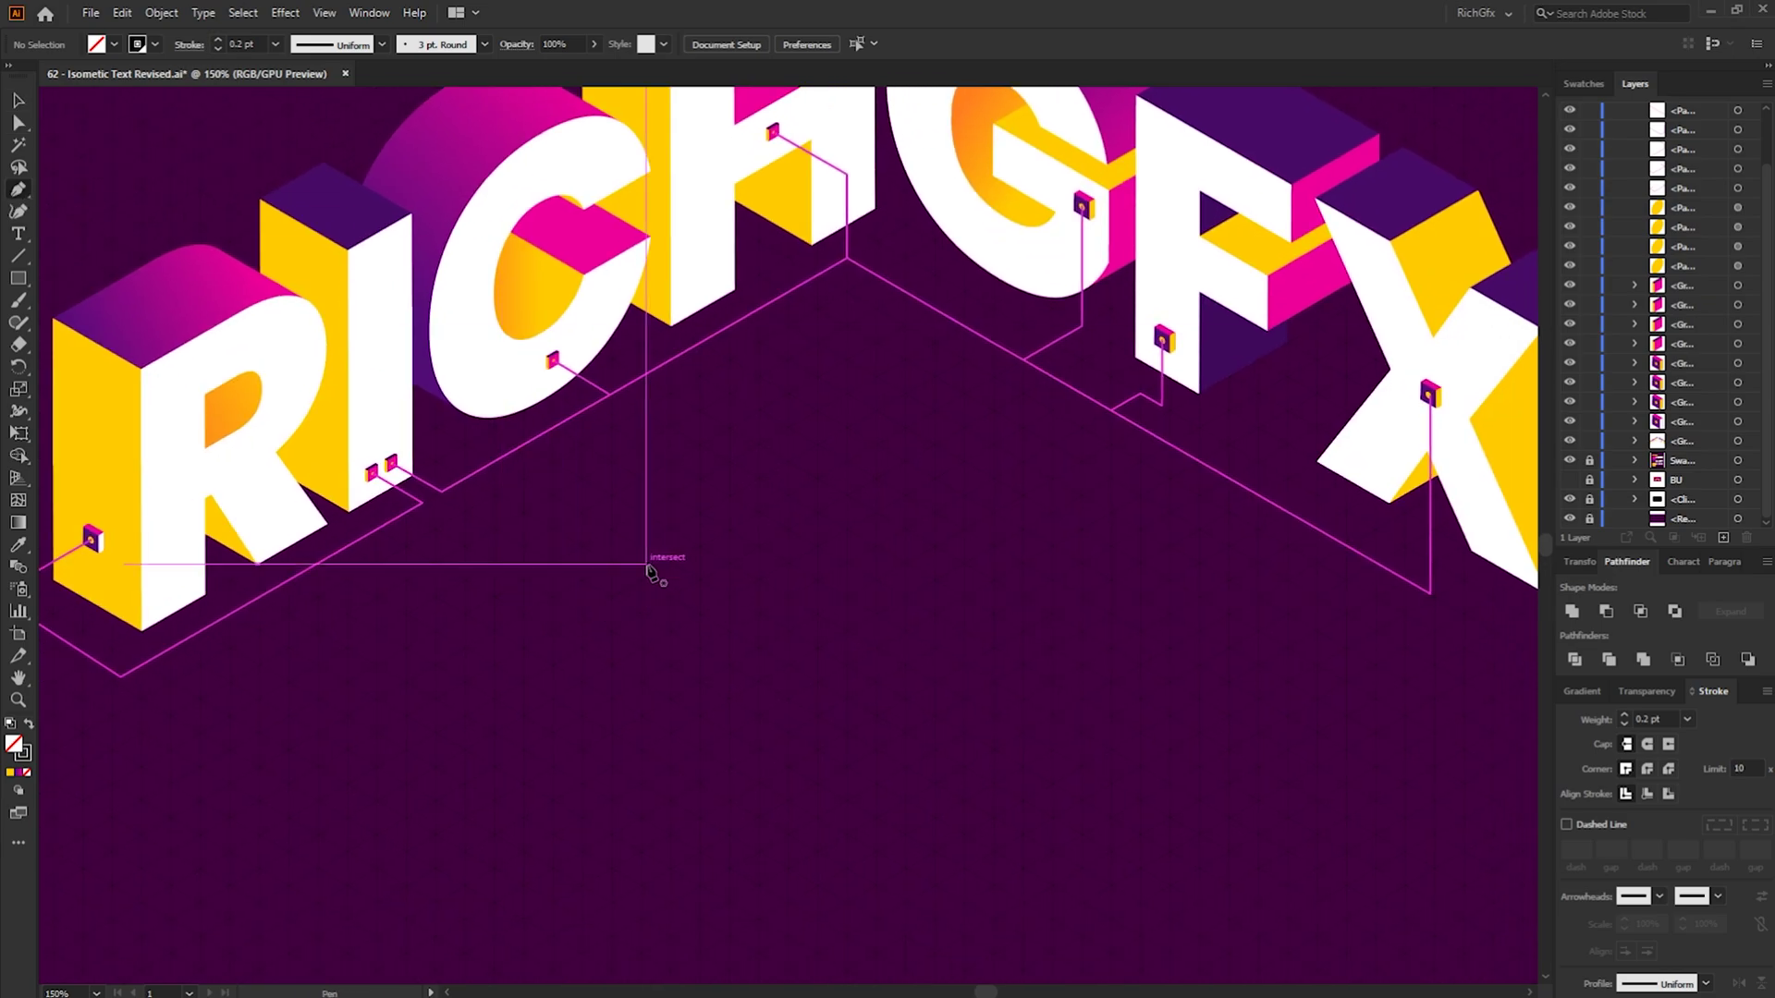
pyautogui.scroll(2, 647, 562)
pyautogui.click(754, 460)
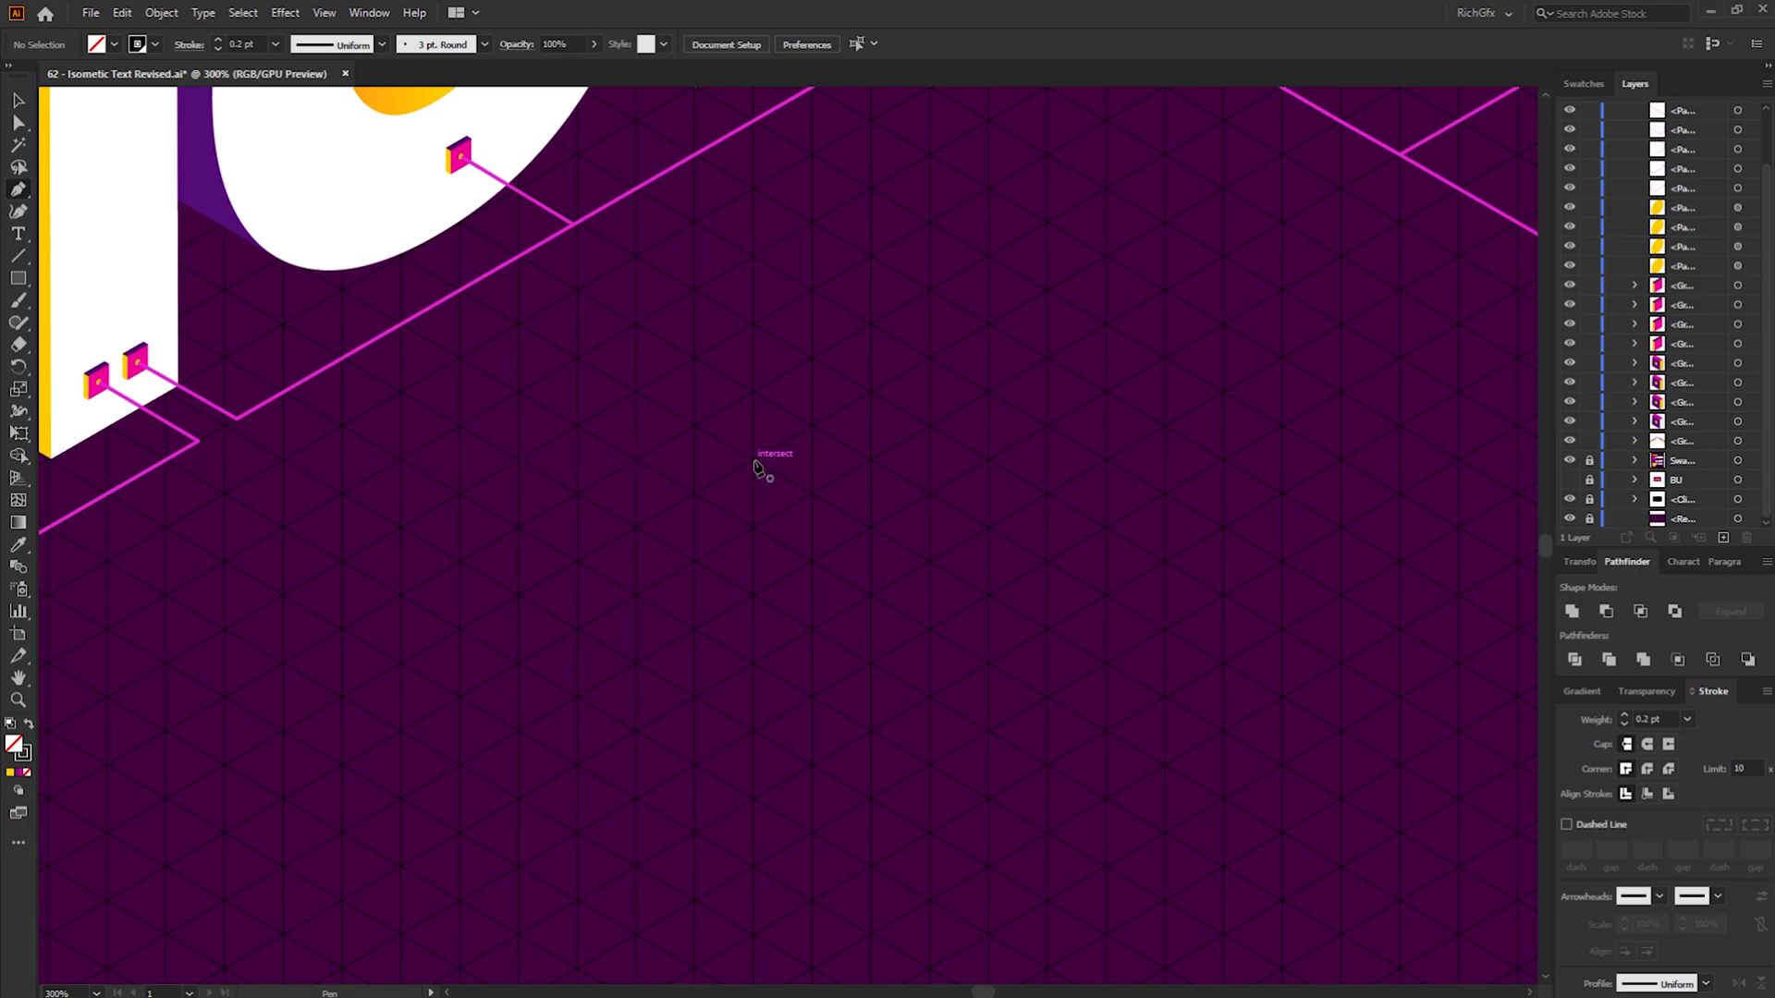
pyautogui.click(695, 493)
pyautogui.click(753, 528)
pyautogui.click(810, 493)
pyautogui.click(753, 460)
# Fill the diamond with the yellow sampled from the lettering and deselect it
pyautogui.scroll(-1, 885, 459)
pyautogui.press('i')
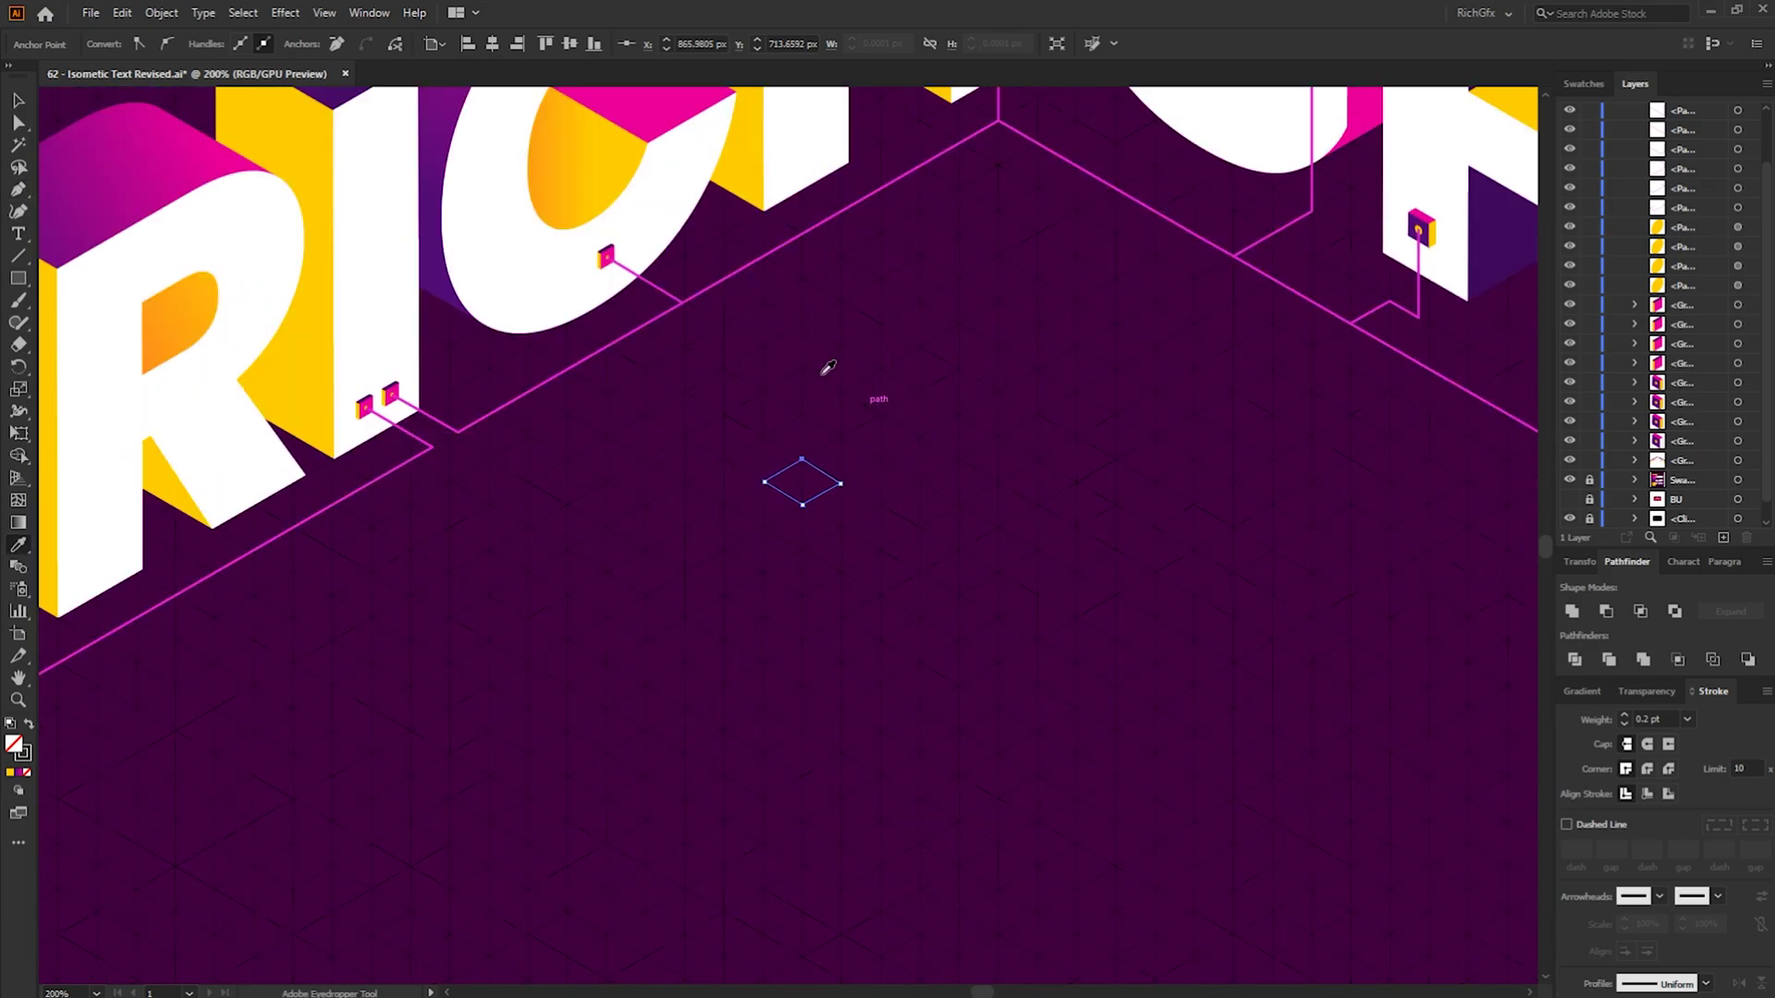
pyautogui.click(362, 283)
pyautogui.press('v')
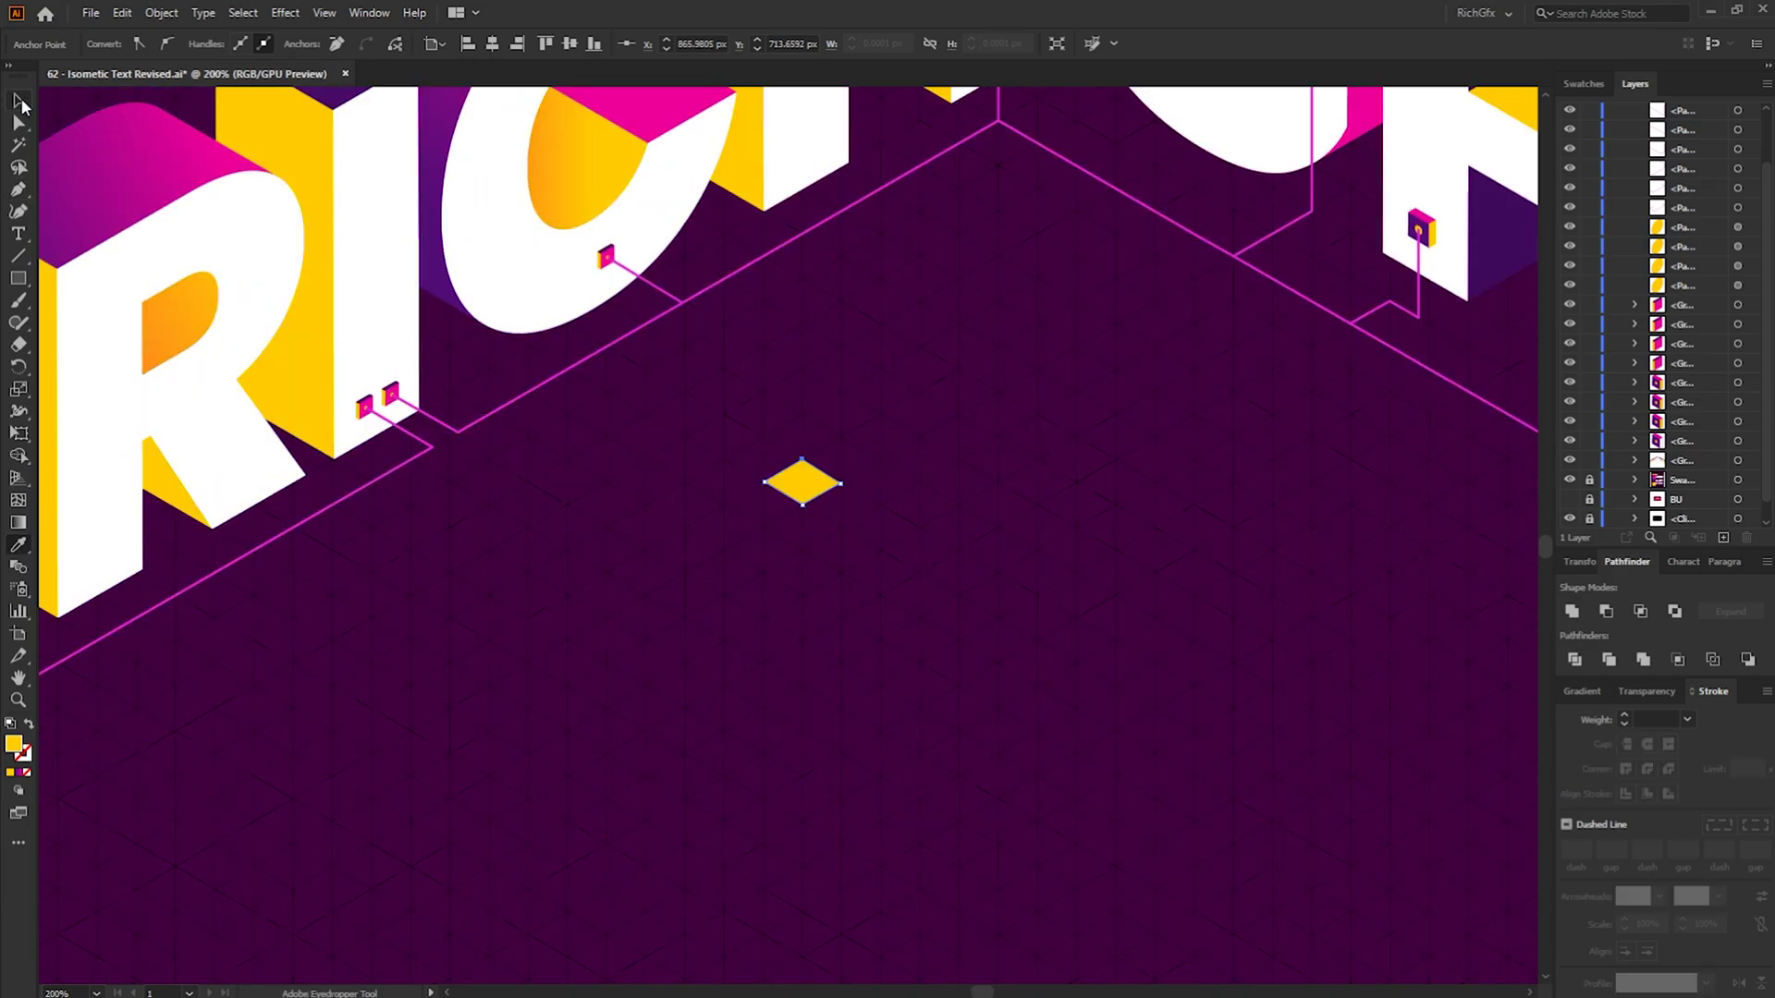
pyautogui.click(832, 564)
# Duplicate the yellow diamond into three-piece clusters left of the R and below the lettering, plus single copies below the I and around the X
pyautogui.scroll(1, 825, 536)
pyautogui.scroll(1, 826, 537)
pyautogui.moveTo(726, 384); pyautogui.dragTo(955, 407)
pyautogui.click(1292, 683)
pyautogui.scroll(-5, 1292, 682)
pyautogui.moveTo(1307, 709); pyautogui.dragTo(948, 592)
pyautogui.scroll(1, 910, 539)
pyautogui.moveTo(785, 497); pyautogui.dragTo(1345, 478)
pyautogui.click(1406, 614)
pyautogui.moveTo(1405, 613); pyautogui.dragTo(737, 777)
pyautogui.moveTo(697, 608); pyautogui.dragTo(1072, 481)
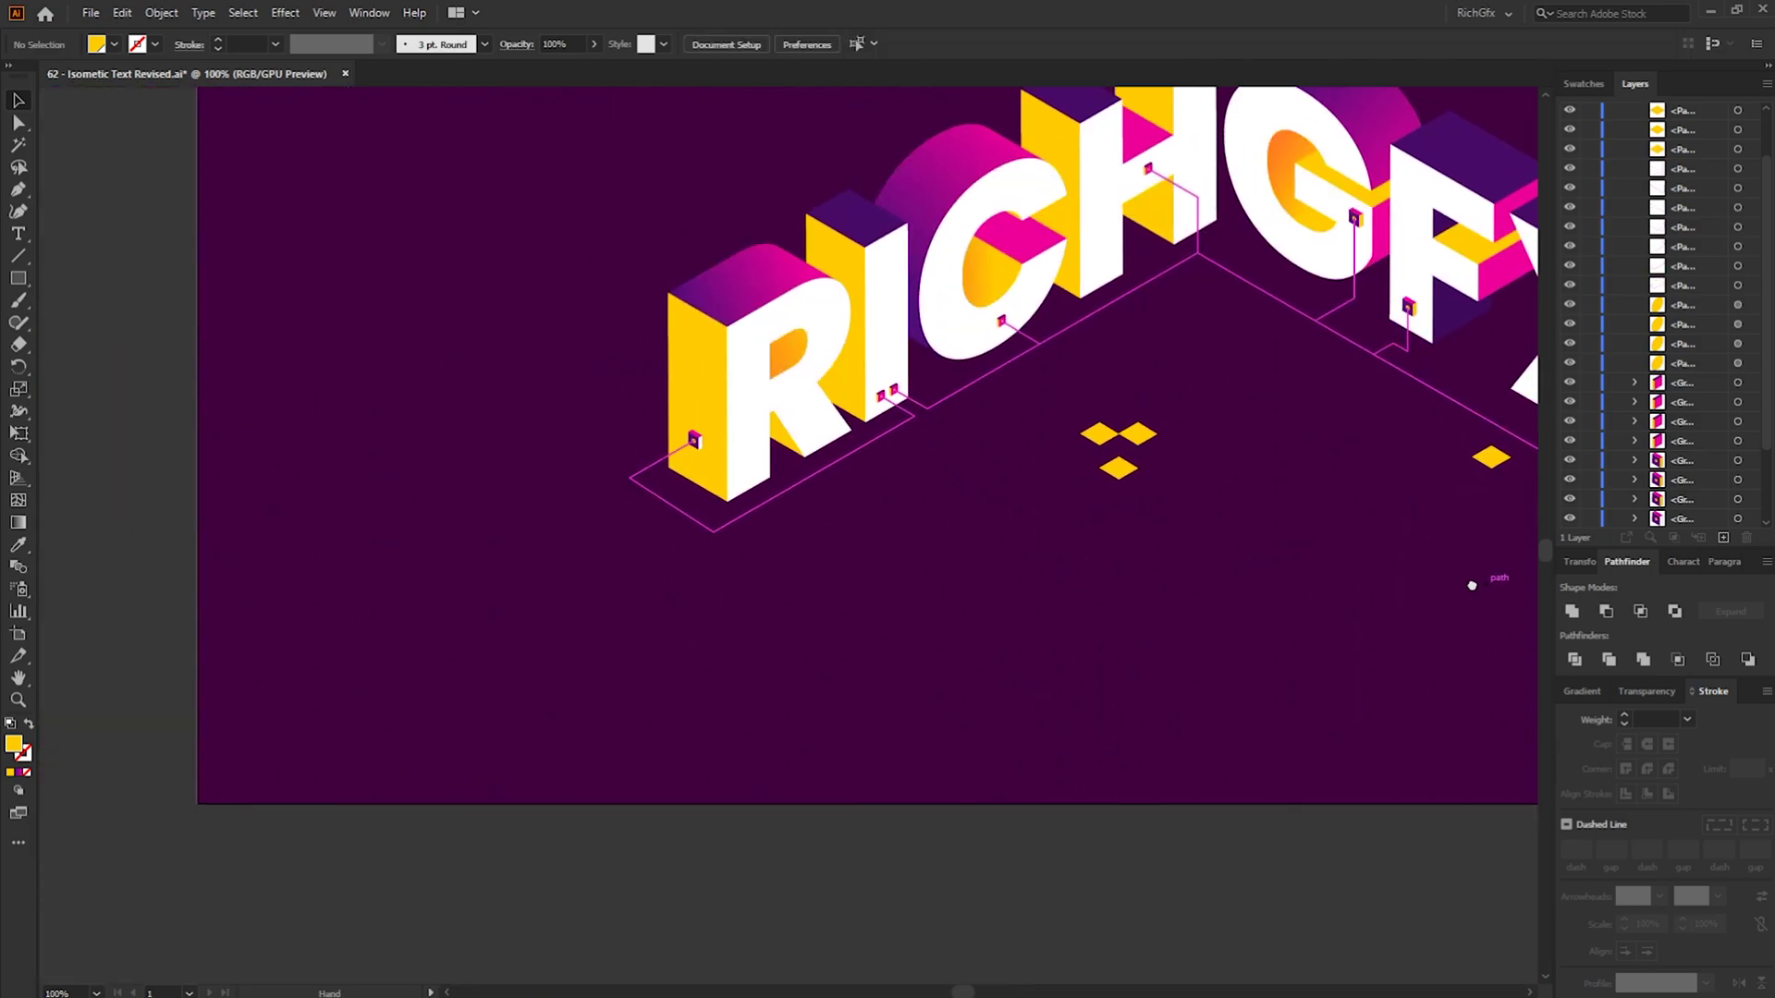
pyautogui.click(1034, 469)
pyautogui.moveTo(1034, 469); pyautogui.dragTo(906, 566)
pyautogui.click(1098, 592)
pyautogui.moveTo(1211, 573); pyautogui.dragTo(923, 695)
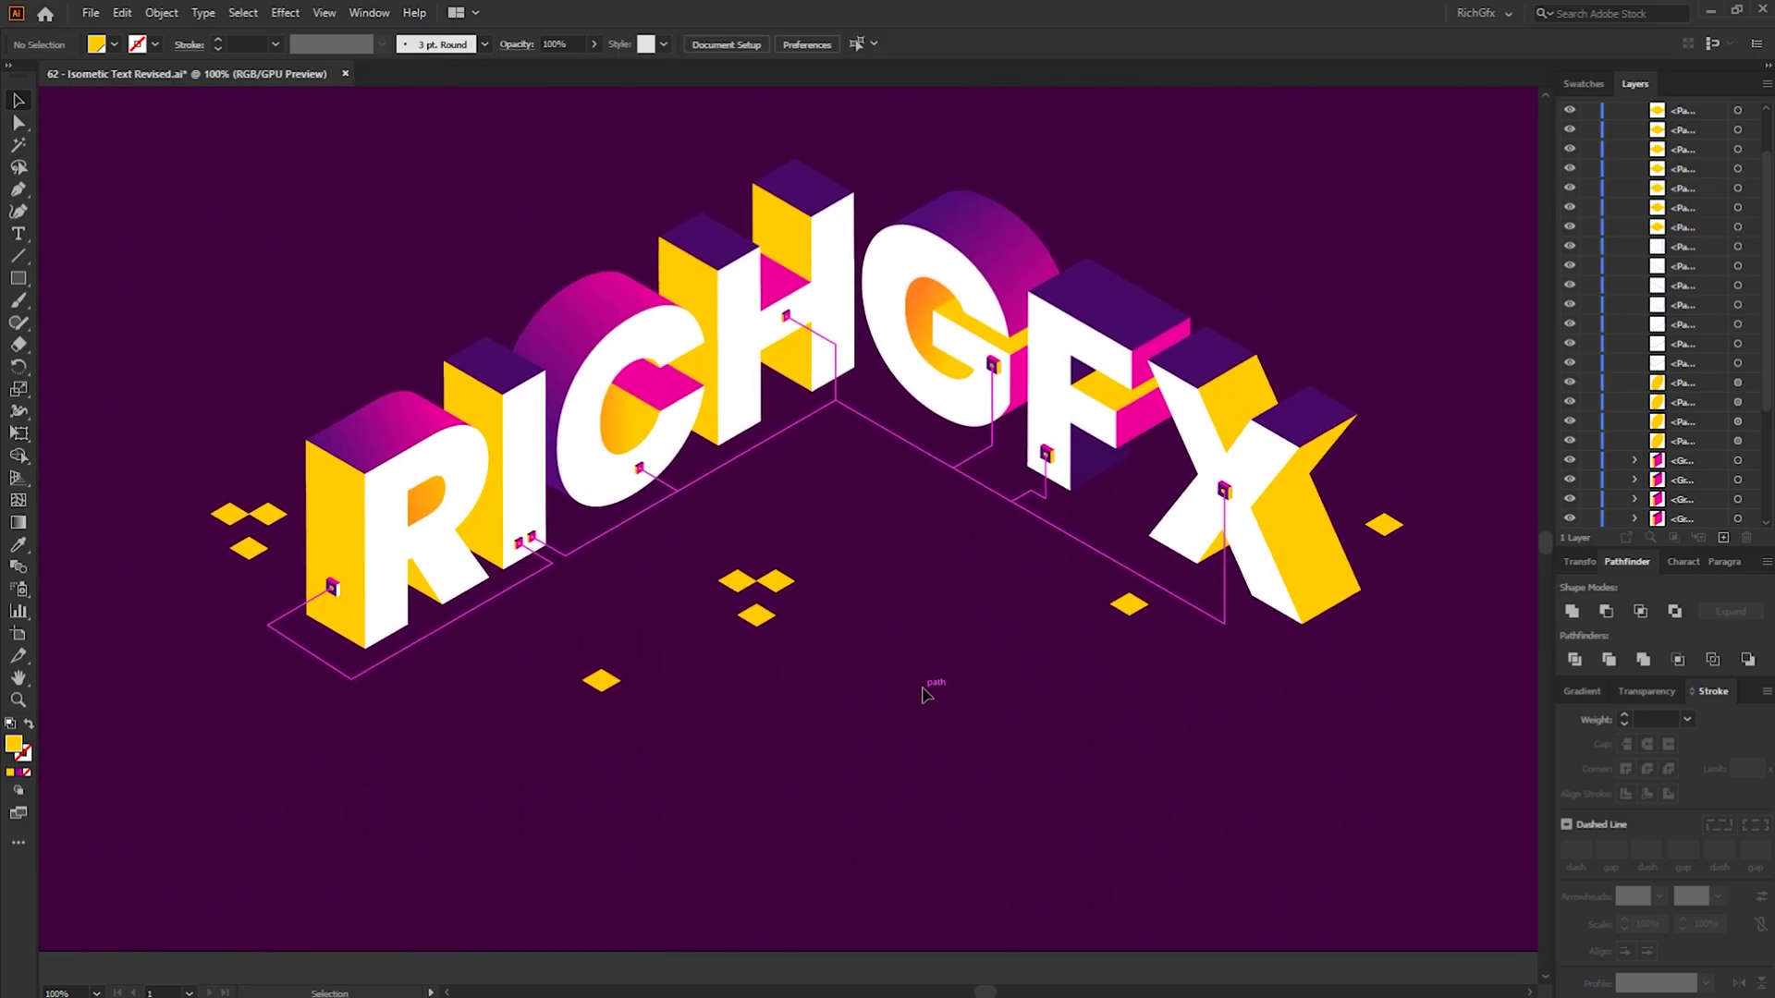
# Recolour one diamond in each cluster and the one between the F and X with pink sampled from the lettering
pyautogui.click(252, 548)
pyautogui.keyDown('shift'); pyautogui.click(776, 580); pyautogui.keyUp('shift')
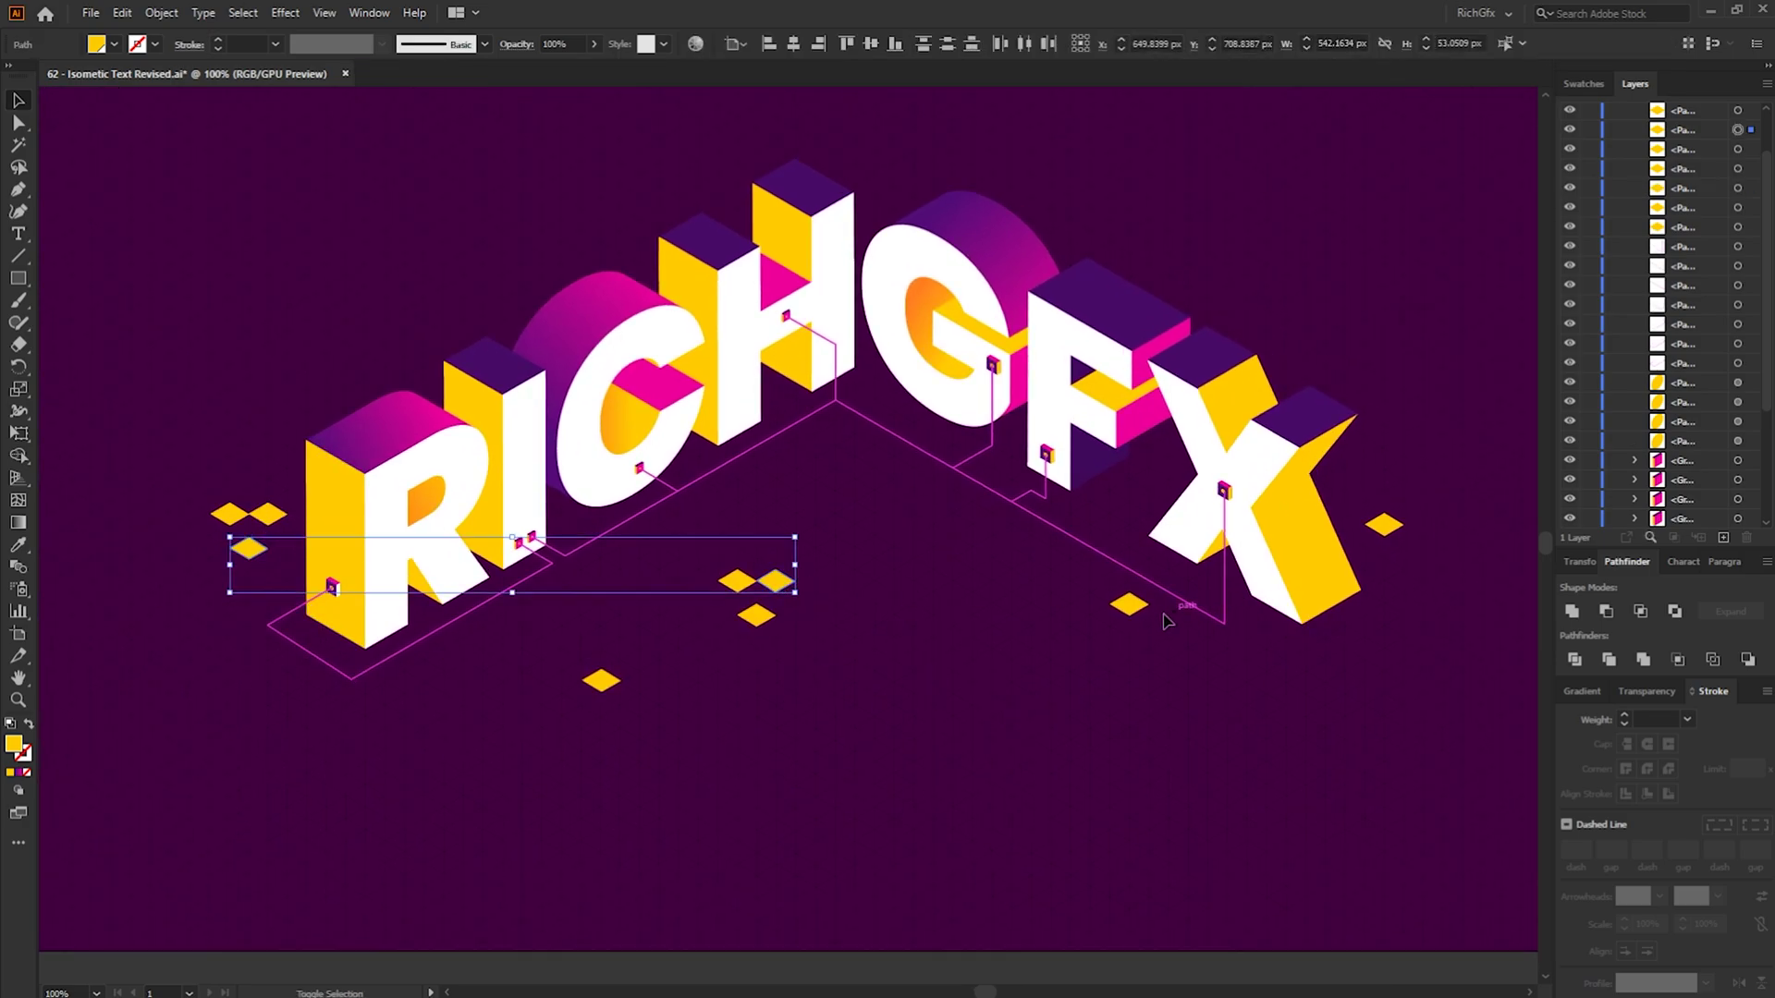
pyautogui.keyDown('shift'); pyautogui.click(1130, 606); pyautogui.keyUp('shift')
pyautogui.press('i')
pyautogui.click(1013, 438)
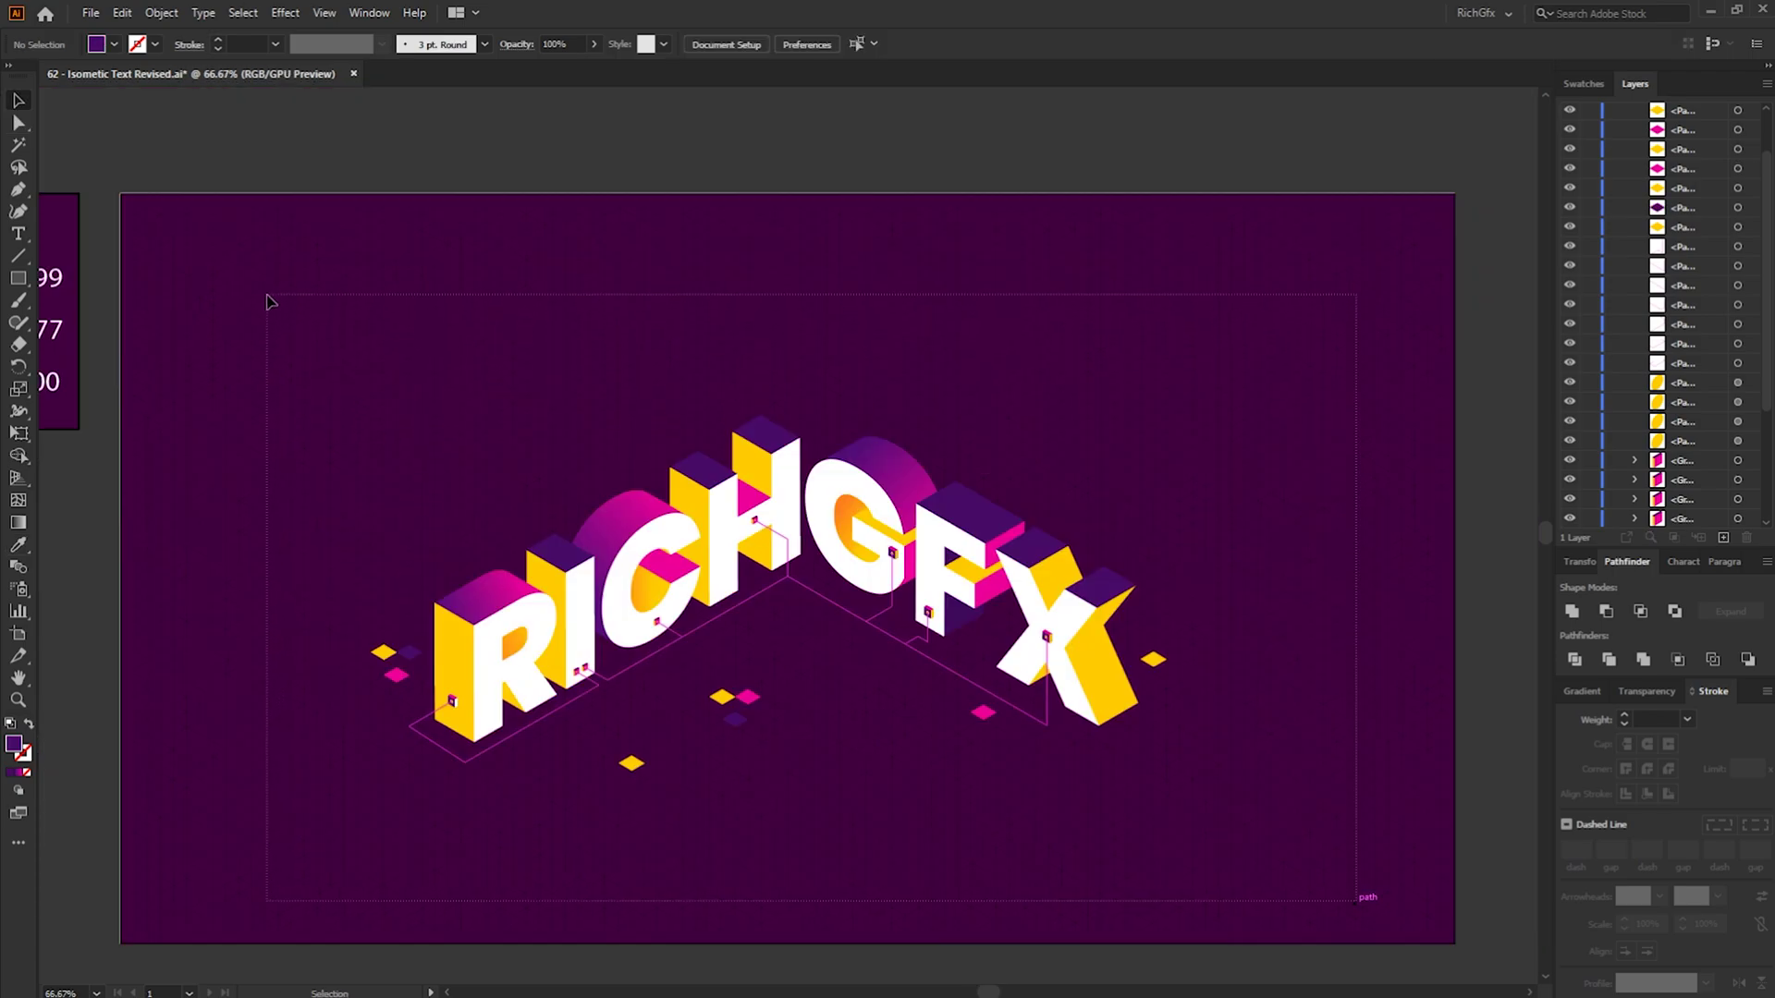
# Group all the unlocked artwork and centre the group horizontally and vertically on the artboard
pyautogui.hotkey('ctrl', 'a')
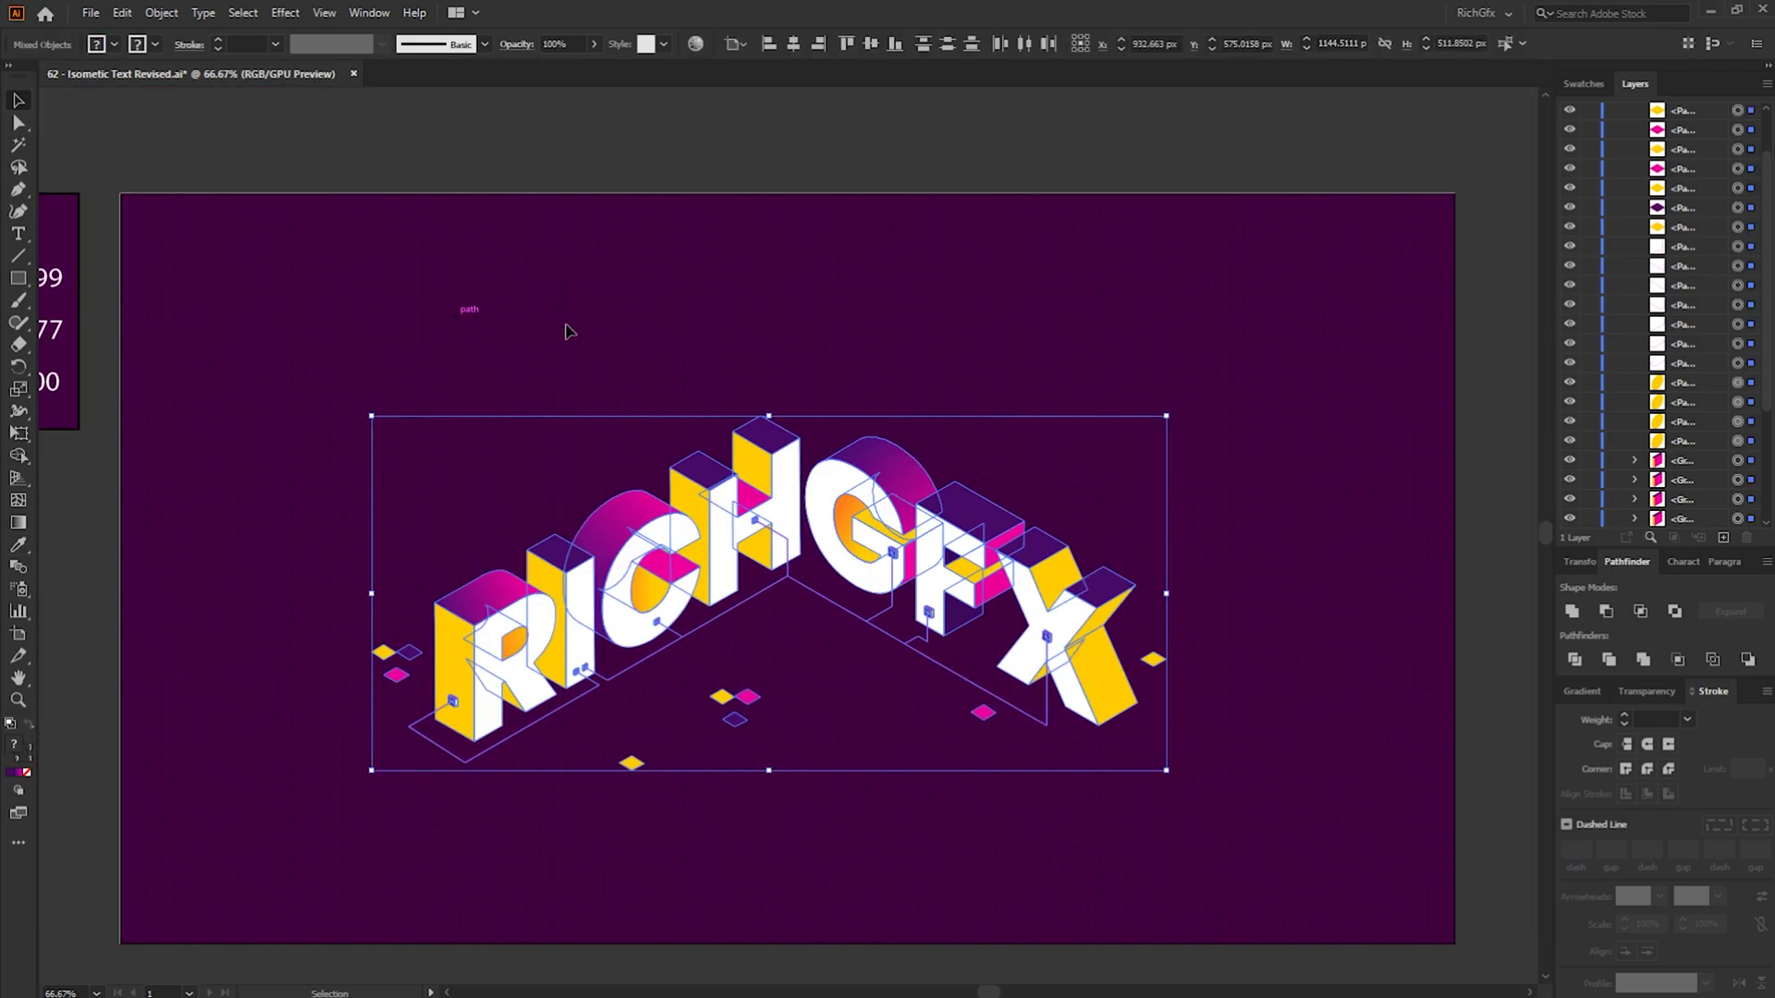
pyautogui.click(161, 13)
pyautogui.click(185, 107)
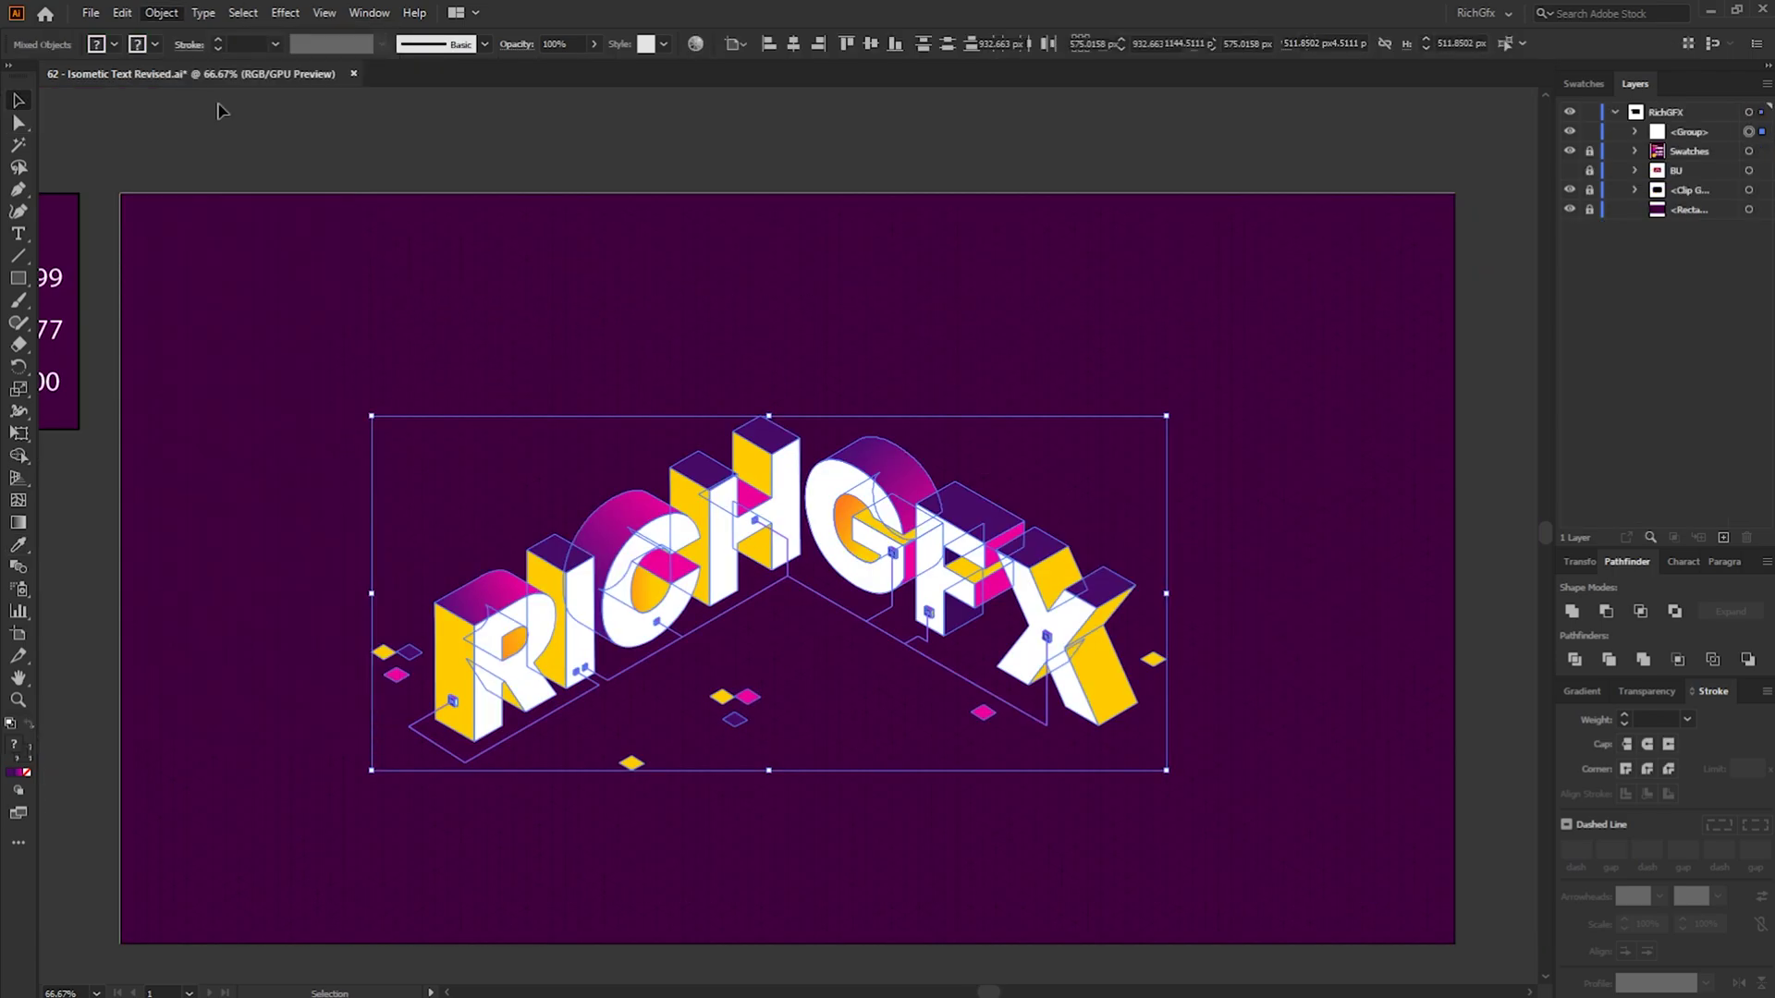
pyautogui.click(794, 43)
pyautogui.click(870, 43)
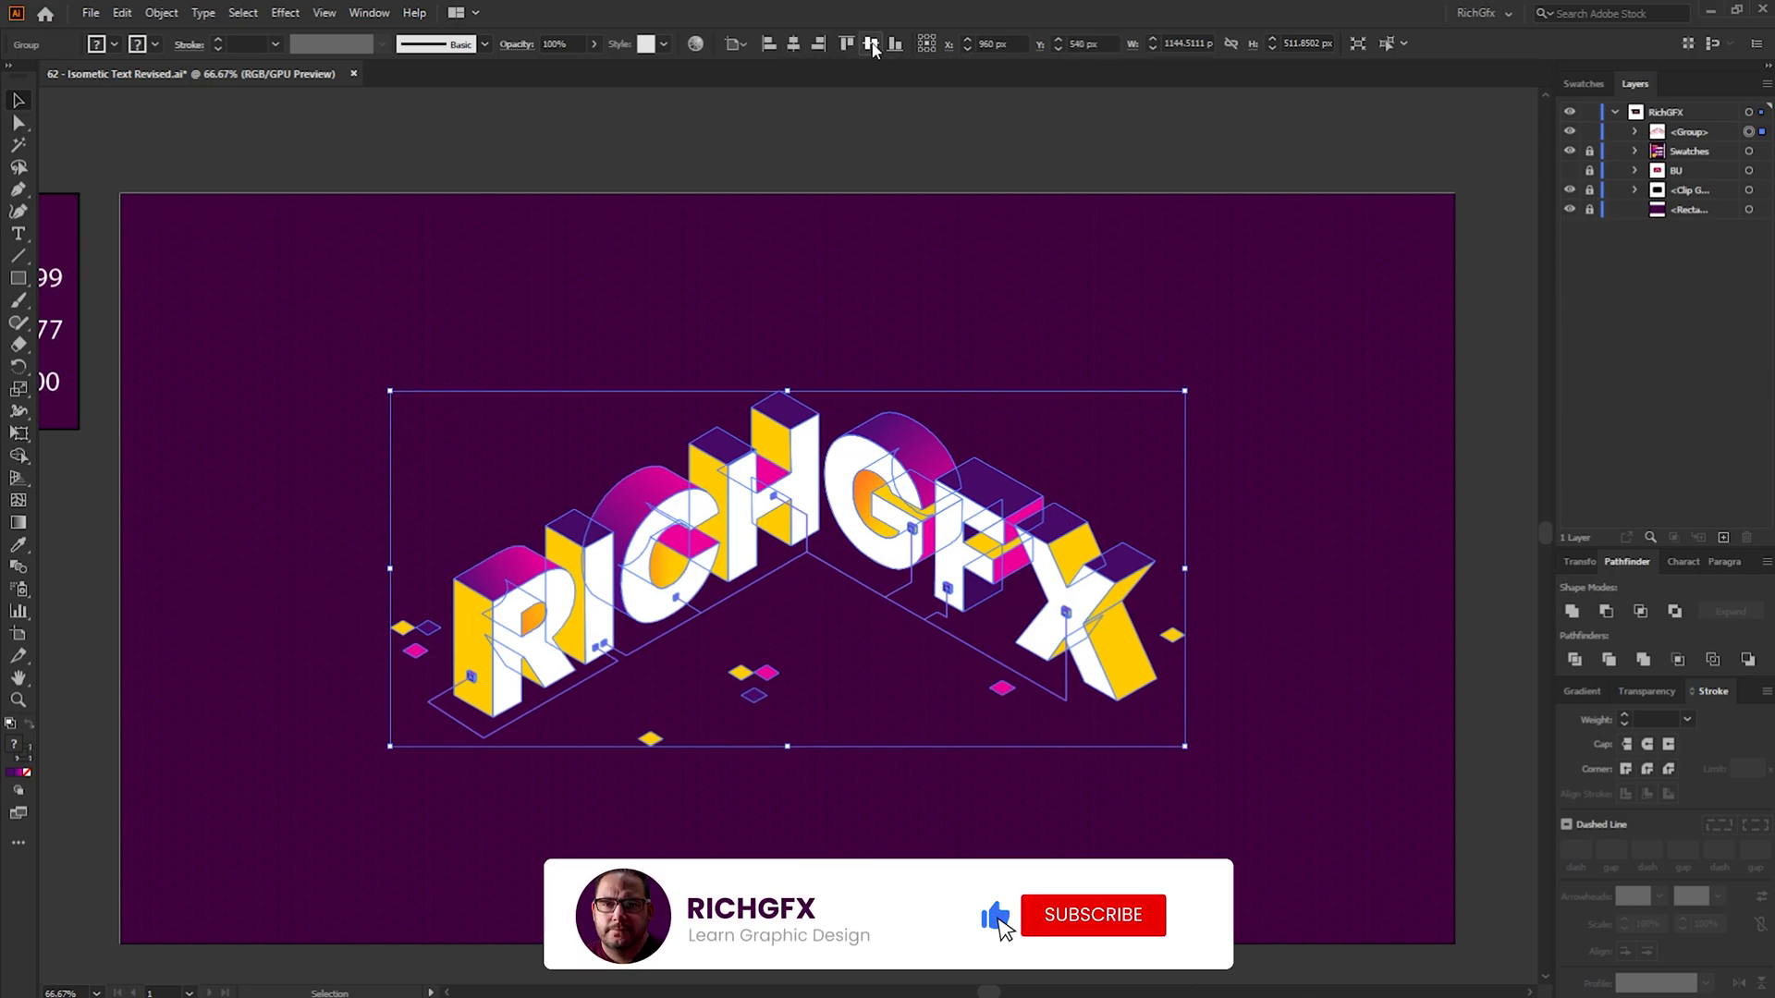
pyautogui.hotkey('ctrl', 'shift', 'a')
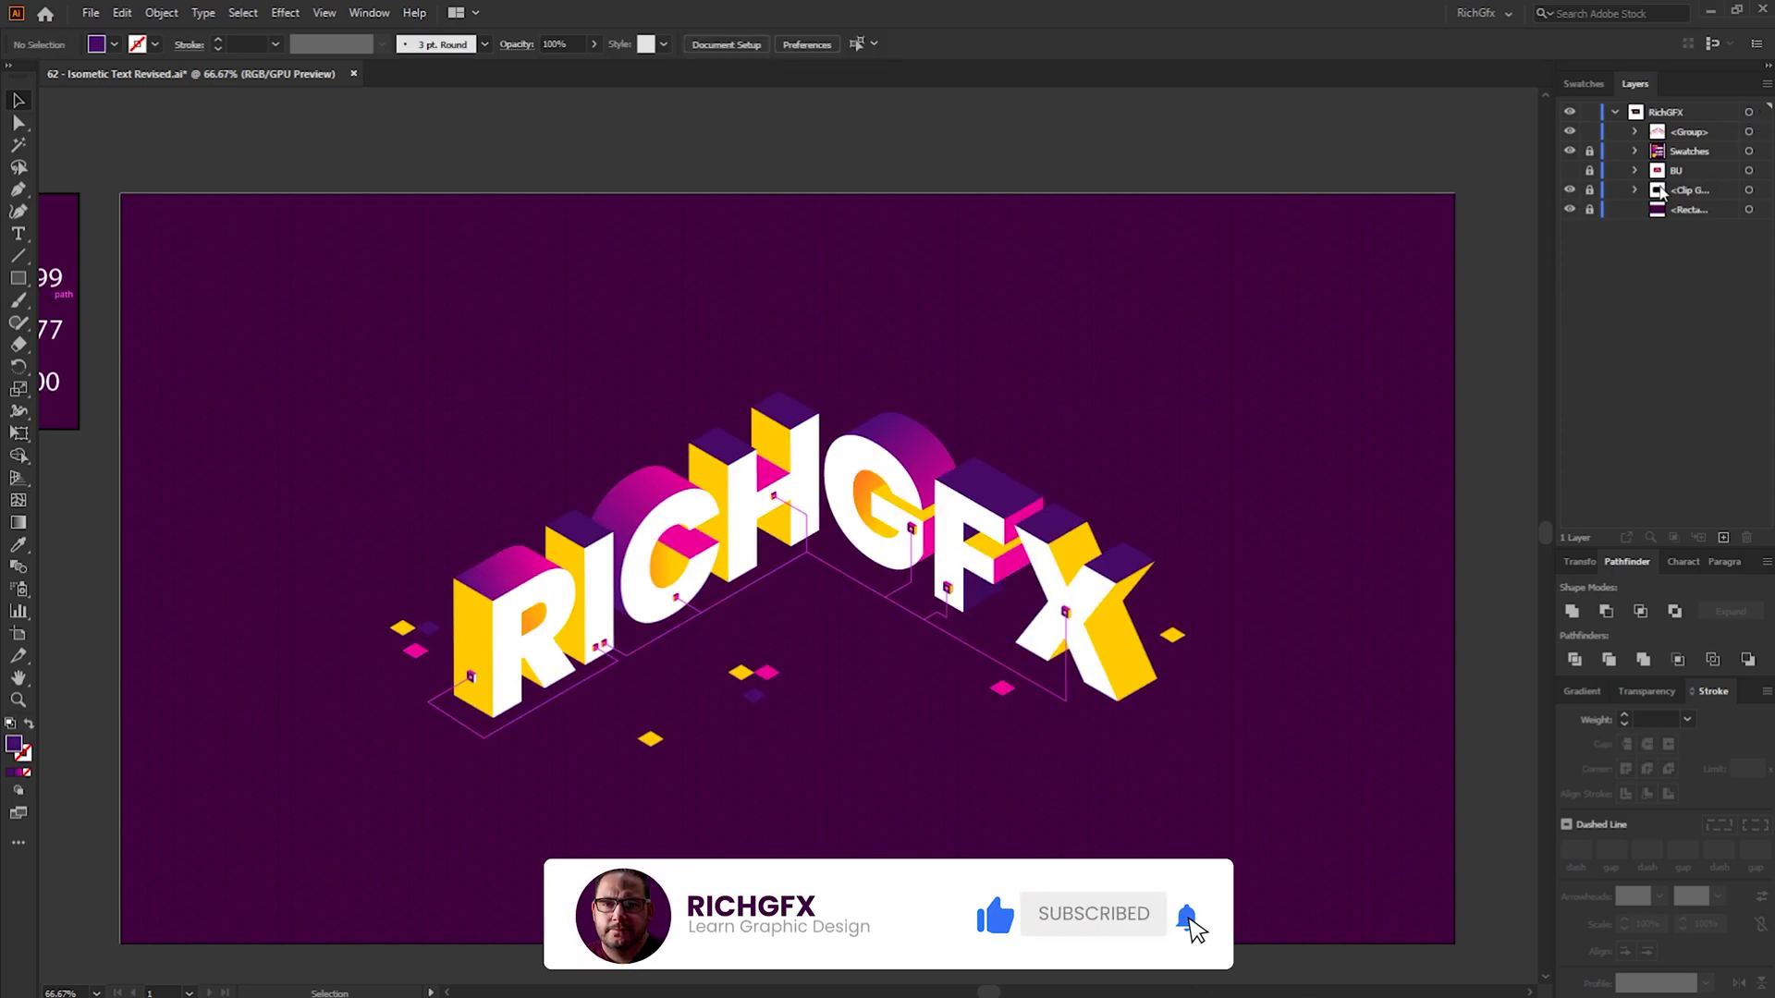
# Hide the isometric grid's clip group and view the finished lettering at 100%
pyautogui.click(1570, 190)
pyautogui.hotkey('ctrl', '1')
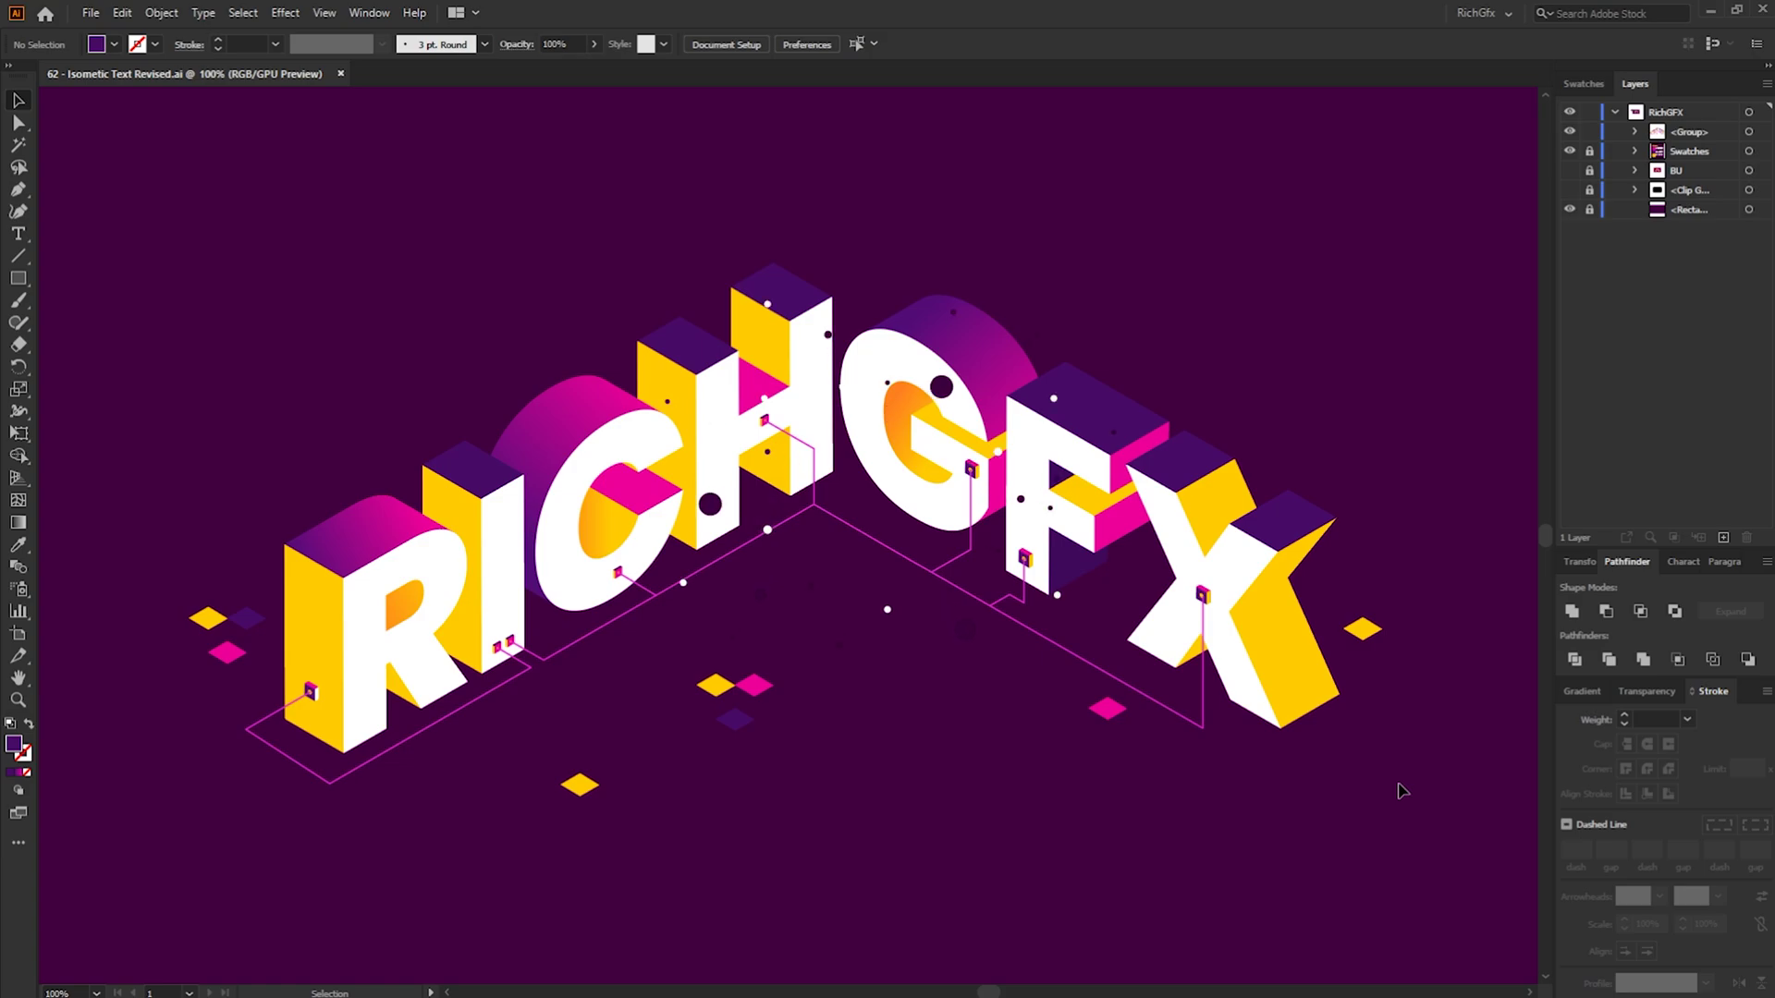